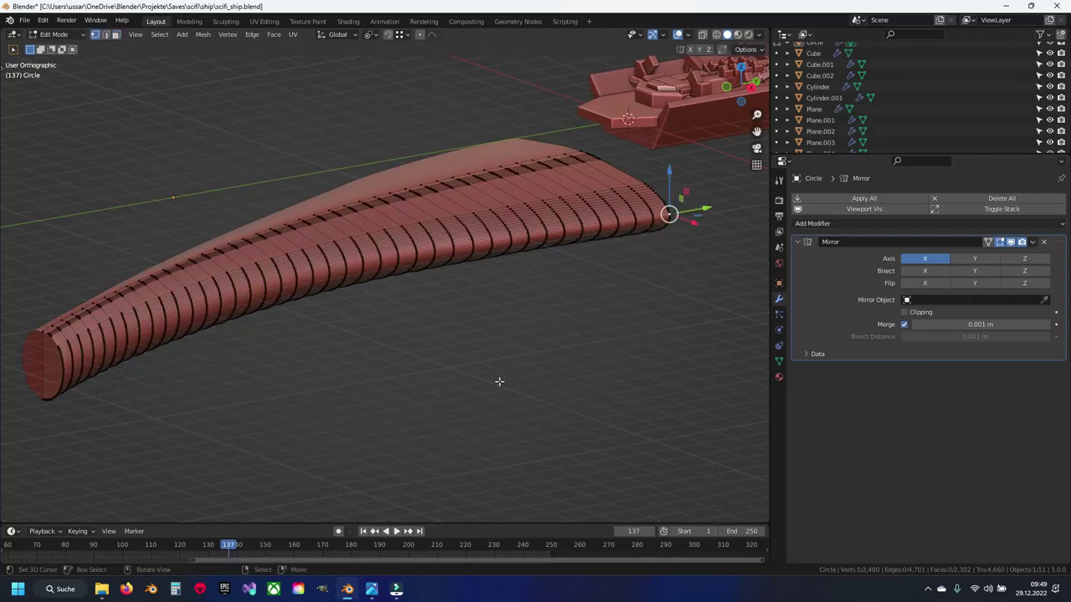
Step: Inspect the wing mesh from several angles and save scifi_ship.blend
key("a")
mouse_move(605, 323)
middle_mouse_down()
mouse_move(568, 307)
mouse_move(616, 298)
middle_mouse_up()
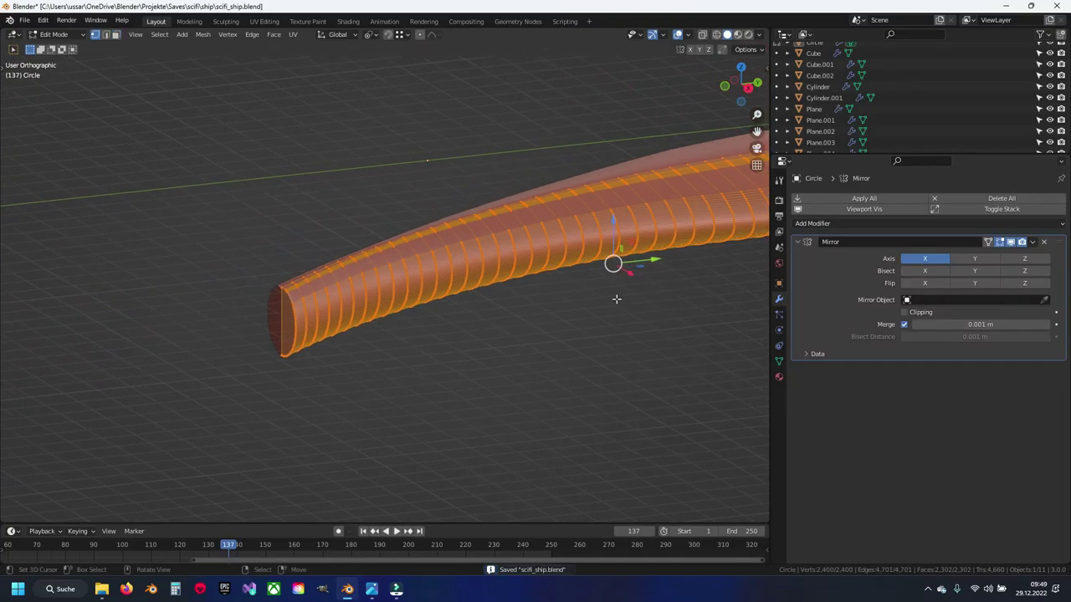
key("alt+a")
key("ctrl+s")
mouse_move(476, 306)
middle_mouse_down()
mouse_move(533, 292)
mouse_move(484, 303)
middle_mouse_up()
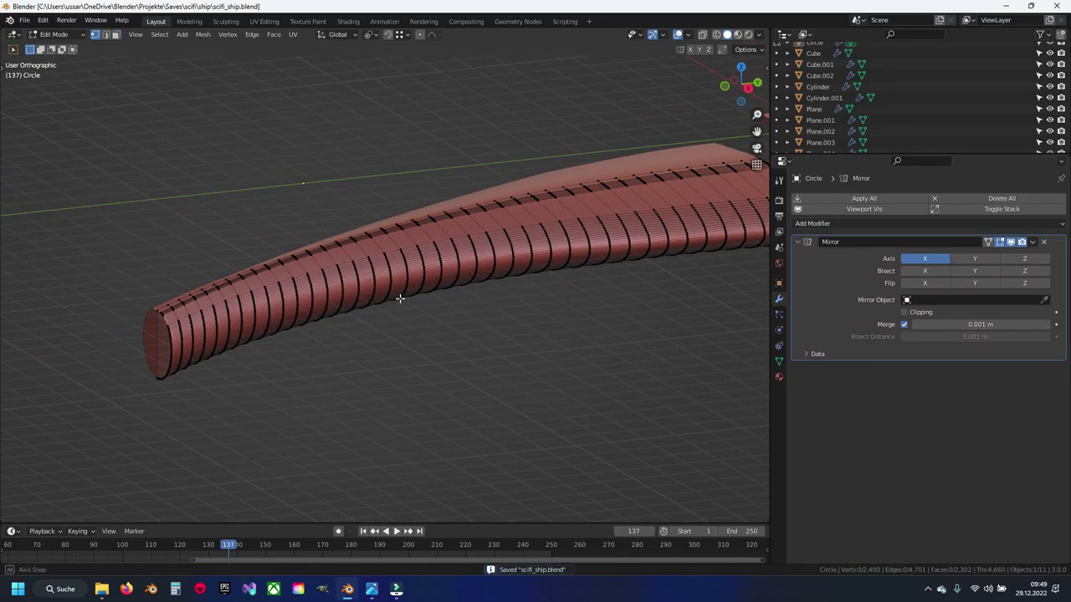
mouse_move(419, 297)
middle_mouse_down()
mouse_move(513, 309)
mouse_move(350, 313)
middle_mouse_up()
Step: Compare the smooth tube with its mesh, save again, and finish in Object Mode
key("Tab")
scroll(349, 313, "up", 2)
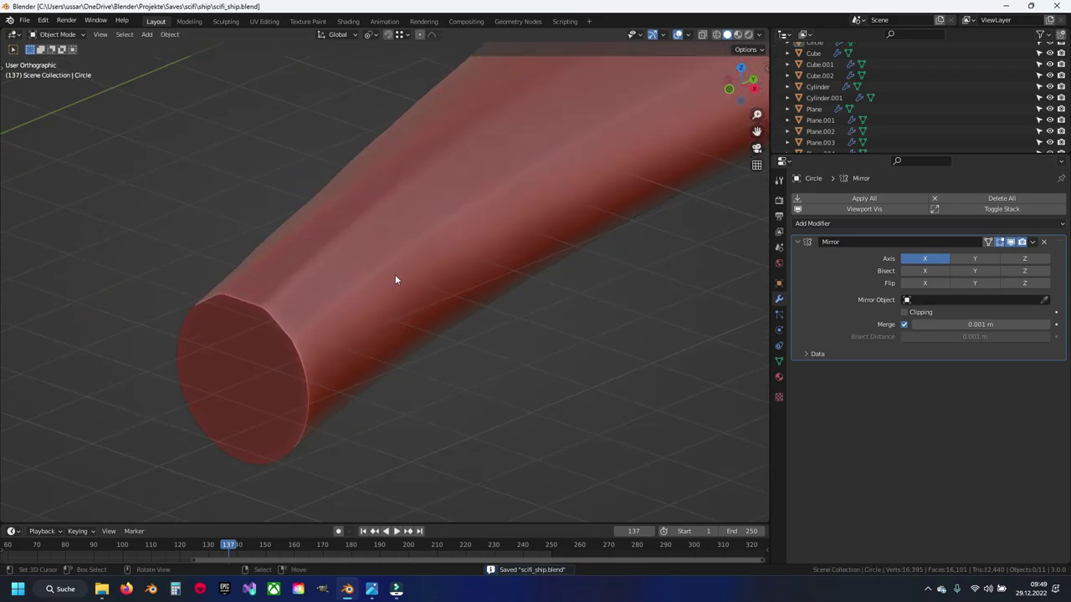
mouse_move(396, 280)
middle_mouse_down()
mouse_move(413, 256)
mouse_move(341, 288)
mouse_move(324, 332)
middle_mouse_up()
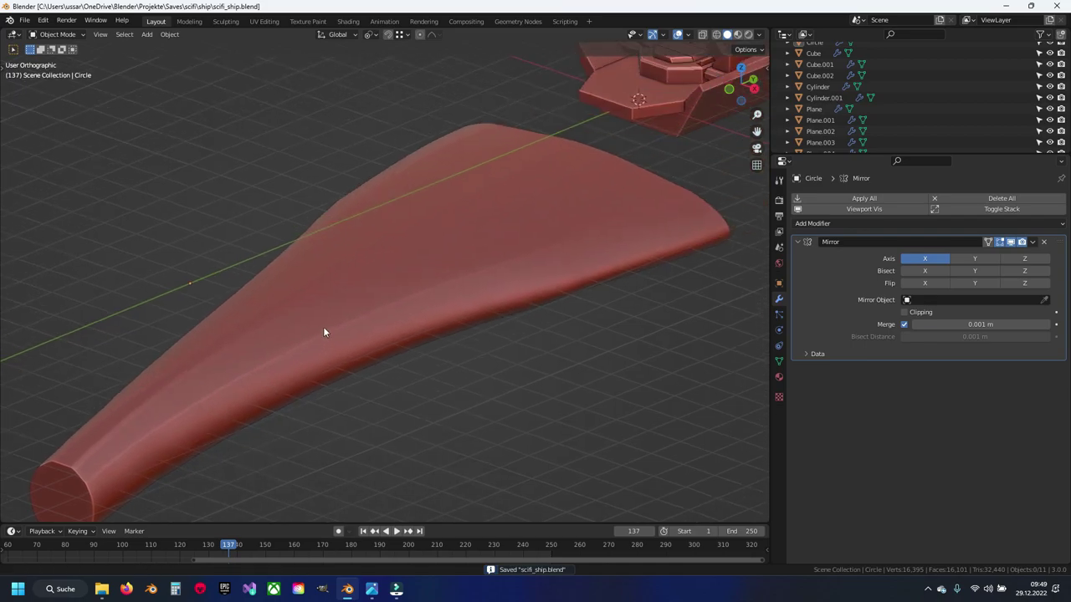
key("Tab")
mouse_move(478, 224)
middle_mouse_down()
mouse_move(478, 248)
mouse_move(526, 168)
mouse_move(543, 181)
mouse_move(411, 277)
mouse_move(502, 220)
mouse_move(382, 334)
mouse_move(445, 364)
mouse_move(446, 384)
mouse_move(385, 197)
middle_mouse_up()
key("ctrl+s")
key("Tab")
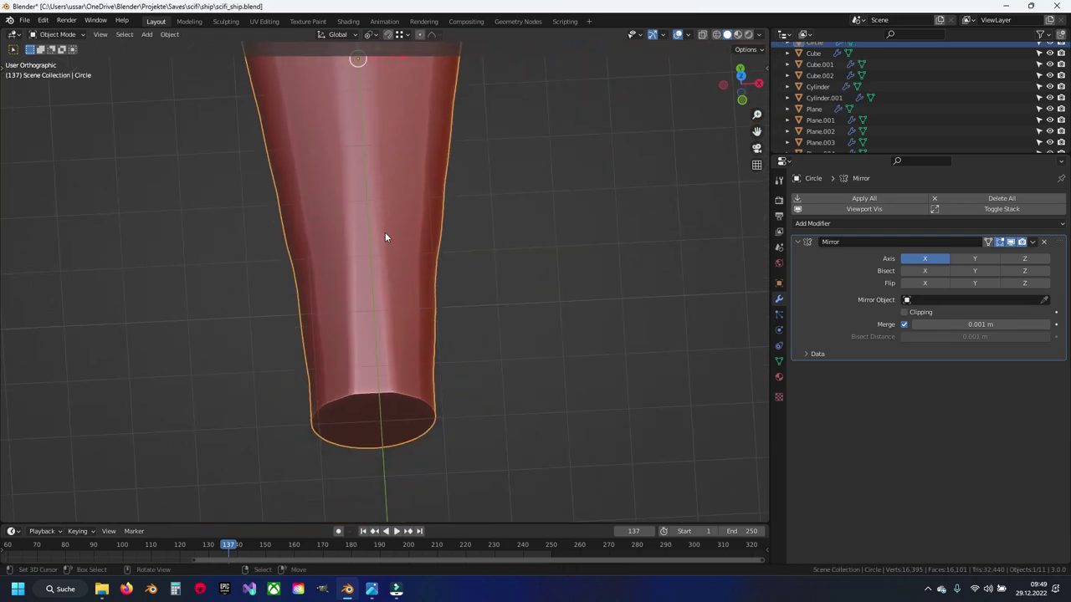
Step: Bring the wing tube into Edit Mode, save, and centre it from above
mouse_move(385, 238)
middle_mouse_down()
mouse_move(385, 187)
mouse_move(385, 262)
middle_mouse_up()
key("Tab")
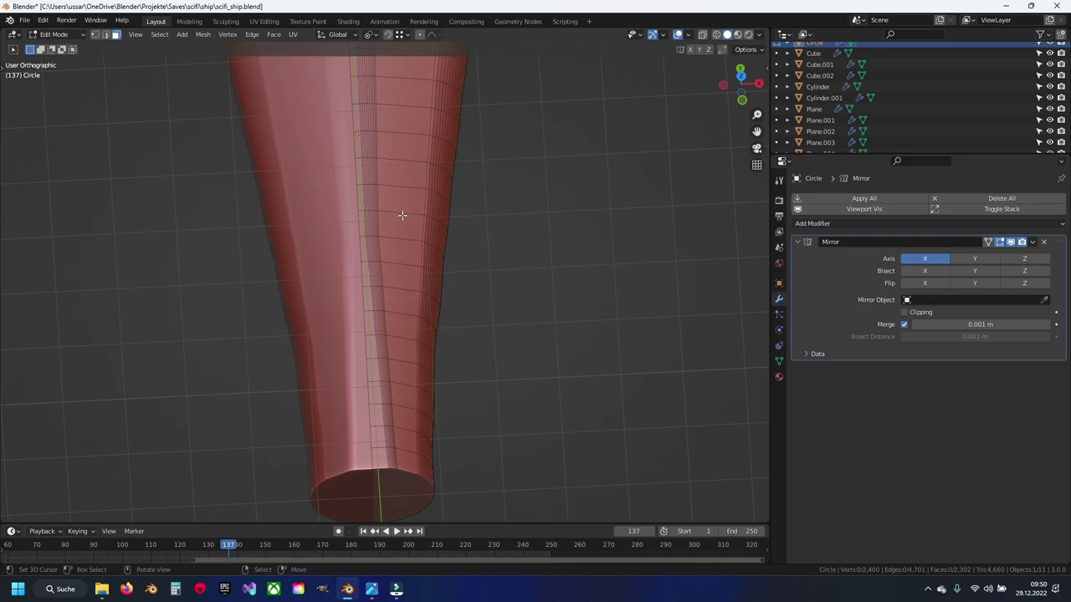
middle_click_drag(402, 215, 371, 209)
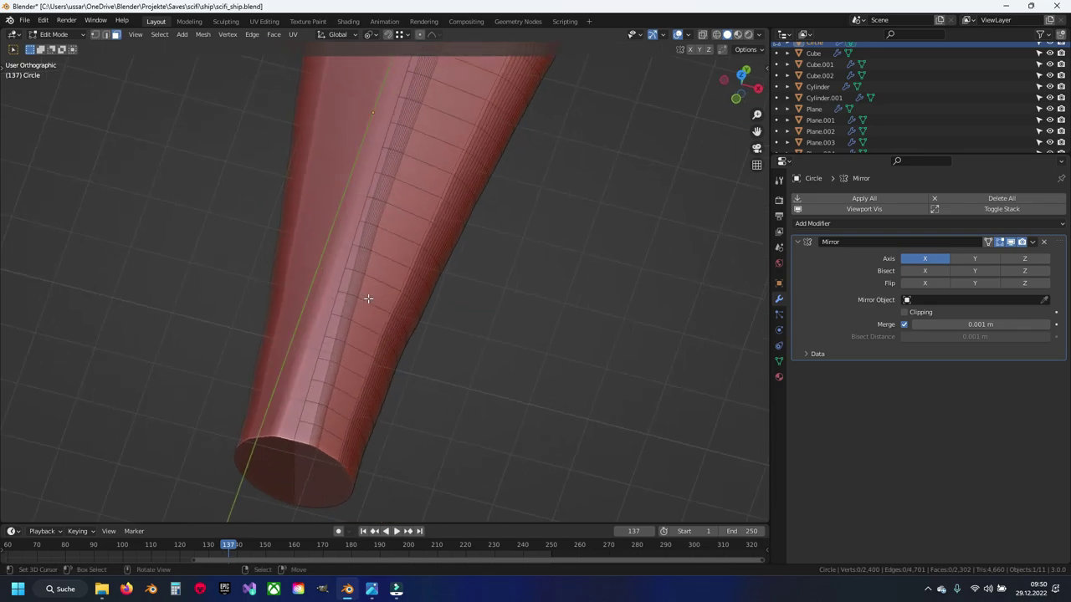
middle_click_drag(376, 297, 390, 294)
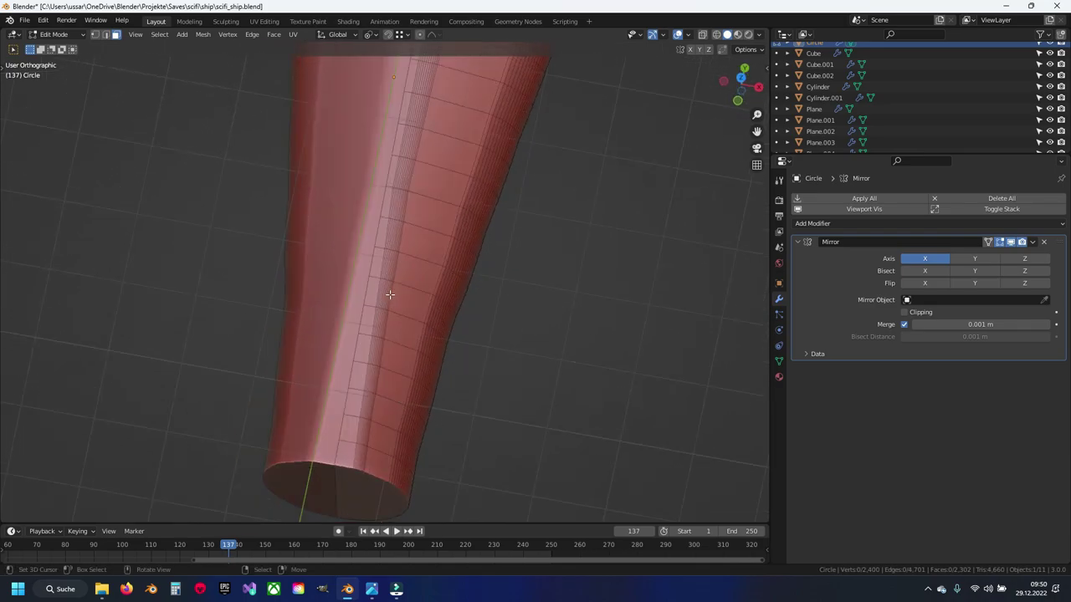
key("ctrl+s")
scroll(406, 247, "down", 3)
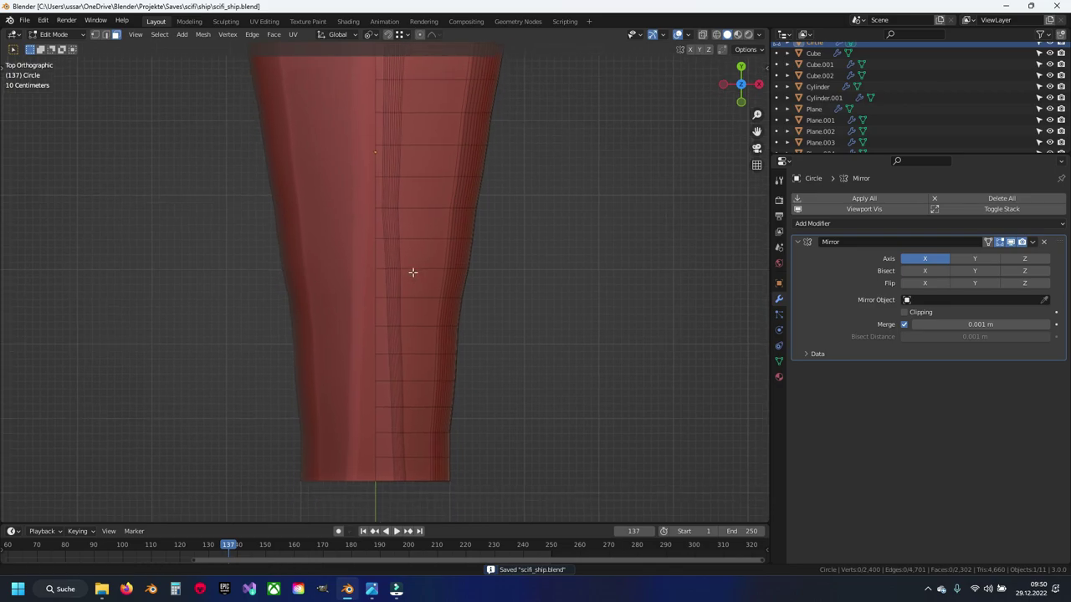
scroll(408, 264, "down", 1)
middle_click_drag(404, 254, 397, 267, "shift")
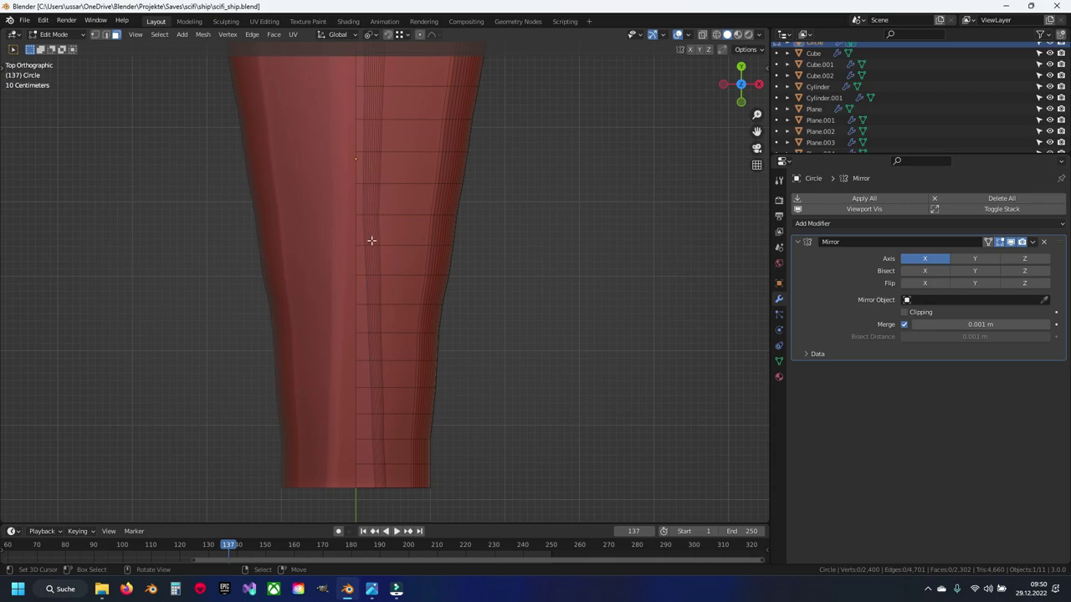
Step: Nudge a centre-seam vertex down, then select a face on the tube's strip in face mode
key("1")
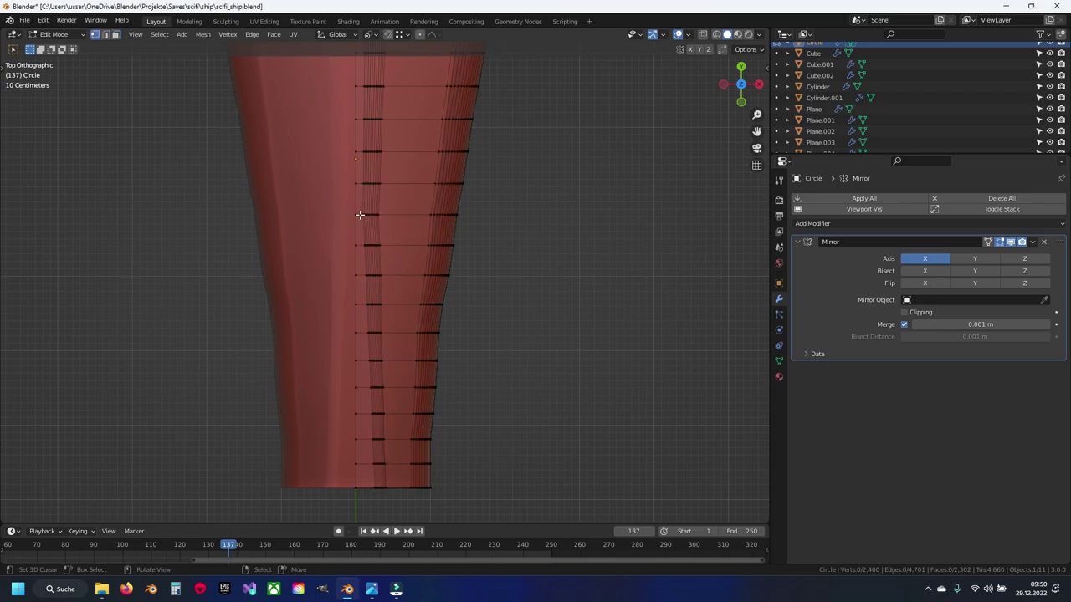
left_click(357, 212)
key("ctrl+s")
left_click_drag(357, 212, 354, 268)
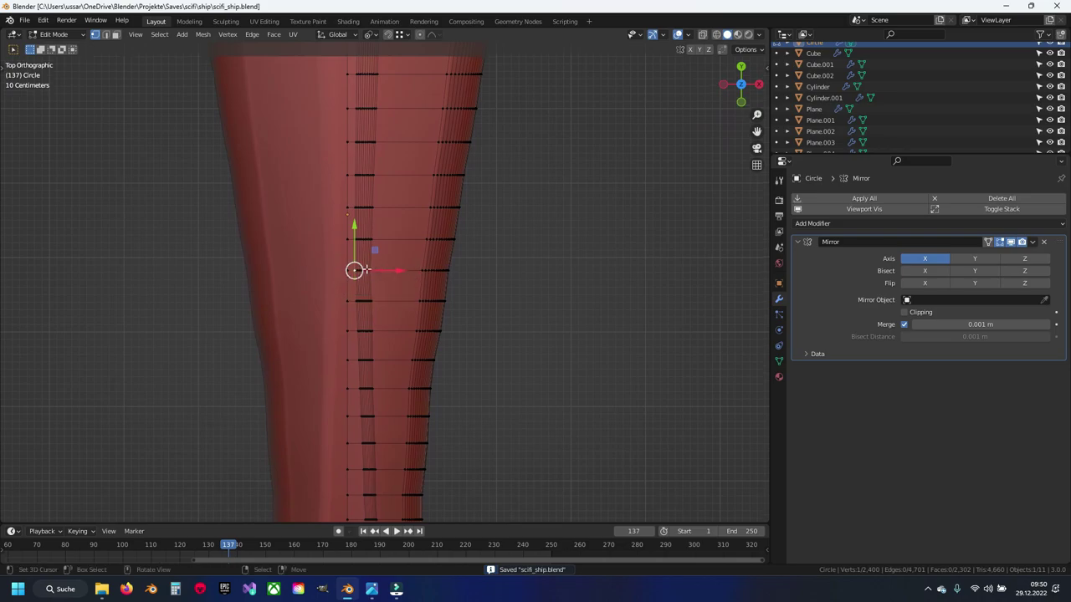
key("3")
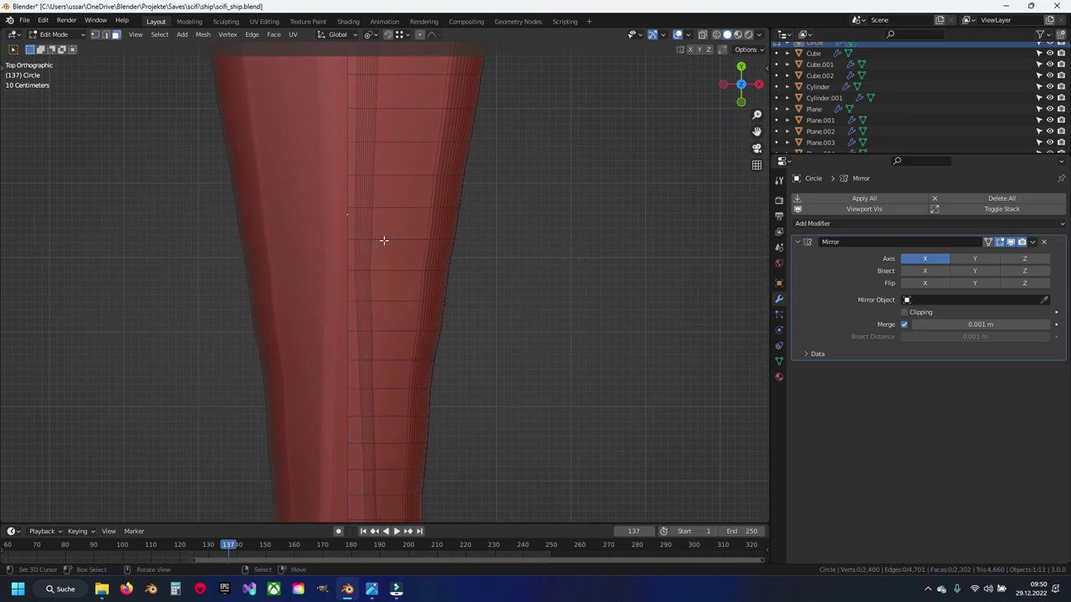
left_click(383, 240)
left_click_drag(385, 185, 389, 290)
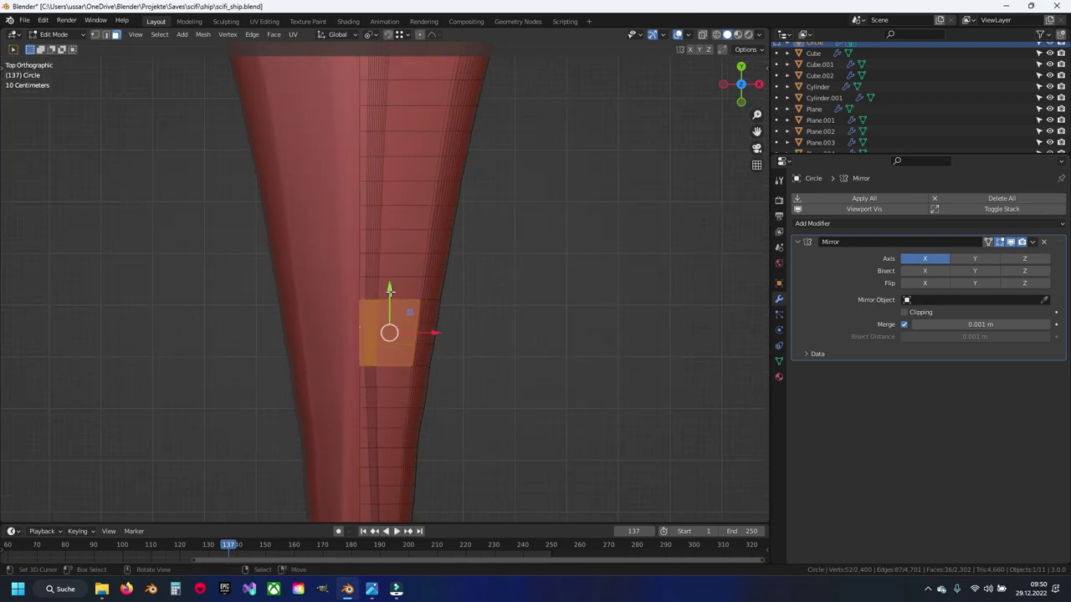
Step: Add an even, flipped lengthwise edge loop along the strip with a loop cut
scroll(393, 309, "up", 2)
key("ctrl+r")
left_click(402, 331)
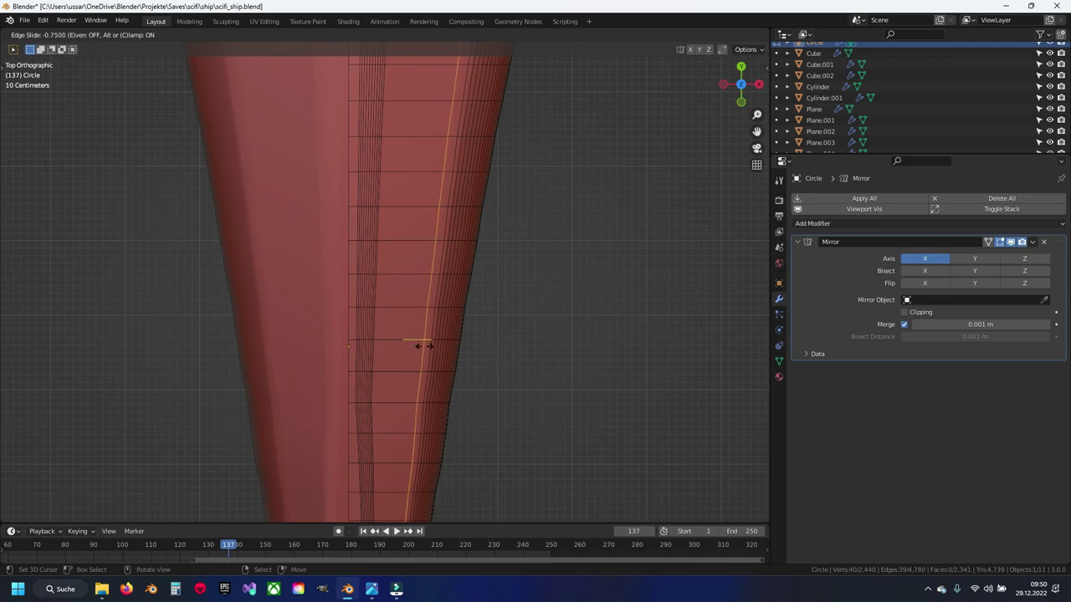
key("e")
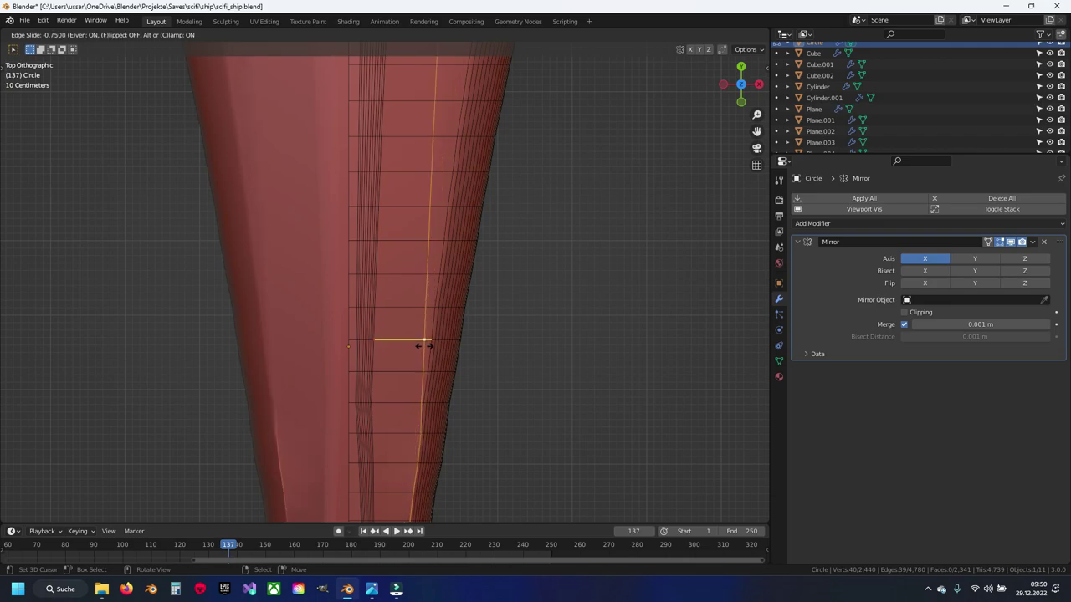
left_click(425, 345)
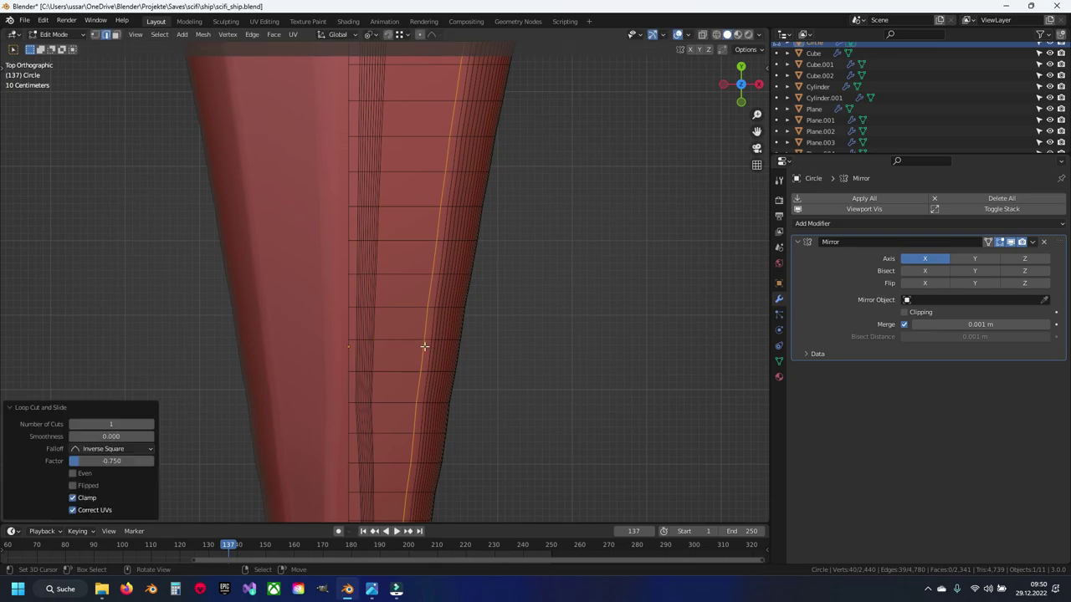
Step: Clear the selection and circle-select faces near the strip's centre
middle_click_drag(425, 346, 402, 313, "shift")
middle_click_drag(358, 371, 382, 345, "shift")
scroll(381, 346, "up", 1)
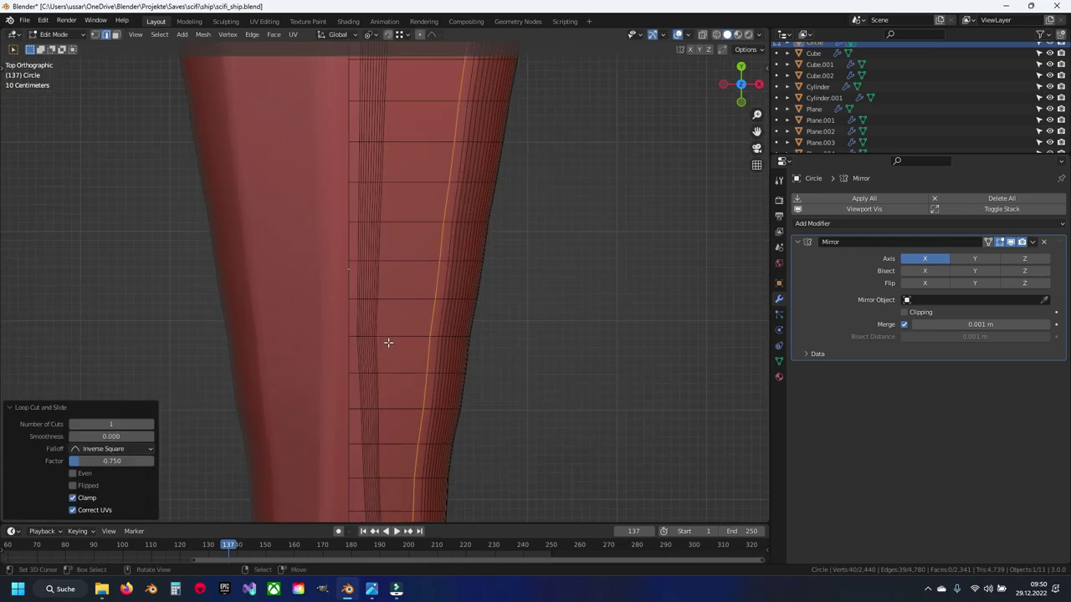
key("alt+a")
key("c")
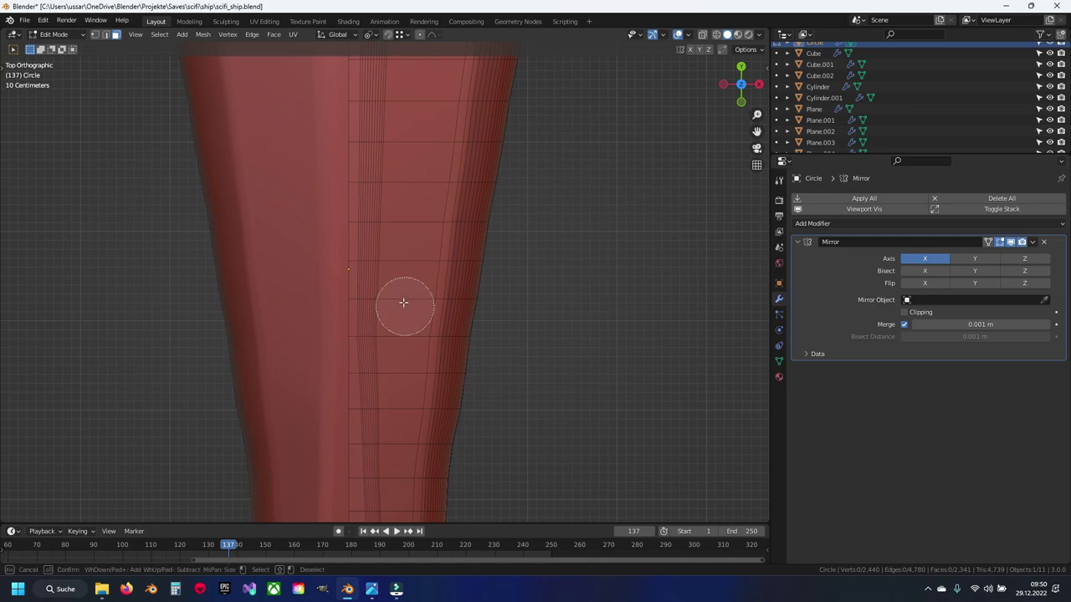
left_click_drag(402, 304, 358, 287)
key("Escape")
Step: Extend the circle selection up the full vertical strip of faces
scroll(396, 189, "down", 2)
key("c")
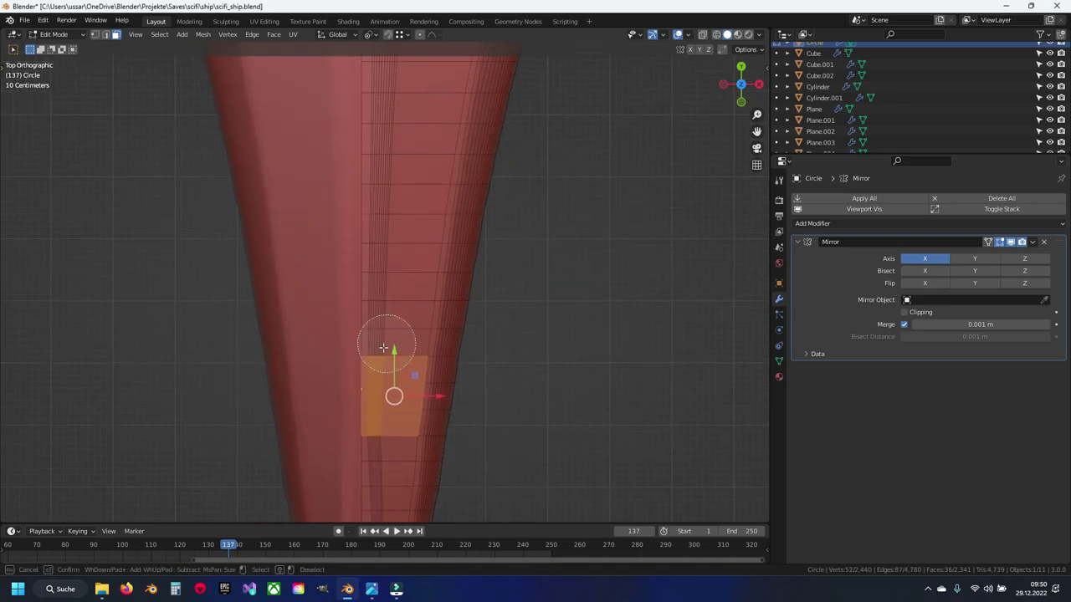
left_click_drag(382, 346, 377, 158)
scroll(390, 115, "up", 2)
left_click_drag(401, 280, 394, 168)
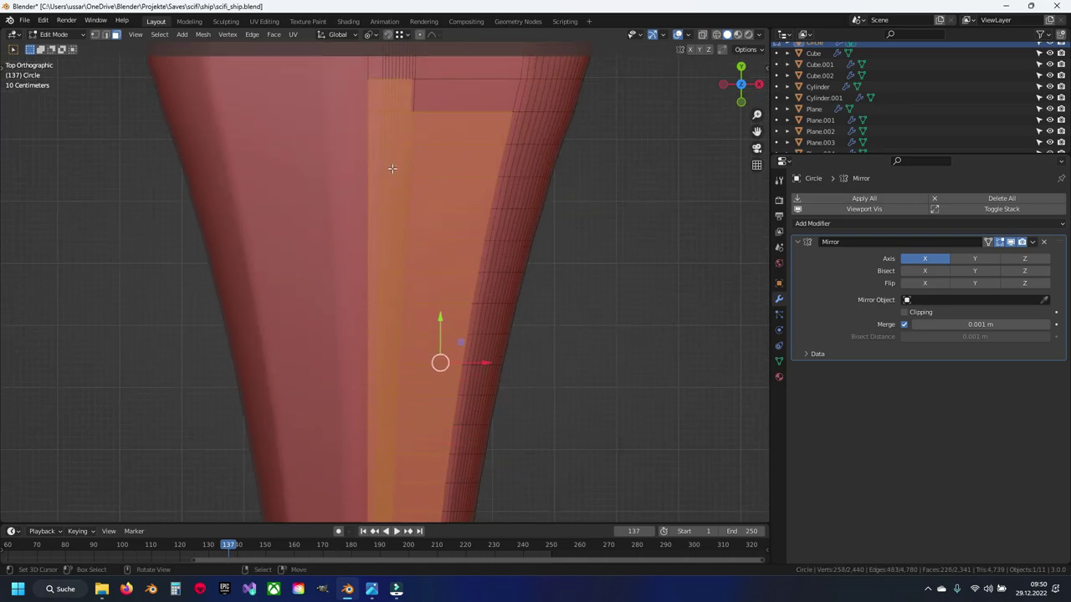
scroll(390, 318, "down", 2)
left_click_drag(389, 317, 382, 155)
key("Escape")
Step: Duplicate the strip in place and separate it as the new object Circle.001
middle_click_drag(394, 219, 365, 232)
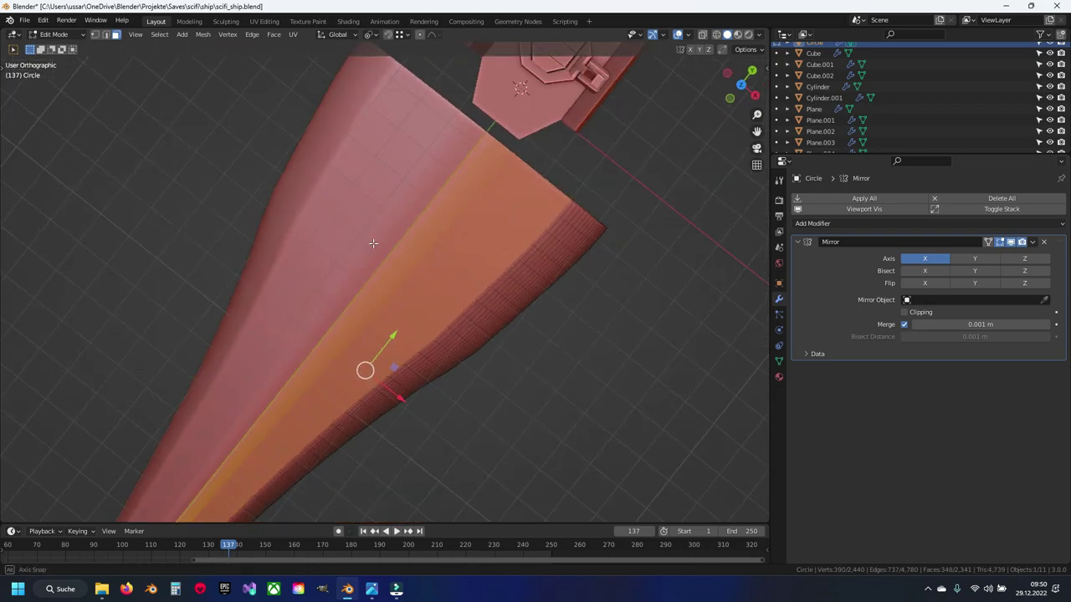
scroll(365, 233, "up", 2)
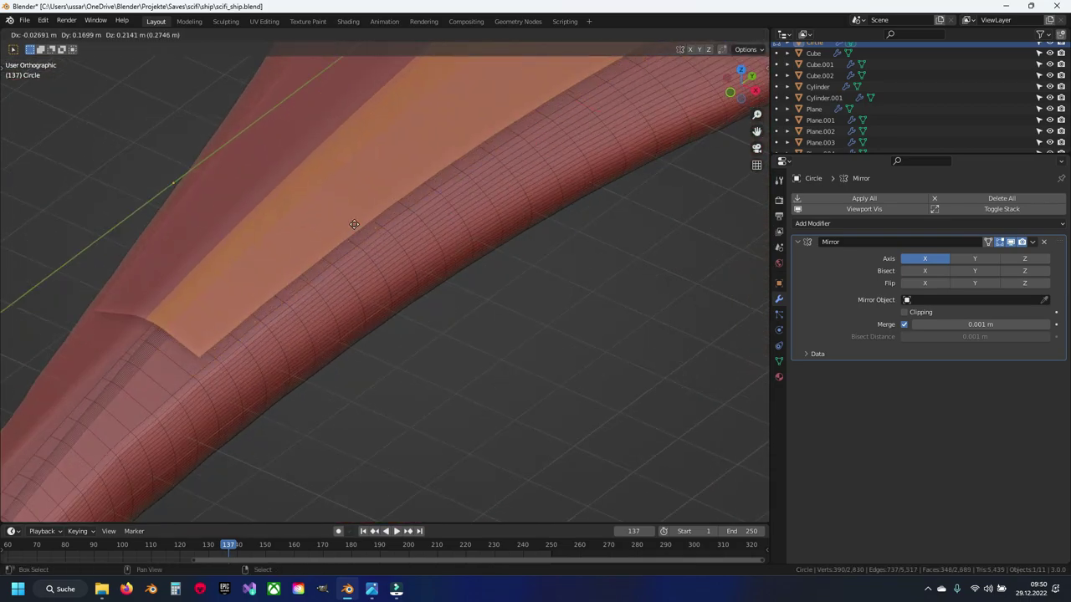
key("shift+d")
key("Escape")
key("p")
left_click(356, 226)
key("Tab")
Step: Put Circle.001 into Edit Mode in top view, framed, and save the file
scroll(361, 227, "down", 3)
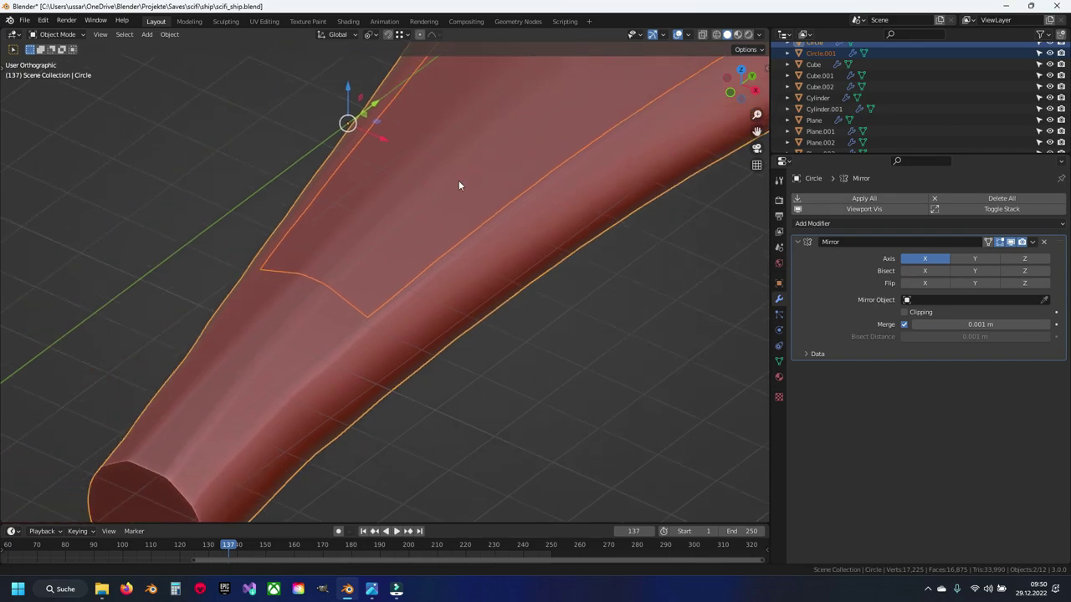
left_click(431, 261)
key("Tab")
scroll(357, 283, "up", 3)
key("KP_7")
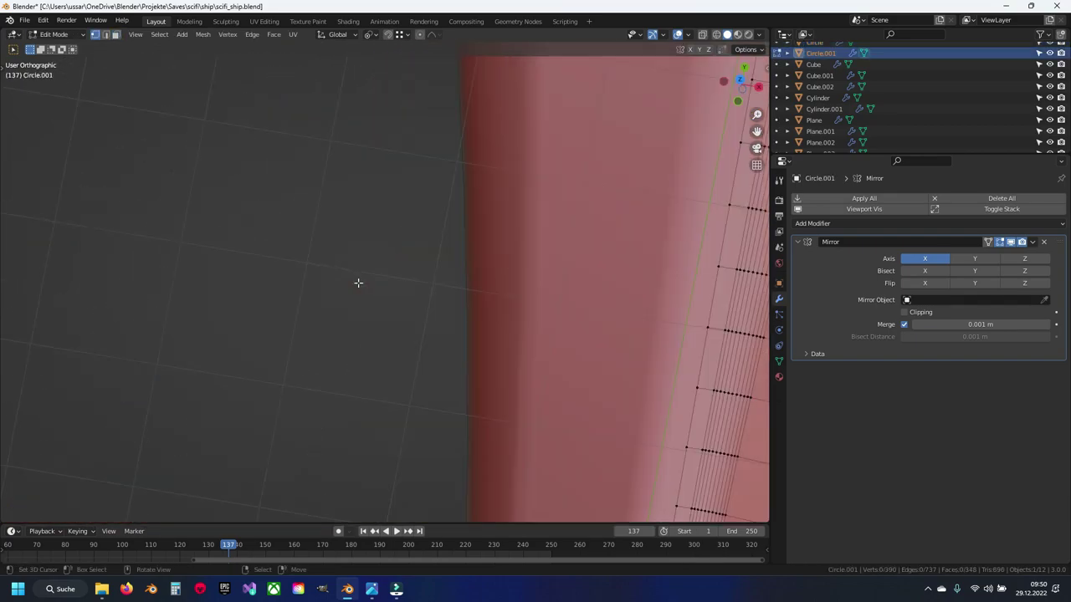
key("ctrl+s")
key("KP_Decimal")
scroll(387, 231, "down", 2)
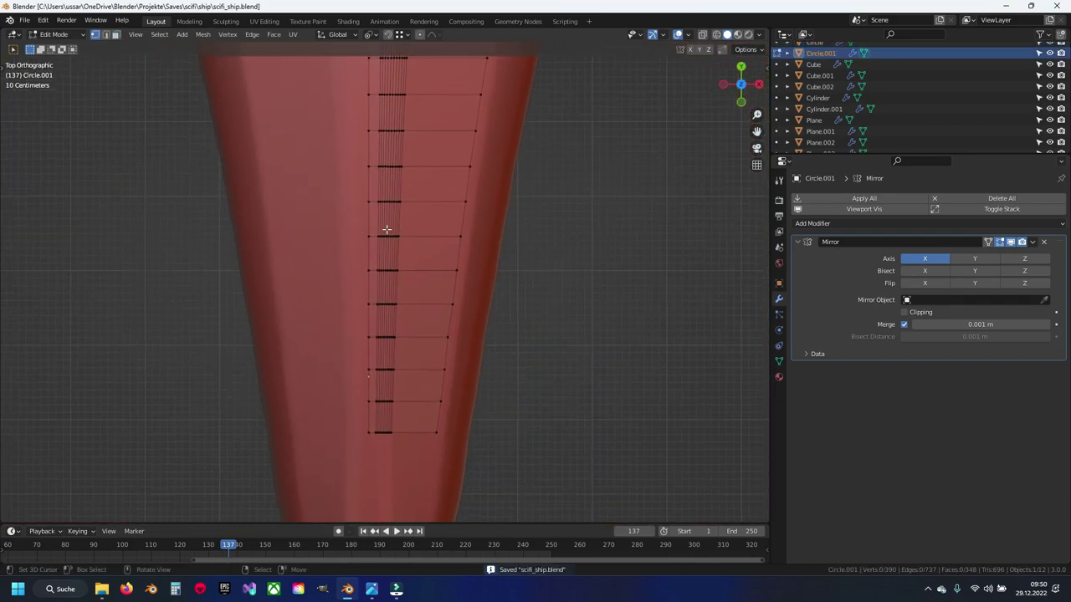
scroll(398, 301, "up", 3)
scroll(402, 288, "down", 1)
middle_click_drag(403, 285, 384, 353, "shift")
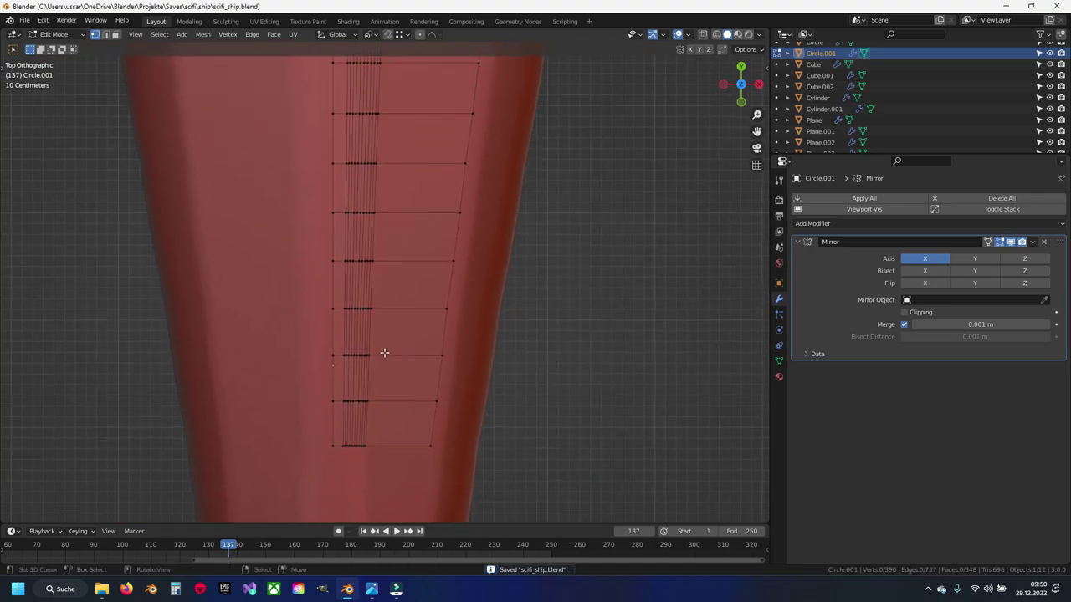
Step: Knife a diagonal cut from the strip's bottom-left corner to a right-side vertex
key("k")
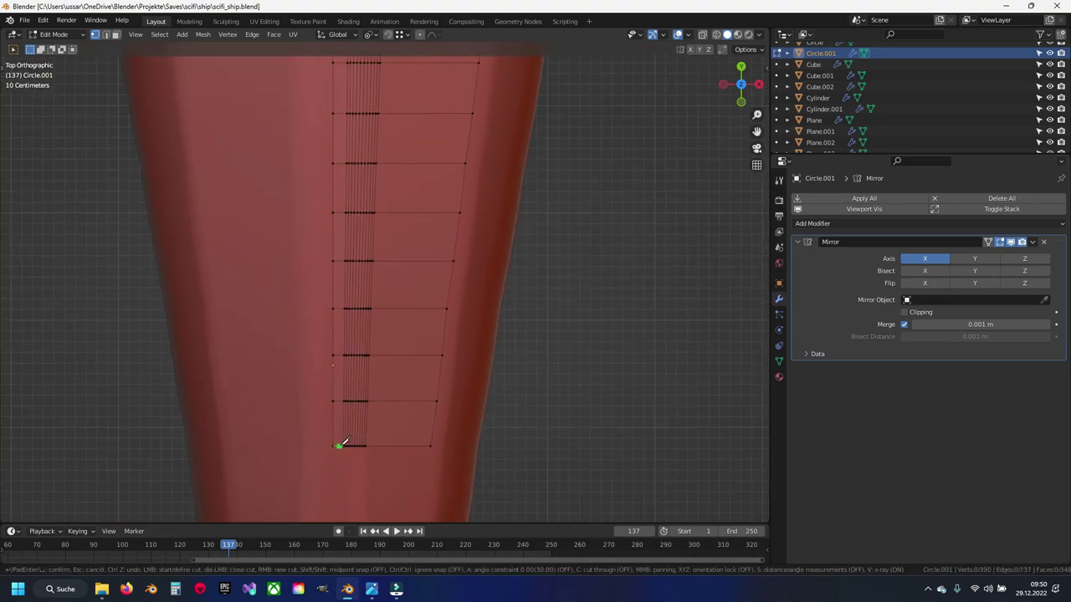
left_click(343, 445)
left_click(453, 260)
key("Return")
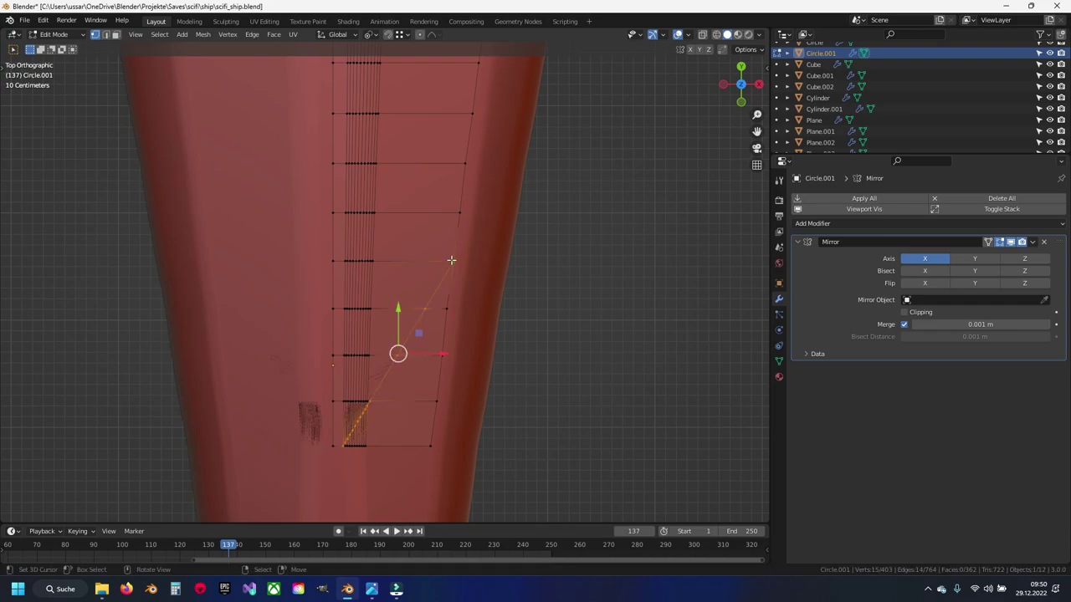
key("alt+a")
Step: Delete the vertices of the strip's right-side edge
scroll(462, 298, "up", 1)
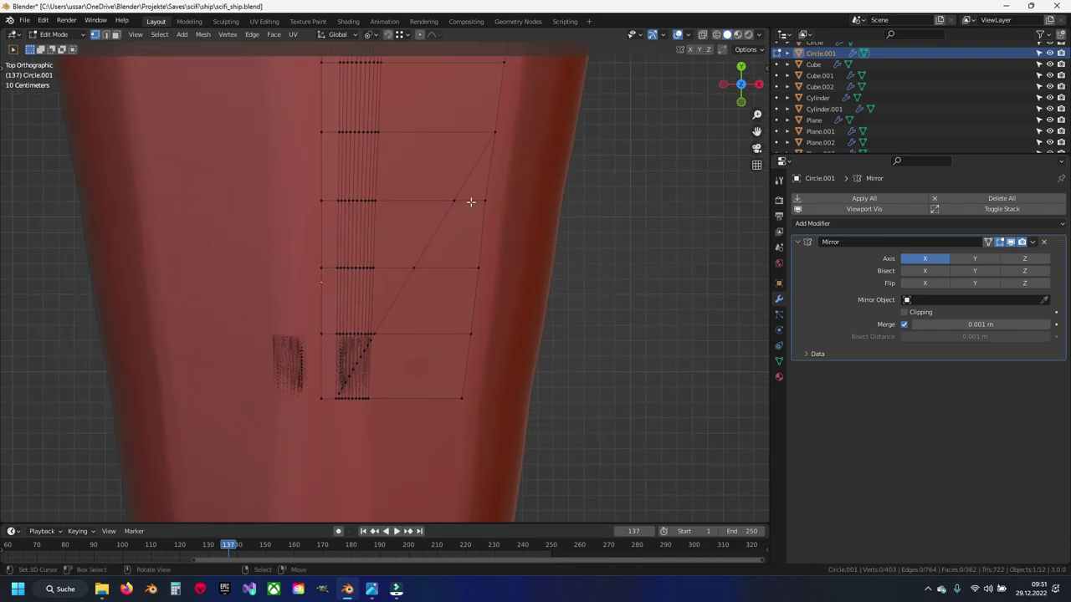
left_click(478, 261)
key("x")
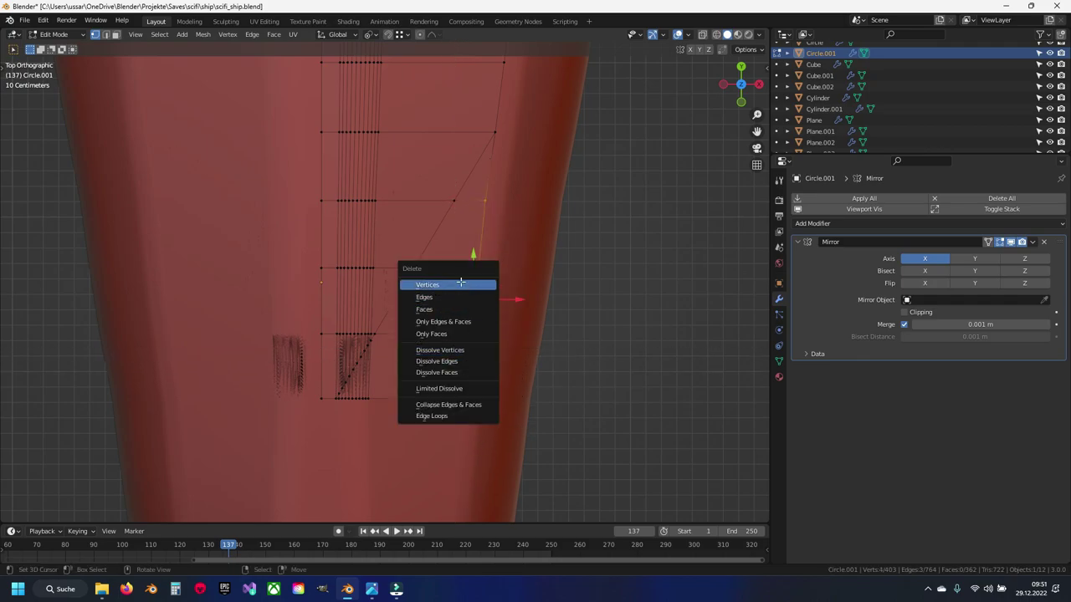
left_click(461, 284)
scroll(438, 354, "up", 1)
scroll(485, 477, "up", 2)
Step: Box-select and delete the bottom row of vertices, then clear the selection
key("b")
left_click_drag(430, 452, 577, 472)
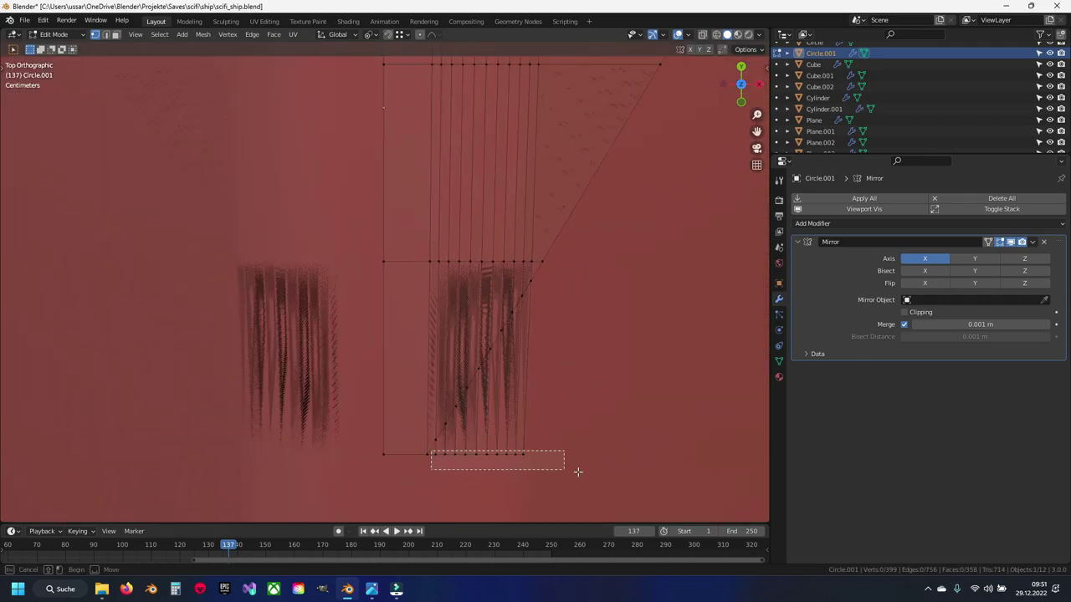
key("x")
left_click(479, 382)
scroll(456, 375, "down", 3)
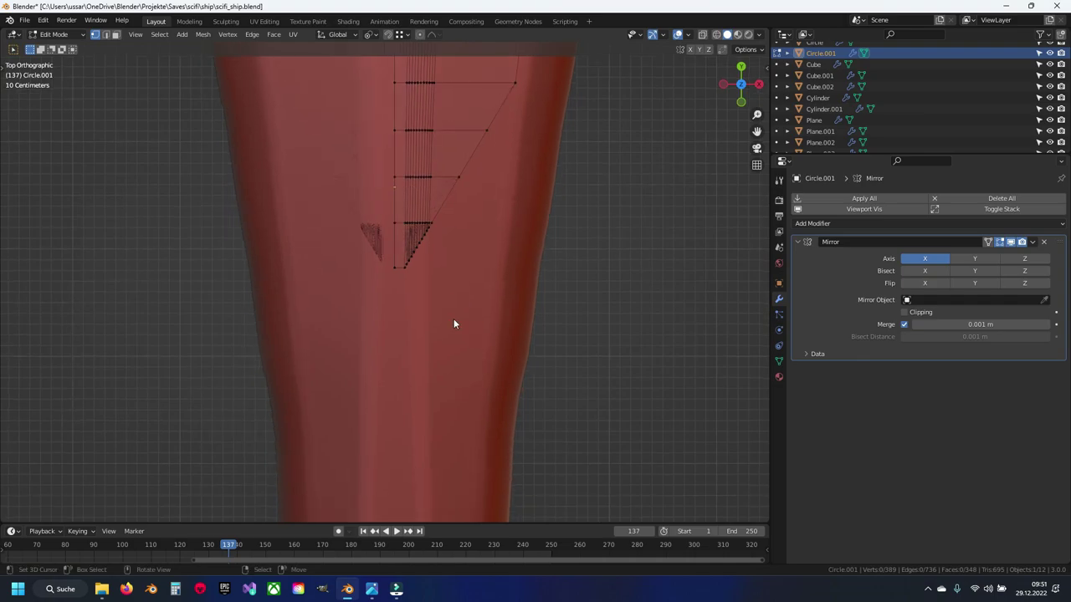
key("a")
key("Caps_Lock")
key("alt+a")
key("Caps_Lock")
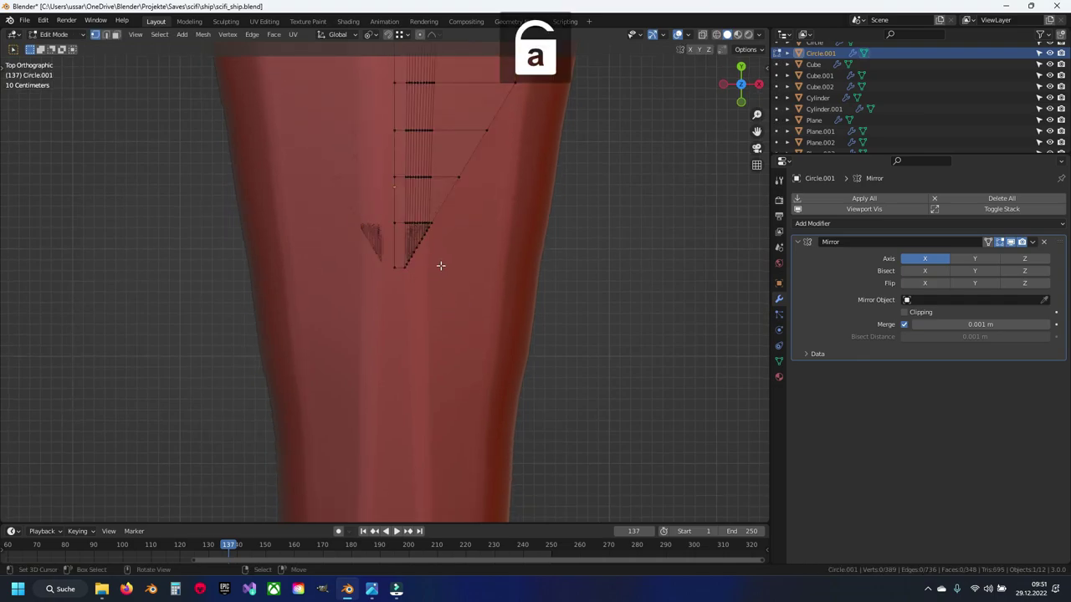
Step: Move the centre vertex column along X, leaving a narrow centre gap
key("Tab")
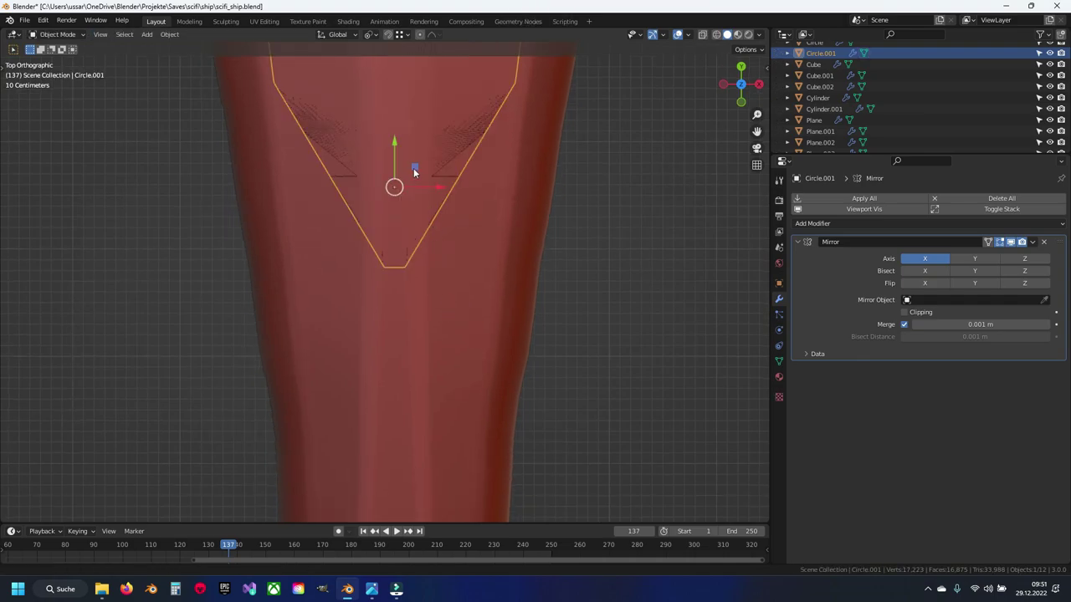
key("Tab")
middle_click_drag(413, 168, 428, 296, "shift")
left_click(411, 242, "alt")
key("g")
key("x")
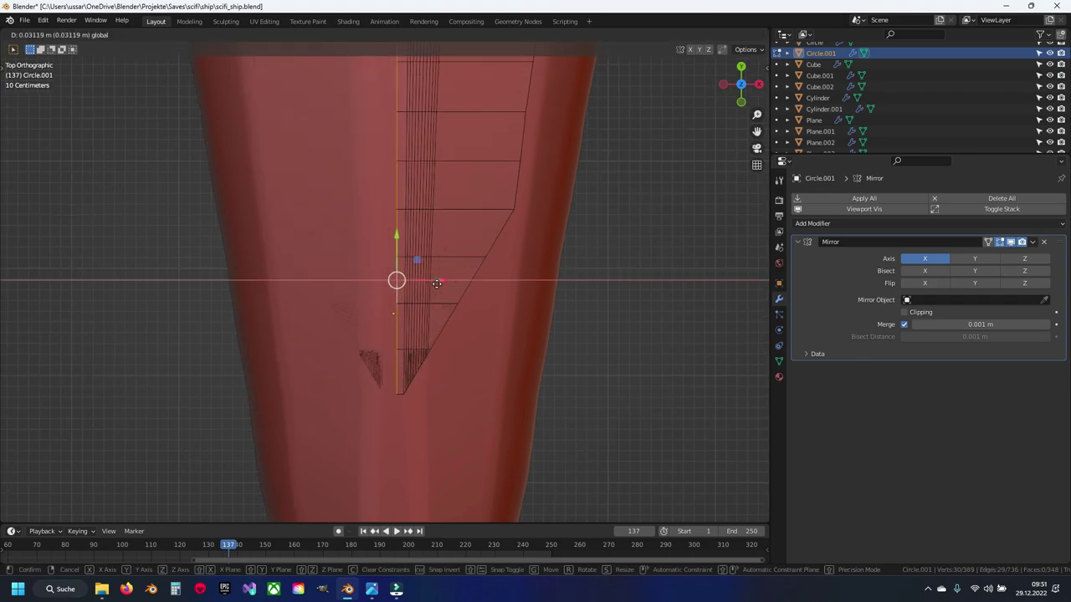
left_click(404, 281)
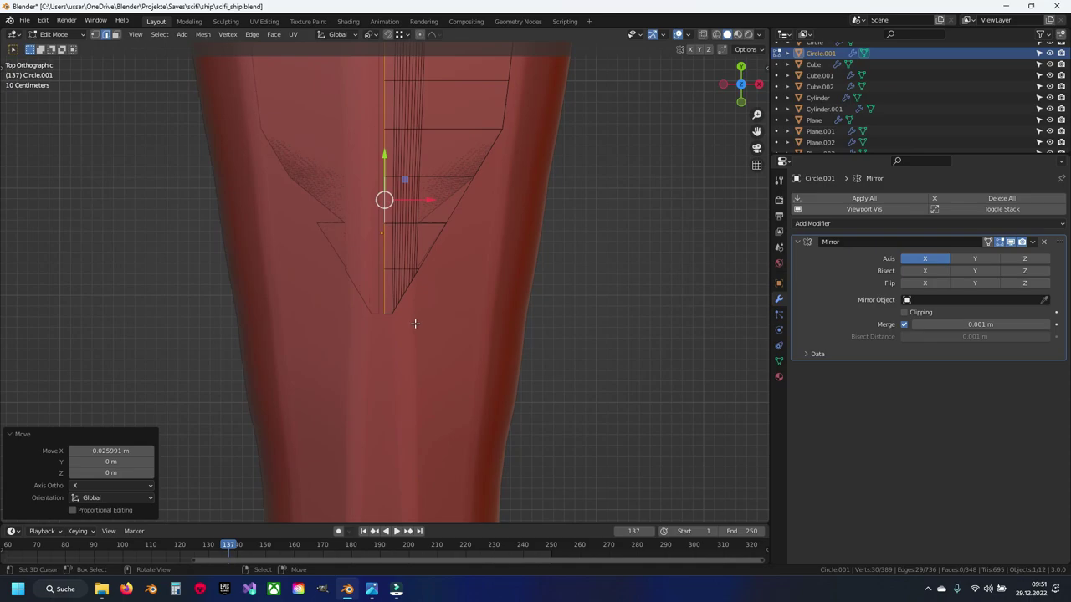
Step: Return to Object Mode, save scifi_ship.blend, and select the Circle.001 panel
key("Tab")
left_click(420, 331)
key("ctrl+s")
left_click(420, 196)
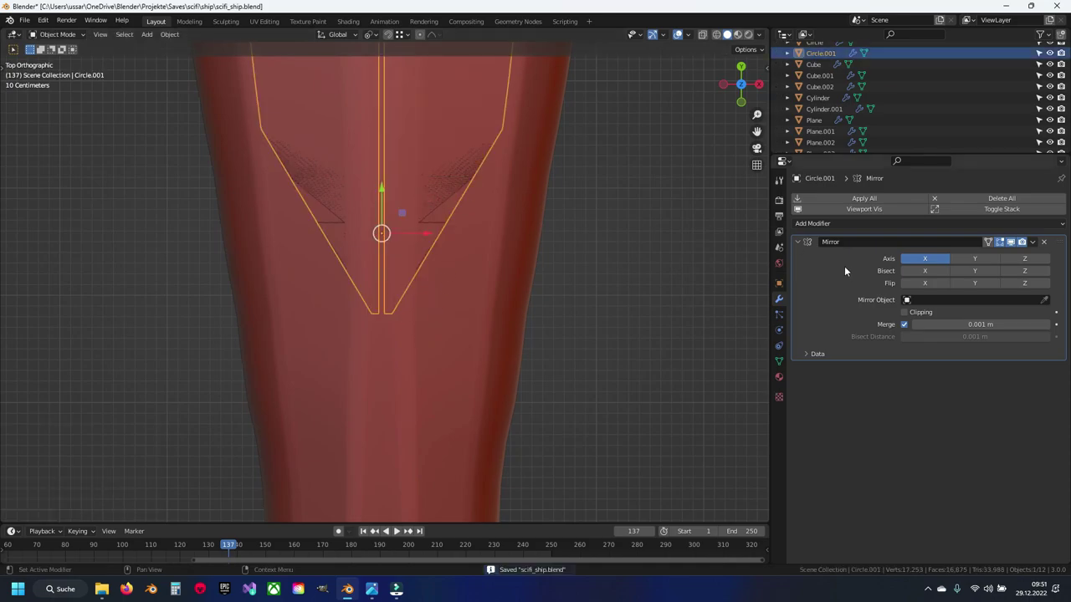
Step: Add a Solidify modifier to Circle.001 with Even Thickness at -0.032 m, then save
left_click(813, 224)
left_click(840, 414)
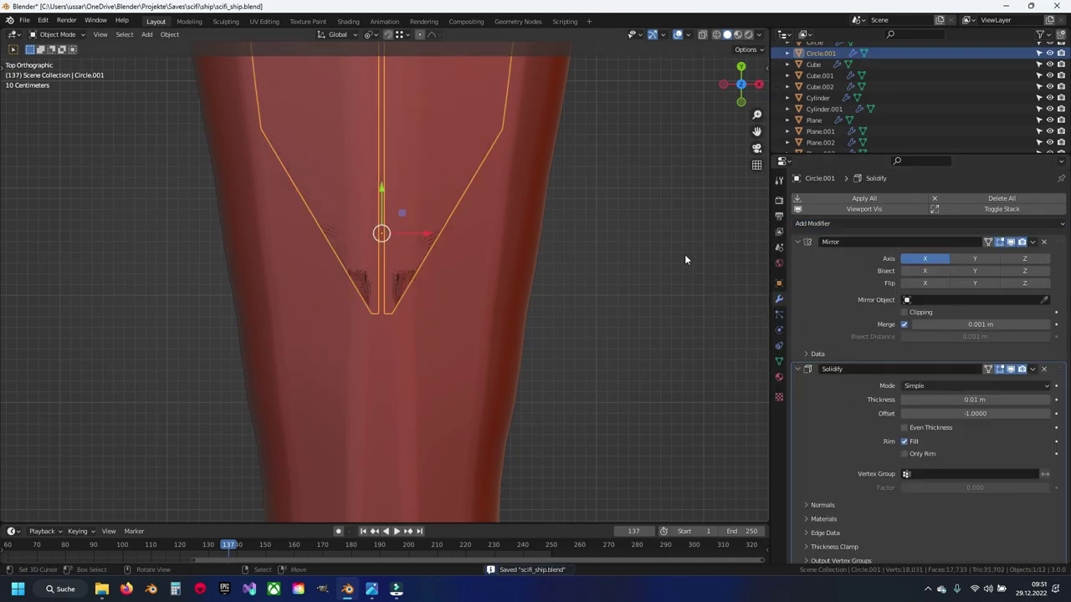
left_click(904, 427)
mouse_move(640, 370)
middle_mouse_down()
mouse_move(455, 206)
mouse_move(408, 368)
mouse_move(438, 276)
middle_mouse_up()
scroll(439, 276, "up", 2)
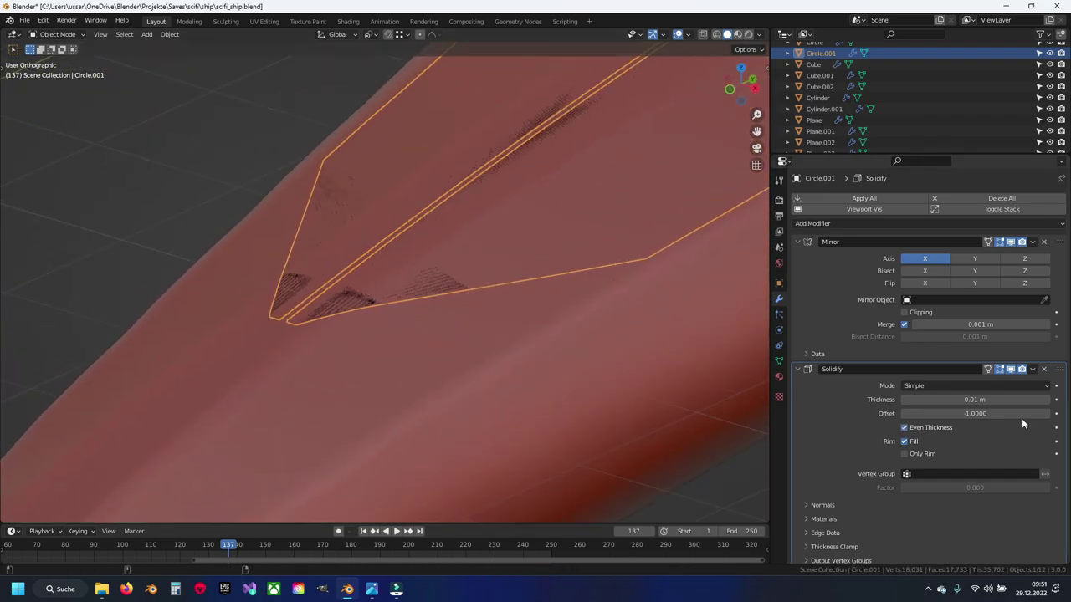
left_click_drag(1021, 400, 984, 400)
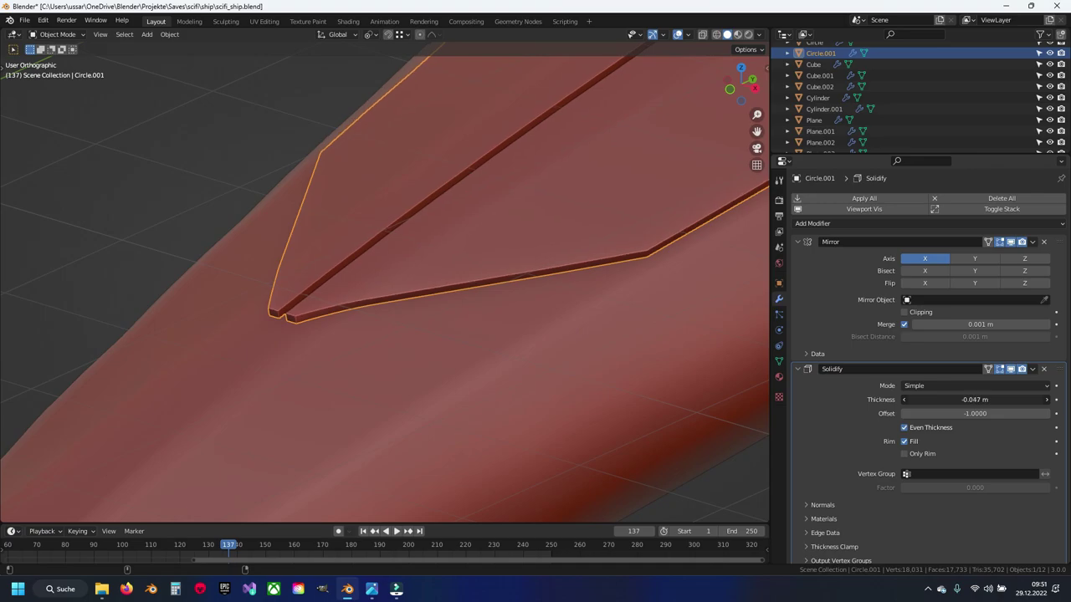
mouse_move(568, 351)
middle_mouse_down()
mouse_move(591, 363)
mouse_move(438, 301)
mouse_move(491, 297)
mouse_move(430, 390)
mouse_move(449, 344)
mouse_move(423, 376)
mouse_move(366, 411)
mouse_move(415, 325)
mouse_move(446, 343)
middle_mouse_up()
scroll(590, 363, "down", 3)
key("ctrl+s")
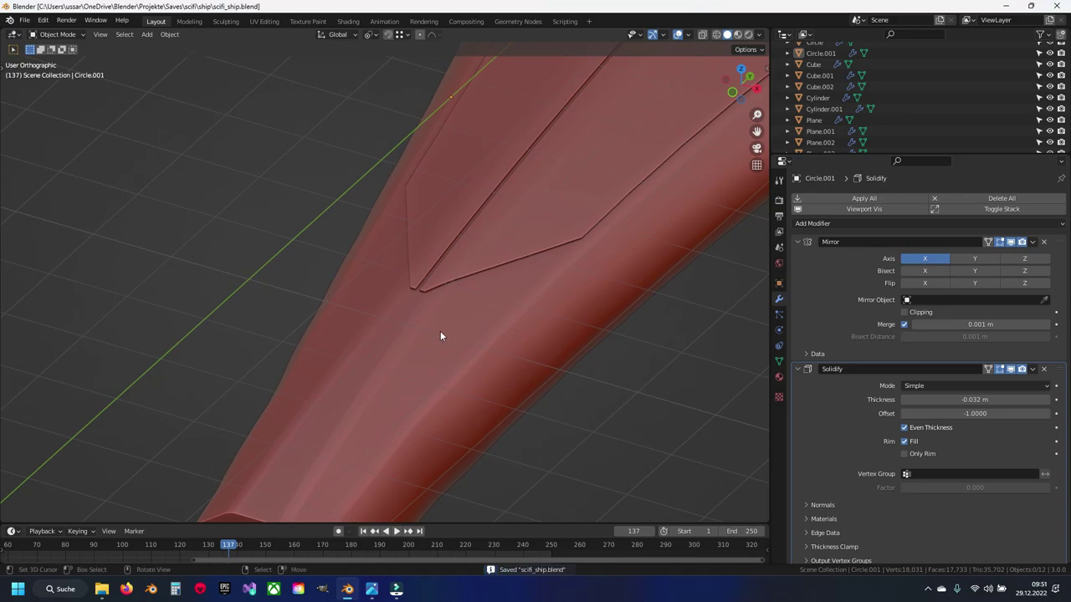
key("KP_7")
Step: Select the hull Circle in Edit Mode and frame the panel's lower corner
left_click(493, 276)
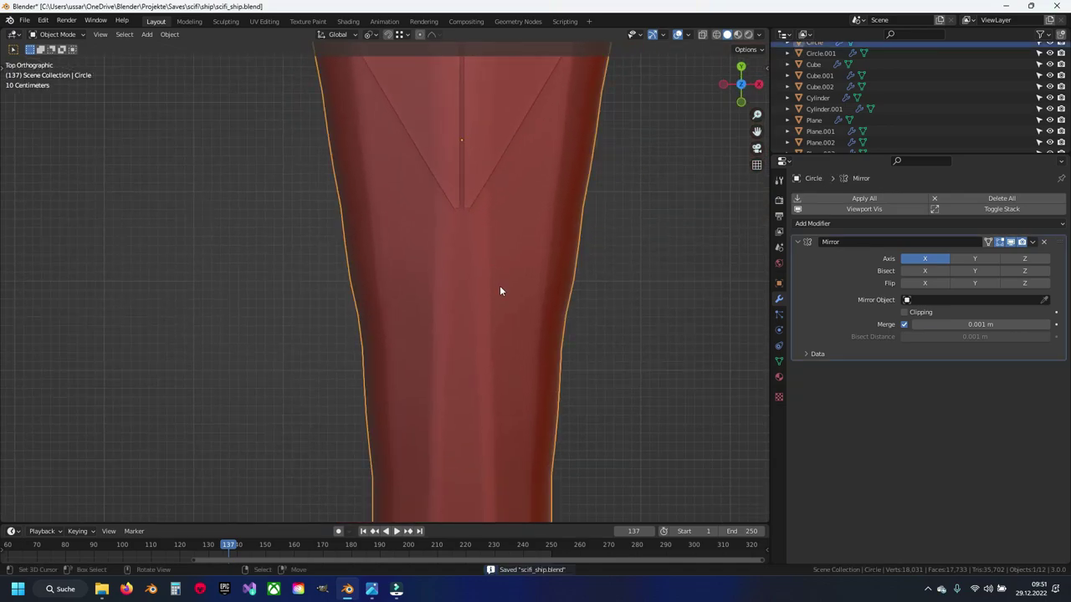
key("Tab")
scroll(469, 259, "up", 2)
mouse_move(450, 268)
middle_mouse_down("shift")
mouse_move(428, 263)
mouse_move(405, 283)
middle_mouse_up("shift")
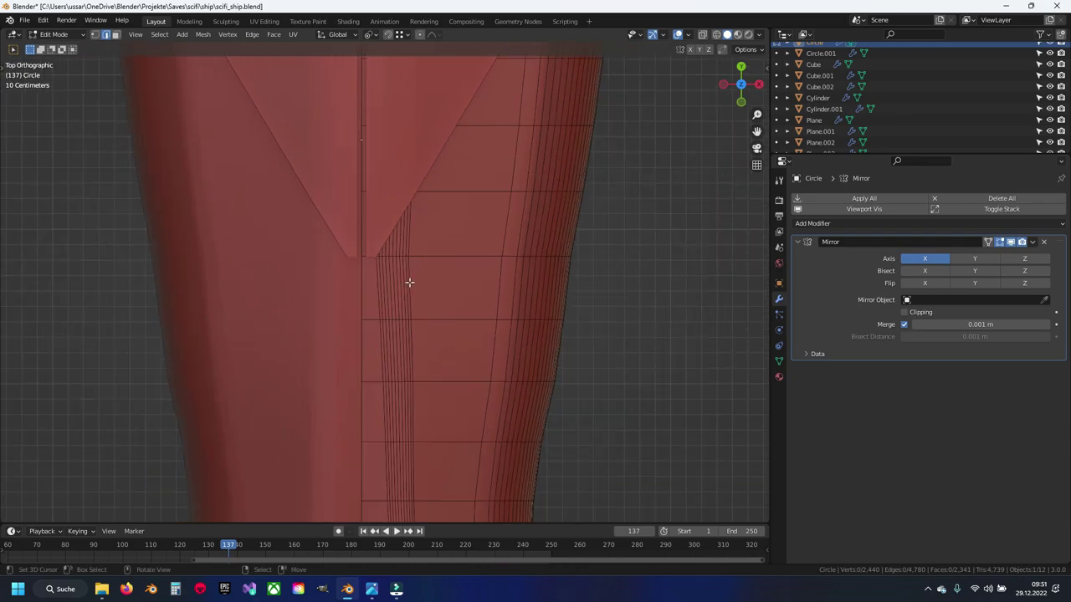
middle_click_drag(402, 366, 401, 376, "shift")
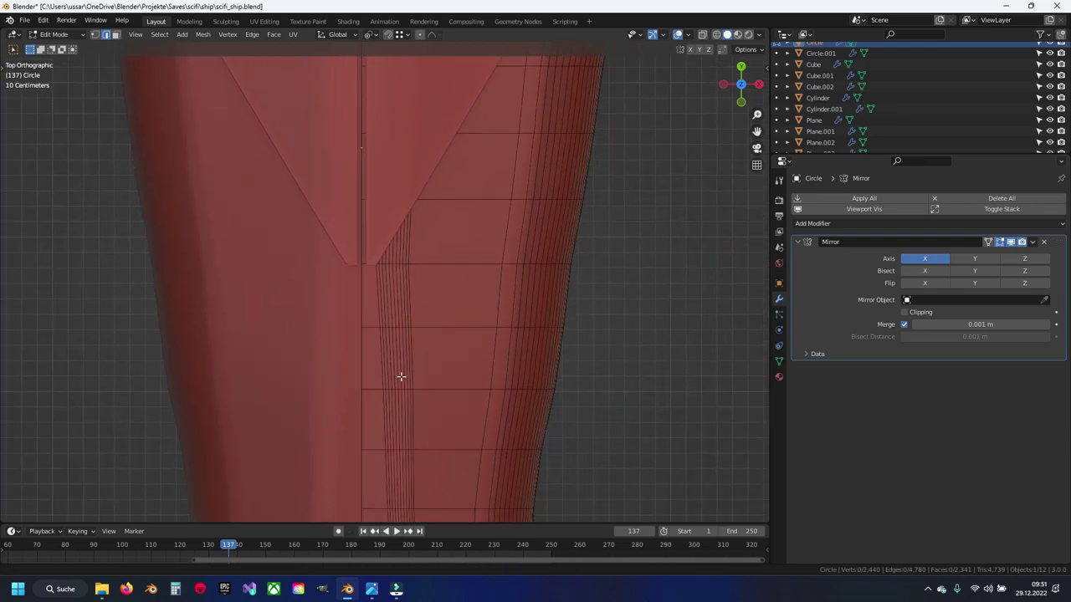
scroll(445, 253, "down", 2)
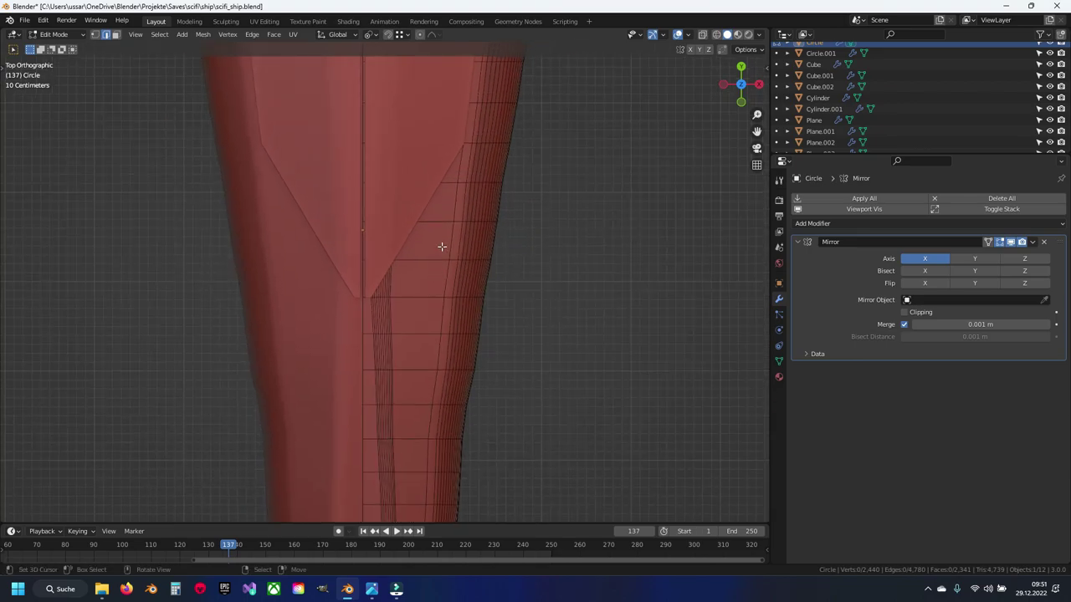
Step: Knife-cut from the panel corner down to a lower hull vertex and commit
key("k")
scroll(469, 187, "up", 1)
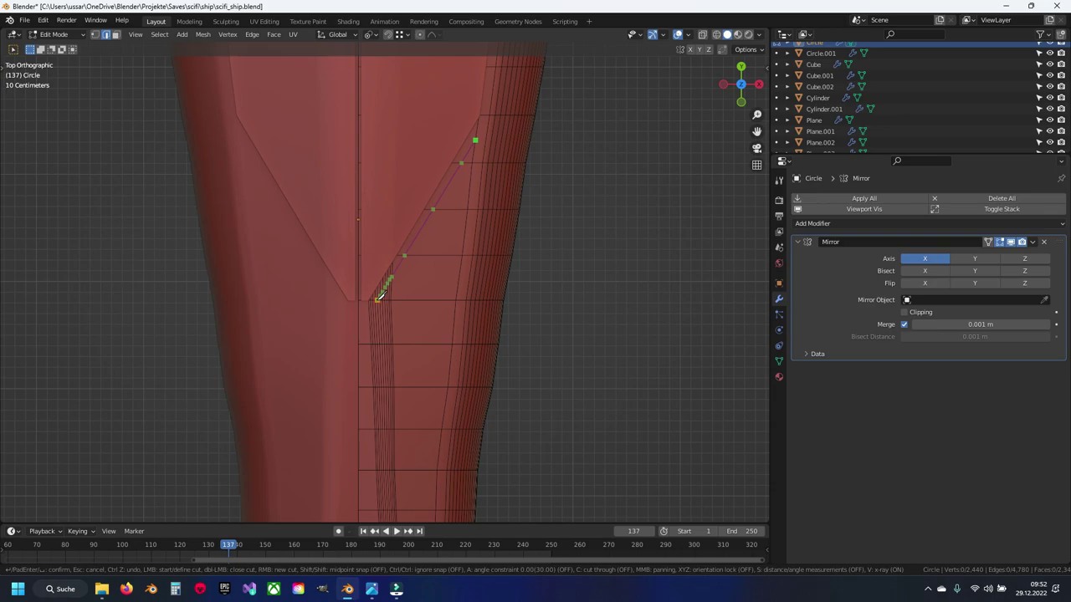
left_click(378, 298)
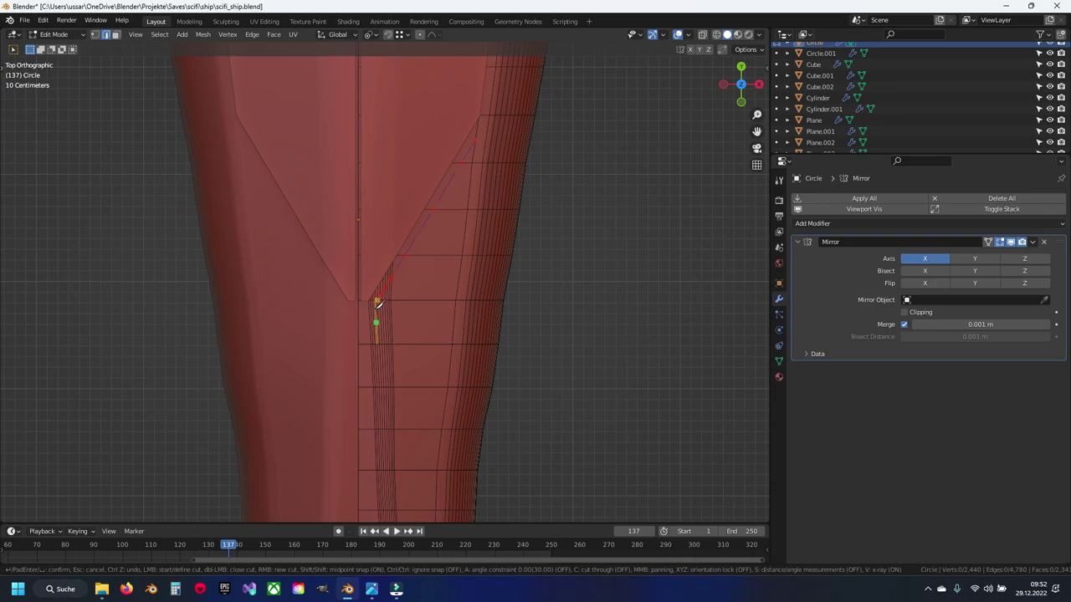
middle_click_drag(378, 299, 407, 152)
middle_click_drag(427, 352, 432, 339)
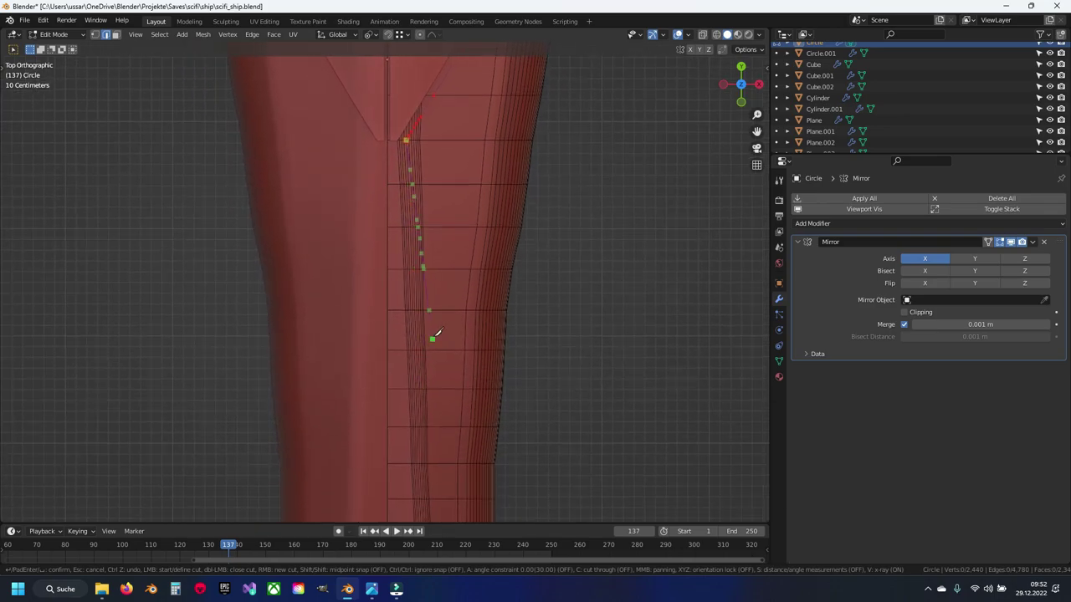
left_click(427, 426)
middle_click_drag(435, 418, 419, 504)
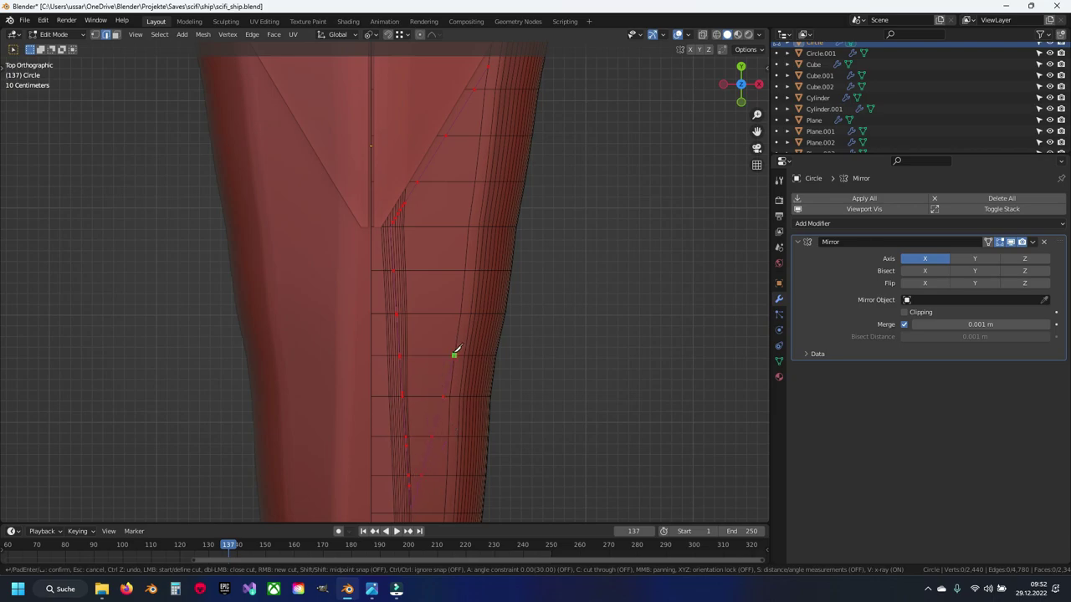
key("Return")
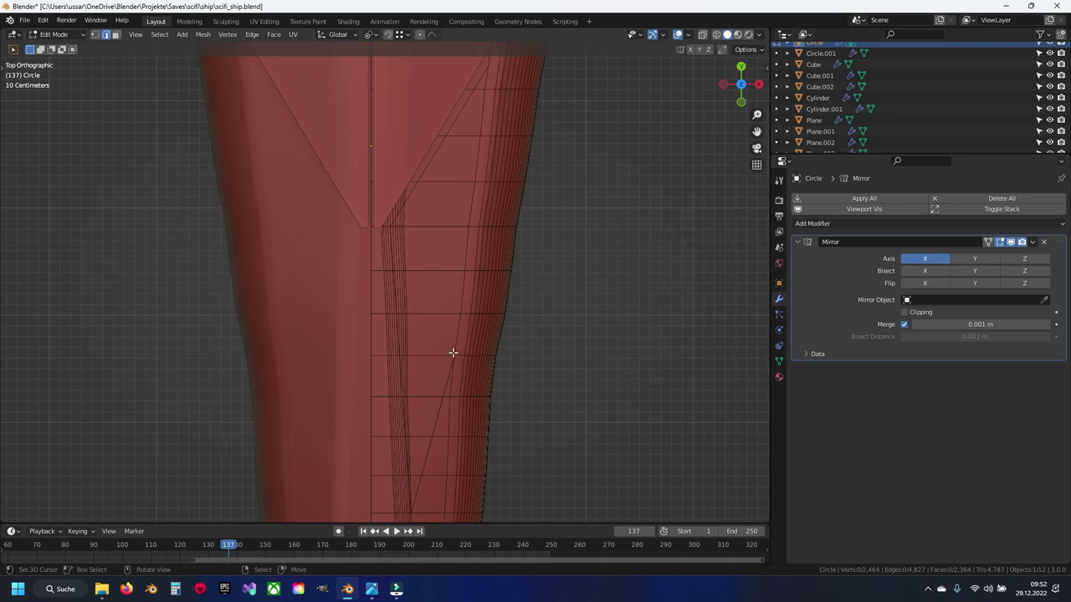
Step: Circle-select the new region's upper, lower, thin strip, lower triangular and sliver faces
scroll(447, 354, "up", 2)
scroll(461, 323, "up", 4)
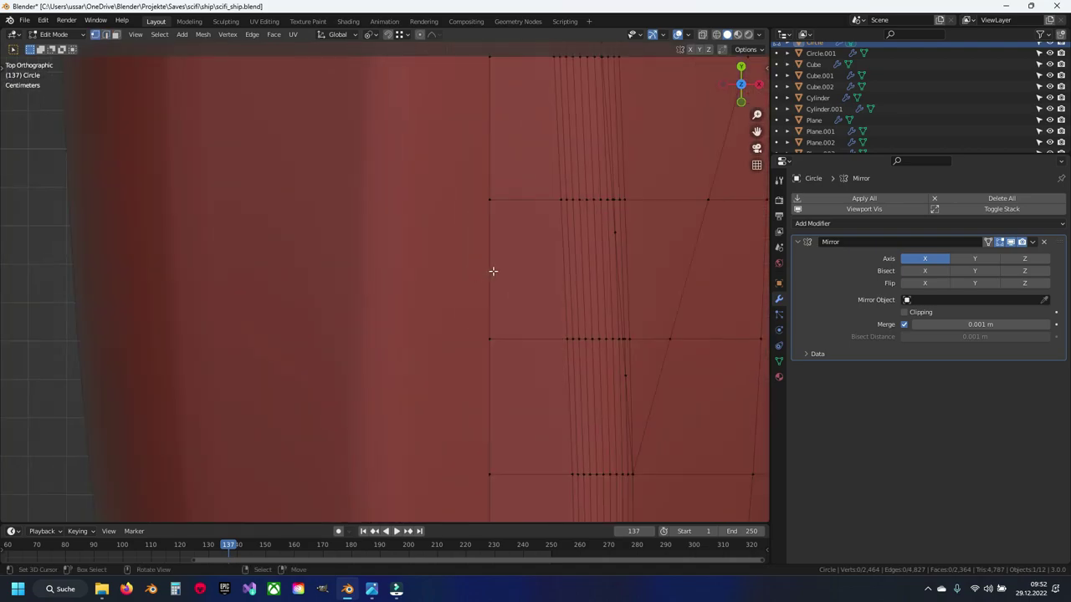
scroll(492, 271, "down", 3, "ctrl")
scroll(477, 335, "down", 4, "shift")
scroll(502, 263, "down", 1)
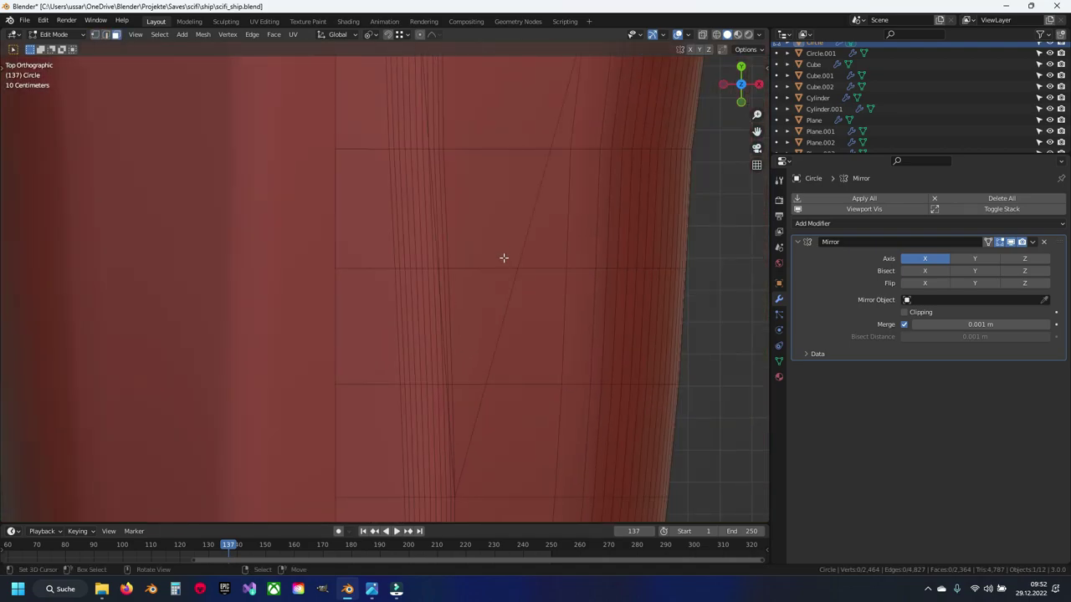
key("c")
left_click(501, 138)
left_click(467, 315)
left_click(461, 323)
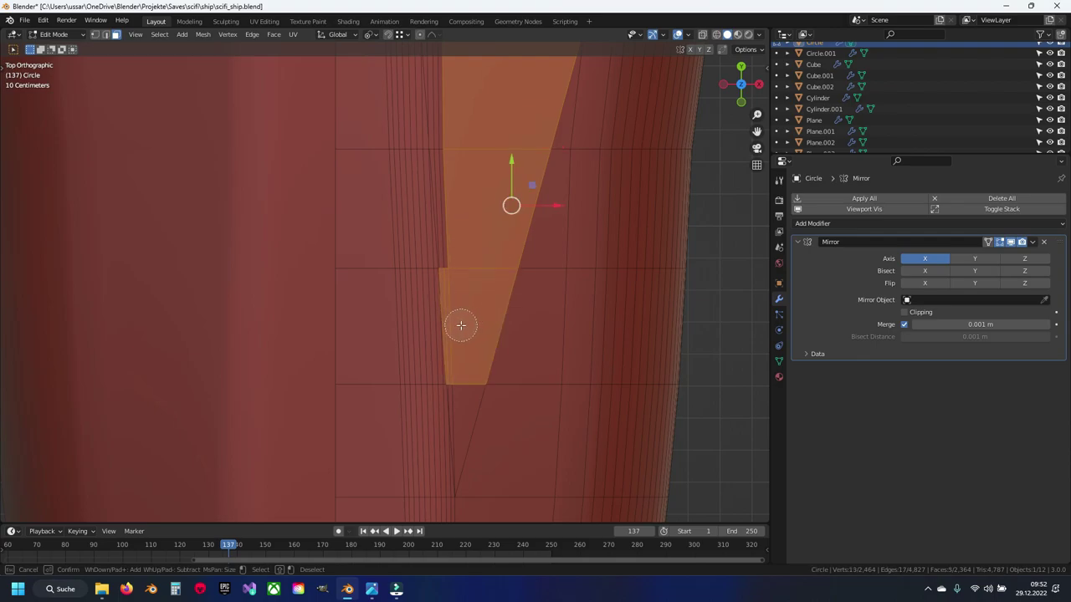
scroll(461, 393, "up", 3)
left_click(457, 393)
right_click(459, 394)
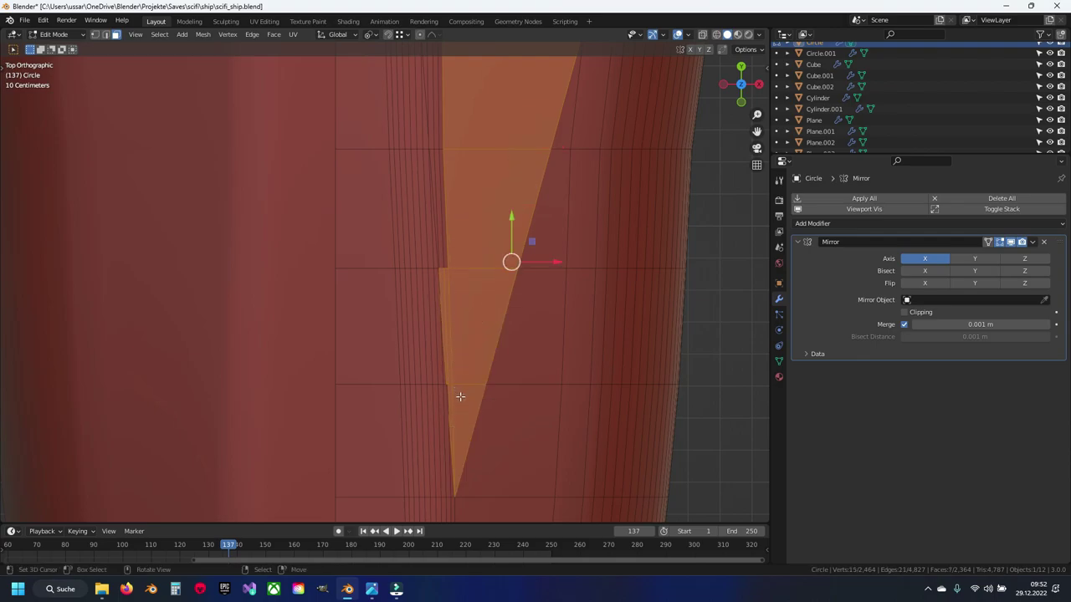
scroll(424, 293, "up", 3)
scroll(485, 184, "up", 2)
left_click(483, 192)
Step: Add the trapezoid face and another thin sliver face to the selection
scroll(469, 226, "down", 2)
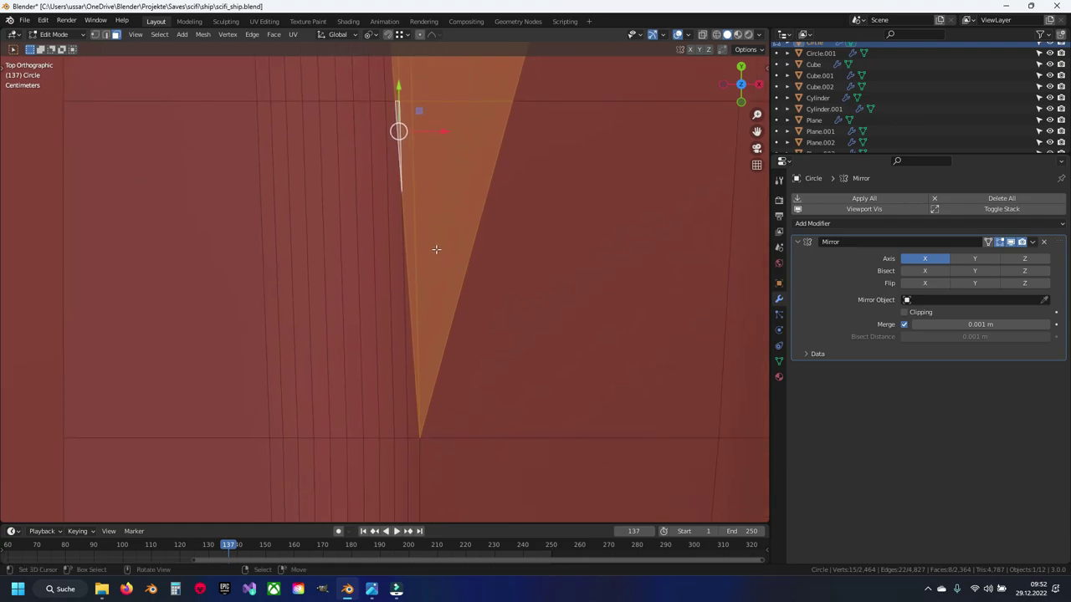
scroll(435, 200, "up", 2)
scroll(414, 277, "down", 2)
scroll(400, 270, "down", 1)
scroll(393, 284, "up", 2)
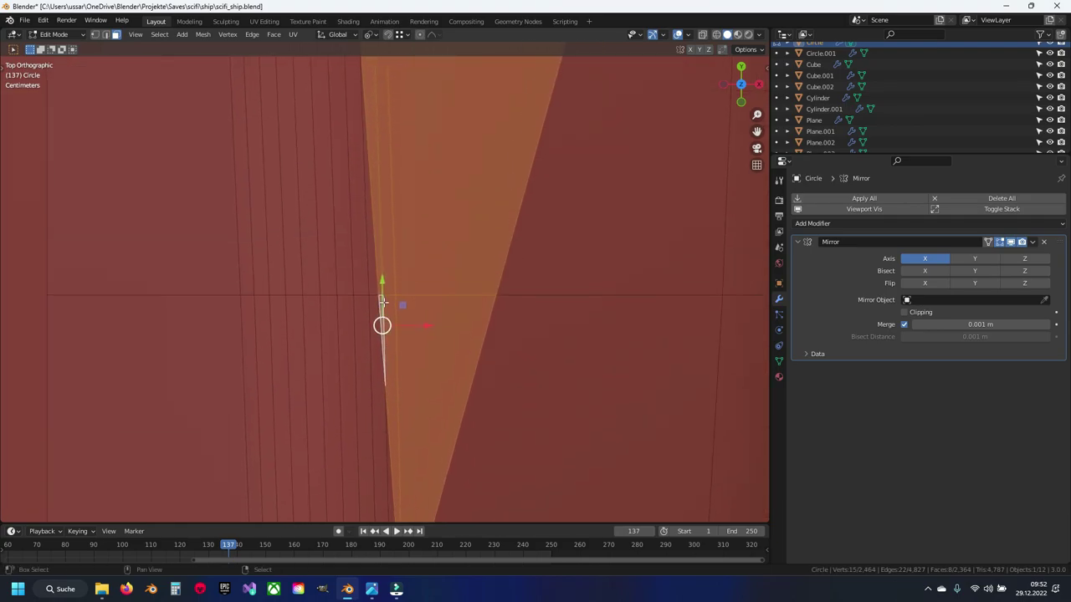
scroll(384, 318, "up", 1)
scroll(377, 327, "up", 2)
scroll(373, 337, "up", 1)
scroll(373, 338, "down", 1)
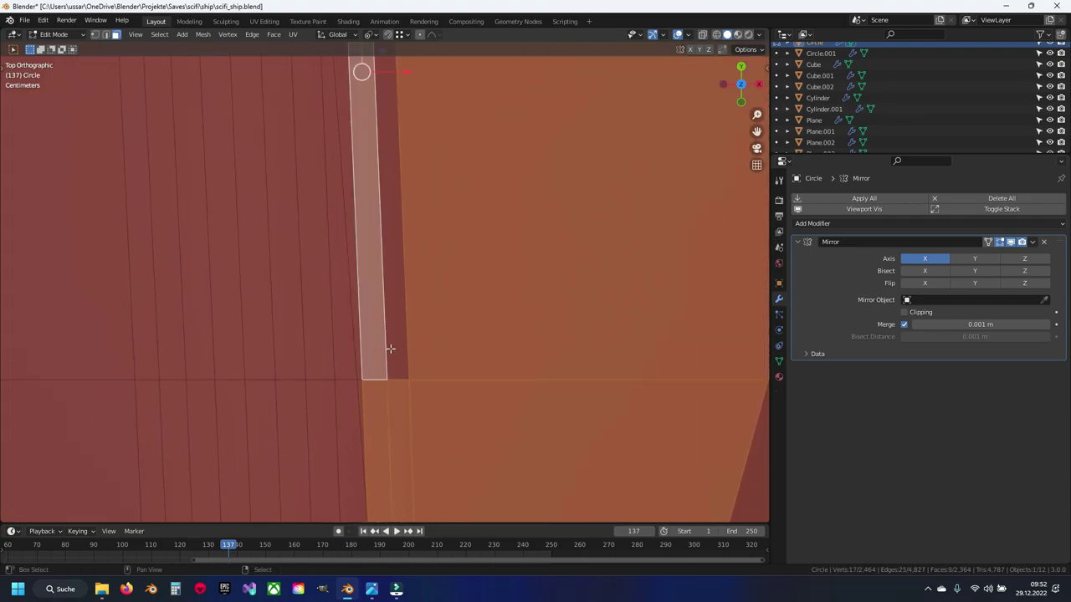
left_click(396, 342, "shift")
scroll(396, 342, "down", 2)
scroll(445, 325, "down", 2)
scroll(445, 325, "up", 3)
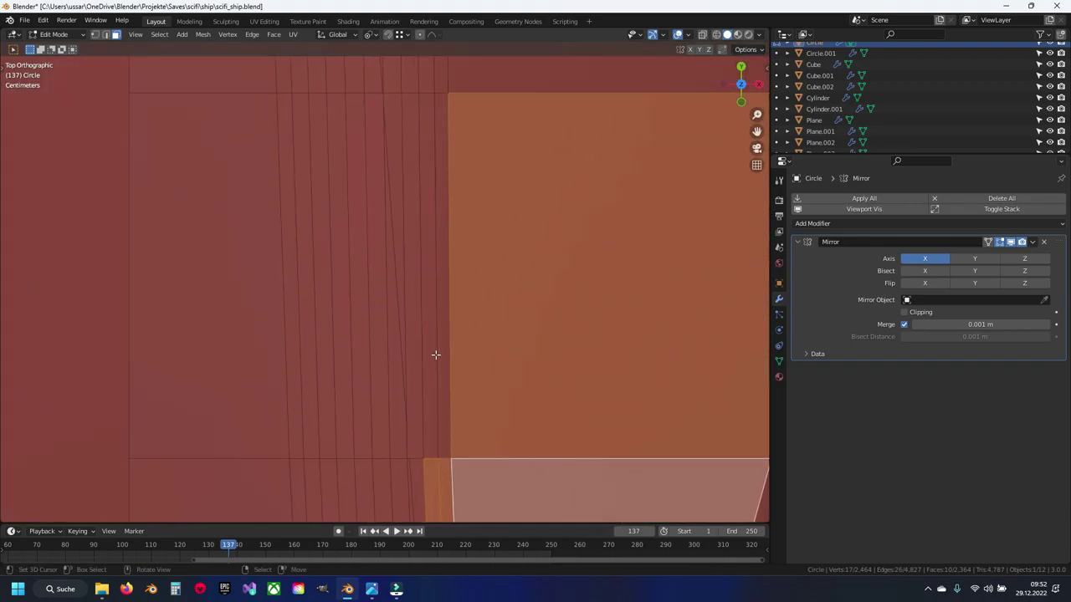
left_click(426, 360, "shift")
scroll(444, 366, "down", 1)
scroll(446, 371, "down", 1)
scroll(421, 331, "up", 2)
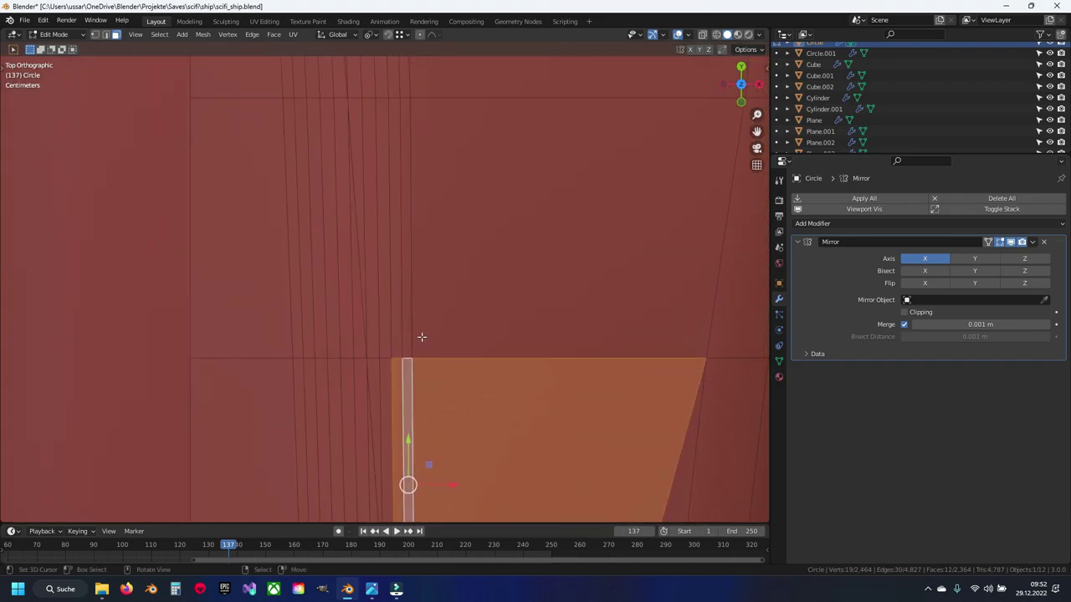
Step: Undo an unwanted painted selection and reselect the large upper face
key("c")
left_click_drag(425, 362, 406, 343)
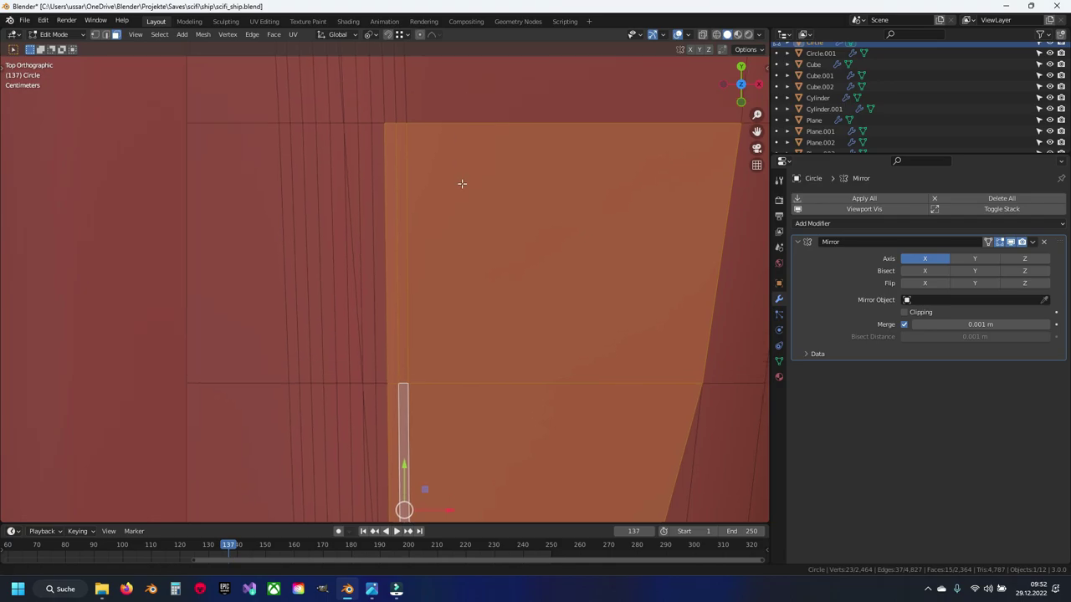
key("ctrl+z")
left_click(415, 323, "shift")
scroll(456, 188, "down", 2)
scroll(455, 188, "up", 2)
Step: Paint the large upper face block into the selection, then check it from top view
mouse_move(456, 188)
middle_mouse_down("shift")
mouse_move(371, 341)
mouse_move(368, 376)
middle_mouse_up("shift")
key("c")
left_click_drag(303, 390, 356, 265)
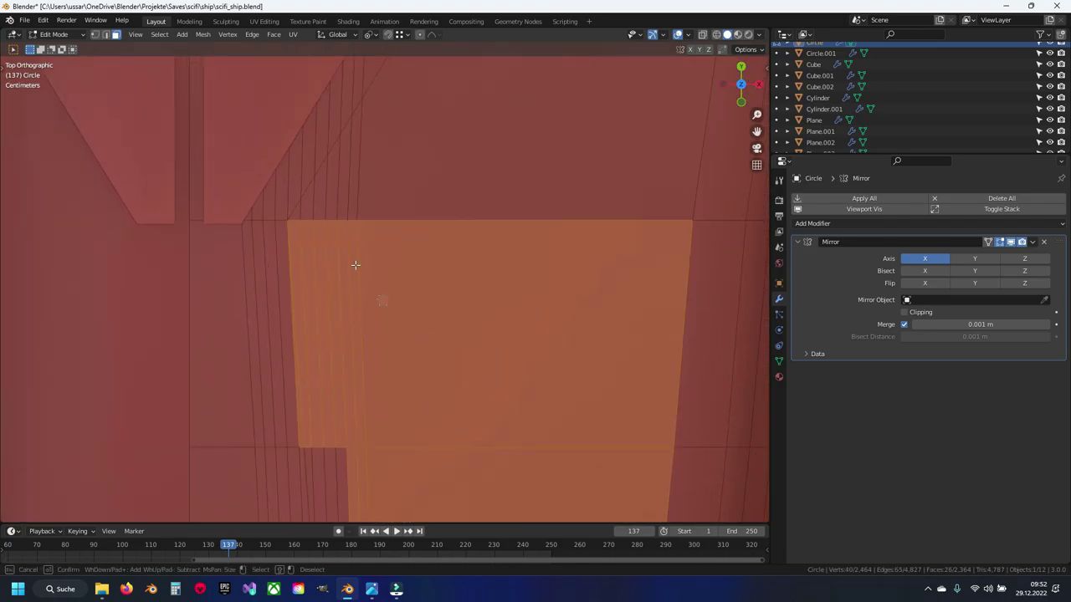
left_click_drag(294, 215, 438, 210)
key("Escape")
mouse_move(438, 210)
middle_mouse_down()
mouse_move(447, 282)
mouse_move(421, 309)
mouse_move(418, 356)
mouse_move(411, 292)
mouse_move(388, 252)
middle_mouse_up()
key("KP_7")
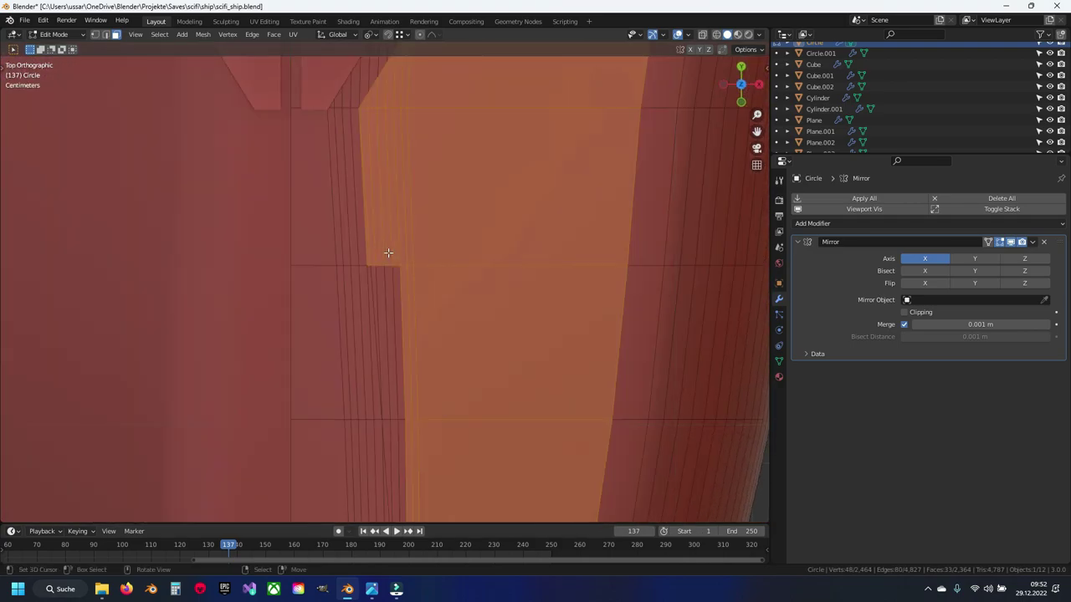
Step: Brush the remaining nearby hull faces into the selection with circle select
scroll(388, 252, "up", 2)
key("c")
mouse_move(366, 260)
left_mouse_down()
mouse_move(421, 298)
mouse_move(346, 230)
left_mouse_up()
mouse_move(342, 192)
middle_mouse_down("shift")
mouse_move(358, 340)
mouse_move(342, 200)
middle_mouse_up("shift")
mouse_move(366, 280)
left_mouse_down()
mouse_move(384, 332)
mouse_move(401, 284)
mouse_move(401, 358)
mouse_move(392, 172)
left_mouse_up()
mouse_move(397, 287)
middle_mouse_down("shift")
mouse_move(377, 139)
mouse_move(382, 263)
middle_mouse_up("shift")
scroll(382, 263, "up", 2)
Step: Add the faces along the strip, then drop the faces left of the strip
key("c")
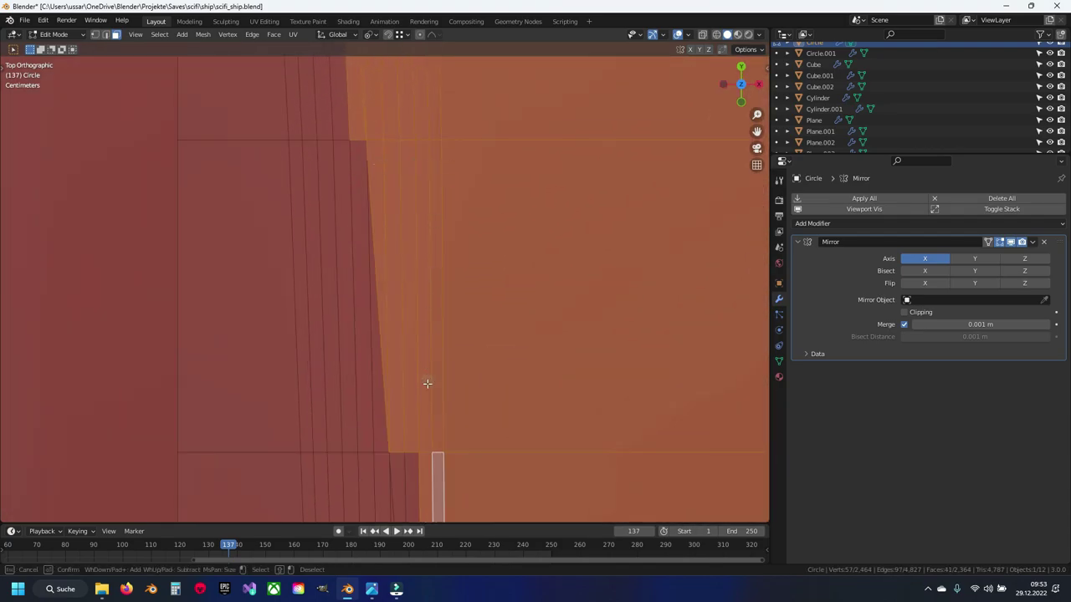
left_click_drag(392, 452, 455, 461)
key("c")
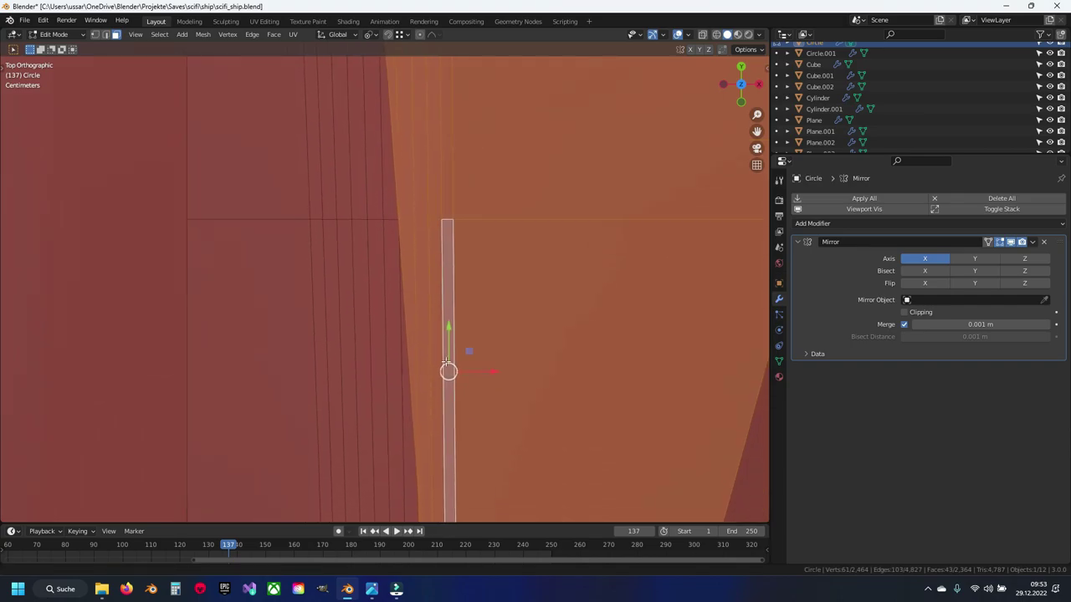
middle_click_drag(447, 370, 411, 215, "shift")
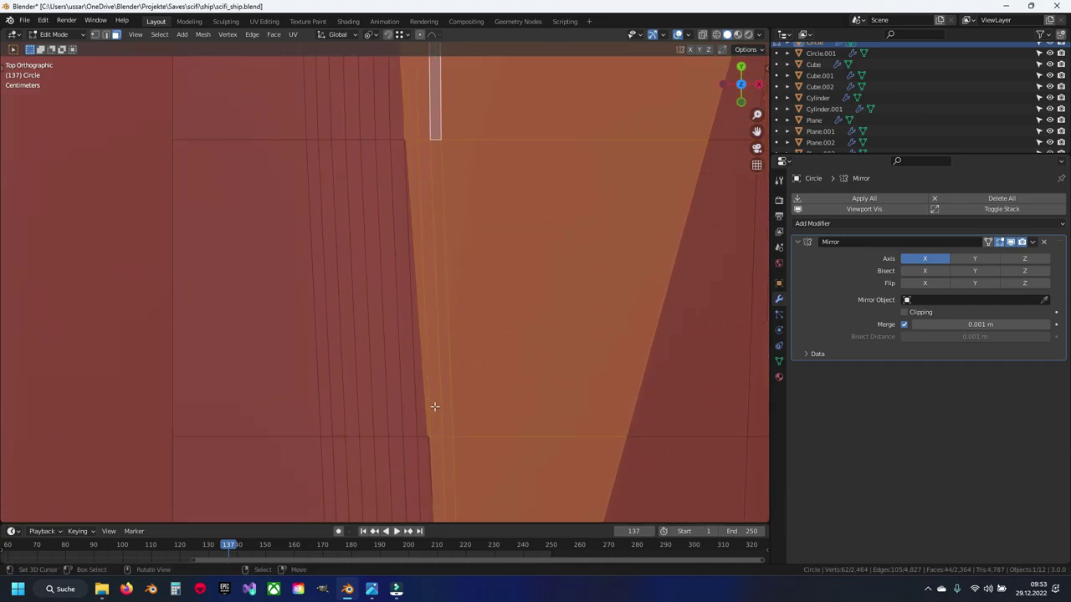
mouse_move(434, 407)
middle_mouse_down("shift")
mouse_move(411, 258)
mouse_move(428, 265)
middle_mouse_up("shift")
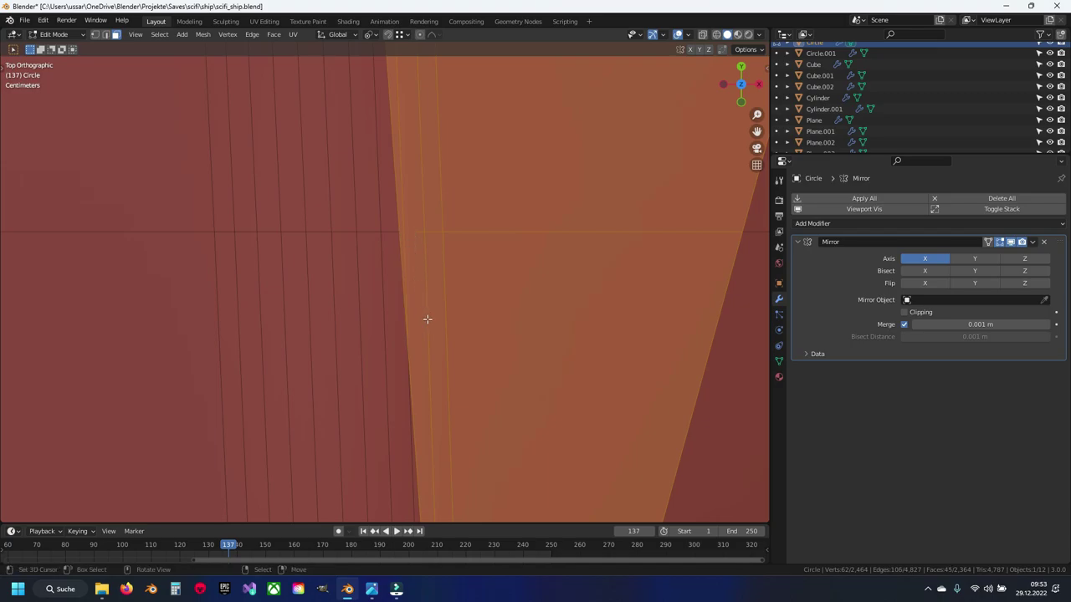
scroll(426, 319, "down", 5, "shift")
scroll(423, 172, "down", 2, "shift")
scroll(394, 254, "down", 2, "shift")
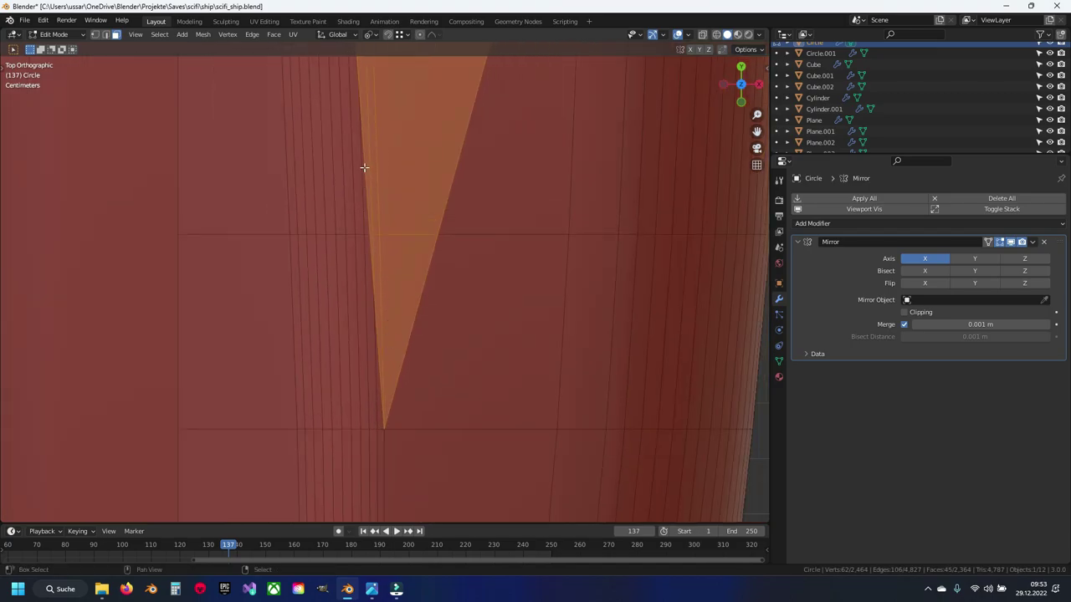
scroll(364, 167, "up", 2)
scroll(358, 156, "up", 2)
scroll(358, 179, "up", 1)
scroll(358, 179, "up", 2)
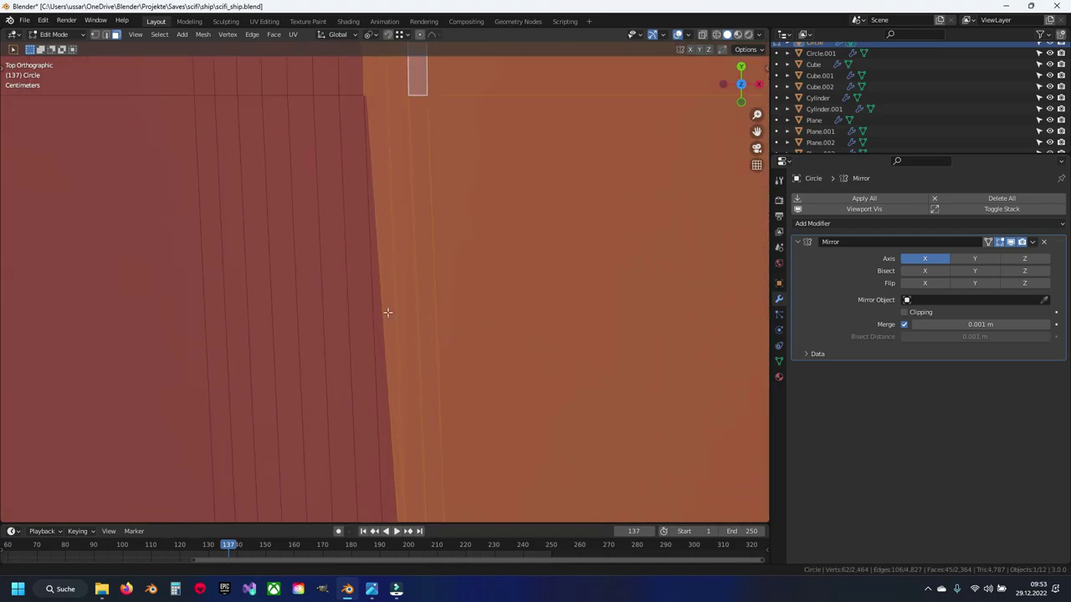
scroll(390, 248, "up", 2, "shift")
scroll(418, 320, "up", 1, "shift")
scroll(401, 263, "up", 3)
scroll(390, 312, "down", 1, "shift")
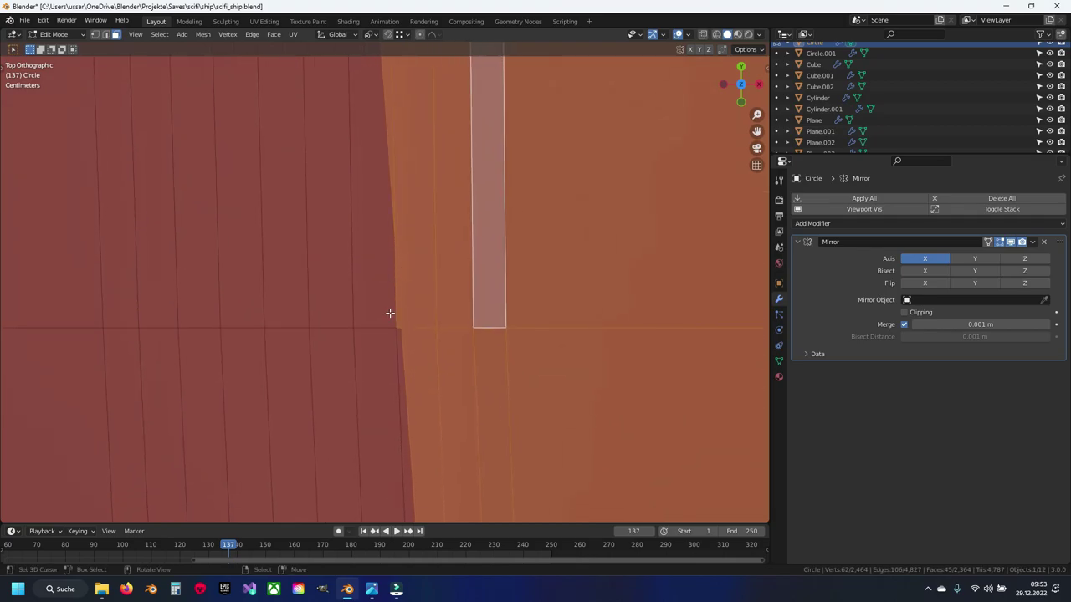
left_click(392, 322, "shift")
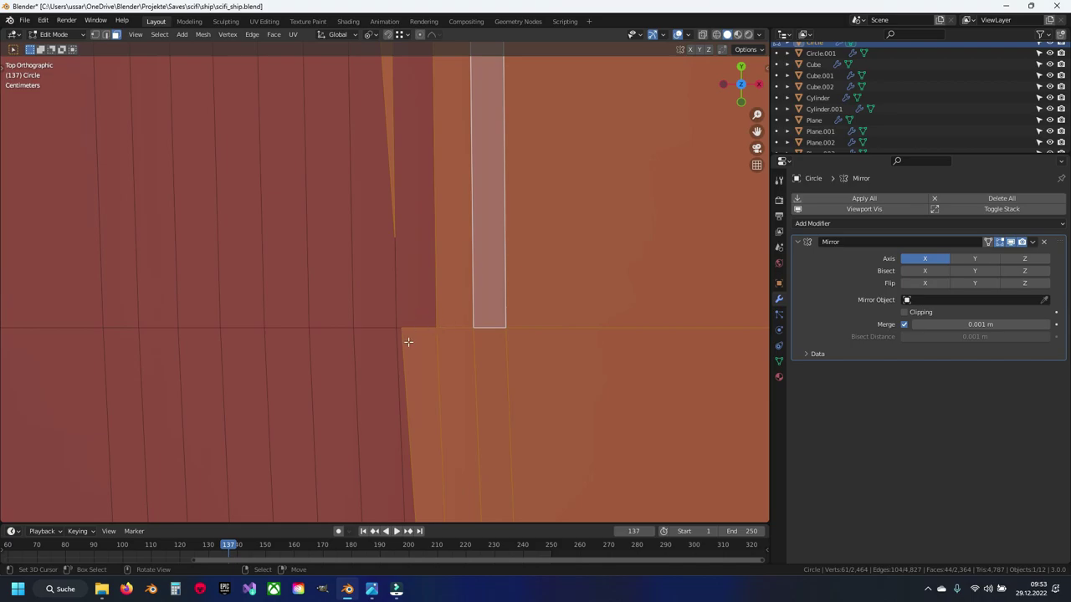
Step: Turn on X-ray and select the single vertex at the panel corner
key("alt+z")
scroll(411, 324, "up", 2)
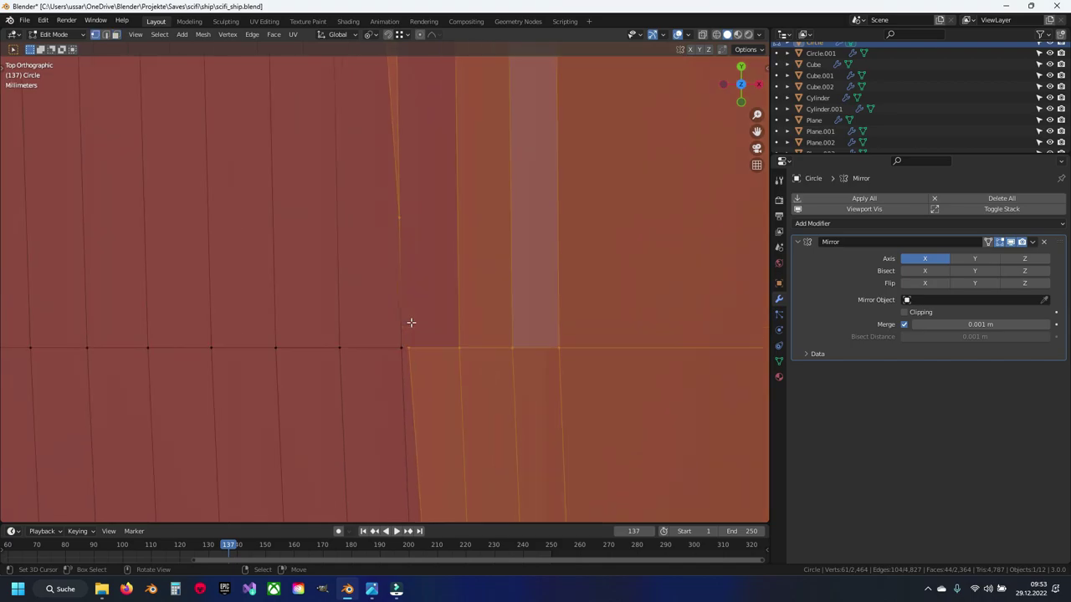
left_click(408, 343)
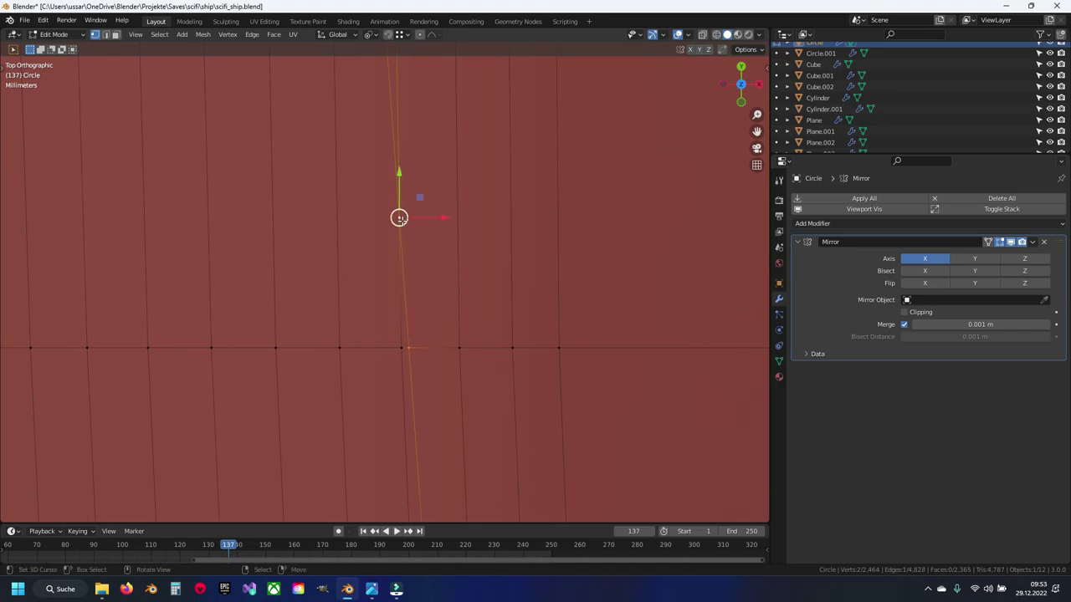
Step: Circle-select the panel strip faces and the neighbouring panel faces
left_click(469, 339)
right_click(493, 357)
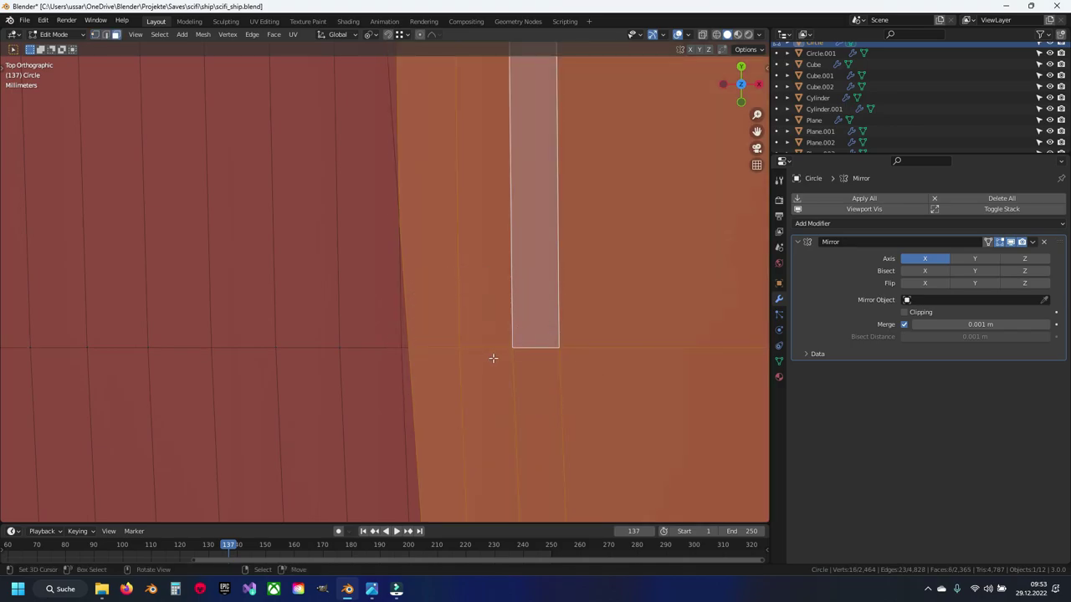
scroll(499, 376, "down", 2)
scroll(458, 233, "down", 2)
scroll(468, 311, "down", 3, "shift")
scroll(529, 243, "up", 2)
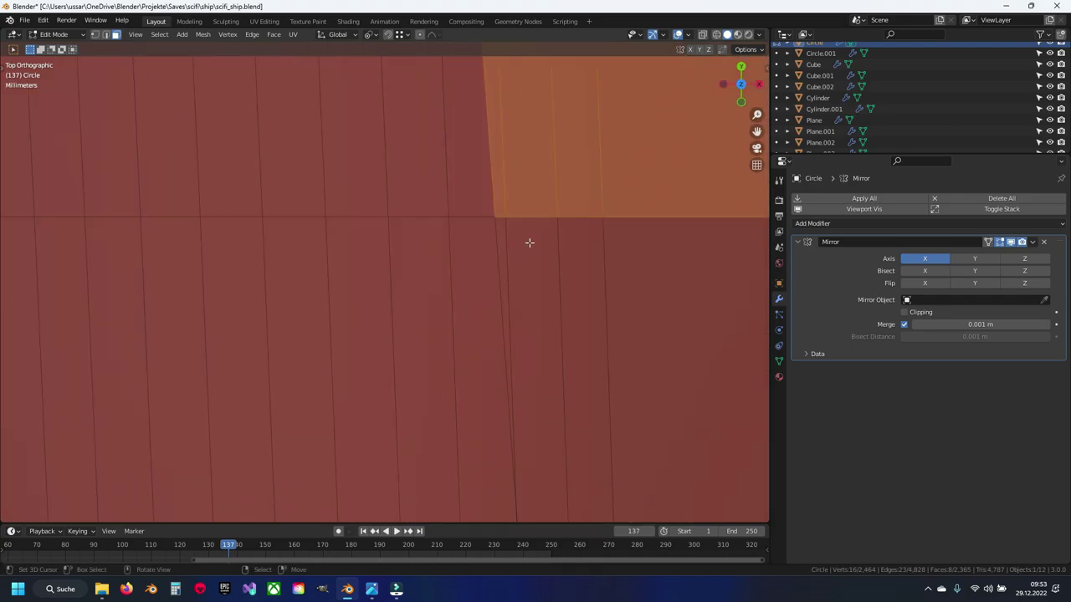
key("c")
left_click(586, 230)
right_click(581, 231)
scroll(511, 334, "down", 2)
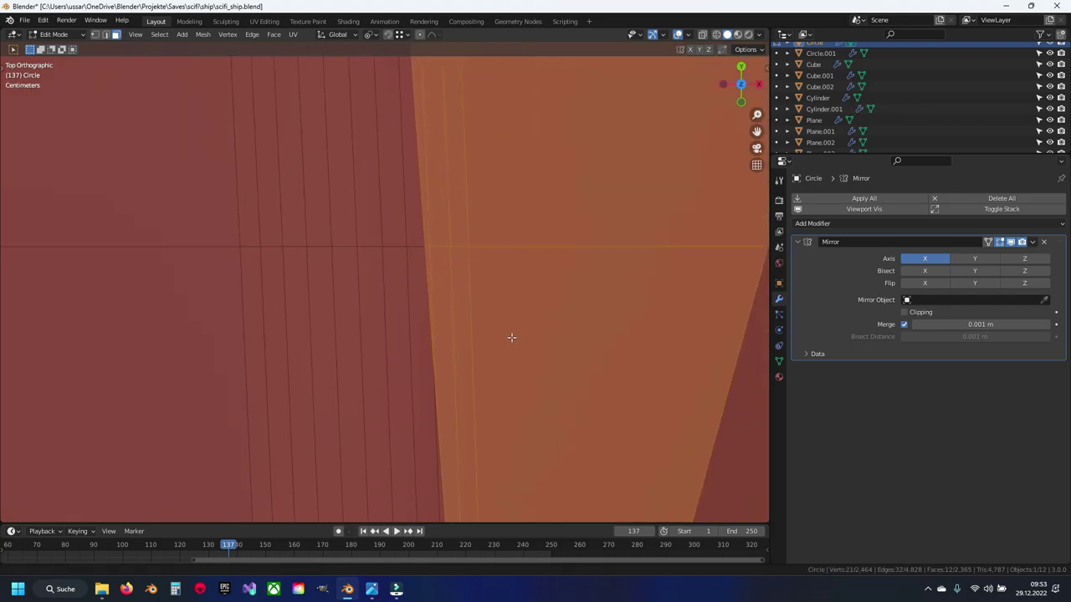
scroll(437, 169, "up", 2, "shift")
scroll(437, 250, "down", 1, "shift")
Step: Add the panel faces to the right into the selection
key("c")
left_click(523, 292)
left_click(524, 299)
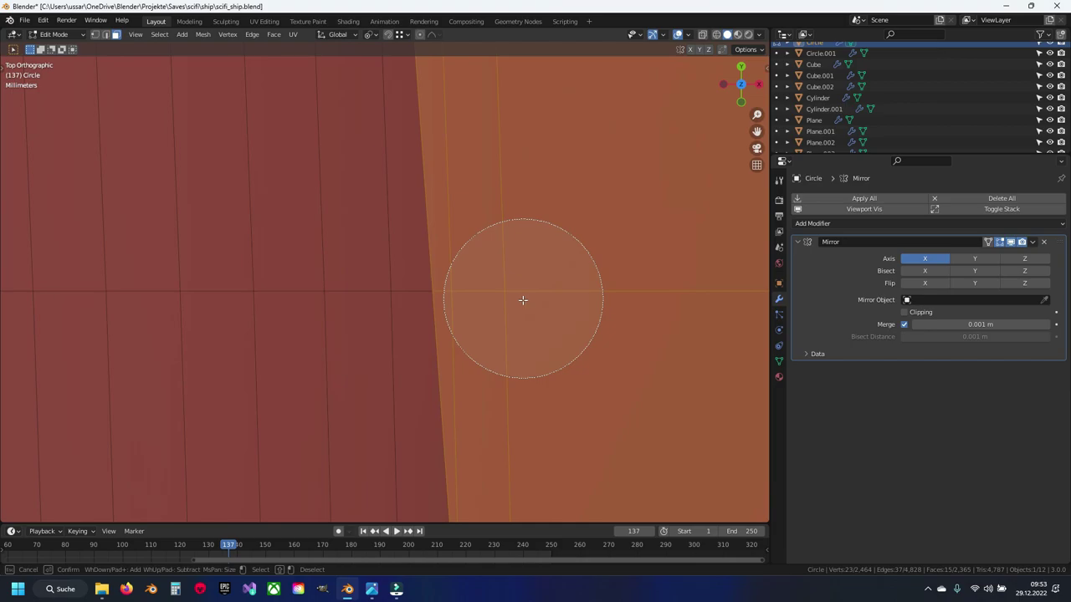
right_click(524, 299)
scroll(483, 354, "down", 2)
scroll(449, 179, "down", 2)
scroll(440, 229, "down", 1)
scroll(423, 222, "up", 2)
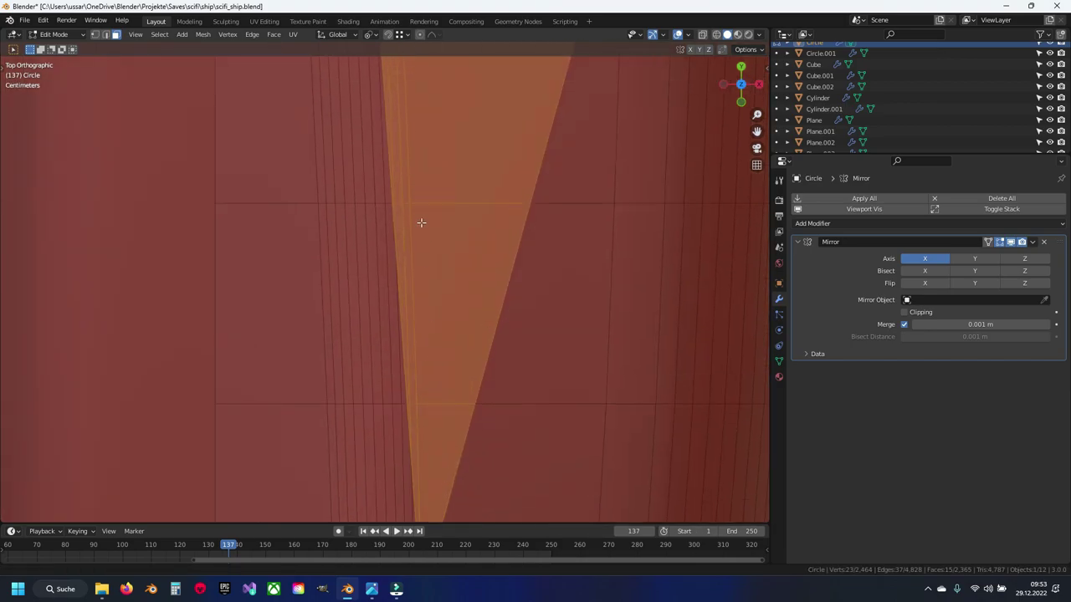
scroll(412, 262, "up", 1)
scroll(401, 266, "up", 1)
scroll(414, 280, "up", 3)
scroll(420, 351, "down", 3, "shift")
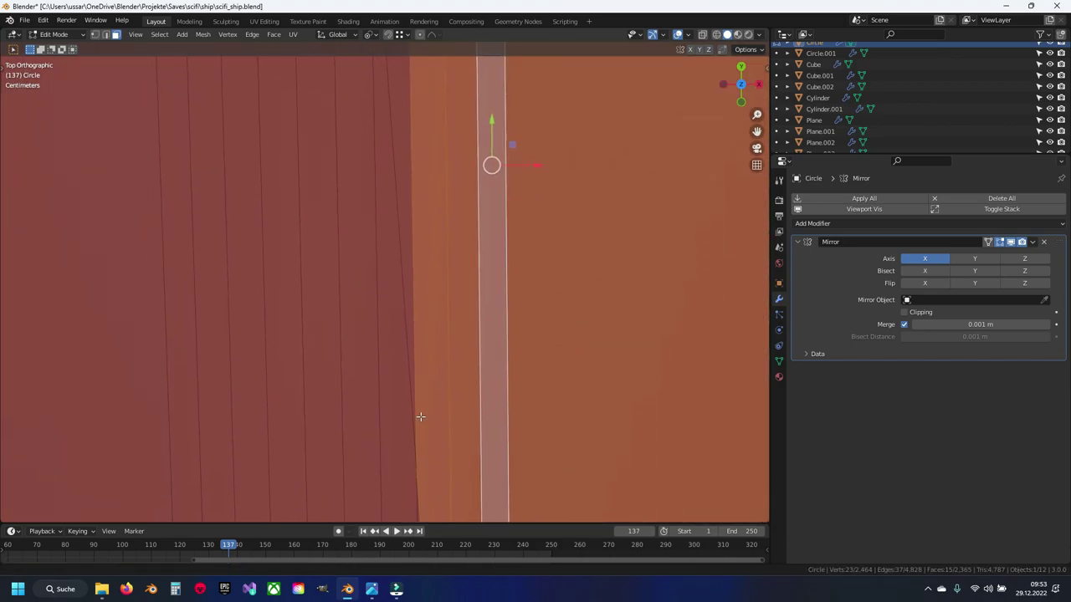
scroll(410, 318, "down", 2, "shift")
scroll(404, 235, "down", 1)
scroll(431, 301, "up", 2, "shift")
scroll(423, 293, "down", 3)
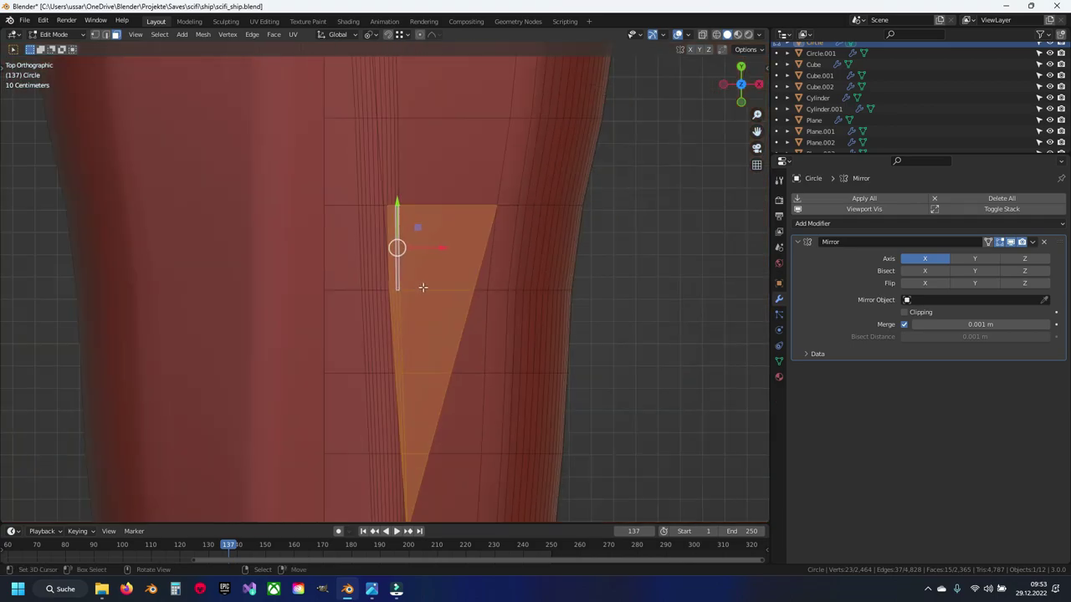
scroll(431, 313, "down", 1)
scroll(439, 351, "up", 2, "shift")
scroll(443, 368, "down", 2, "shift")
scroll(447, 251, "down", 1, "shift")
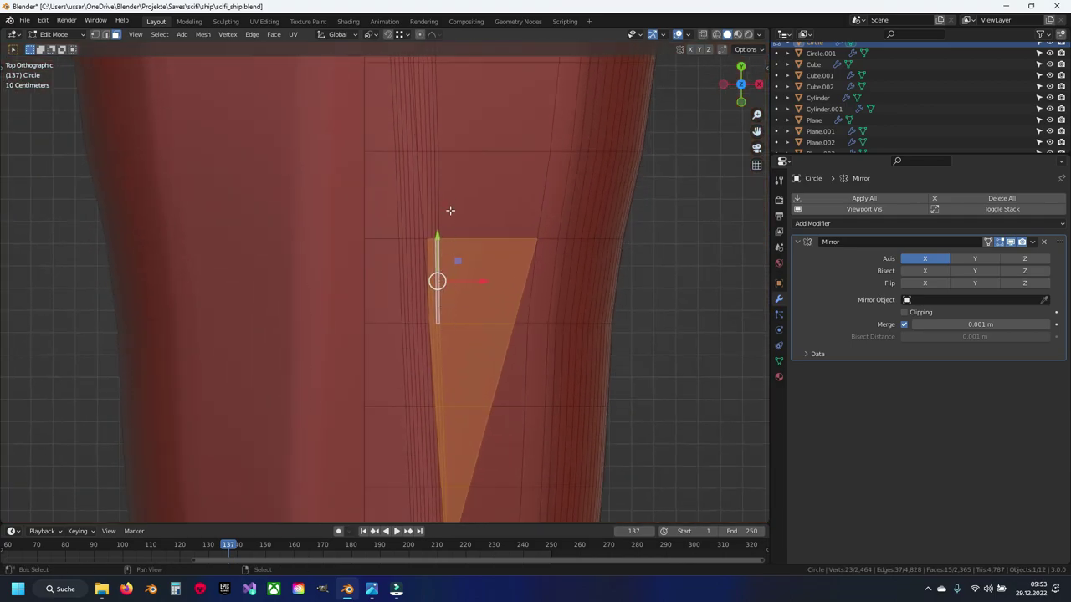
scroll(455, 335, "up", 5, "shift")
scroll(461, 416, "up", 1, "shift")
scroll(454, 231, "up", 2)
Step: Paint the wedge's lower faces and the remaining upper wedge faces into the selection
key("c")
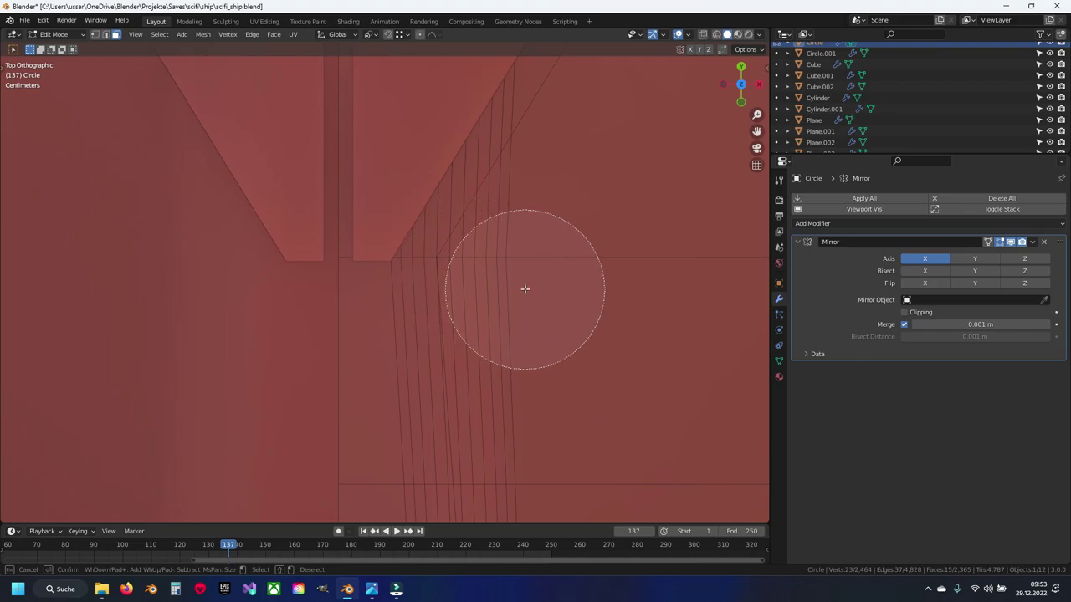
mouse_move(521, 290)
left_mouse_down()
mouse_move(524, 278)
mouse_move(510, 425)
left_mouse_up()
right_click(509, 425)
scroll(443, 328, "up", 2)
key("c")
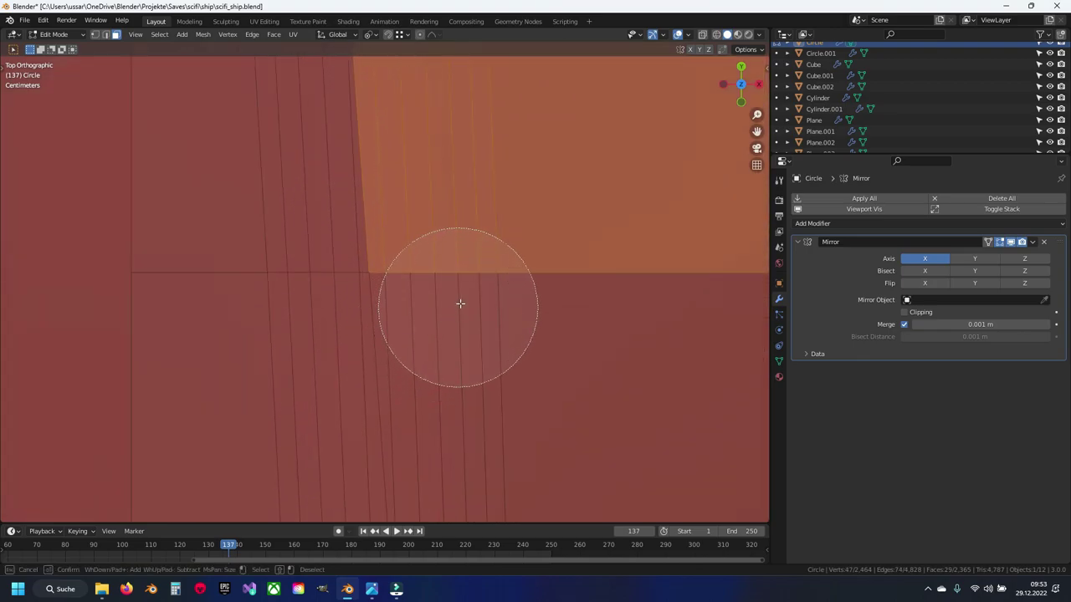
right_click(460, 296)
left_click_drag(459, 304, 470, 153)
scroll(460, 296, "down", 2)
scroll(454, 275, "down", 2, "shift")
scroll(449, 271, "up", 2)
Step: Make a final circle-select pass and zoom around to check the whole wedge is selected
key("c")
scroll(480, 218, "down", 3)
right_click(488, 272)
scroll(481, 272, "up", 2)
scroll(471, 268, "up", 2)
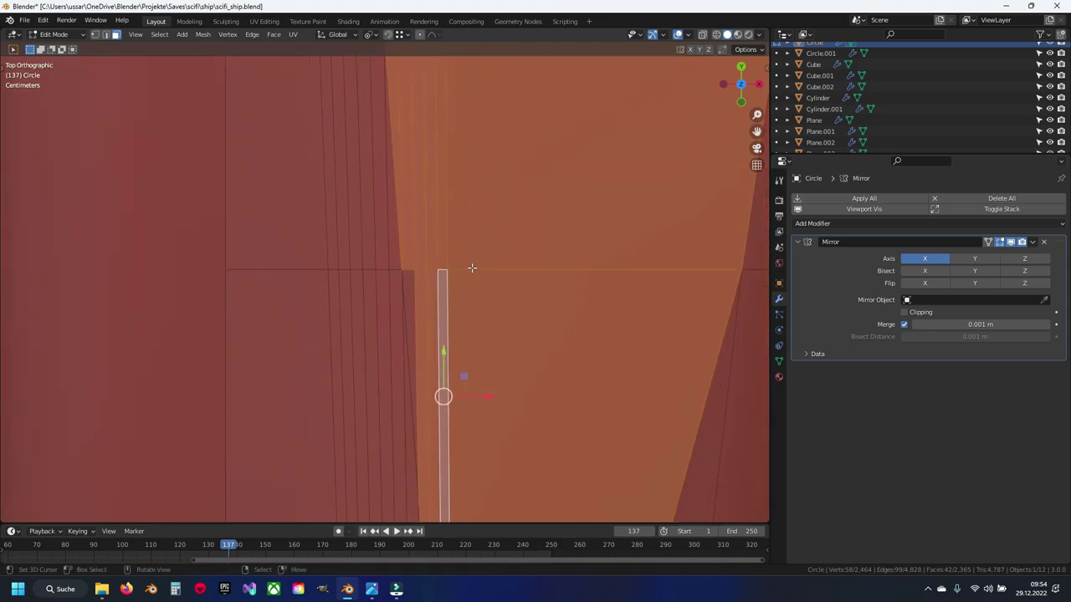
scroll(464, 273, "up", 2)
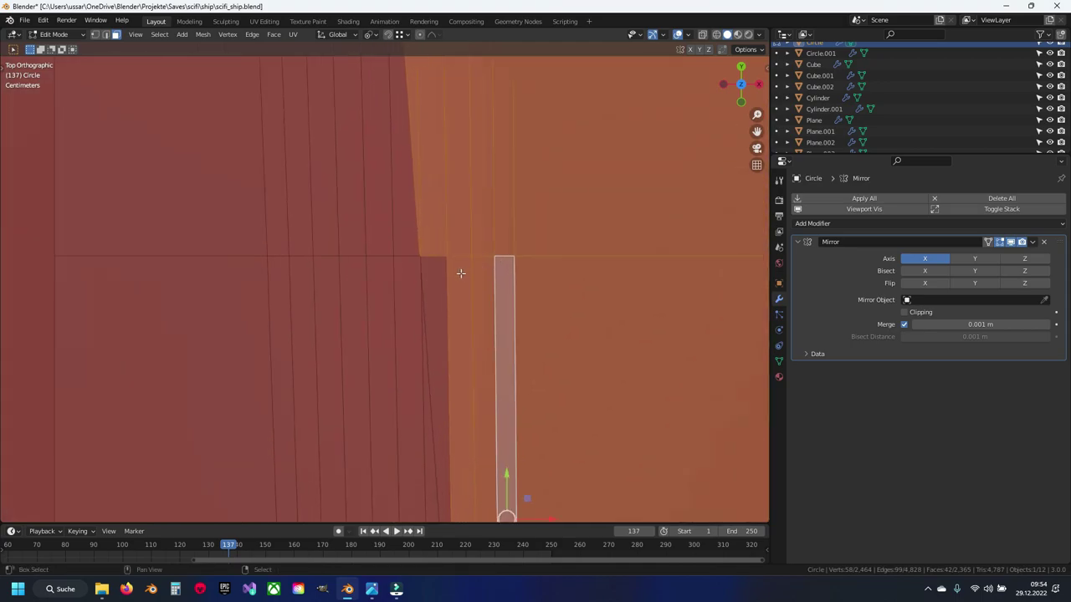
scroll(451, 272, "down", 2)
scroll(436, 271, "down", 1)
scroll(424, 337, "up", 2, "shift")
scroll(404, 210, "up", 2)
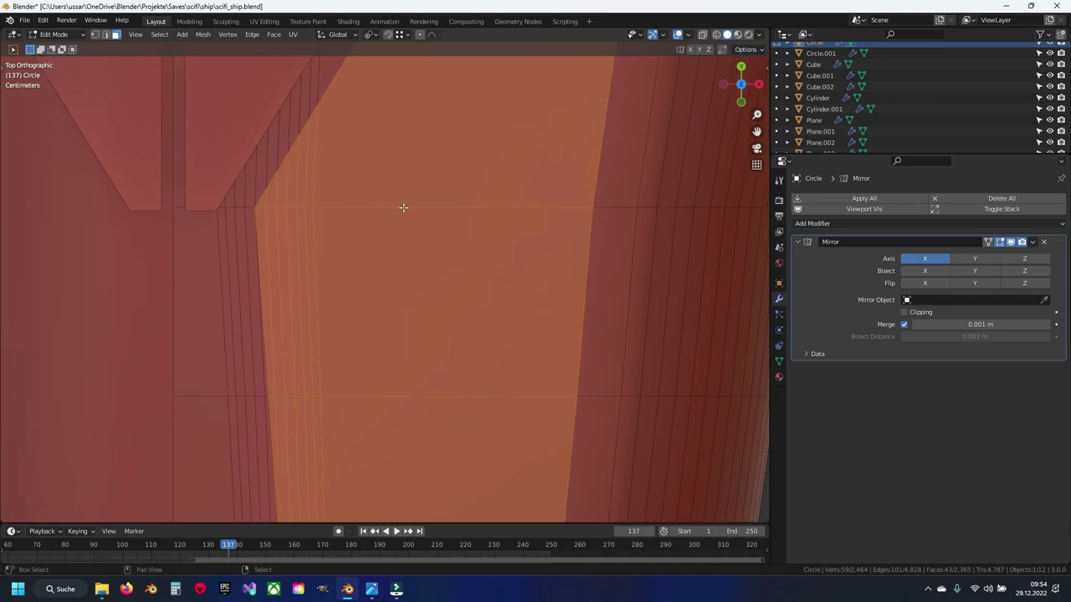
scroll(418, 201, "up", 2)
scroll(422, 205, "up", 1)
scroll(427, 218, "down", 2)
scroll(418, 268, "down", 2, "shift")
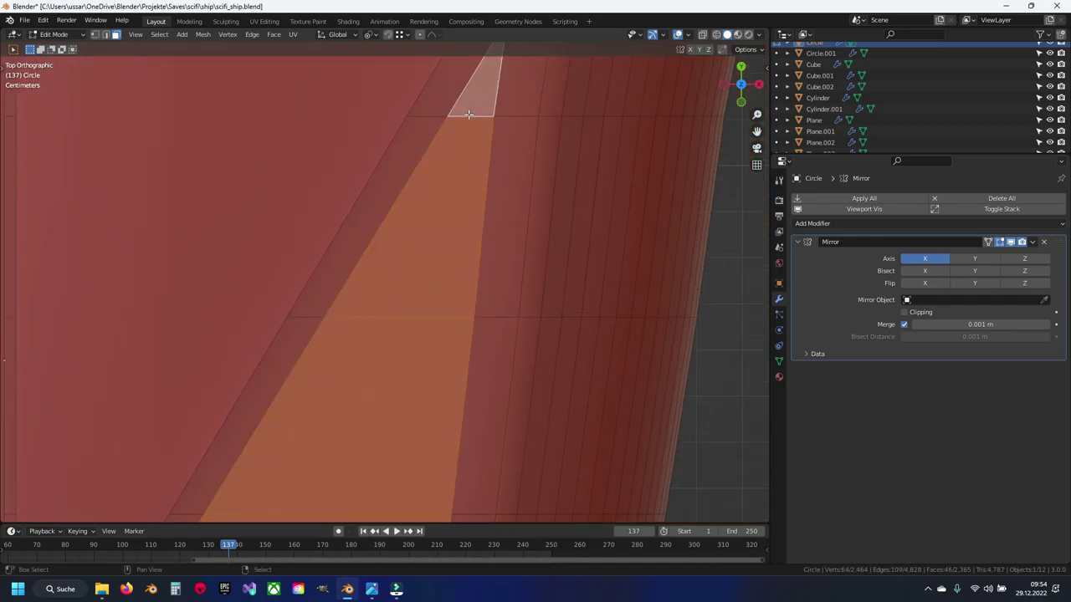
scroll(393, 335, "down", 2)
scroll(374, 377, "down", 1, "shift")
scroll(372, 393, "down", 3, "shift")
Step: Frame the selected wedge panel faces and duplicate them with Shift+D
scroll(394, 351, "down", 2)
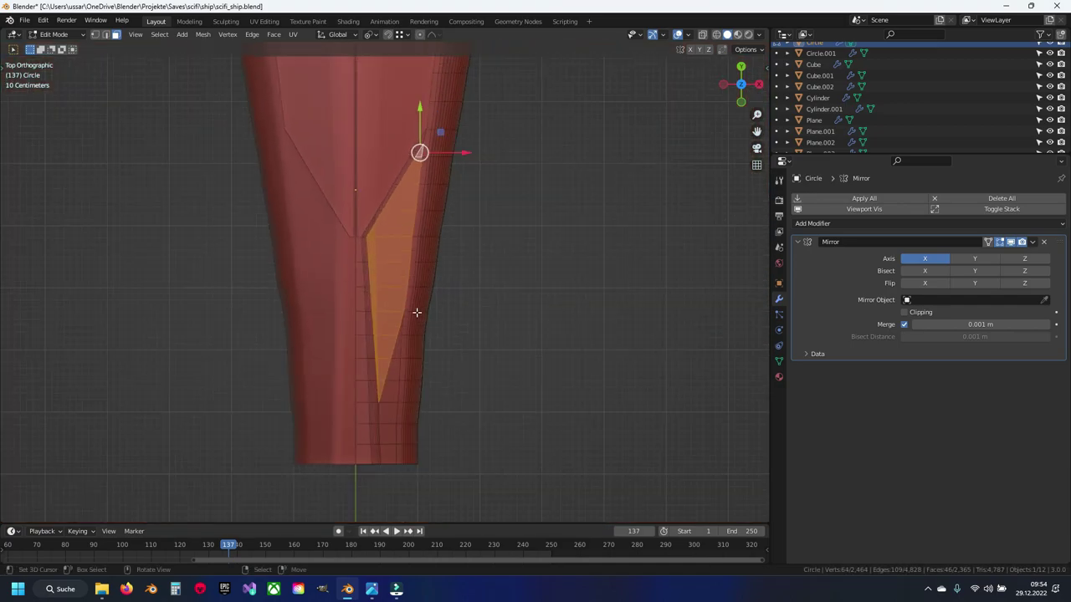
scroll(415, 313, "up", 1)
scroll(413, 313, "up", 2)
scroll(447, 225, "up", 1)
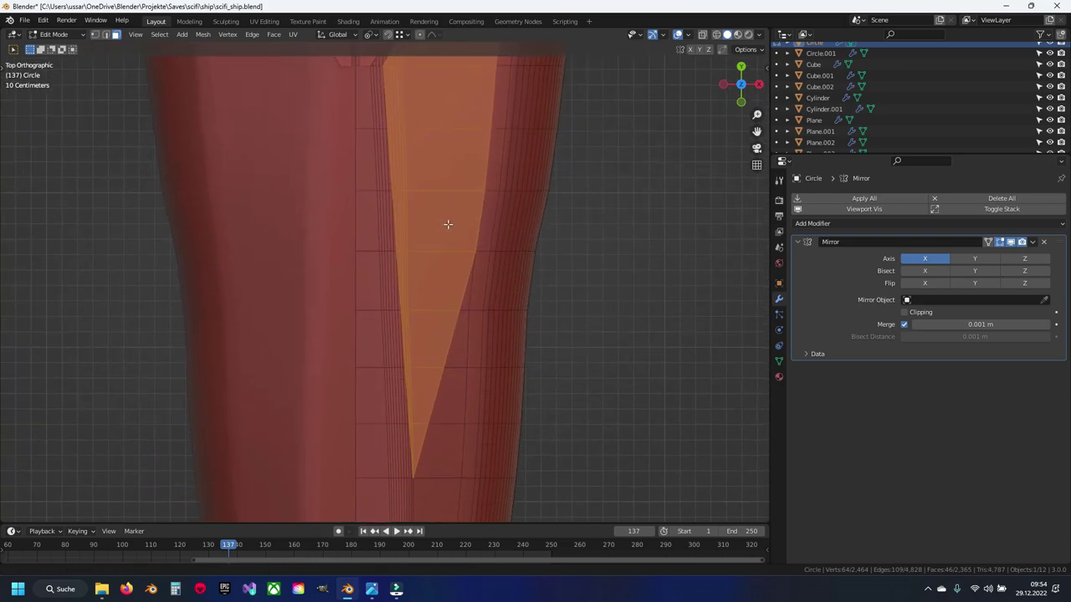
scroll(418, 245, "up", 2)
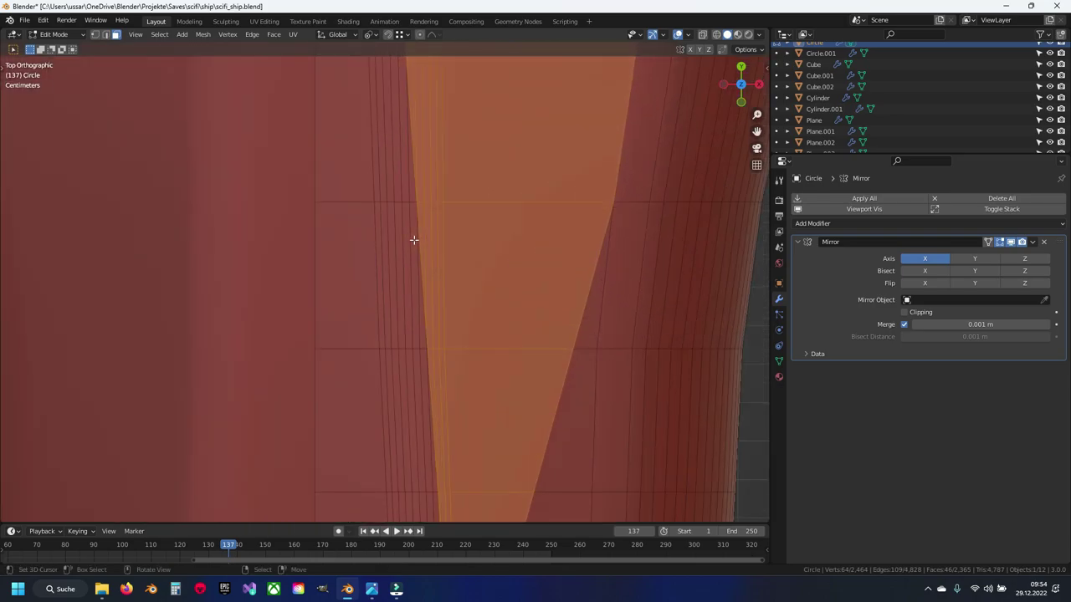
scroll(410, 242, "up", 1)
scroll(401, 284, "up", 1)
middle_click_drag(465, 192, 411, 304, "shift")
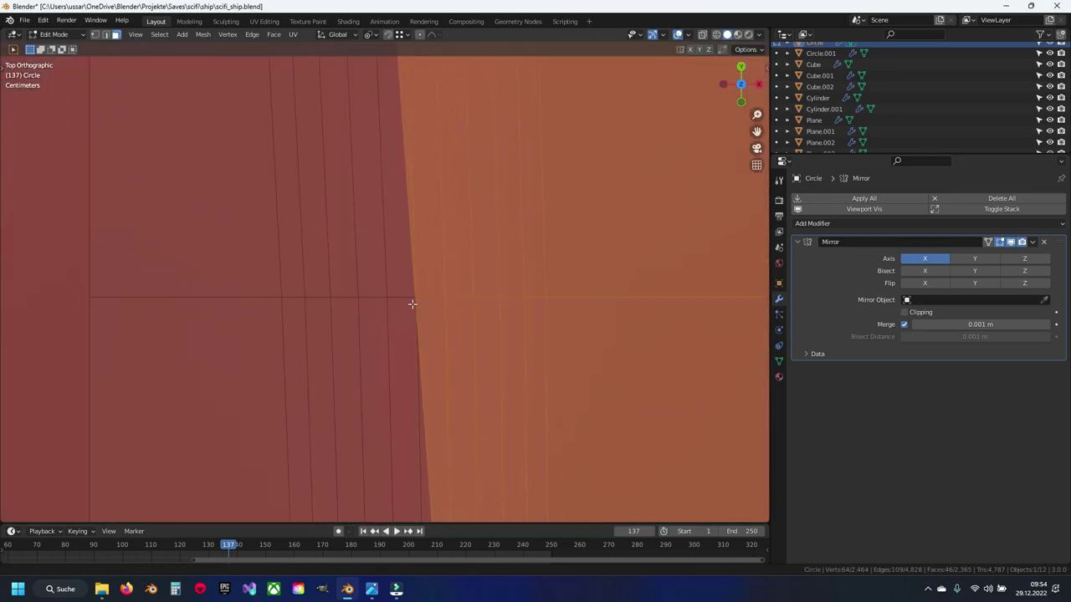
scroll(416, 189, "down", 1)
middle_click_drag(416, 189, 423, 386, "shift")
scroll(423, 385, "down", 1)
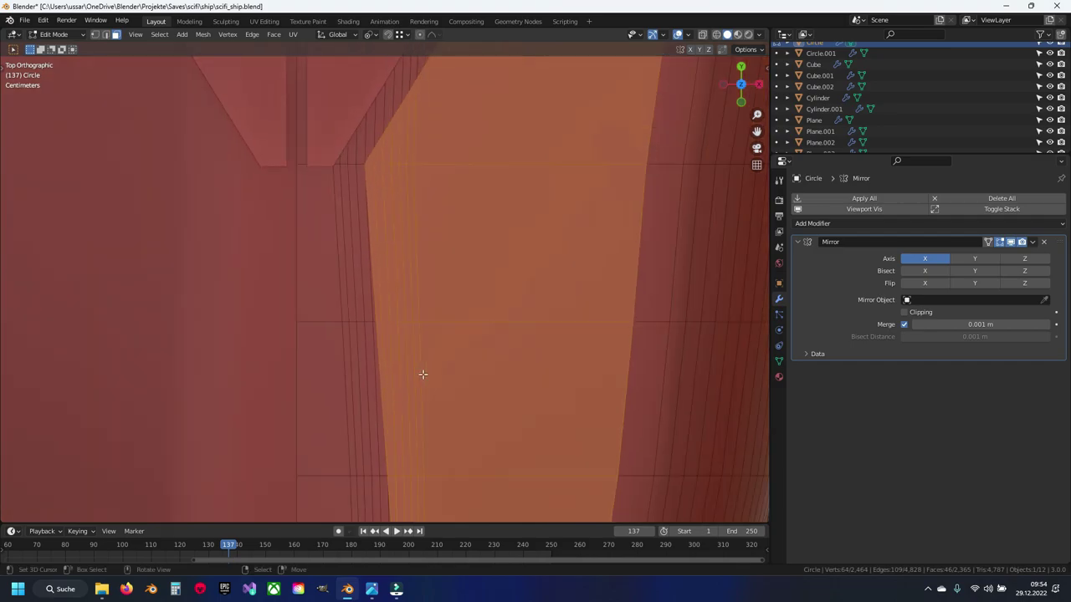
key("shift+d")
Step: Keep the copy in place, separate it into its own object Circle.002, and save
key("Escape")
key("p")
left_click(486, 298)
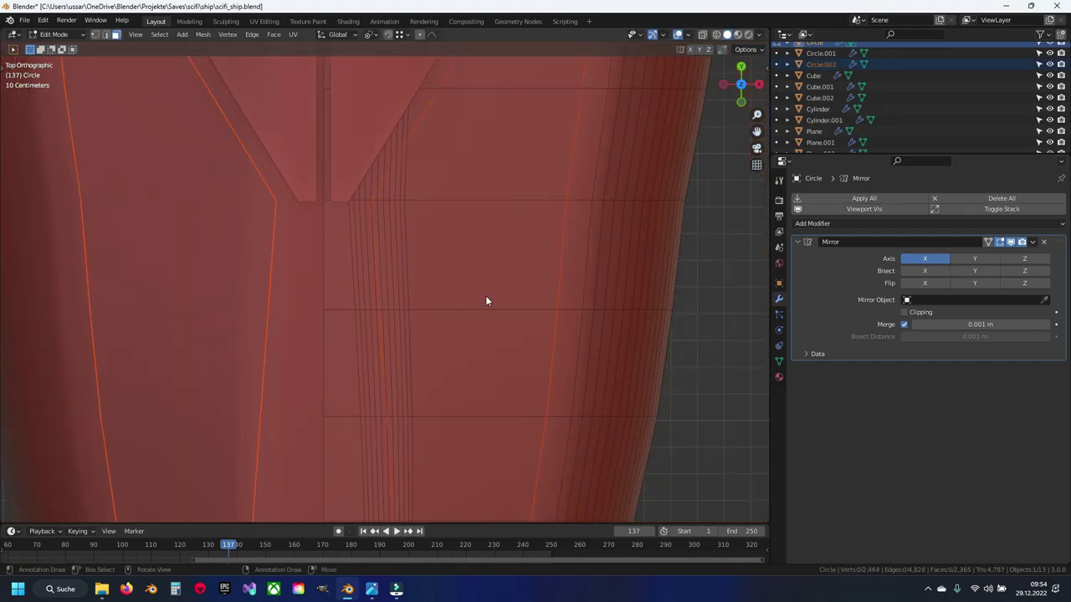
key("Tab")
key("ctrl+s")
Step: Add a Solidify modifier to Circle.002 with -0.032 m thickness
mouse_move(454, 275)
middle_mouse_down()
mouse_move(416, 230)
mouse_move(400, 352)
middle_mouse_up()
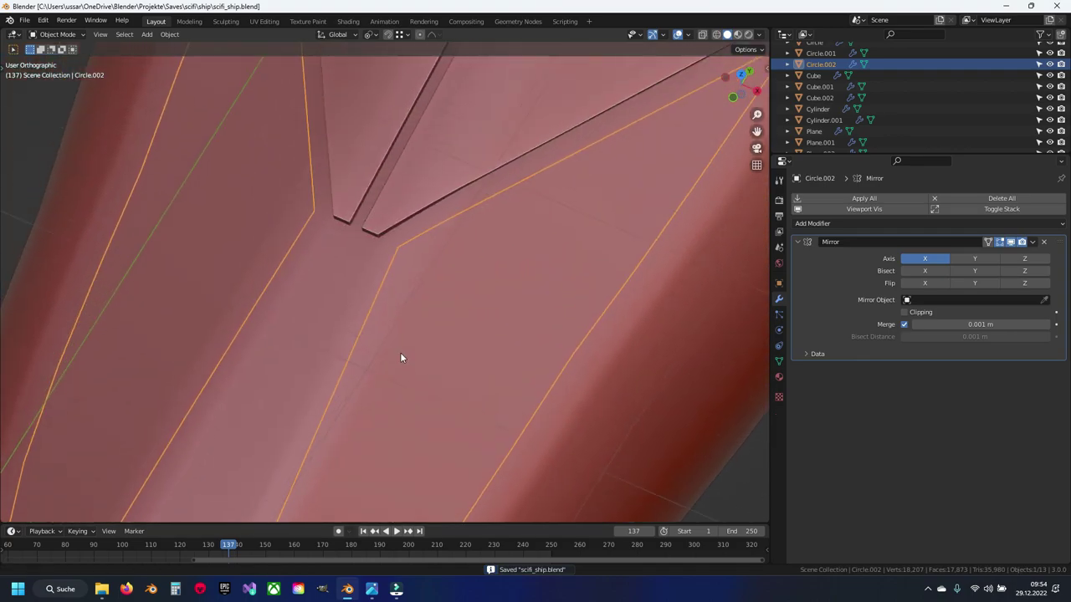
left_click(422, 175)
left_click(495, 361)
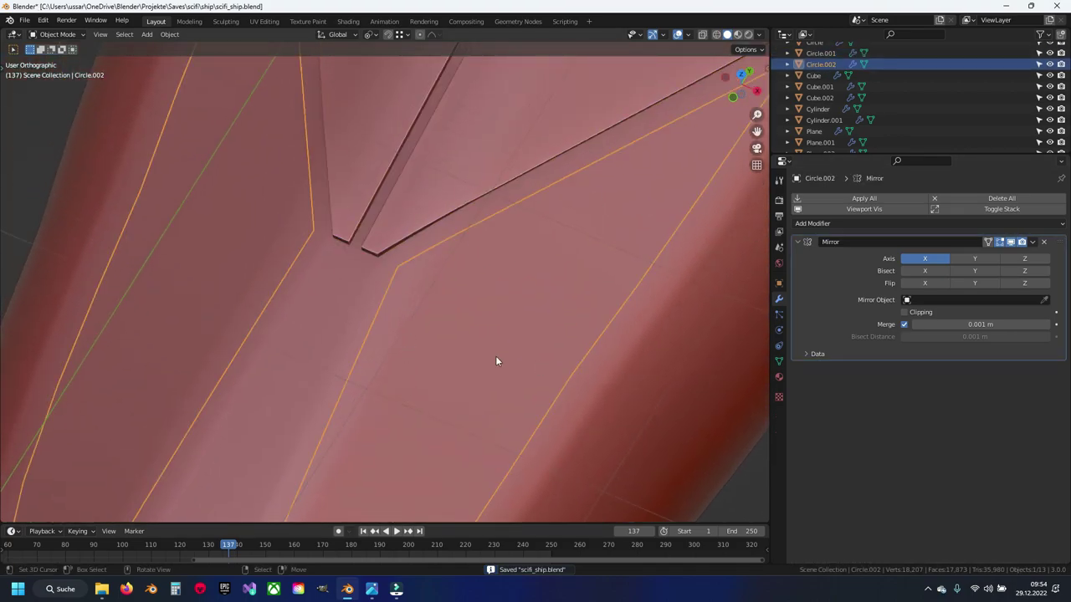
left_click(865, 228)
left_click(866, 377)
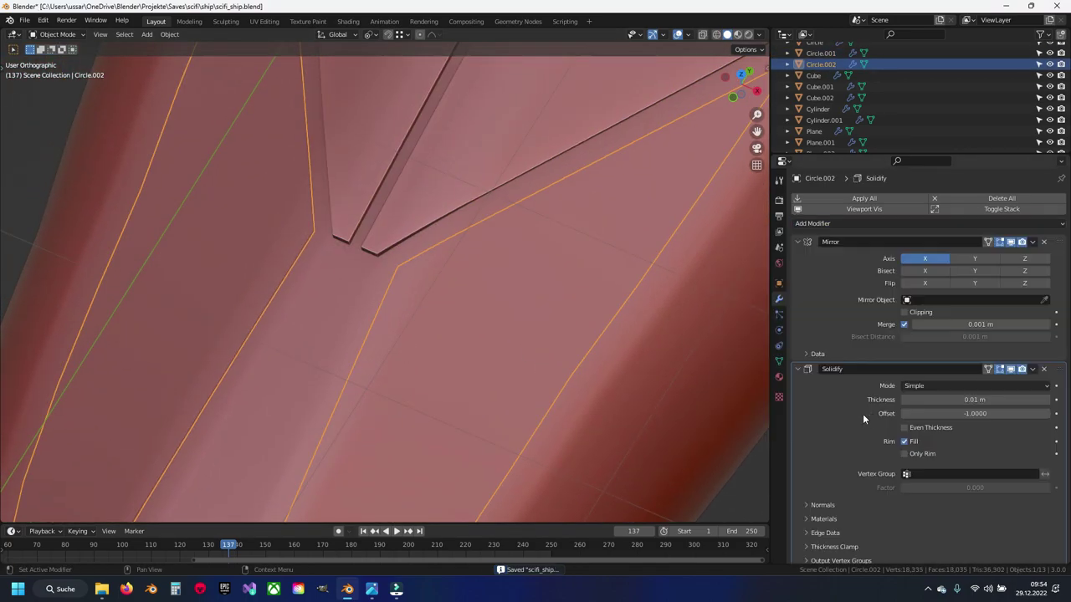
left_click_drag(970, 414, 850, 413)
Step: Orbit around the hull piece to inspect the thickened wedge panel
mouse_move(428, 290)
middle_mouse_down()
mouse_move(514, 234)
mouse_move(497, 323)
mouse_move(392, 277)
mouse_move(337, 280)
mouse_move(443, 269)
mouse_move(459, 331)
mouse_move(452, 270)
mouse_move(354, 407)
middle_mouse_up()
scroll(387, 351, "down", 5)
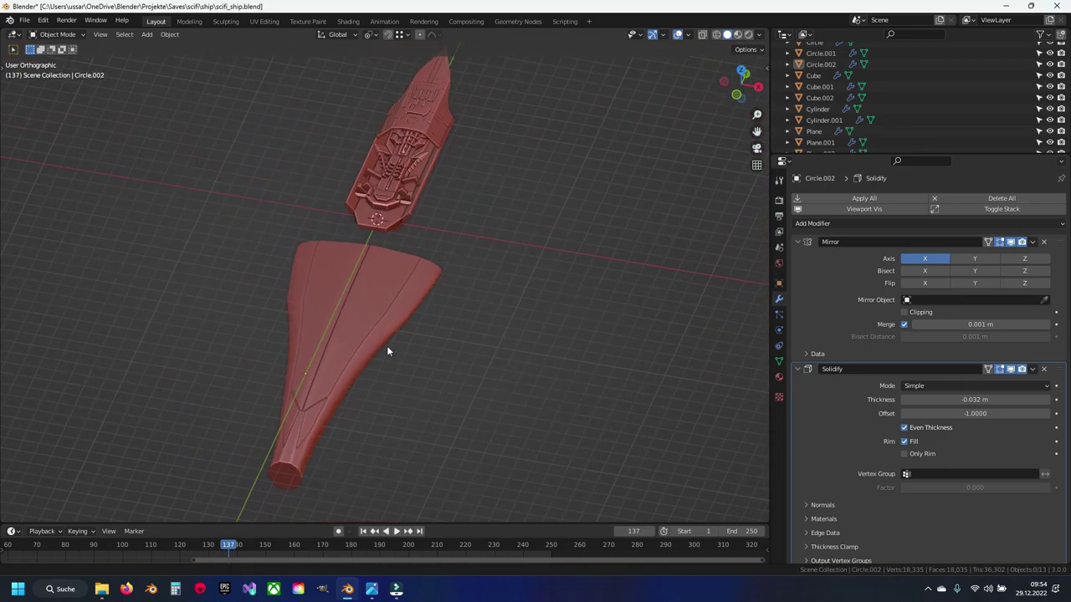
mouse_move(388, 351)
middle_mouse_down()
mouse_move(344, 442)
mouse_move(368, 341)
mouse_move(394, 313)
mouse_move(443, 346)
mouse_move(463, 282)
mouse_move(443, 318)
mouse_move(466, 308)
middle_mouse_up()
scroll(394, 313, "up", 2)
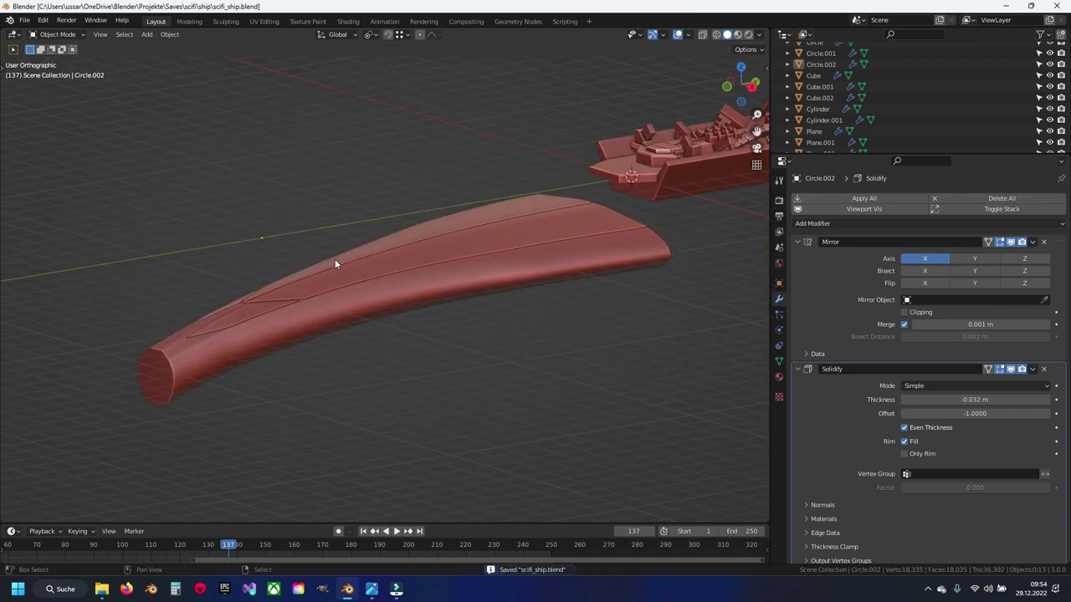
mouse_move(334, 260)
middle_mouse_down()
mouse_move(377, 306)
mouse_move(421, 322)
middle_mouse_up()
Step: Switch to top orthographic view framed on the hull's top edge
key("KP_7")
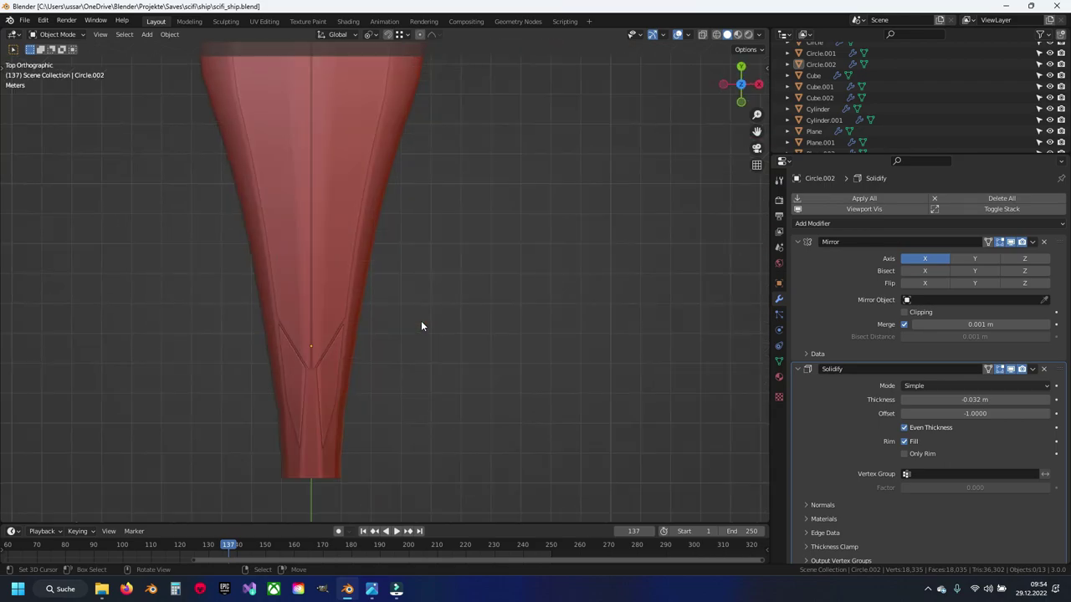
scroll(412, 251, "up", 2)
scroll(412, 241, "up", 1)
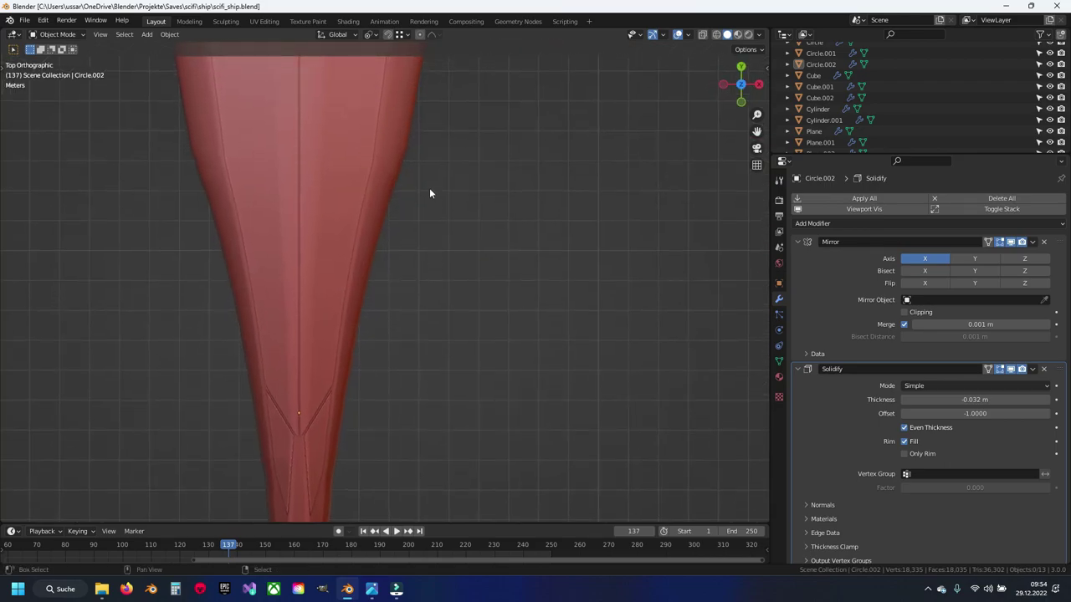
middle_click_drag(429, 187, 407, 299, "shift")
scroll(413, 253, "up", 2)
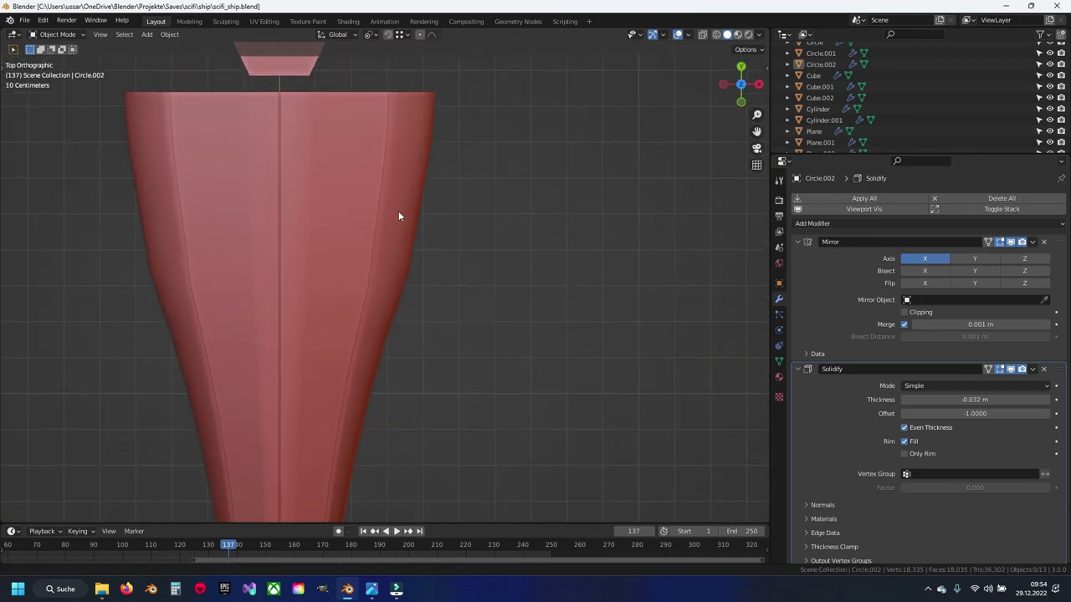
middle_click_drag(398, 218, 405, 237, "shift")
key("shift+a")
mouse_move(372, 232)
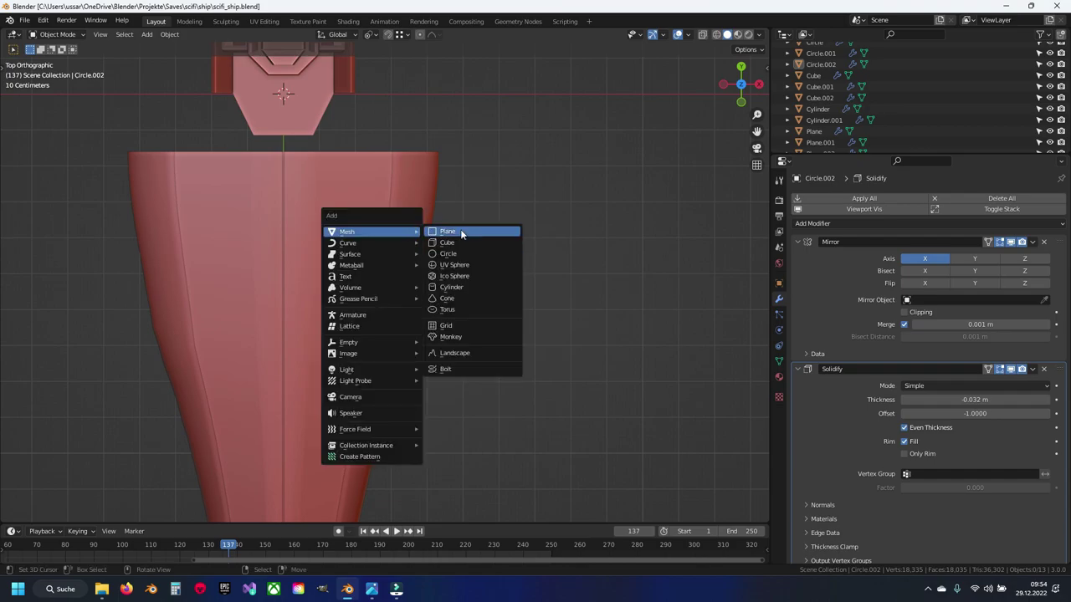
Step: Add a plane and move its mesh to the right of the hull
left_click(448, 234)
scroll(440, 241, "down", 1)
key("Tab")
key("g")
left_click(477, 304)
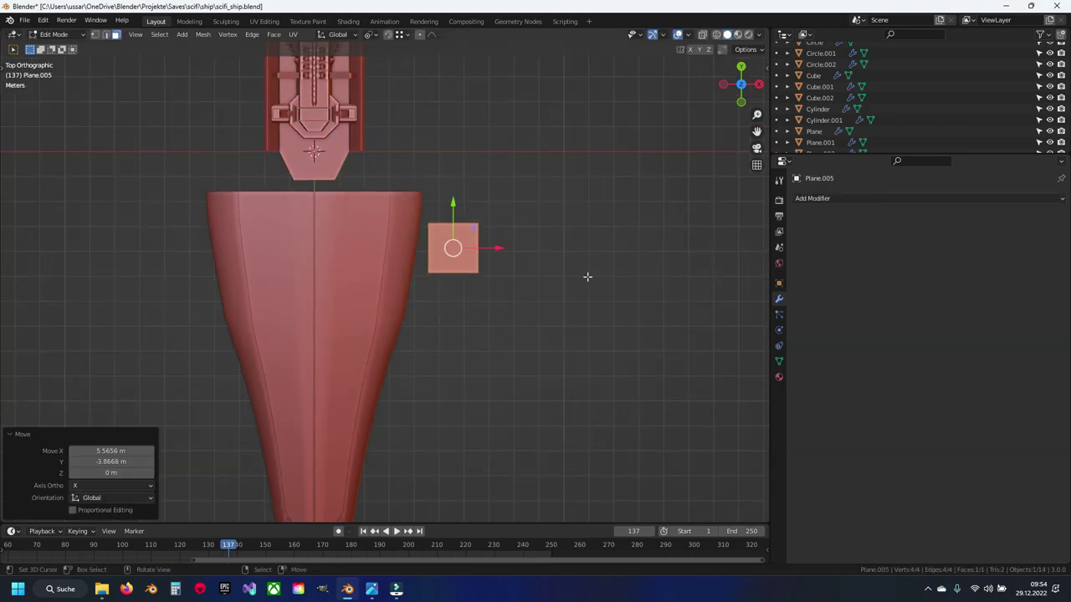
Step: Give the plane an X-axis Mirror modifier, return to Object Mode, and save
left_click(834, 201)
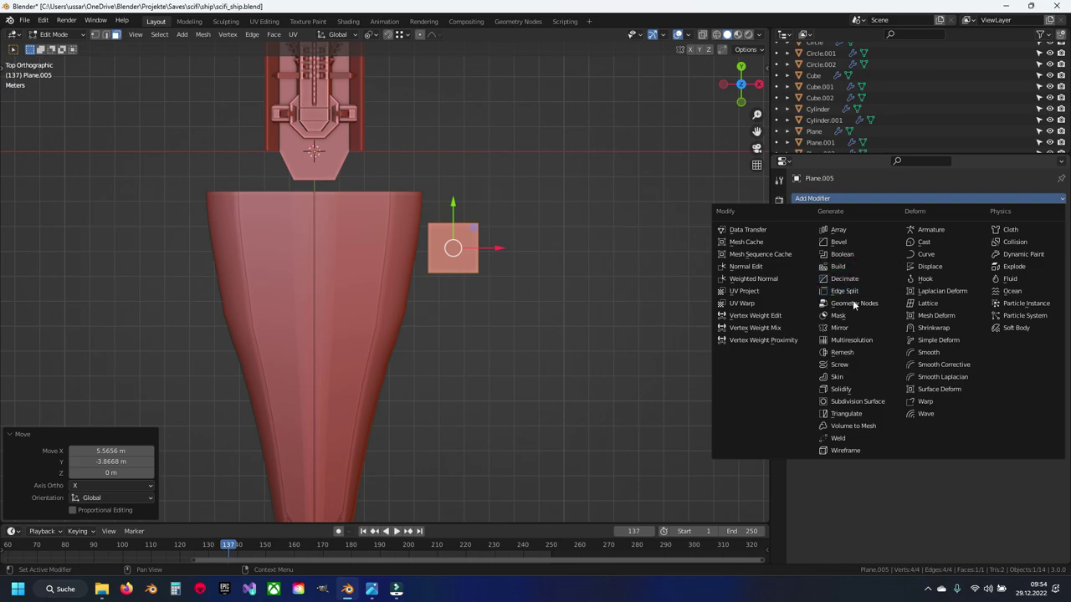
left_click(839, 327)
scroll(516, 249, "up", 2)
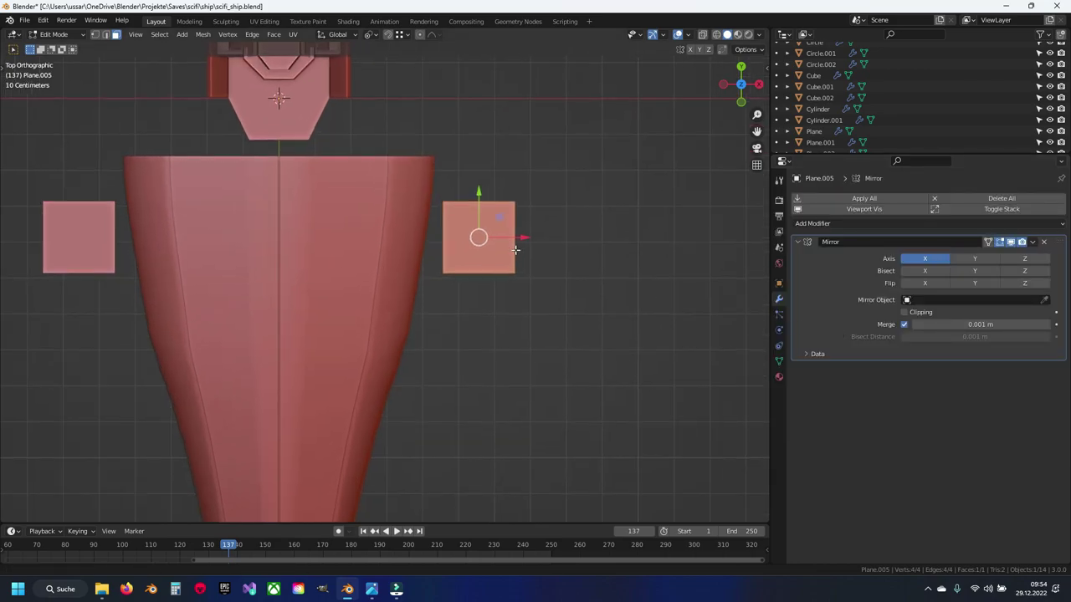
mouse_move(308, 266)
middle_mouse_down("shift")
mouse_move(416, 223)
mouse_move(411, 254)
mouse_move(411, 221)
middle_mouse_up("shift")
key("Tab")
left_click(416, 223)
key("ctrl+s")
middle_click_drag(387, 273, 419, 258, "shift")
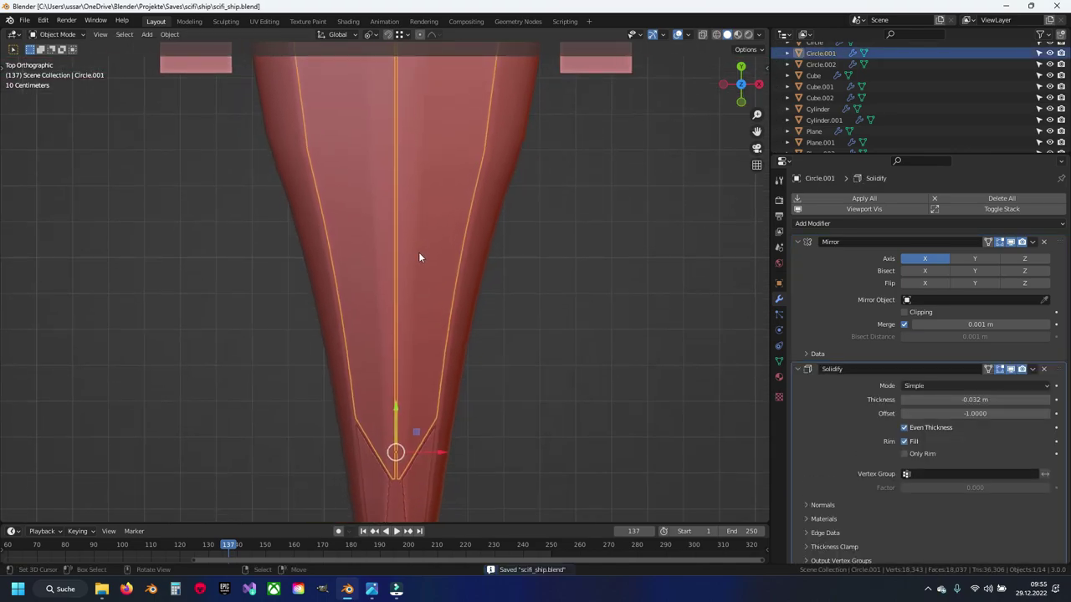
middle_click_drag(407, 182, 411, 273, "shift")
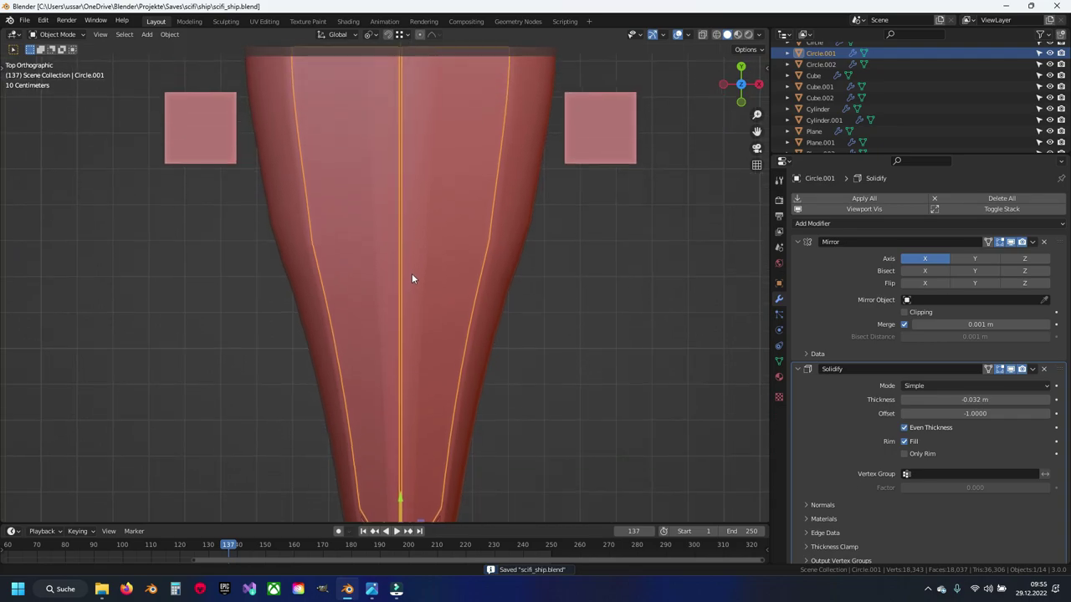
mouse_move(479, 256)
middle_mouse_down()
mouse_move(394, 307)
mouse_move(454, 233)
middle_mouse_up()
Step: Add a cylinder beside the hull, undoing the first object-level move
key("shift+a")
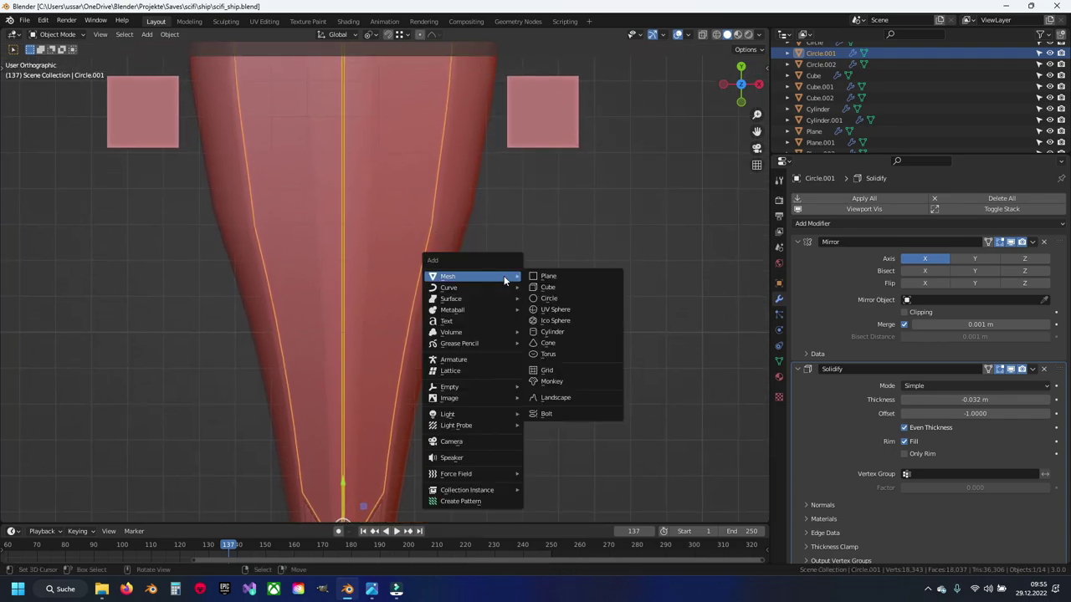
left_click(562, 331)
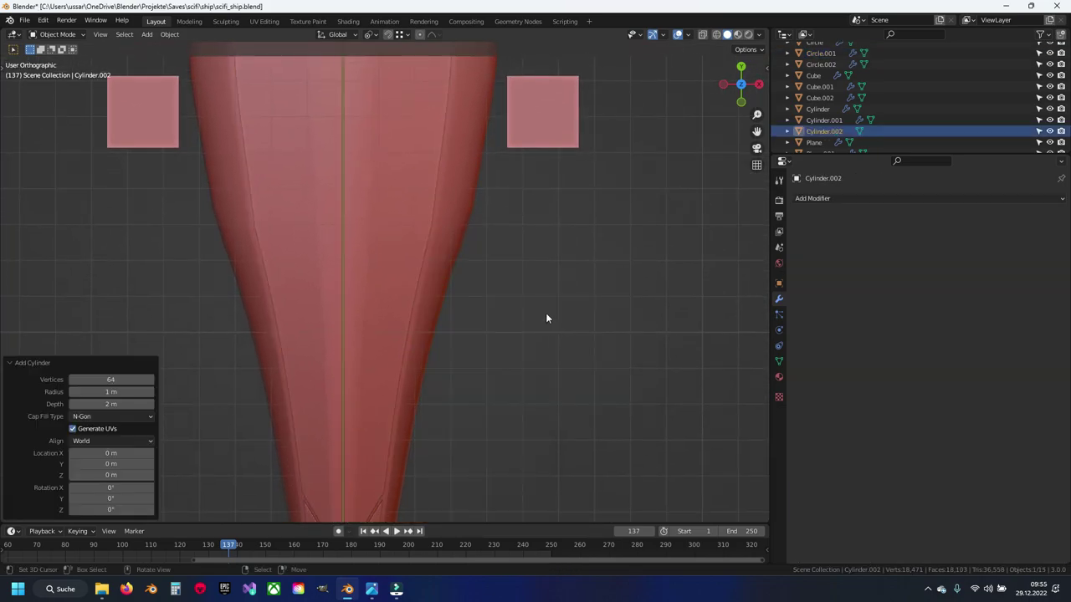
scroll(494, 276, "down", 4)
key("g")
left_click(483, 346)
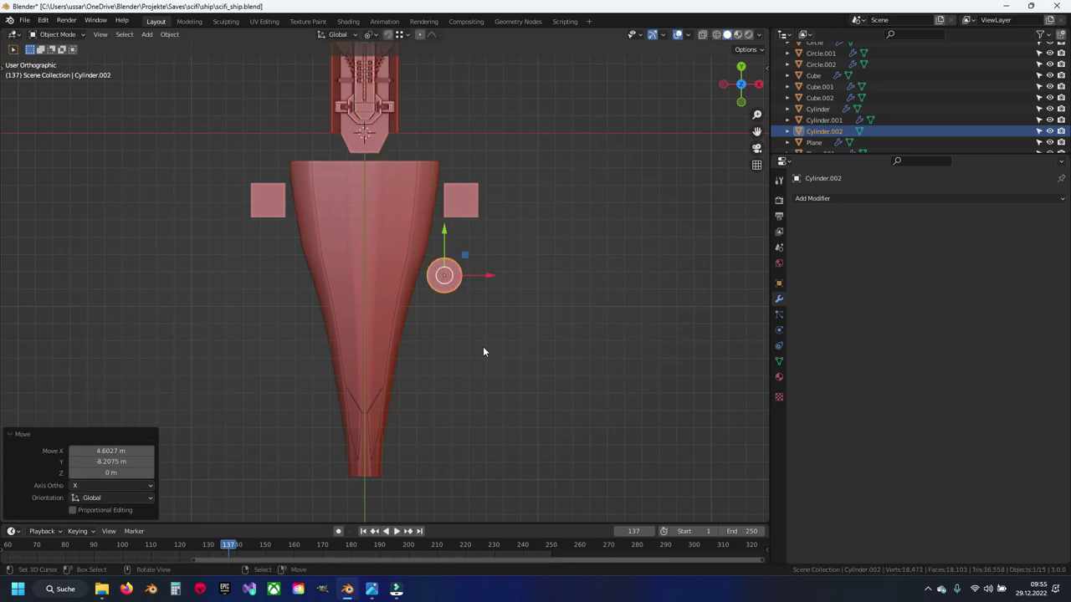
key("ctrl+z")
Step: In Edit Mode, rotate the cylinder 90° on X, scale to 0.69, and stretch into a bar
key("Tab")
key("g")
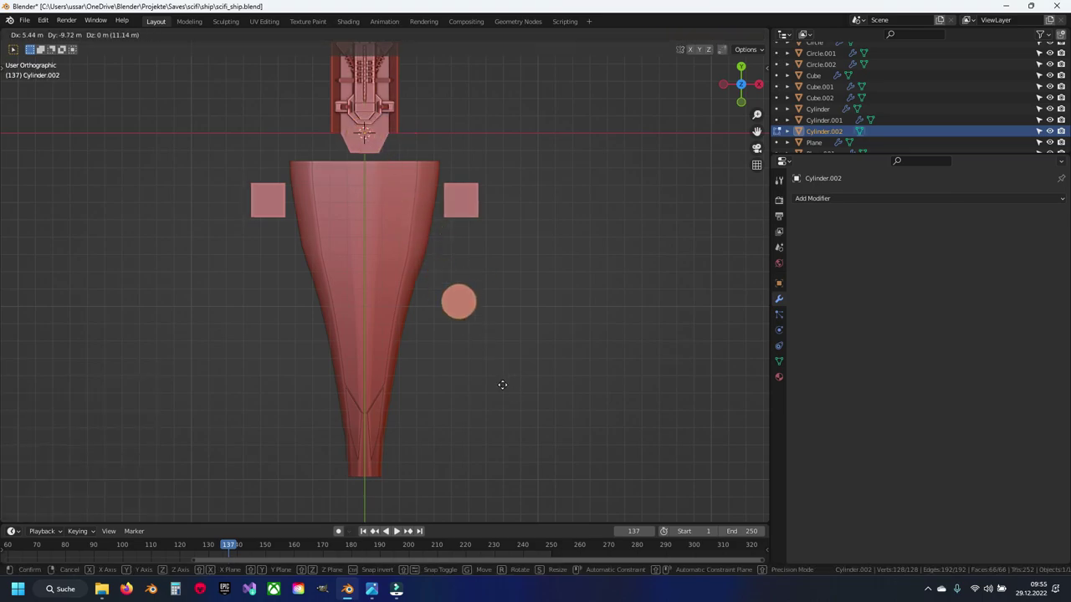
left_click(502, 383)
key("r")
key("x")
key("Return")
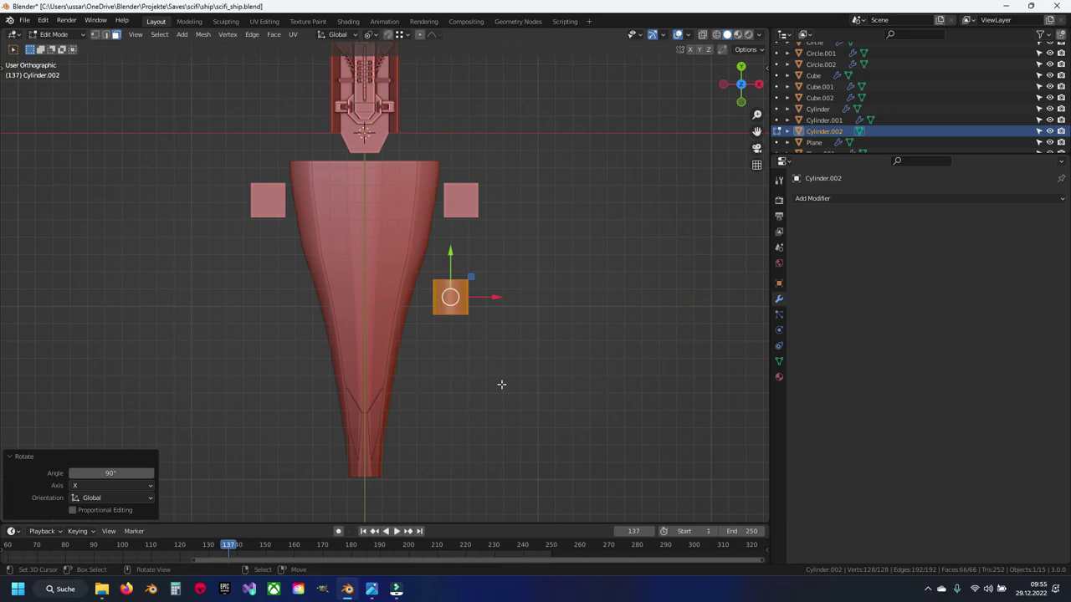
key("s")
left_click(508, 368)
scroll(508, 366, "up", 1)
key("s")
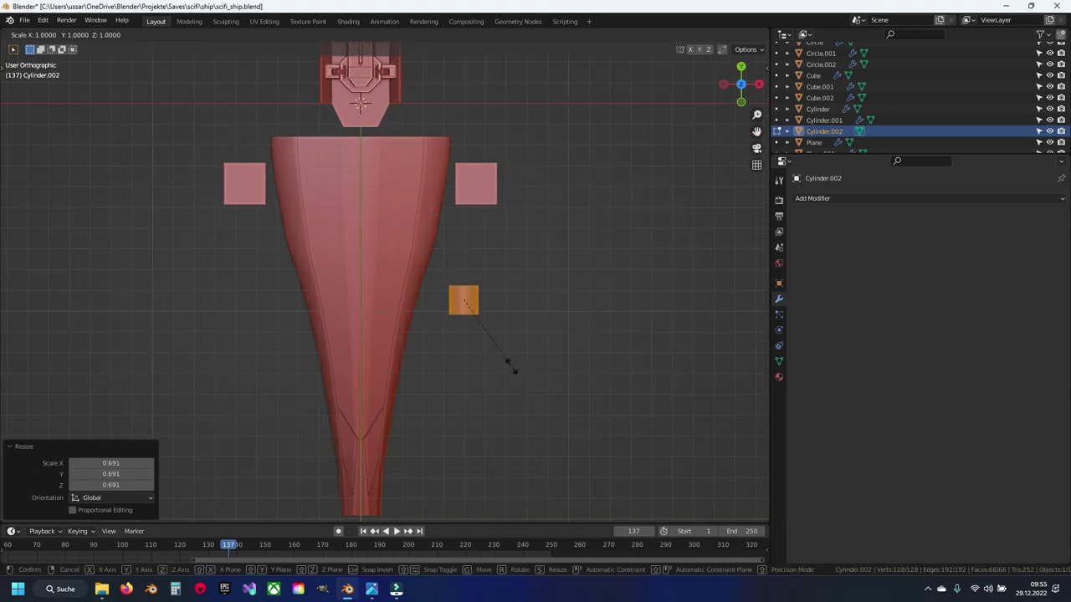
key("x")
left_click(633, 223)
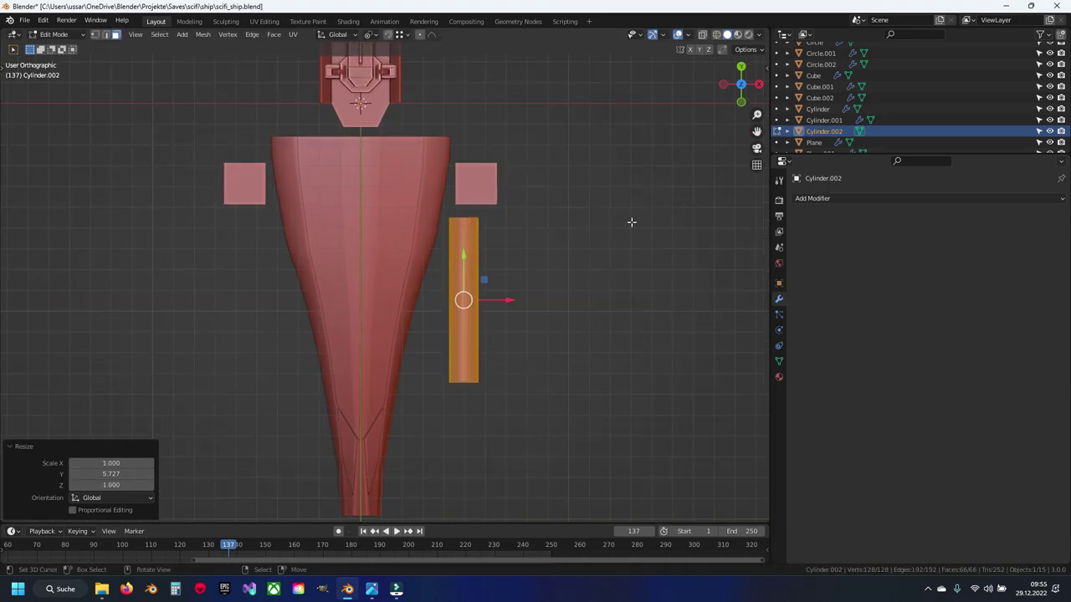
Step: Move the bar closer to the hull, add a Mirror modifier, and save
scroll(633, 222, "up", 3)
scroll(622, 285, "down", 3)
key("g")
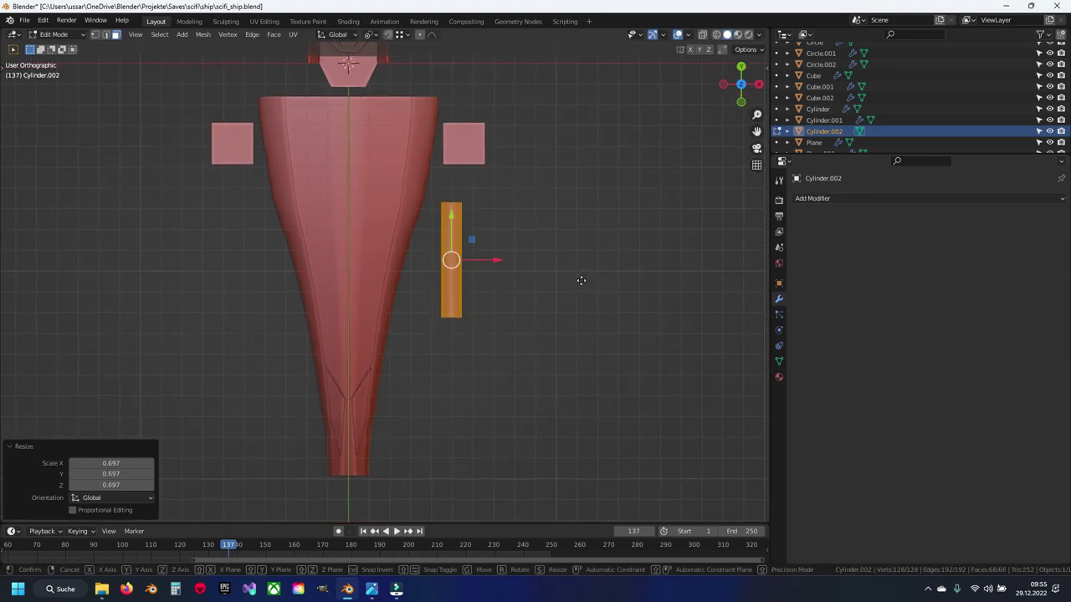
left_click(550, 312)
left_click(807, 201)
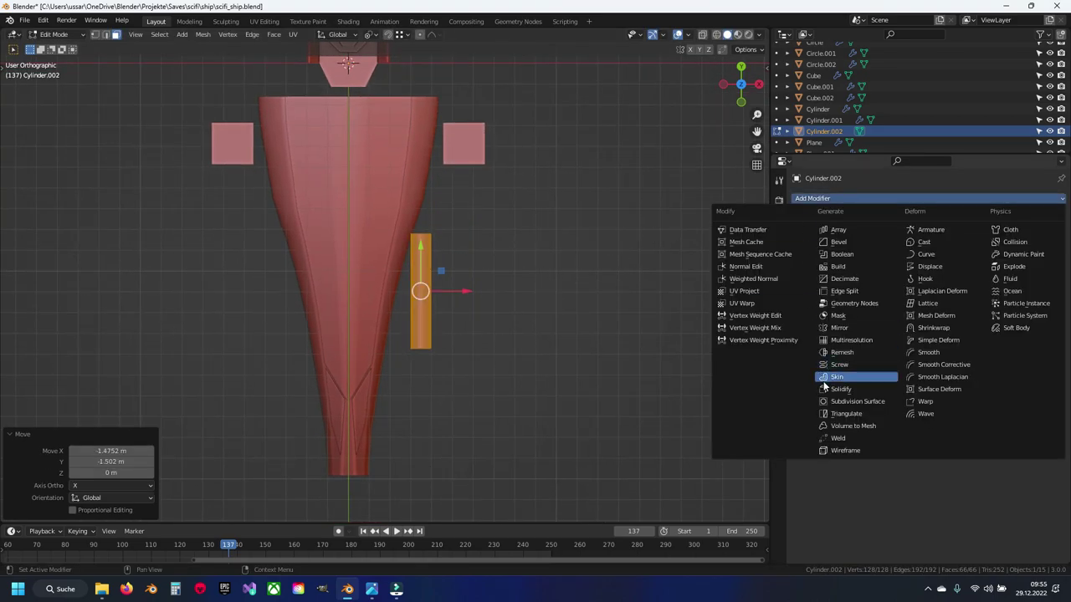
left_click(840, 330)
key("Tab")
key("ctrl+s")
Step: Move the mirrored bars inward and lower them 2.356 m along Z
scroll(470, 210, "up", 2)
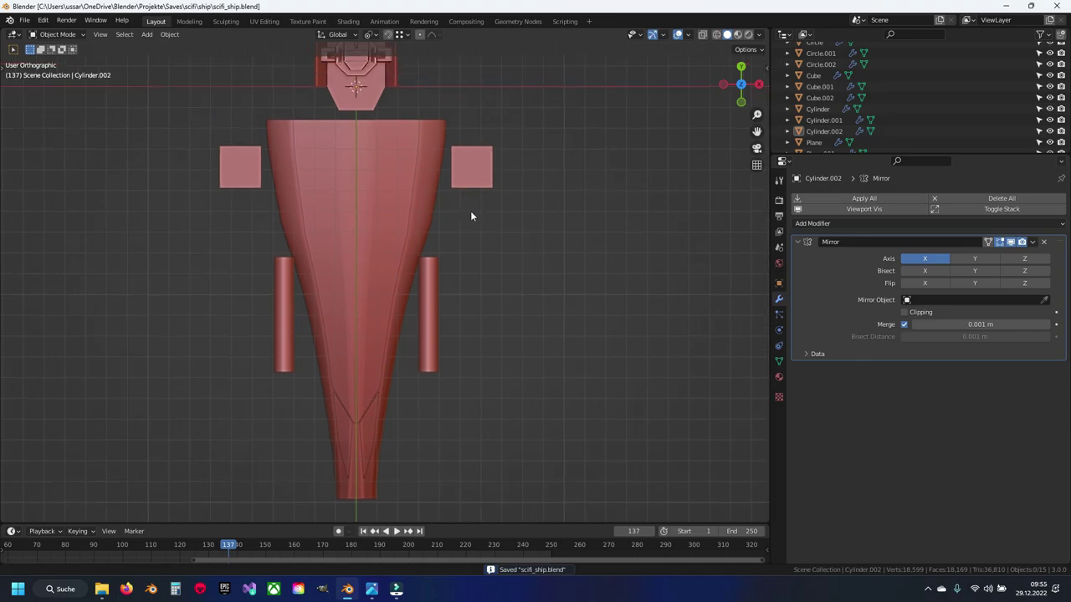
middle_click_drag(481, 245, 472, 159, "shift")
scroll(472, 159, "up", 1)
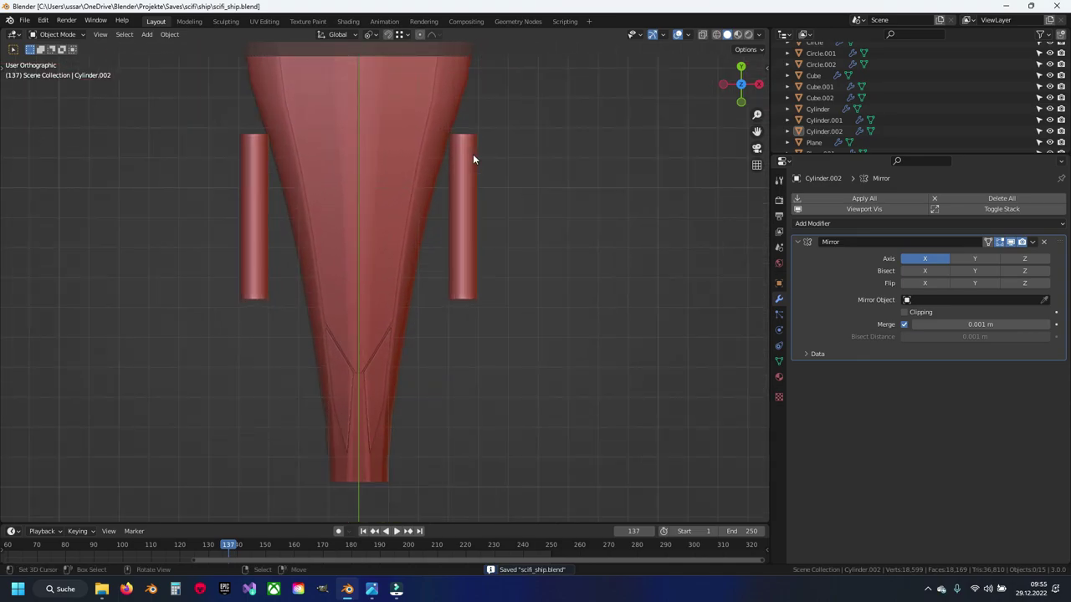
left_click(462, 201)
key("Tab")
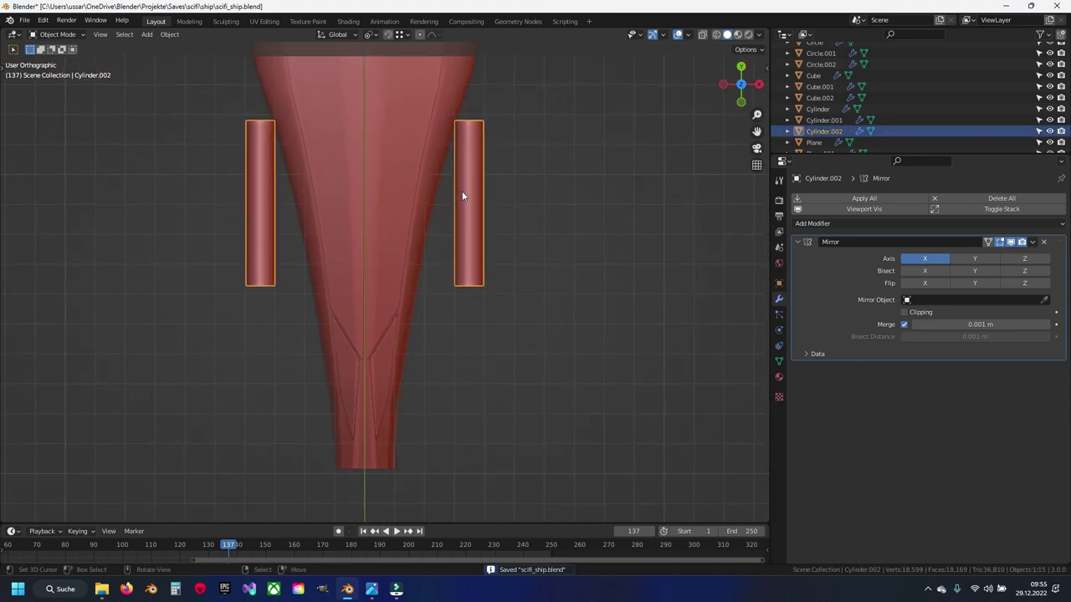
key("g")
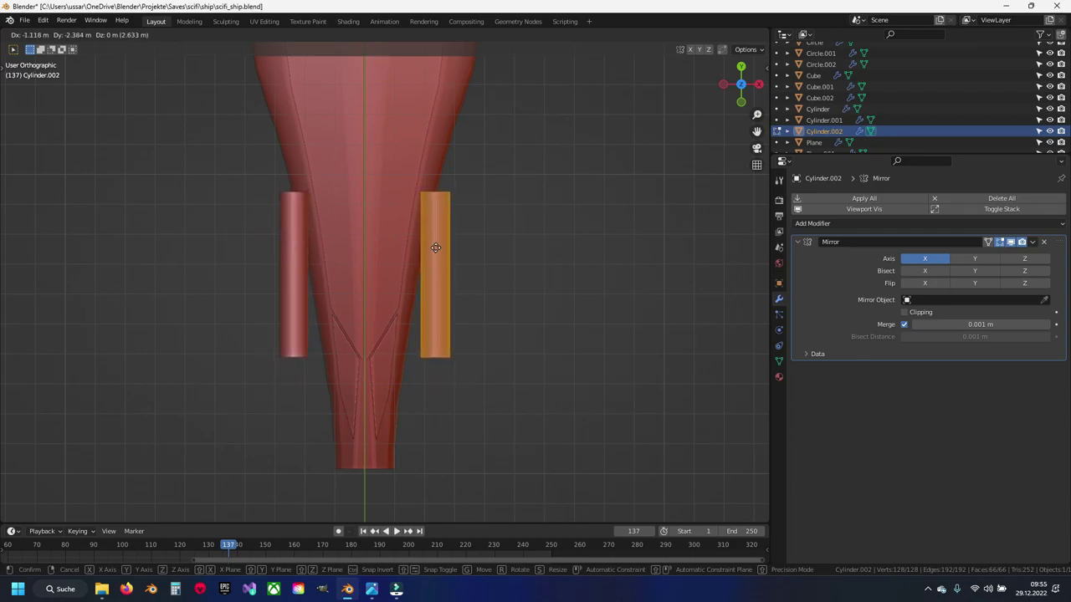
left_click(435, 248)
middle_click_drag(435, 251, 436, 338)
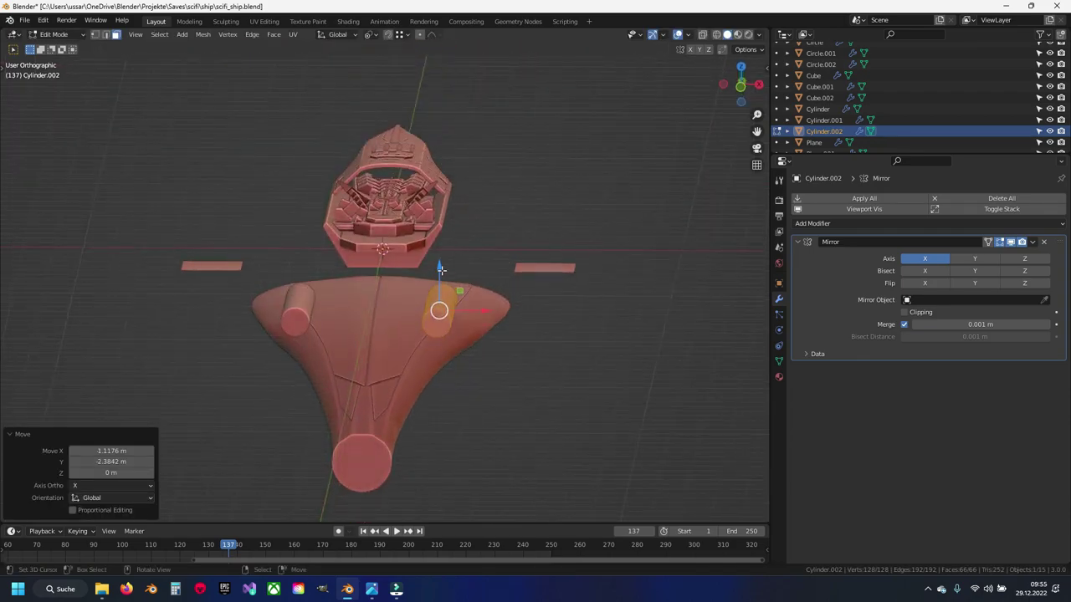
key("g")
key("z")
left_click(437, 339)
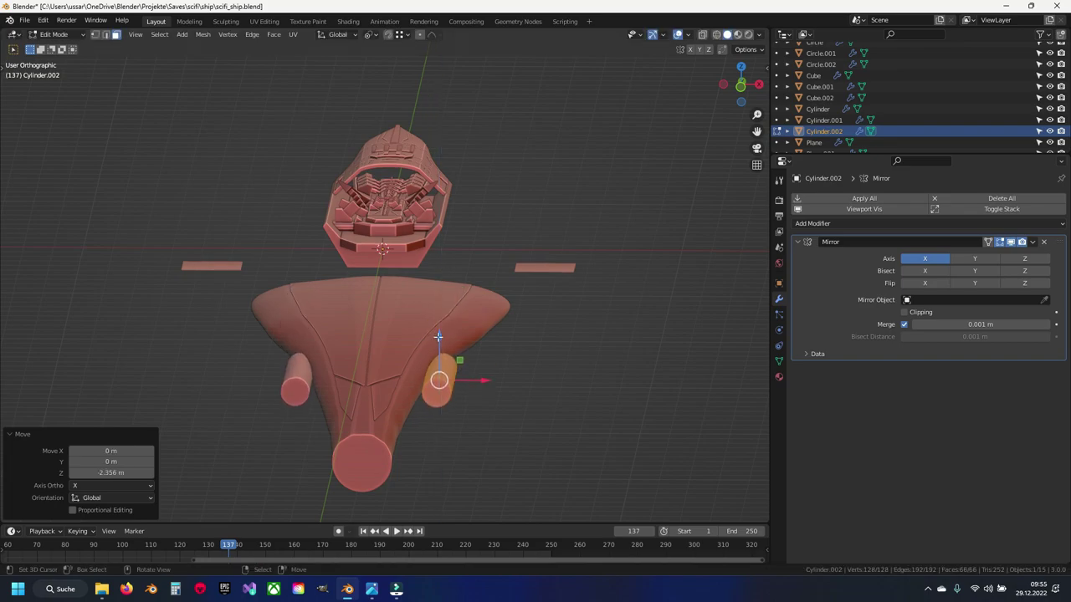
Step: Return to top orthographic view and frame the mirrored bars
middle_click_drag(437, 337, 439, 335)
key("KP_7")
middle_click_drag(427, 265, 431, 411, "shift")
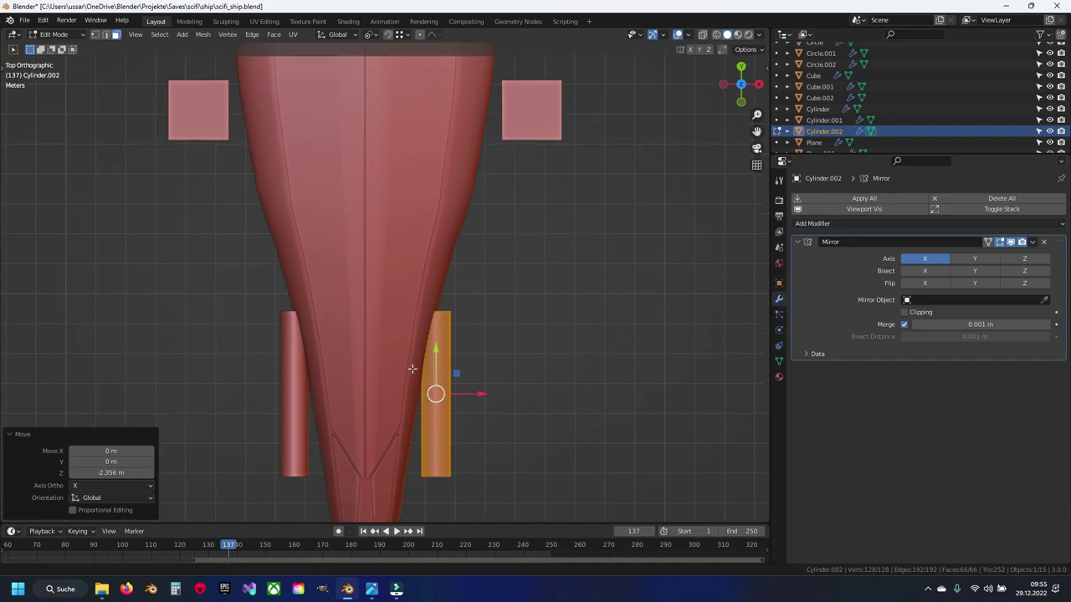
middle_click_drag(410, 371, 422, 334, "shift")
scroll(430, 370, "up", 2)
mouse_move(430, 371)
middle_mouse_down("shift")
mouse_move(416, 245)
mouse_move(416, 322)
middle_mouse_up("shift")
Step: Return to Object Mode, select hull piece Circle.001, and save
key("Tab")
left_click(409, 266)
key("ctrl+s")
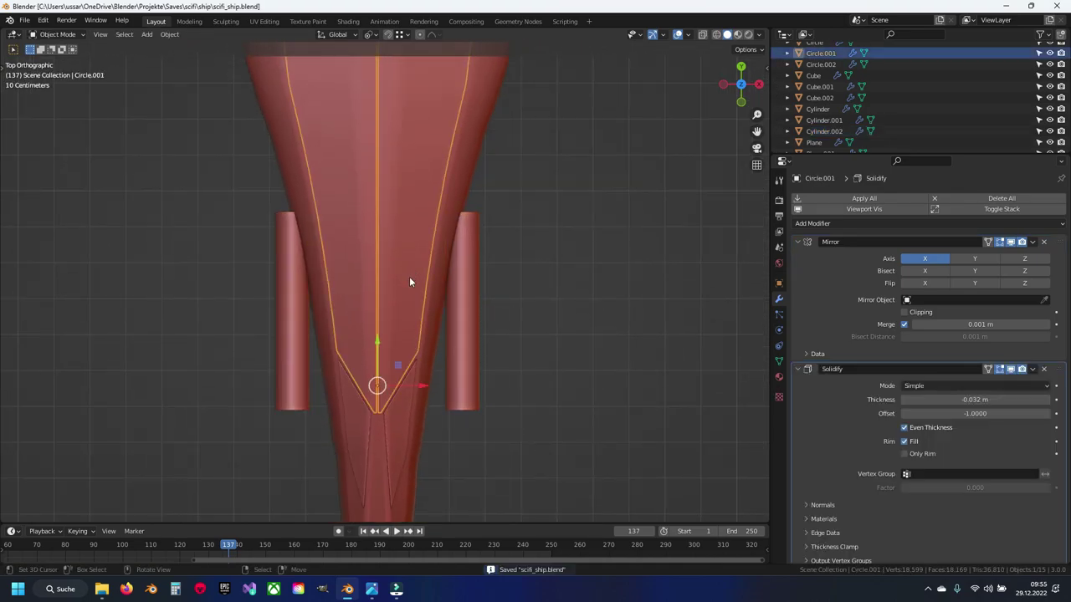
scroll(409, 282, "up", 1)
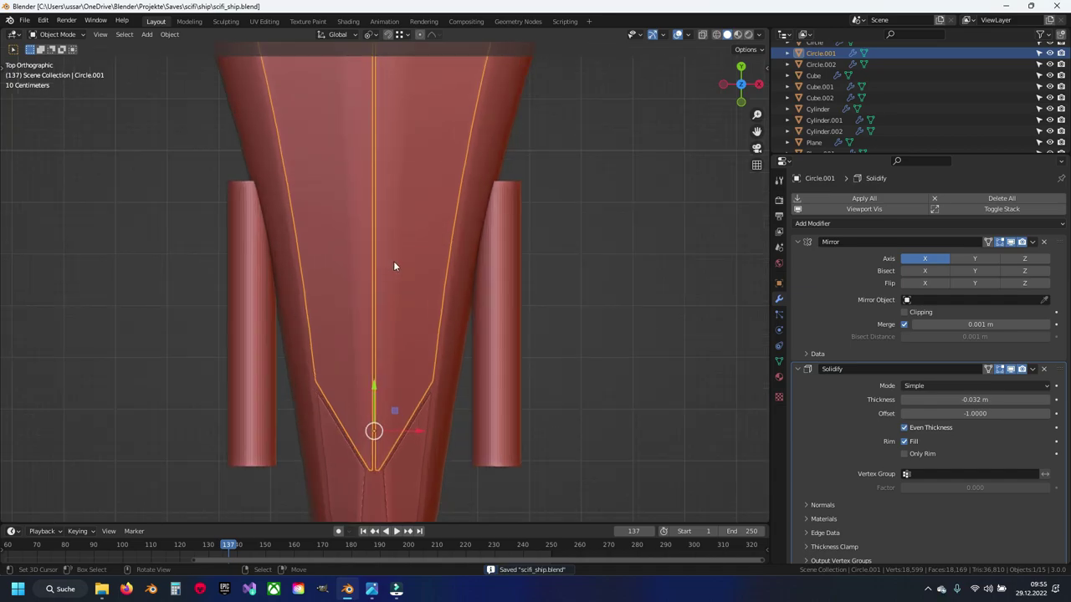
Step: Enter Edit Mode on Circle.001 and hide its Solidify effect while editing
key("Tab")
scroll(415, 295, "up", 1)
scroll(399, 288, "down", 1)
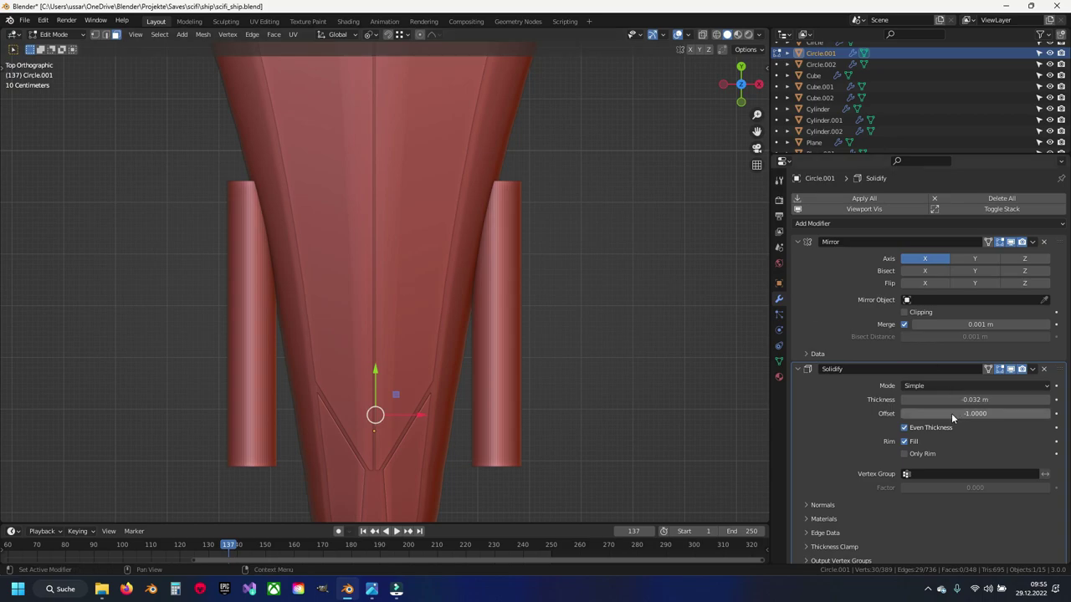
left_click(1012, 369)
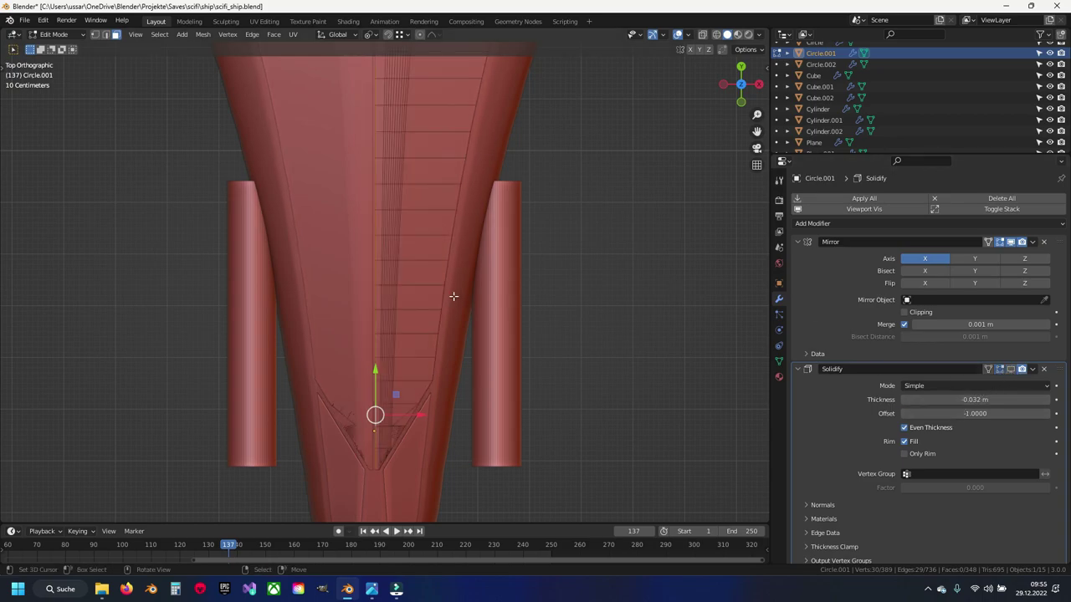
scroll(454, 299, "up", 2)
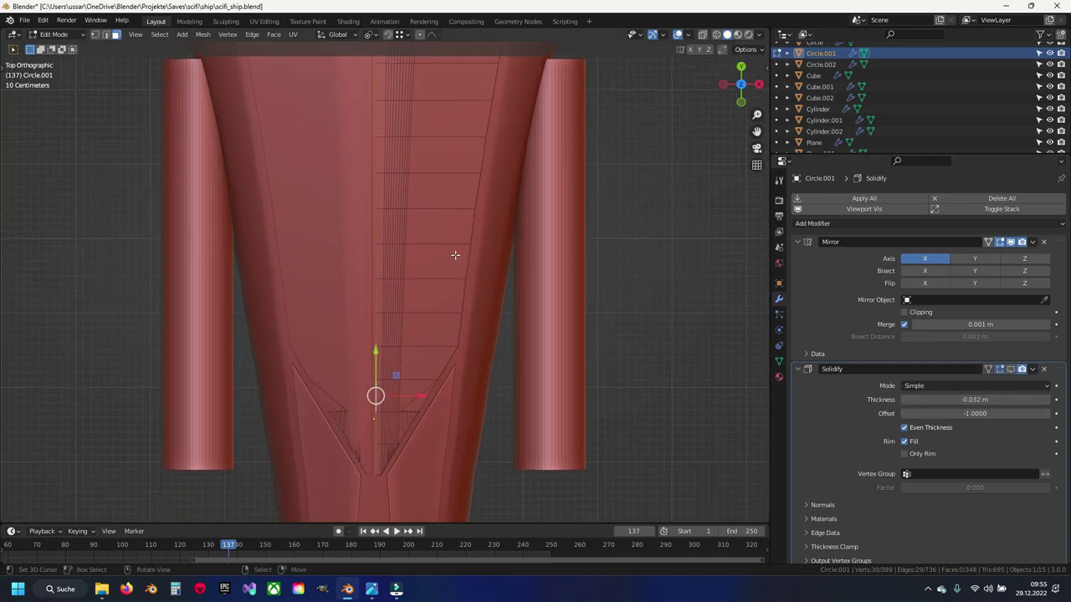
scroll(453, 256, "up", 1)
scroll(442, 248, "down", 1)
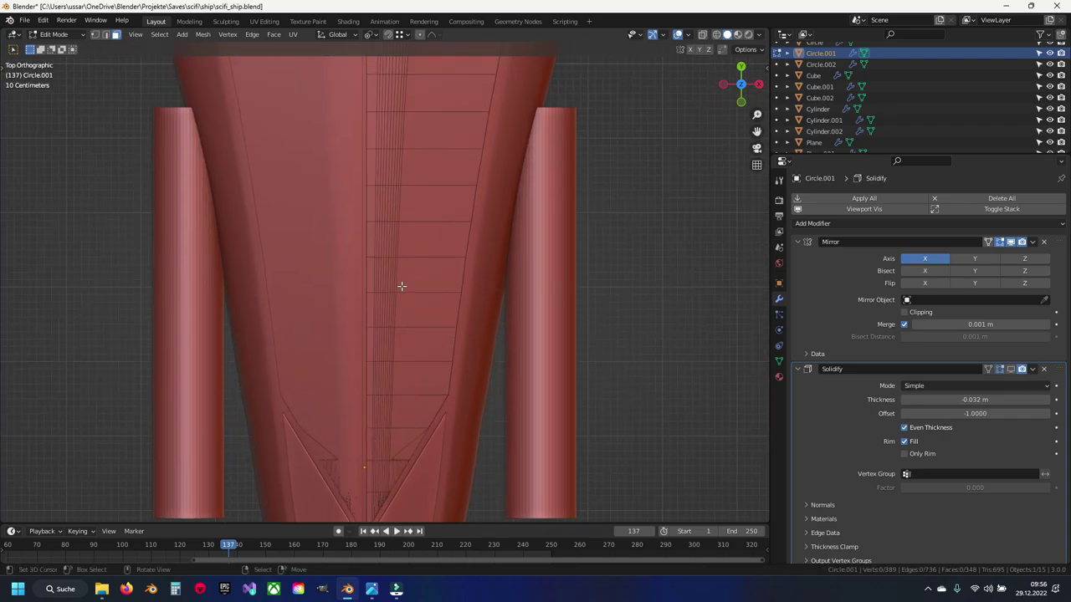
Step: Circle-select the centre strip faces of the hull down to the tail
key("c")
scroll(409, 307, "up", 5)
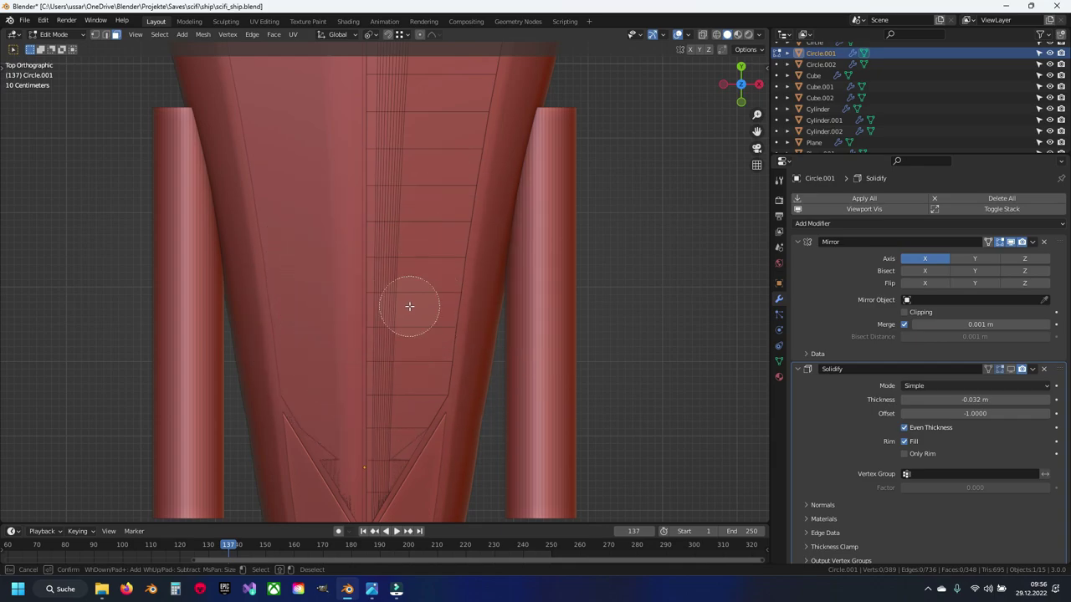
left_click_drag(399, 296, 403, 361)
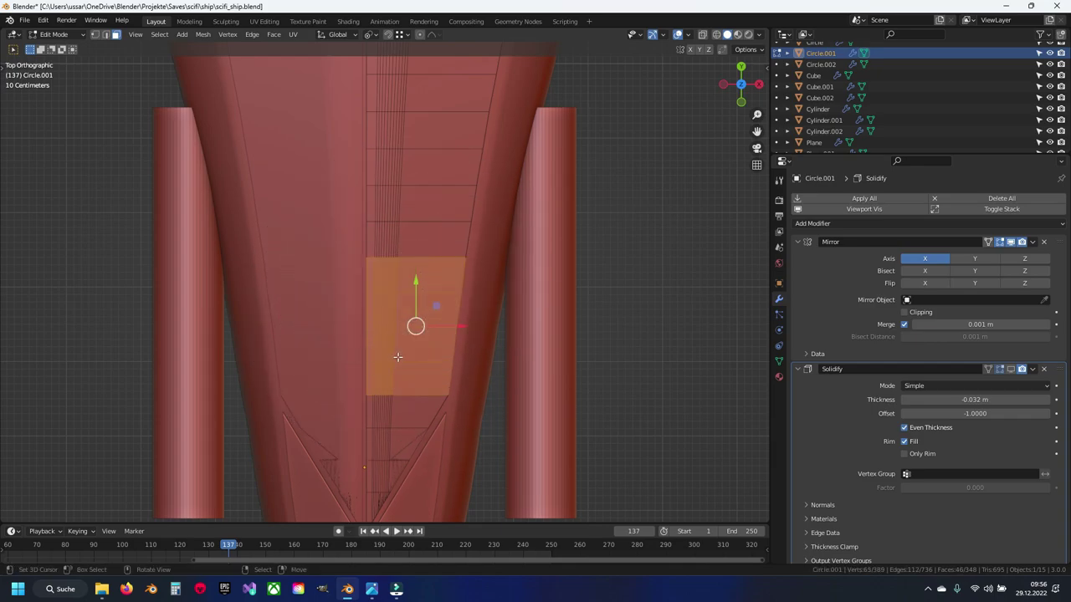
middle_click_drag(397, 357, 433, 195, "shift")
scroll(466, 226, "up", 3)
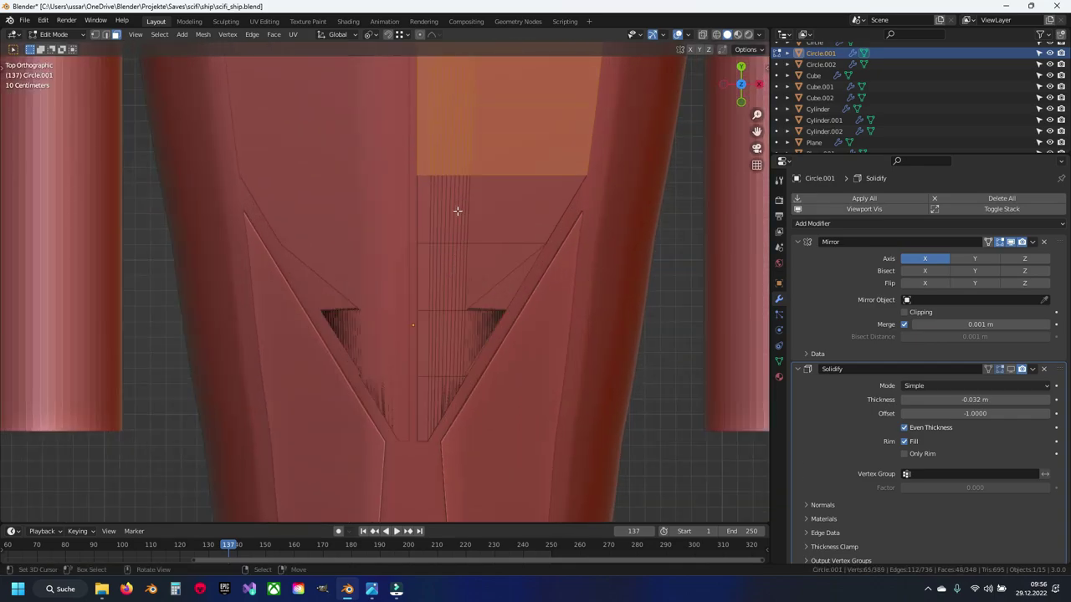
key("c")
mouse_move(447, 213)
left_mouse_down()
mouse_move(490, 215)
mouse_move(449, 275)
mouse_move(445, 365)
left_mouse_up()
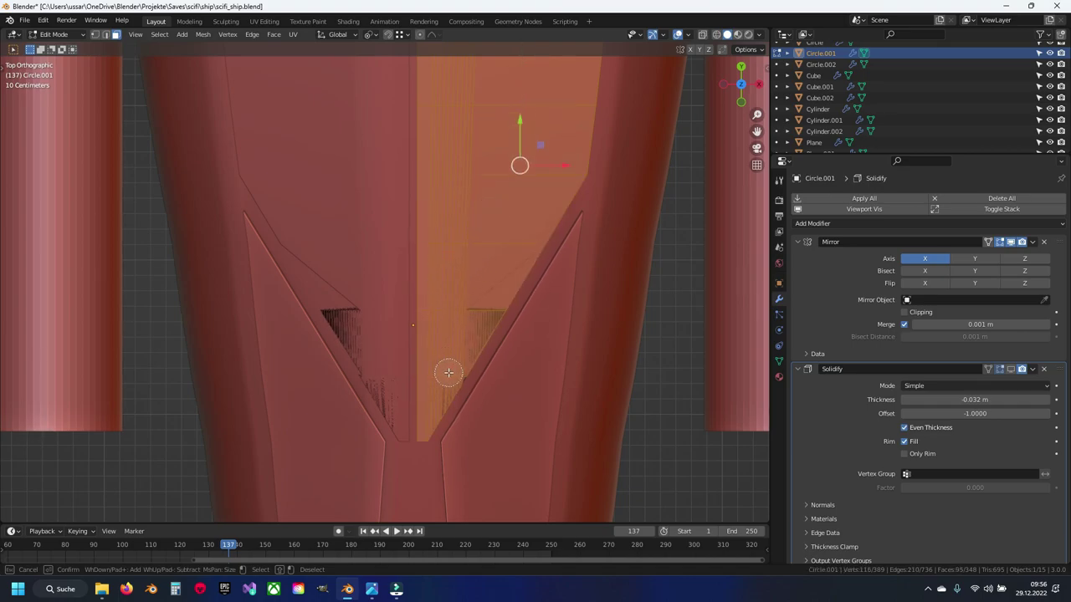
Step: Inset the selected centre strip faces twice to form thin panel grooves
key("i")
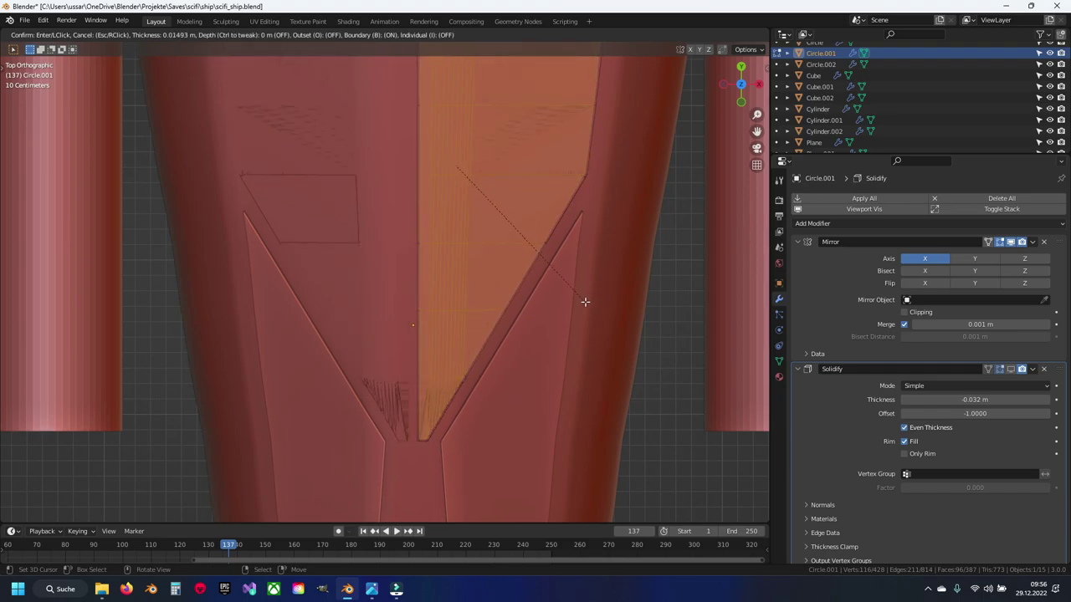
left_click(585, 301)
scroll(551, 236, "up", 3)
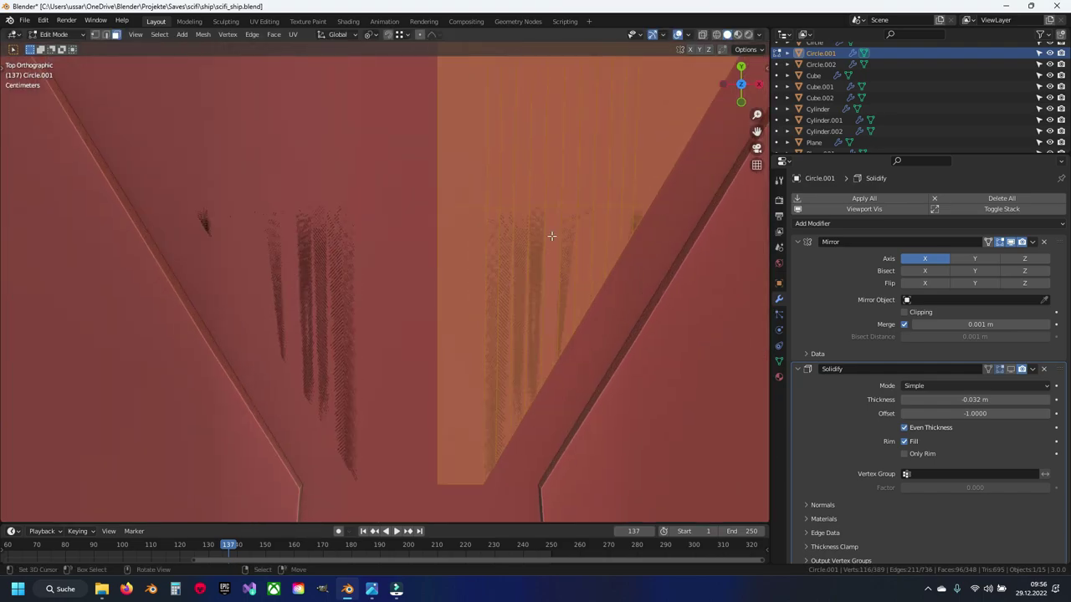
scroll(551, 236, "up", 2)
scroll(552, 290, "up", 1)
key("i")
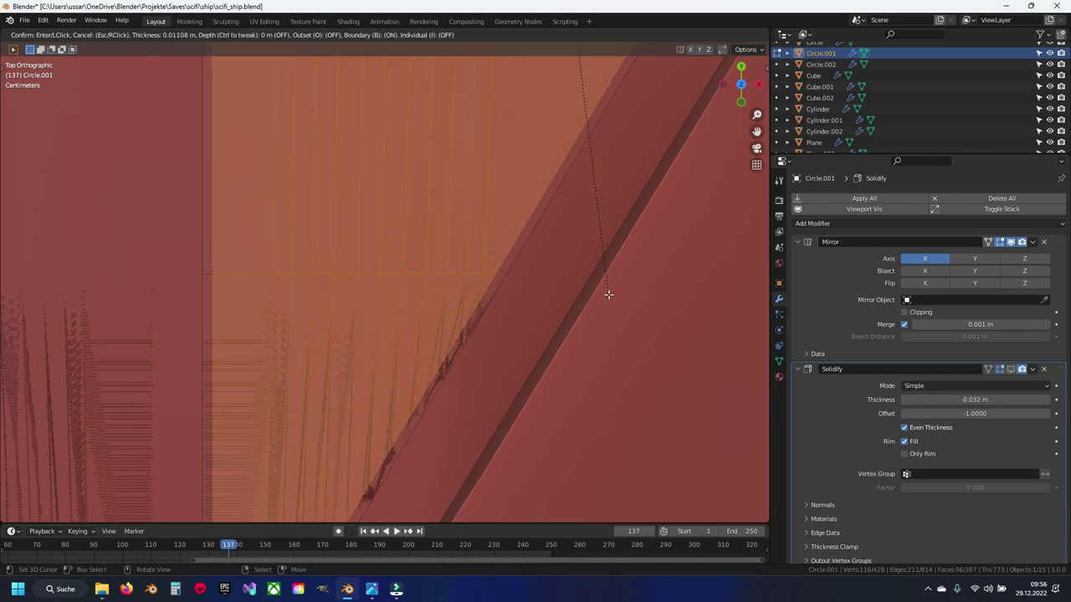
left_click(608, 296)
Step: Frame the inset grooves, return to Object Mode and save the file
scroll(476, 270, "down", 3)
key("KP_Decimal")
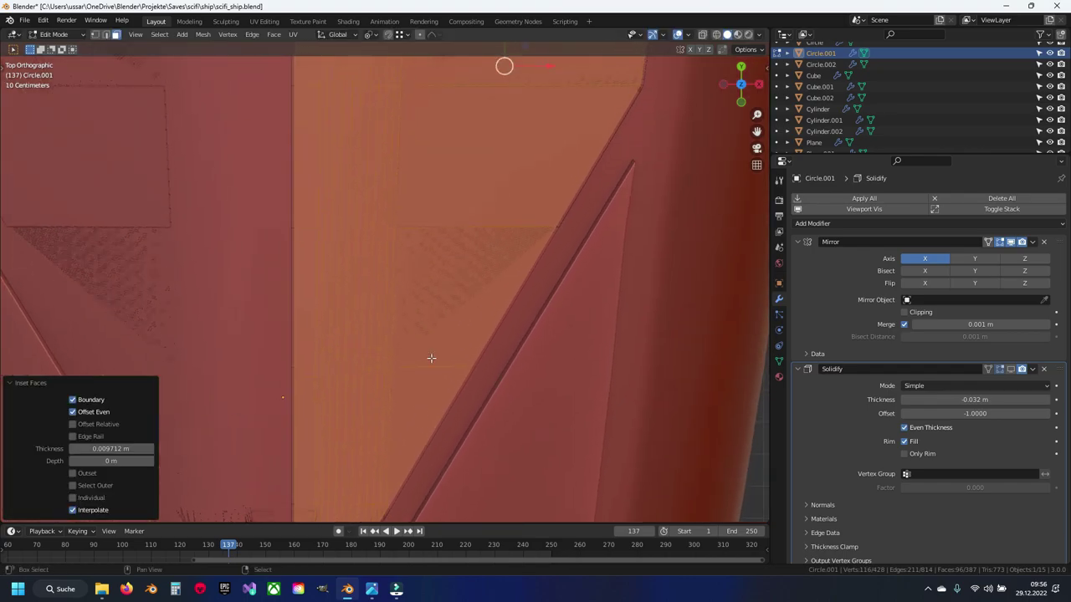
scroll(426, 241, "up", 1)
scroll(427, 240, "up", 1)
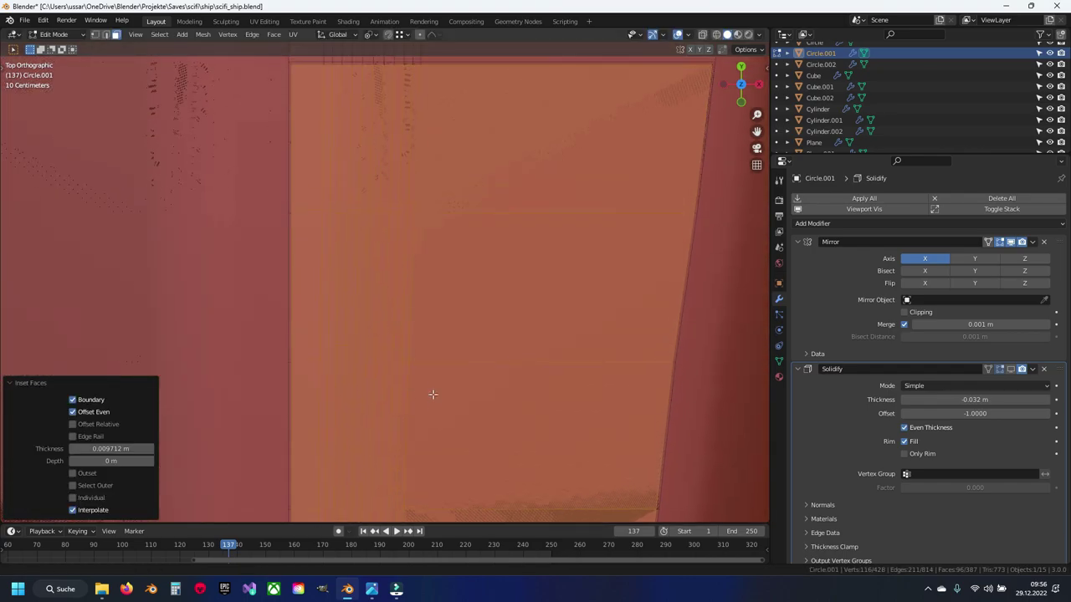
scroll(427, 238, "up", 1)
scroll(428, 235, "up", 1)
scroll(429, 243, "down", 1)
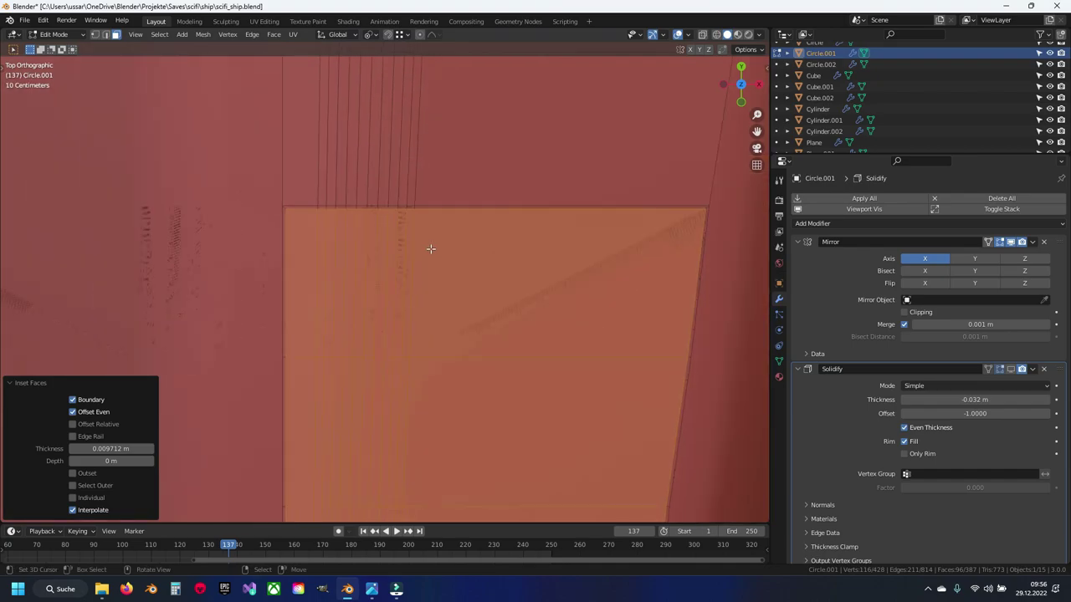
scroll(433, 253, "down", 1)
scroll(444, 288, "down", 1)
scroll(456, 318, "down", 1)
key("Tab")
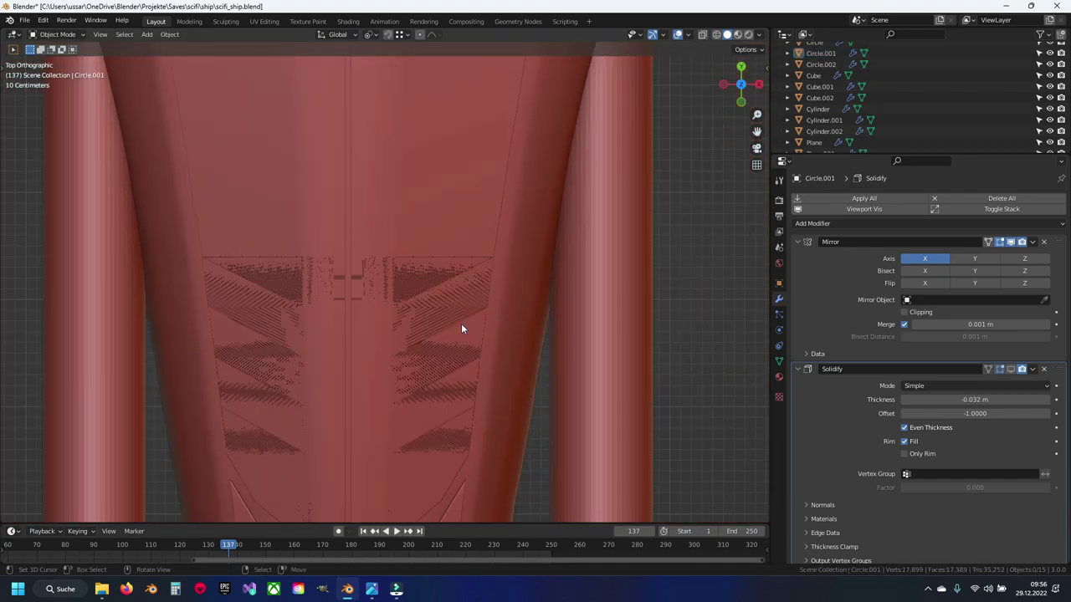
key("ctrl+s")
scroll(440, 330, "down", 2)
Step: Back in Edit Mode, deselect all and show the Solidify shell while editing
key("Tab")
scroll(426, 247, "up", 3)
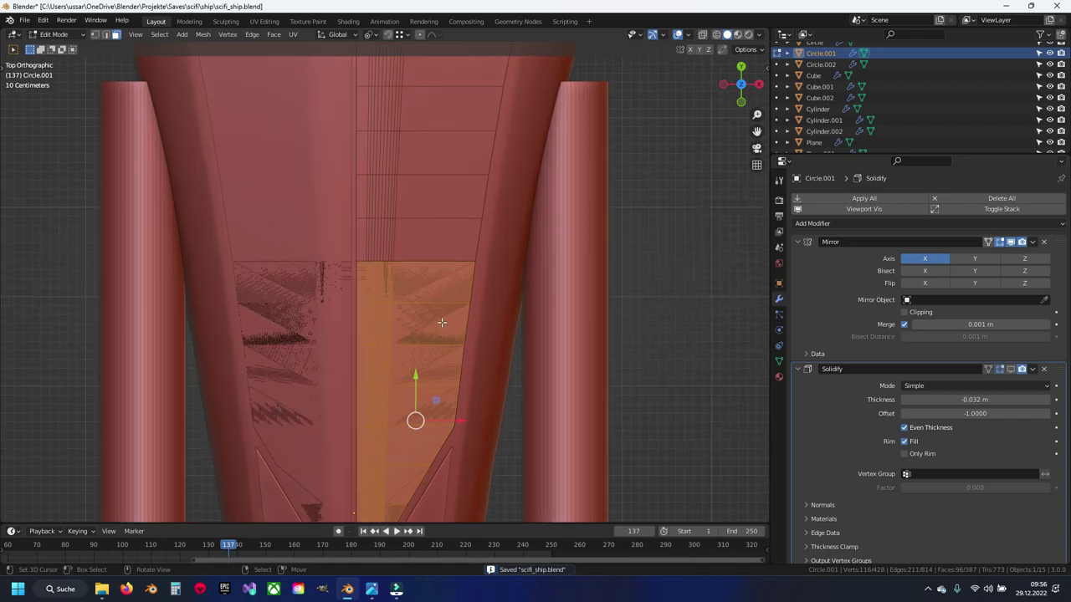
scroll(435, 284, "up", 4)
key("alt+a")
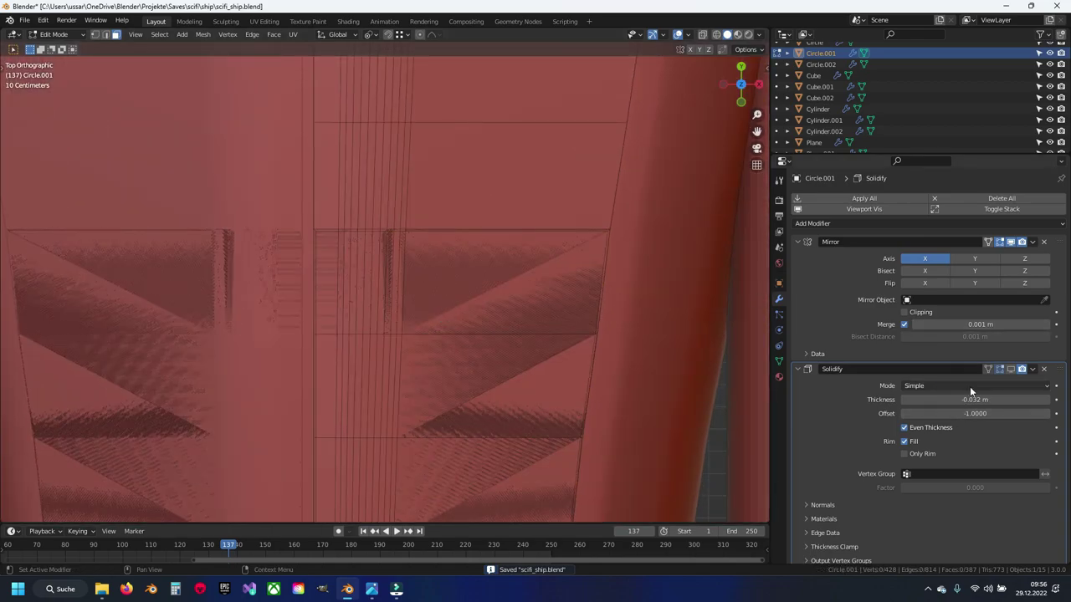
left_click(1010, 369)
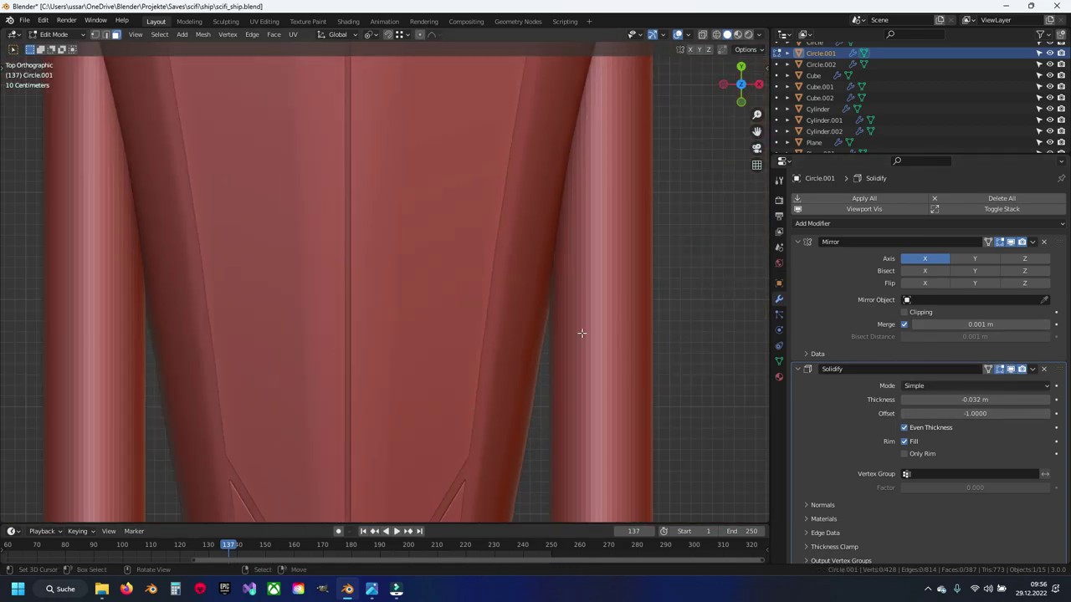
Step: Inspect the grooves in wireframe and solid top views, save, and exit to Object Mode
mouse_move(581, 333)
middle_mouse_down()
mouse_move(449, 256)
mouse_move(485, 332)
mouse_move(440, 218)
middle_mouse_up()
key("shift+z")
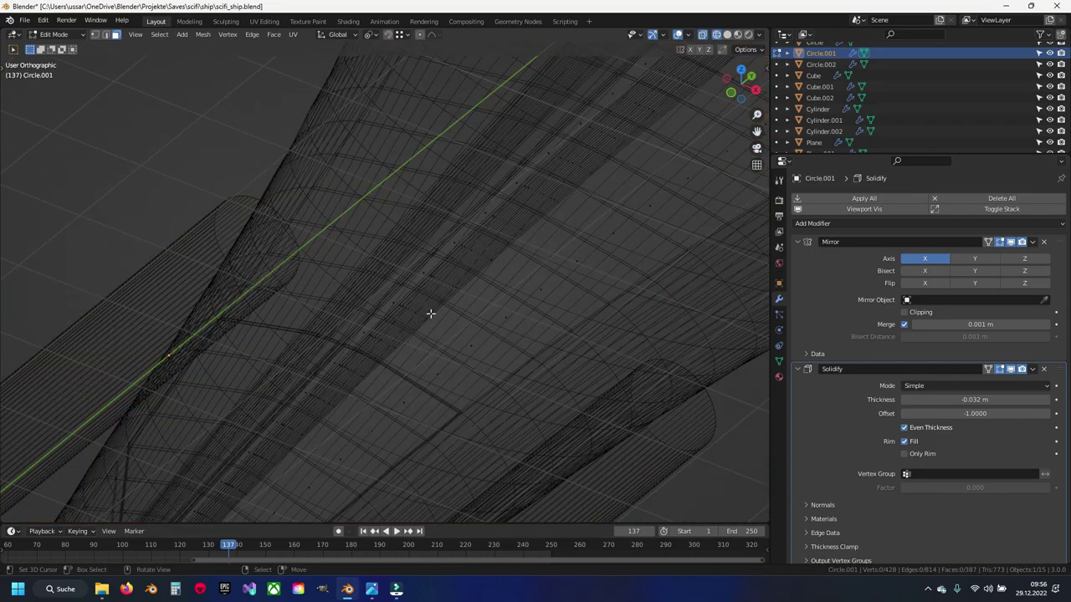
mouse_move(430, 314)
middle_mouse_down()
mouse_move(461, 292)
mouse_move(421, 289)
mouse_move(444, 284)
mouse_move(447, 304)
middle_mouse_up()
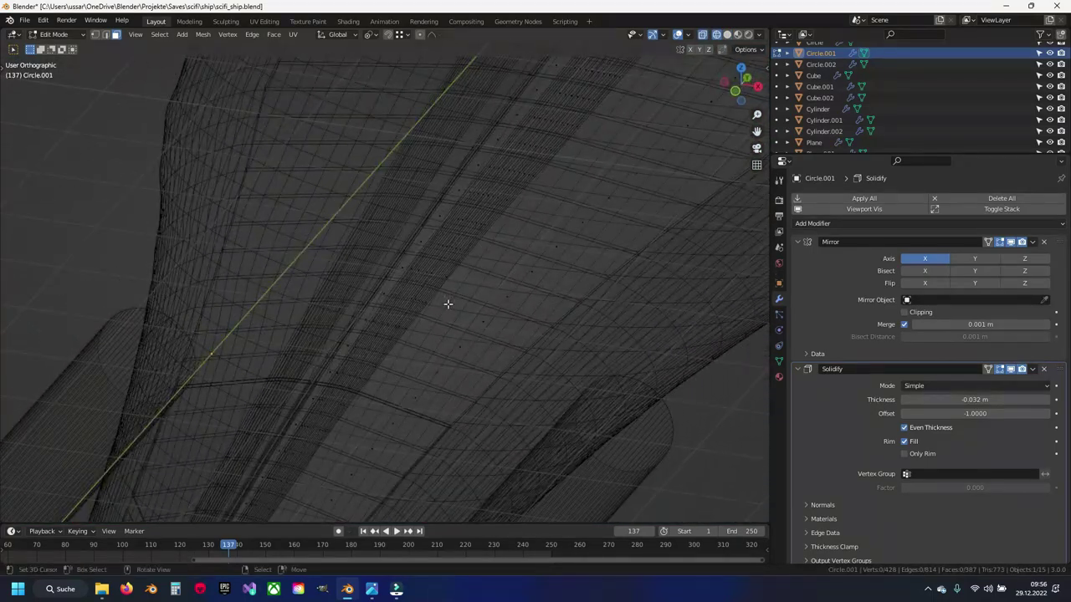
key("KP_7")
key("shift+z")
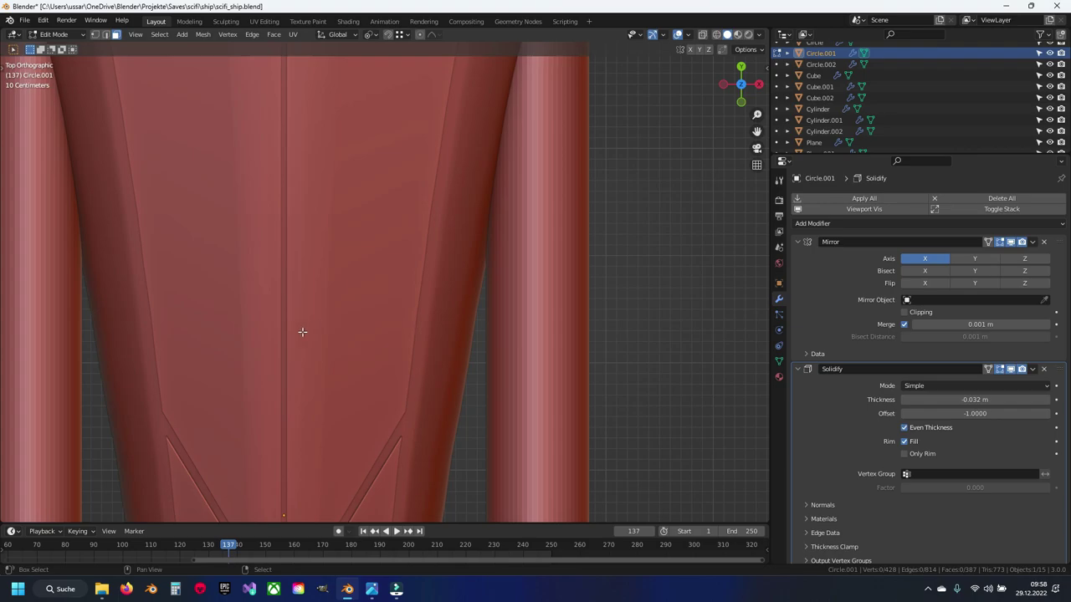
middle_click_drag(302, 333, 391, 253, "shift")
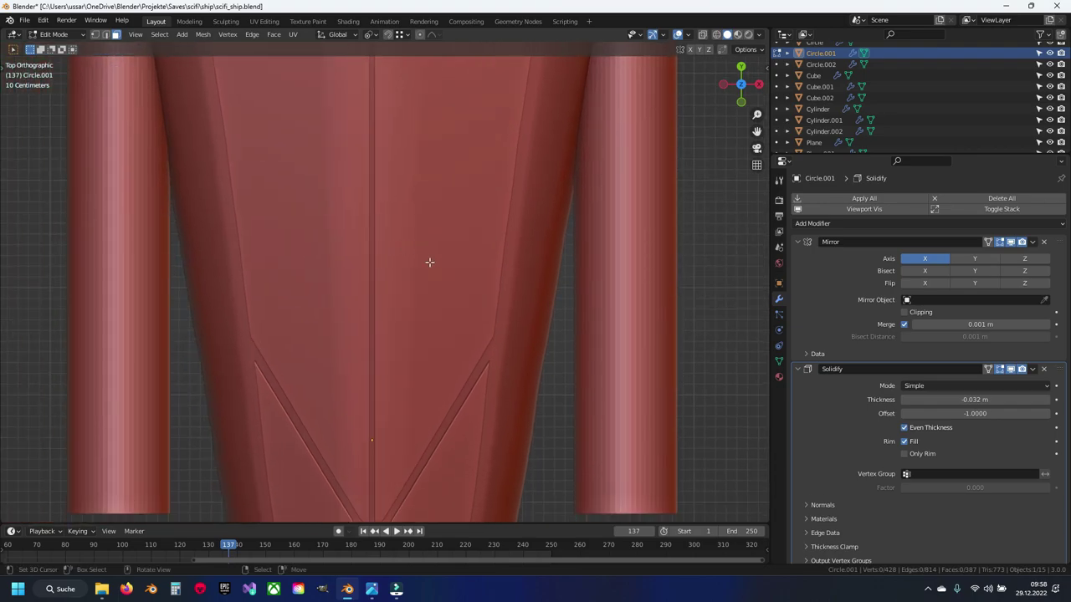
mouse_move(487, 288)
middle_mouse_down()
mouse_move(474, 293)
mouse_move(449, 263)
mouse_move(433, 351)
mouse_move(423, 314)
mouse_move(439, 260)
middle_mouse_up()
key("ctrl+s")
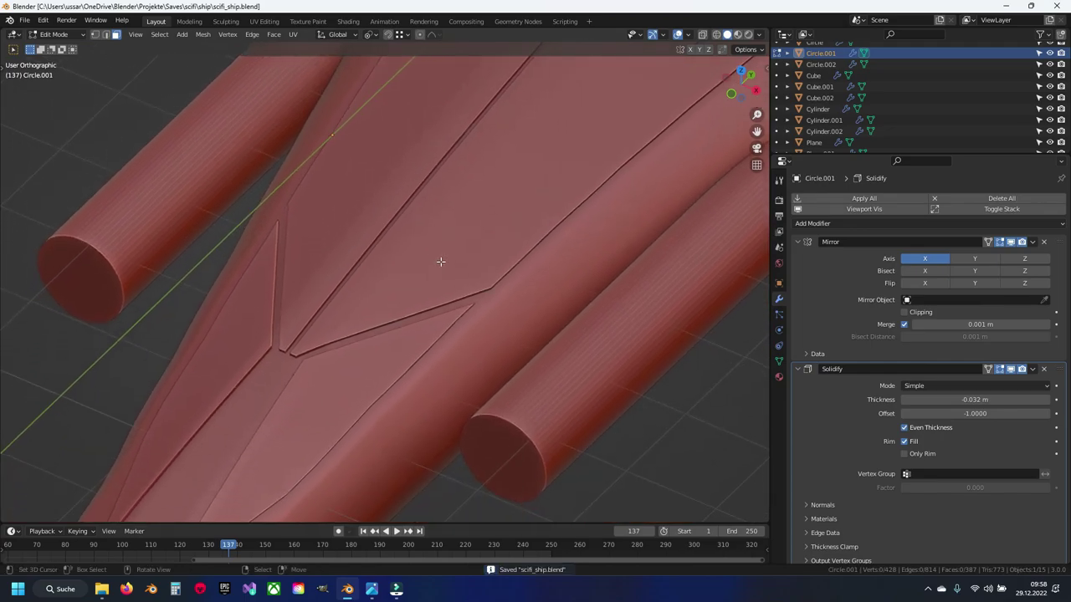
key("Tab")
Step: Duplicate Circle.001 and Circle.002 in place into a new hidden 'backup' collection
left_click(360, 380, "shift")
key("shift+d")
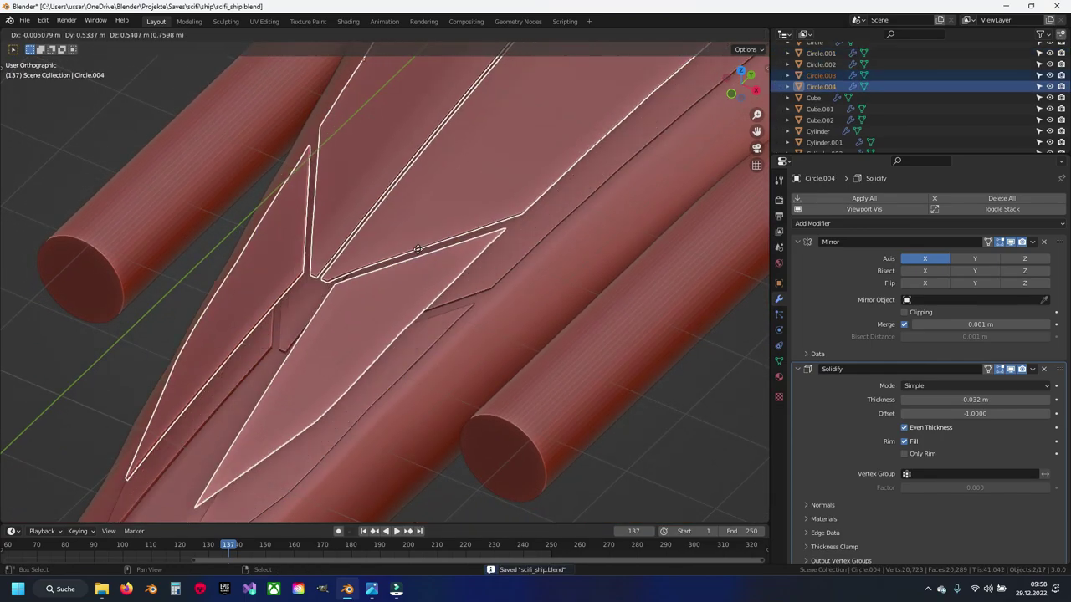
right_click(409, 276)
key("m")
left_click(409, 279)
type("backup")
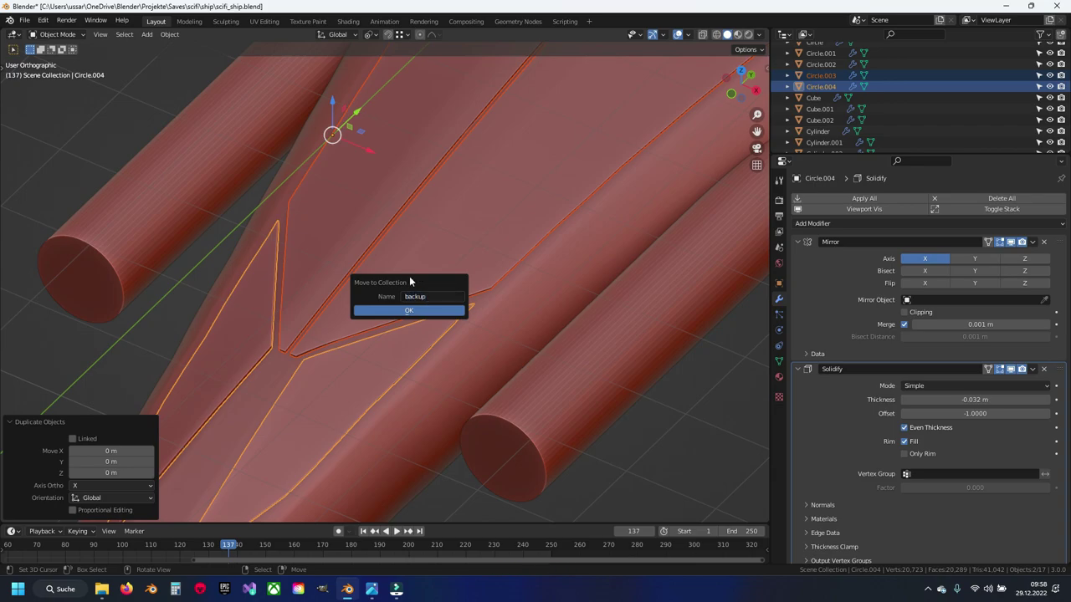
left_click(402, 310)
scroll(823, 91, "up", 2)
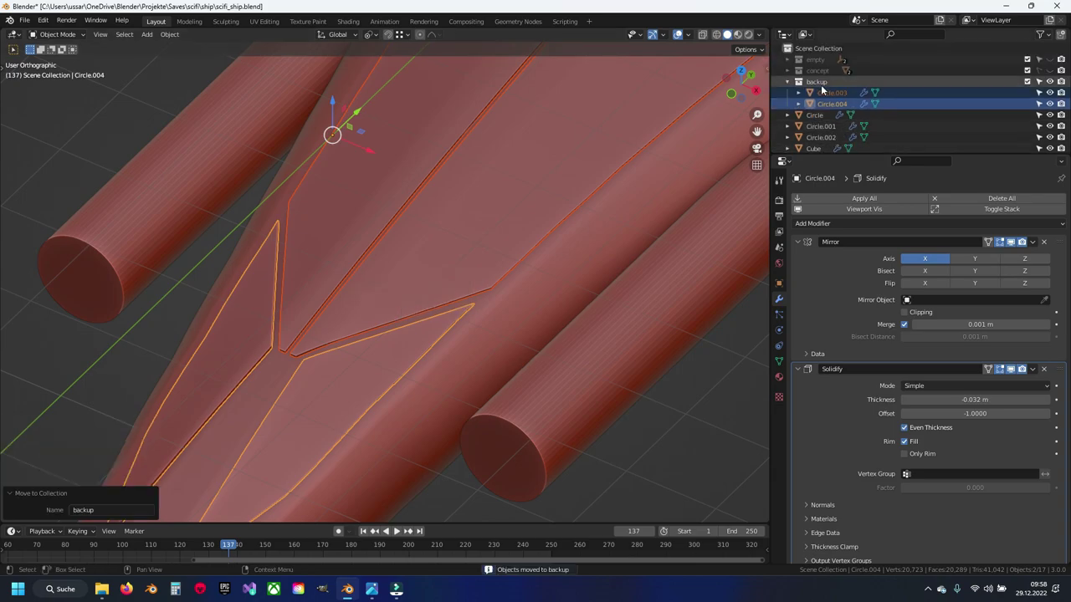
left_click(787, 82)
left_click(1050, 82)
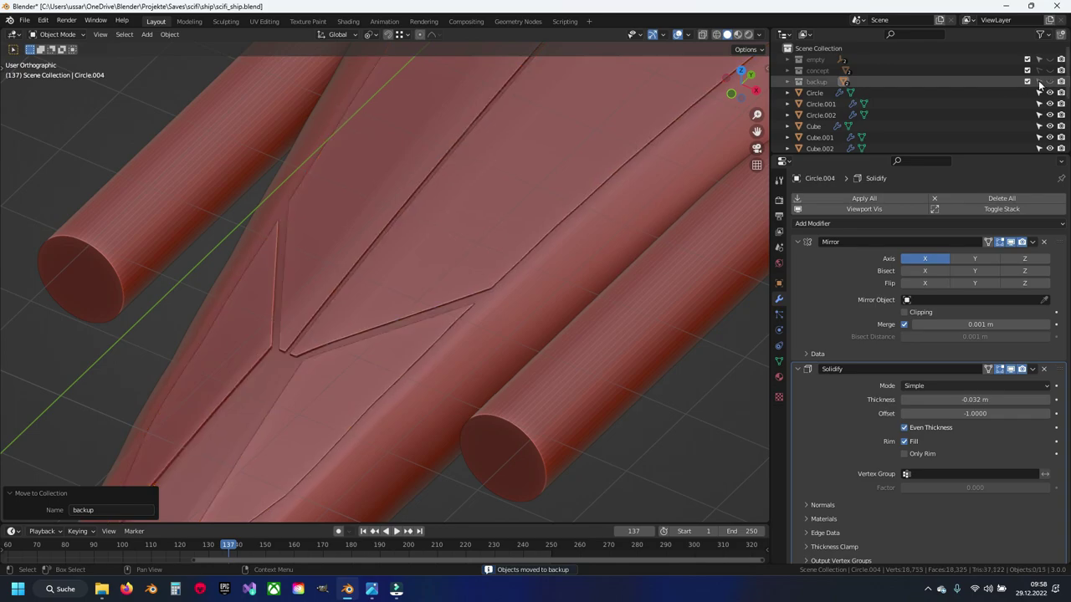
Step: Apply the Solidify modifier on Circle.001
left_click(410, 197)
mouse_move(410, 196)
middle_mouse_down()
mouse_move(458, 215)
mouse_move(423, 237)
mouse_move(507, 313)
mouse_move(466, 310)
middle_mouse_up()
left_click(1019, 382)
Step: In Edit Mode top view, circle-select faces inside the triangular panel
key("Tab")
key("KP_7")
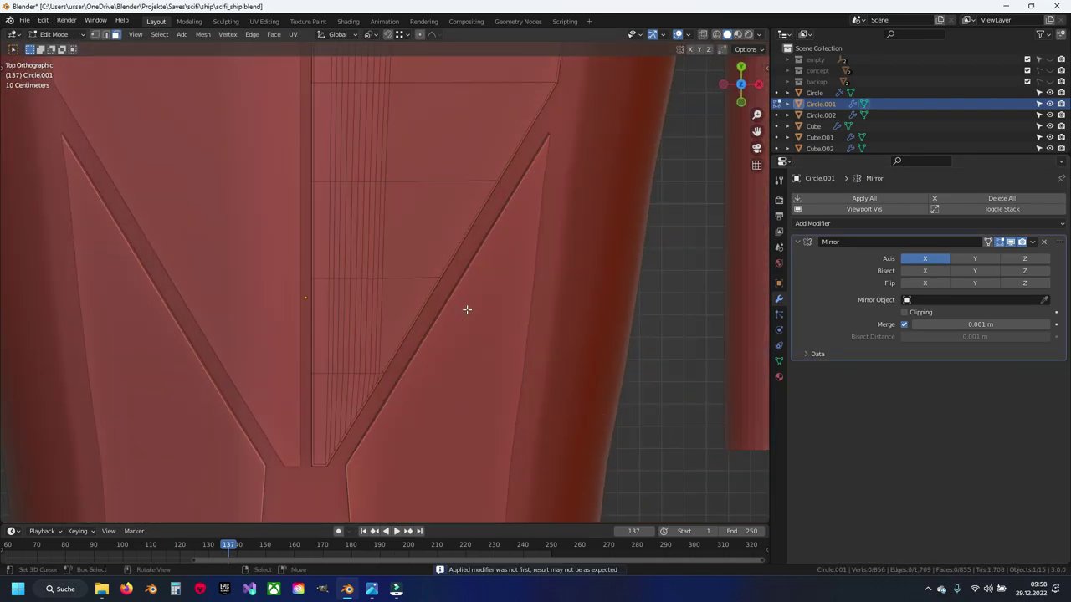
scroll(466, 310, "up", 2)
scroll(492, 284, "up", 2)
key("c")
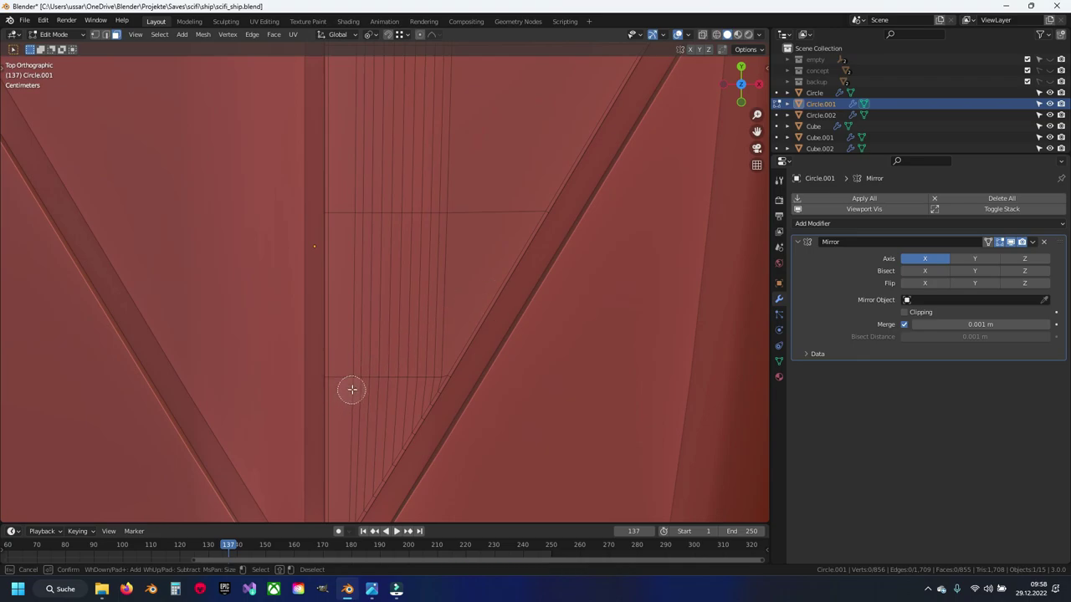
mouse_move(351, 389)
left_mouse_down()
mouse_move(383, 371)
mouse_move(427, 368)
left_mouse_up()
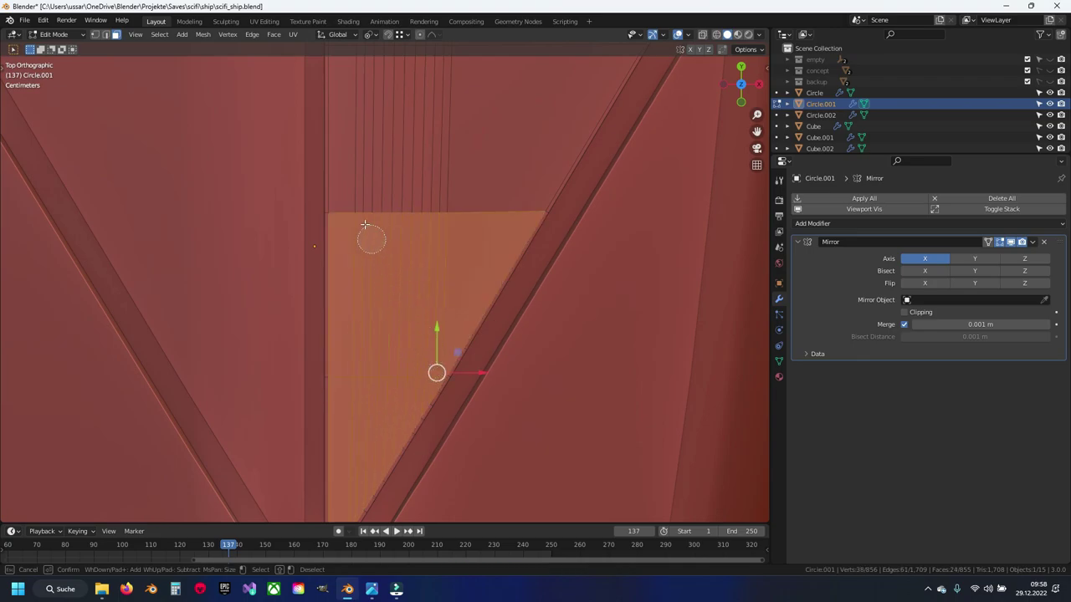
left_click_drag(365, 225, 530, 160)
Step: Extend the face selection over the upper panel and its remaining band
scroll(485, 201, "down", 2)
scroll(397, 292, "up", 1)
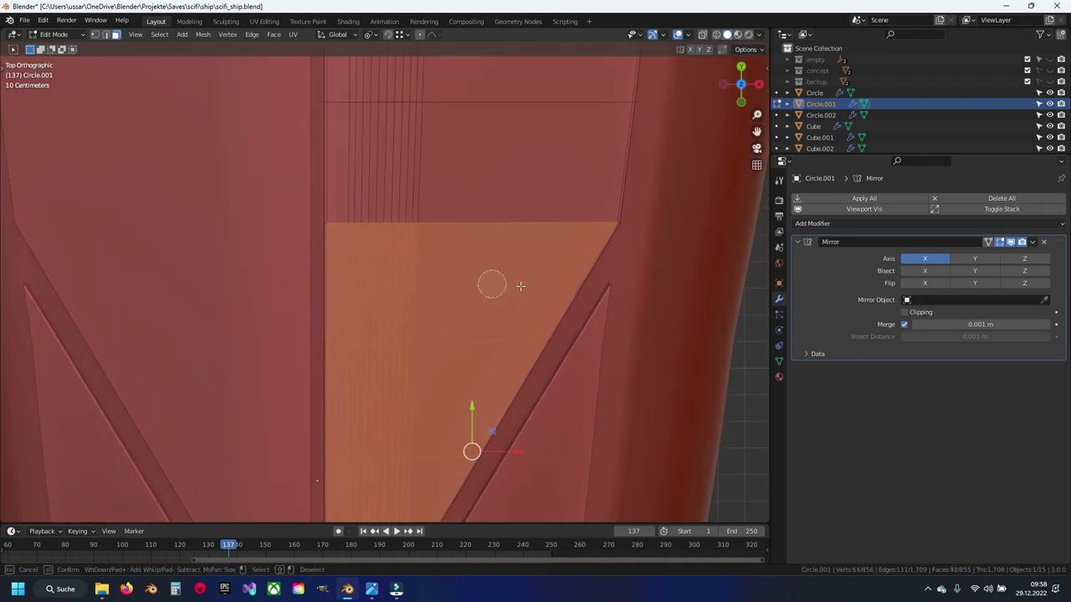
left_click_drag(520, 286, 427, 181)
scroll(423, 106, "up", 1)
mouse_move(377, 289)
left_mouse_down()
mouse_move(459, 223)
mouse_move(363, 148)
mouse_move(450, 119)
left_mouse_up()
scroll(449, 119, "up", 1)
key("c")
left_click_drag(430, 280, 503, 242)
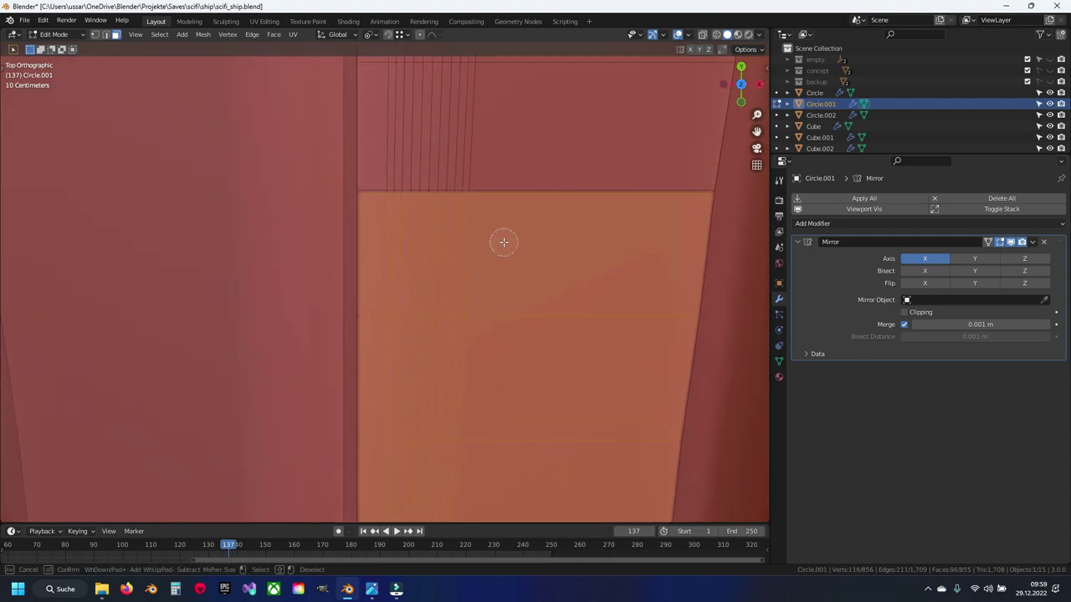
Step: Clear the faces and select the edge loop along the triangular ledge rim
mouse_move(587, 356)
middle_mouse_down()
mouse_move(526, 318)
mouse_move(542, 306)
middle_mouse_up()
key("alt+a")
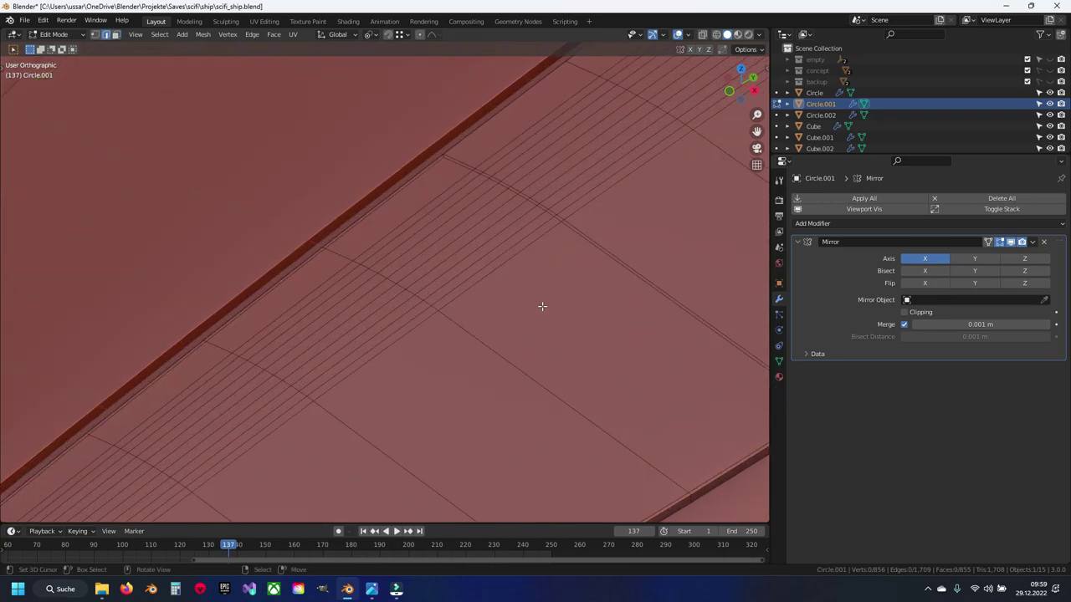
scroll(565, 265, "down", 1)
left_click(394, 219, "alt")
middle_click_drag(409, 361, 507, 204, "shift")
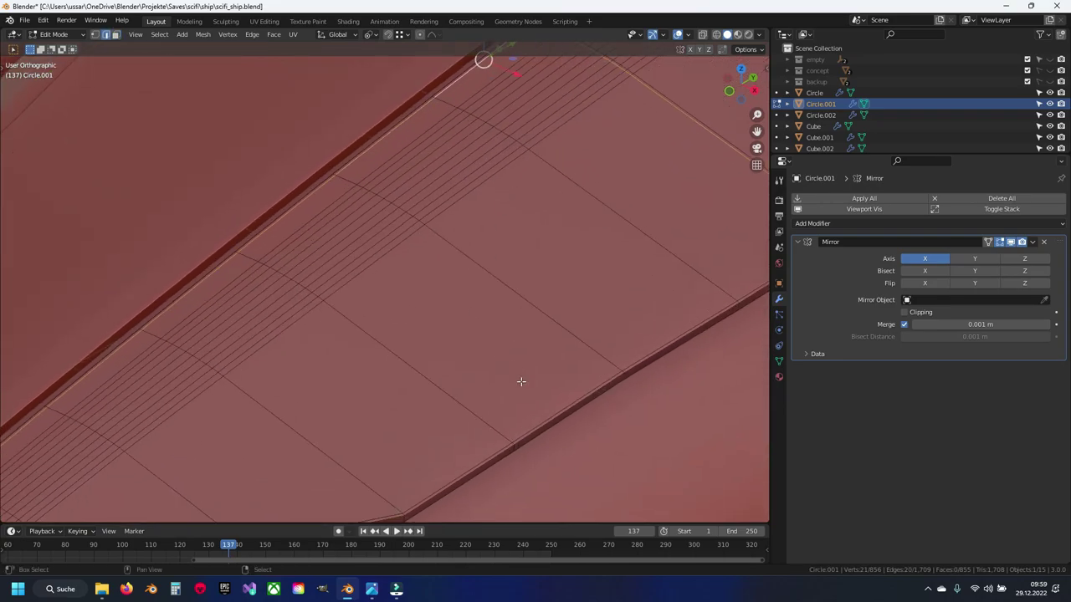
left_click(521, 377, "alt")
mouse_move(354, 413)
middle_mouse_down()
mouse_move(484, 278)
mouse_move(502, 302)
mouse_move(484, 303)
middle_mouse_up()
Step: Try Plating Generator's Add Panel Lines on the selected edges, then undo it
right_click(477, 478)
mouse_move(452, 561)
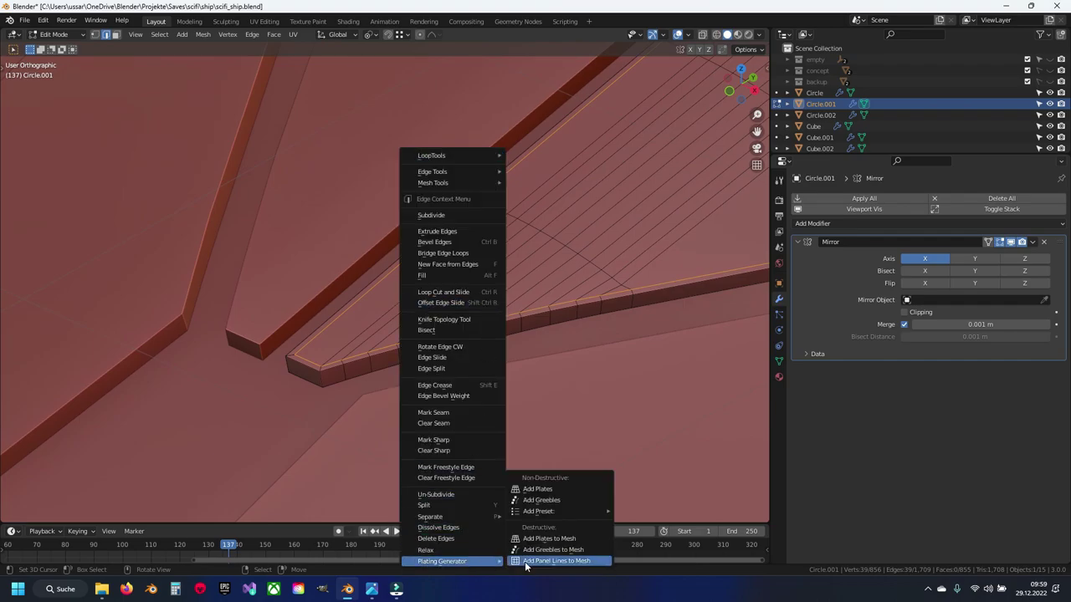
left_click(526, 532)
scroll(446, 374, "up", 3)
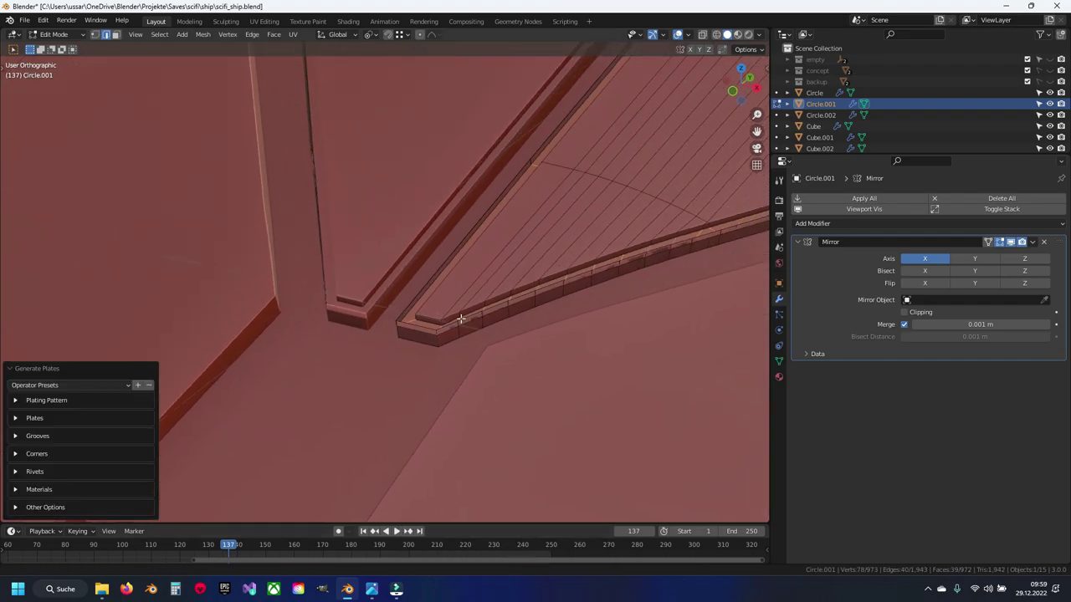
middle_click_drag(463, 365, 452, 332)
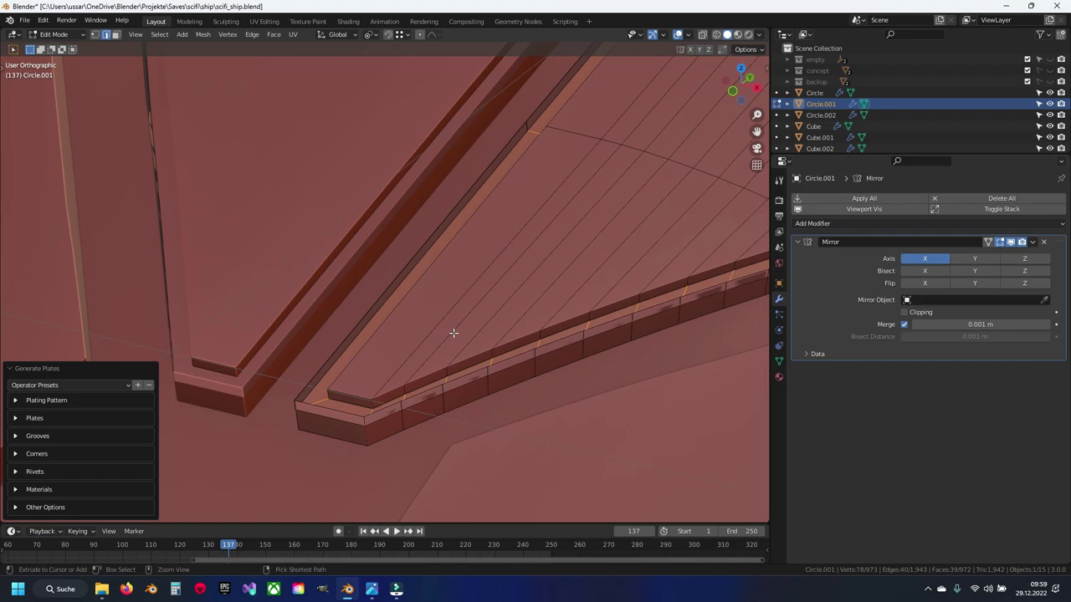
key("ctrl+z")
Step: Change the pivot point for scaling, test-scaling the edges and cancelling each time
middle_click_drag(568, 339, 526, 330)
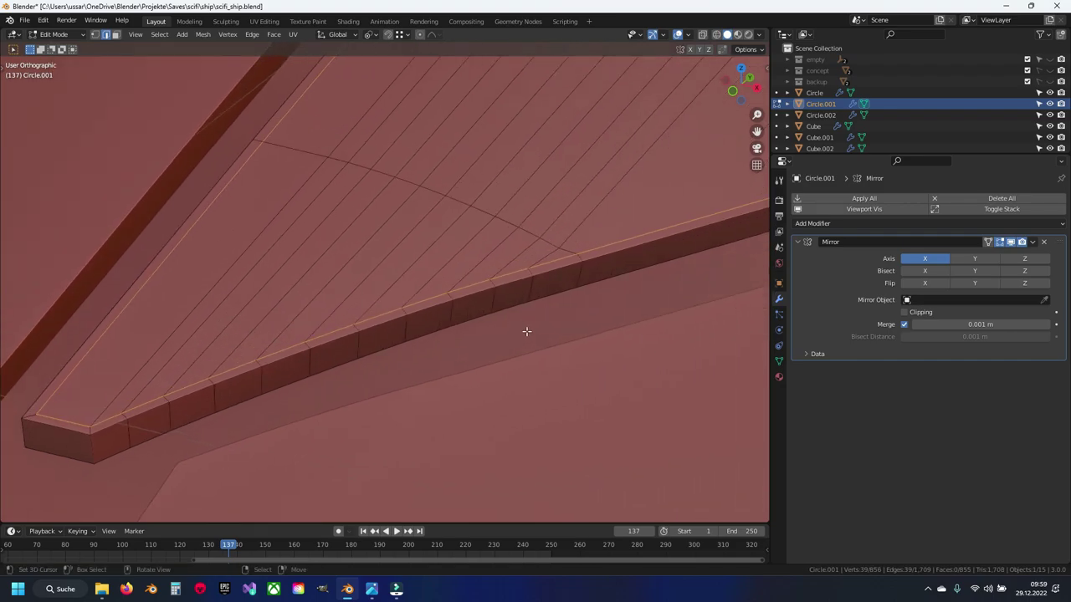
key("s")
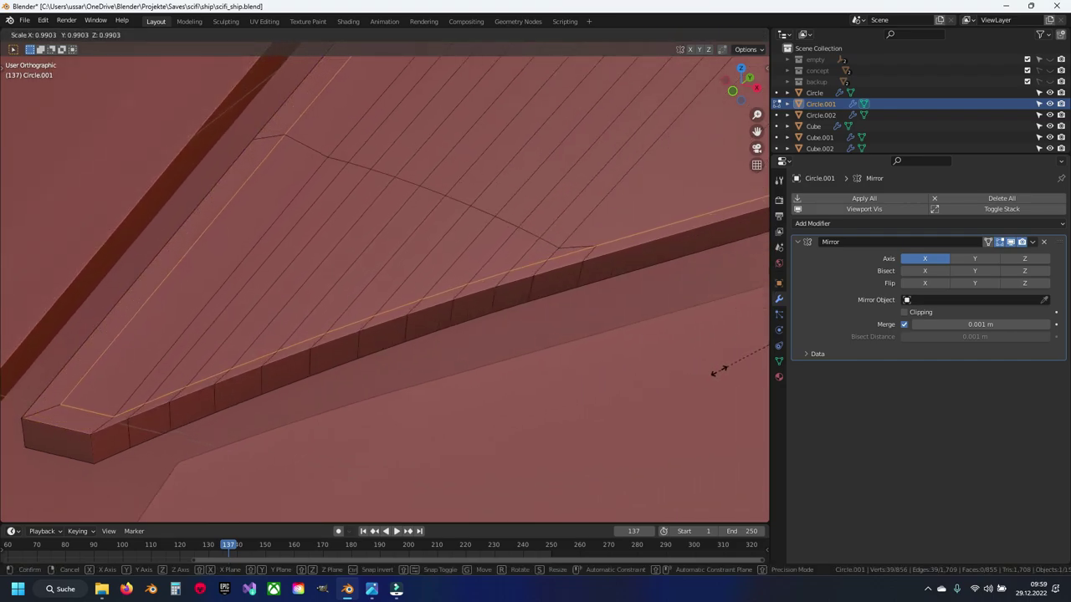
key("Escape")
left_click(376, 35)
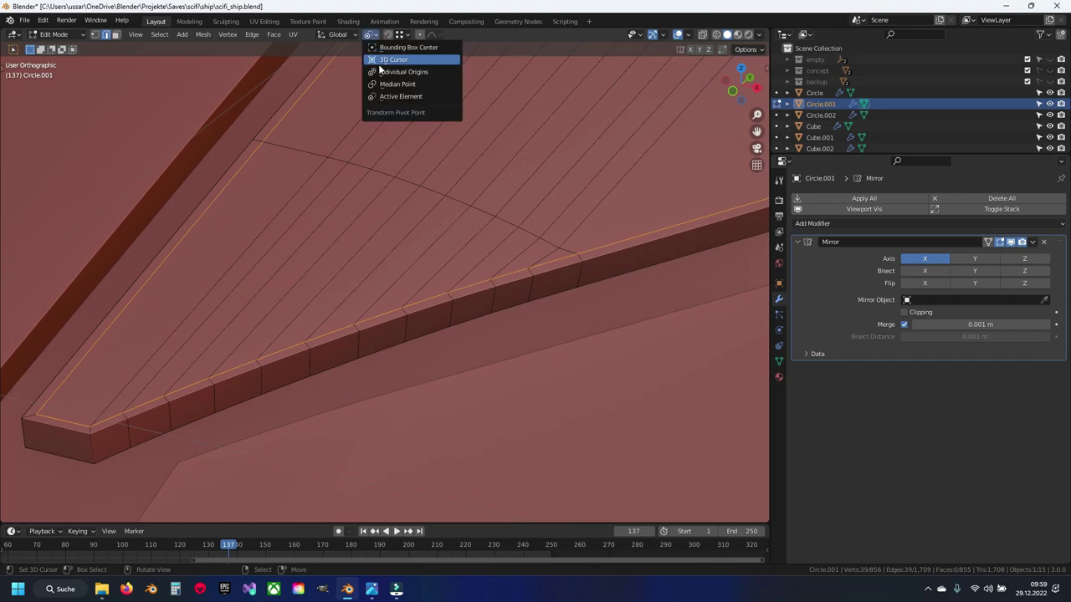
left_click(402, 61)
key("s")
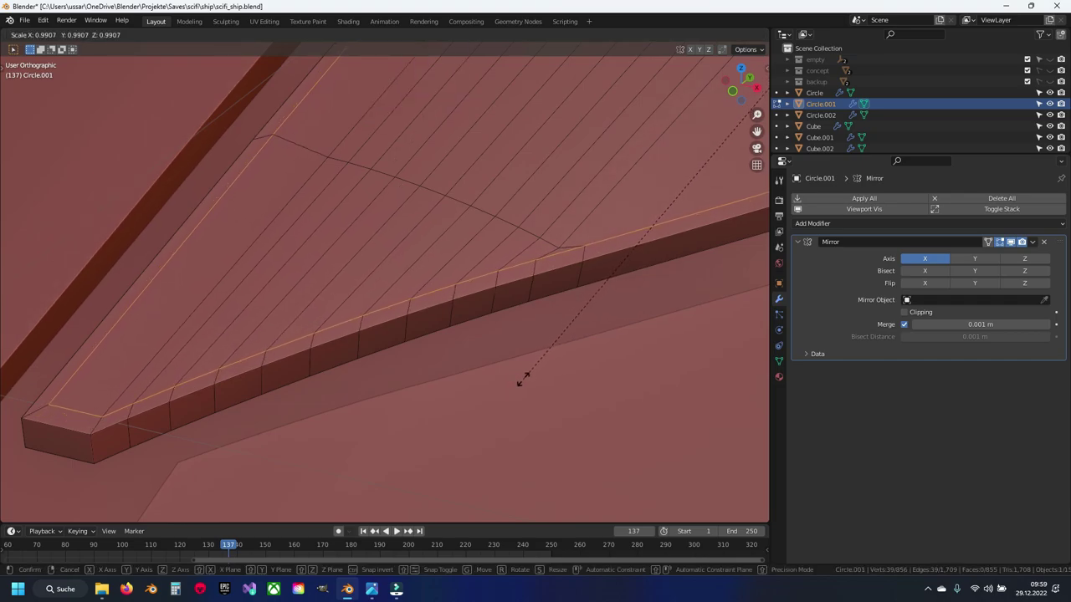
key("Escape")
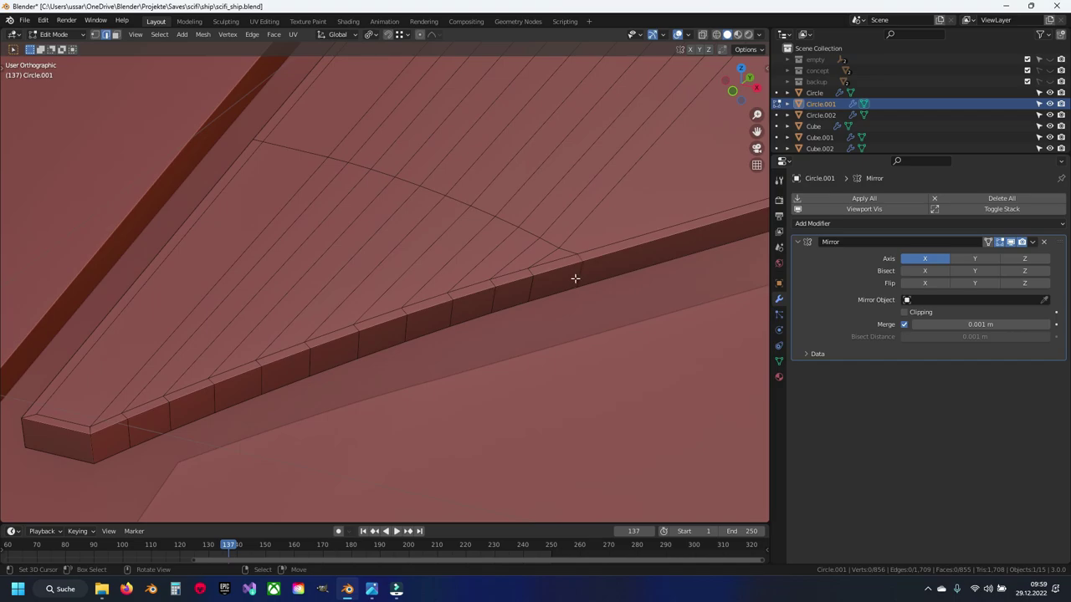
Step: Dissolve the curved edge loop crossing the wing panel's striped faces
left_click(528, 232, "alt")
key("x")
left_click(528, 308)
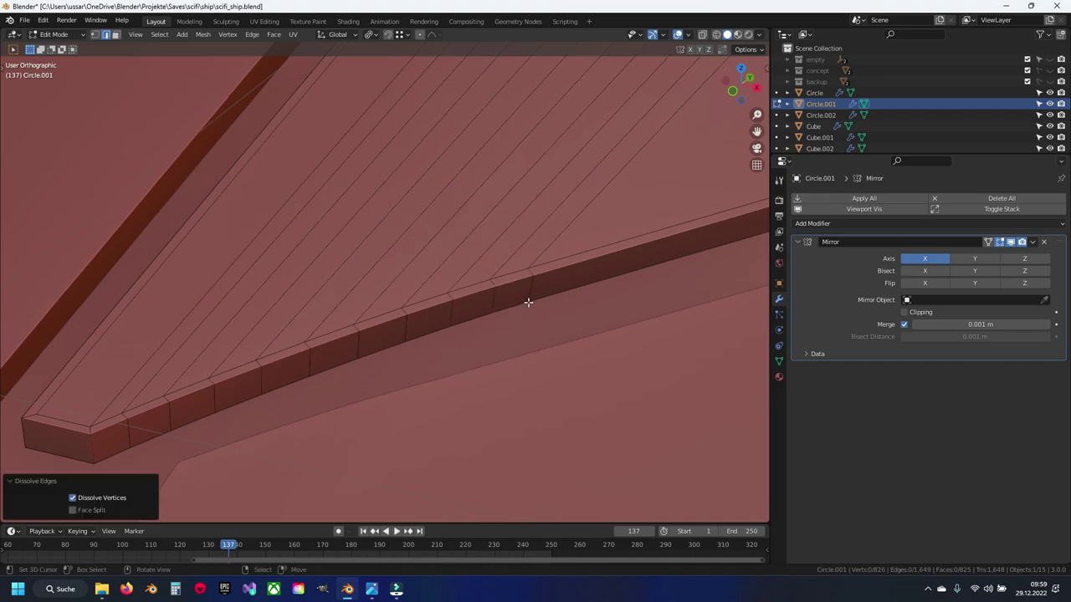
Step: Select the edge loop along the rail and orbit around to view it
left_click(511, 271, "alt")
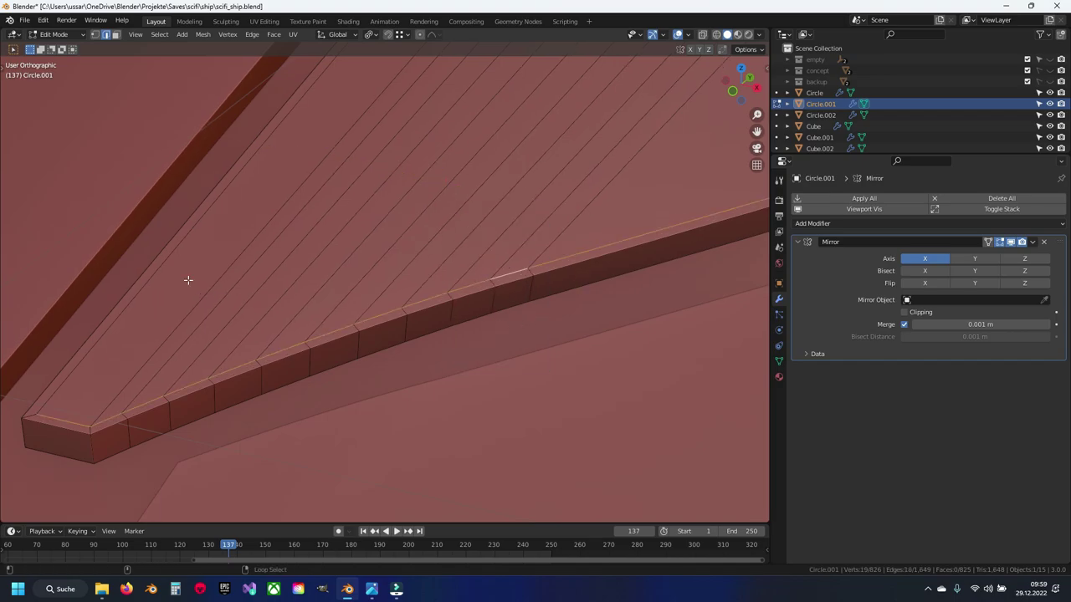
scroll(466, 198, "down", 3)
mouse_move(466, 198)
middle_mouse_down()
mouse_move(521, 189)
mouse_move(557, 198)
middle_mouse_up()
scroll(507, 306, "up", 3)
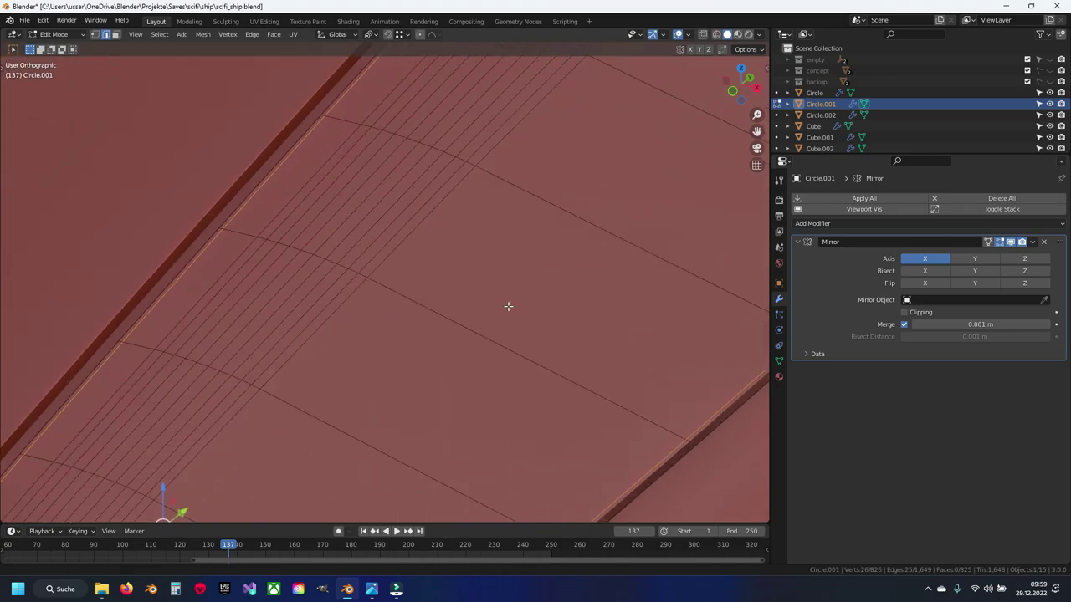
middle_click_drag(508, 306, 395, 402)
scroll(362, 368, "down", 3)
middle_click_drag(289, 407, 318, 382)
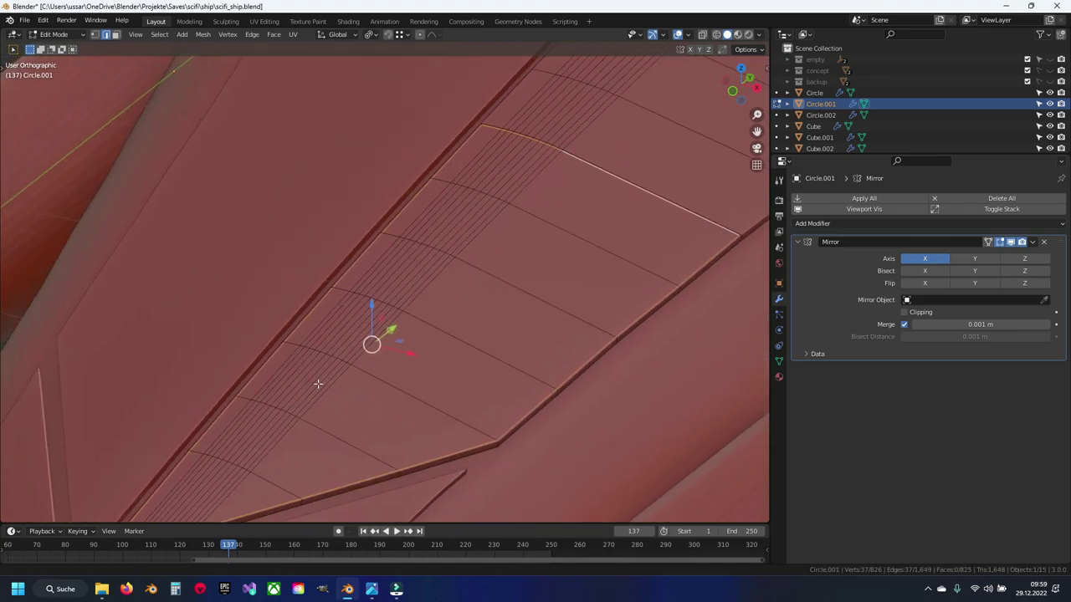
scroll(318, 382, "up", 3)
mouse_move(392, 399)
middle_mouse_down()
mouse_move(634, 360)
mouse_move(690, 409)
middle_mouse_up()
Step: Shrink the rail edge loop slightly inward
key("s")
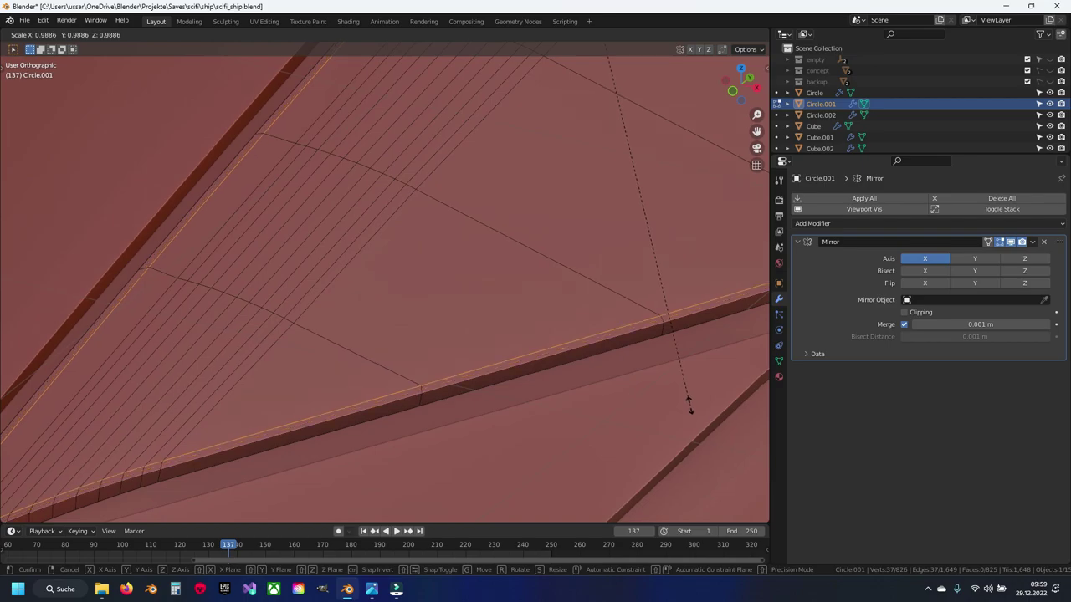
left_click(685, 408)
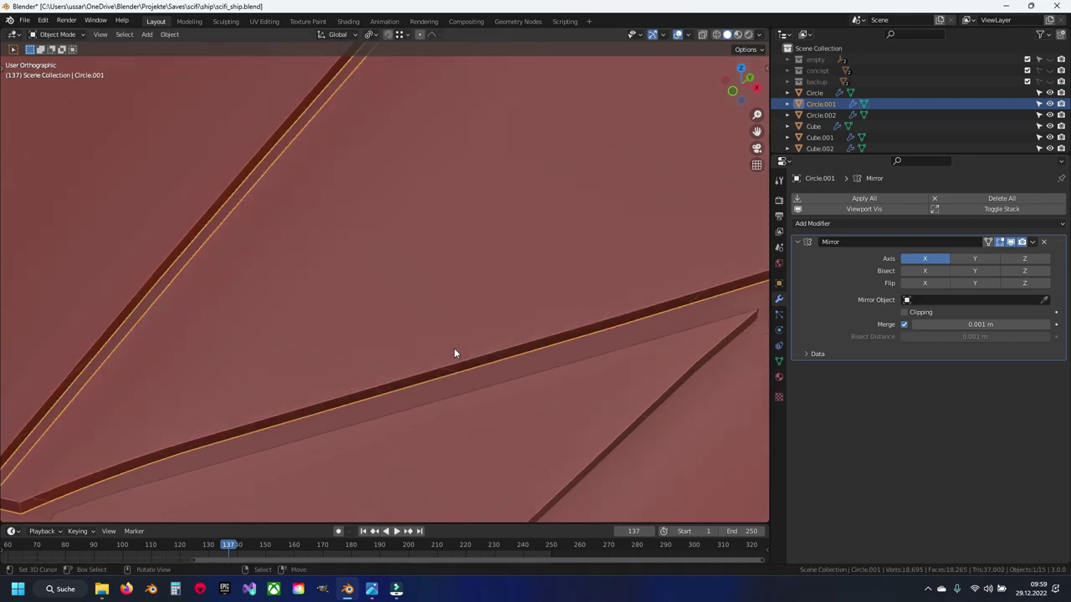
scroll(452, 362, "down", 2)
mouse_move(449, 380)
middle_mouse_down()
mouse_move(372, 380)
mouse_move(447, 342)
middle_mouse_up()
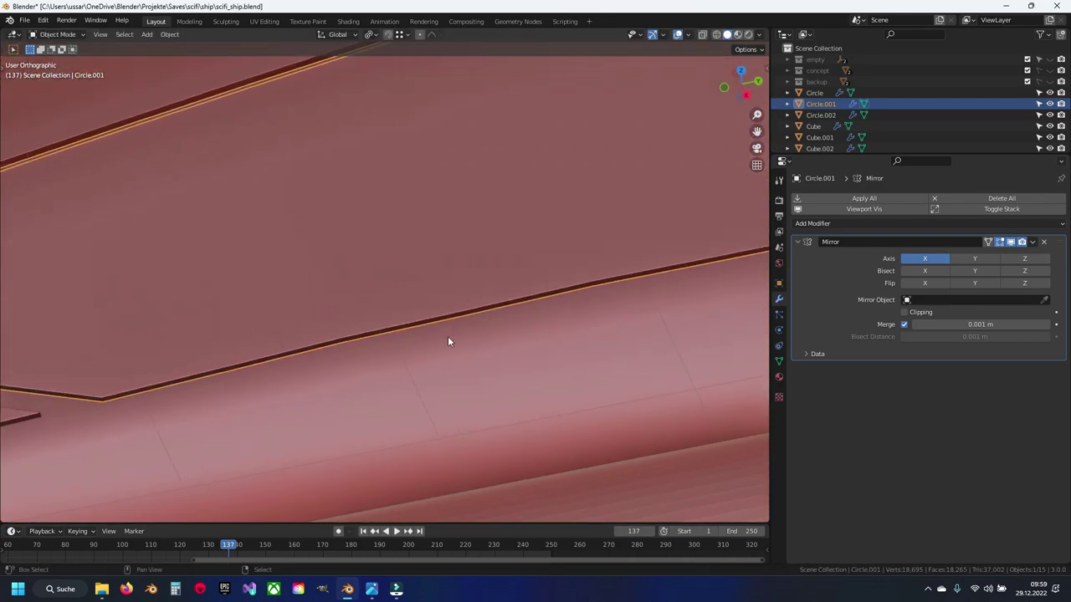
Step: Add greebles along the rail edges with Plating Generator, then return to Object Mode
key("Tab")
mouse_move(533, 338)
middle_mouse_down()
mouse_move(447, 322)
mouse_move(335, 332)
mouse_move(359, 373)
mouse_move(469, 235)
middle_mouse_up()
right_click(469, 231)
mouse_move(435, 433)
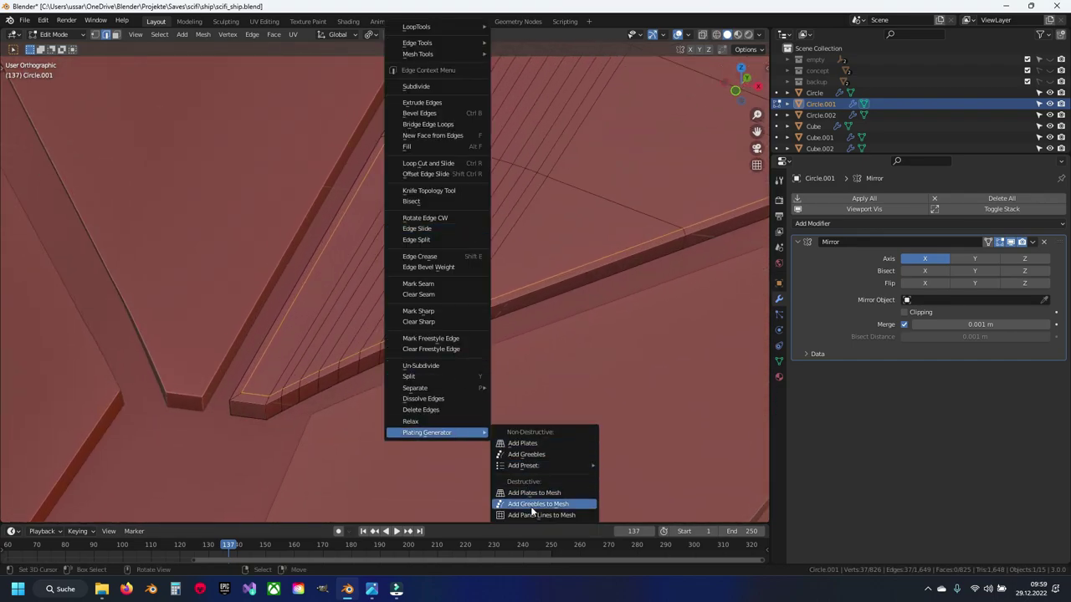
left_click(532, 505)
mouse_move(535, 509)
middle_mouse_down()
mouse_move(466, 292)
mouse_move(509, 200)
mouse_move(421, 363)
mouse_move(409, 340)
mouse_move(373, 368)
mouse_move(488, 296)
mouse_move(560, 284)
mouse_move(555, 317)
middle_mouse_up()
key("Tab")
Step: Check the grooved fuselage from the top view, zooming in and out
scroll(467, 277, "up", 2)
scroll(457, 279, "up", 1)
scroll(457, 281, "up", 3)
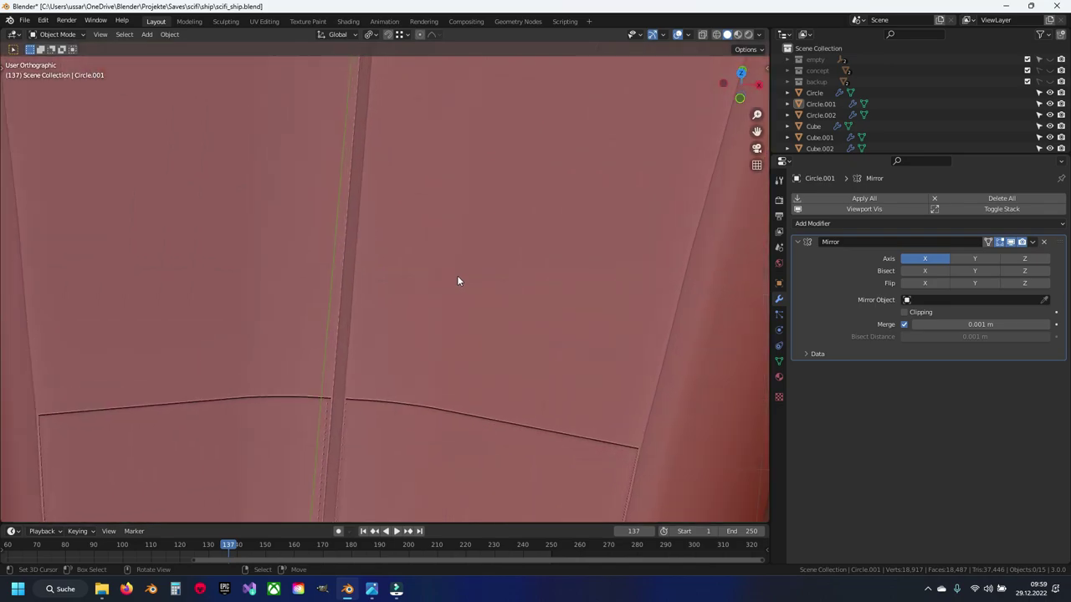
mouse_move(457, 281)
middle_mouse_down()
mouse_move(410, 309)
mouse_move(461, 269)
middle_mouse_up()
key("KP_7")
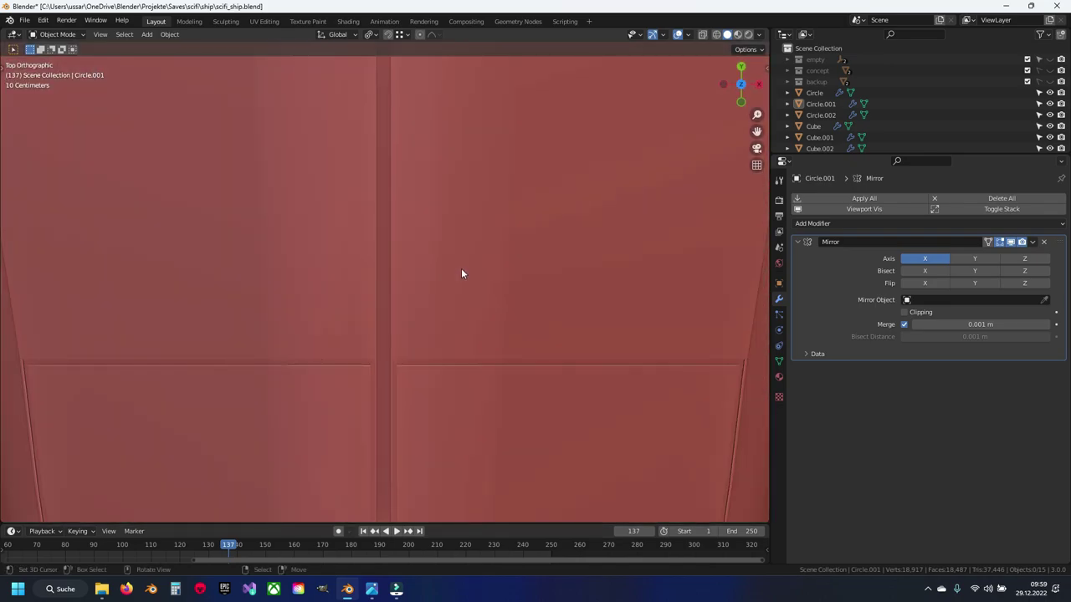
scroll(459, 266, "down", 4)
scroll(465, 264, "down", 1)
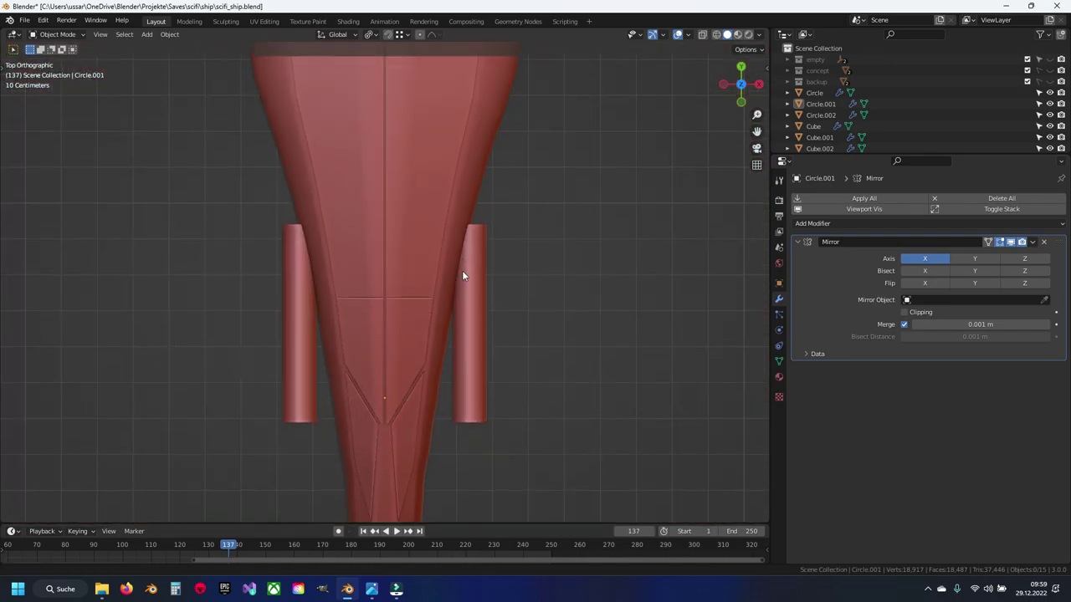
scroll(463, 275, "up", 2)
scroll(449, 276, "up", 2, "shift")
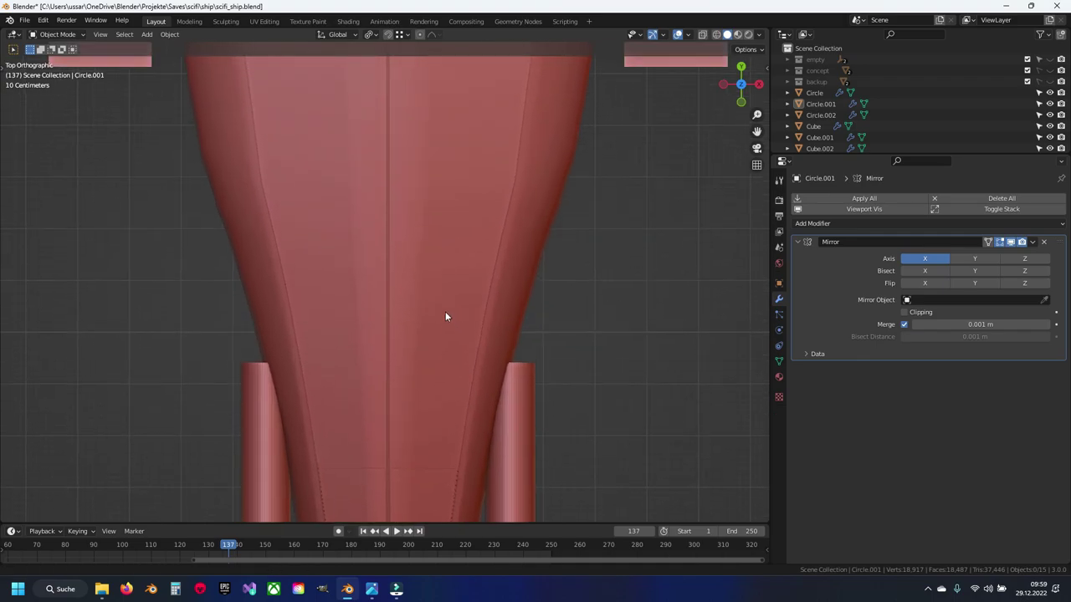
scroll(440, 292, "down", 1, "shift")
scroll(431, 288, "up", 1, "shift")
scroll(392, 266, "down", 2)
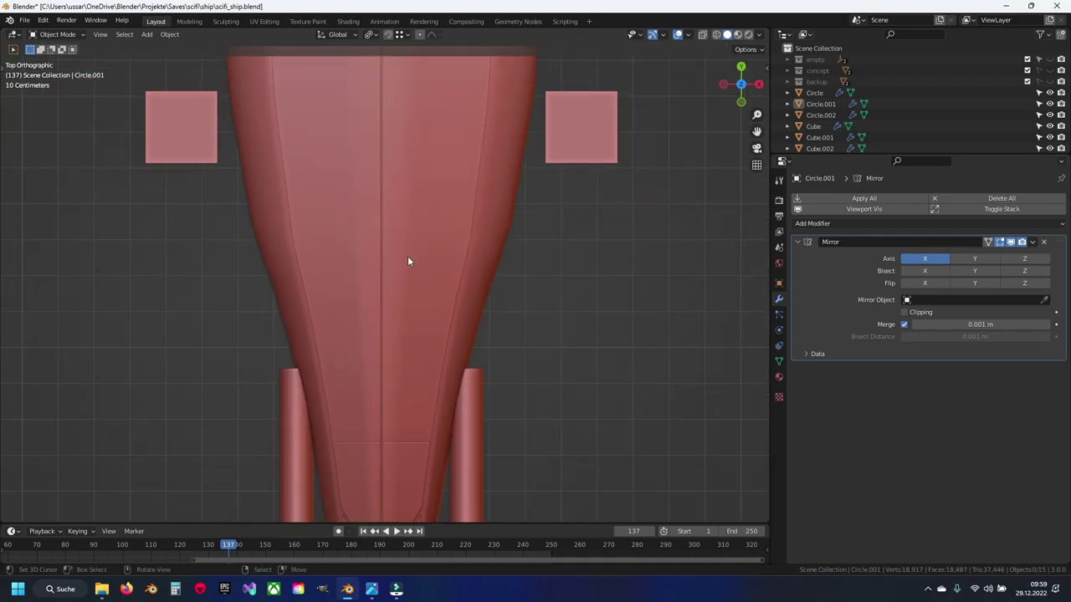
scroll(408, 259, "up", 2, "shift")
scroll(405, 296, "down", 1, "shift")
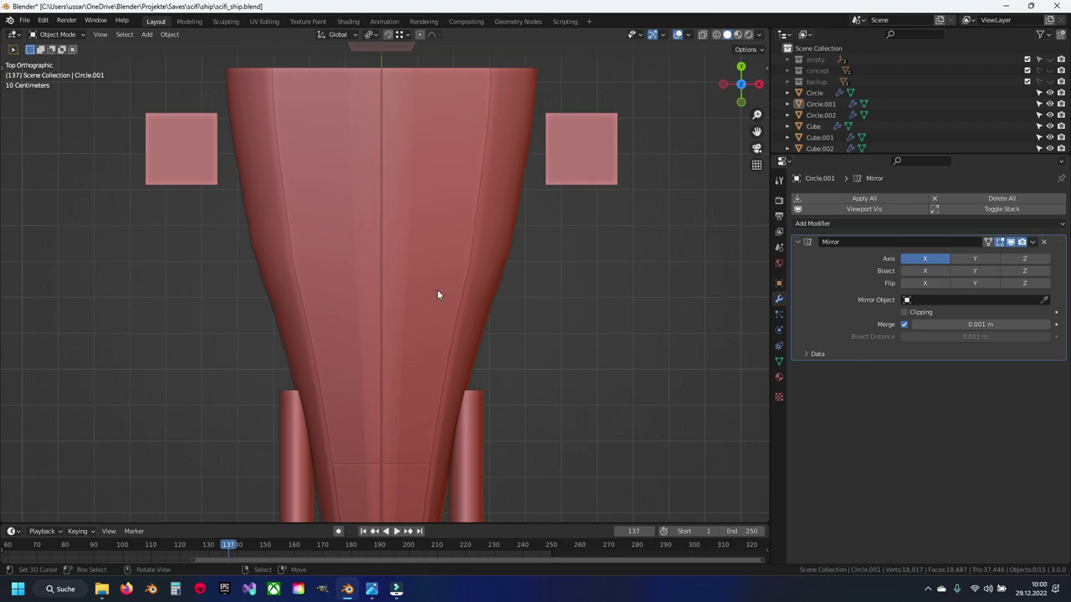
Step: Select the hull, enter Edit Mode, and save the blend file
scroll(425, 386, "down", 2, "shift")
scroll(427, 351, "up", 4)
left_click(508, 307)
key("Tab")
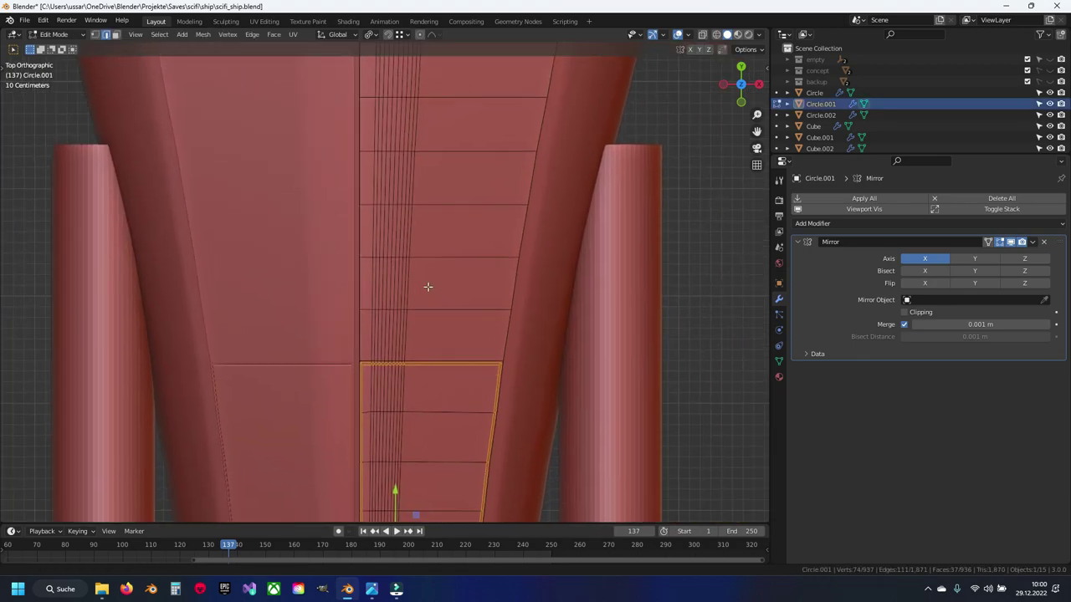
key("ctrl+s")
scroll(363, 315, "up", 2)
Step: Add a centred loop cut across the face and generate panel lines along the new edge path
key("ctrl+r")
left_click(373, 314)
right_click(373, 317)
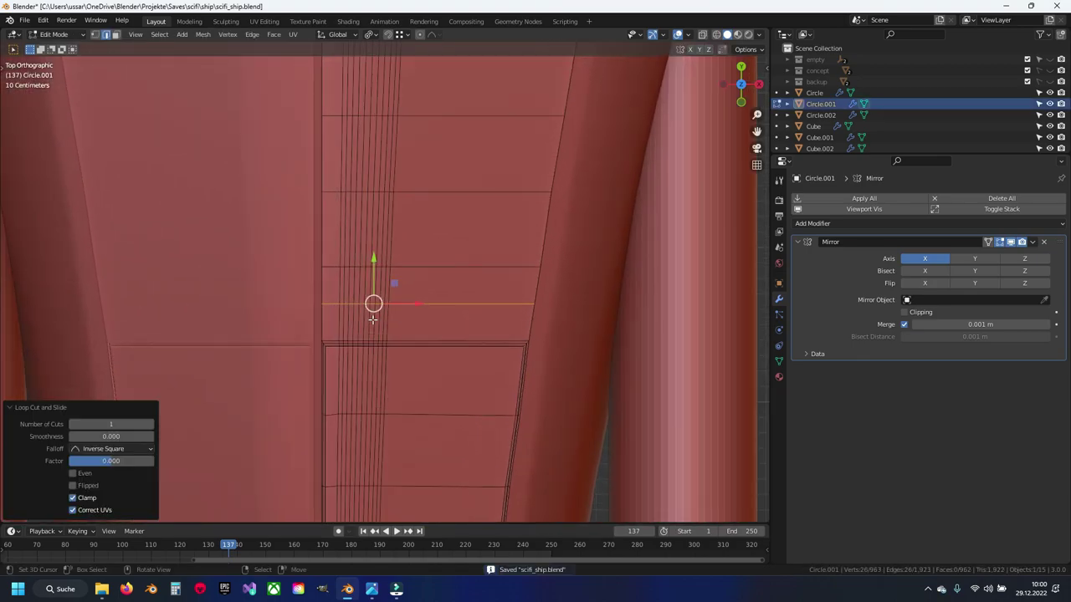
scroll(373, 319, "up", 1)
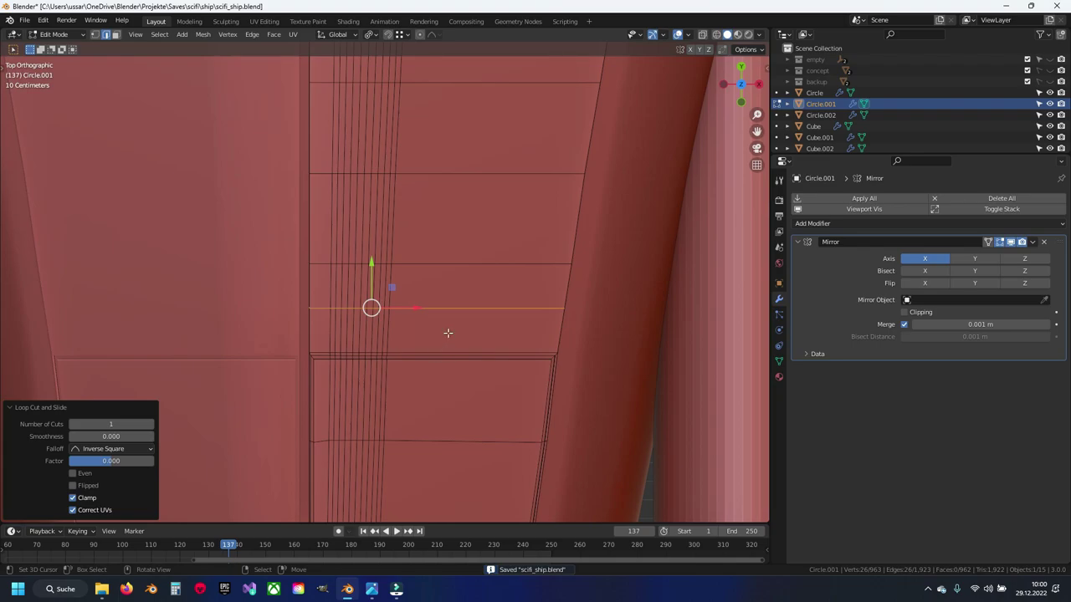
left_click(434, 312)
left_click(333, 311, "ctrl")
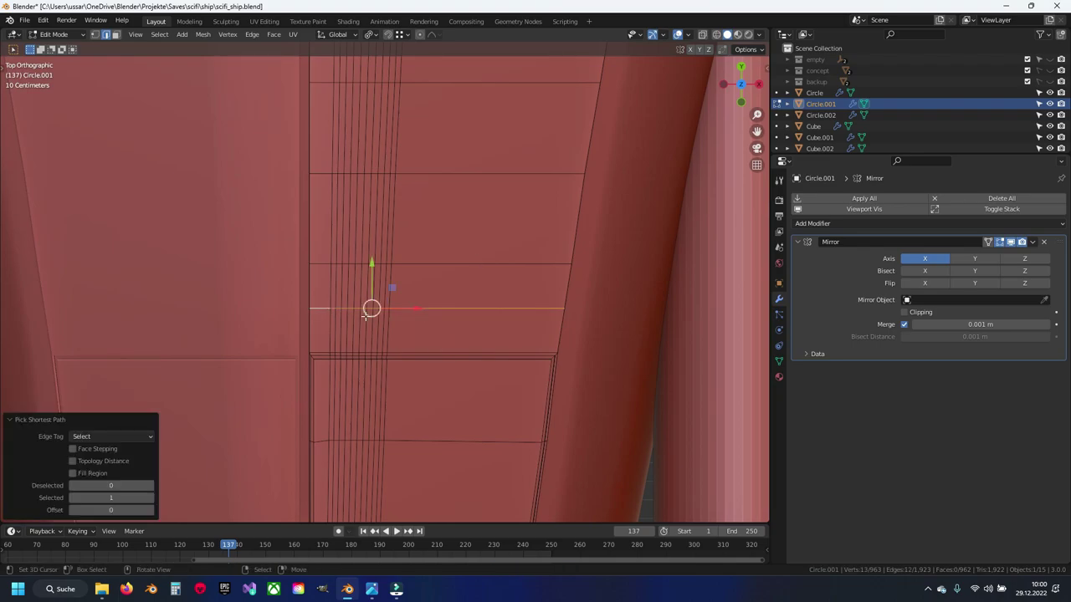
right_click(524, 348)
mouse_move(489, 433)
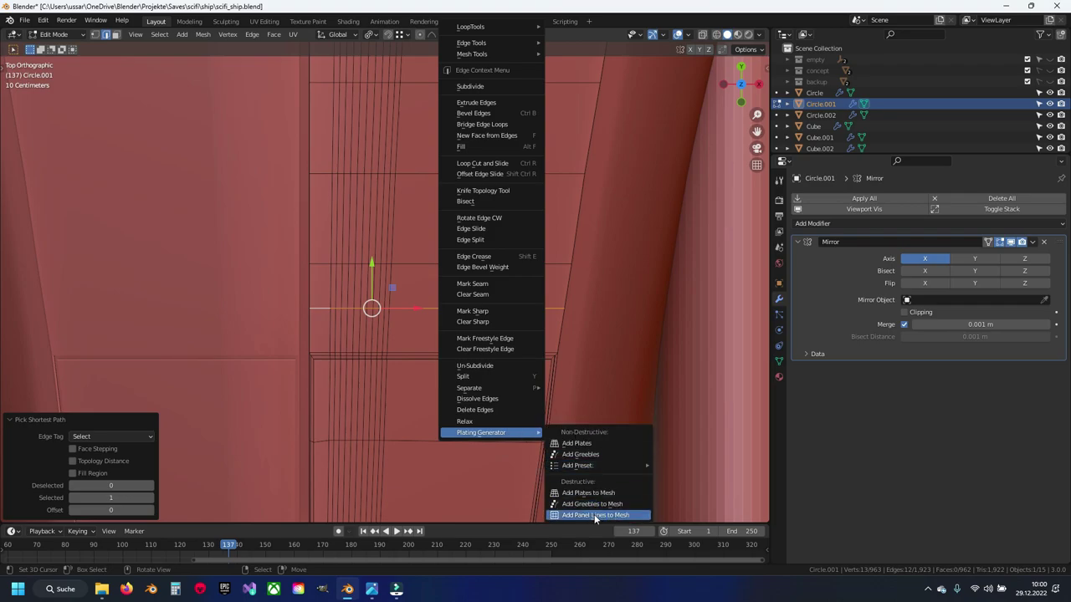
left_click(595, 515)
Step: Undo the last change and delete the faces at the groove corner
middle_click_drag(514, 399, 456, 321)
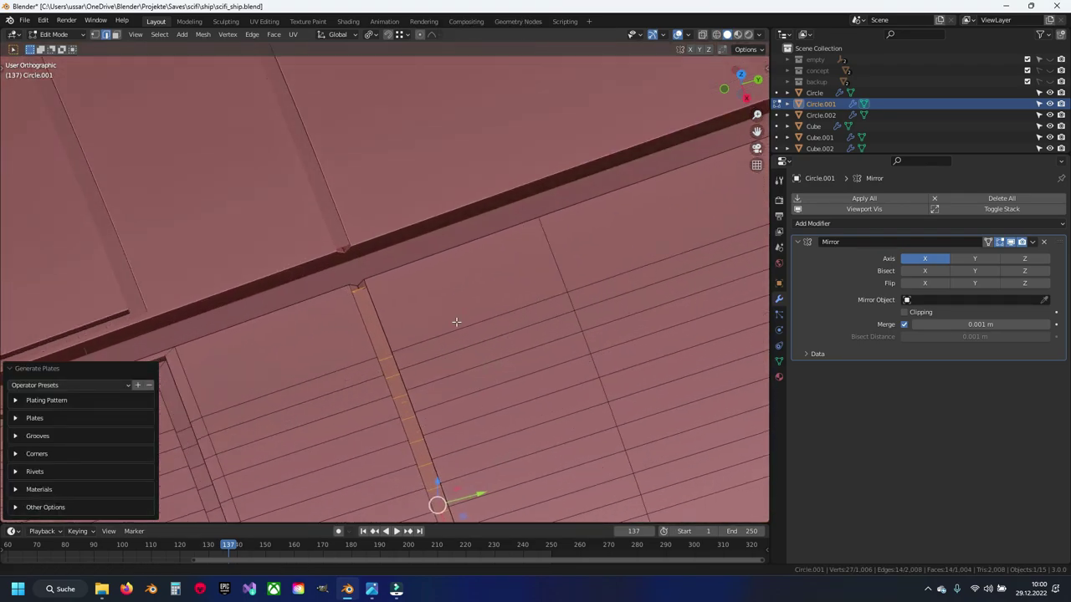
key("ctrl+z")
scroll(399, 311, "up", 2)
key("3")
middle_click_drag(373, 304, 373, 307)
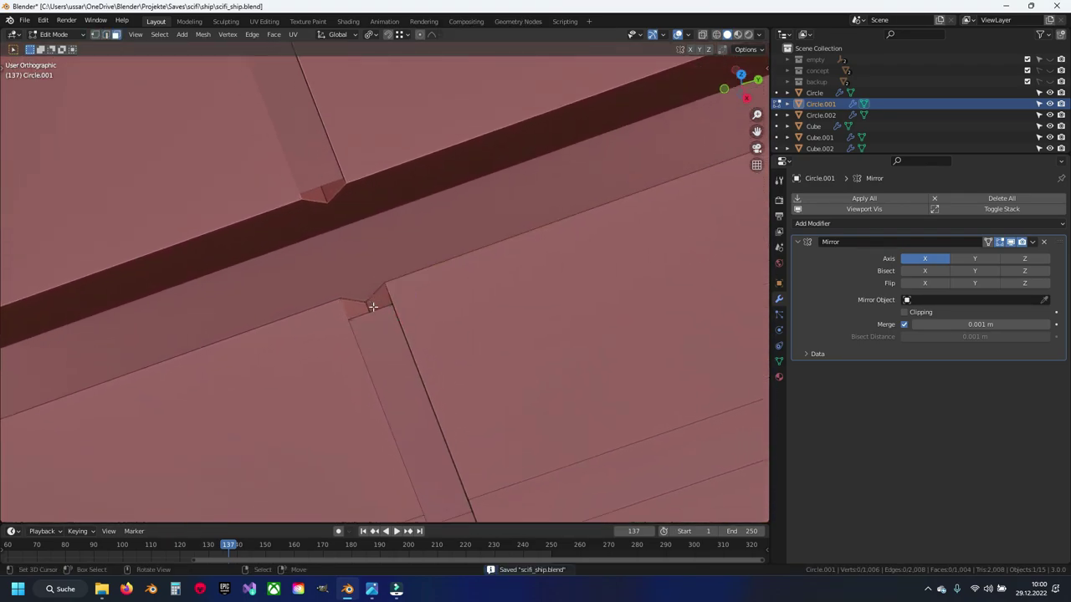
key("x")
left_click(362, 288)
Step: Bevel the corner edge and reposition a single vertex at the junction
mouse_move(349, 254)
middle_mouse_down()
mouse_move(418, 273)
mouse_move(423, 301)
mouse_move(407, 292)
mouse_move(417, 337)
middle_mouse_up()
mouse_move(440, 285)
middle_mouse_down()
mouse_move(360, 296)
mouse_move(430, 294)
mouse_move(412, 387)
middle_mouse_up()
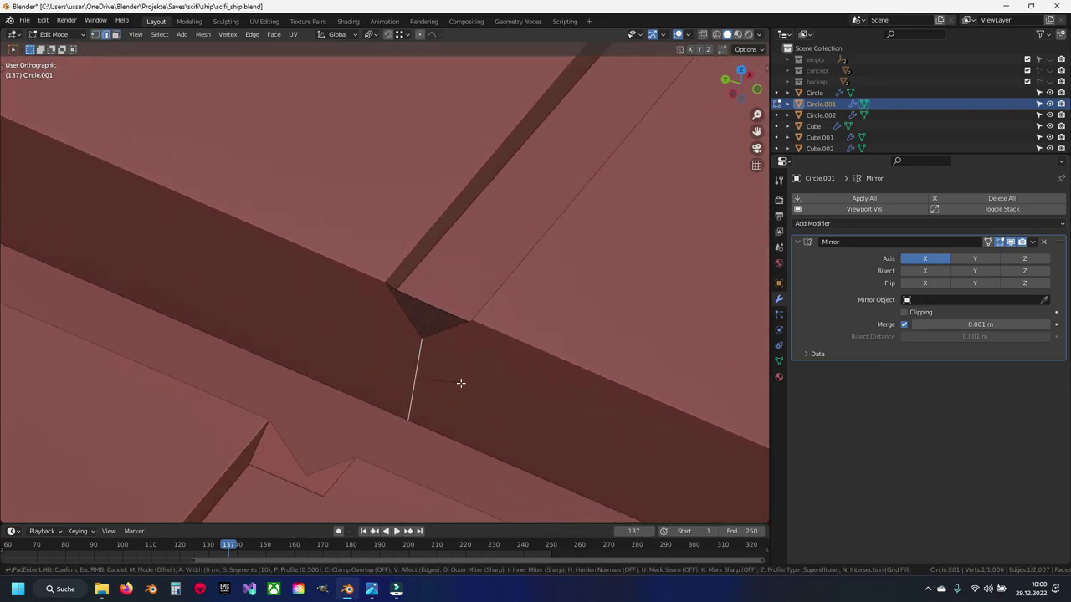
scroll(522, 426, "down", 6)
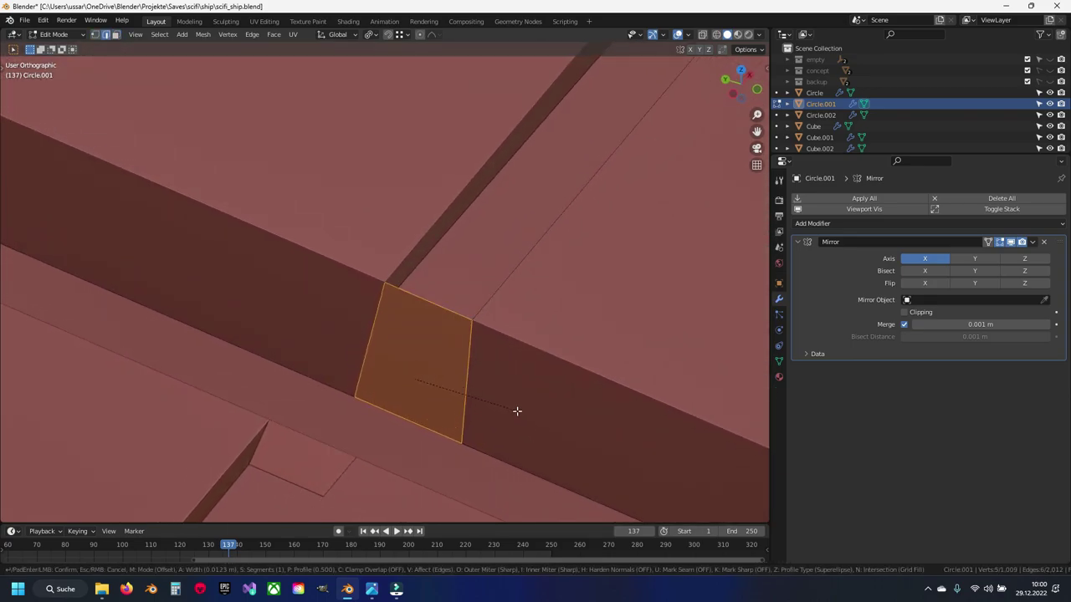
left_click(513, 408)
mouse_move(441, 306)
middle_mouse_down()
mouse_move(384, 286)
mouse_move(409, 298)
middle_mouse_up()
left_click(384, 286)
key("g")
left_click(385, 286)
Step: Add a centred loop cut across the groove, raise a vertex along Z, and delete a stray edge
key("ctrl+r")
left_click(382, 301)
right_click(382, 301)
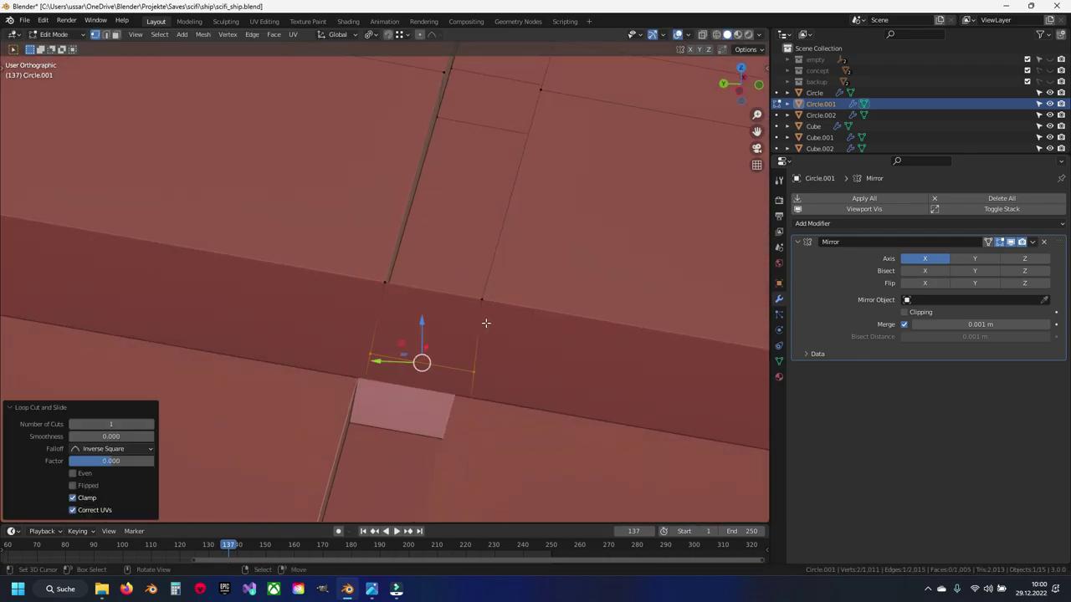
mouse_move(485, 323)
middle_mouse_down()
mouse_move(328, 339)
mouse_move(405, 326)
middle_mouse_up()
key("g")
key("z")
left_click(368, 334)
key("x")
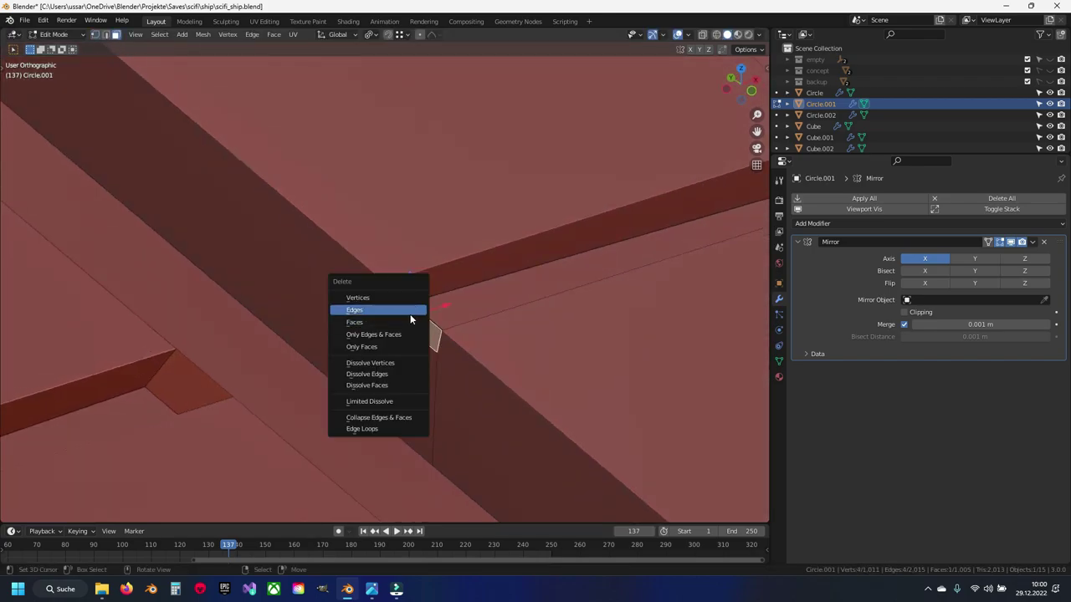
left_click(411, 313)
Step: Move two junction vertices into place and merge the whole mesh by distance
key("g")
left_click(376, 299)
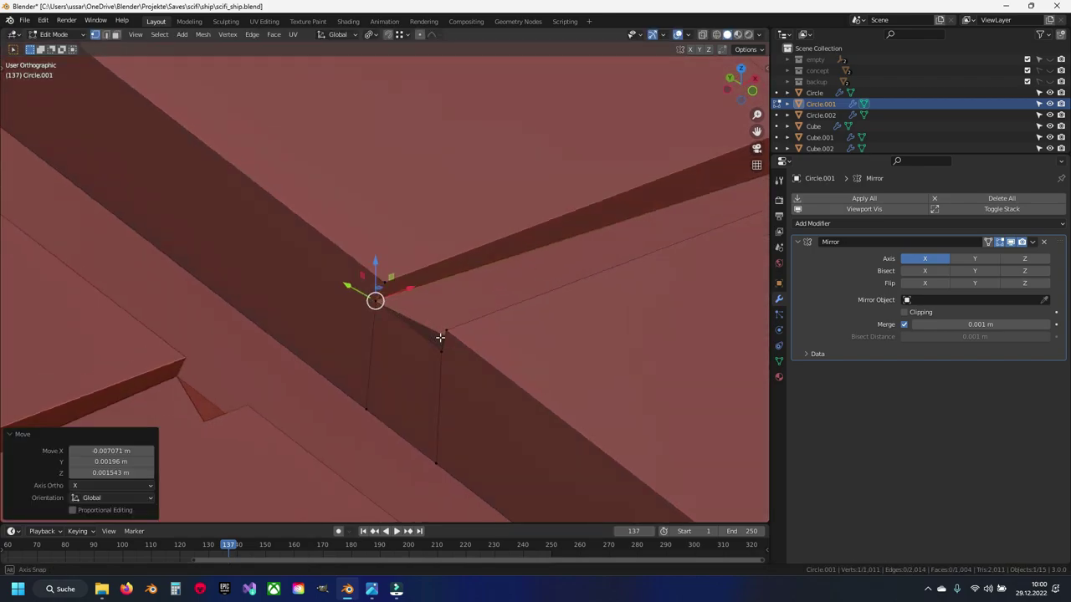
mouse_move(440, 335)
middle_mouse_down()
mouse_move(456, 318)
mouse_move(430, 299)
mouse_move(466, 294)
mouse_move(377, 310)
mouse_move(207, 257)
mouse_move(166, 259)
mouse_move(277, 259)
mouse_move(410, 299)
mouse_move(403, 303)
middle_mouse_up()
key("g")
left_click(469, 310)
key("a")
key("m")
left_click(449, 284)
Step: Close the notch by sliding one vertex and merging another into its neighbour
key("Tab")
key("Tab")
left_click(403, 303)
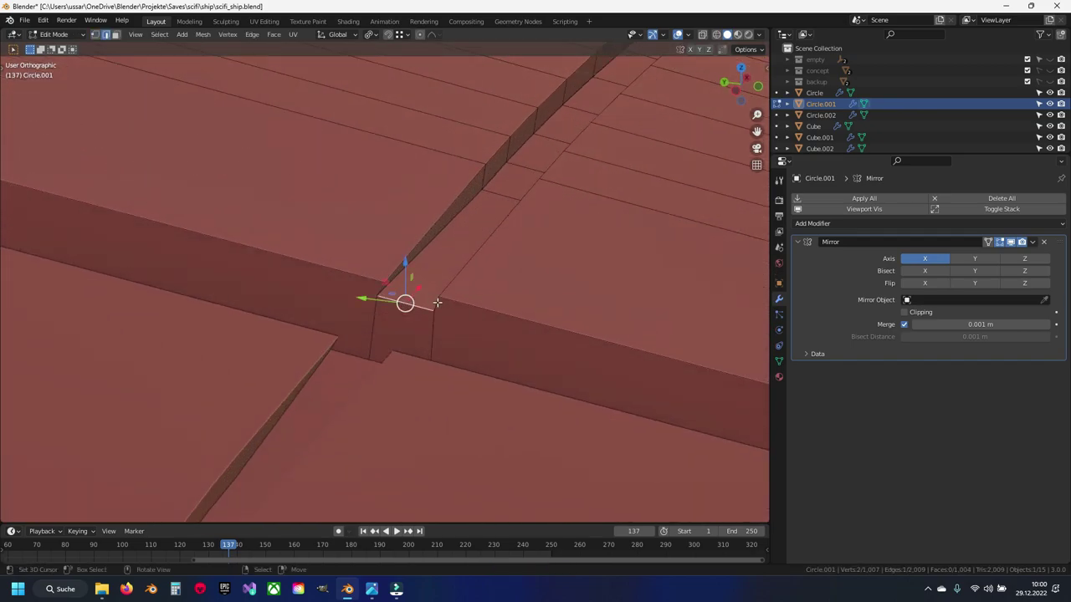
key("g")
key("g")
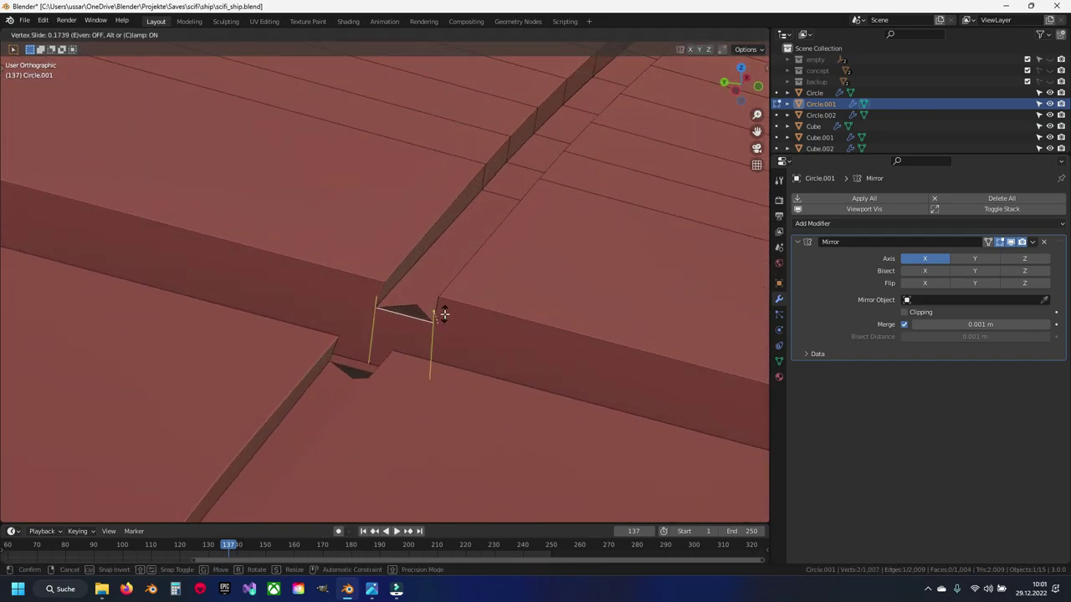
left_click(444, 314)
mouse_move(426, 349)
middle_mouse_down()
mouse_move(478, 292)
mouse_move(446, 262)
mouse_move(382, 263)
mouse_move(459, 329)
mouse_move(432, 318)
mouse_move(442, 309)
middle_mouse_up()
left_click(463, 304)
key("m")
left_click(465, 306)
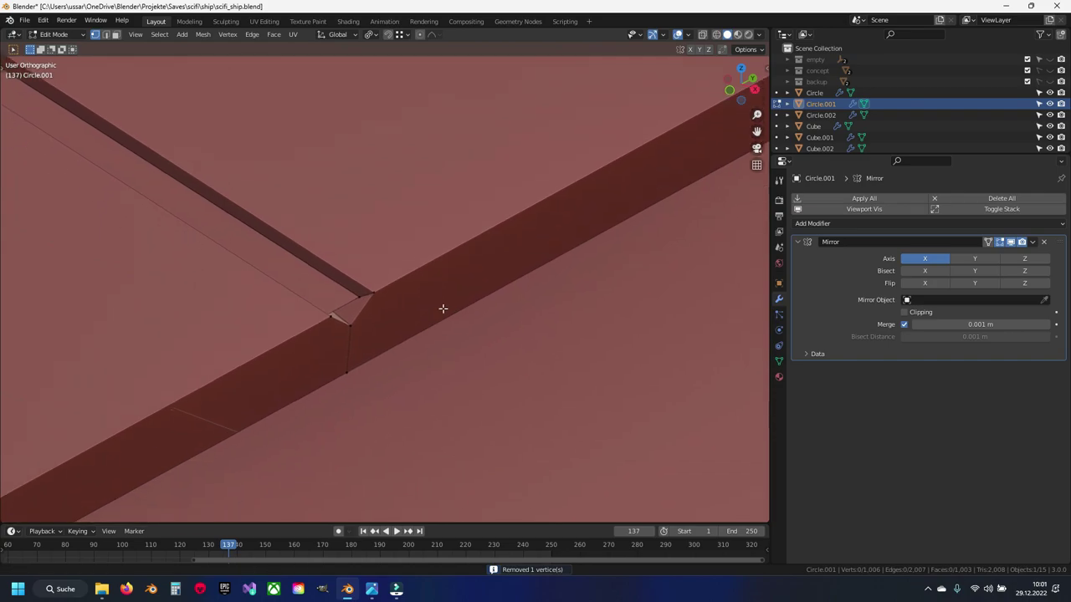
Step: Delete a stray face, bevel the vertical junction edge, and save the file
scroll(331, 343, "up", 4)
key("x")
left_click(275, 363)
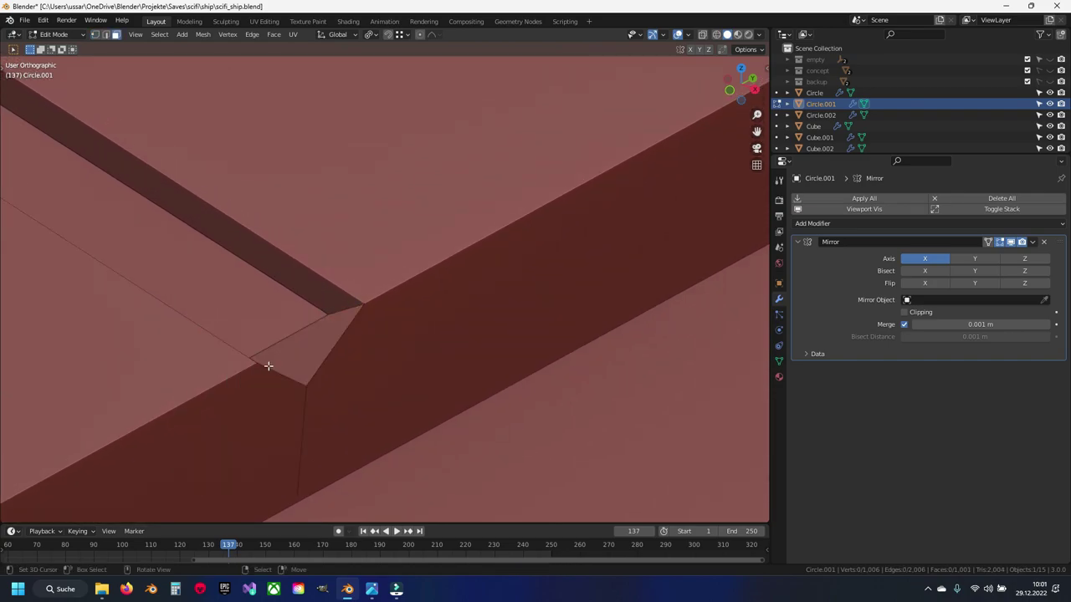
middle_click_drag(265, 366, 414, 324)
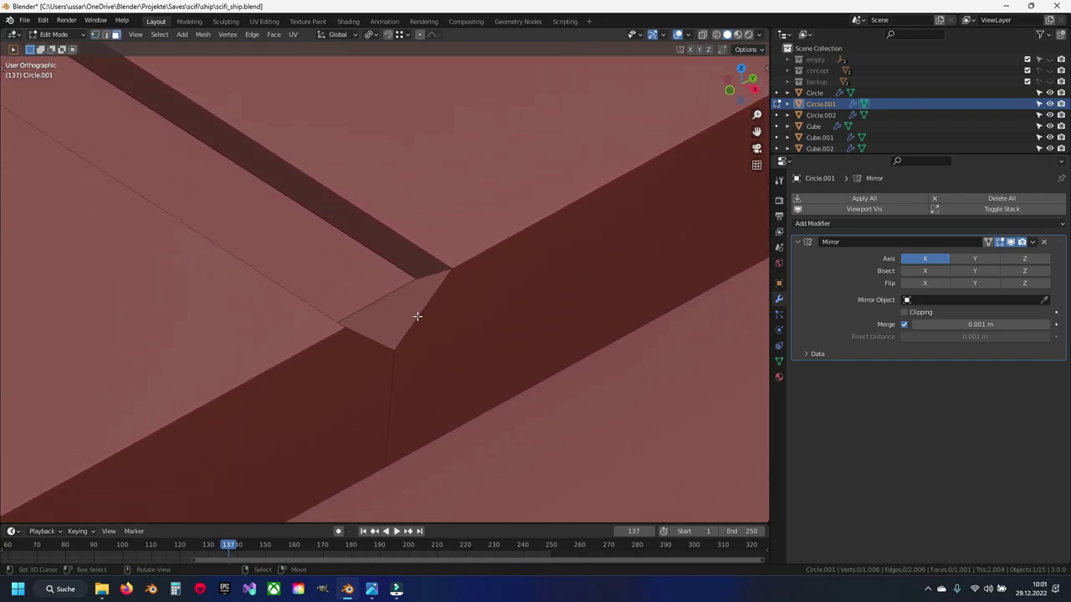
scroll(371, 332, "up", 3)
scroll(485, 210, "down", 3)
key("2")
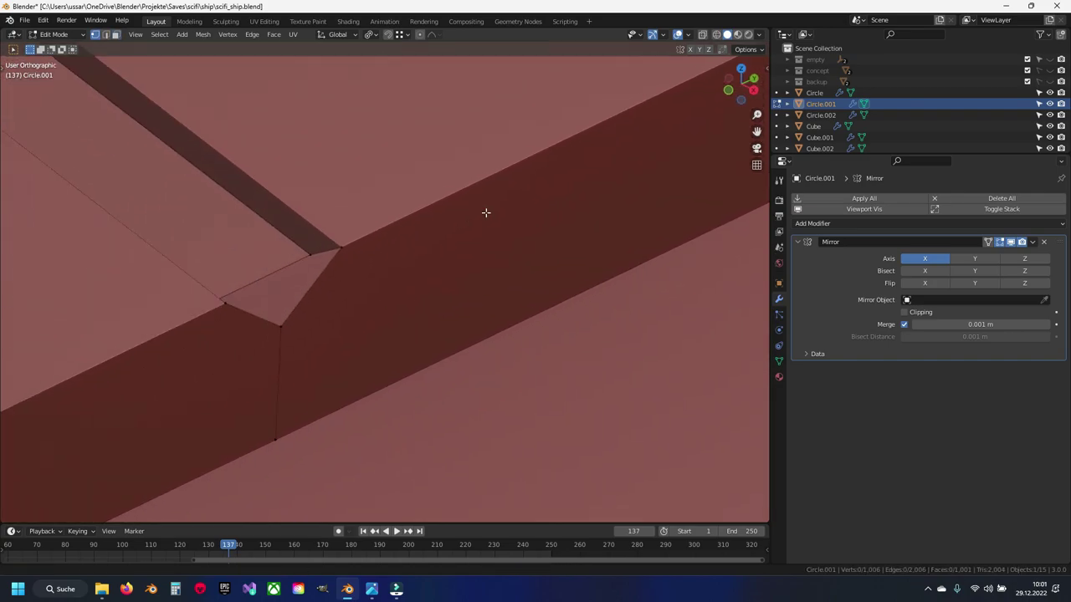
left_click(296, 365)
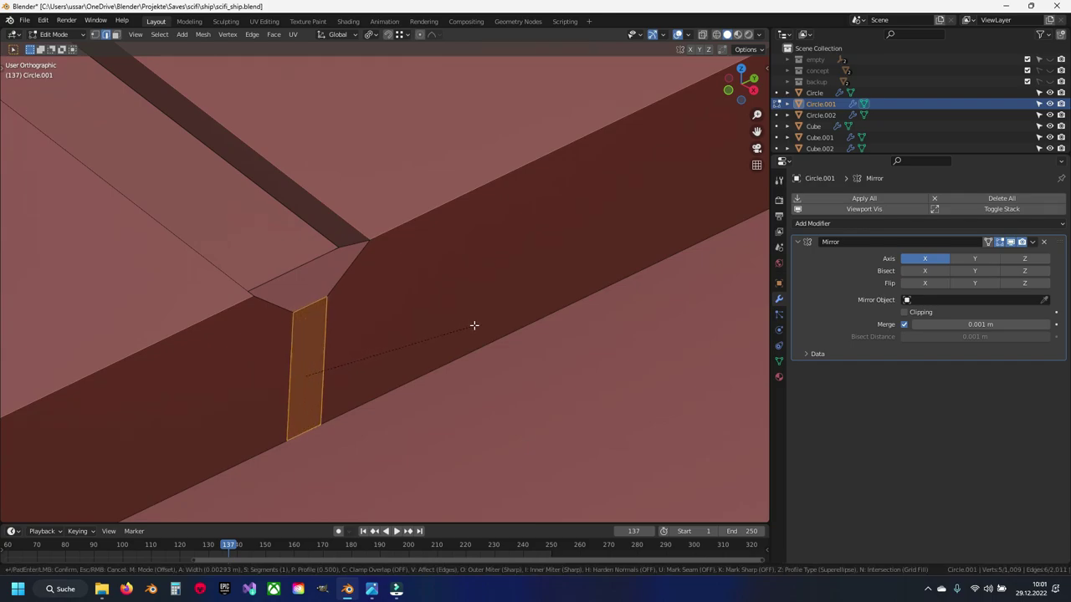
left_click(519, 301)
mouse_move(382, 280)
middle_mouse_down()
mouse_move(322, 247)
mouse_move(431, 302)
middle_mouse_up()
key("ctrl+s")
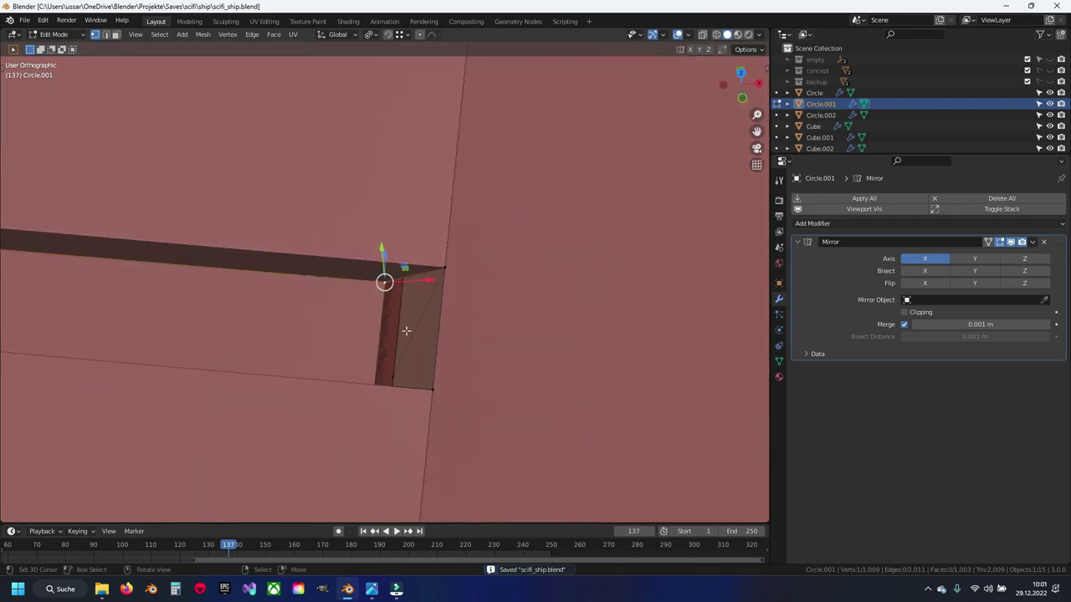
Step: Shift the groove corner vertices along X, slide an edge, and delete the groove face
left_click_drag(419, 284, 443, 283)
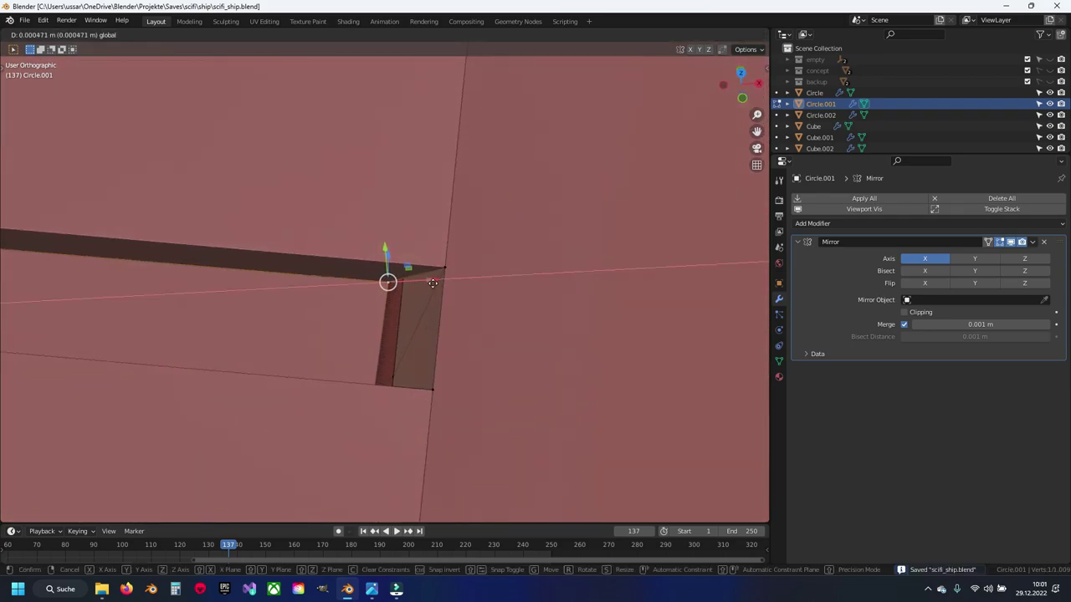
mouse_move(444, 282)
middle_mouse_down()
mouse_move(328, 304)
mouse_move(279, 218)
middle_mouse_up()
left_click(288, 224)
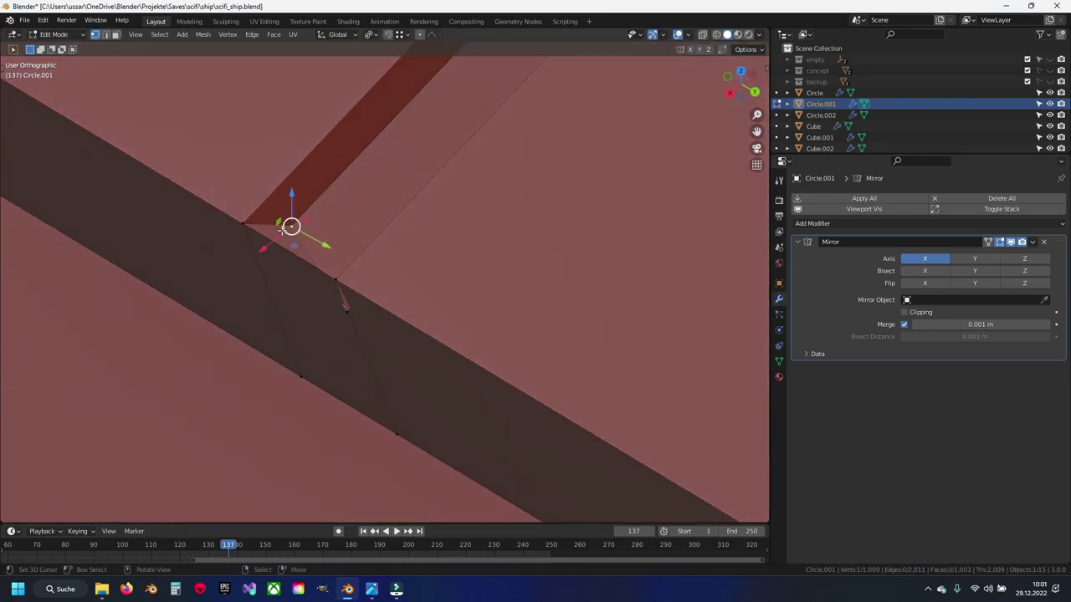
left_click_drag(268, 246, 231, 275)
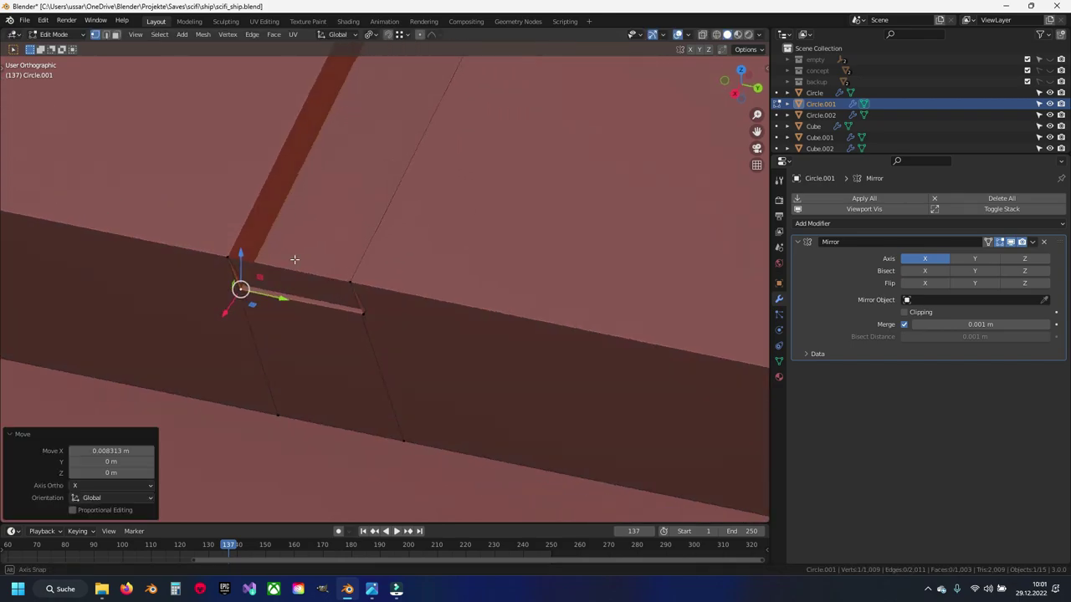
middle_click_drag(230, 275, 335, 337)
key("g")
key("g")
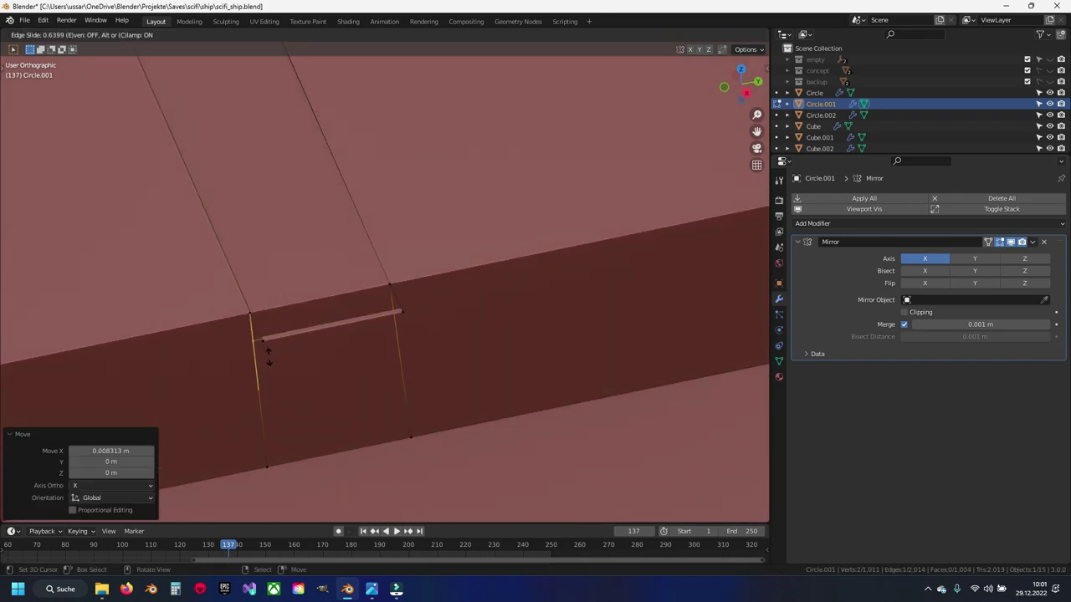
left_click(268, 356)
left_click(323, 310)
key("x")
left_click(311, 312)
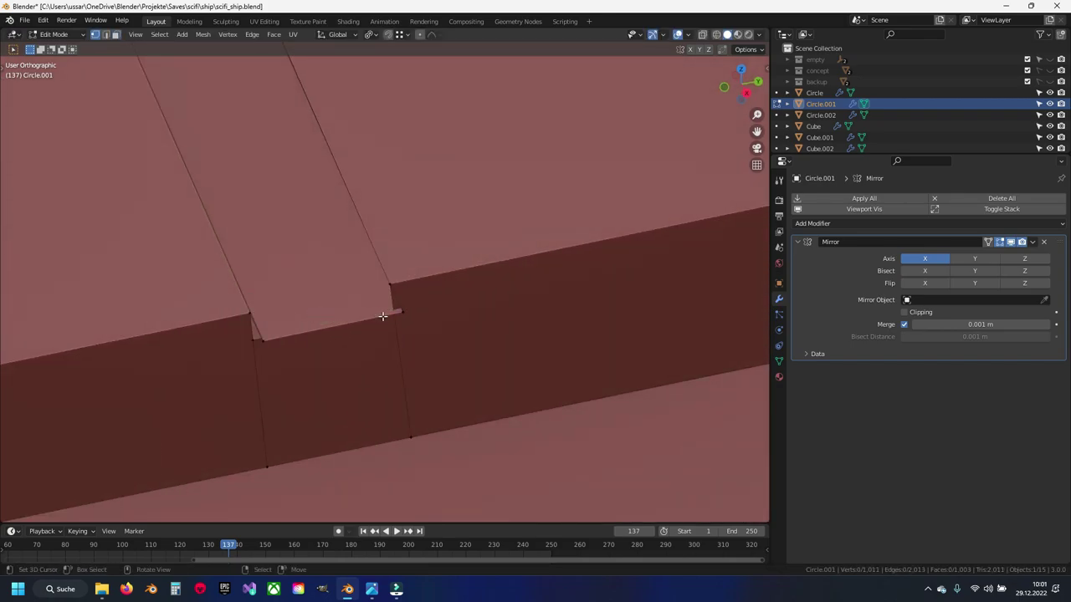
Step: Nudge both corner vertices into place and merge the whole mesh by distance
left_click(397, 311)
key("g")
left_click(396, 309)
left_click(262, 337)
key("g")
left_click(308, 319)
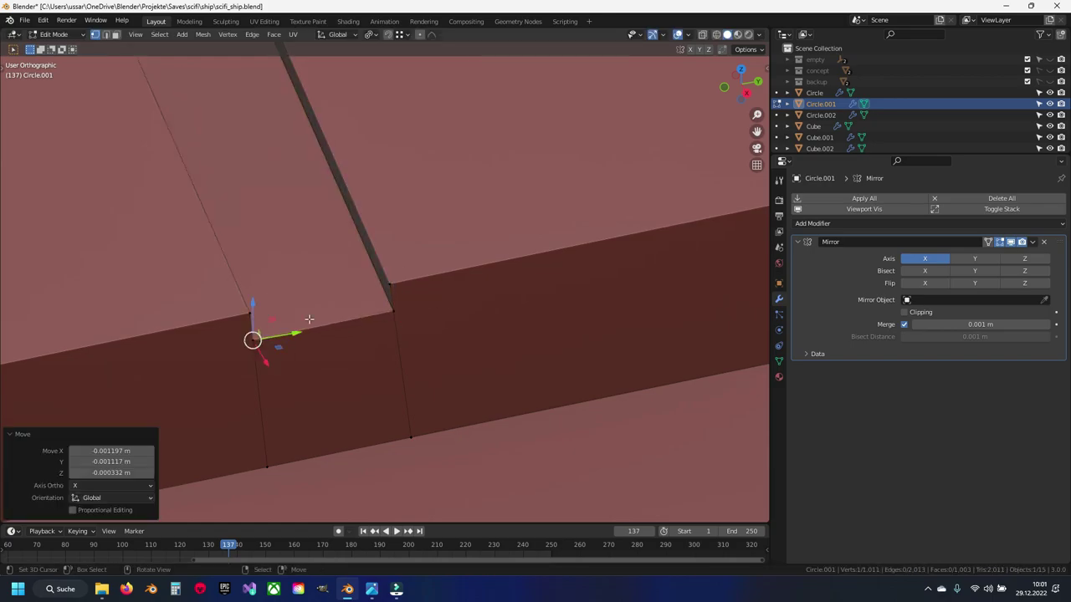
key("a")
key("m")
left_click(372, 285)
Step: Check the junction in wireframe, move an edge along Z, and delete the stray vertex
key("alt+a")
key("shift+z")
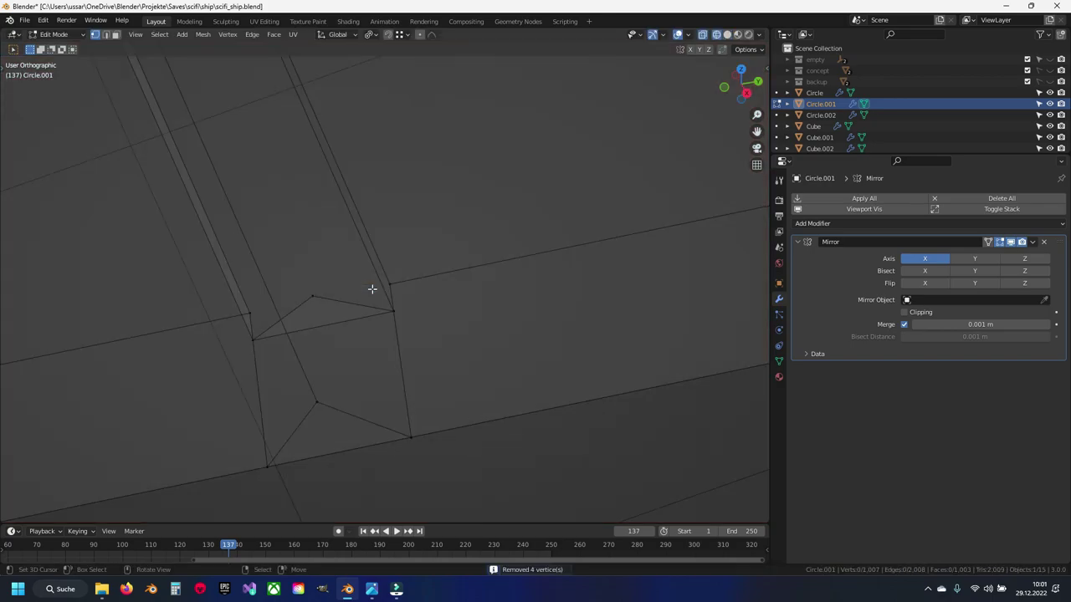
key("shift+z")
key("shift+z")
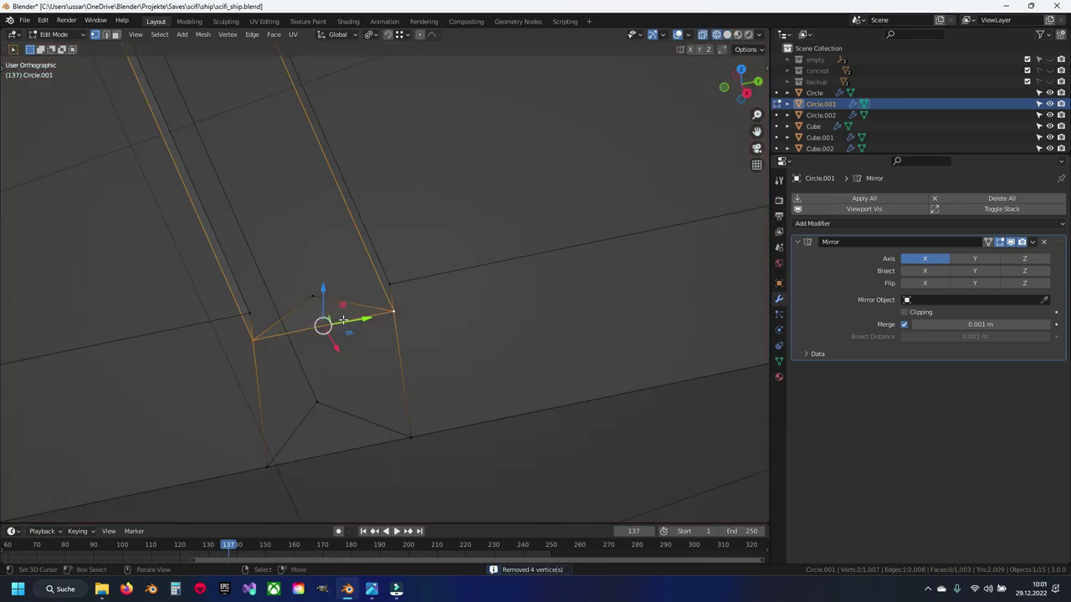
key("g")
key("z")
left_click(322, 299)
key("shift+z")
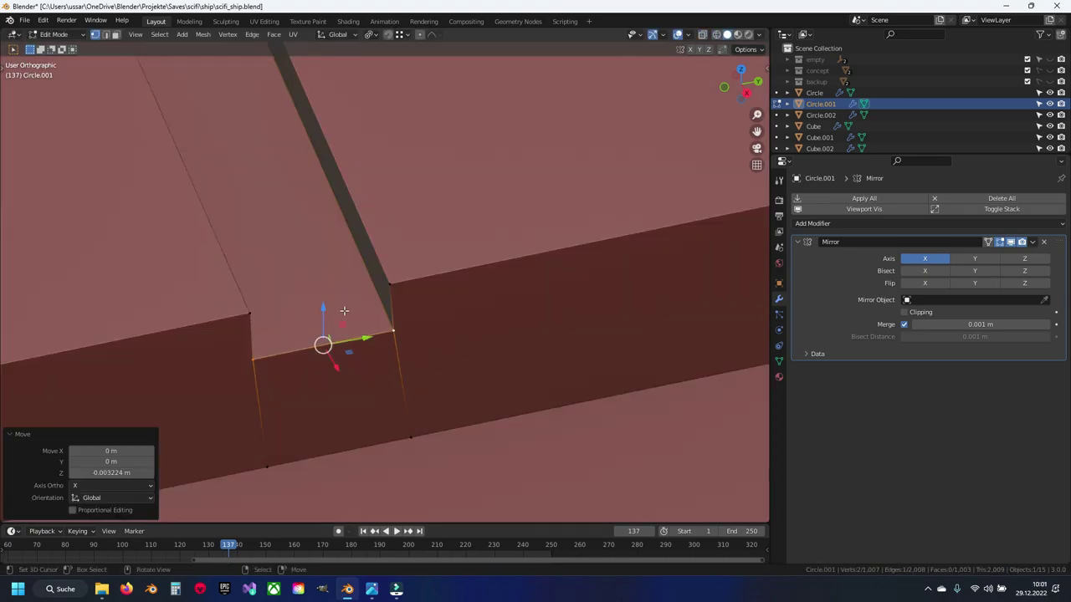
key("shift+z")
key("x")
left_click(319, 280)
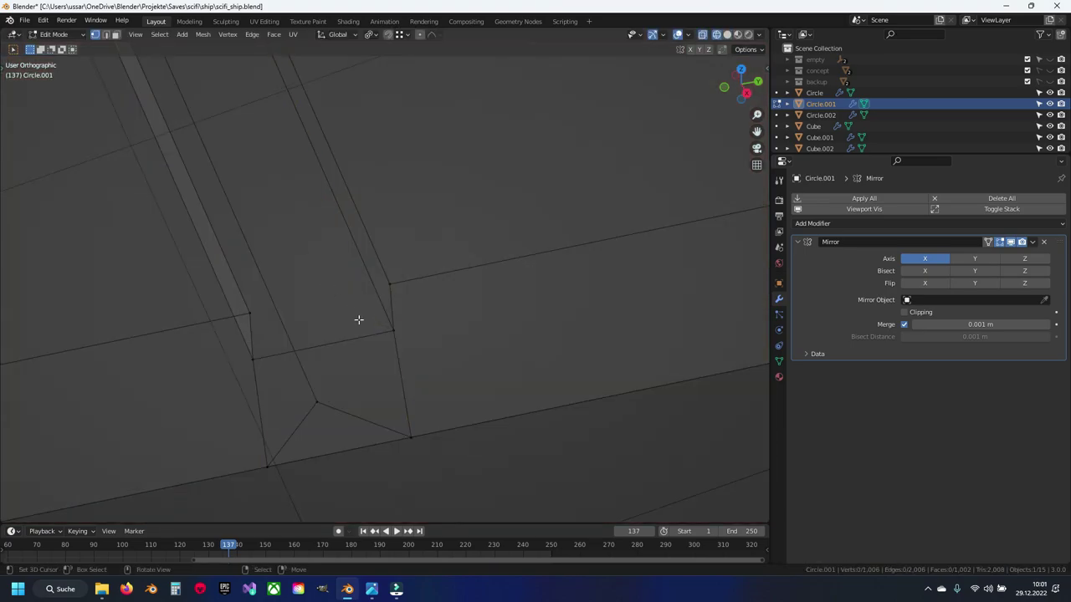
key("shift+z")
scroll(385, 322, "down", 3)
Step: Switch to top view and re-enter Edit Mode on Circle.001
key("Tab")
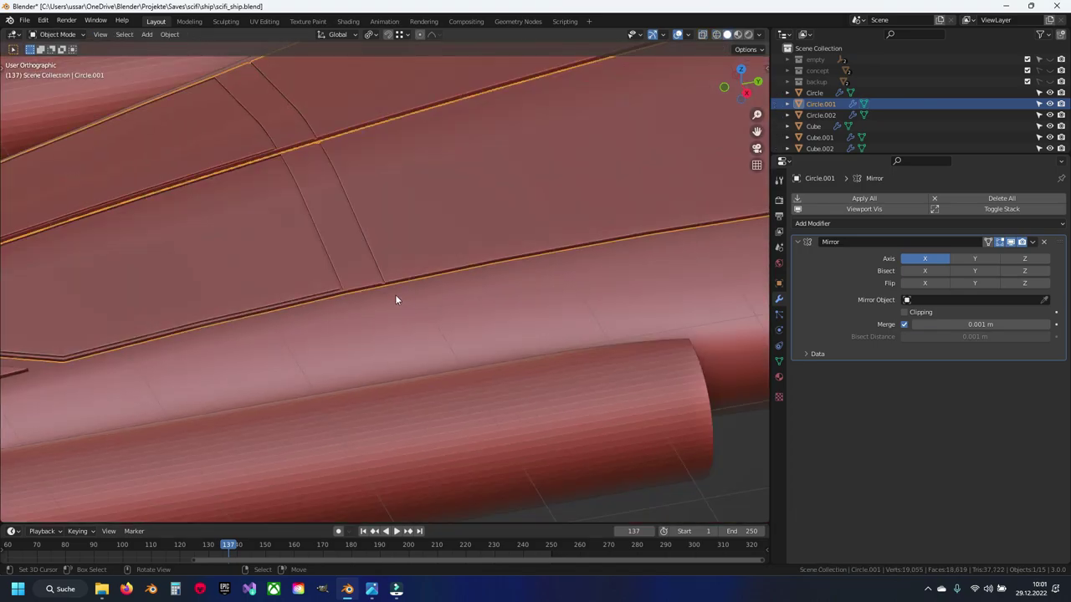
scroll(310, 248, "down", 3)
key("KP_7")
scroll(396, 327, "up", 2)
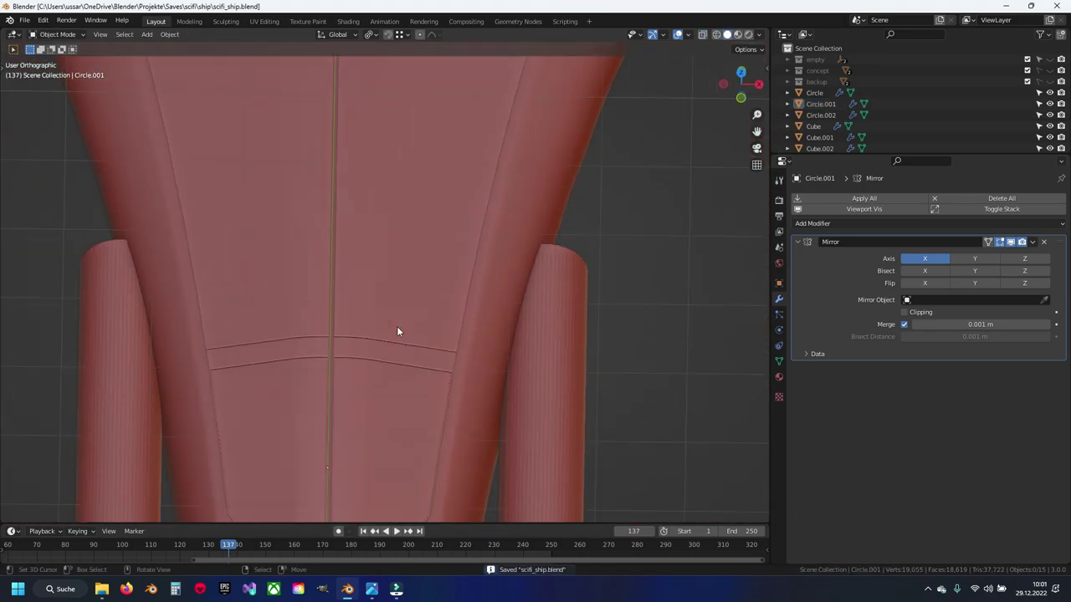
scroll(396, 326, "up", 1)
left_click(396, 326)
key("Tab")
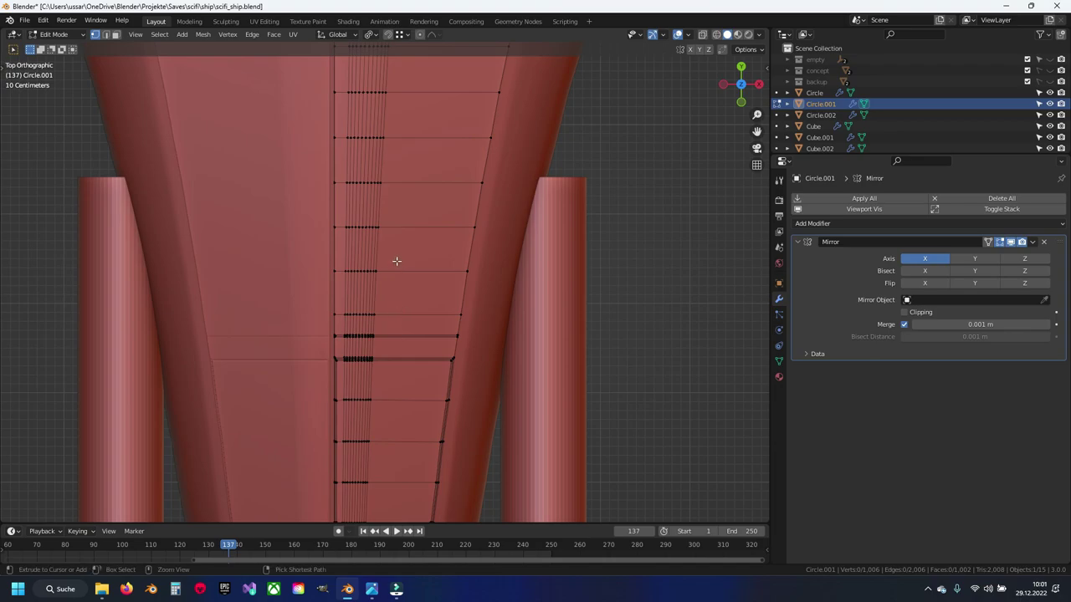
scroll(386, 187, "down", 1)
scroll(382, 358, "down", 1)
scroll(373, 220, "down", 2)
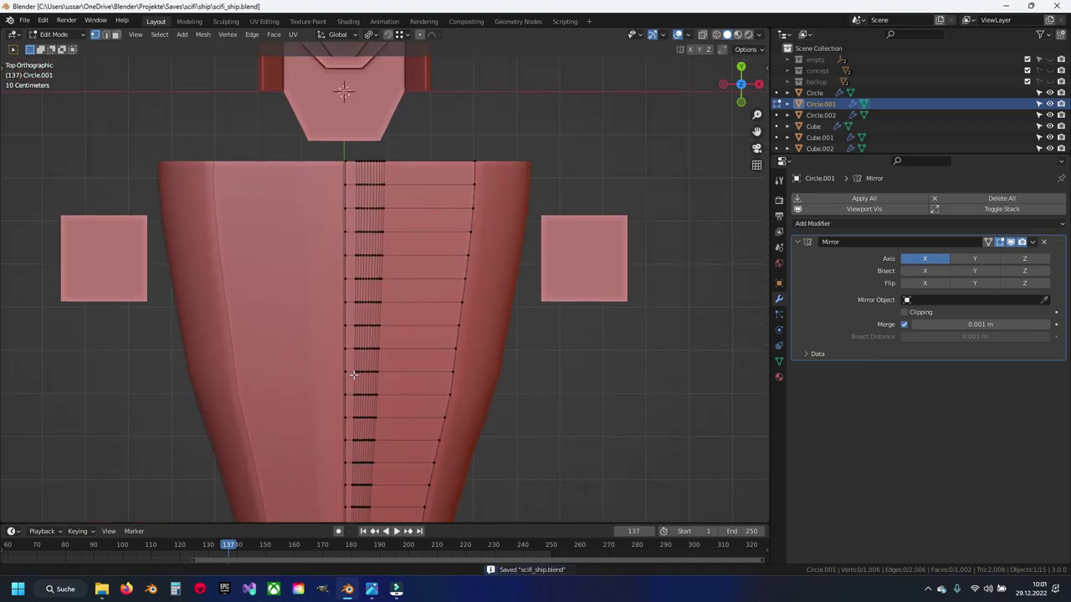
scroll(374, 233, "up", 1)
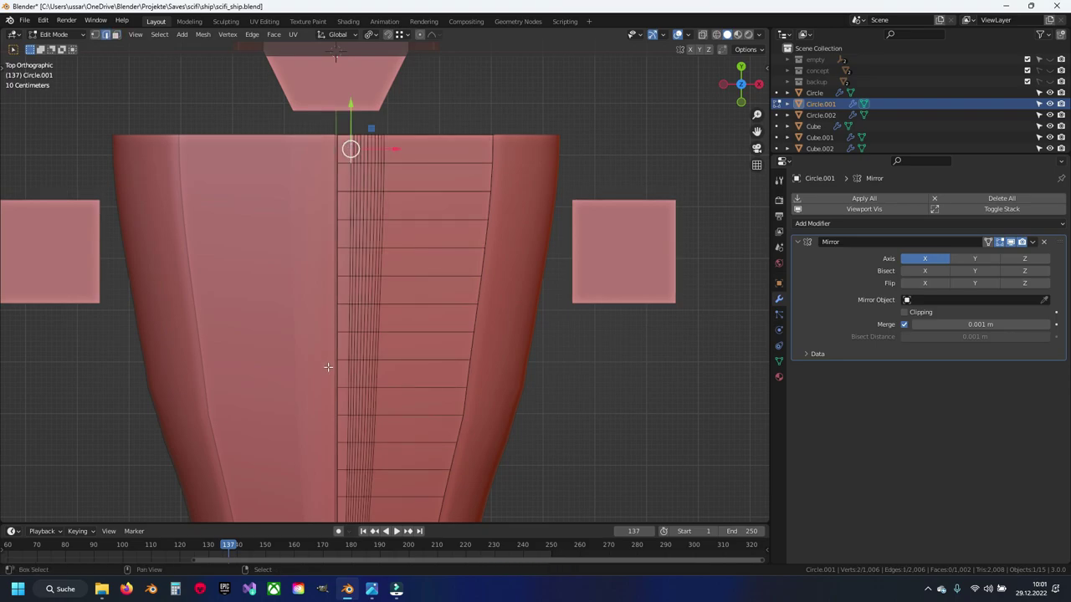
scroll(346, 292, "up", 2)
scroll(371, 318, "up", 2)
scroll(389, 313, "up", 1)
scroll(399, 358, "up", 3)
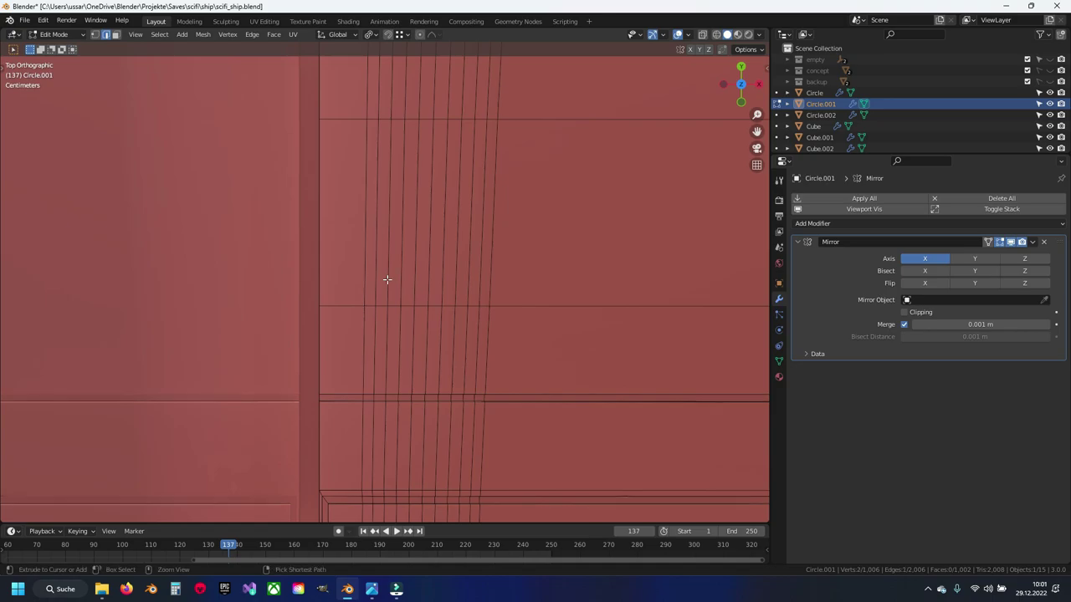
Step: Run Plating Generator > Generate Plates along a selected edge path to cut a new groove
left_click(359, 337, "ctrl")
right_click(482, 271)
mouse_move(440, 433)
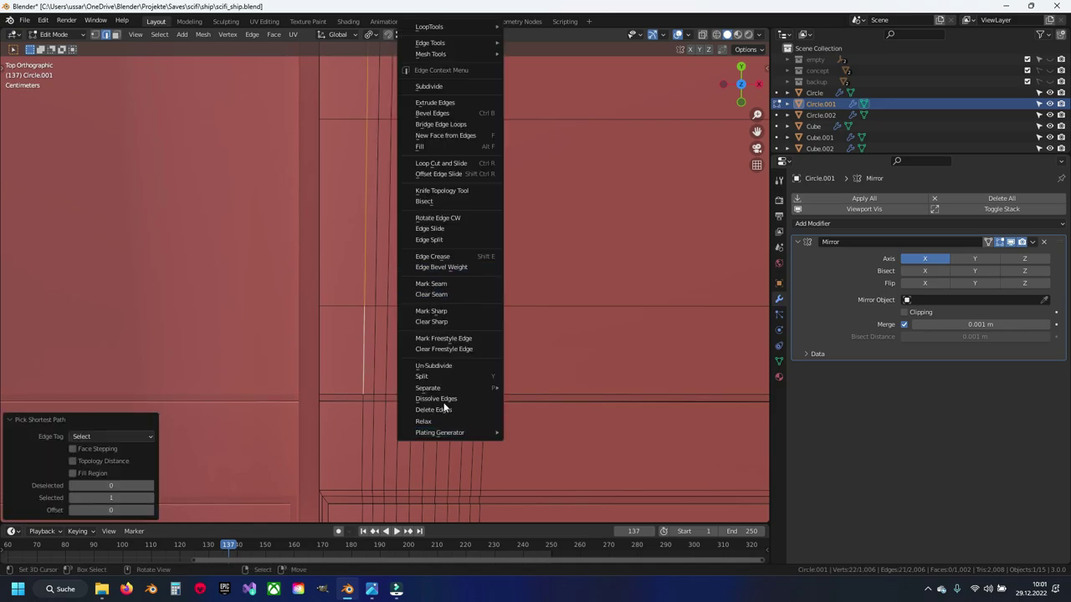
left_click(537, 511)
mouse_move(436, 413)
middle_mouse_down()
mouse_move(377, 284)
mouse_move(310, 299)
mouse_move(346, 346)
mouse_move(440, 318)
mouse_move(557, 363)
mouse_move(482, 365)
mouse_move(294, 275)
mouse_move(368, 323)
mouse_move(396, 365)
middle_mouse_up()
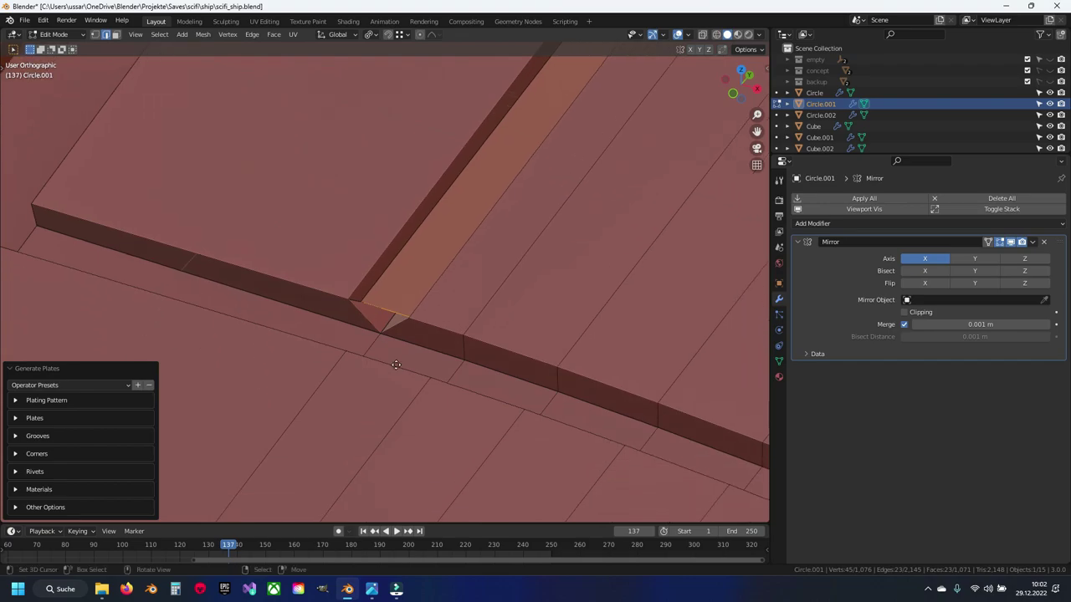
key("g")
key("z")
right_click(385, 335)
Step: Change the pivot point, lower the junction vertices along Z, and select a triangular junction face
key("1")
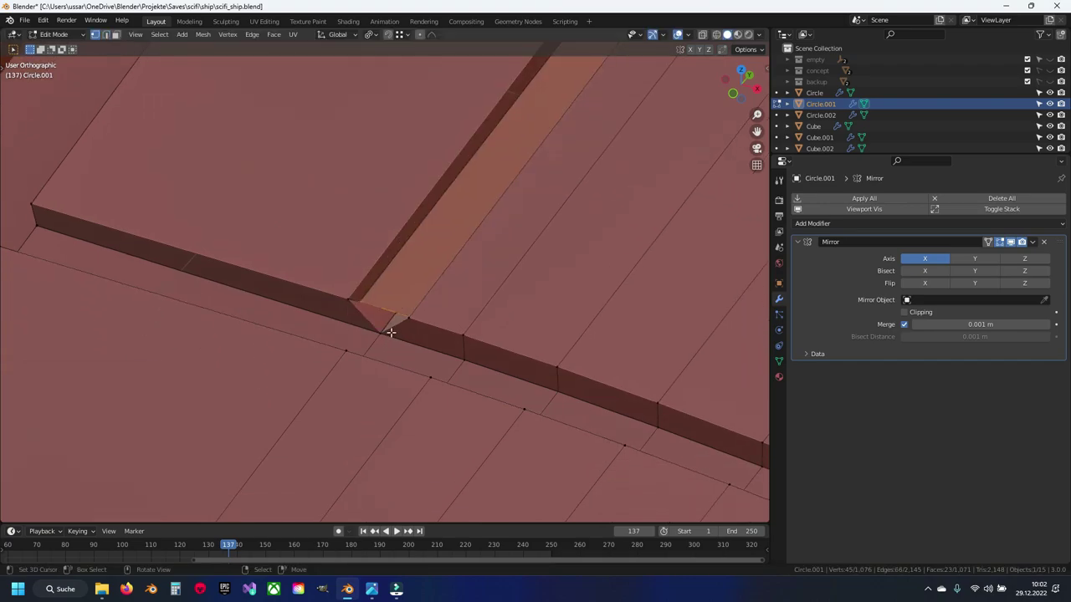
left_click(369, 305, "shift")
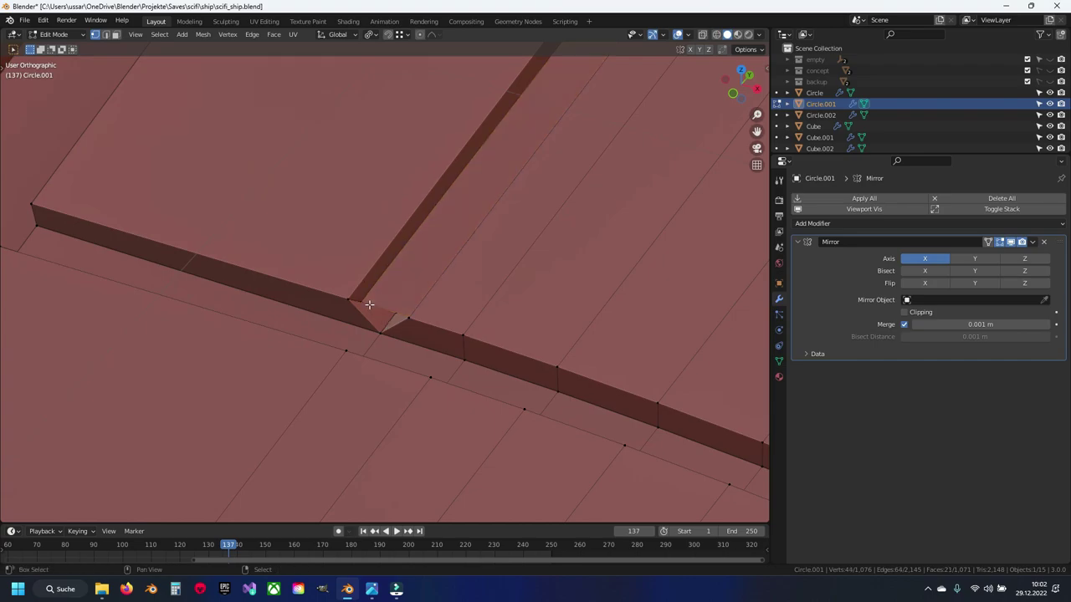
left_click(372, 34)
left_click(373, 97)
key("g")
key("z")
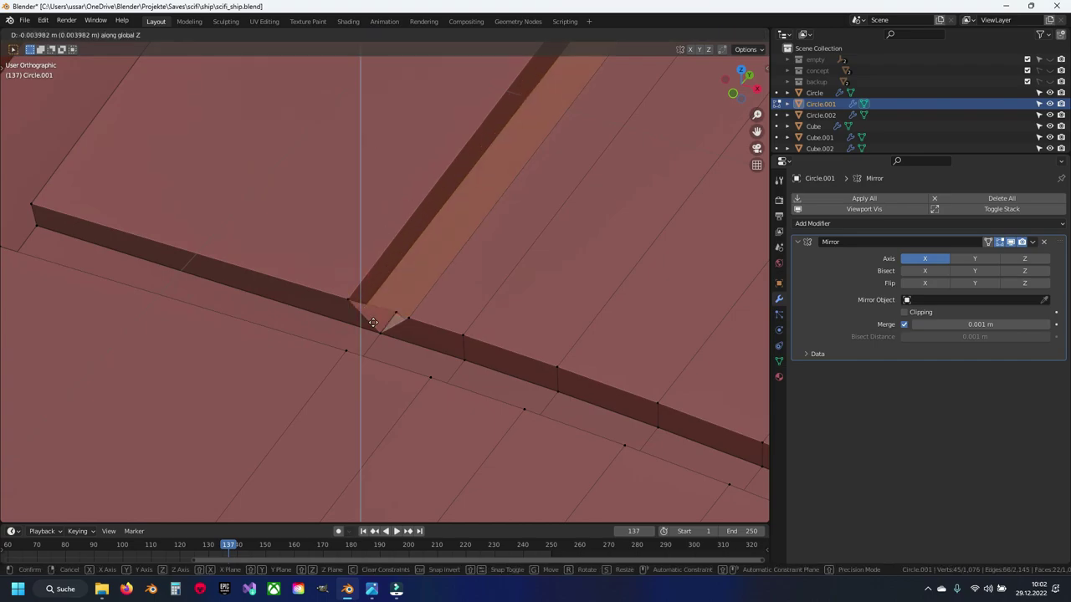
left_click(374, 328)
scroll(393, 314, "down", 3)
scroll(395, 314, "up", 2)
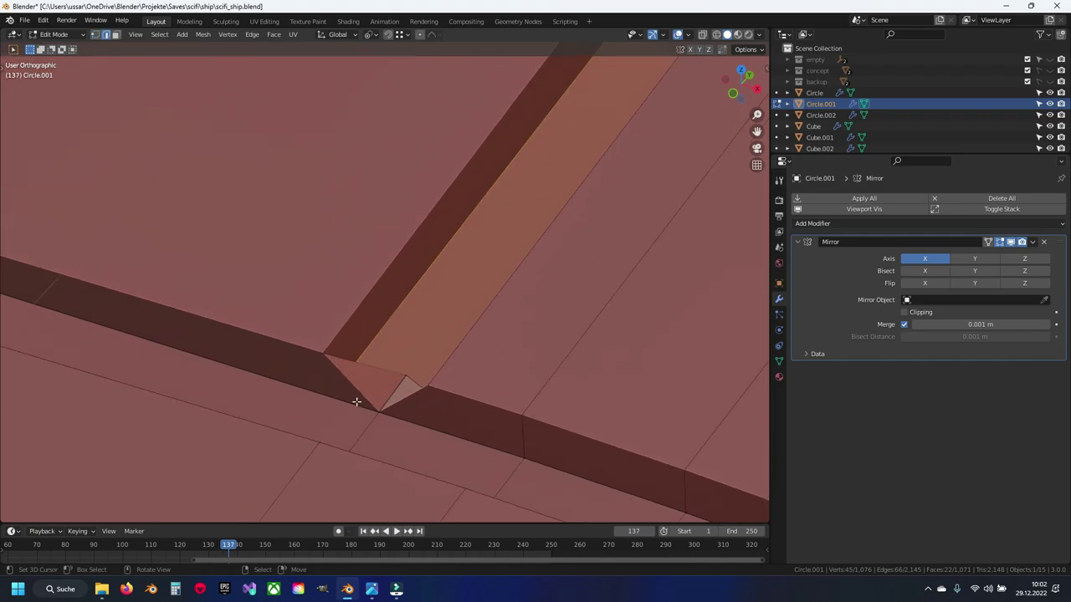
key("3")
left_click(400, 387)
Step: Delete the two junction faces at the groove corner and save the file
left_click(399, 392, "shift")
key("x")
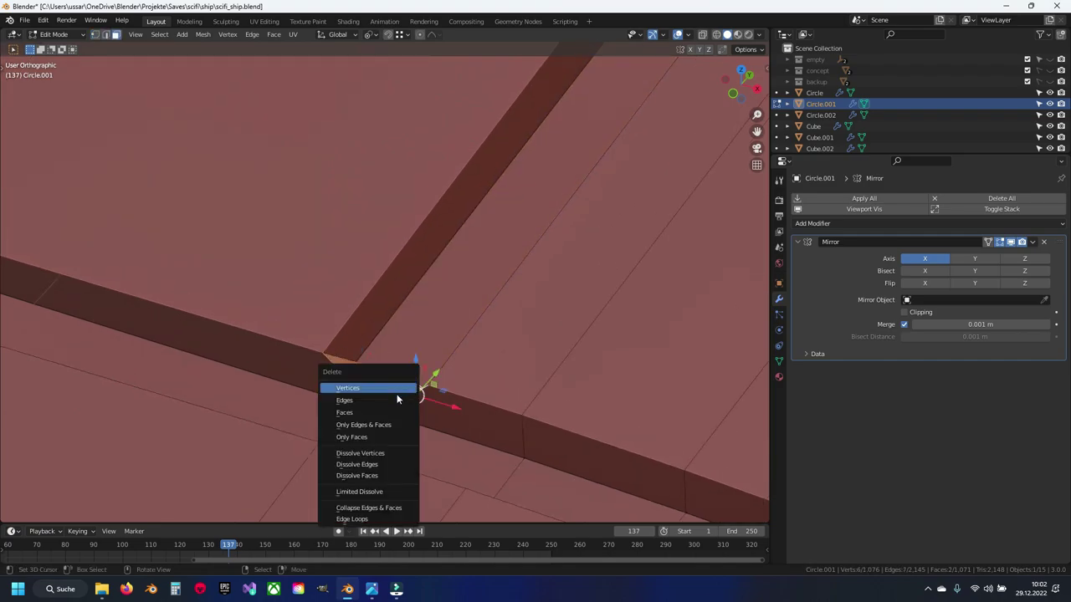
left_click(394, 411)
scroll(430, 310, "up", 2)
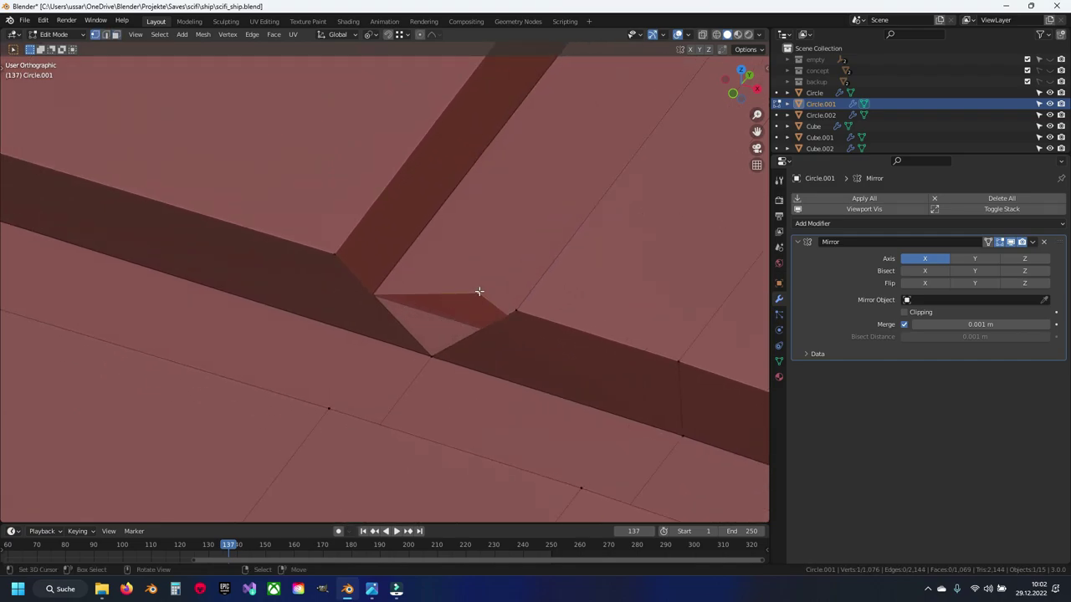
key("ctrl+s")
Step: Bevel the groove's corner edge with a single-segment bevel, redoing the first attempt
middle_click_drag(480, 291, 382, 282, "shift")
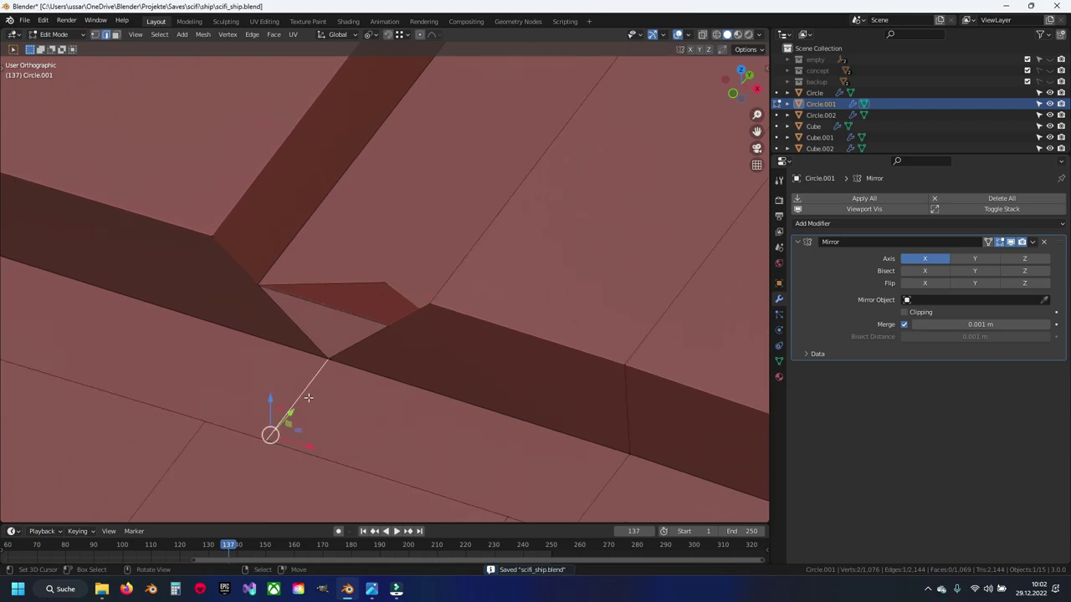
key("ctrl+b")
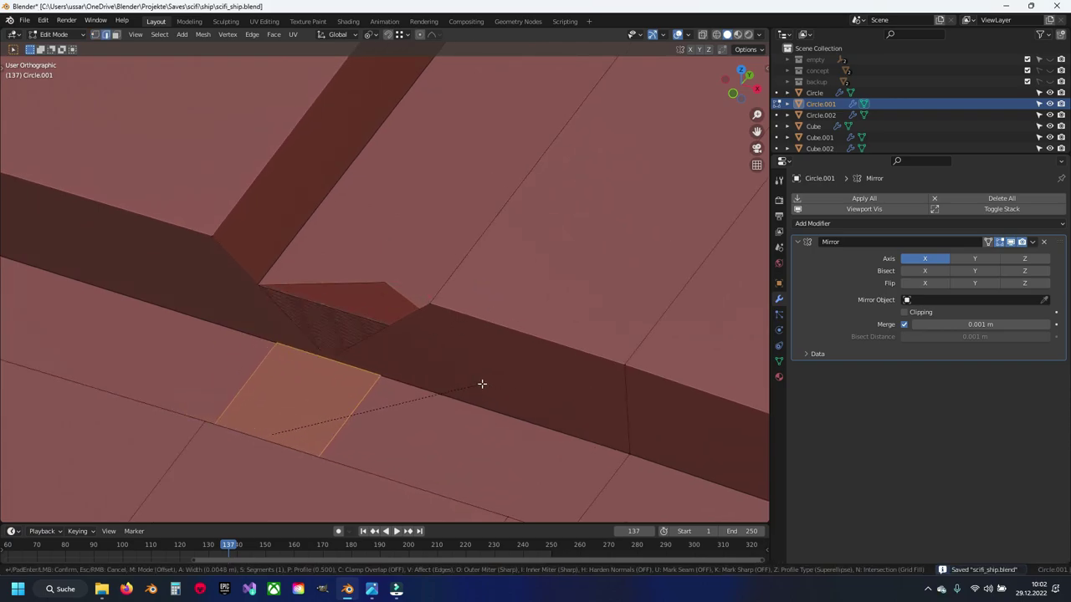
left_click(492, 388)
key("KP_7")
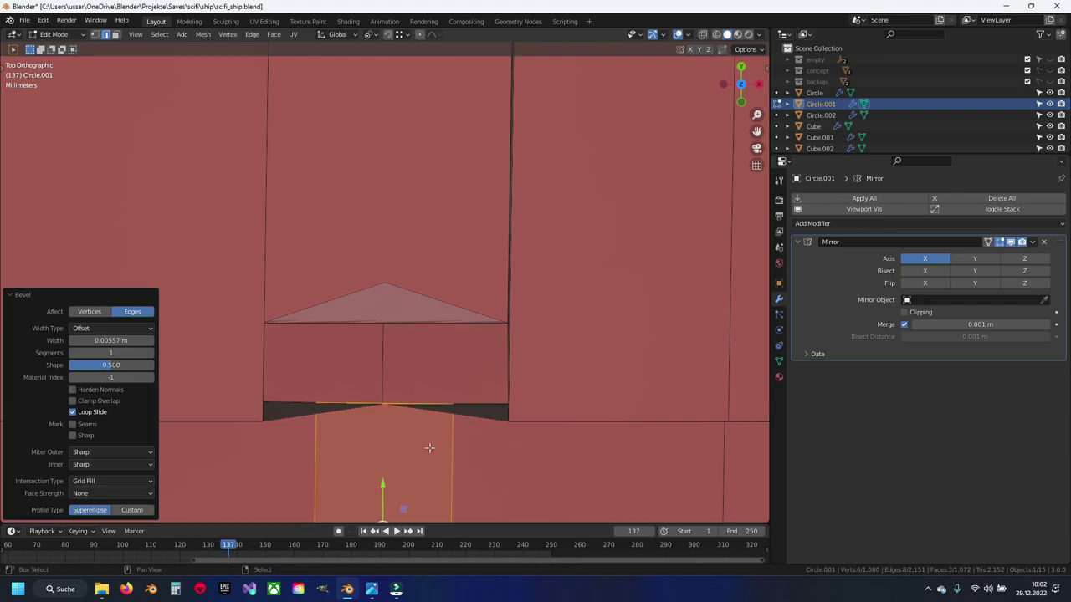
middle_click_drag(429, 448, 464, 325, "shift")
key("ctrl+z")
key("ctrl+b")
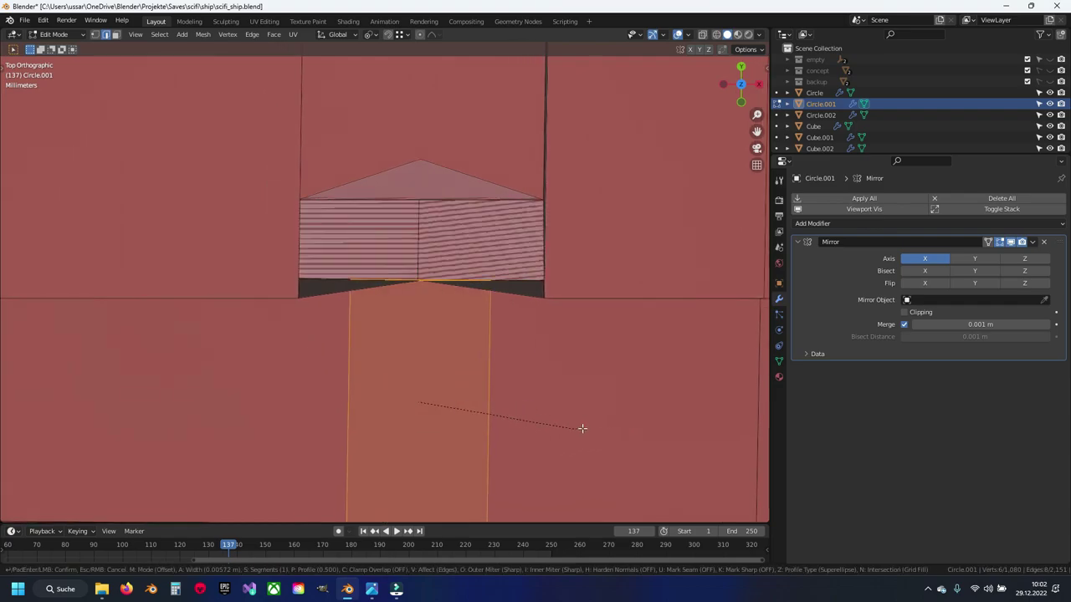
scroll(623, 424, "down", 10)
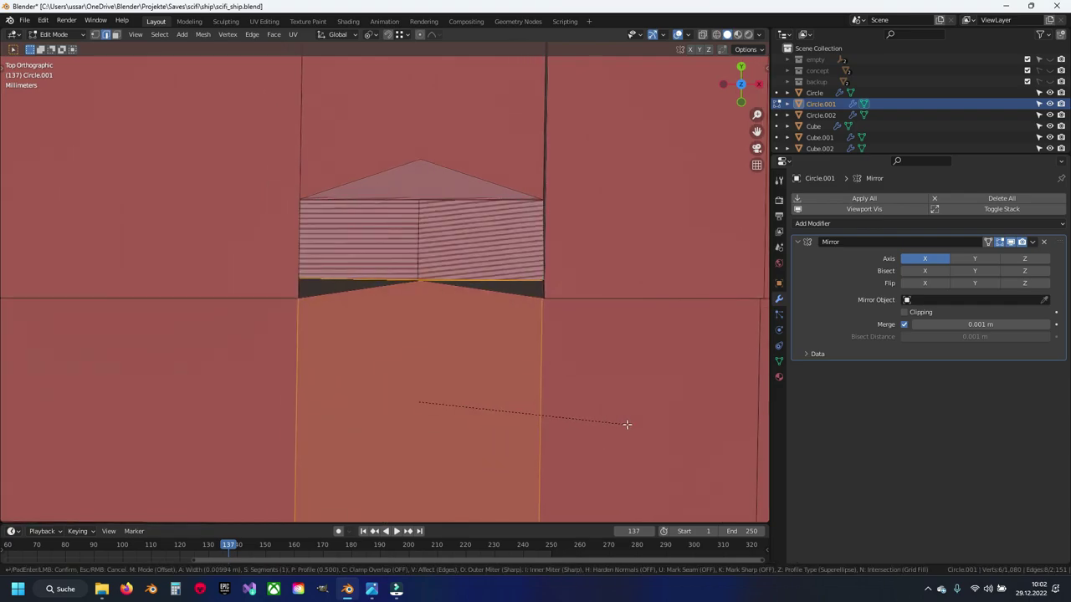
left_click(627, 424)
middle_click_drag(626, 425, 363, 287)
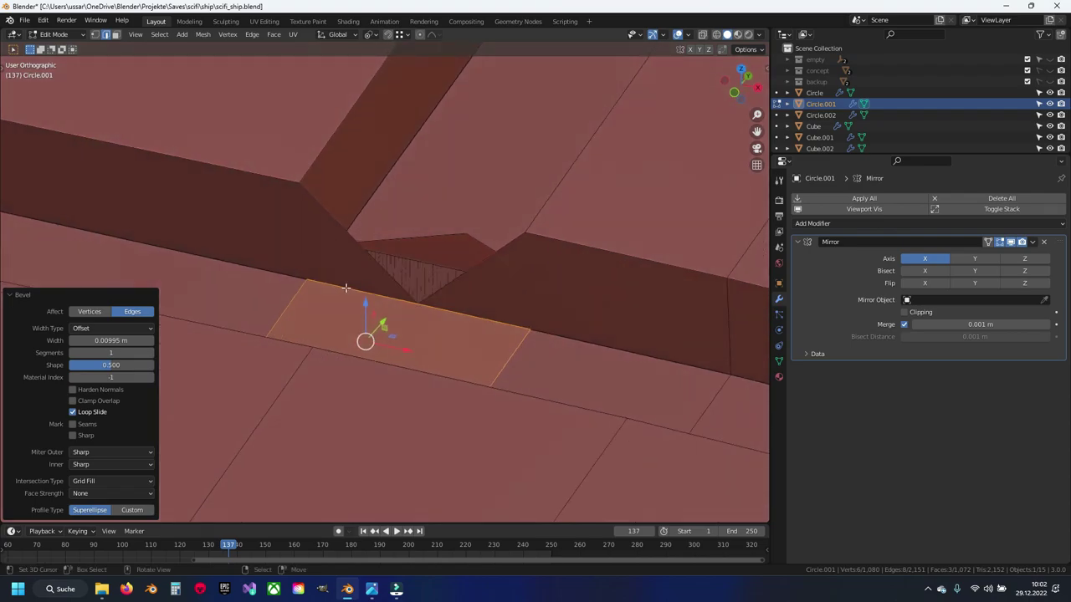
Step: Join two opposite corner vertices with a new edge across the notch
left_click(424, 318)
left_click(272, 277)
left_click(261, 139, "shift")
key("j")
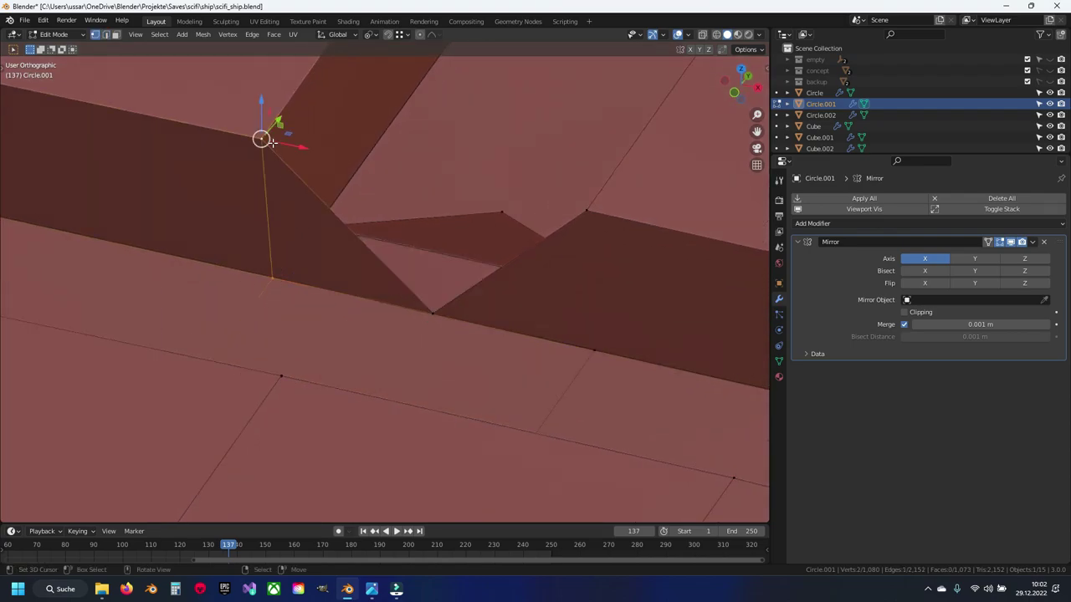
Step: Delete the triangle face in the notch and its leftover vertices
left_click(585, 209)
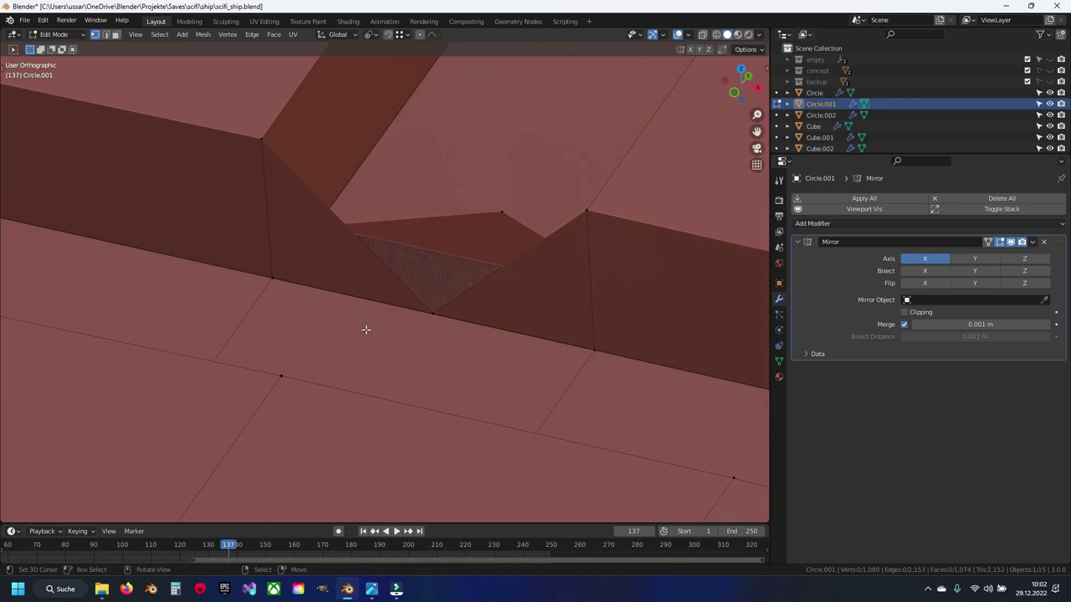
key("3")
left_click(338, 267)
key("x")
left_click(498, 290)
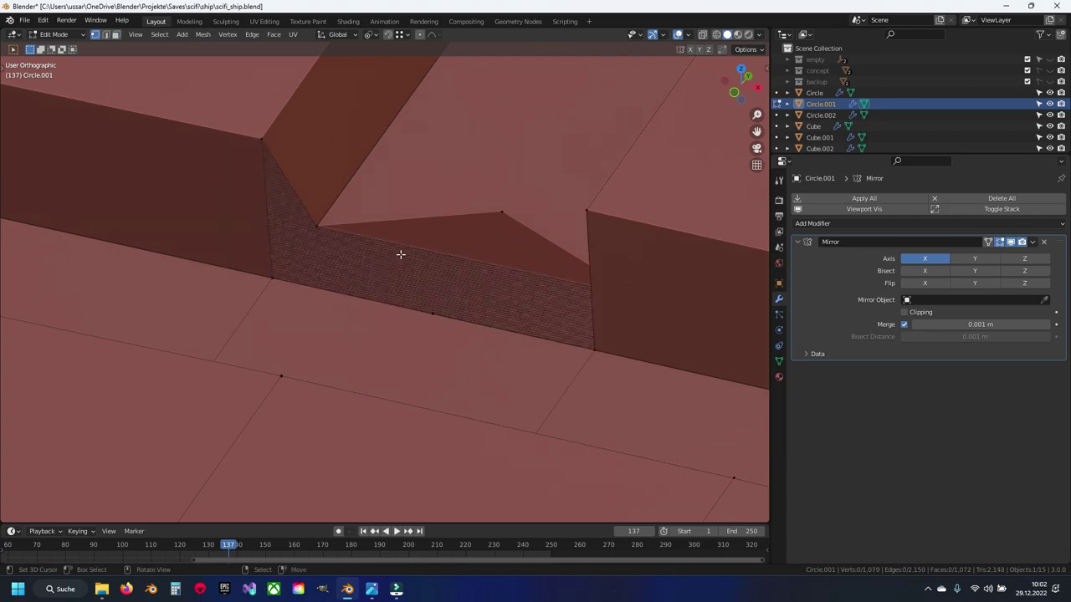
key("x")
left_click(507, 180)
Step: Move the loose vertices into the corner to close the gap
left_click_drag(272, 278, 270, 276)
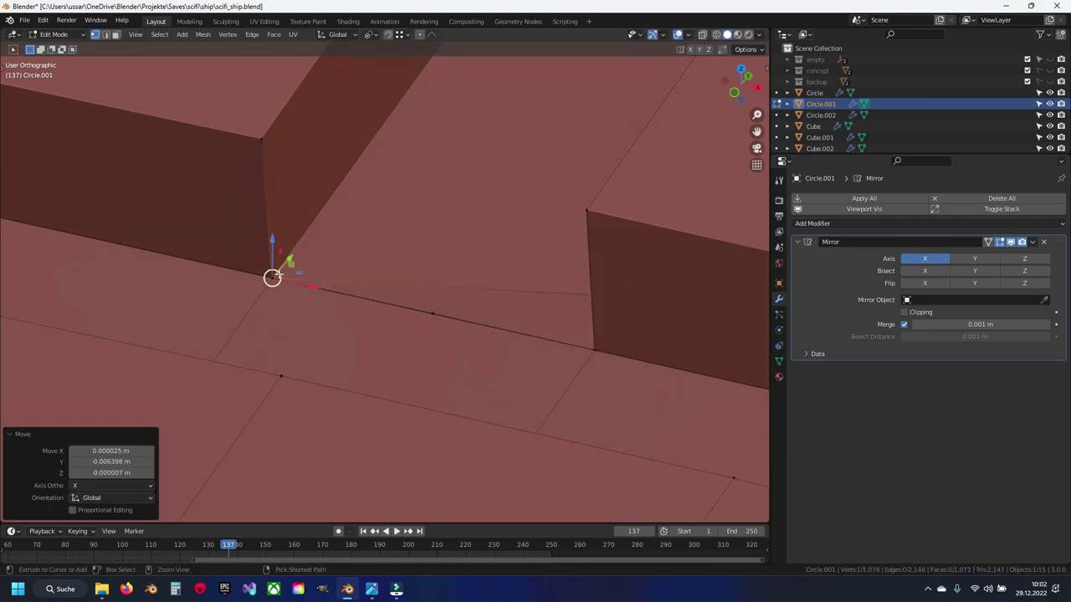
mouse_move(276, 276)
middle_mouse_down()
mouse_move(407, 267)
mouse_move(380, 205)
middle_mouse_up()
key("g")
left_click(434, 265)
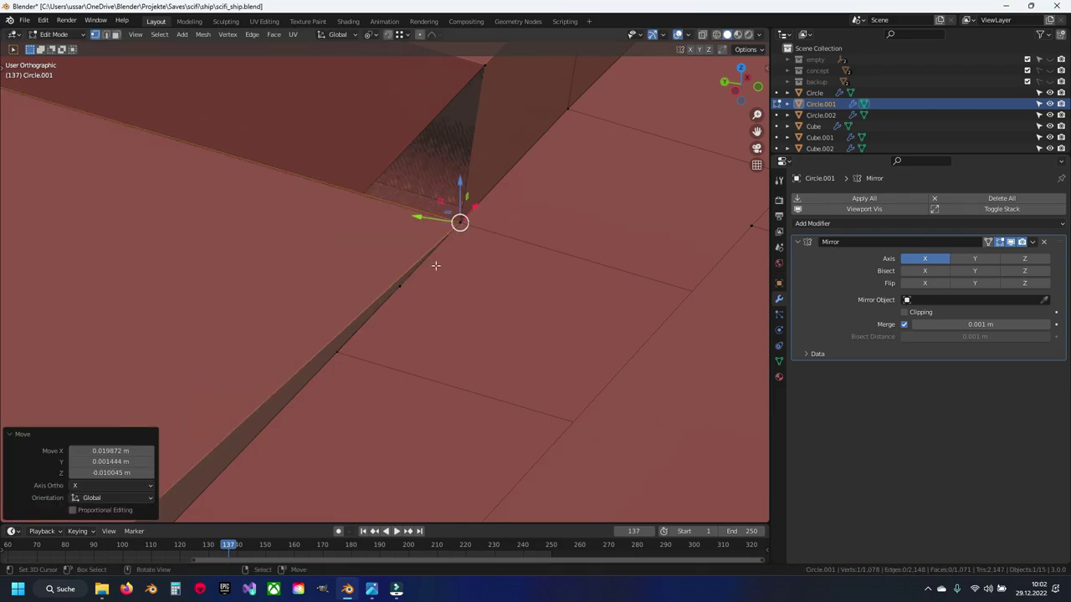
mouse_move(416, 272)
middle_mouse_down()
mouse_move(402, 270)
mouse_move(409, 280)
middle_mouse_up()
key("g")
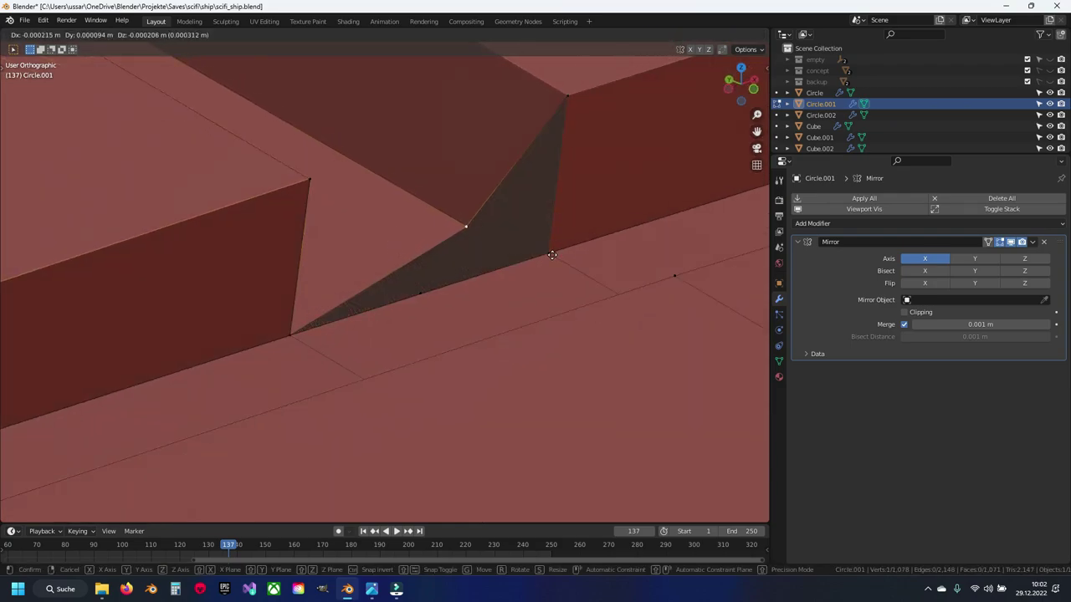
left_click(415, 293)
key("g")
key("Escape")
Step: Merge by Distance on the whole hull, removing 4 stray vertices, then inspect the corner
key("a")
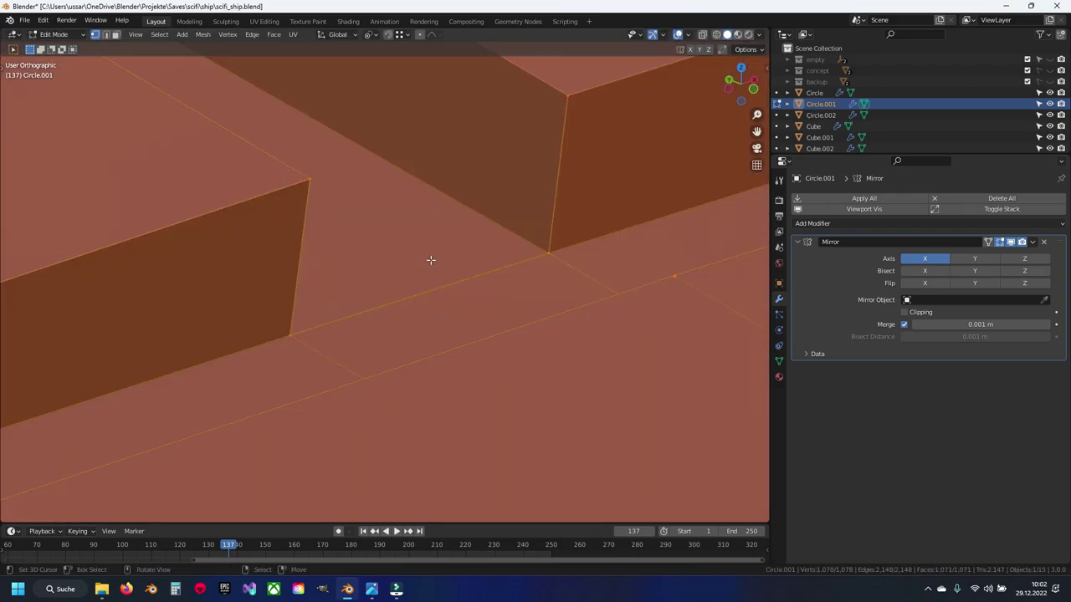
key("q")
left_click(431, 265)
key("alt+a")
scroll(430, 258, "down", 3)
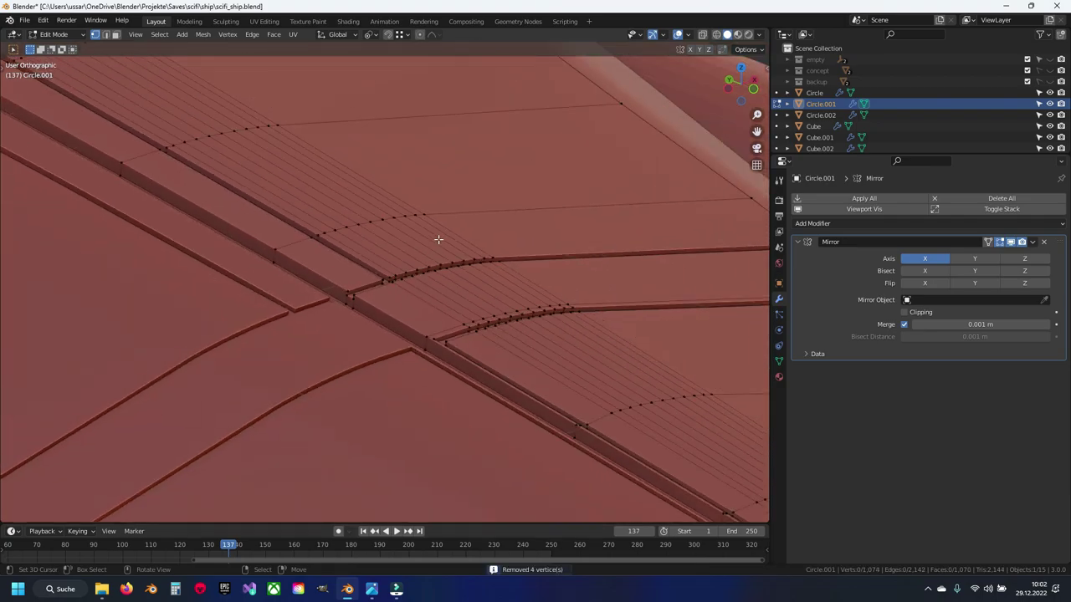
middle_click_drag(430, 259, 358, 266)
scroll(358, 266, "down", 3)
mouse_move(485, 201)
middle_mouse_down()
mouse_move(370, 277)
mouse_move(430, 384)
mouse_move(483, 287)
mouse_move(514, 279)
middle_mouse_up()
scroll(513, 279, "down", 3)
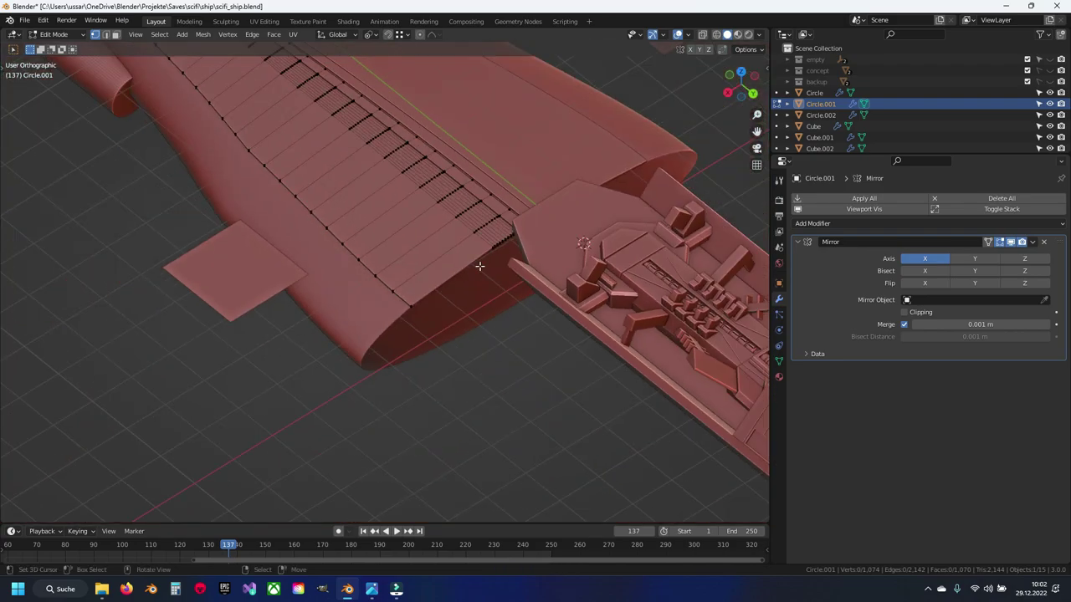
Step: Back in Object Mode, hide the Cube objects with H
key("Tab")
left_click(382, 317)
scroll(279, 282, "down", 2)
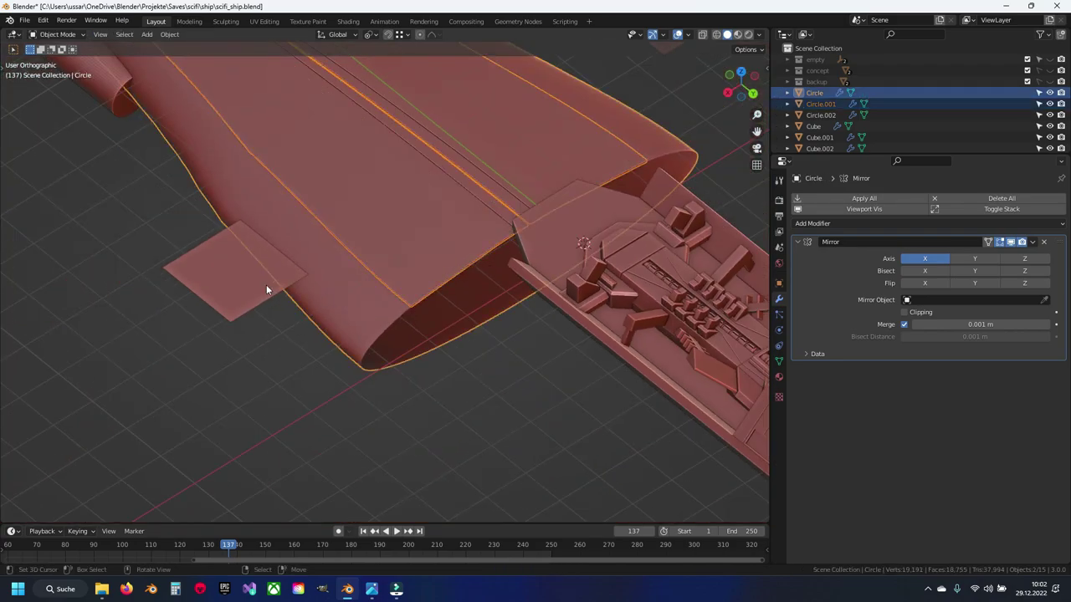
left_click(266, 285, "shift")
left_click(119, 126, "shift")
middle_click_drag(119, 125, 293, 184)
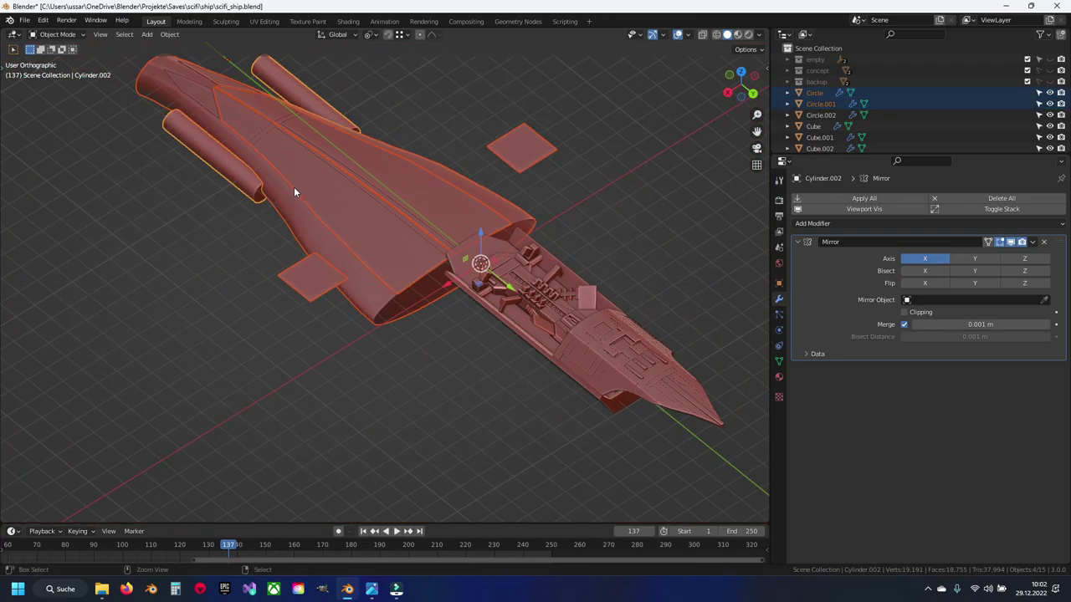
left_click(293, 186, "shift")
right_click(227, 60, "shift")
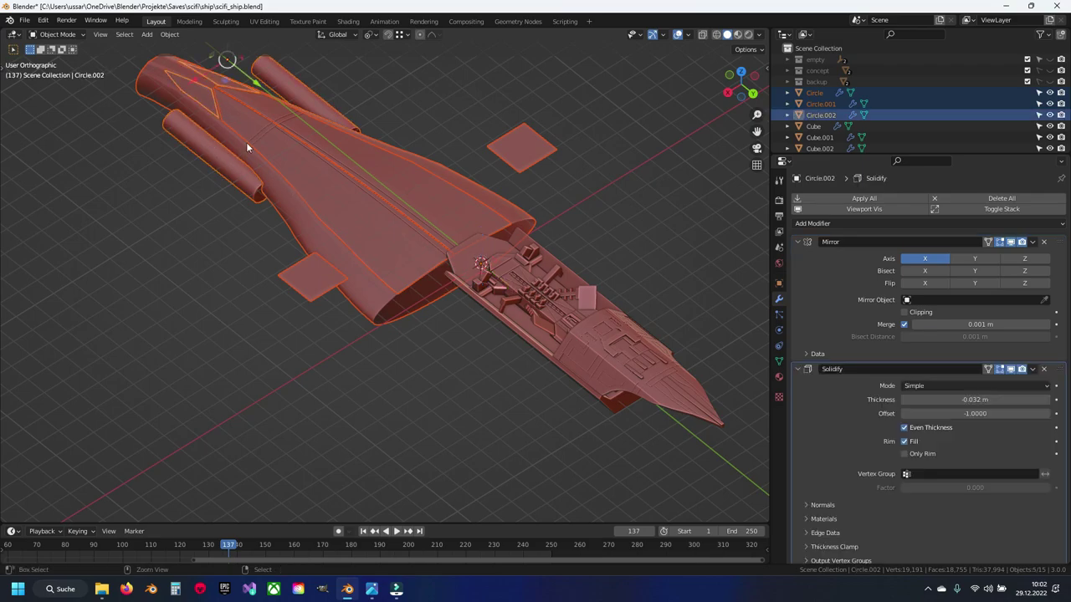
key("h")
Step: Save scifi_ship.blend and select only the Circle.001 hull
key("ctrl+s")
scroll(351, 189, "up", 5)
left_click(438, 219)
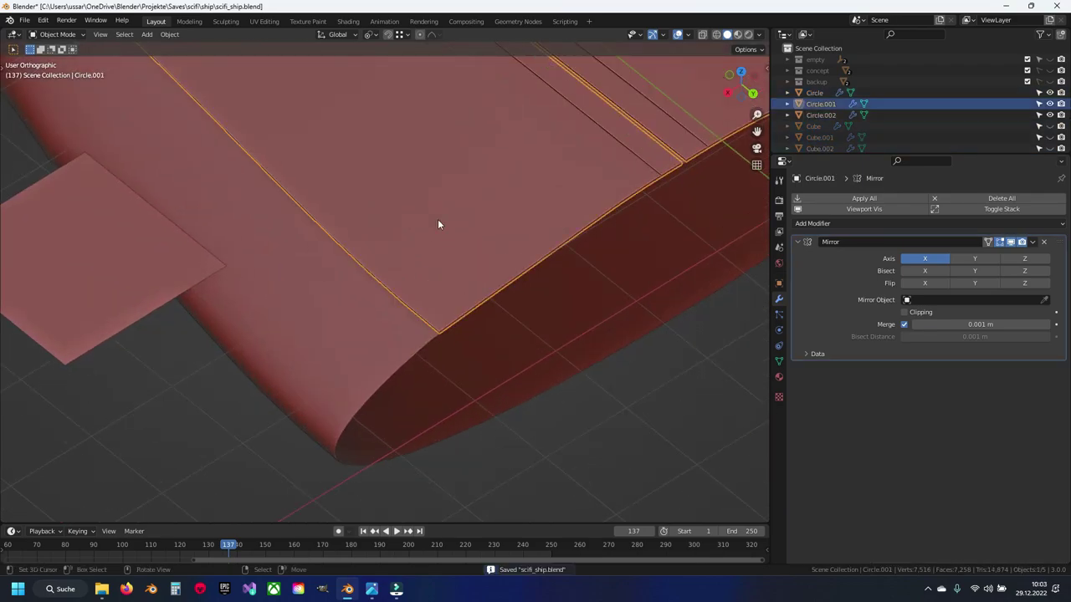
scroll(372, 292, "up", 1)
scroll(372, 289, "up", 2)
scroll(381, 251, "up", 2)
Step: In Edit Mode, frame and delete the face on the groove side wall
scroll(368, 226, "up", 2)
key("Tab")
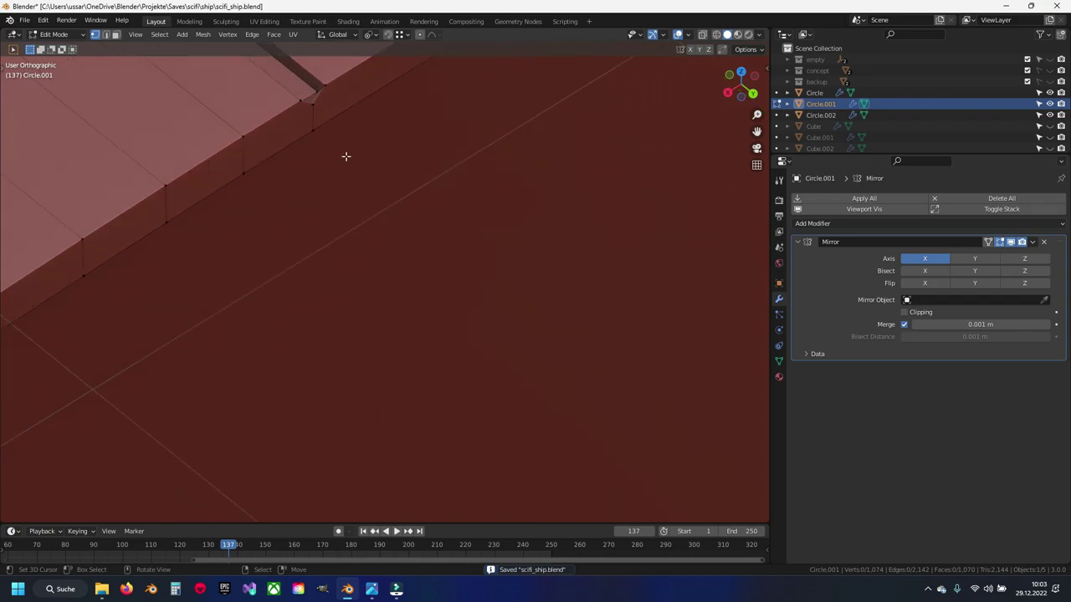
left_click(318, 105)
key("KP_Decimal")
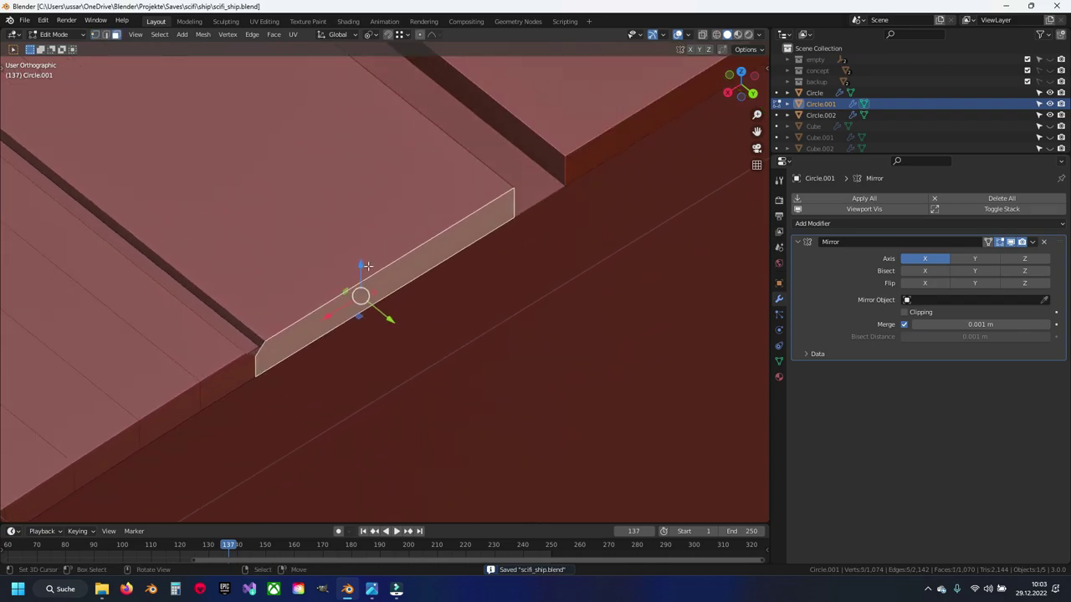
mouse_move(368, 266)
middle_mouse_down()
mouse_move(366, 232)
mouse_move(258, 242)
mouse_move(207, 303)
mouse_move(295, 283)
middle_mouse_up()
key("x")
left_click(205, 317)
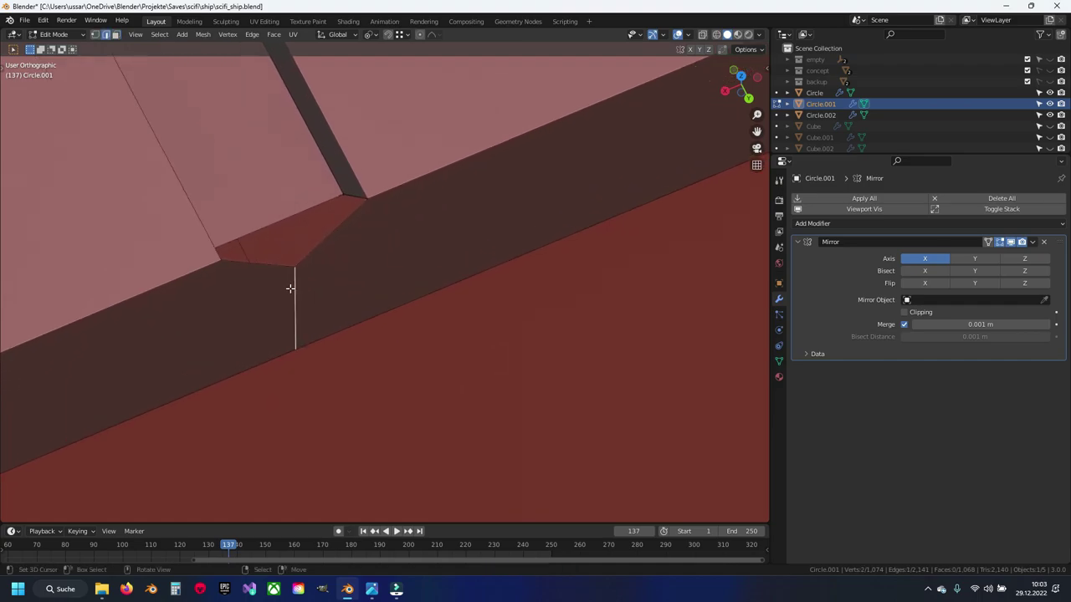
Step: Extrude the open edge to refill the hole with a new face
key("e")
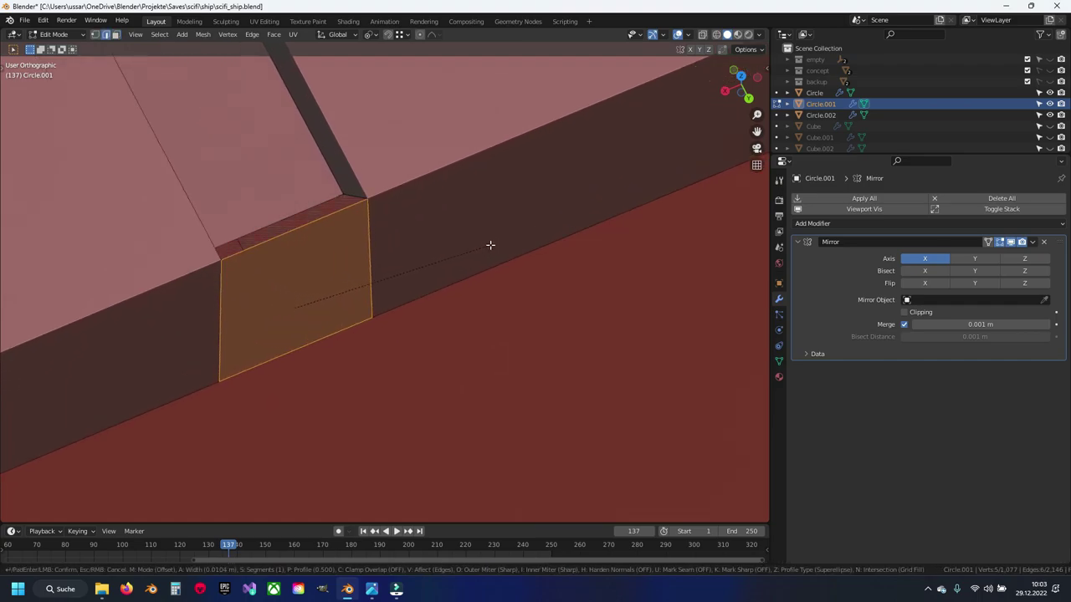
left_click(490, 242)
key("alt+a")
Step: Move the junction edge vertically along Z using see-through display
mouse_move(291, 198)
middle_mouse_down()
mouse_move(201, 170)
mouse_move(287, 237)
middle_mouse_up()
left_click(287, 236, "shift")
mouse_move(377, 237)
middle_mouse_down()
mouse_move(400, 244)
mouse_move(392, 238)
middle_mouse_up()
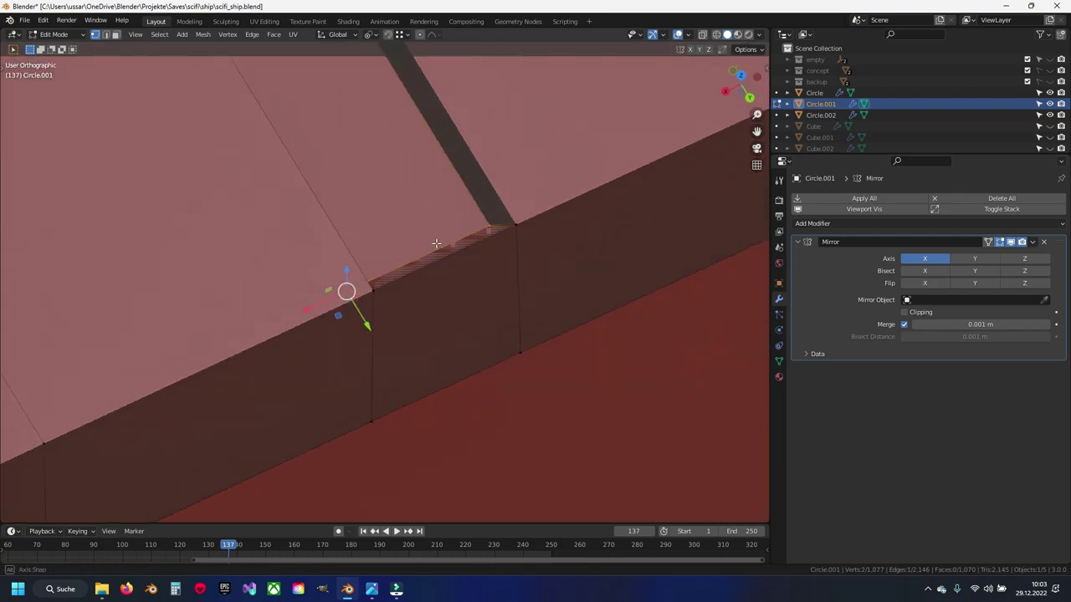
key("alt+z")
key("g")
key("z")
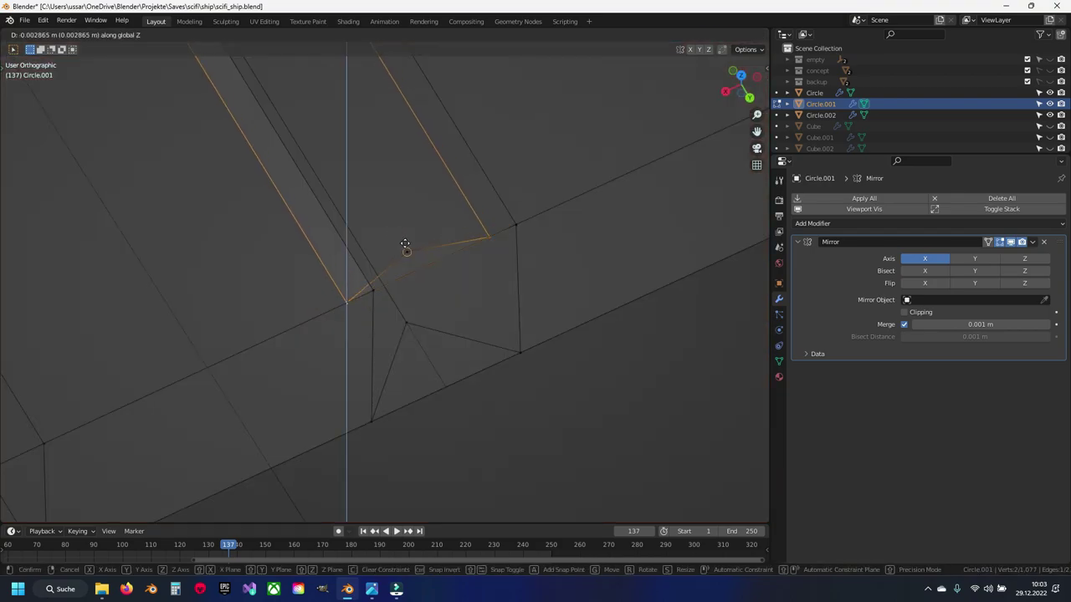
left_click(404, 246)
key("alt+z")
Step: Add a centred loop cut across the wall and raise it along Z
mouse_move(431, 292)
middle_mouse_down()
mouse_move(399, 251)
mouse_move(410, 258)
middle_mouse_up()
key("ctrl+r")
left_click(399, 251)
right_click(399, 251)
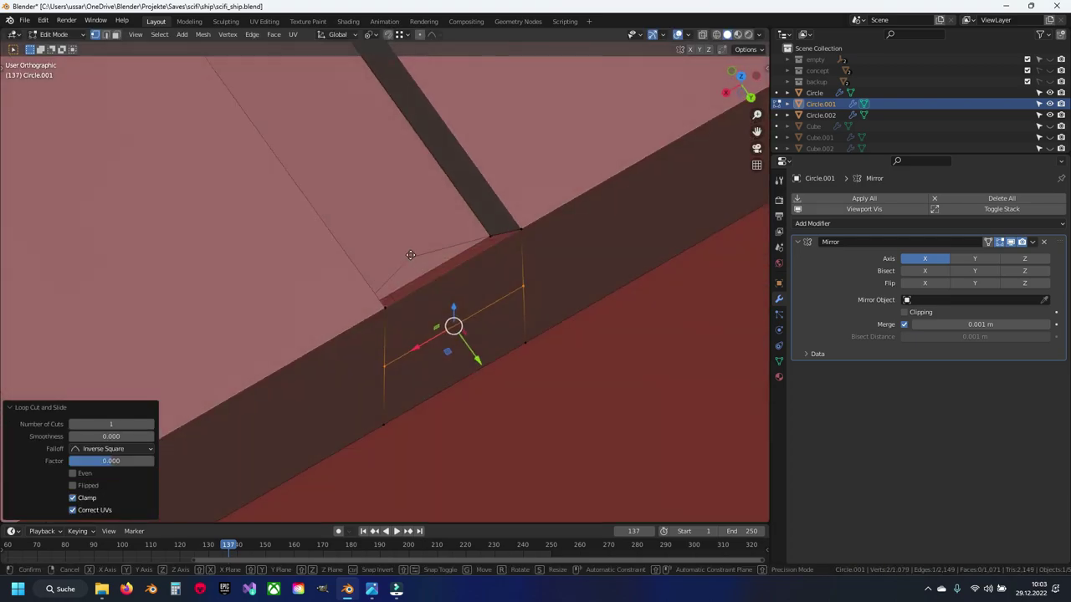
key("g")
key("z")
left_click(443, 312)
Step: Delete the extra wall face and nudge a vertex into the groove corner
left_click(443, 305)
key("x")
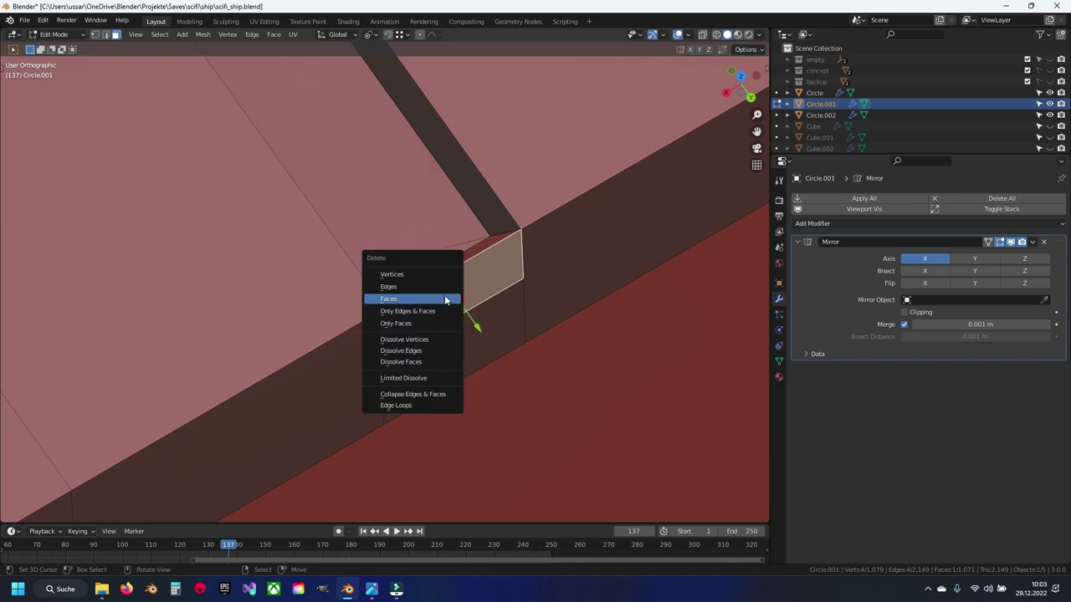
key("Escape")
key("1")
key("x")
left_click(410, 253)
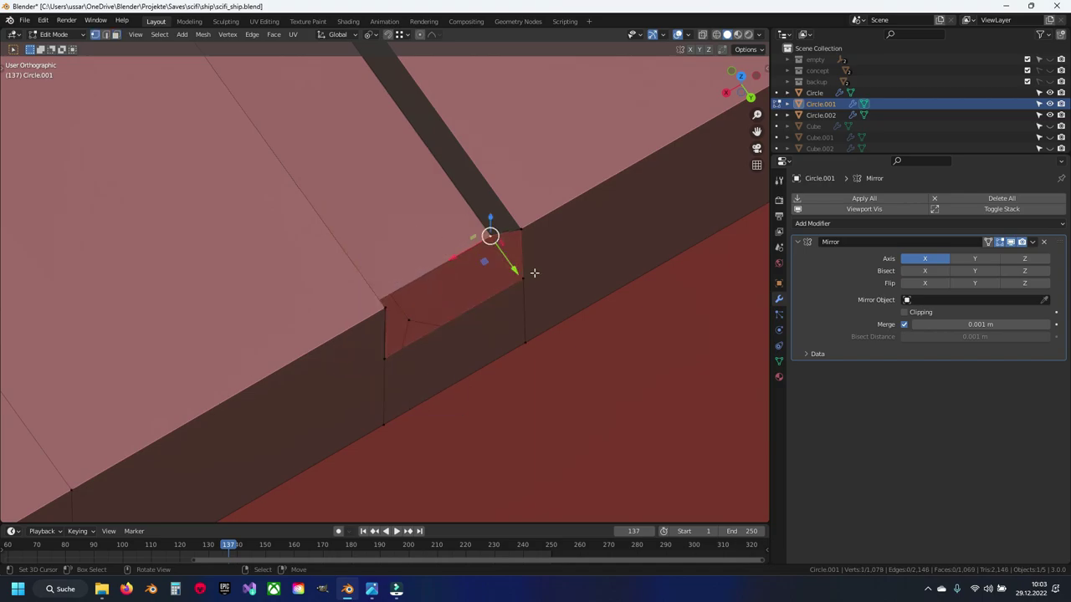
key("g")
left_click(410, 281)
middle_click_drag(411, 282, 306, 219)
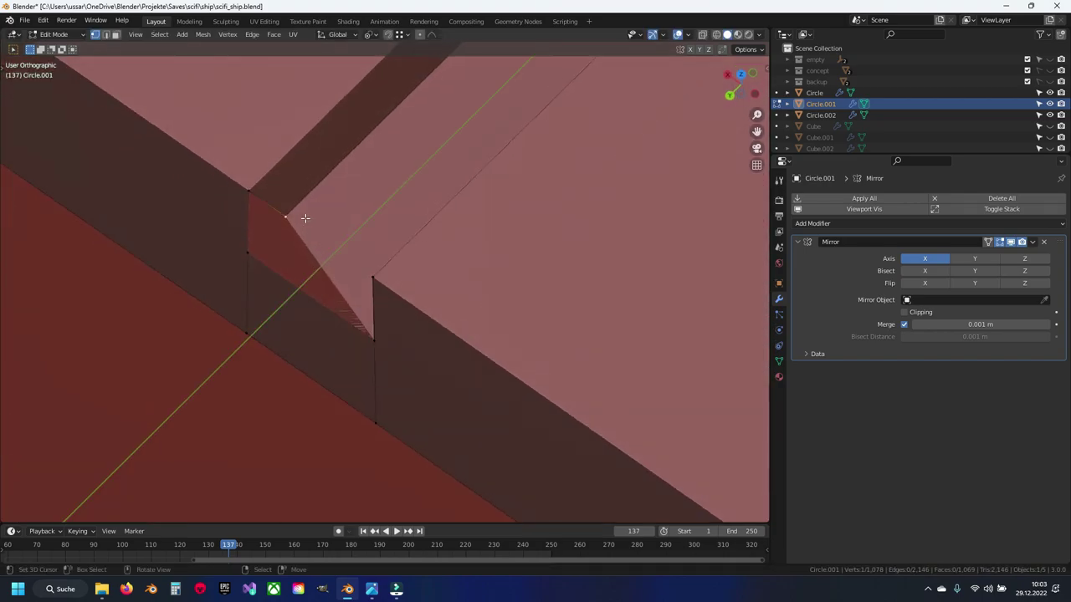
left_click(238, 263)
middle_click_drag(237, 262, 348, 295)
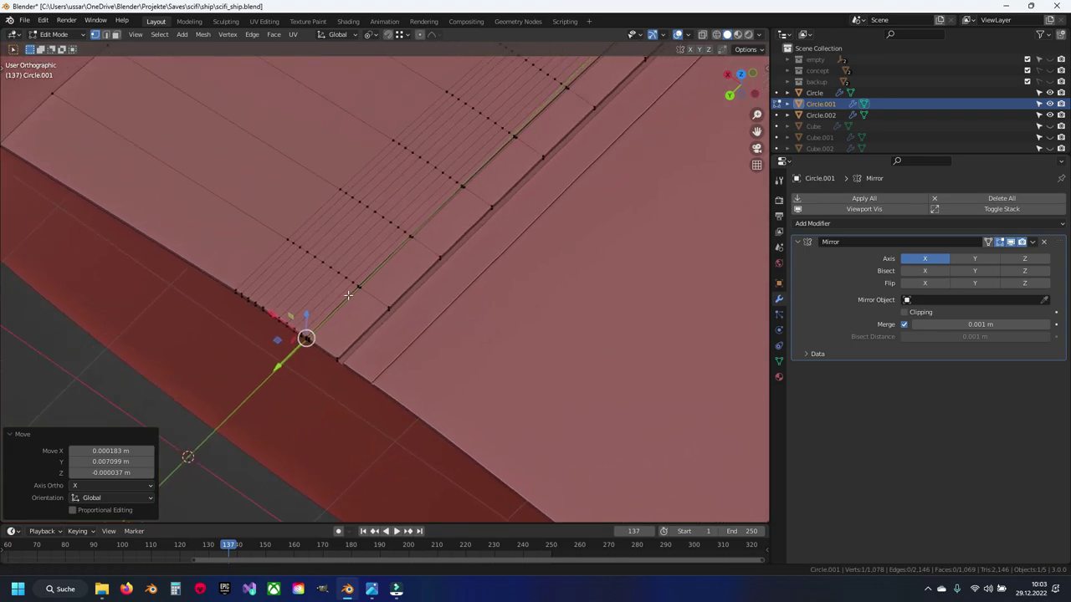
Step: Exit Edit Mode, save the file, and deselect the hull
key("Tab")
scroll(449, 253, "down", 5)
mouse_move(521, 246)
middle_mouse_down()
mouse_move(376, 310)
mouse_move(348, 201)
mouse_move(462, 161)
middle_mouse_up()
key("ctrl+s")
key("alt+a")
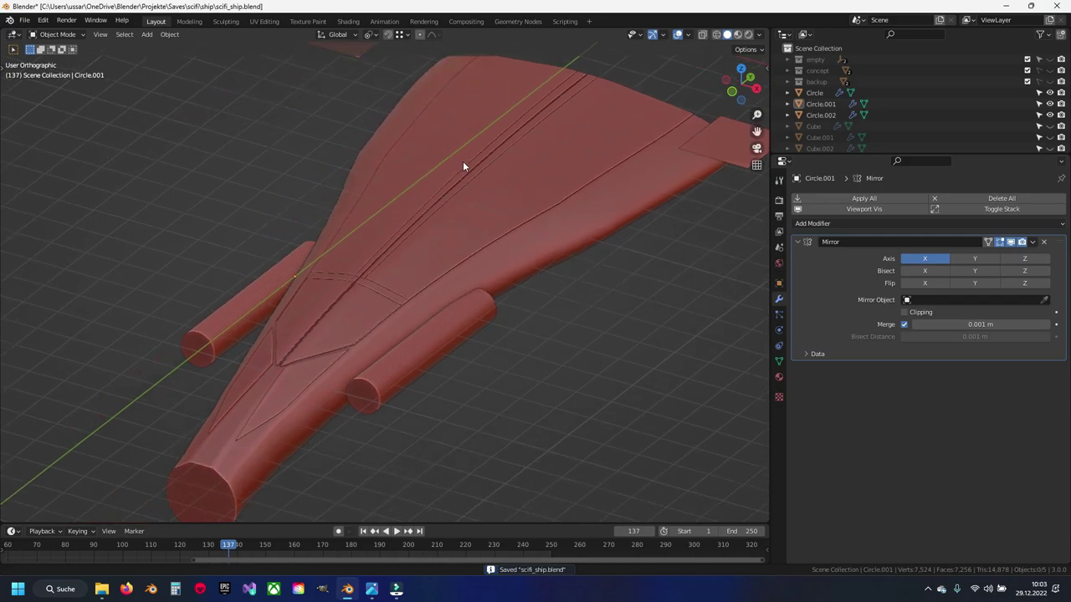
scroll(443, 180, "up", 5)
Step: Leave hull Edit Mode and select the Plane.005 square plate right of the hull
mouse_move(426, 199)
middle_mouse_down()
mouse_move(418, 268)
mouse_move(367, 276)
mouse_move(341, 354)
mouse_move(392, 377)
mouse_move(370, 380)
mouse_move(353, 275)
mouse_move(381, 269)
middle_mouse_up()
key("Tab")
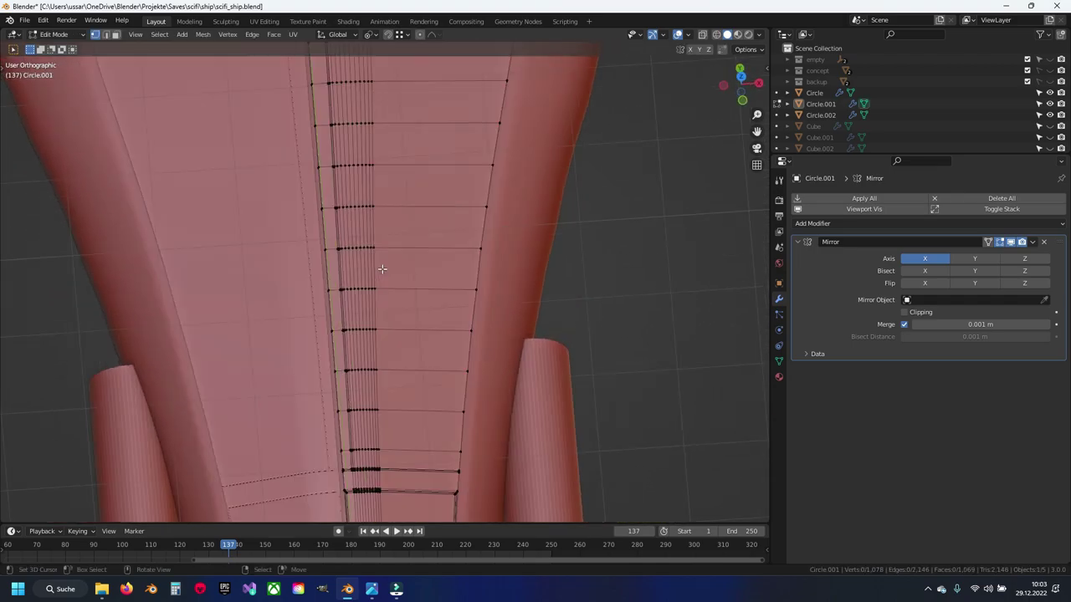
scroll(382, 268, "down", 2)
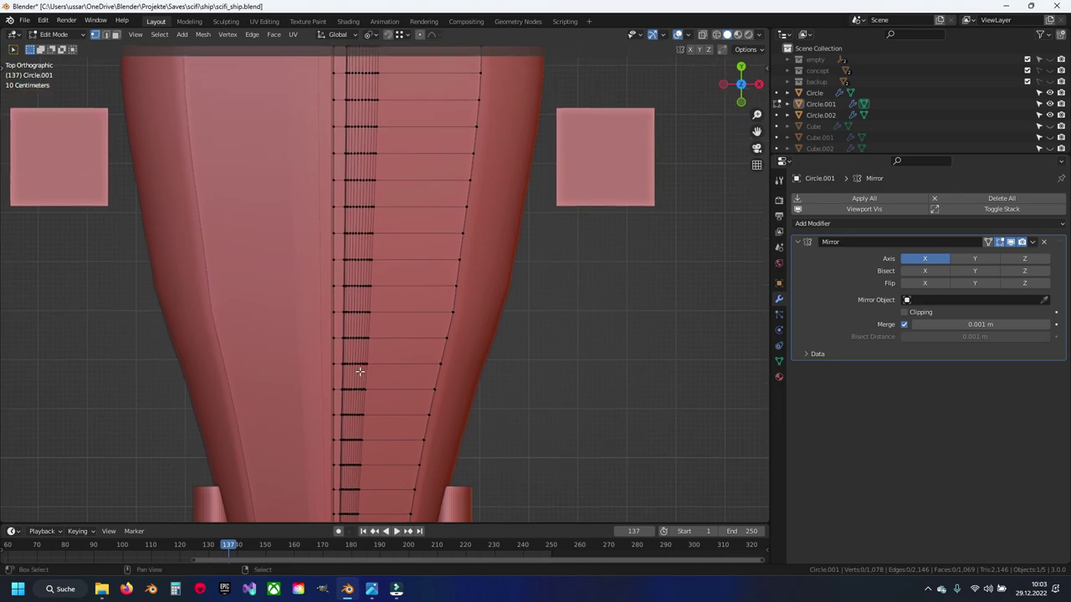
scroll(365, 289, "down", 1)
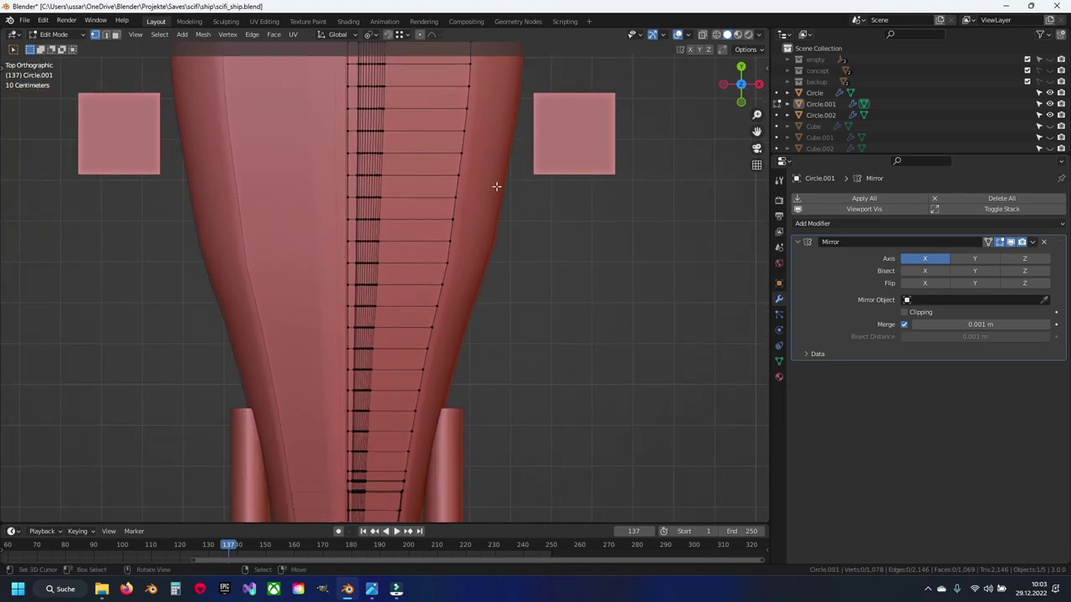
mouse_move(496, 186)
middle_mouse_down("shift")
mouse_move(438, 285)
mouse_move(466, 311)
middle_mouse_up("shift")
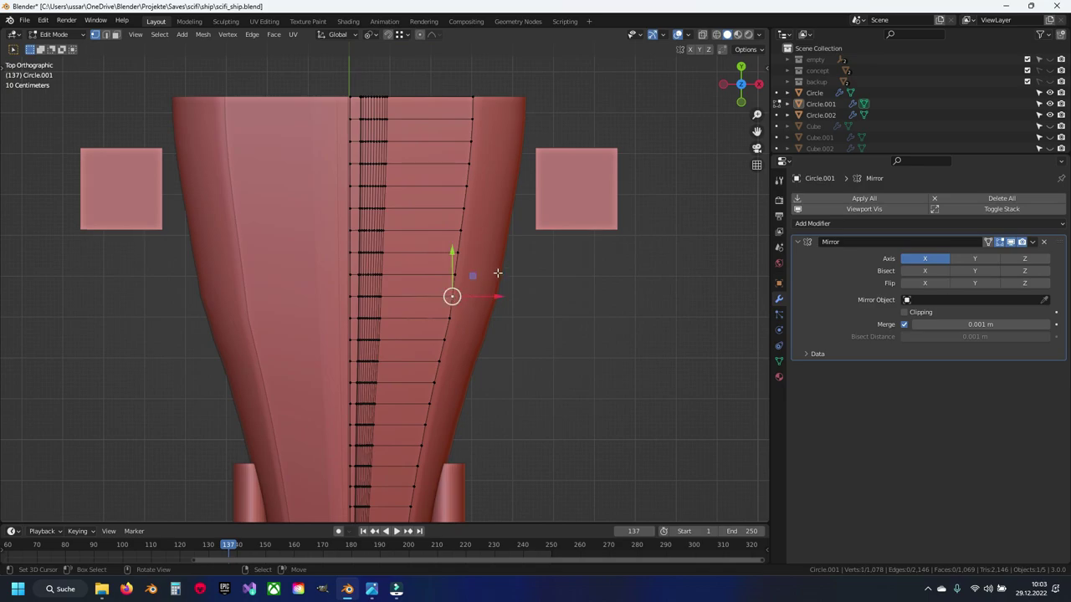
key("Tab")
left_click(564, 200)
Step: Move the mirrored square plates up to the hull's top edge
key("g")
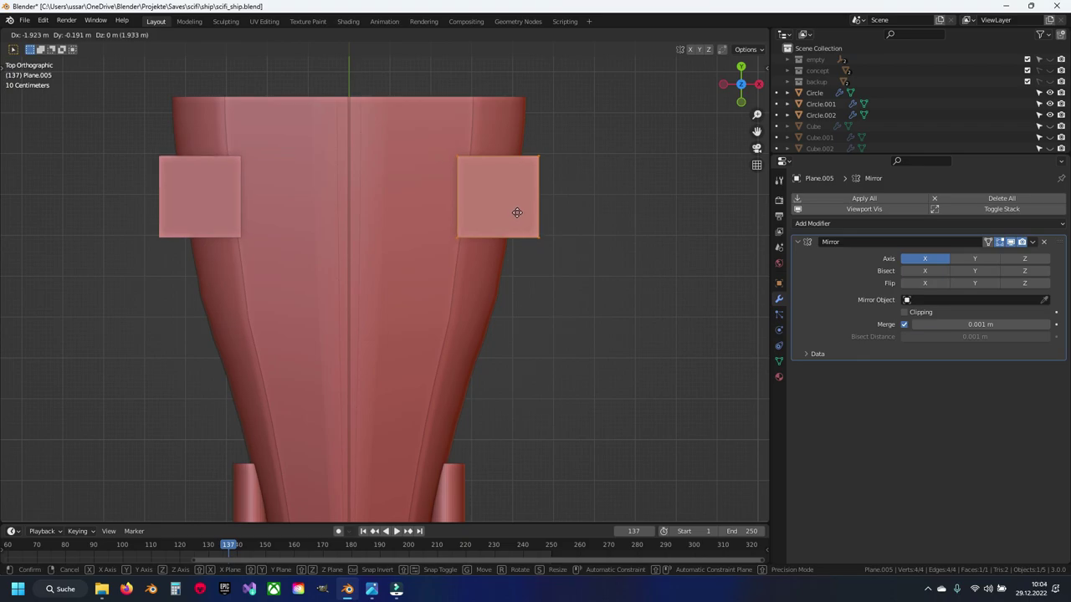
left_click(513, 211)
middle_click_drag(447, 246, 463, 182, "shift")
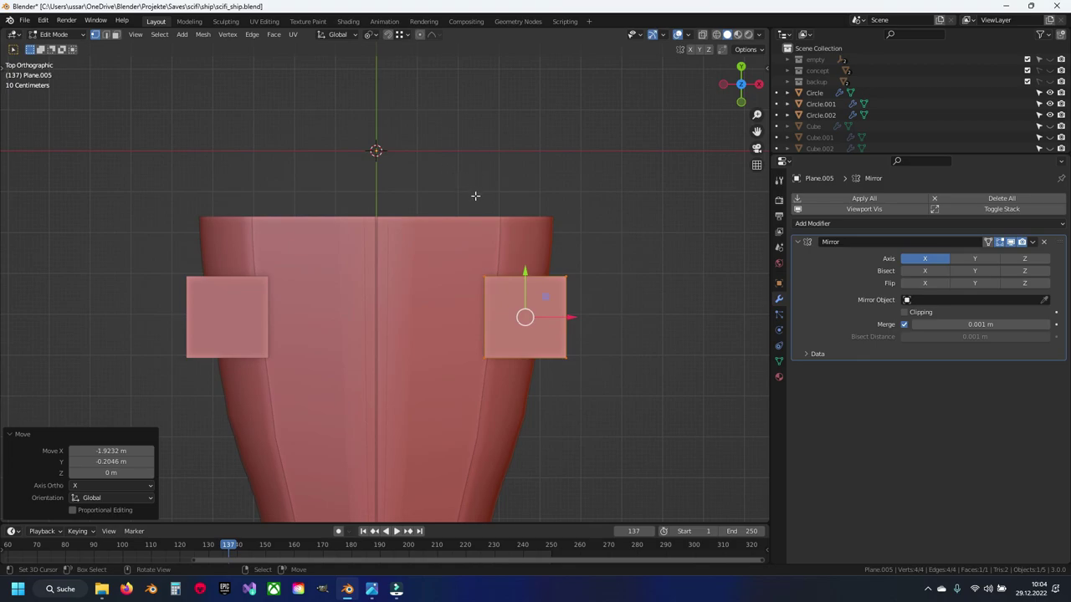
middle_click_drag(501, 223, 501, 185, "shift")
key("g")
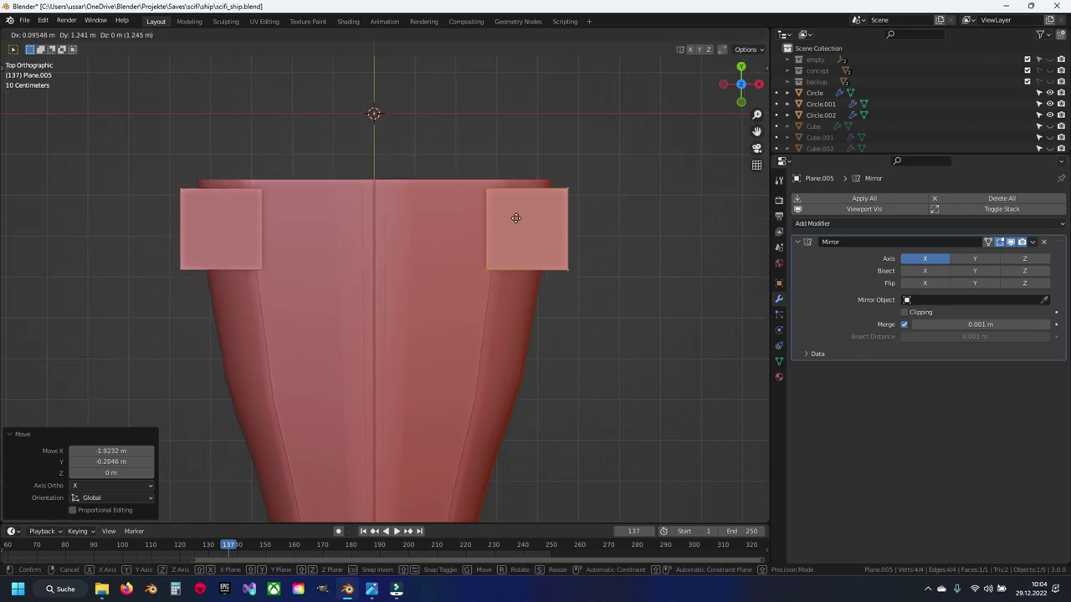
left_click(526, 210)
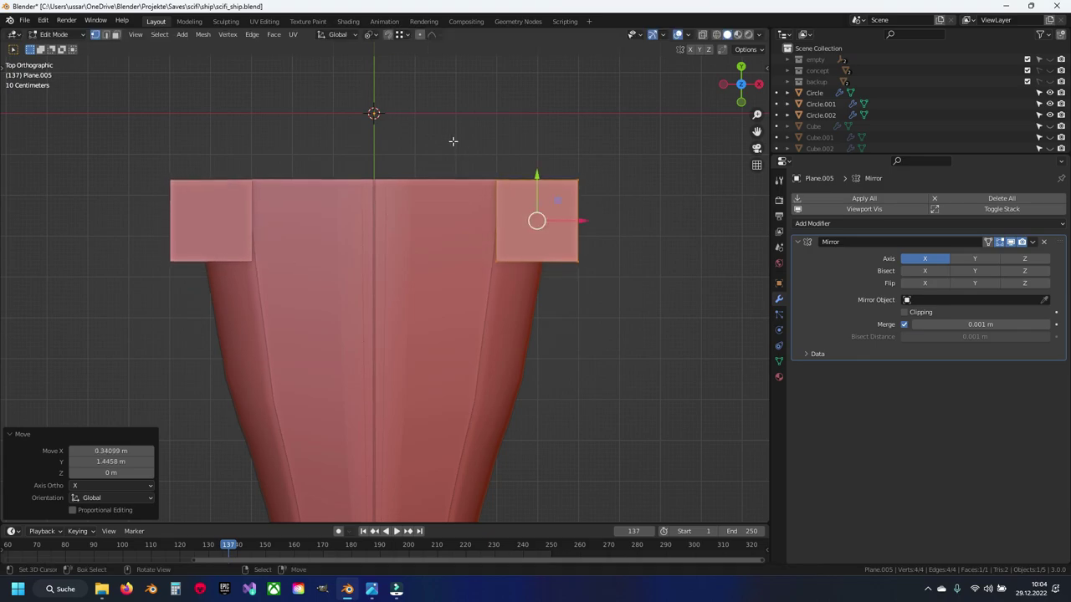
Step: Lower the plate's bottom edge and slide it along X into a slanted trapezoid
left_click(506, 265)
left_click(540, 261)
middle_click_drag(539, 261, 555, 207, "shift")
key("g")
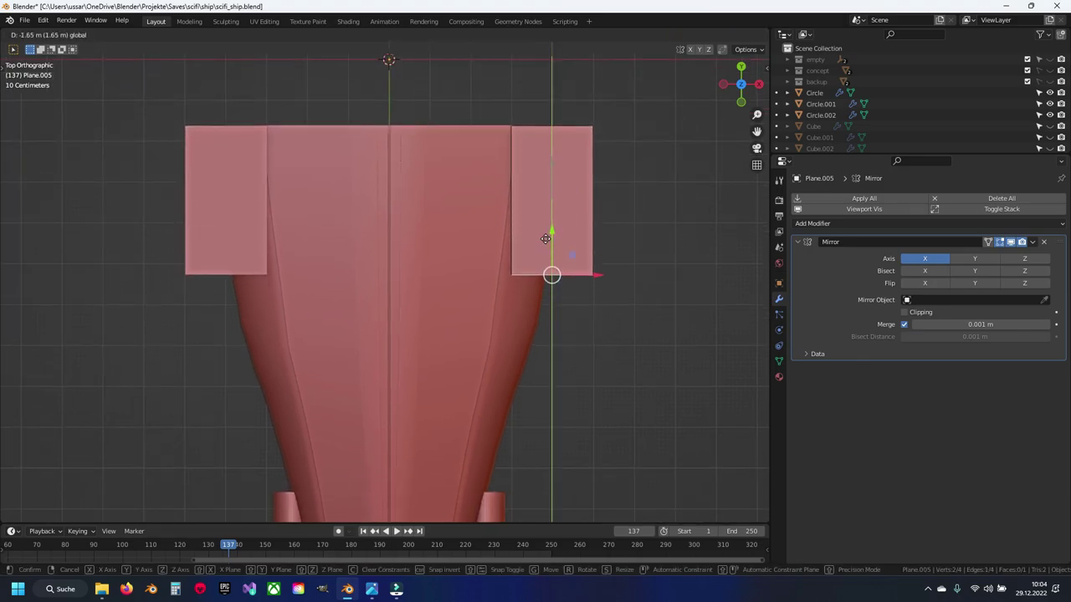
left_click(604, 296)
key("g")
key("x")
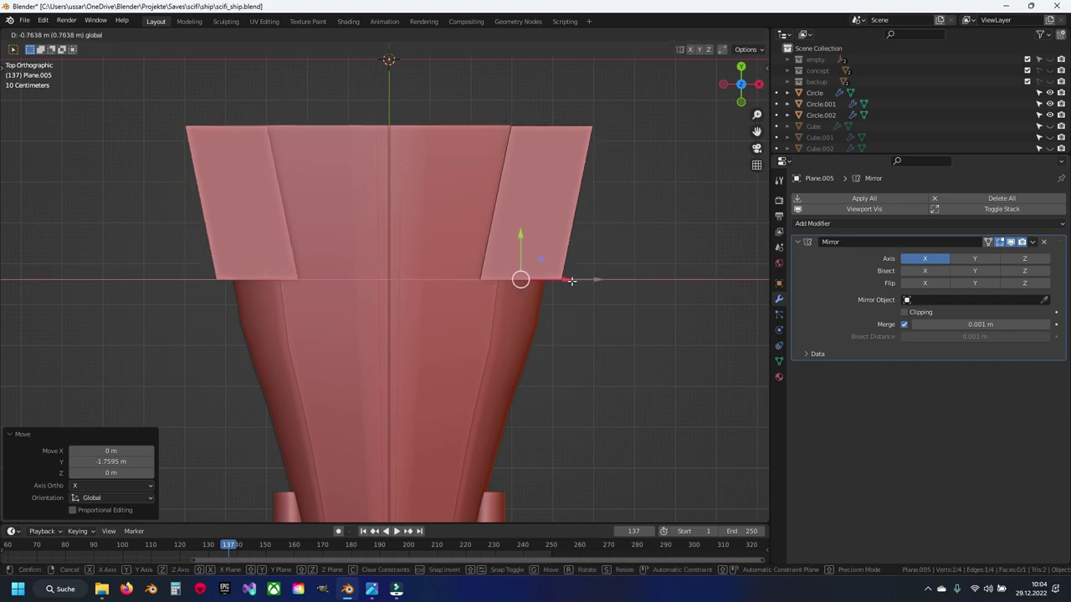
left_click(571, 281)
left_click(574, 198)
Step: Widen the wing plate by pushing its outer edge outward along X
key("g")
key("x")
scroll(619, 203, "down", 2)
left_click(530, 230)
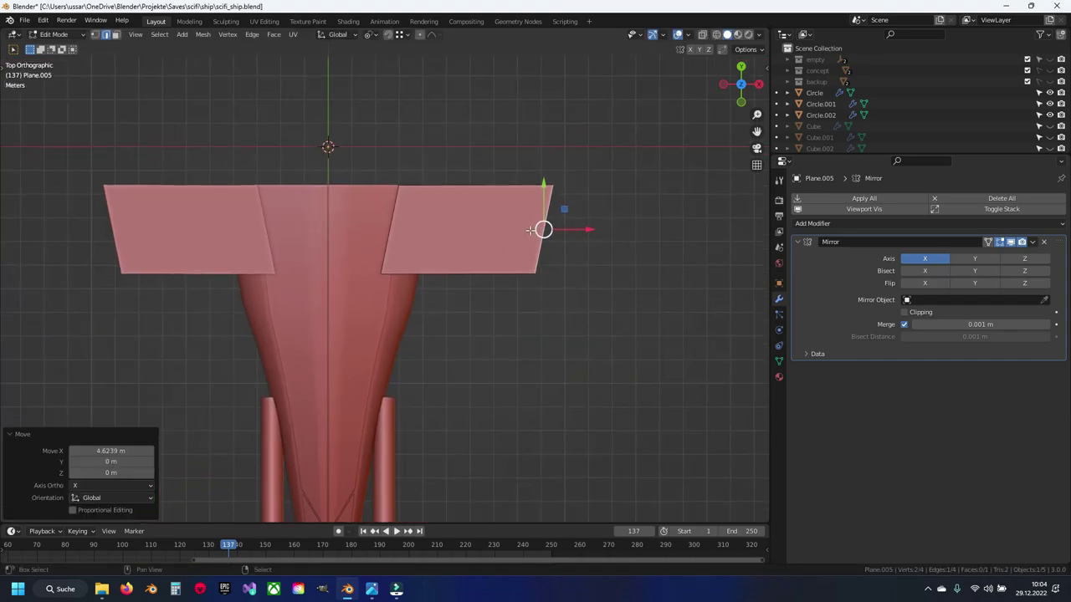
left_click_drag(571, 229, 639, 228)
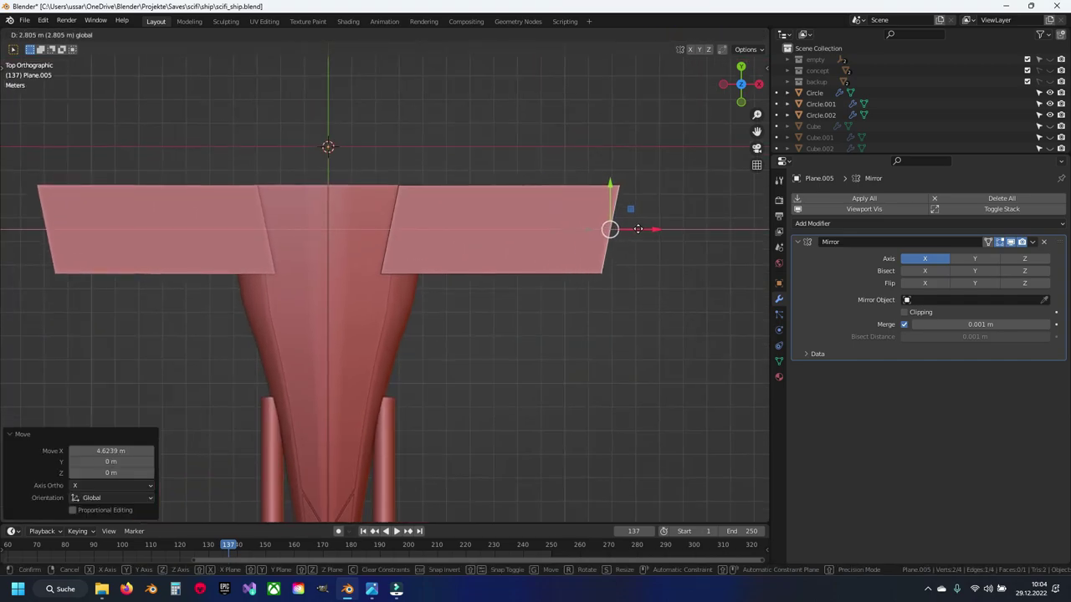
left_click(637, 228)
middle_click_drag(637, 228, 589, 217, "shift")
Step: Extrude the outer edge along X into a tip section and sweep it back along Y
key("e")
key("x")
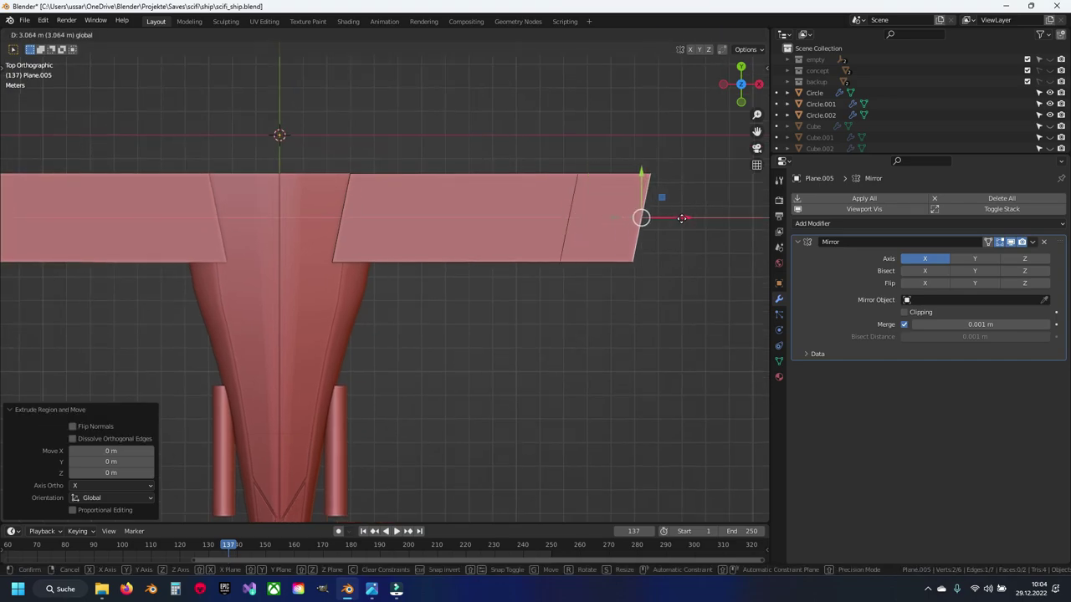
left_click(693, 219)
key("g")
key("y")
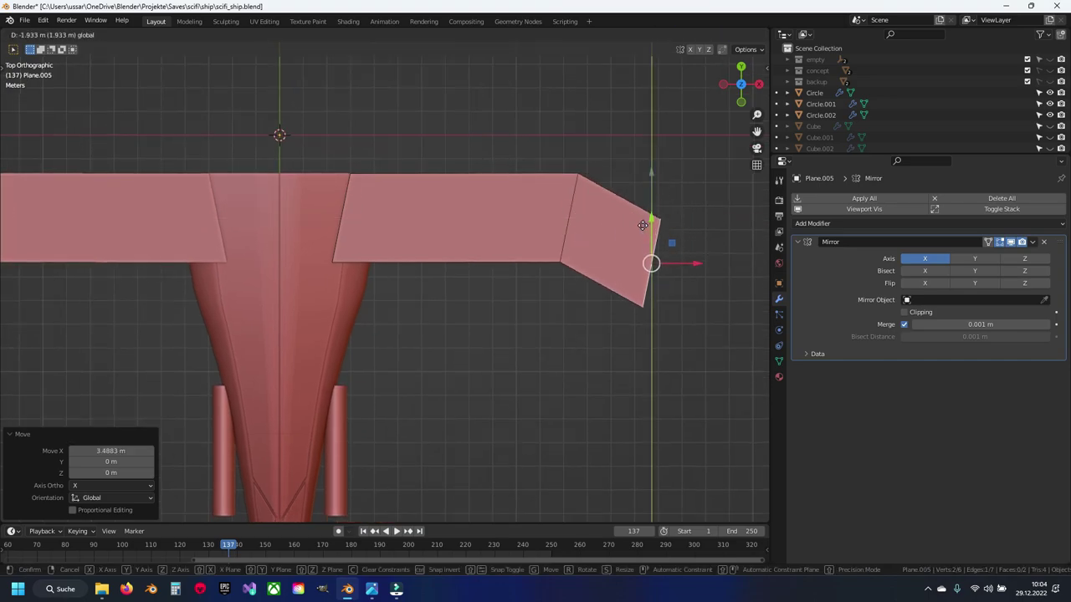
left_click(642, 225)
Step: Shift the lower inner tip edge along Y to angle the wing tip
middle_click_drag(549, 271, 655, 290, "shift")
left_click(655, 290)
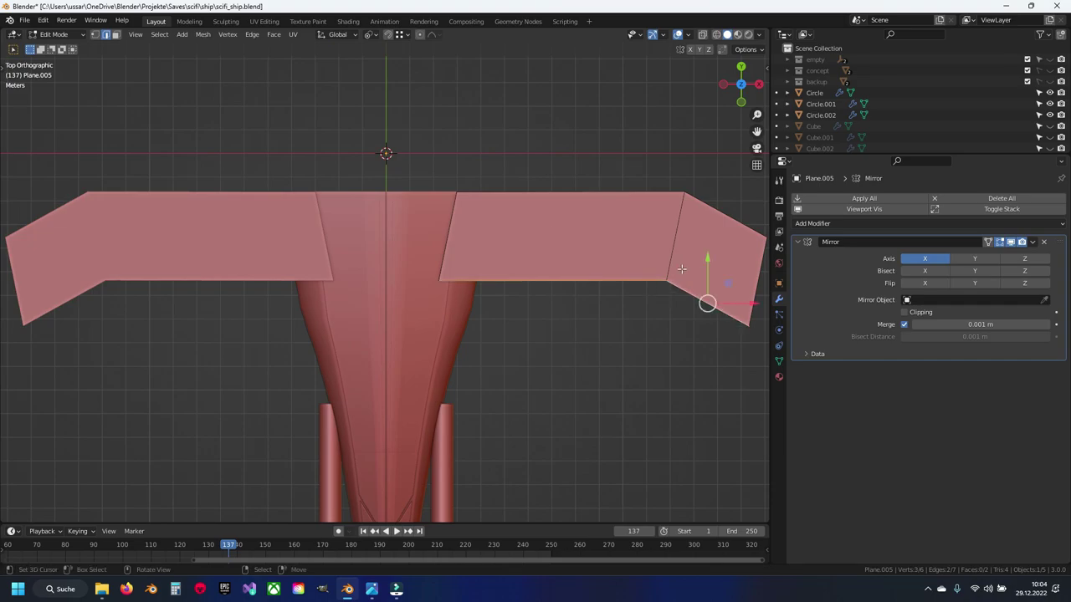
key("g")
key("y")
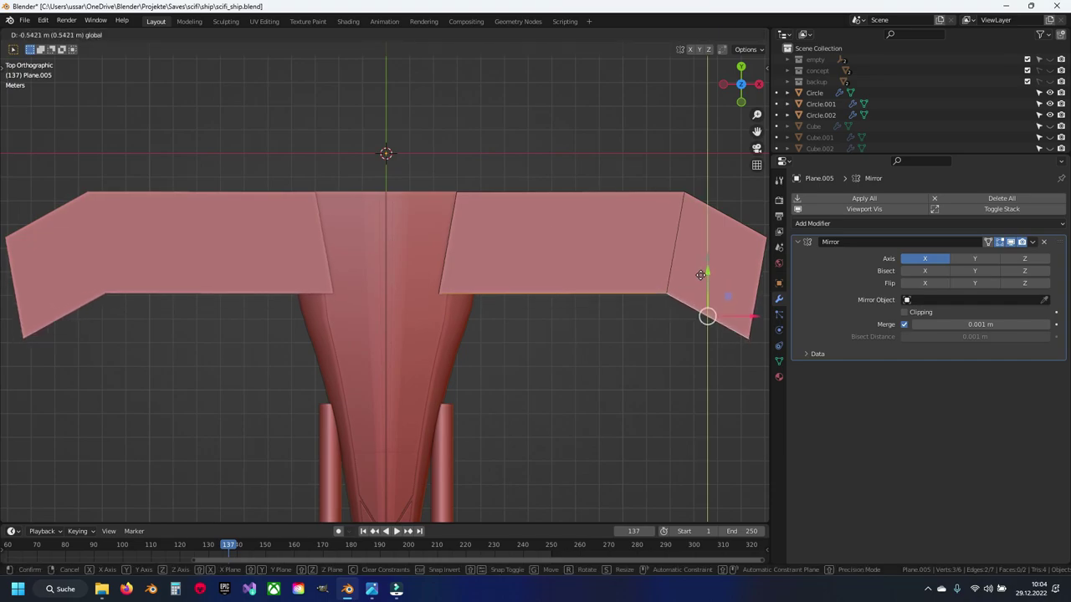
left_click(700, 274)
Step: Lower the whole wing plate along Z, return to Object Mode and save
middle_click_drag(700, 275, 545, 216)
key("a")
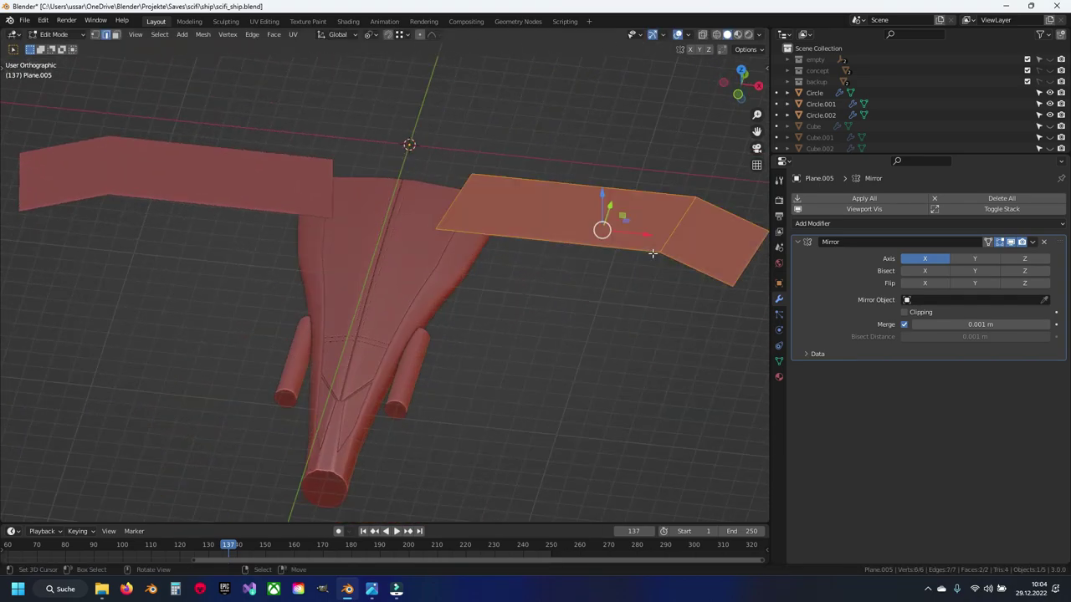
key("g")
key("z")
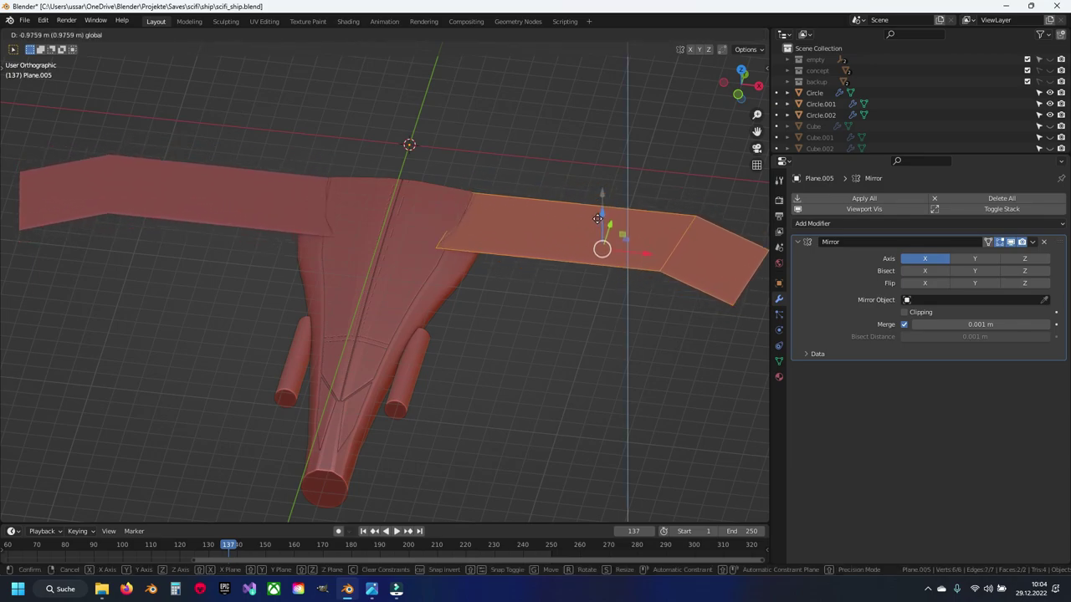
left_click(596, 219)
mouse_move(596, 219)
middle_mouse_down()
mouse_move(477, 261)
mouse_move(446, 331)
mouse_move(427, 301)
middle_mouse_up()
key("Tab")
key("ctrl+s")
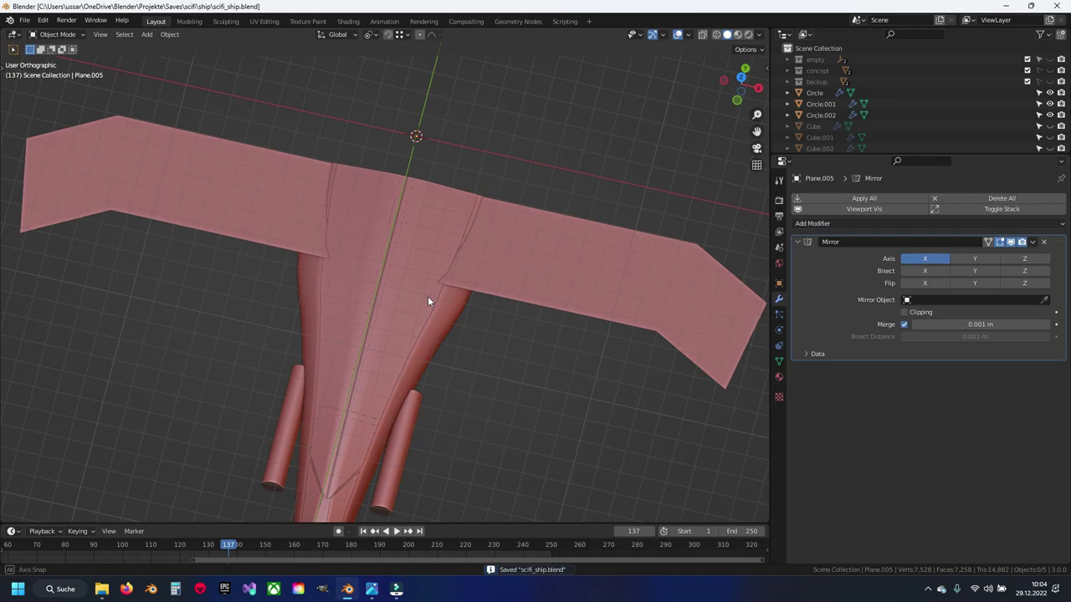
Step: Push the inner wing-tip edge further along Y, then save the file again
key("Tab")
left_click(553, 314)
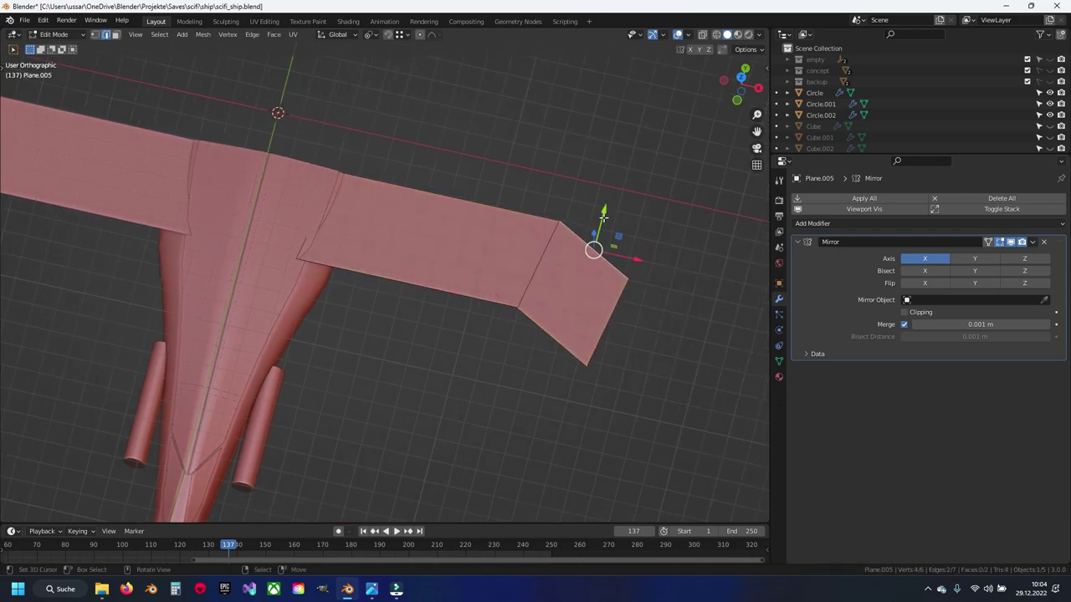
left_click_drag(603, 216, 616, 161)
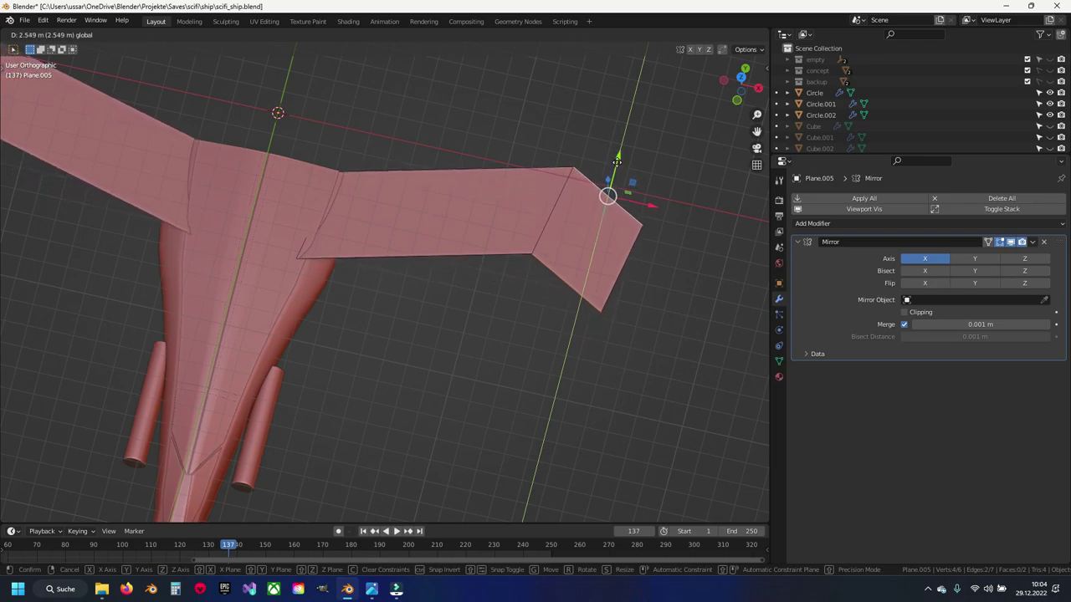
left_click_drag(616, 161, 617, 149)
middle_click_drag(617, 149, 426, 293)
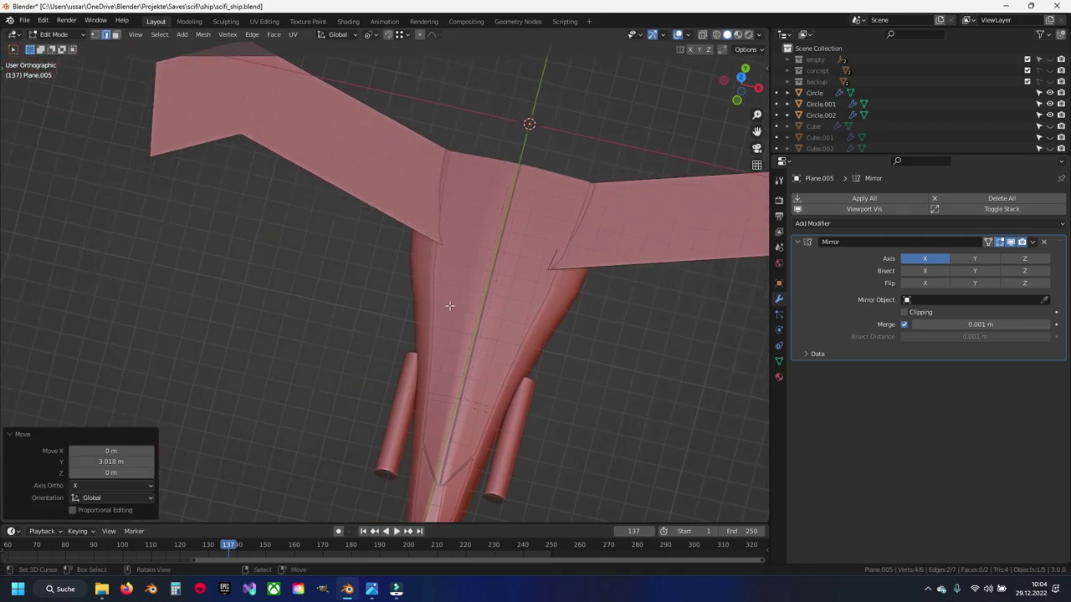
scroll(426, 293, "up", 4)
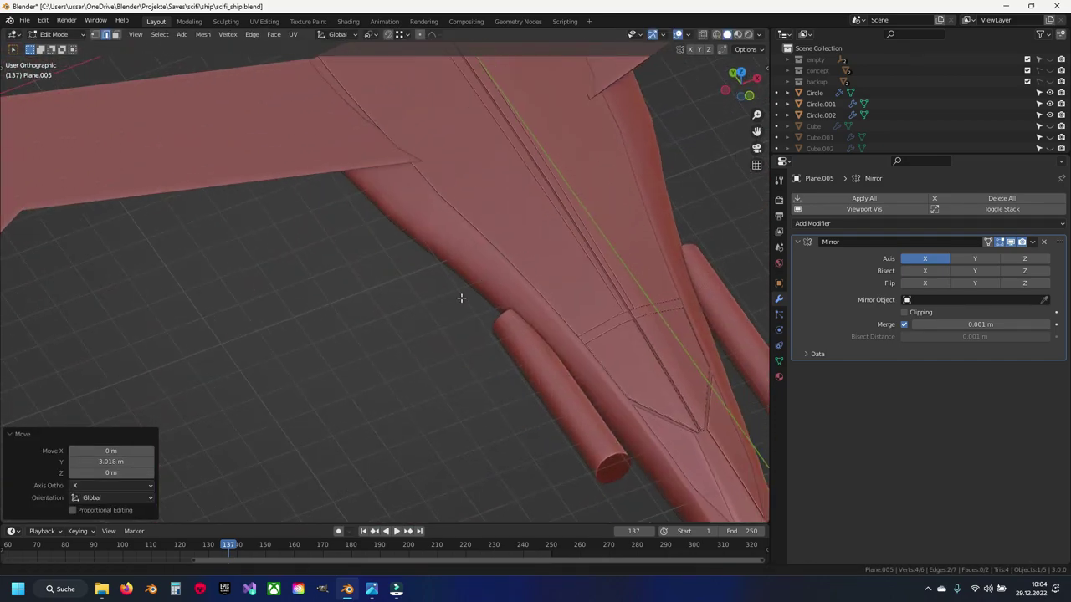
scroll(380, 358, "down", 2)
key("Tab")
key("ctrl+s")
Step: Select the hull object Circle.001 and enter Edit Mode
mouse_move(388, 330)
middle_mouse_down()
mouse_move(364, 340)
mouse_move(348, 368)
mouse_move(351, 350)
middle_mouse_up()
left_click(389, 285)
key("Tab")
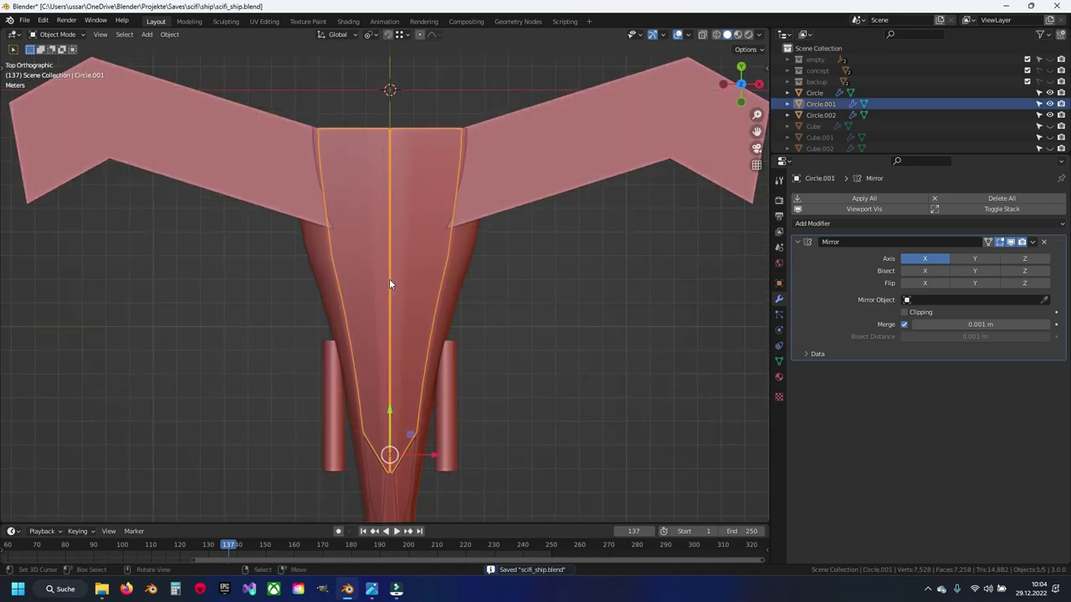
Step: In top view, switch to vertex select, pick a vertex on the slanted panel line, and save
key("KP_7")
scroll(389, 278, "up", 3)
scroll(389, 278, "up", 3)
middle_click_drag(387, 274, 383, 310, "shift")
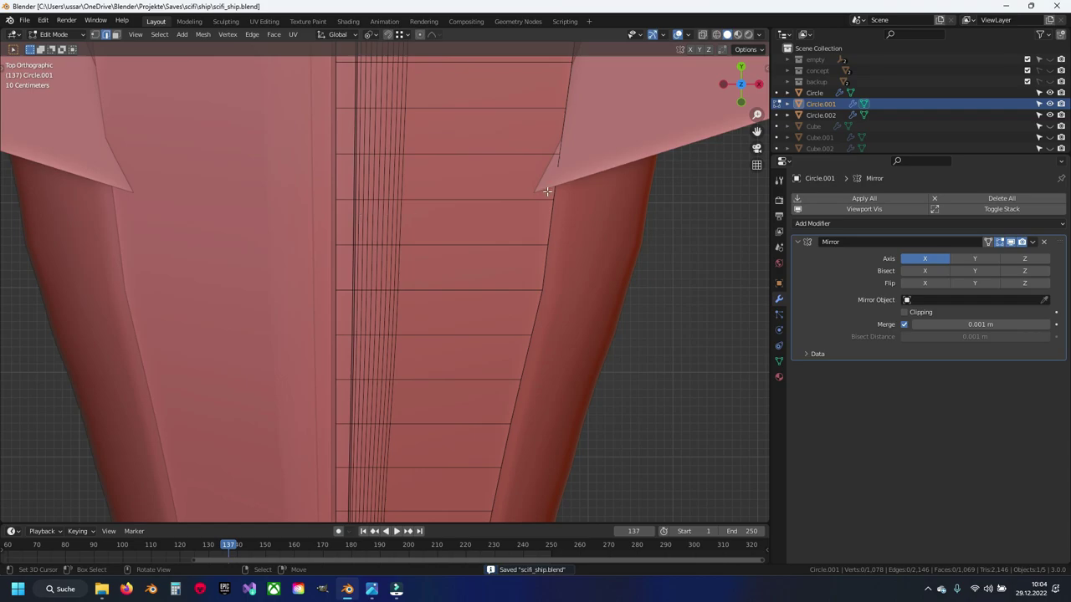
left_click(545, 287)
middle_click_drag(545, 287, 556, 120, "shift")
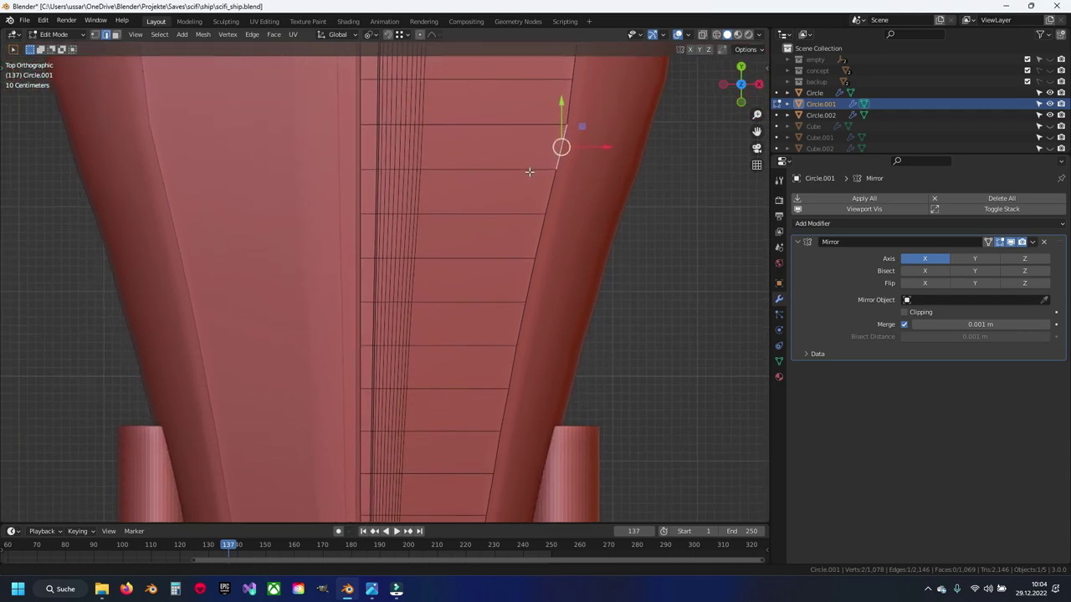
scroll(475, 265, "down", 2)
scroll(473, 269, "up", 2)
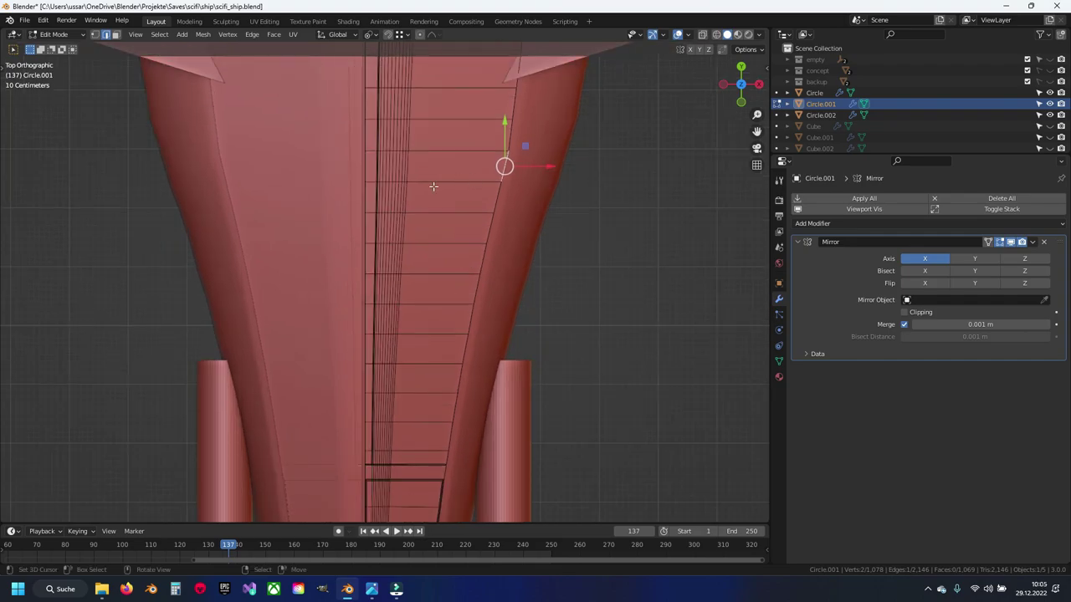
right_click(380, 182)
key("1")
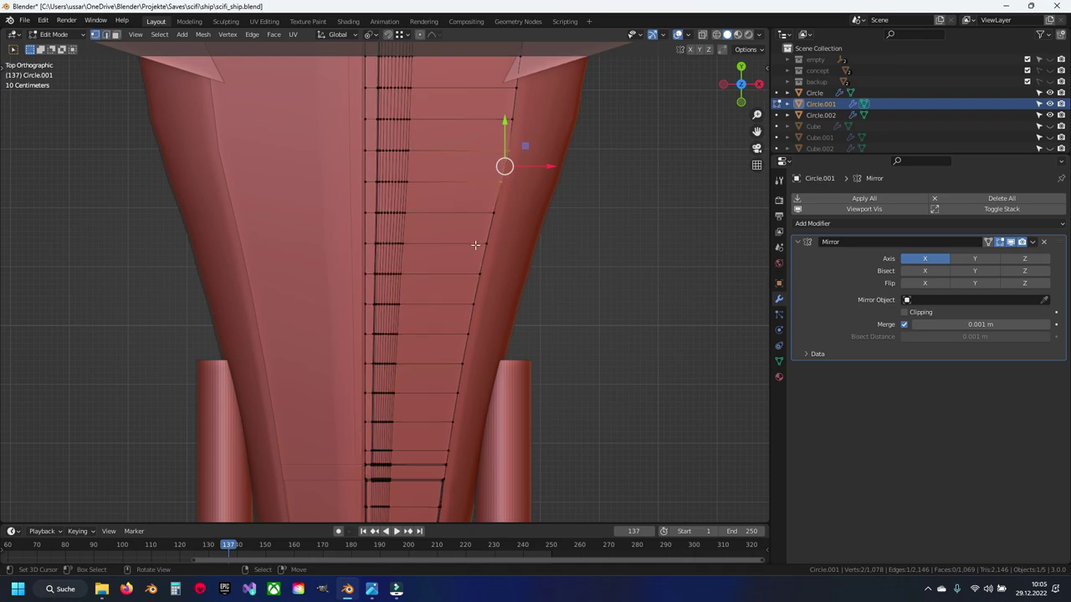
left_click(498, 185)
key("ctrl+s")
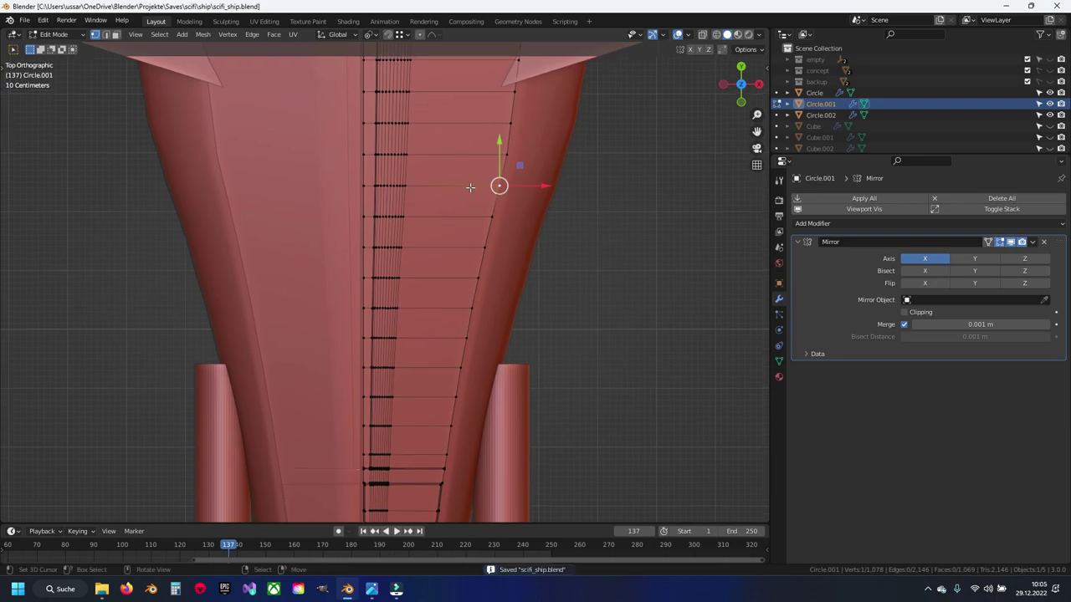
Step: Loop-cut the hull with even slide to add a loop parallel to the panel line
key("ctrl+r")
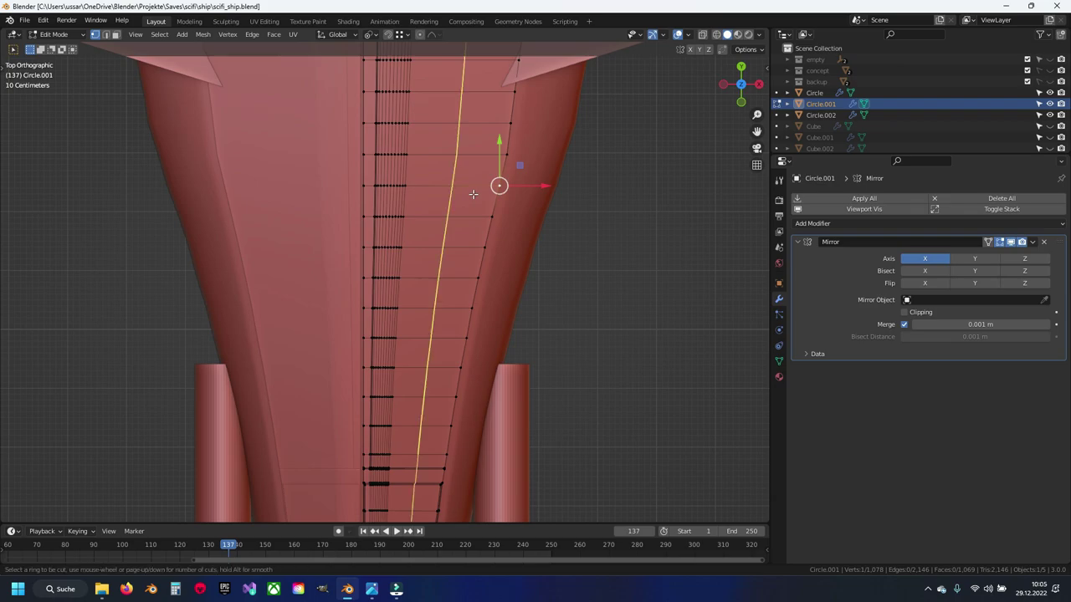
left_click(497, 188)
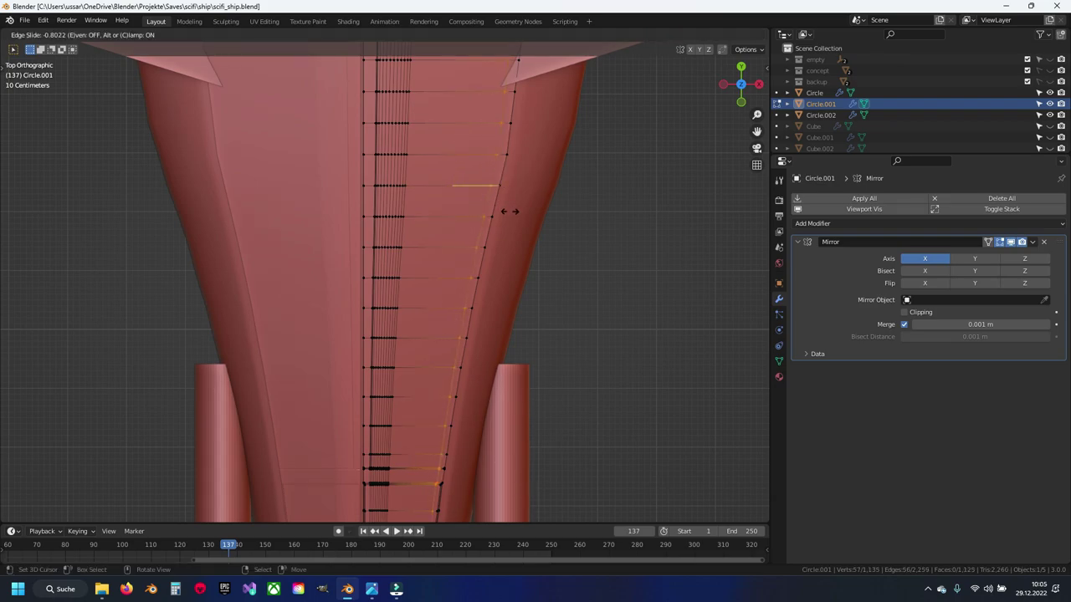
key("e")
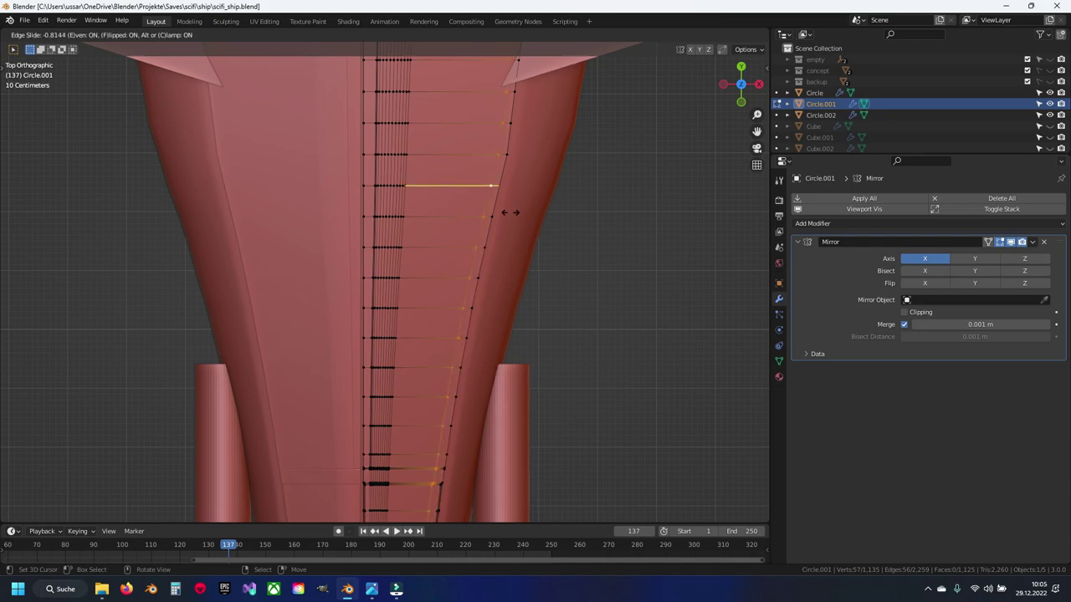
left_click(501, 211)
left_click(483, 187)
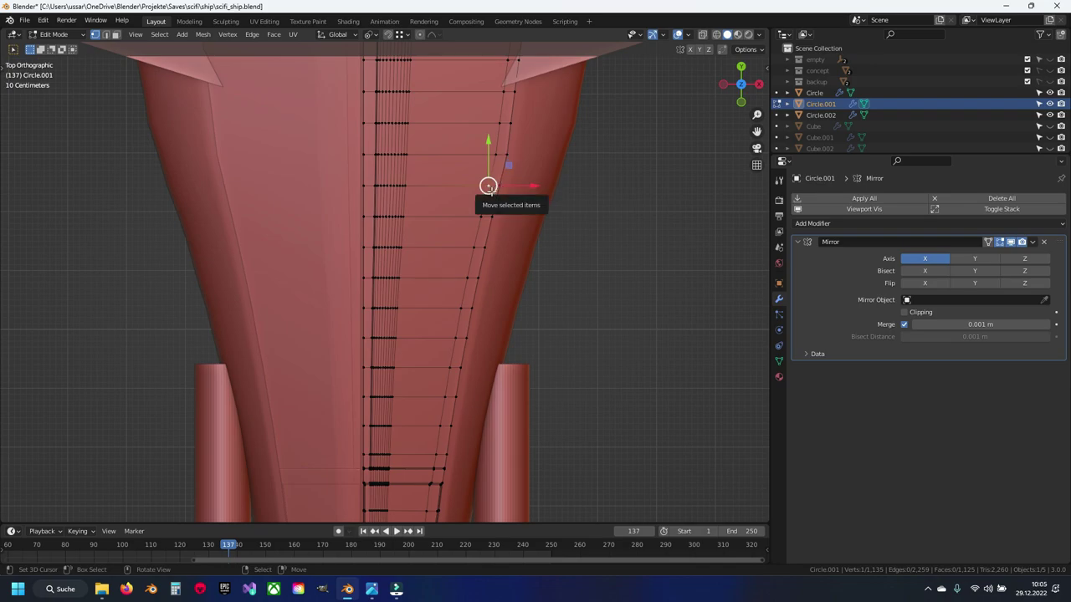
Step: In edge select mode, start selecting an edge row across the raised wing strip
key("2")
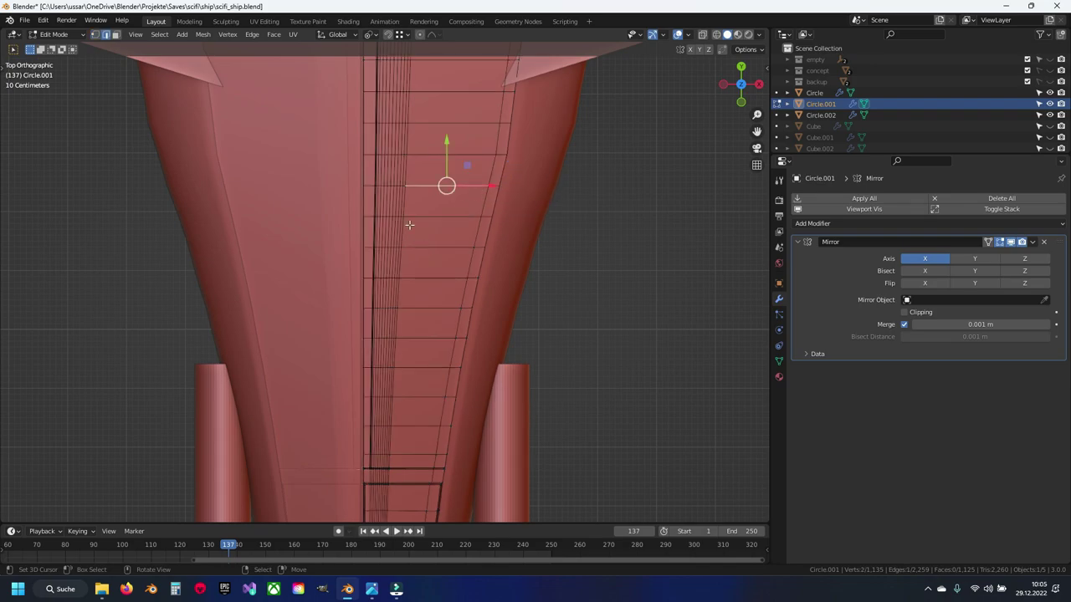
scroll(409, 224, "up", 3)
scroll(368, 176, "up", 2)
scroll(418, 231, "up", 2)
left_click(409, 284, "ctrl")
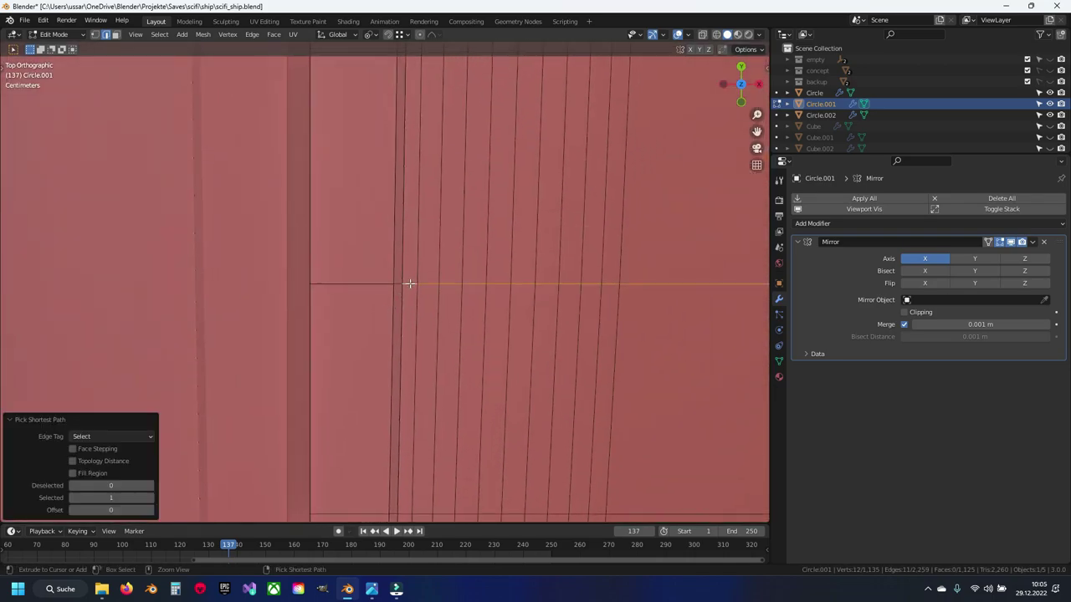
scroll(409, 283, "down", 2)
middle_click_drag(409, 284, 376, 305)
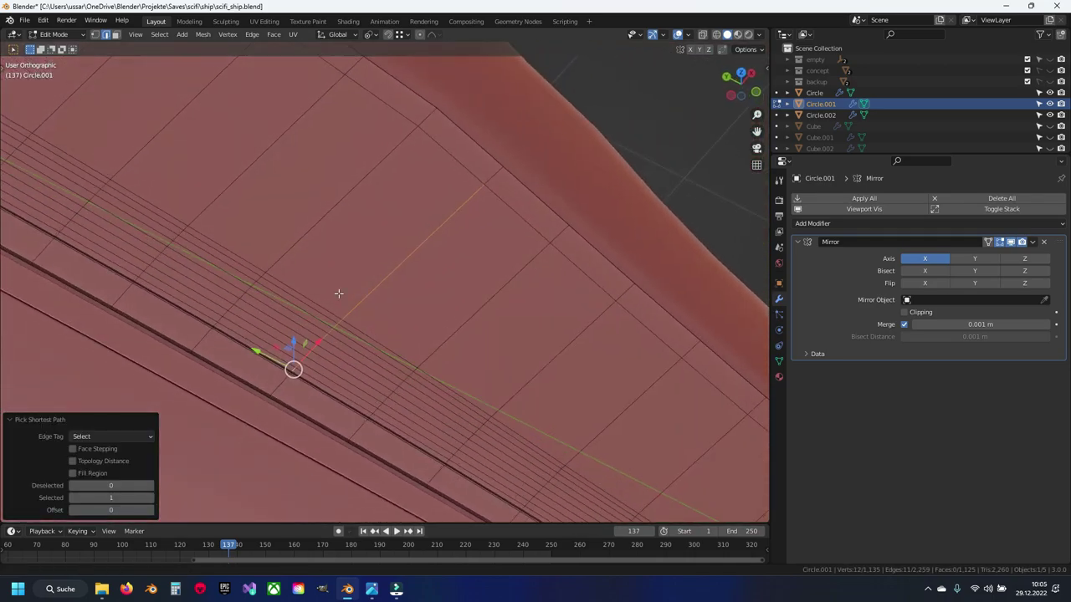
left_click(487, 257, "shift")
Step: Extend the shortest-path edge selection along the strip with further edges
scroll(401, 267, "up", 2)
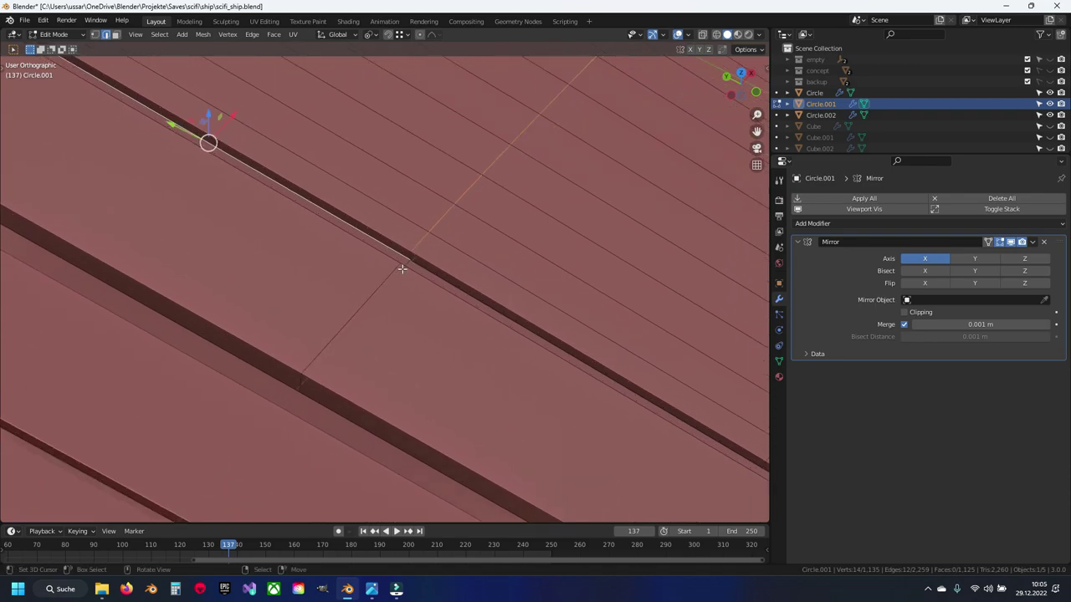
scroll(430, 202, "up", 2)
scroll(433, 224, "down", 3)
mouse_move(509, 256)
middle_mouse_down()
mouse_move(524, 339)
mouse_move(470, 218)
middle_mouse_up()
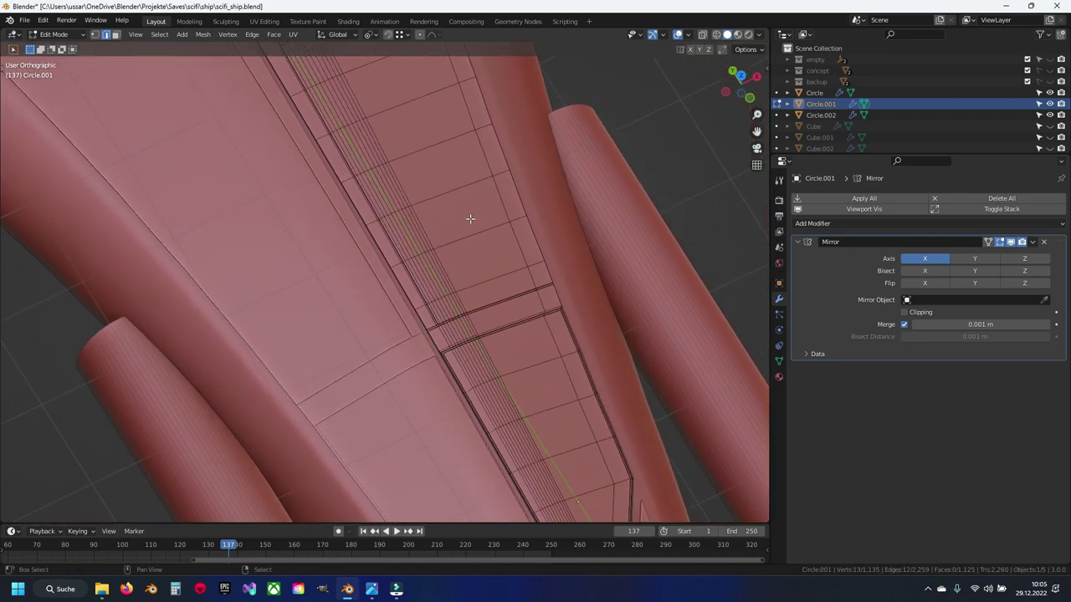
left_click(529, 280, "ctrl")
scroll(529, 281, "up", 4)
scroll(644, 287, "down", 2)
scroll(441, 288, "up", 3)
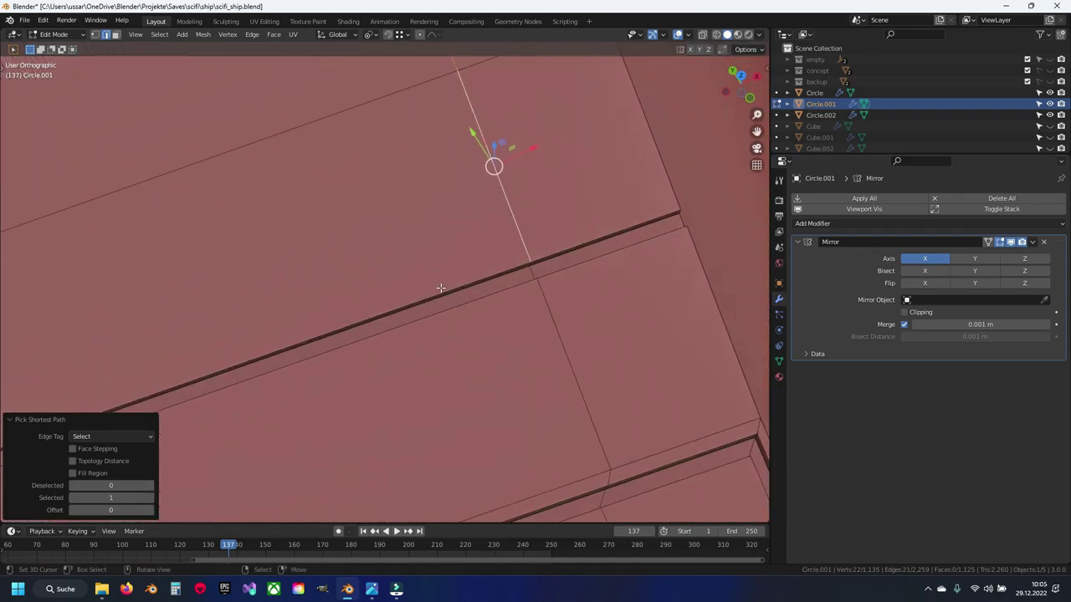
scroll(440, 288, "down", 3)
middle_click_drag(441, 288, 400, 254)
scroll(400, 254, "up", 3)
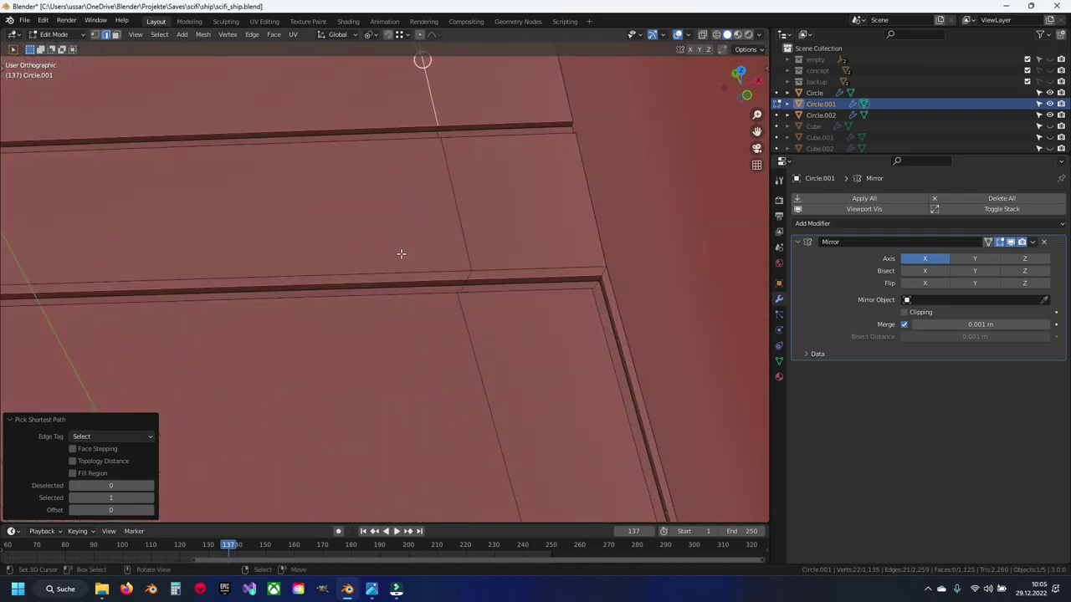
scroll(502, 245, "up", 3)
left_click(521, 241, "shift")
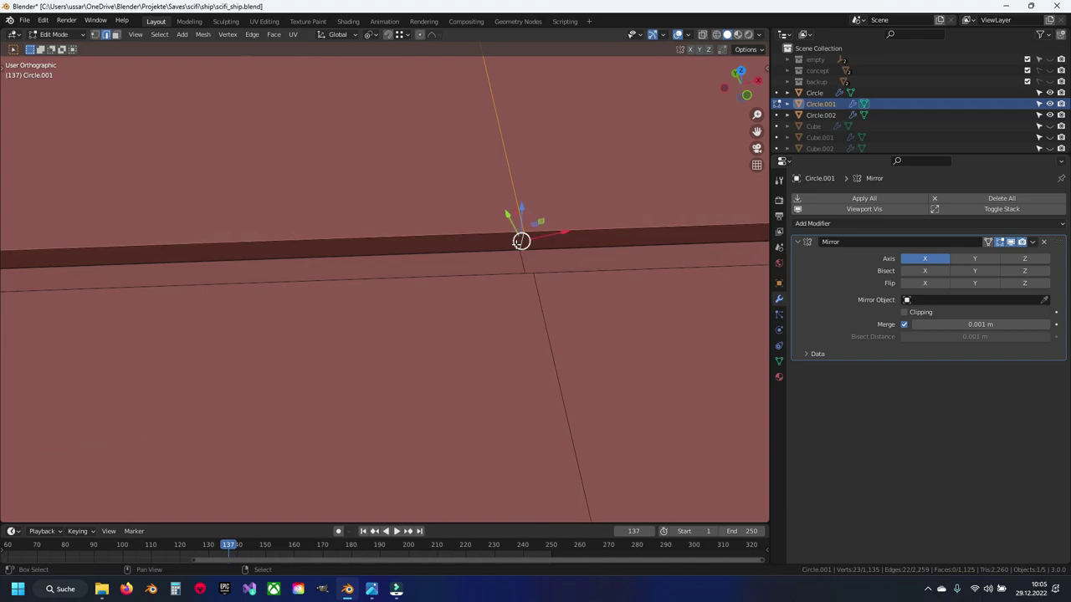
Step: Add Plating Generator panel lines along the selected edges, redoing it once after an undo
right_click(483, 307)
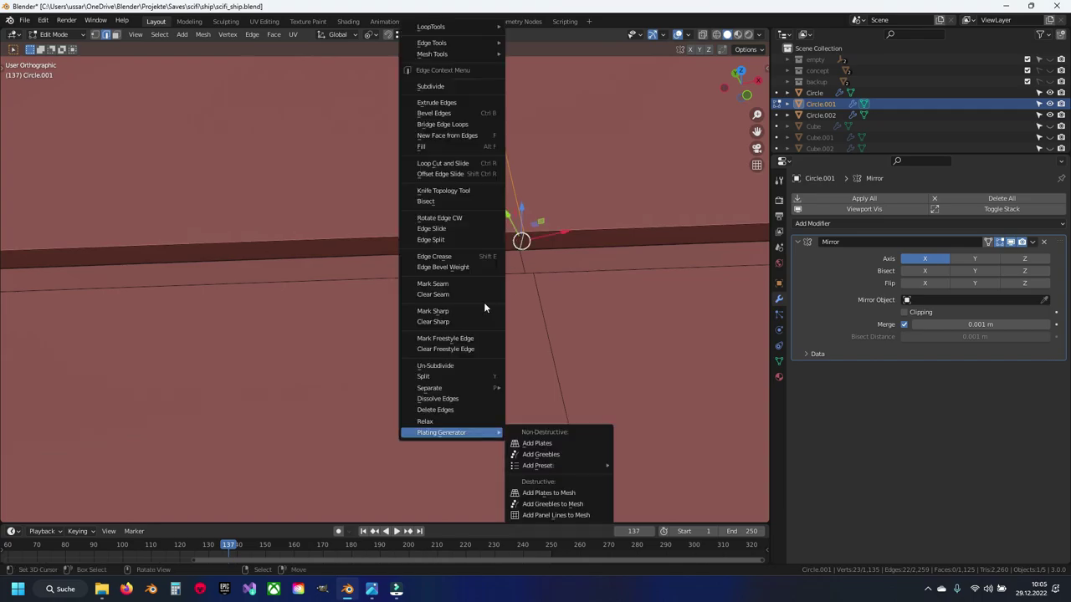
left_click(527, 512)
key("ctrl+z")
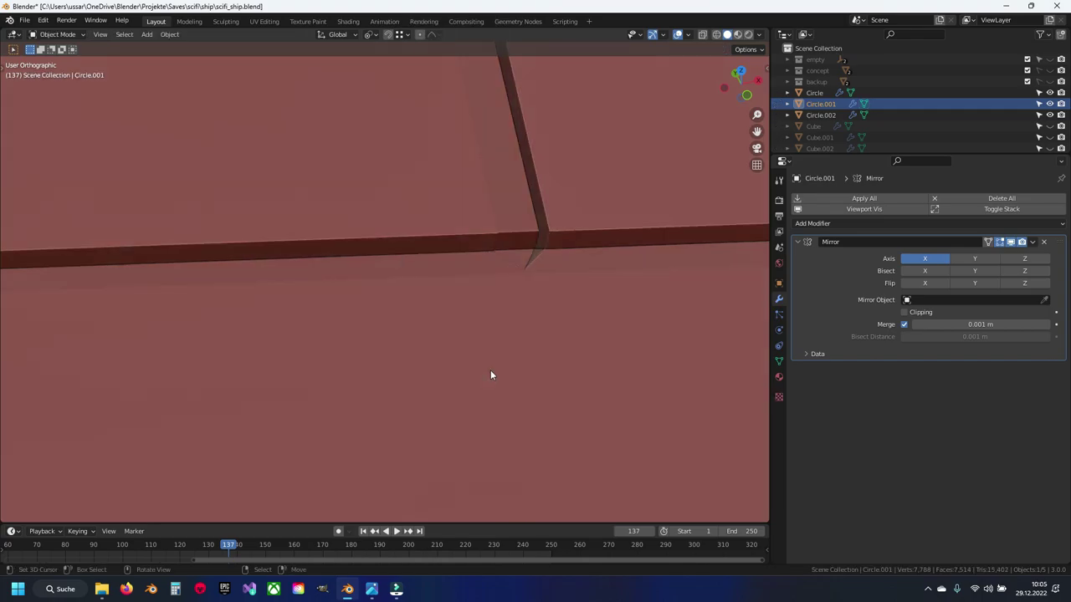
key("ctrl+z")
key("ctrl+z")
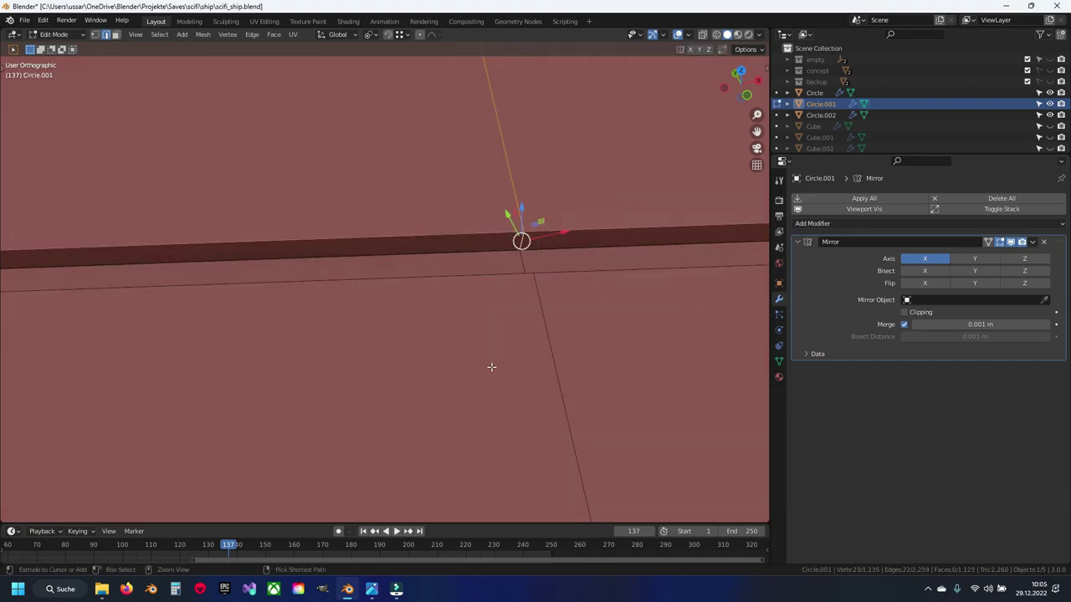
right_click(515, 253)
mouse_move(474, 432)
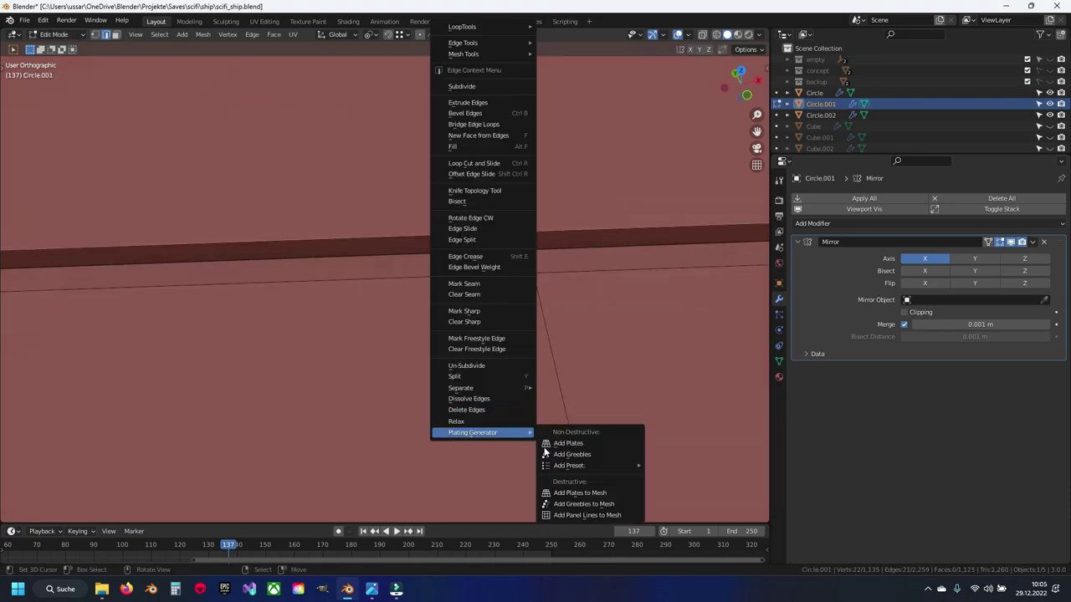
left_click(578, 516)
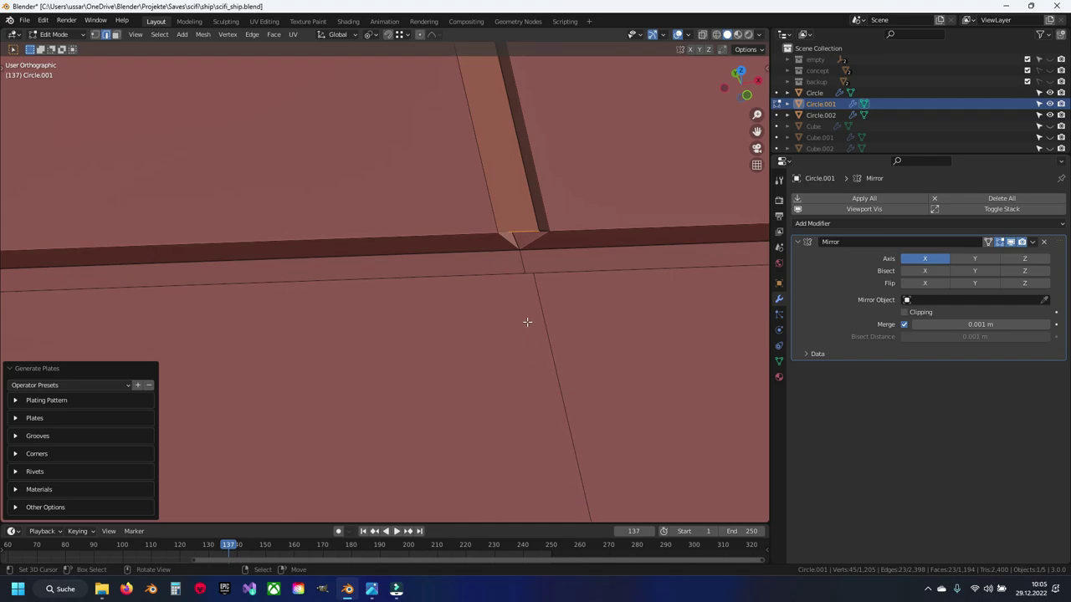
Step: Select the strip's corner vertex, save the ship file, and centre the view on it
key("2")
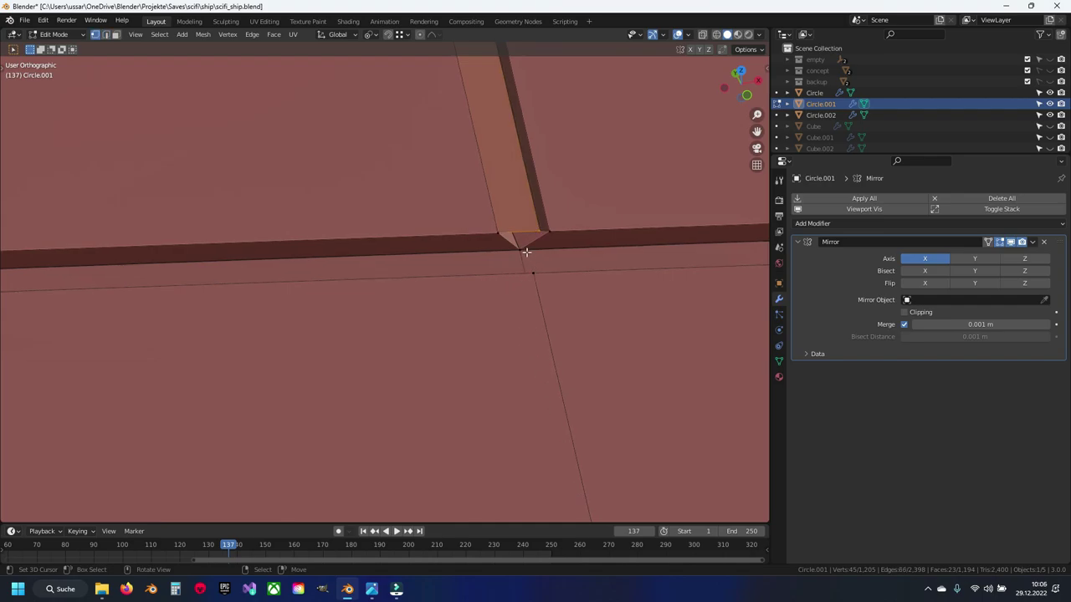
left_click(526, 251)
key("ctrl+s")
key("KP_Decimal")
mouse_move(480, 276)
middle_mouse_down()
mouse_move(407, 261)
mouse_move(466, 300)
middle_mouse_up()
Step: Select the connected raised strip and nudge it slightly down along Z
key("3")
key("l")
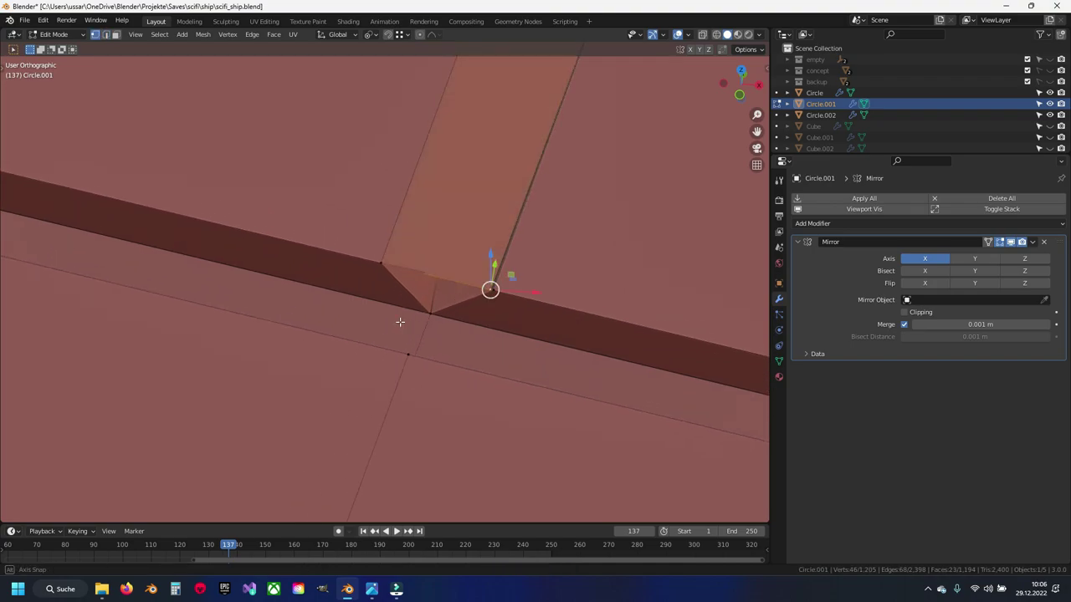
mouse_move(400, 322)
middle_mouse_down()
mouse_move(404, 297)
mouse_move(431, 305)
middle_mouse_up()
key("g")
key("z")
left_click(446, 292)
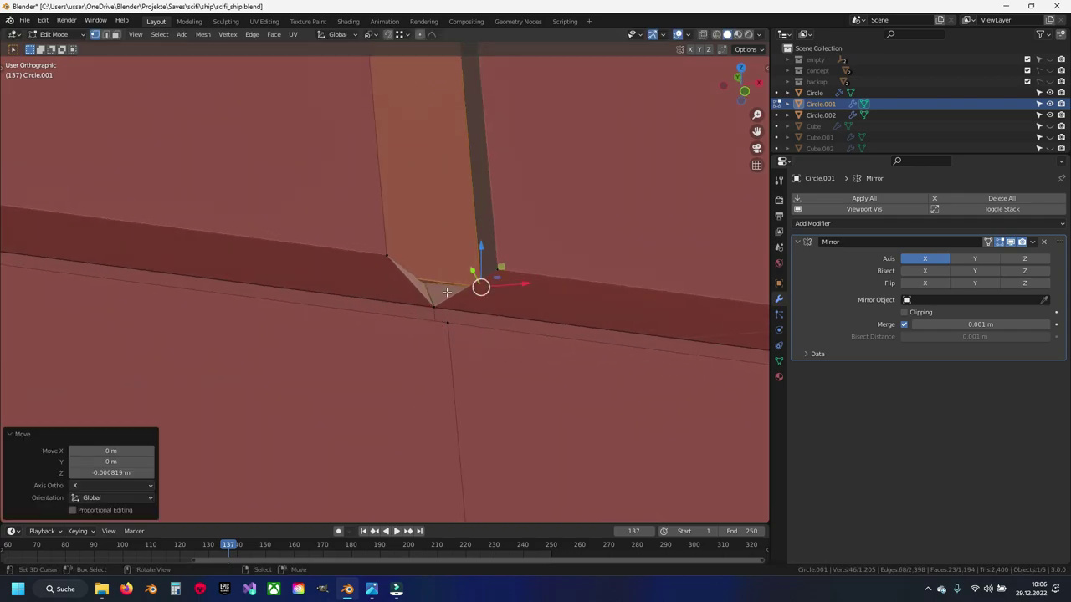
Step: Delete the notch's corner edge and bevel the selected edge into a face
left_click(443, 284)
key("x")
left_click(414, 294)
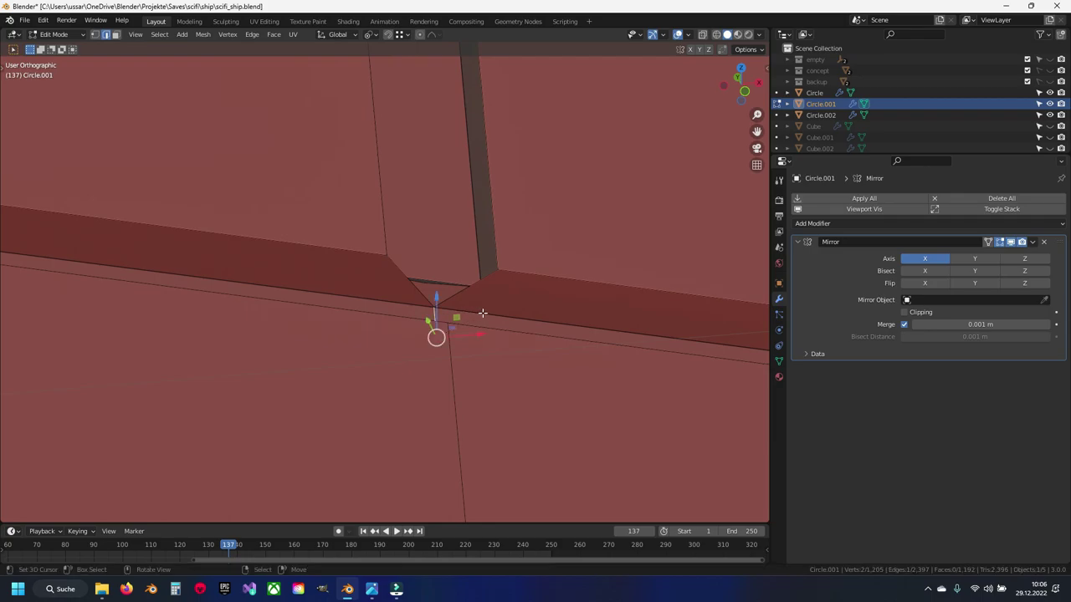
middle_click_drag(458, 315, 483, 313, "alt")
key("ctrl+b")
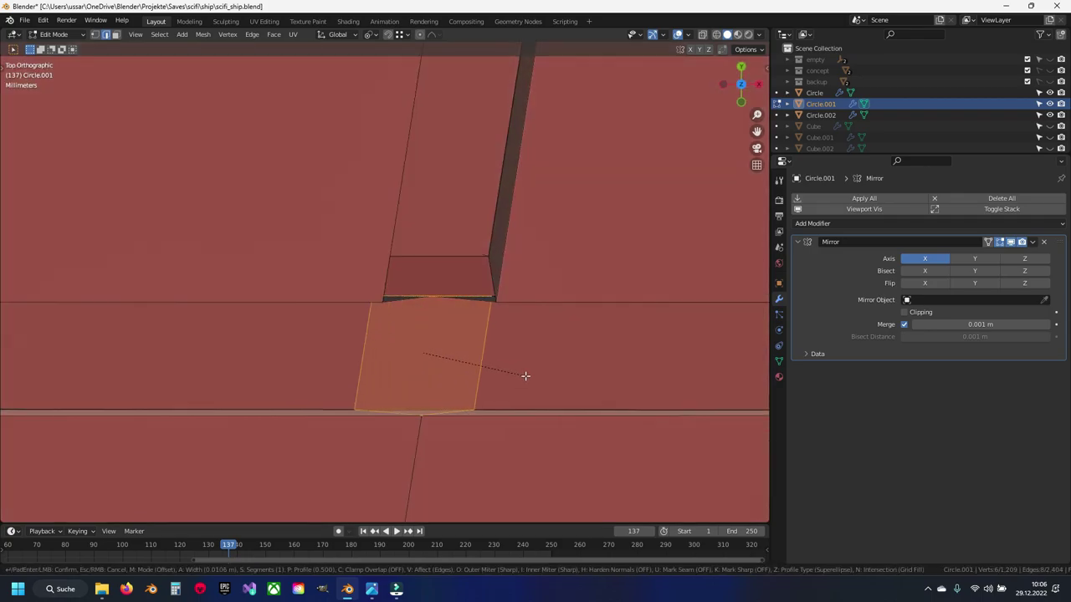
left_click(518, 376)
Step: Merge the small triangle's vertex onto its neighbour and delete a stray vertex
middle_click_drag(520, 375, 374, 311)
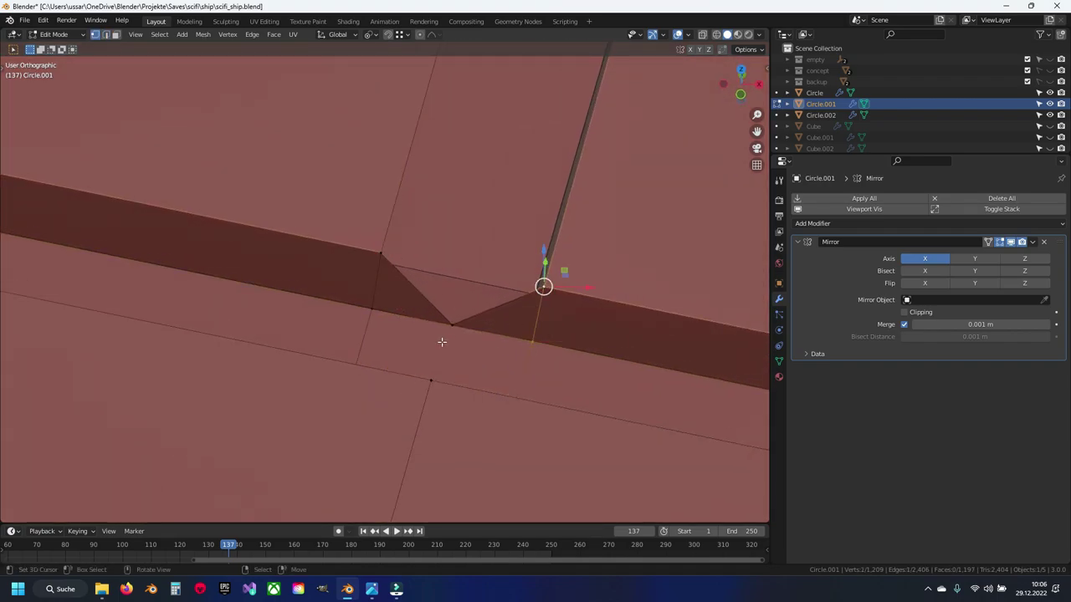
key("g")
left_click(496, 316)
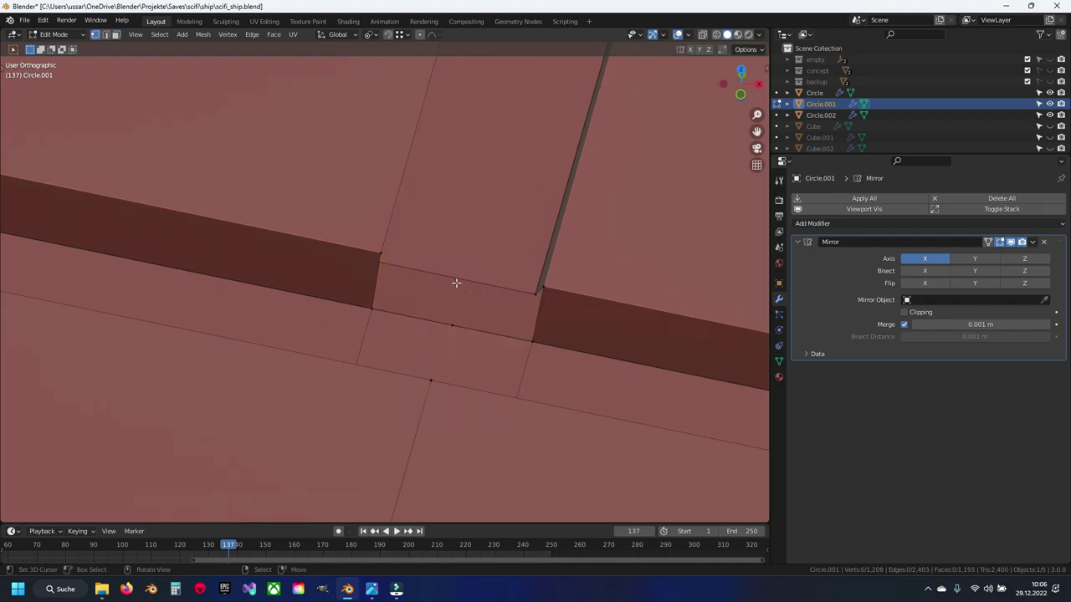
key("shift+z")
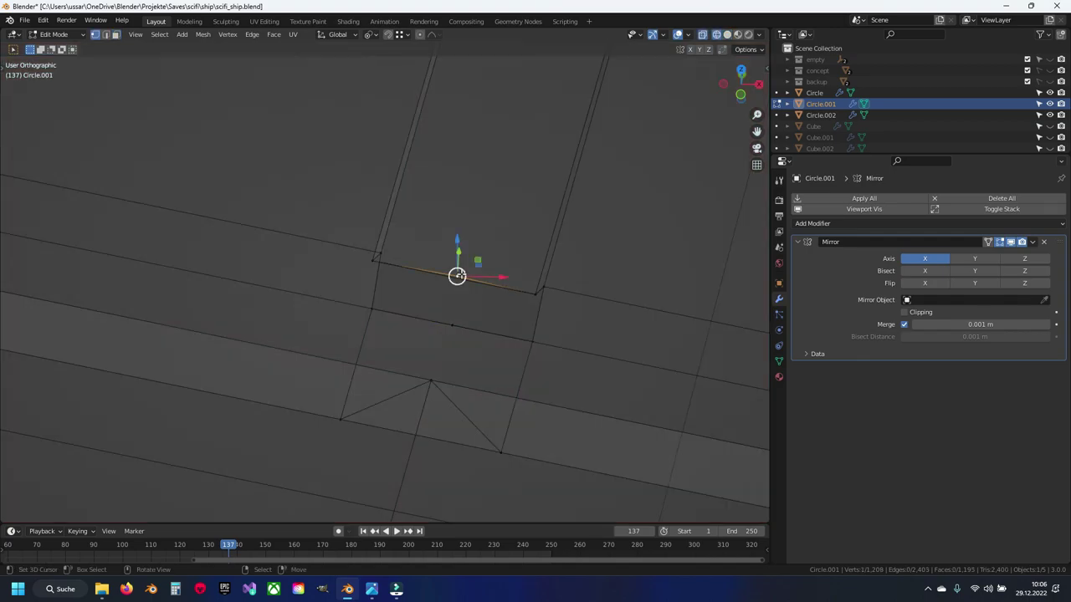
key("x")
left_click(457, 249)
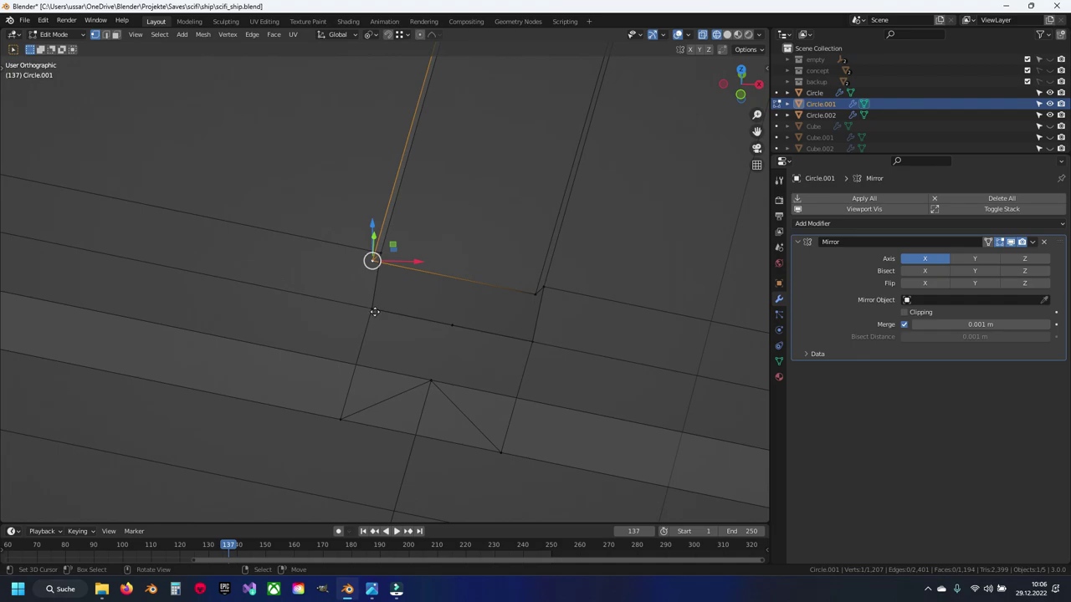
Step: Move the corner vertex onto the lower right corner of the notch
key("g")
left_click(413, 318)
key("g")
left_click(532, 340)
key("g")
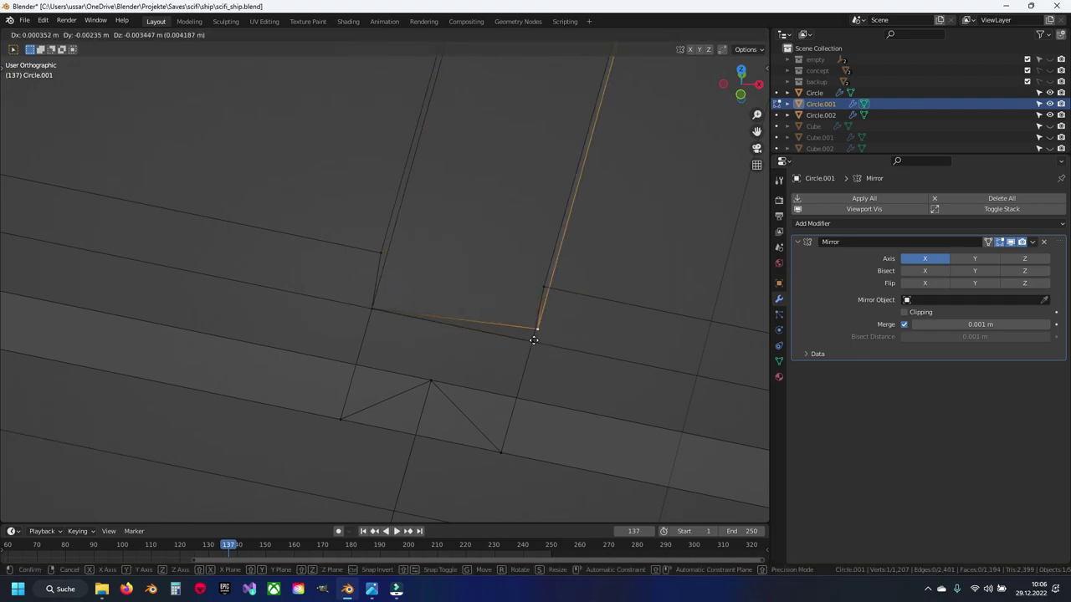
left_click(533, 339)
Step: Merge by Distance across the whole mesh, removing 8 vertices, then return to Object Mode
key("a")
key("m")
left_click(460, 285)
key("alt+a")
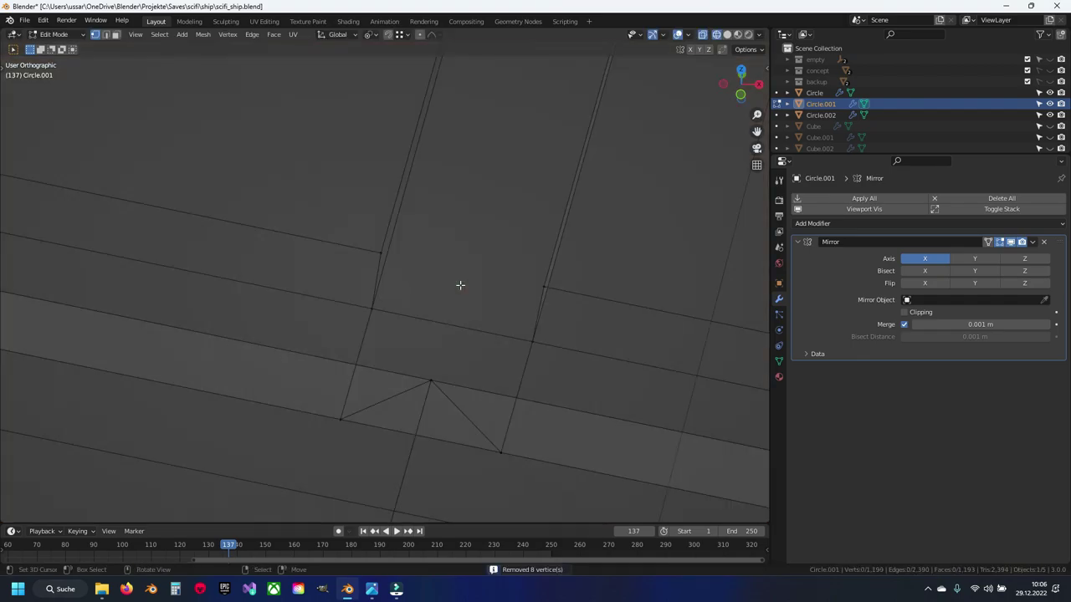
key("Tab")
Step: Orbit around the ship to inspect the hull's dark band from above
scroll(460, 284, "down", 3)
scroll(460, 284, "down", 3)
mouse_move(382, 233)
middle_mouse_down("shift")
mouse_move(378, 327)
mouse_move(423, 299)
mouse_move(491, 320)
middle_mouse_up("shift")
scroll(593, 365, "up", 4)
scroll(427, 338, "up", 3)
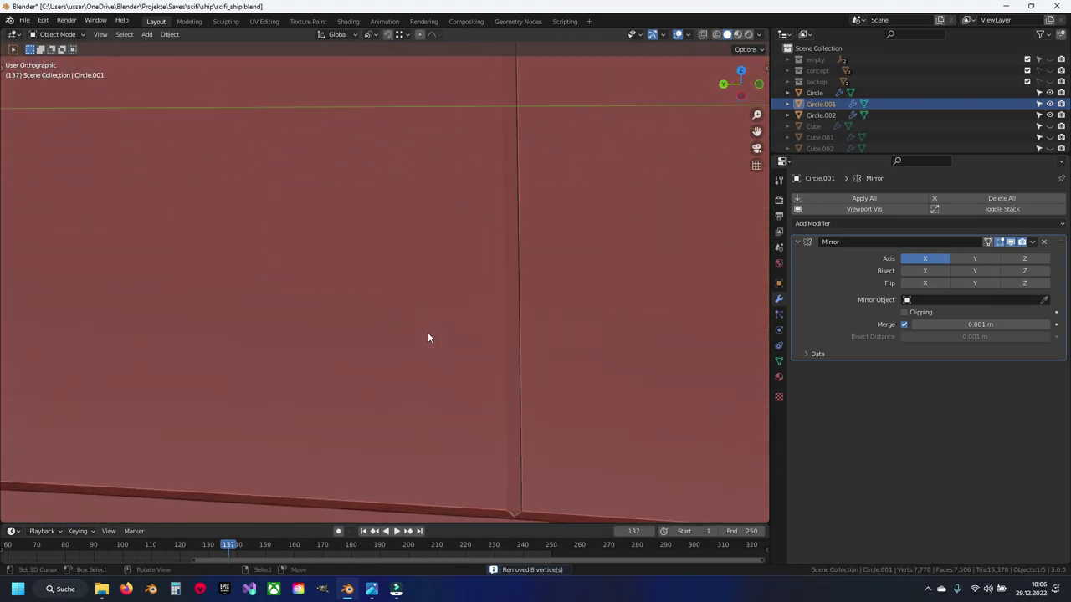
mouse_move(427, 338)
middle_mouse_down()
mouse_move(394, 250)
mouse_move(404, 193)
mouse_move(418, 256)
middle_mouse_up()
left_click(405, 193)
Step: Save, then delete the two small triangular faces at the notch of Circle.001
key("Tab")
left_click(419, 176)
left_click(418, 256)
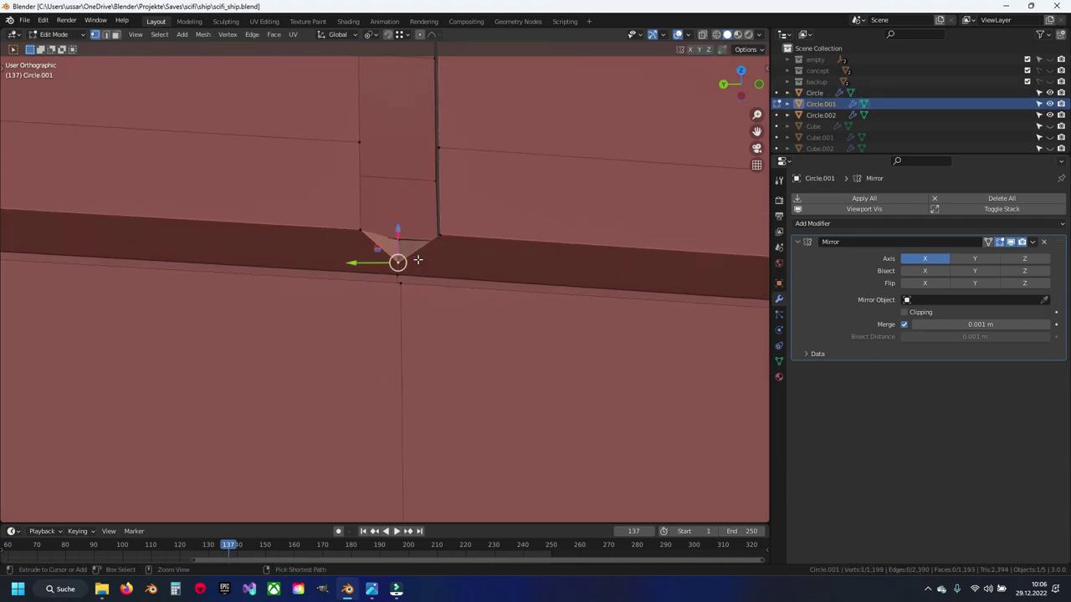
key("ctrl+s")
key("KP_7")
scroll(417, 260, "up", 4)
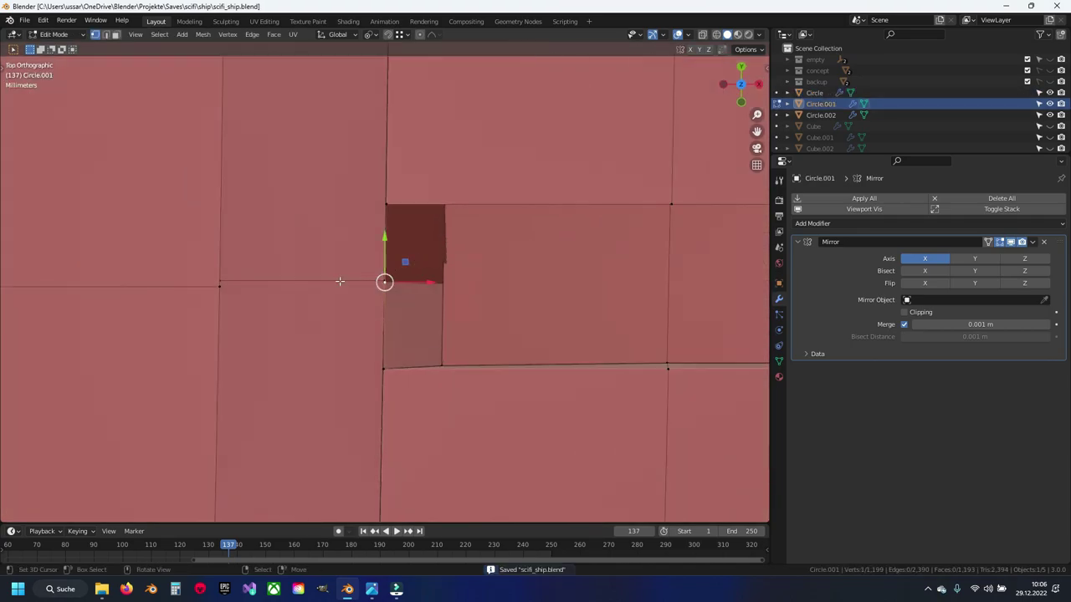
middle_click_drag(339, 281, 412, 258)
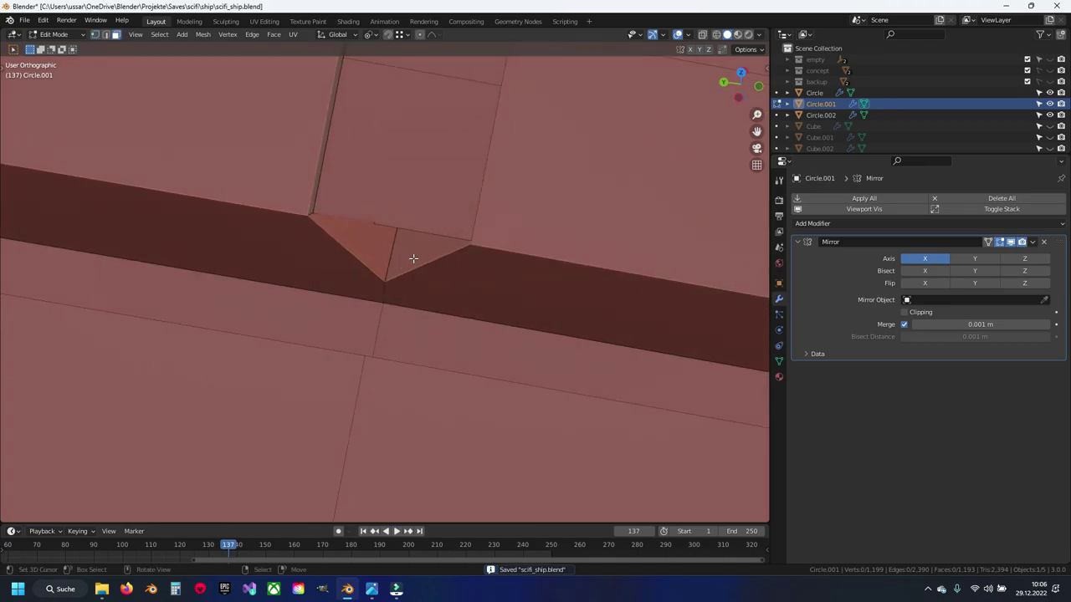
left_click(413, 259, "shift")
key("x")
left_click(363, 261)
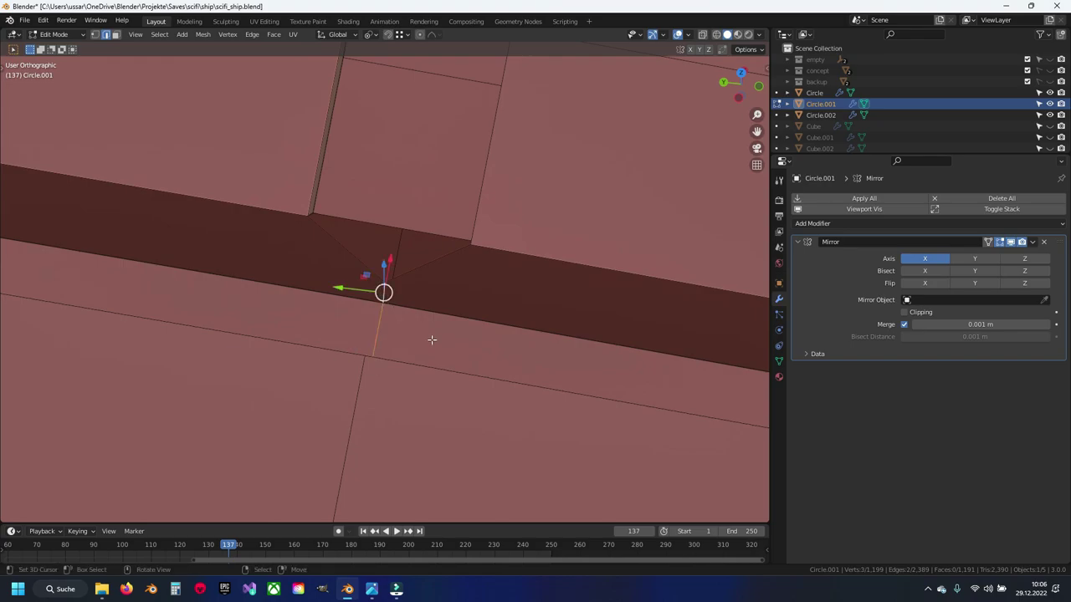
Step: Delete the groove faces and bevel the groove edge by 0.0102 m
key("KP_7")
key("ctrl+b")
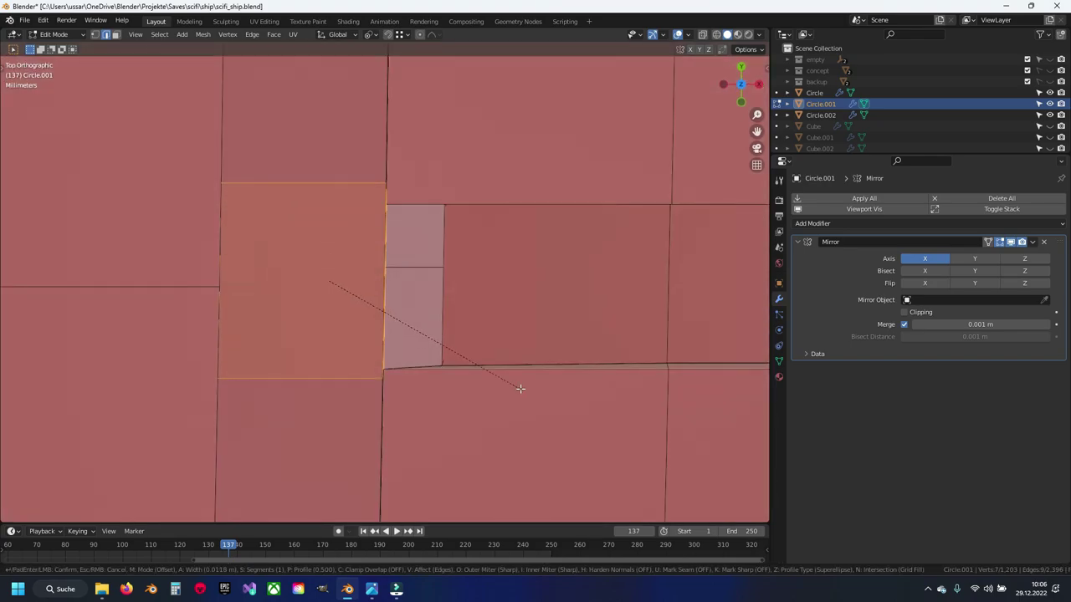
left_click(504, 382)
middle_click_drag(502, 383, 365, 297)
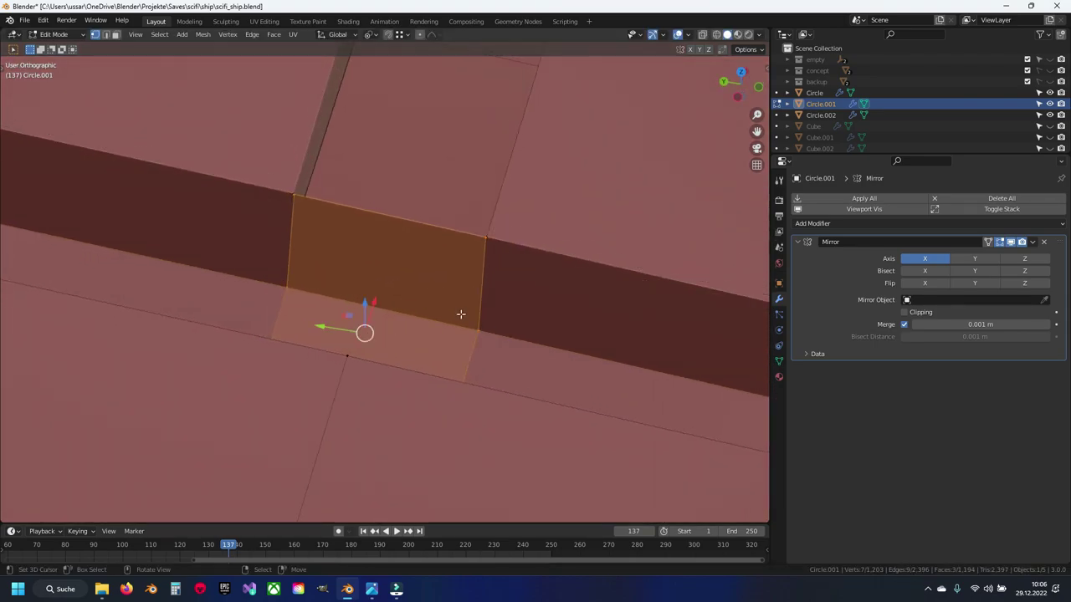
key("ctrl+x")
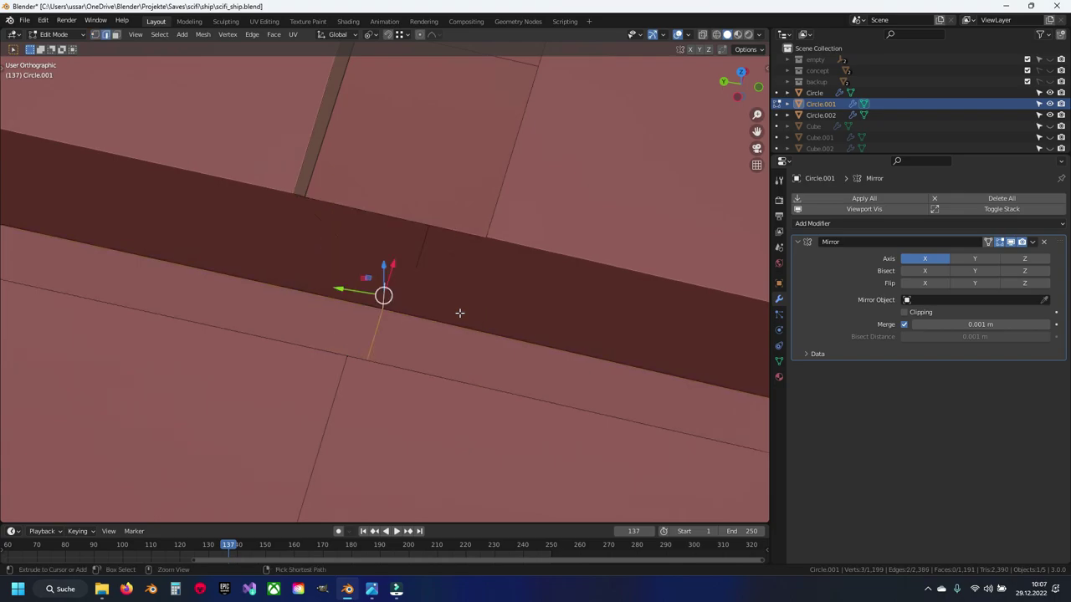
key("ctrl+b")
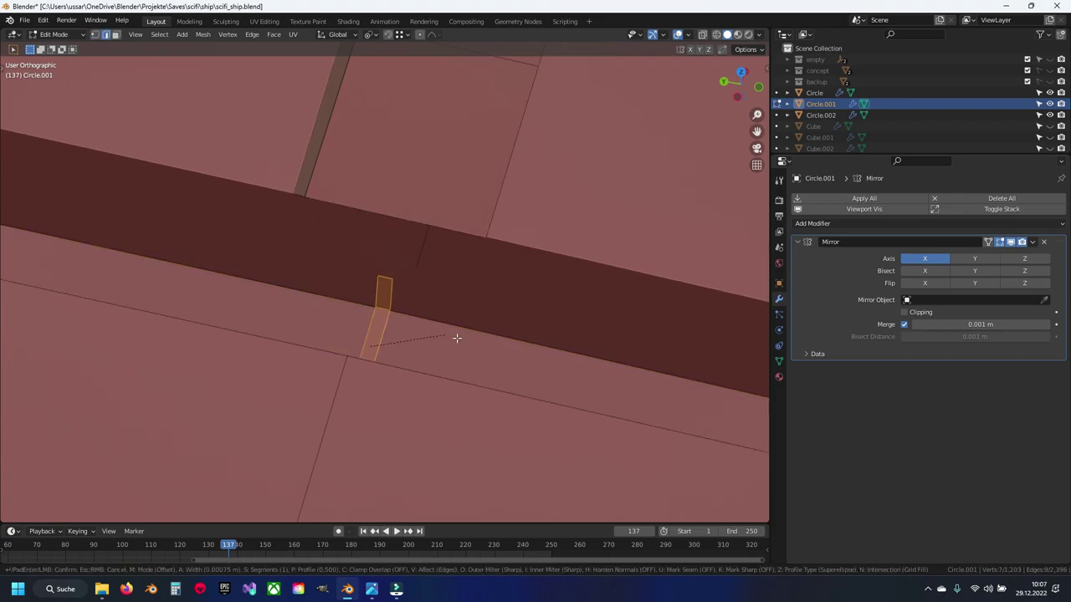
left_click(535, 359)
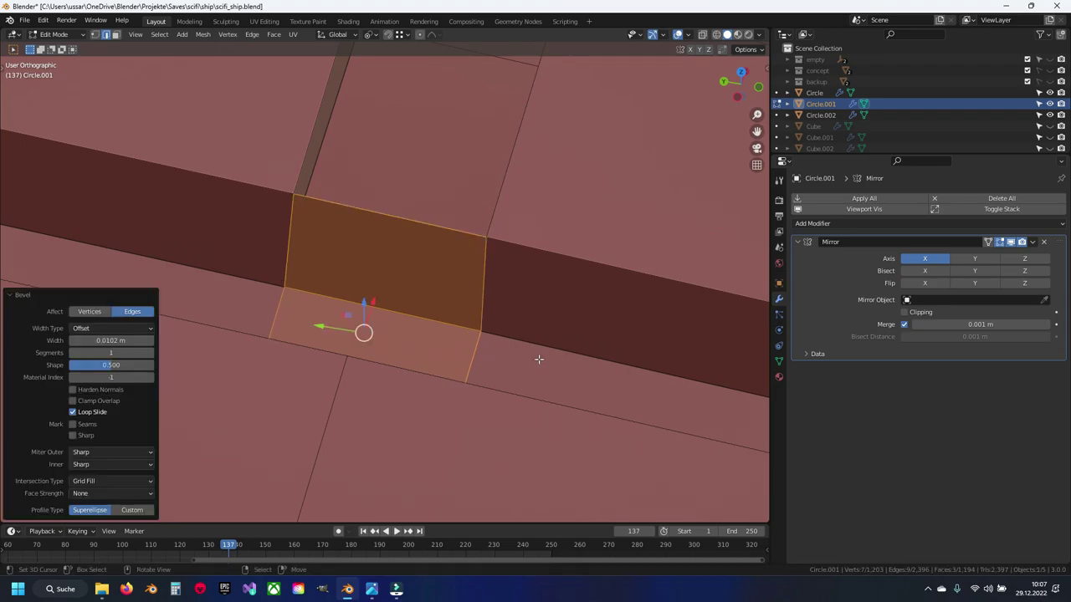
Step: Undo, then delete the leftover face inside the groove
key("ctrl+z")
key("a")
key("alt+a")
left_click(372, 255)
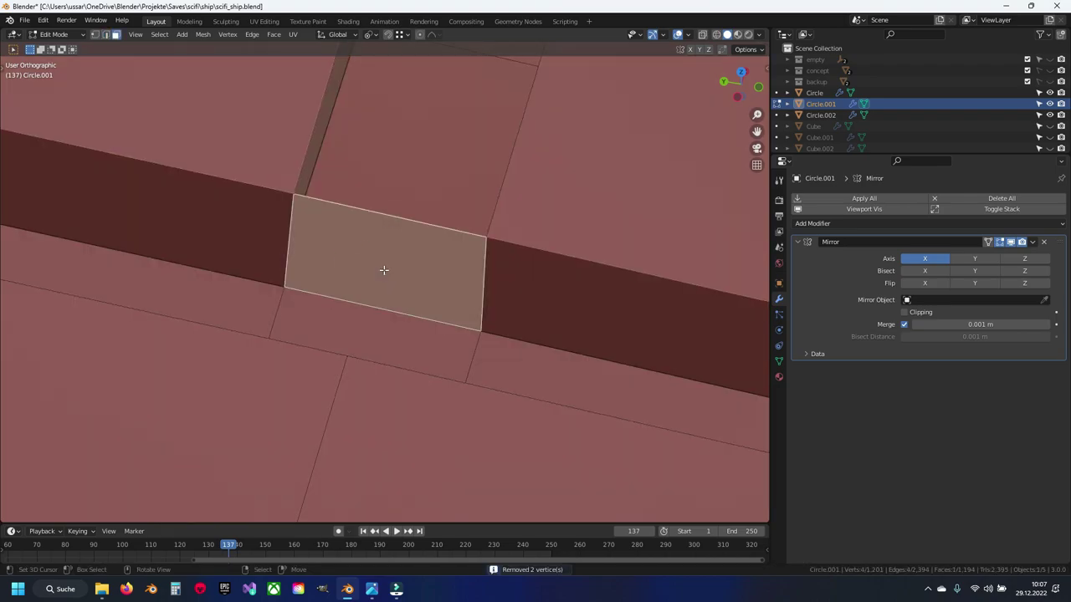
key("x")
left_click(340, 271)
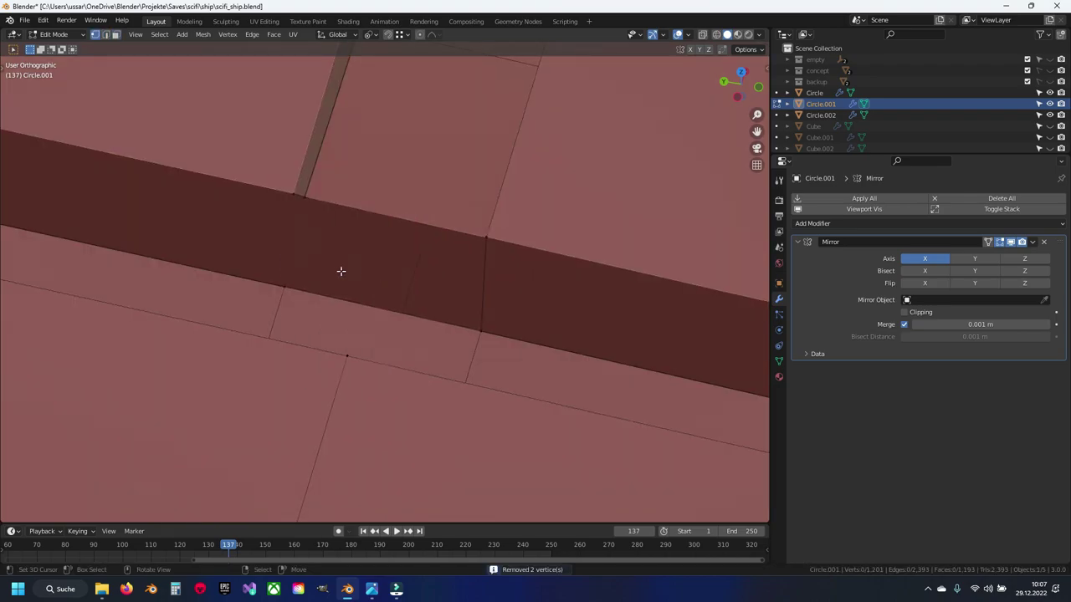
Step: Dissolve the stray edge running inside the groove
key("alt+z")
left_click(409, 218)
key("alt+z")
key("x")
left_click(365, 196)
Step: Reposition the groove vertex to its final spot
key("g")
left_click(283, 285)
middle_click_drag(282, 284, 407, 259)
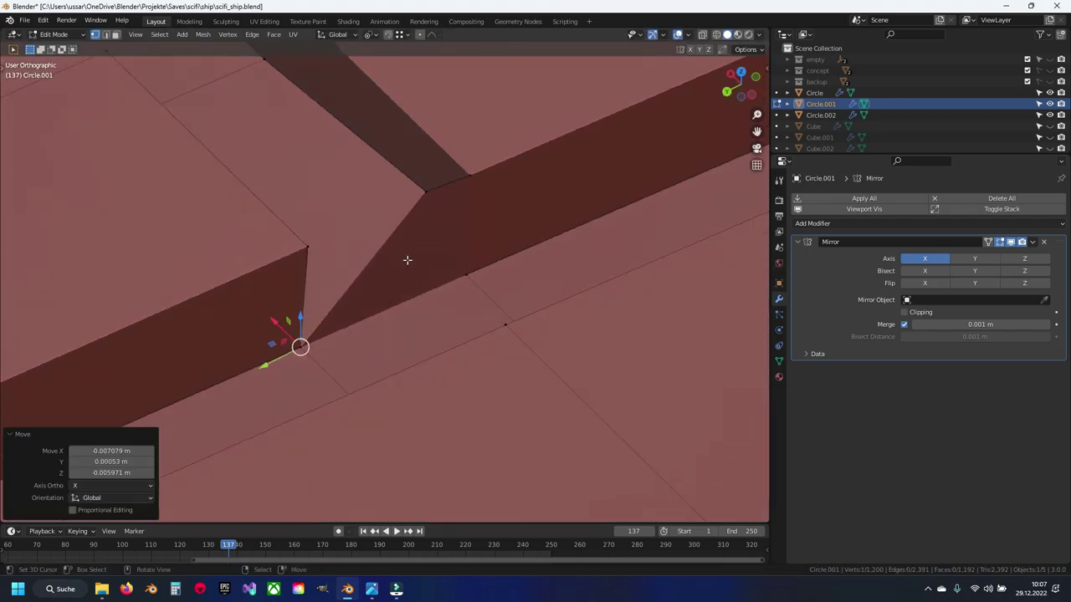
key("g")
left_click(457, 274)
Step: Merge nearby vertices across the whole mesh and return to Object Mode
key("a")
key("m")
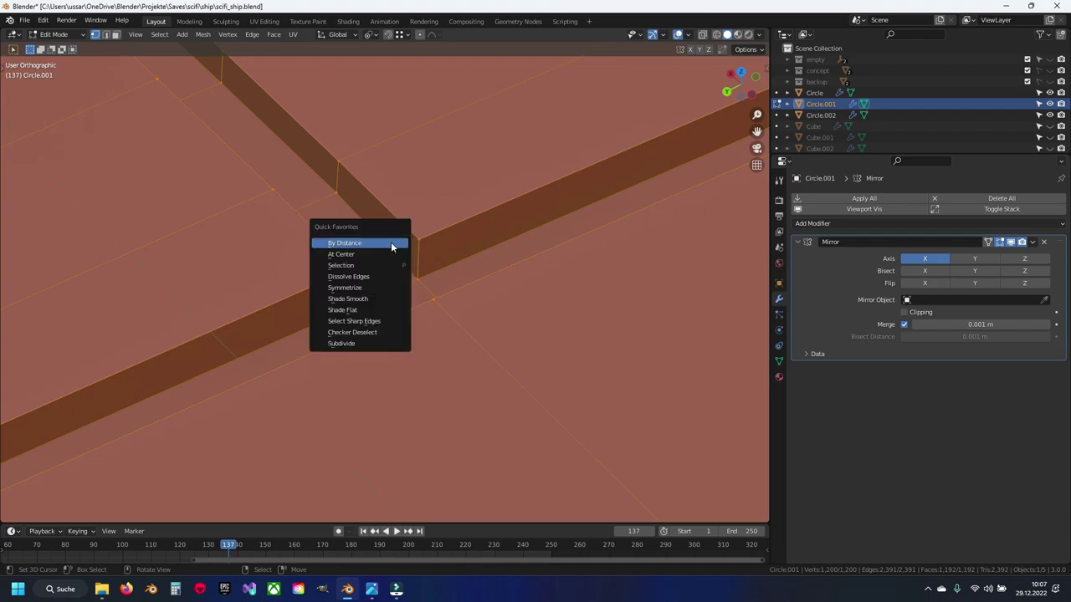
left_click(391, 241)
key("Tab")
Step: Re-enter Edit Mode in top orthographic view, zoomed on the ship's centre
mouse_move(391, 242)
middle_mouse_down()
mouse_move(406, 246)
mouse_move(278, 308)
mouse_move(289, 282)
mouse_move(380, 282)
mouse_move(327, 240)
mouse_move(394, 306)
mouse_move(373, 246)
mouse_move(389, 275)
mouse_move(396, 252)
mouse_move(404, 265)
middle_mouse_up()
scroll(404, 284, "up", 2)
scroll(385, 376, "up", 2)
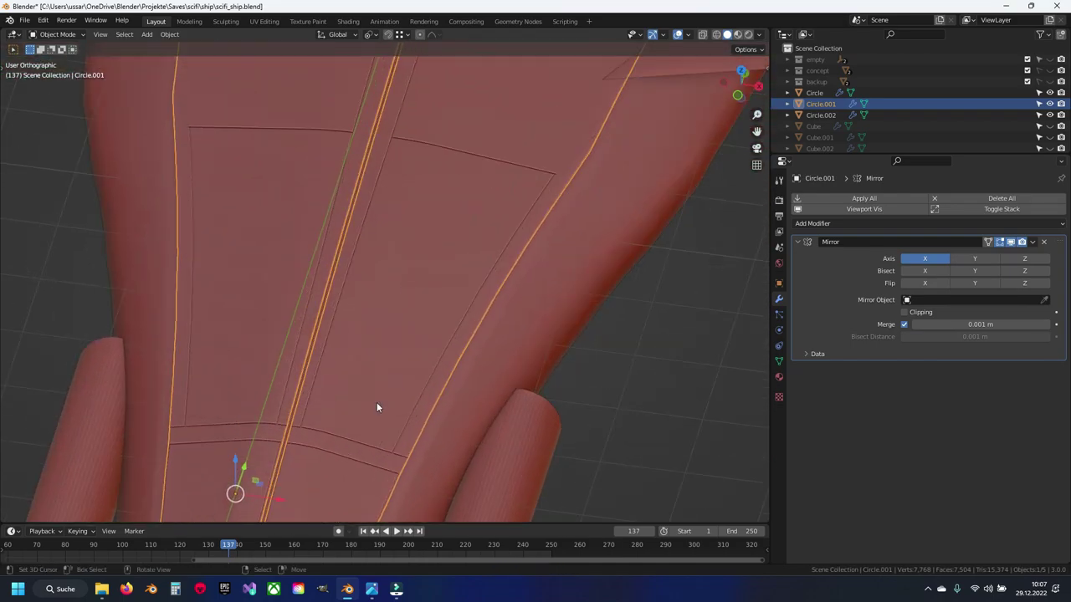
key("Tab")
middle_click_drag(352, 414, 370, 370, "shift")
key("KP_7")
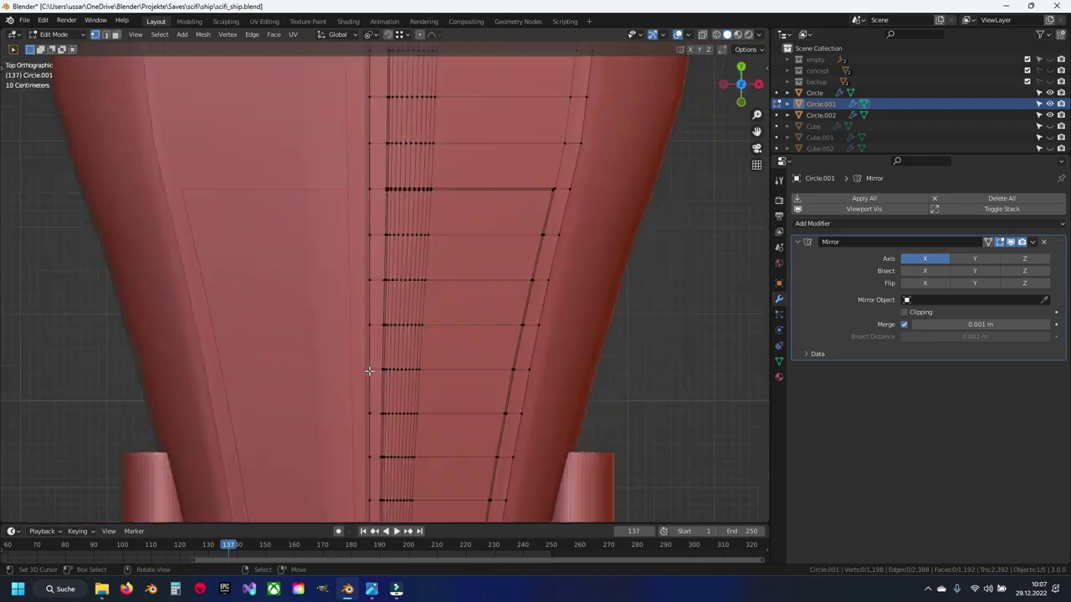
scroll(369, 370, "up", 2)
scroll(423, 220, "up", 1)
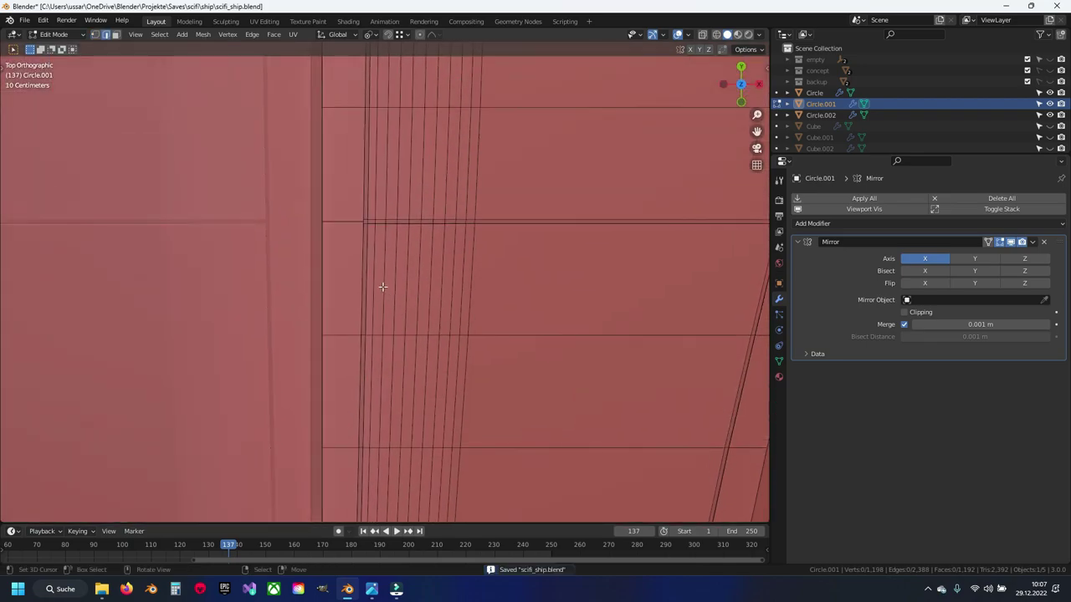
Step: Select the shortest edge path along the ship's centre line
scroll(384, 260, "up", 1)
scroll(400, 251, "down", 4)
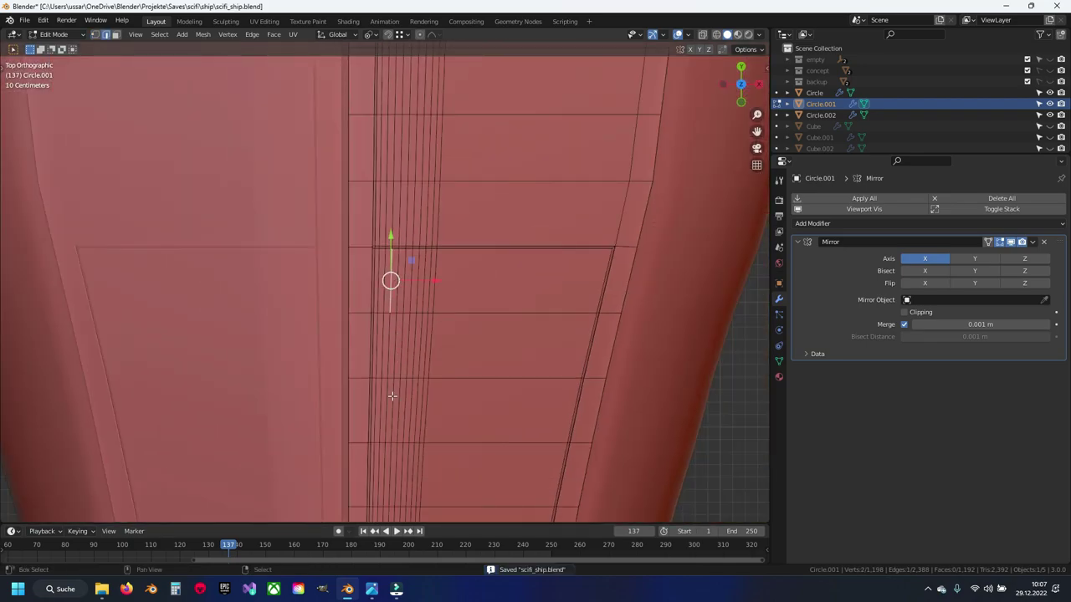
scroll(385, 285, "down", 2, "shift")
left_click(379, 296, "ctrl")
scroll(379, 284, "down", 4, "shift")
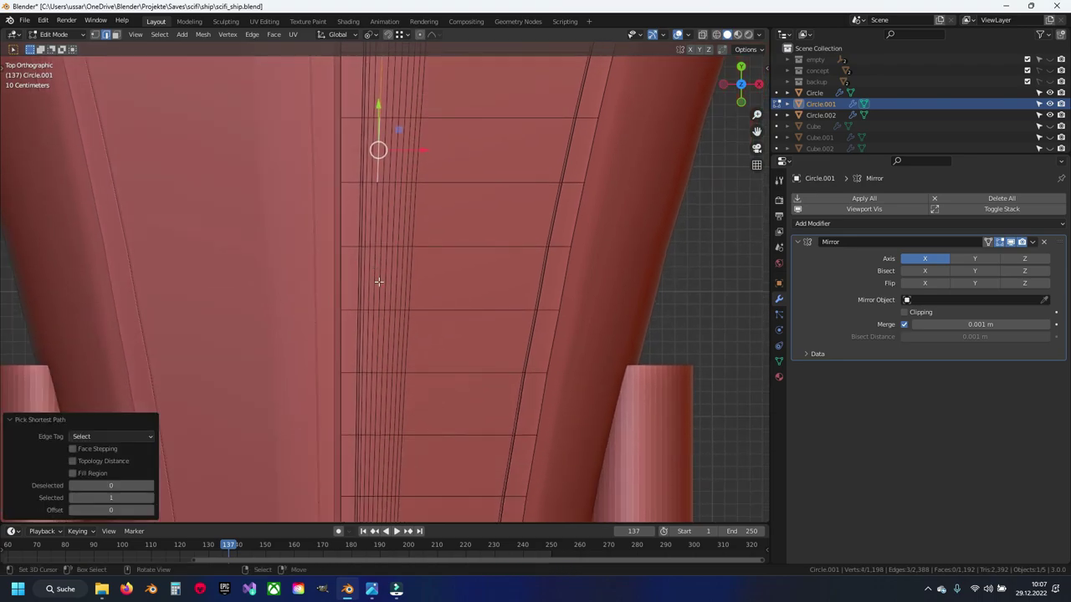
scroll(380, 334, "down", 4, "shift")
scroll(378, 266, "up", 2)
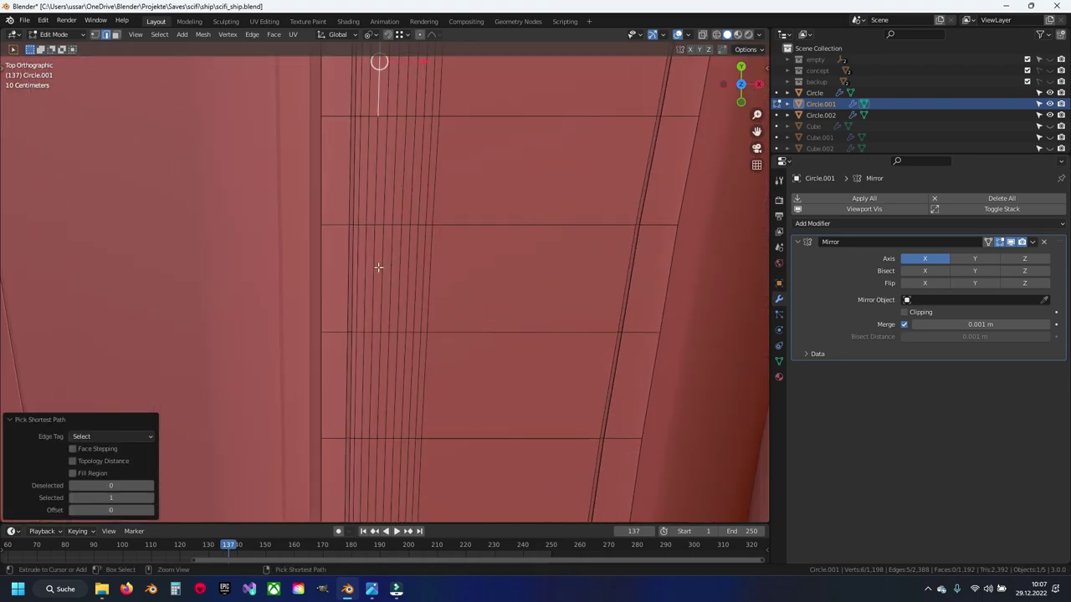
scroll(373, 268, "down", 4, "shift")
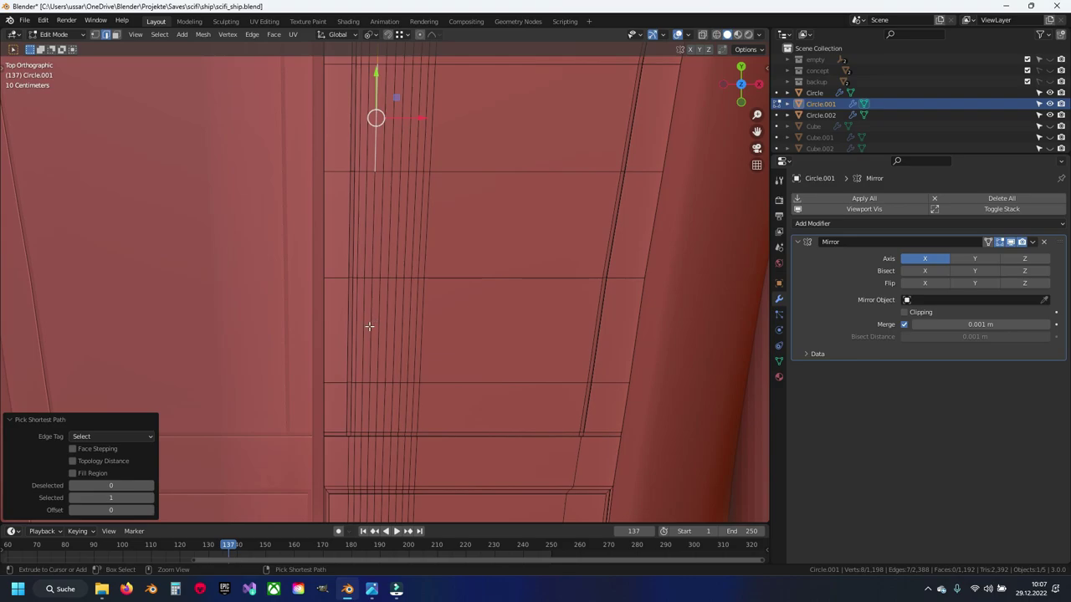
scroll(374, 394, "down", 2, "shift")
scroll(366, 308, "up", 2)
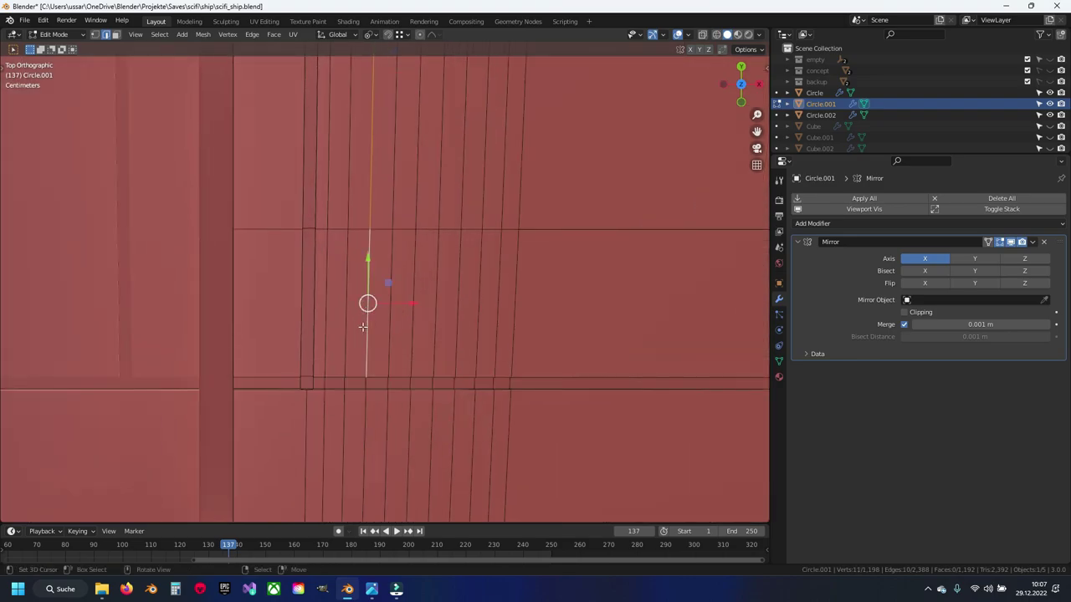
mouse_move(363, 327)
middle_mouse_down()
mouse_move(433, 366)
mouse_move(418, 297)
middle_mouse_up()
Step: Run Plating Generator's Generate Plates on the selected edges and return to Object Mode
right_click(419, 297)
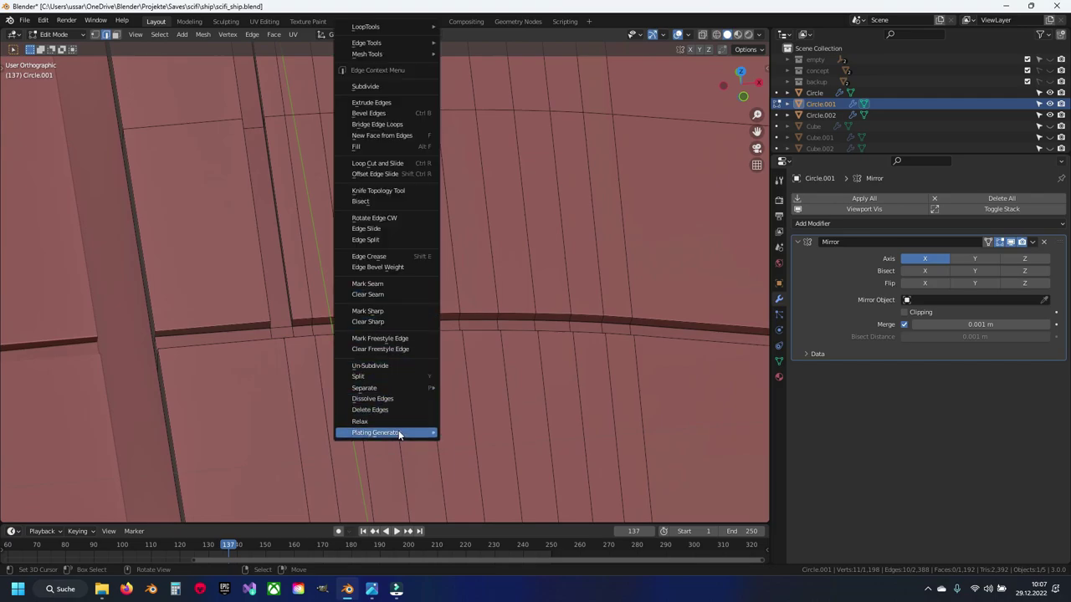
left_click(465, 517)
scroll(390, 366, "up", 2)
scroll(403, 309, "up", 2)
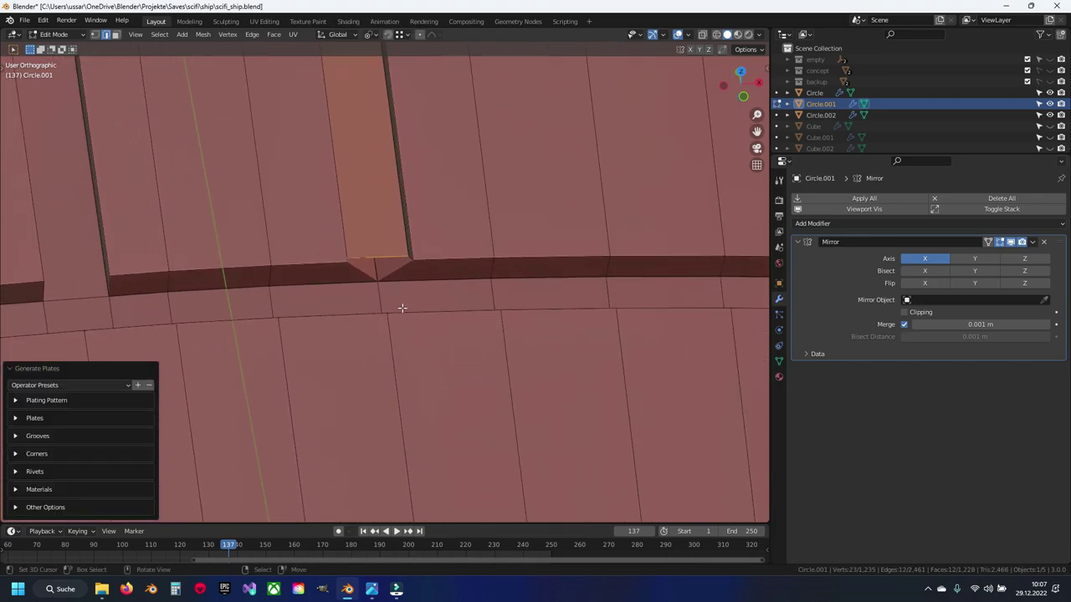
key("Tab")
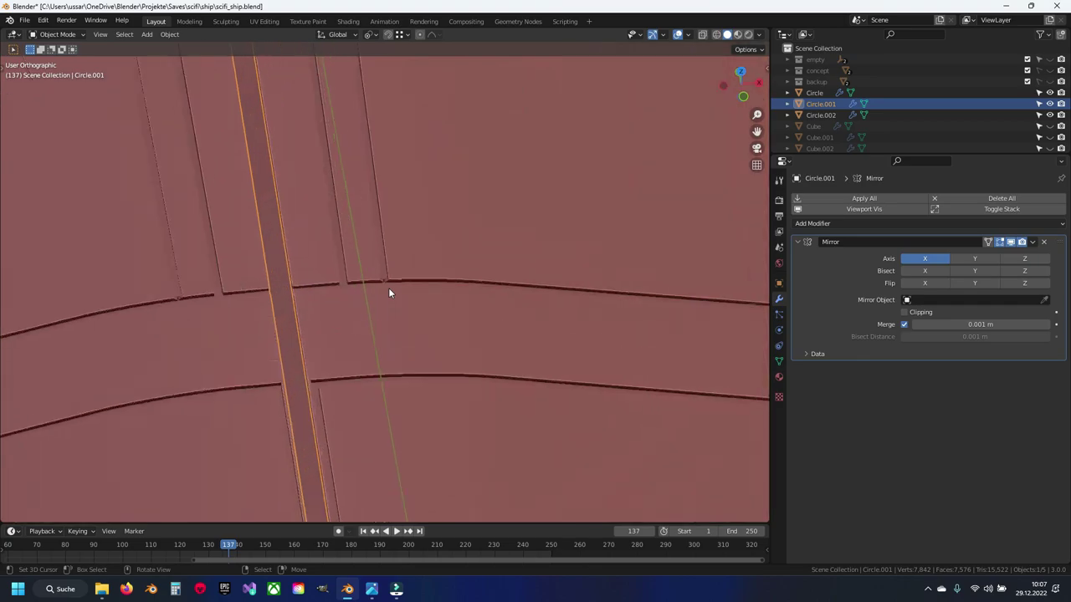
Step: Push the notch tip vertex slightly down and delete the faces at the notch
key("Tab")
scroll(388, 291, "up", 3)
scroll(377, 288, "up", 2)
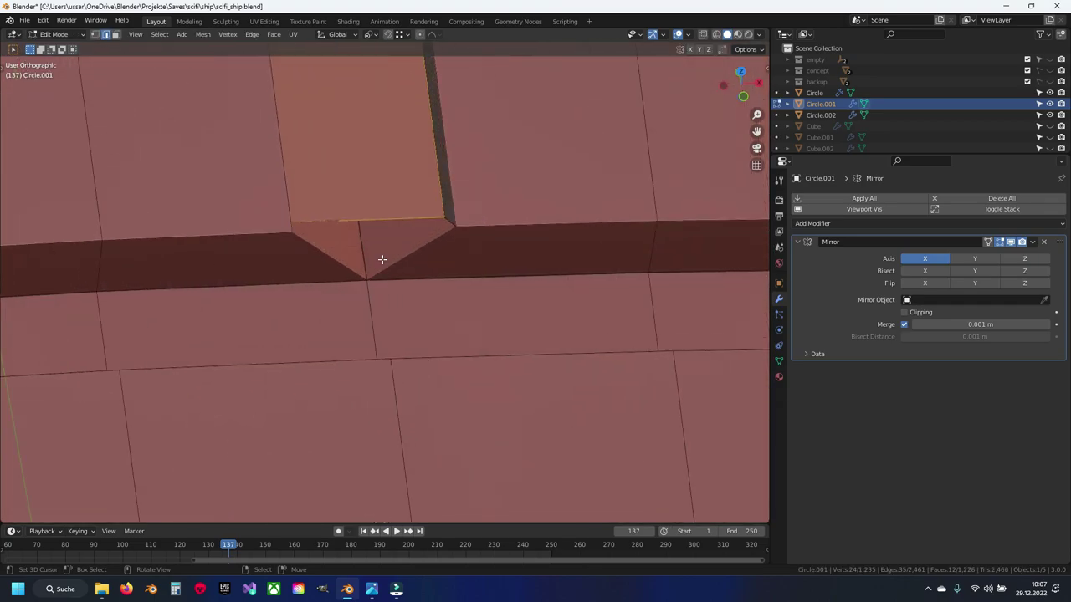
left_click(434, 216)
left_click_drag(439, 186, 369, 279)
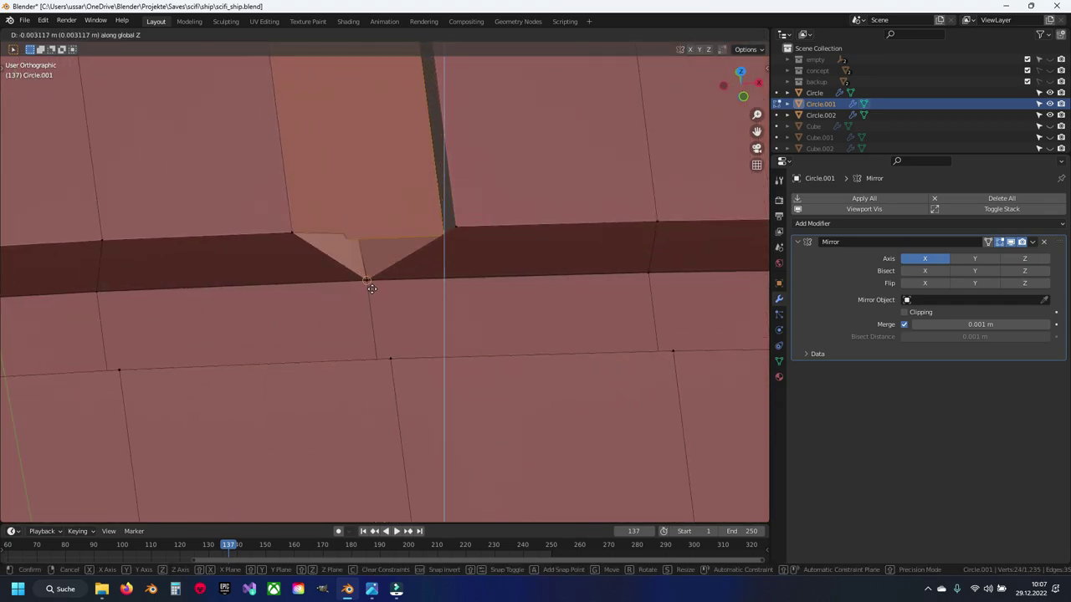
middle_click_drag(369, 279, 372, 296)
key("x")
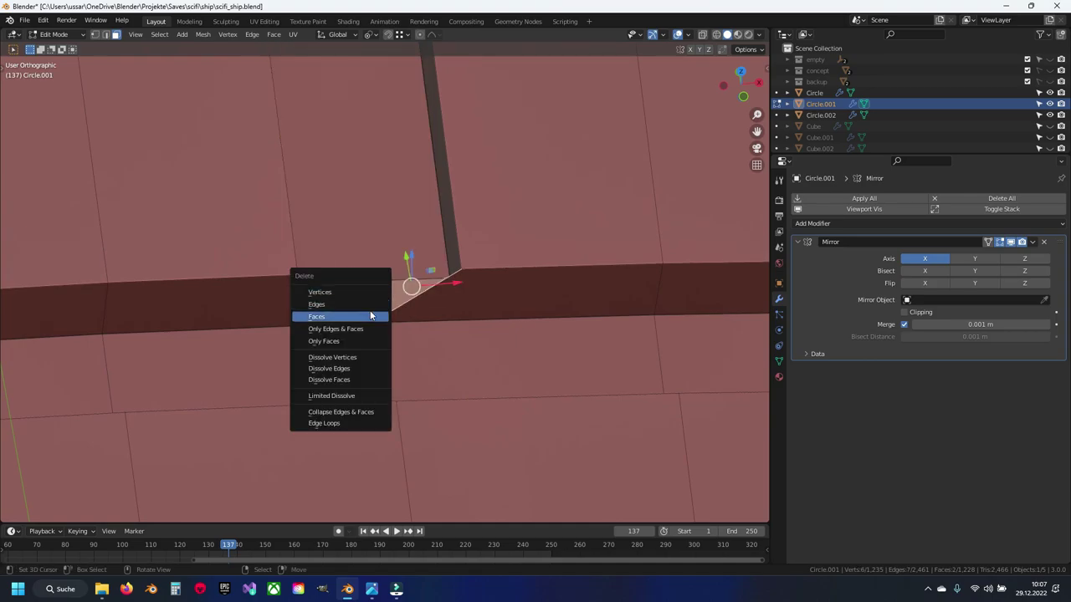
left_click(371, 315)
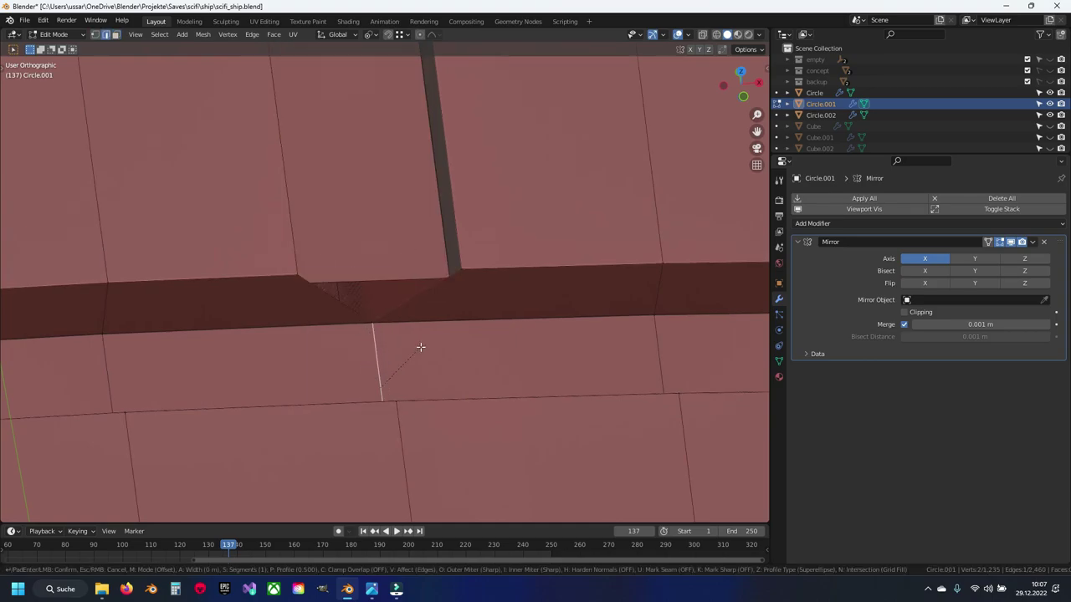
Step: Bevel the edge across the gap and merge overlapping vertices
left_click(421, 347)
left_click(378, 368)
mouse_move(378, 368)
middle_mouse_down()
mouse_move(378, 327)
mouse_move(430, 394)
middle_mouse_up()
key("alt+z")
key("alt+z")
key("ctrl+b")
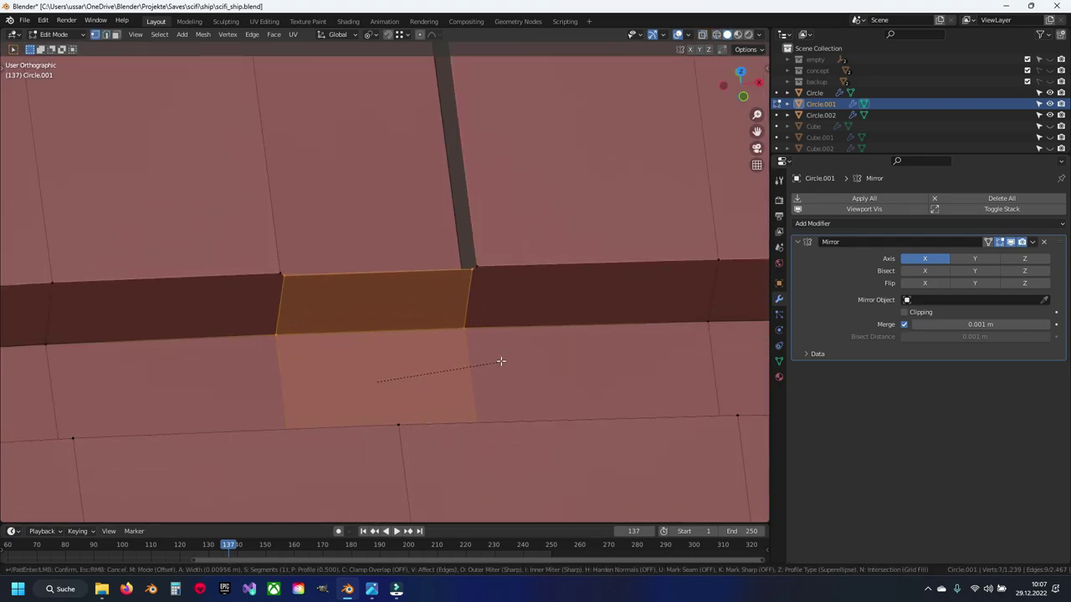
left_click(507, 357)
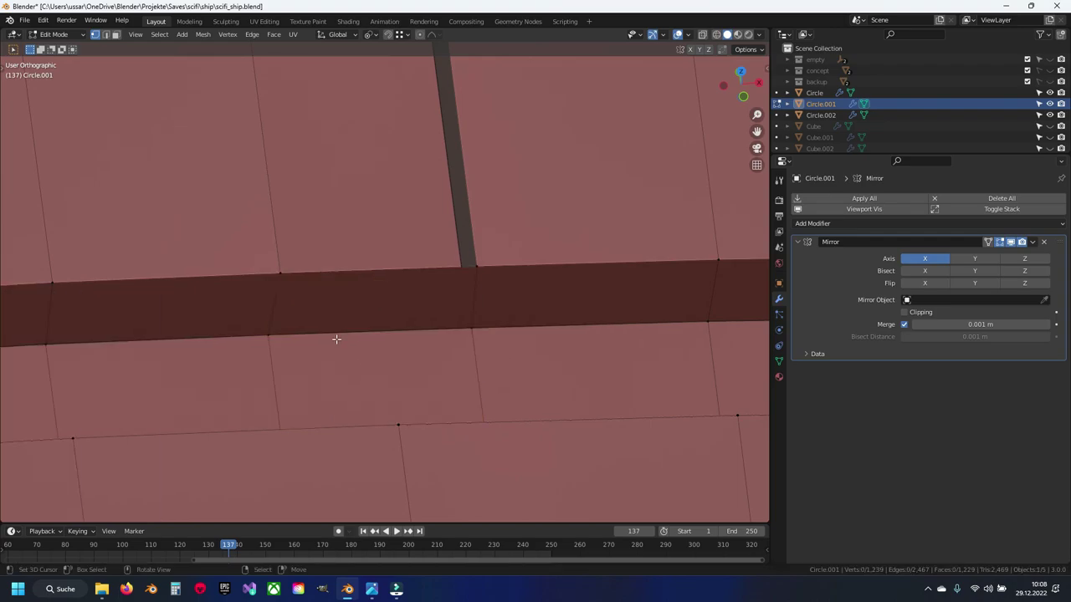
key("a")
key("m")
Step: Delete the notch face and remove a stray vertex in see-through view
key("3")
left_click(361, 318)
key("x")
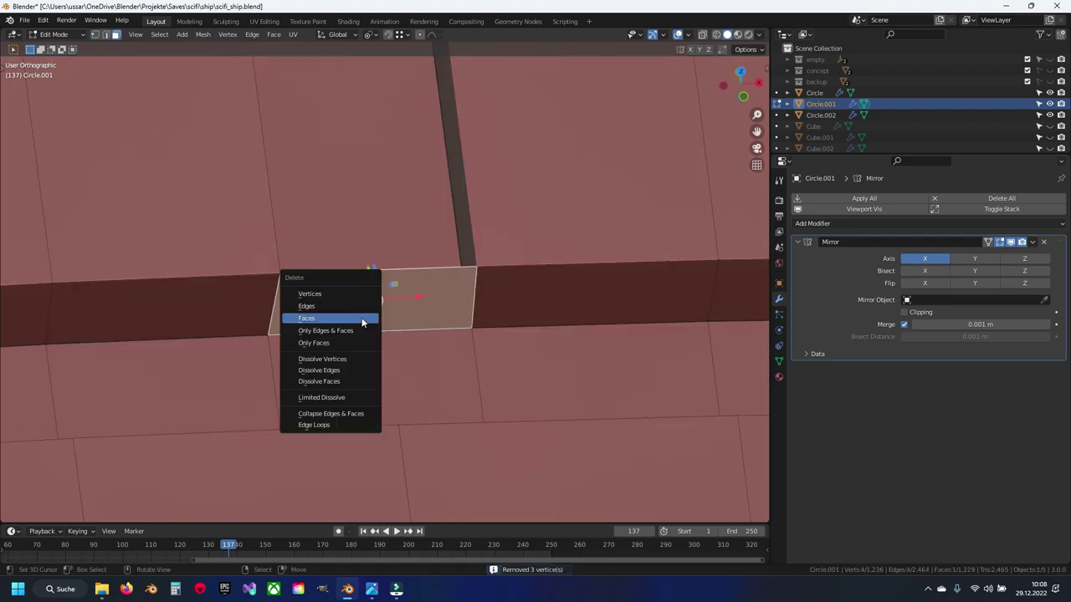
left_click(361, 317)
key("alt+z")
key("x")
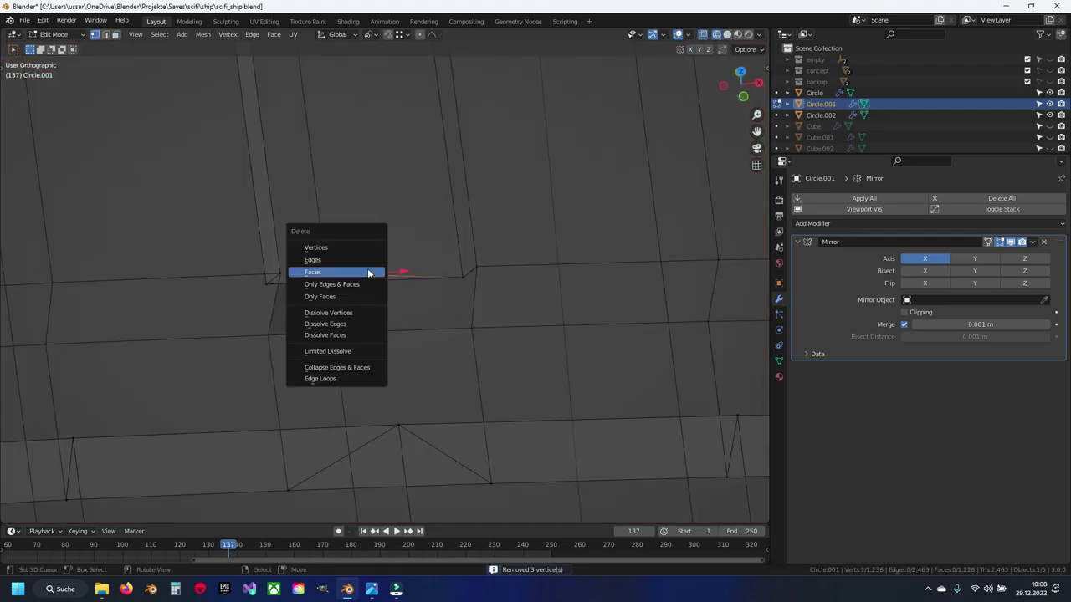
left_click(366, 249)
Step: Snap a vertex onto its neighbour, merge by distance, and save the ship file
key("g")
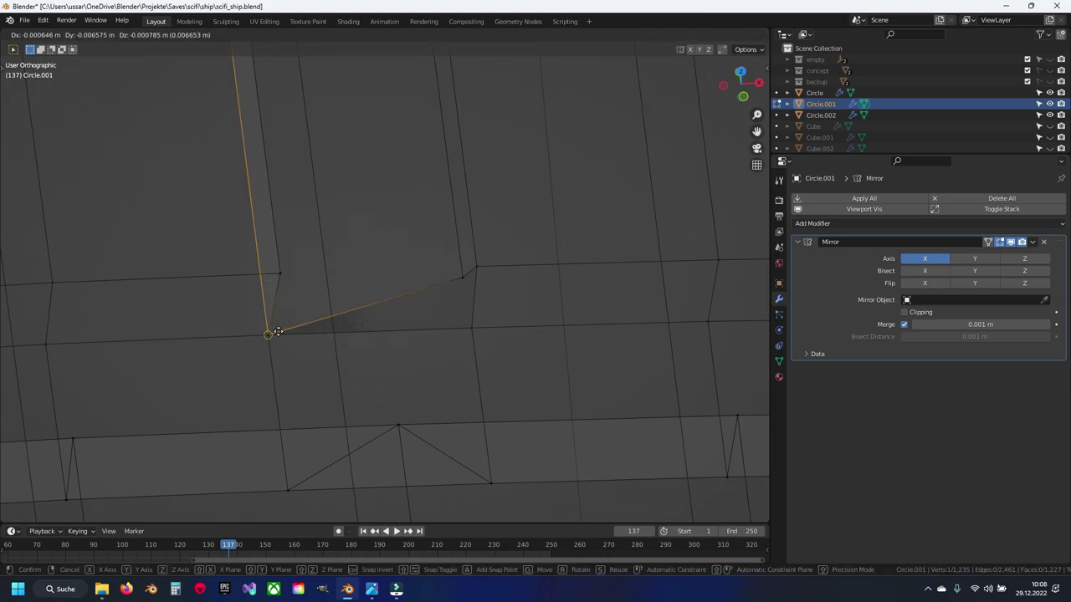
left_click(459, 305)
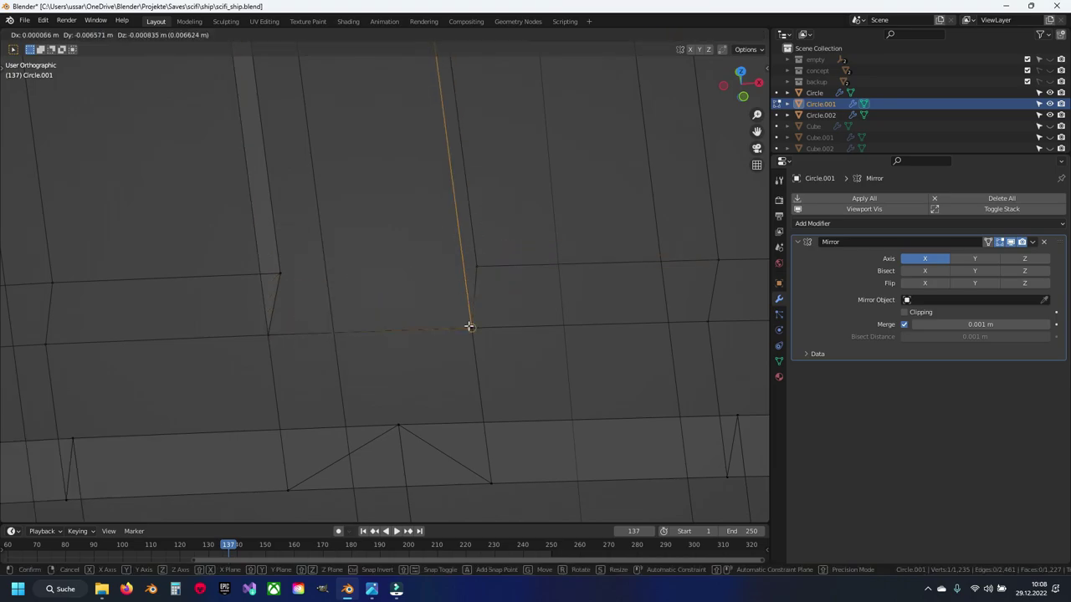
left_click(387, 296)
key("a")
key("m")
left_click(388, 296)
key("alt+z")
scroll(388, 296, "down", 3)
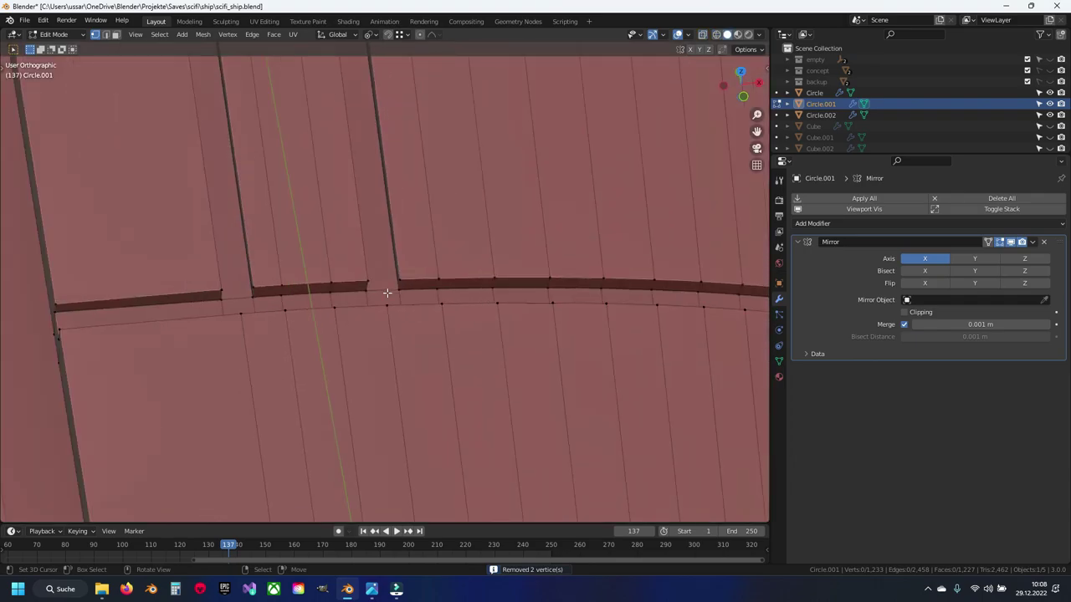
mouse_move(390, 289)
middle_mouse_down()
mouse_move(402, 192)
mouse_move(390, 287)
mouse_move(417, 473)
mouse_move(382, 275)
mouse_move(397, 187)
middle_mouse_up()
key("ctrl+s")
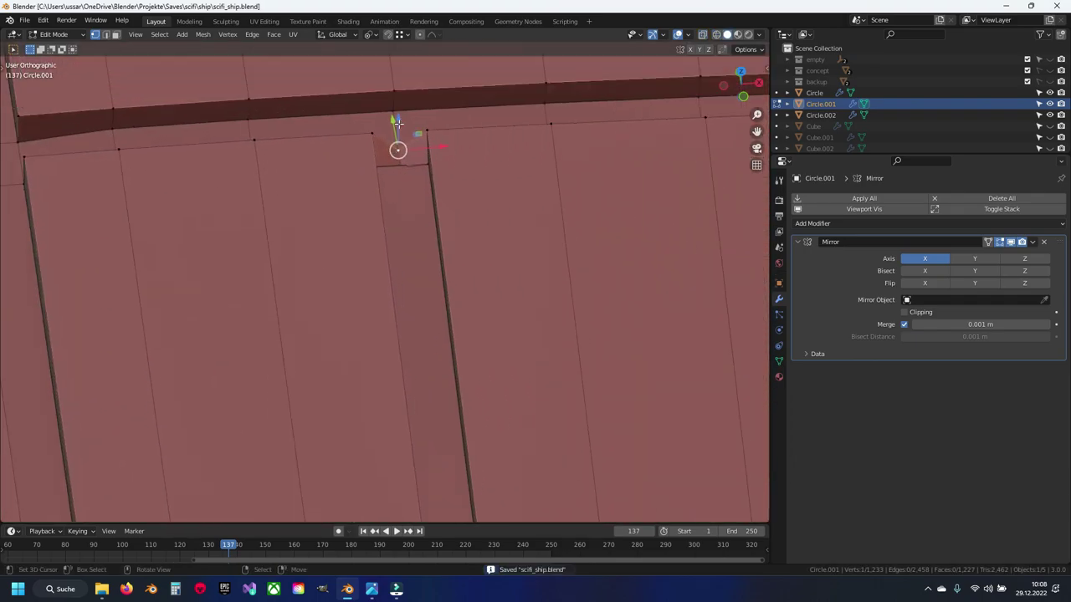
Step: Delete the faces near the notch and bevel the edge into a band of faces
mouse_move(399, 148)
middle_mouse_down()
mouse_move(433, 124)
mouse_move(382, 279)
mouse_move(410, 288)
mouse_move(384, 336)
middle_mouse_up()
scroll(409, 289, "up", 3)
key("3")
left_click(404, 277)
key("x")
left_click(368, 268)
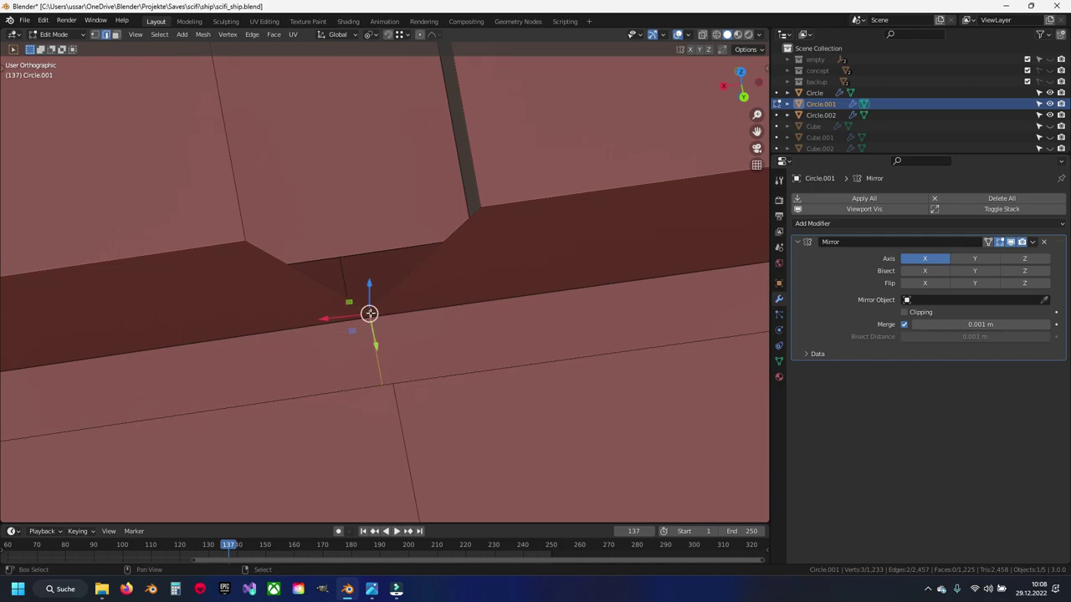
key("ctrl+b")
left_click(553, 305)
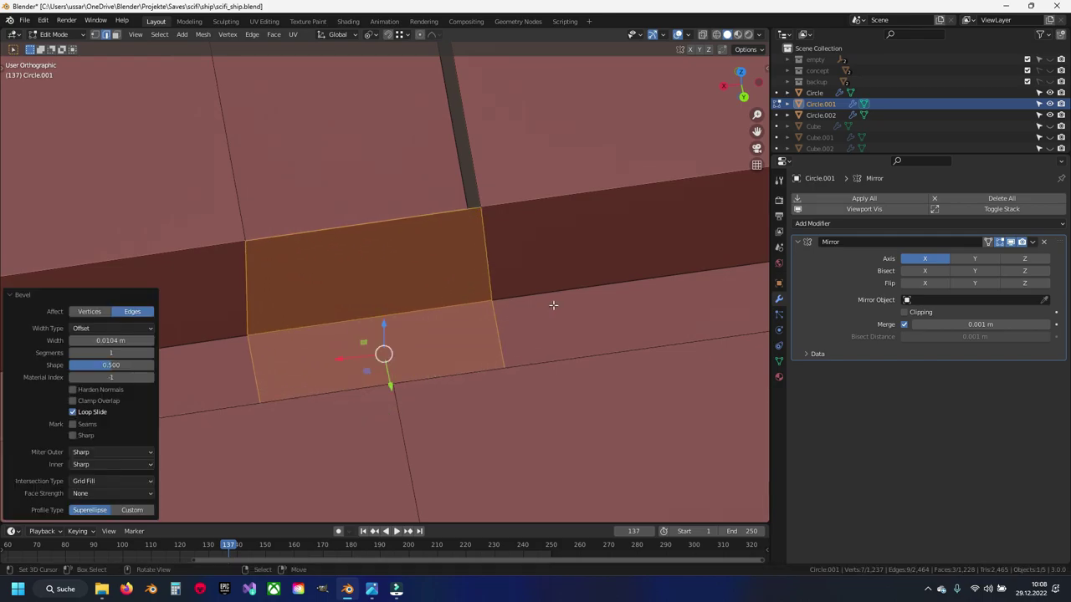
Step: Merge the whole mesh by distance and delete the upper face of the step
key("alt+a")
key("a")
key("m")
left_click(420, 292)
key("alt+a")
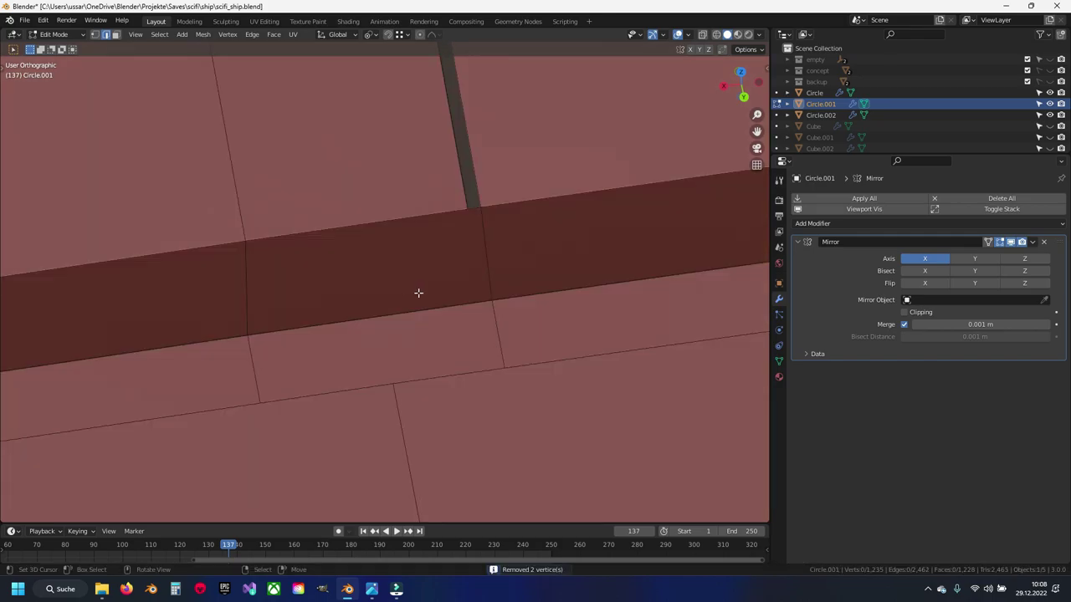
left_click(380, 284)
key("x")
left_click(383, 283)
Step: Delete a leftover vertex and drag the corner vertex to slant the step face
key("1")
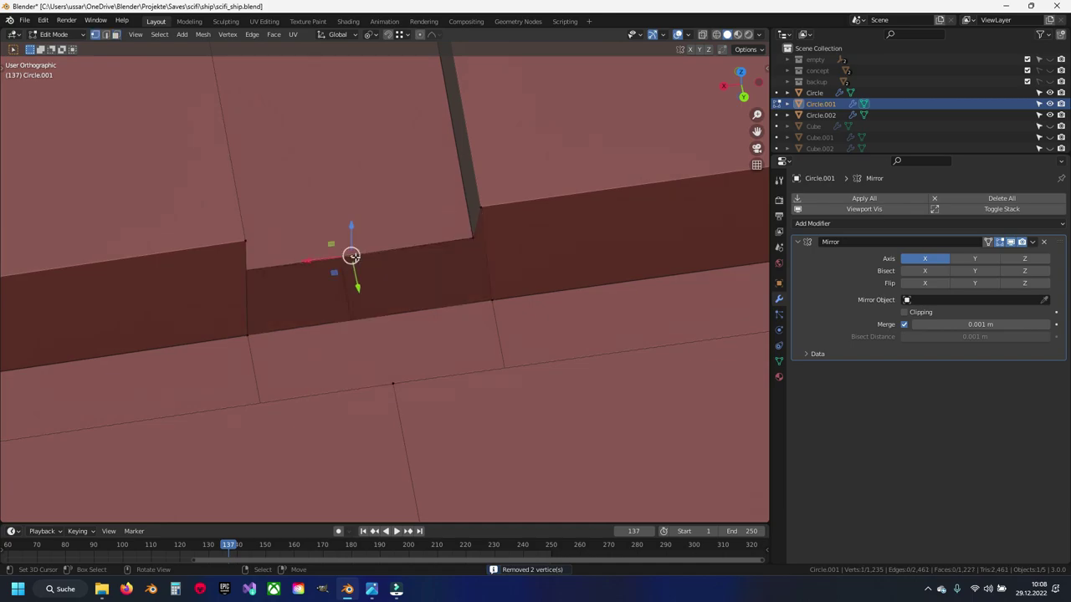
key("x")
left_click(358, 245)
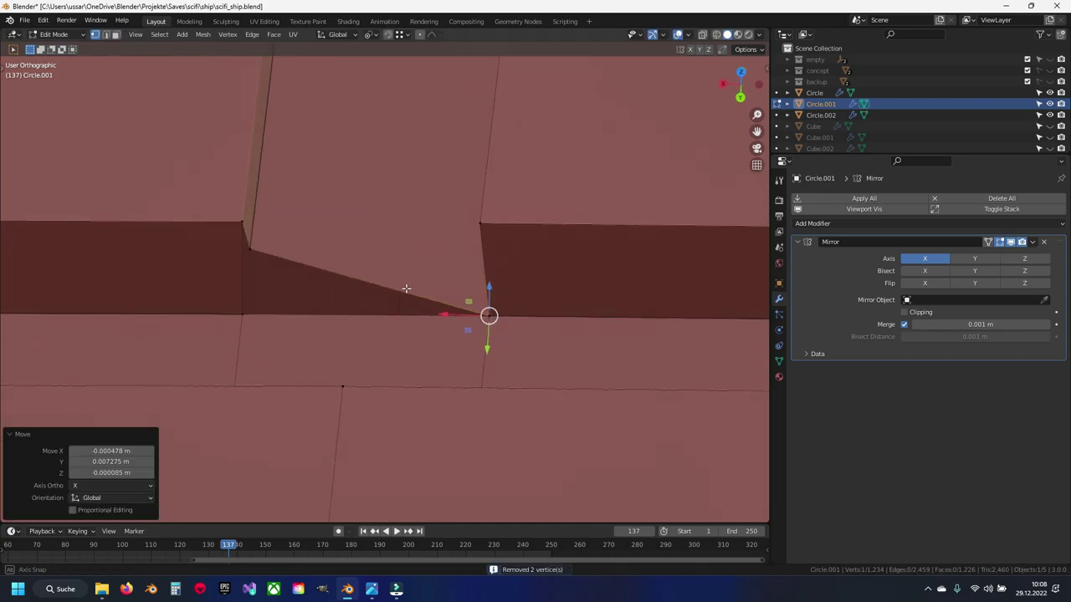
mouse_move(487, 313)
left_mouse_down()
mouse_move(278, 226)
mouse_move(243, 282)
left_mouse_up()
Step: Merge the doubled vertices by distance and clear the selection
key("a")
key("m")
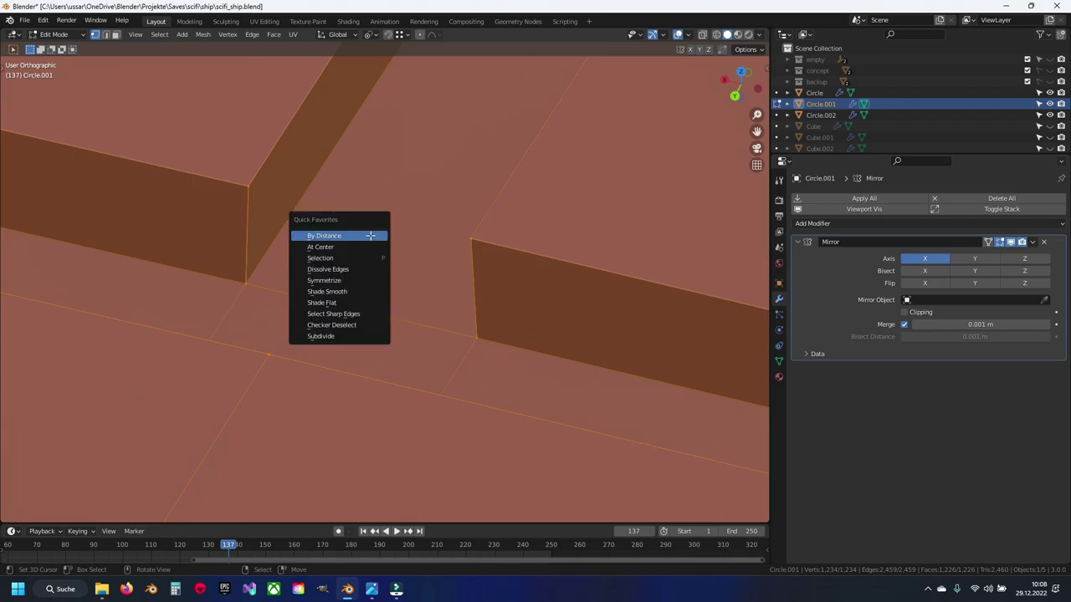
left_click(375, 237)
key("alt+a")
scroll(374, 236, "down", 5)
scroll(413, 241, "down", 5)
Step: Return to Object Mode, inspect the hull panels up close, and save
key("Tab")
mouse_move(430, 250)
middle_mouse_down()
mouse_move(497, 257)
mouse_move(338, 278)
middle_mouse_up()
scroll(338, 278, "up", 5)
mouse_move(455, 321)
middle_mouse_down()
mouse_move(371, 354)
mouse_move(430, 181)
middle_mouse_up()
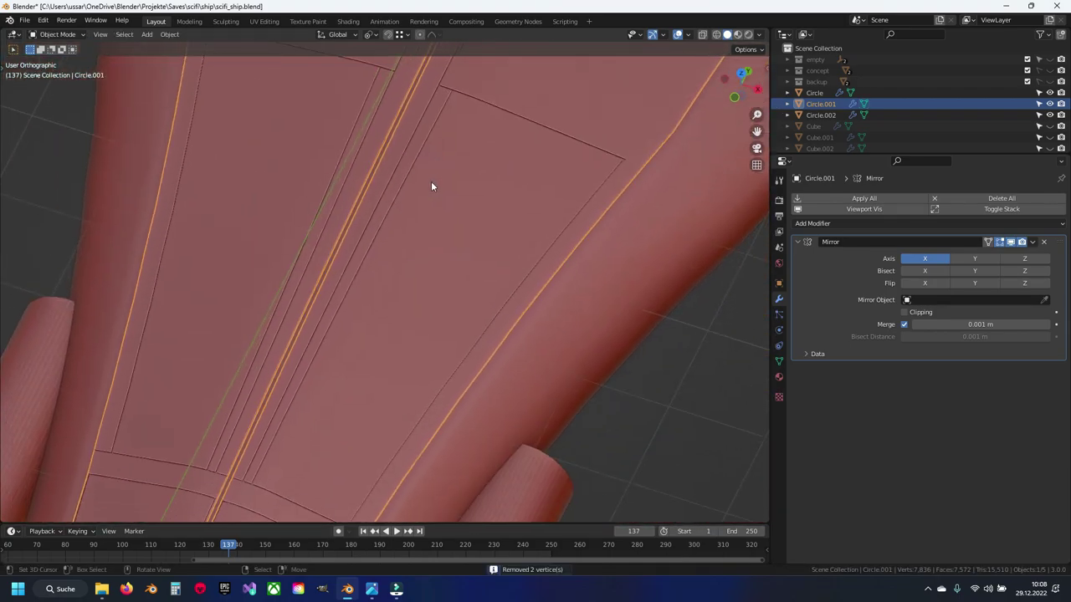
key("alt+a")
key("ctrl+s")
Step: Inspect the hull's underside and panel edges, then re-enter Edit Mode and save
middle_click_drag(427, 256, 394, 342)
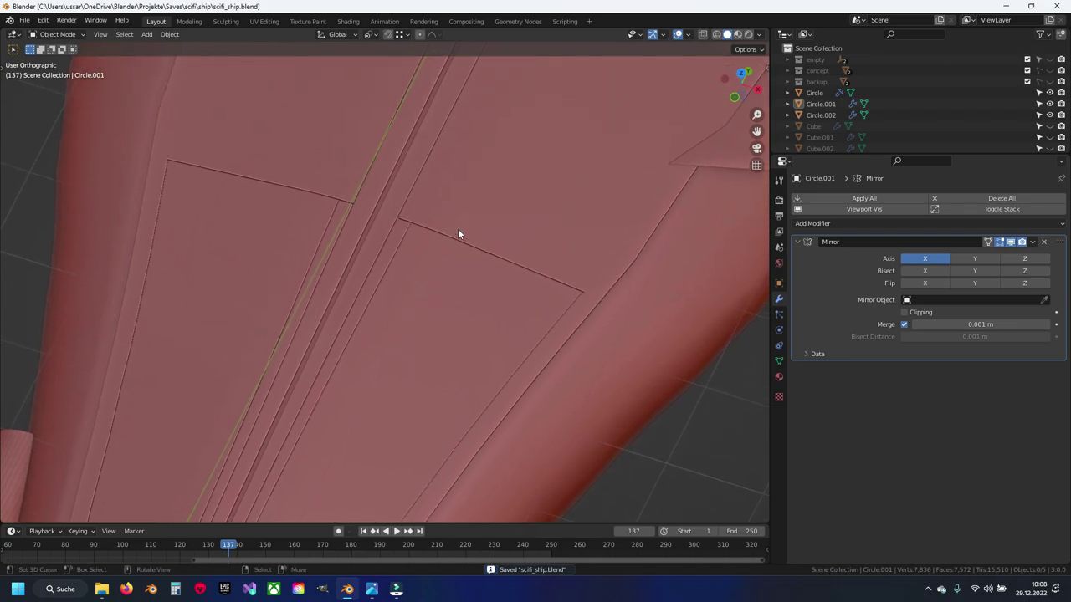
mouse_move(445, 247)
middle_mouse_down()
mouse_move(524, 282)
mouse_move(393, 280)
mouse_move(425, 292)
mouse_move(388, 302)
mouse_move(368, 288)
middle_mouse_up()
scroll(387, 302, "up", 2)
mouse_move(352, 241)
middle_mouse_down("shift")
mouse_move(385, 273)
mouse_move(383, 338)
mouse_move(437, 296)
mouse_move(407, 377)
mouse_move(413, 344)
mouse_move(353, 322)
mouse_move(396, 311)
mouse_move(485, 354)
mouse_move(385, 345)
mouse_move(418, 366)
middle_mouse_up("shift")
key("Tab")
key("ctrl+s")
scroll(459, 358, "down", 5)
scroll(452, 343, "up", 5)
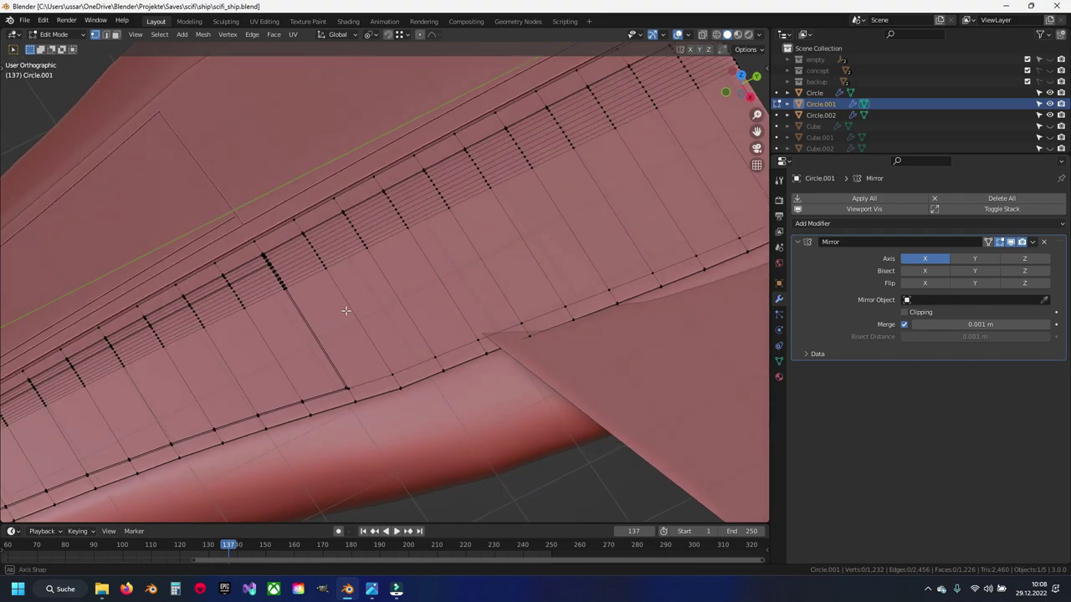
Step: Check the wing panel strip in top view, then return to Object Mode and save scifi_ship.blend
middle_click_drag(346, 310, 405, 323)
key("KP_7")
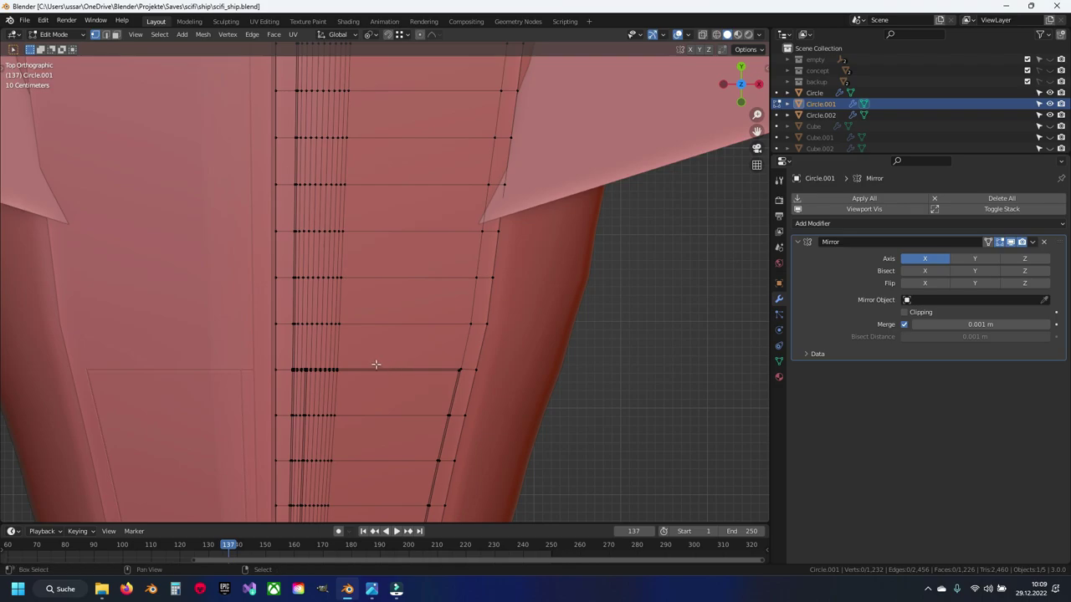
scroll(335, 372, "up", 3)
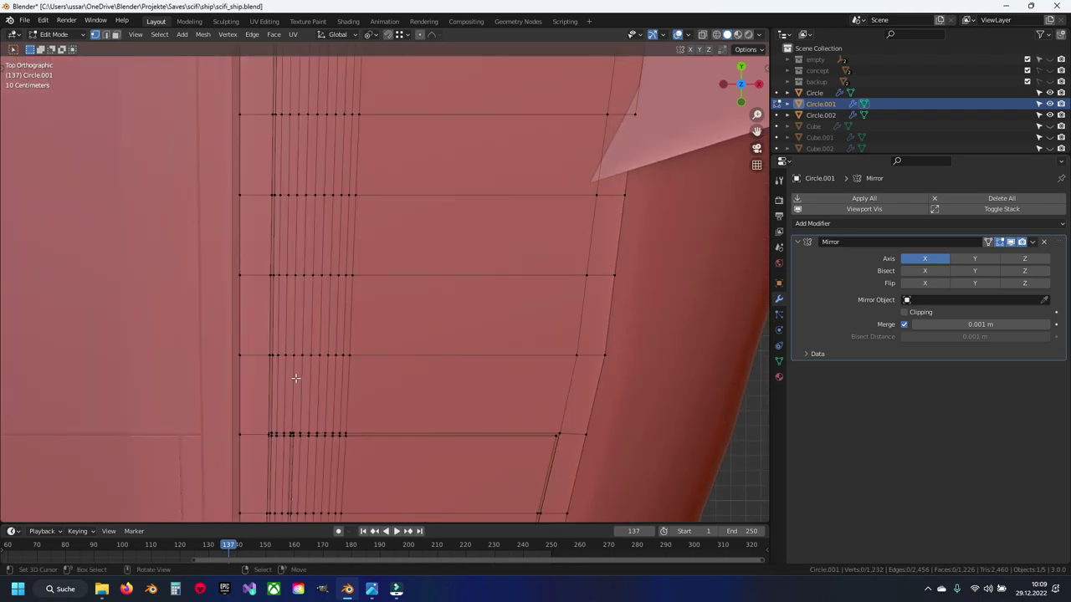
left_click(278, 354)
scroll(402, 272, "down", 2)
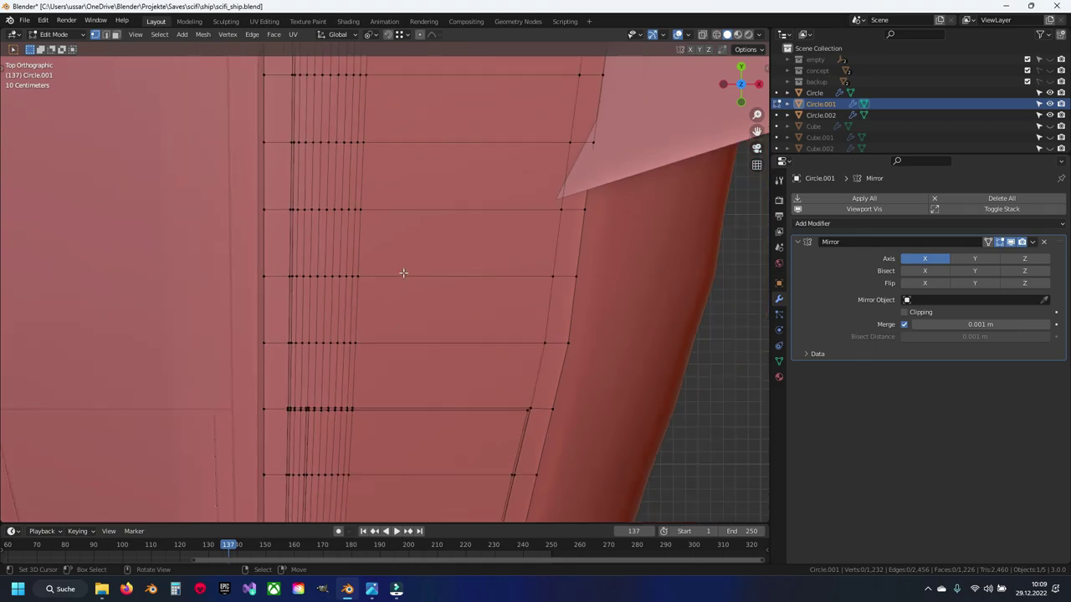
scroll(435, 284, "down", 2)
key("Tab")
key("ctrl+s")
mouse_move(446, 294)
middle_mouse_down()
mouse_move(368, 223)
mouse_move(456, 273)
middle_mouse_up()
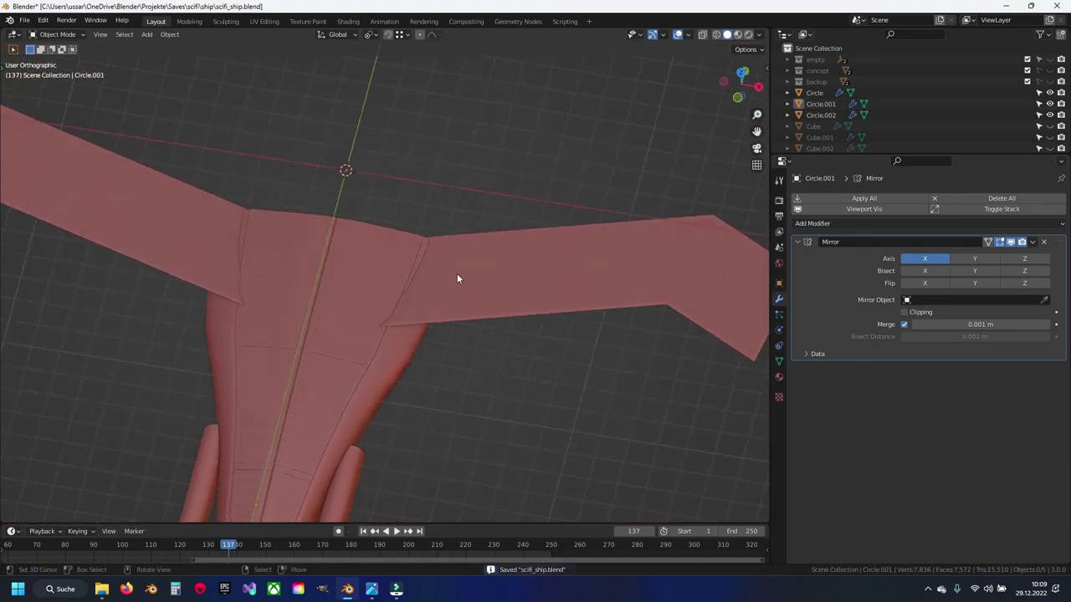
Step: Move all of the wing plane's geometry outward along X and save
scroll(456, 273, "up", 2)
left_click(450, 309)
scroll(449, 323, "up", 1)
key("Tab")
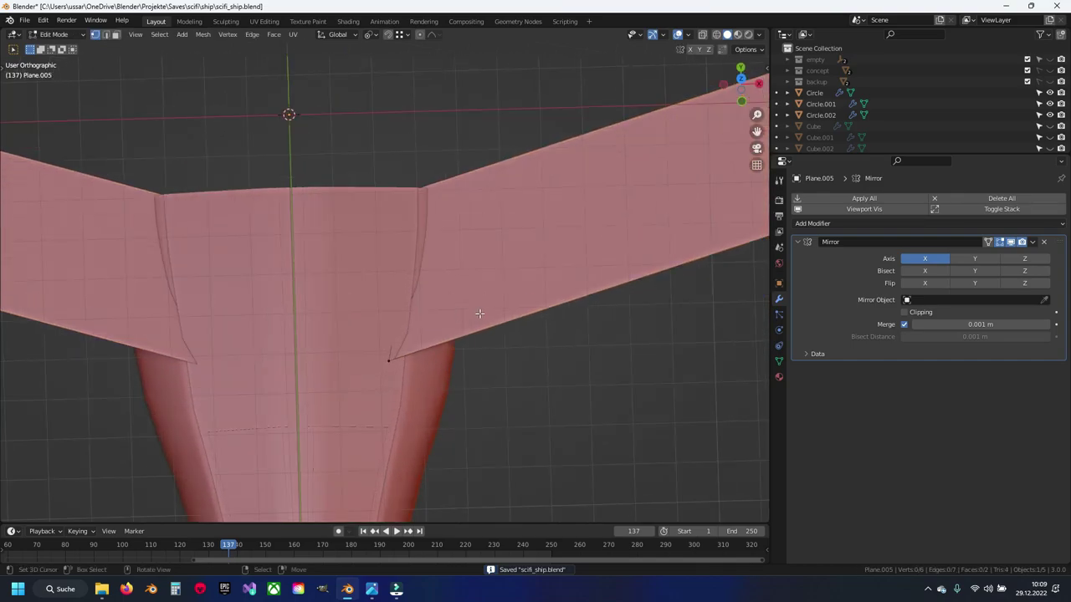
key("a")
key("g")
key("x")
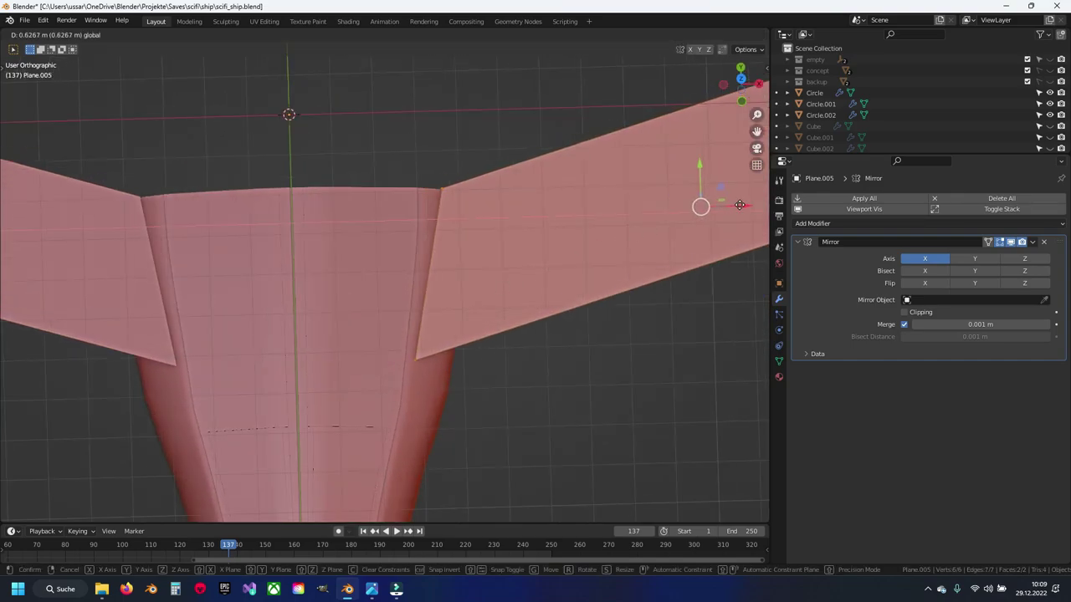
left_click(429, 269)
scroll(429, 269, "up", 1)
key("Tab")
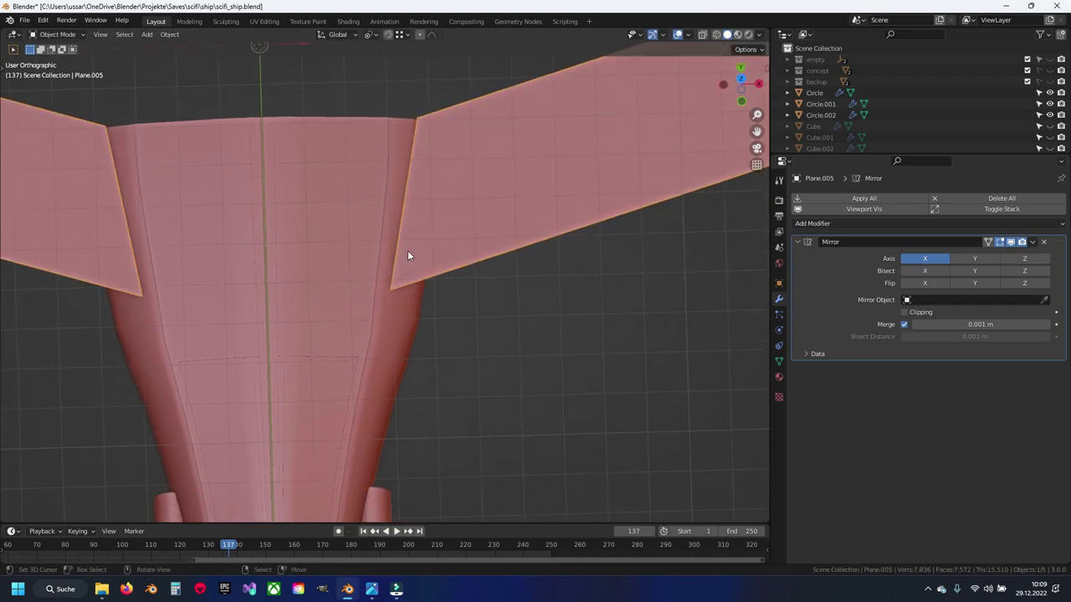
key("ctrl+s")
Step: In Circle.001, start selecting the strip of faces along the wing panel edge
left_click(375, 215)
key("Tab")
scroll(375, 216, "up", 3)
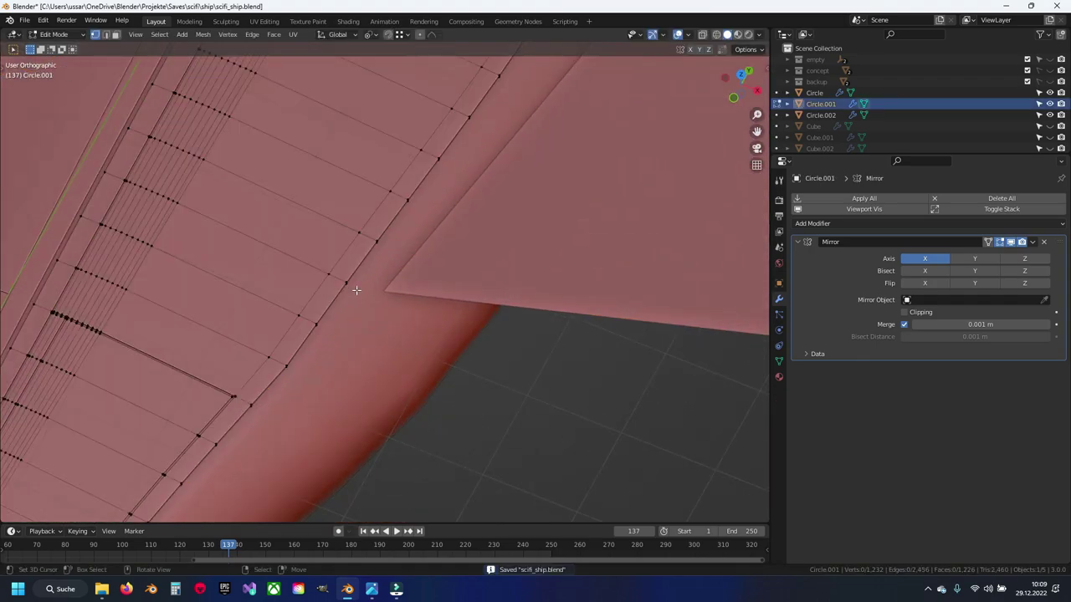
middle_click_drag(354, 274, 348, 230)
key("3")
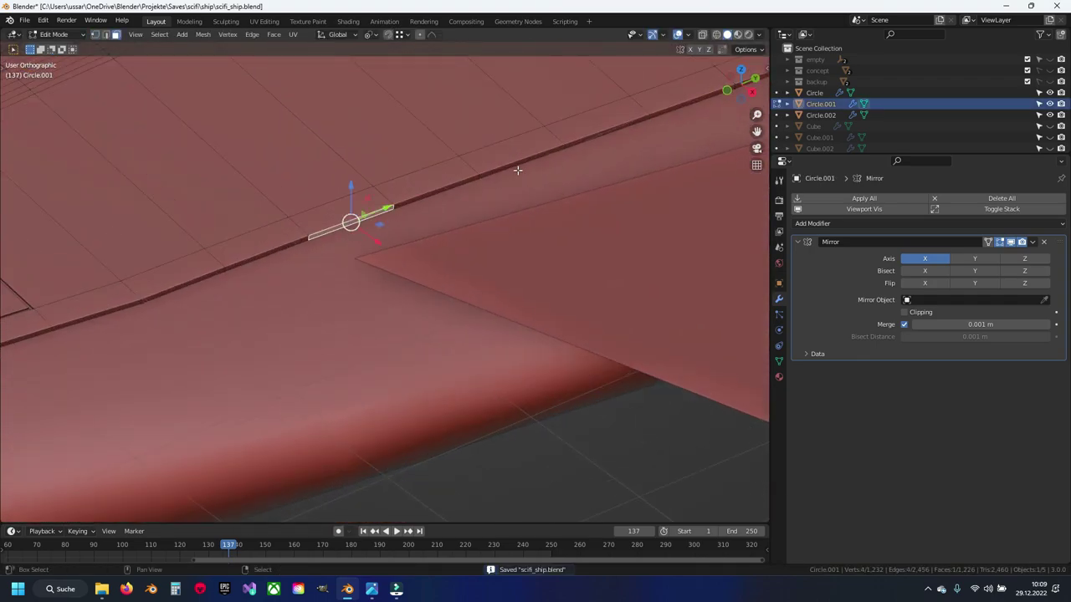
middle_click_drag(517, 170, 275, 294, "shift")
left_click(693, 131, "ctrl")
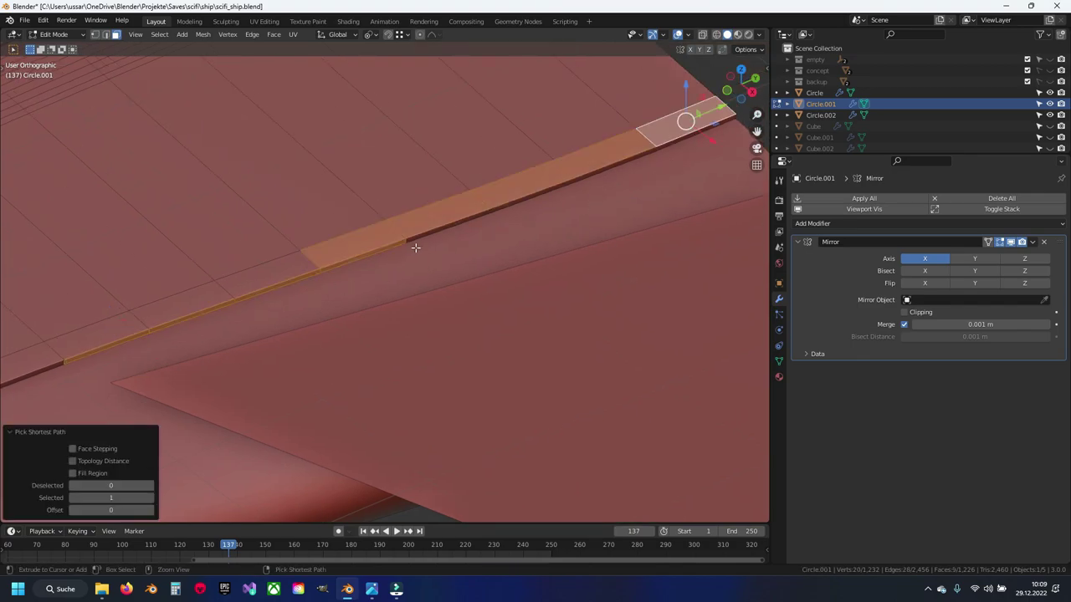
left_click(106, 346)
left_click(709, 123, "ctrl")
middle_click_drag(299, 273, 358, 252, "shift")
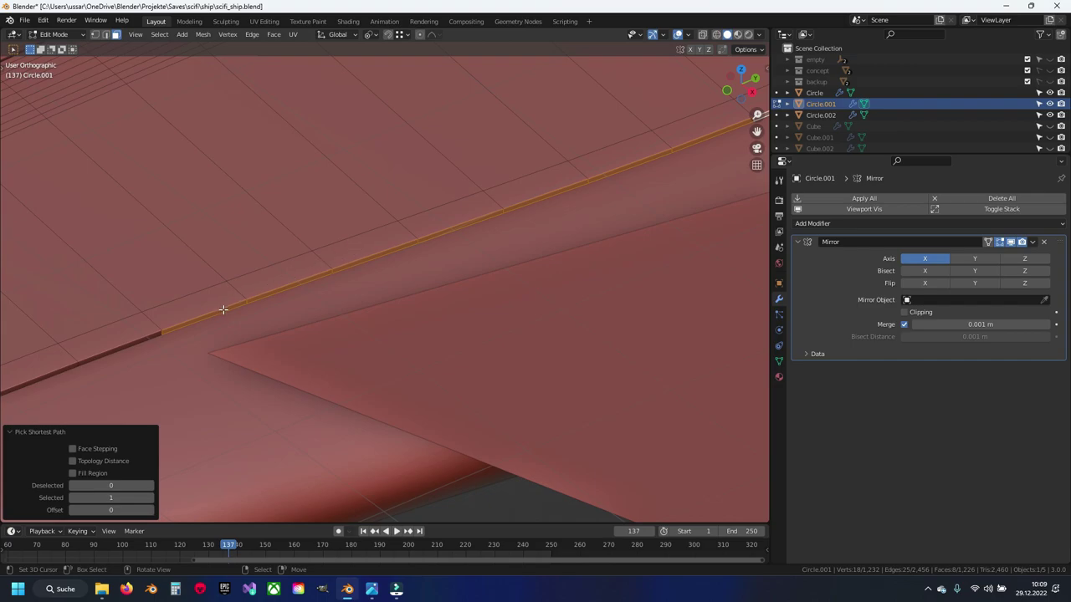
mouse_move(225, 314)
middle_mouse_down()
mouse_move(306, 292)
mouse_move(248, 328)
middle_mouse_up()
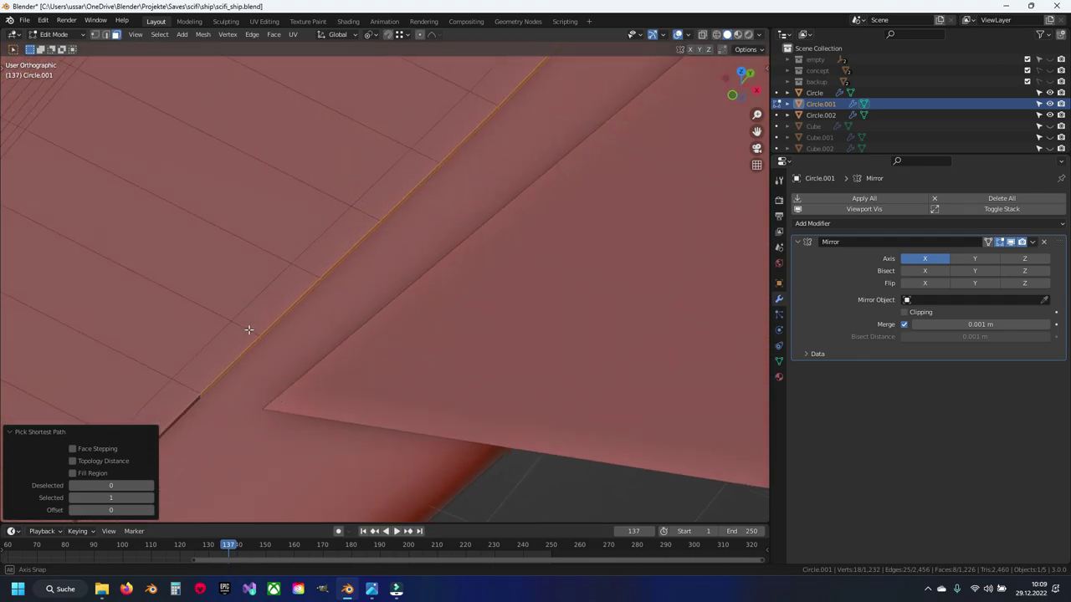
Step: Extend the face strip selection to its far end along the panel edge
left_click(211, 358)
middle_click_drag(211, 358, 477, 190)
left_click(525, 140, "ctrl")
mouse_move(525, 140)
middle_mouse_down()
mouse_move(323, 370)
mouse_move(368, 313)
middle_mouse_up()
key("shift+z")
left_click(286, 383, "ctrl")
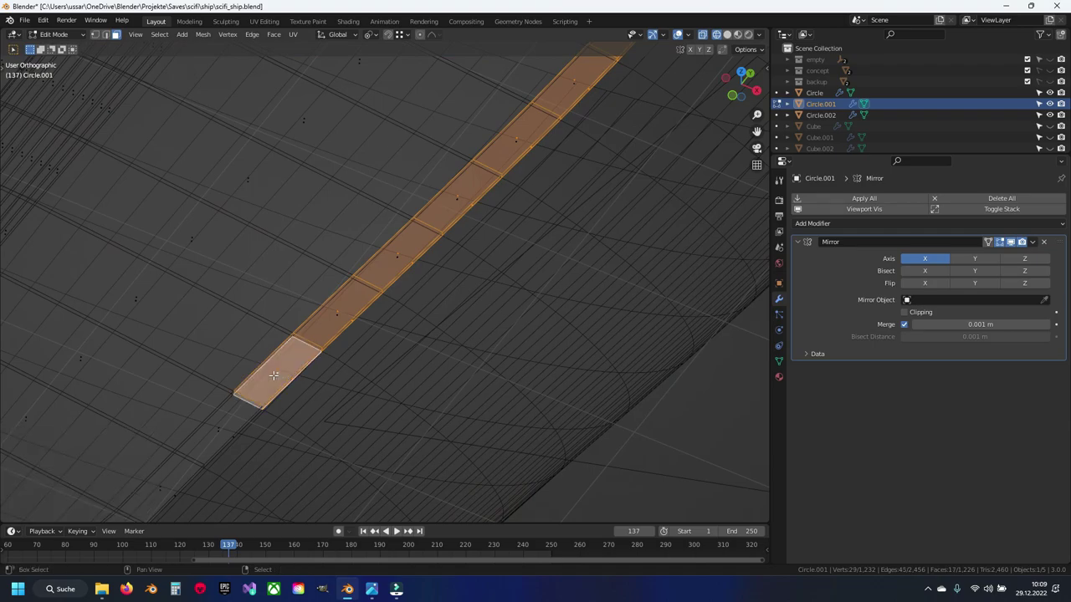
mouse_move(287, 383)
middle_mouse_down()
mouse_move(401, 291)
mouse_move(524, 254)
mouse_move(426, 261)
mouse_move(398, 327)
middle_mouse_up()
key("shift+z")
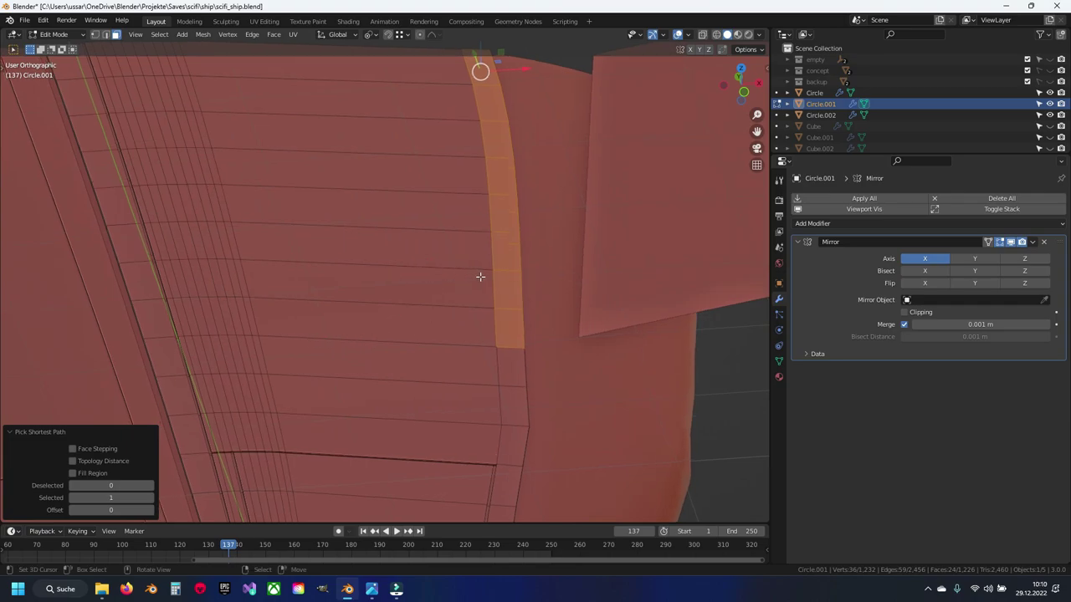
mouse_move(504, 276)
middle_mouse_down()
mouse_move(426, 320)
mouse_move(400, 319)
mouse_move(409, 279)
mouse_move(434, 299)
middle_mouse_up()
Step: Separate the selected strip into its own object, Circle.005, and save
key("p")
left_click(425, 320)
key("Tab")
key("alt+a")
key("ctrl+s")
Step: In Circle.005's mesh, select the strip's end edge and extend it outward along X
left_click(434, 296)
scroll(491, 286, "up", 2)
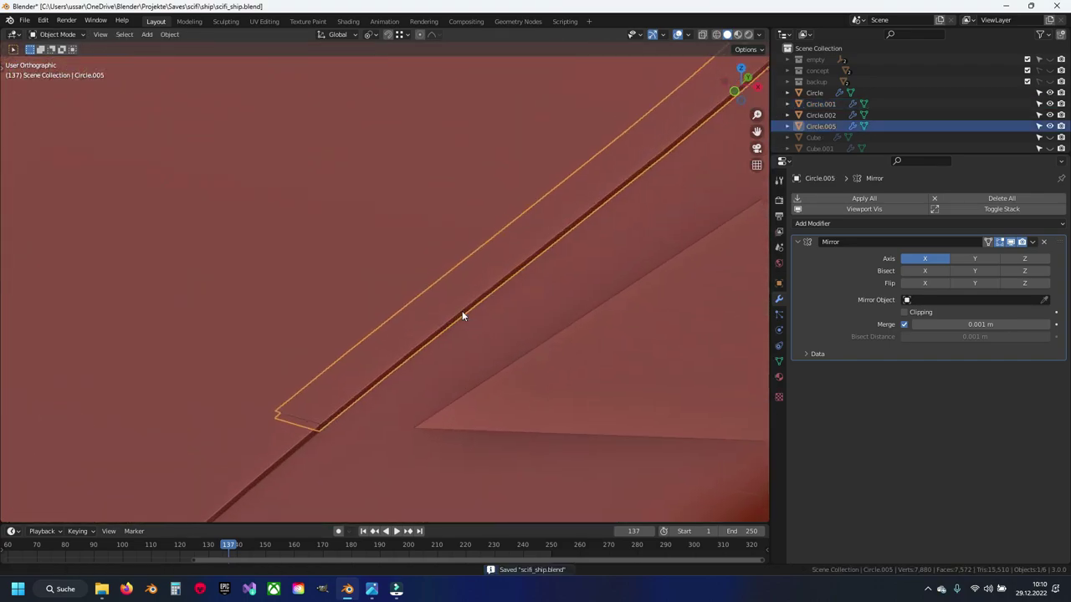
key("Tab")
left_click(350, 363)
mouse_move(351, 363)
middle_mouse_down()
mouse_move(502, 251)
mouse_move(645, 169)
mouse_move(591, 139)
mouse_move(419, 285)
middle_mouse_up()
left_click(585, 135, "ctrl")
key("KP_1")
scroll(419, 285, "up", 2)
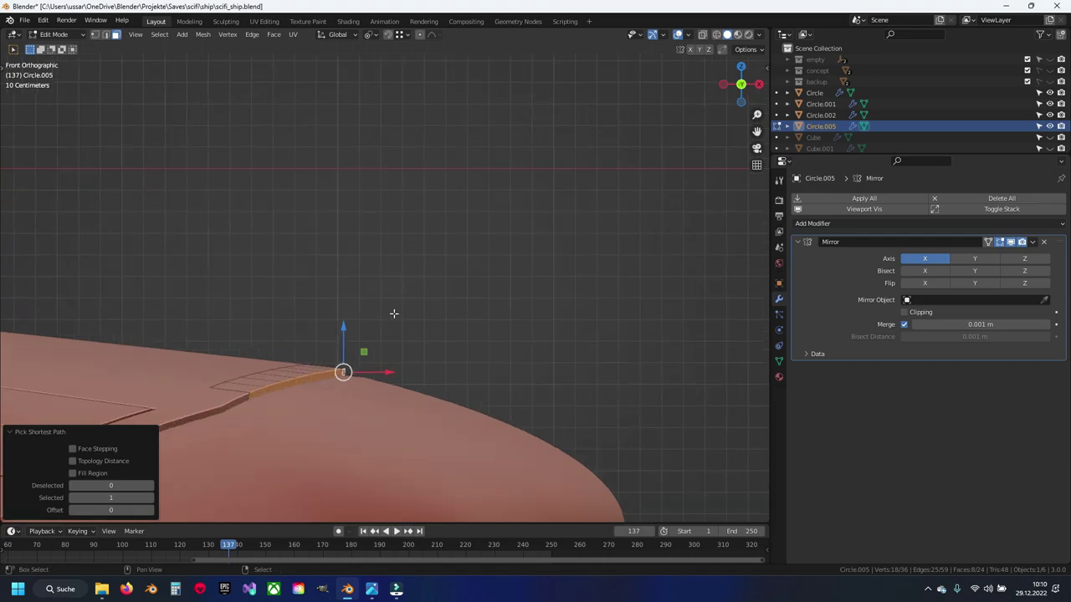
middle_click_drag(415, 368, 413, 268, "shift")
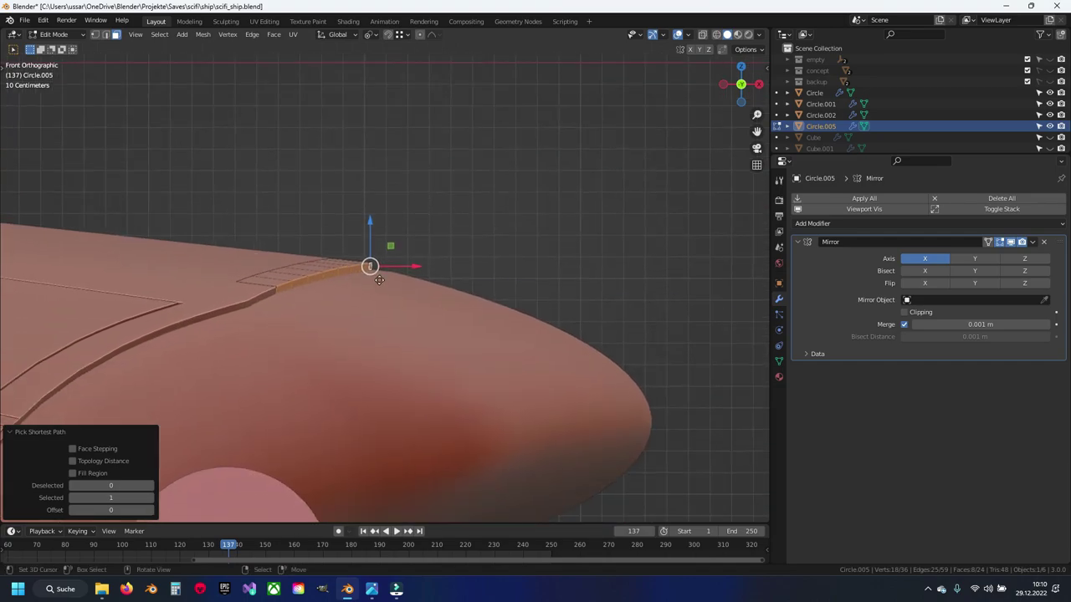
key("g")
key("x")
left_click(703, 280)
Step: Inspect the extended strip in Object Mode and save the file
scroll(444, 272, "down", 2)
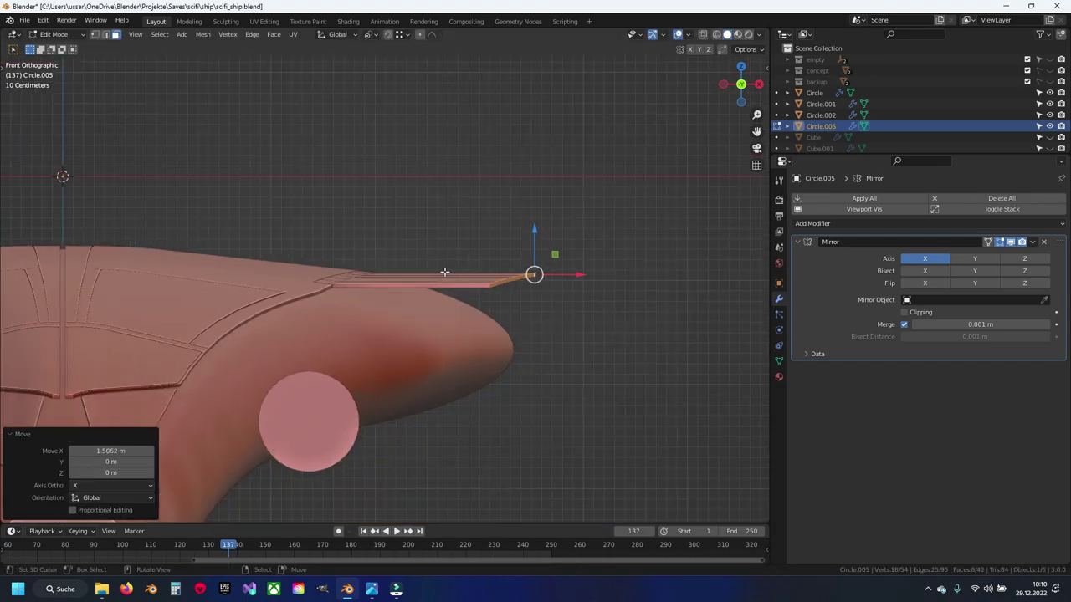
scroll(444, 272, "up", 3)
mouse_move(445, 272)
middle_mouse_down()
mouse_move(392, 342)
mouse_move(471, 313)
mouse_move(415, 295)
middle_mouse_up()
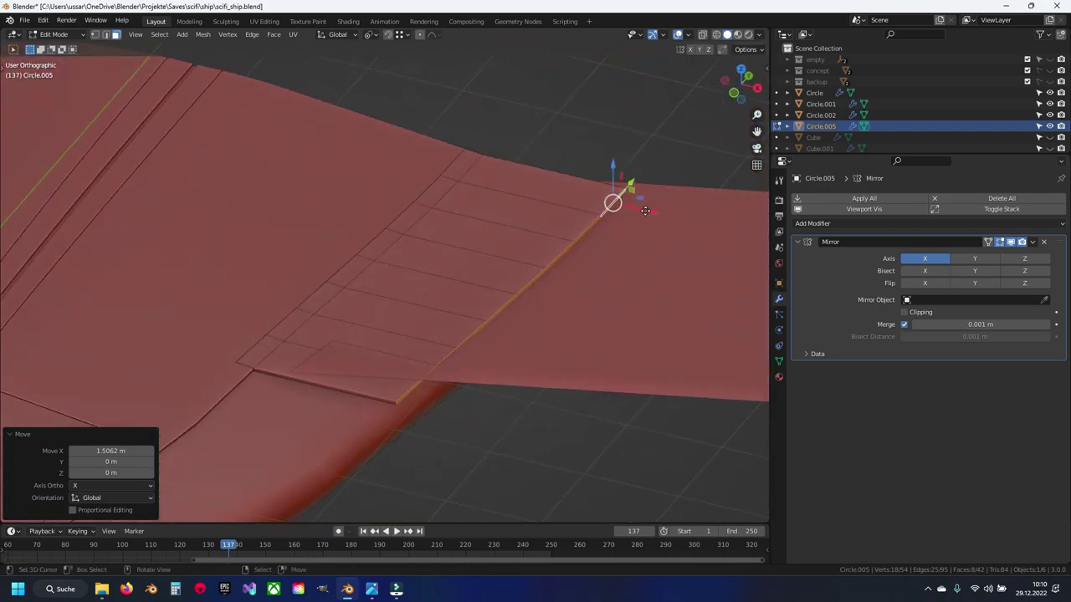
key("Tab")
mouse_move(645, 211)
middle_mouse_down()
mouse_move(401, 258)
mouse_move(413, 290)
mouse_move(454, 301)
mouse_move(388, 287)
mouse_move(391, 204)
middle_mouse_up()
key("ctrl+s")
Step: Flatten the strip's tip vertices to zero width on X in front view
scroll(387, 288, "up", 5)
mouse_move(426, 236)
middle_mouse_down()
mouse_move(489, 226)
mouse_move(620, 284)
middle_mouse_up()
key("Tab")
key("KP_1")
scroll(661, 288, "down", 3)
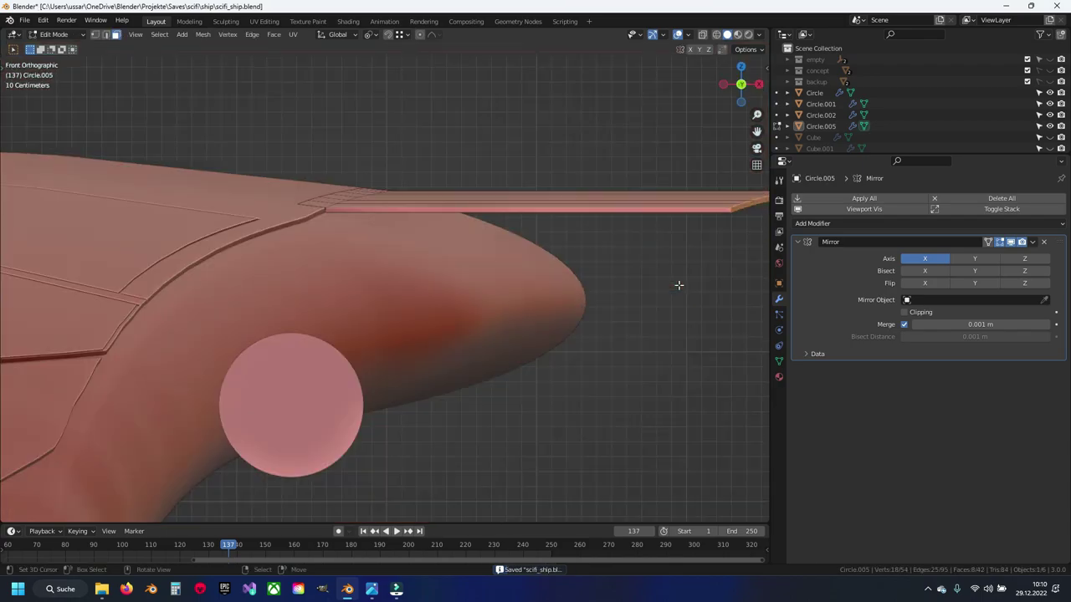
middle_click_drag(618, 243, 498, 308, "shift")
key("s")
key("x")
key("0")
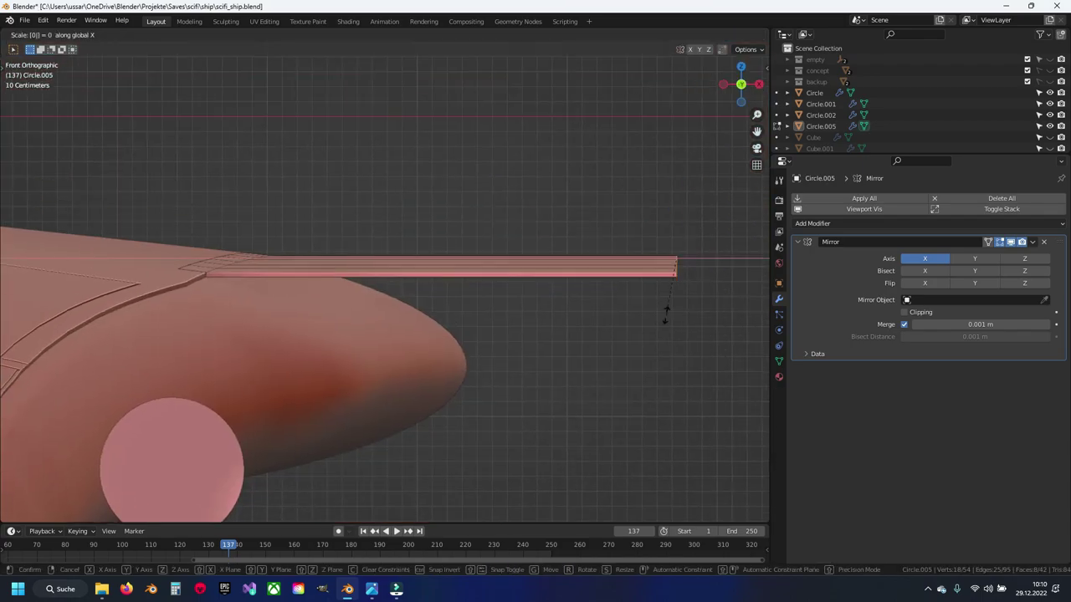
key("Return")
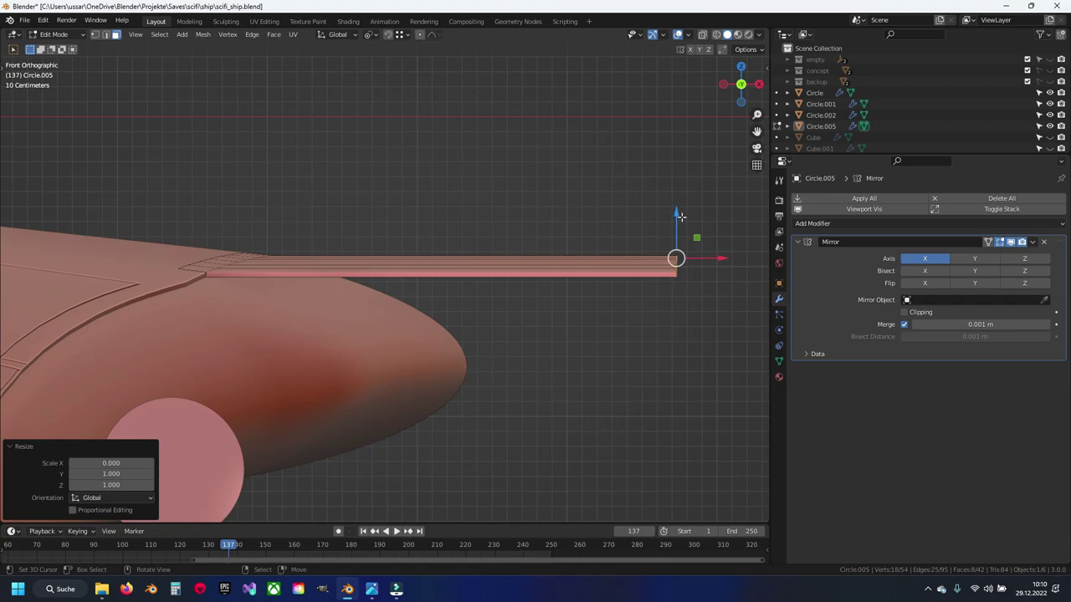
Step: Select the wing-tip strip of faces and raise it upward with the gizmo
left_click(674, 183)
left_click(661, 256, "ctrl+alt")
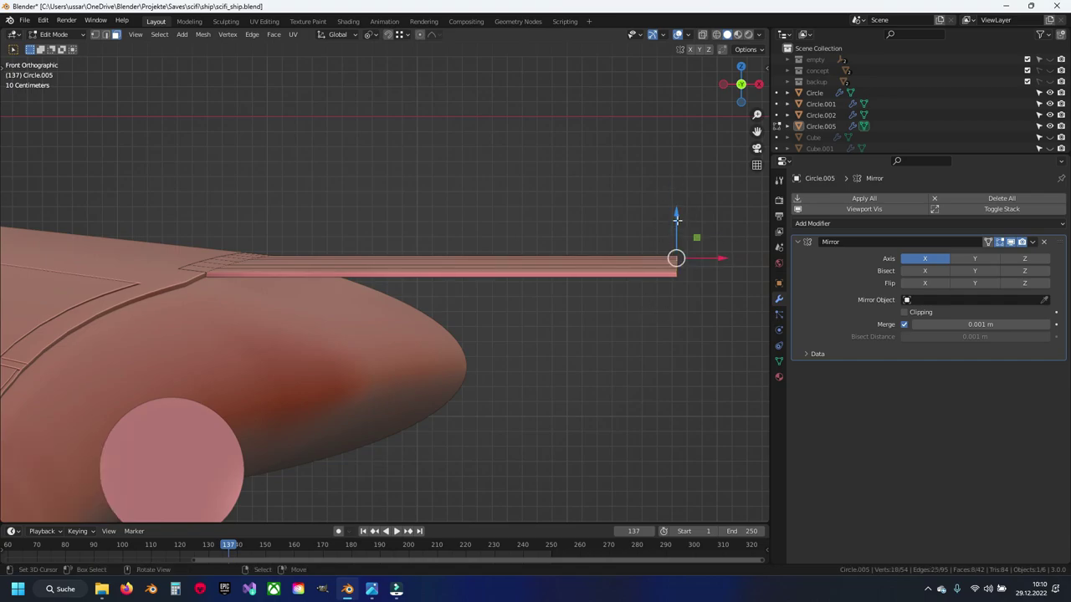
left_click_drag(676, 218, 676, 194)
scroll(406, 217, "up", 5)
key("Tab")
mouse_move(330, 256)
middle_mouse_down()
mouse_move(373, 277)
mouse_move(360, 257)
middle_mouse_up()
Step: Mark the wing panel's side edge and left edge path as sharp, then return to Object Mode
key("Tab")
left_click(210, 368)
key("ctrl+e")
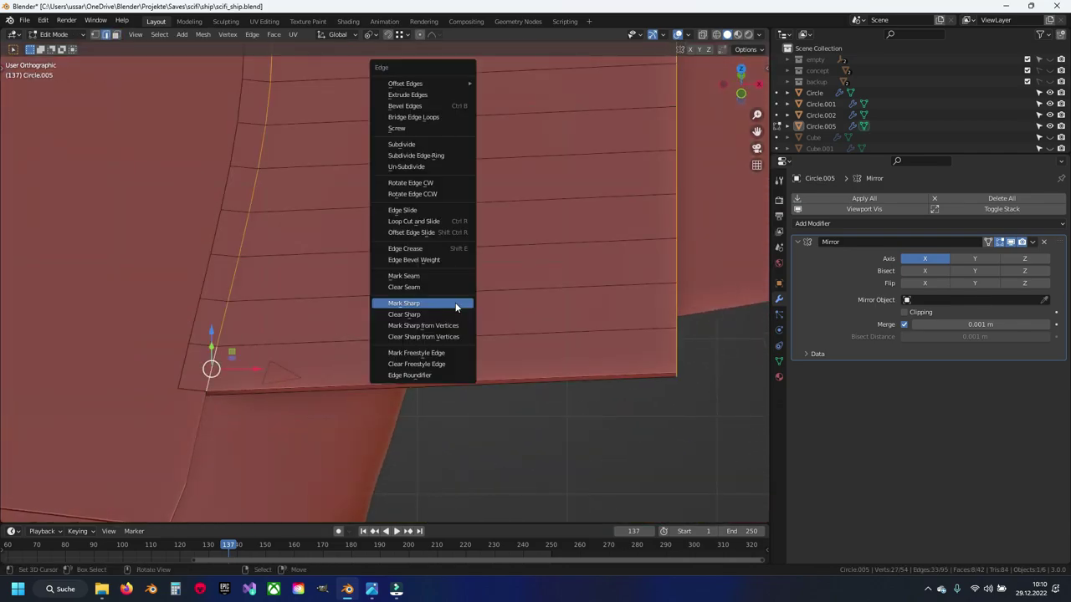
left_click(455, 303)
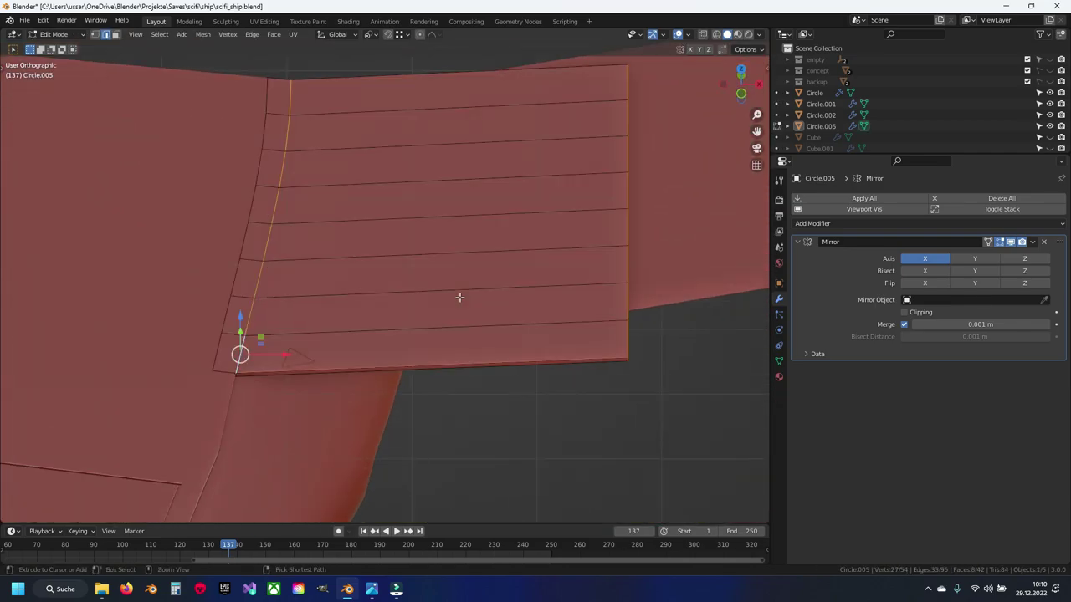
left_click(252, 353)
left_click(289, 98, "ctrl")
key("ctrl+e")
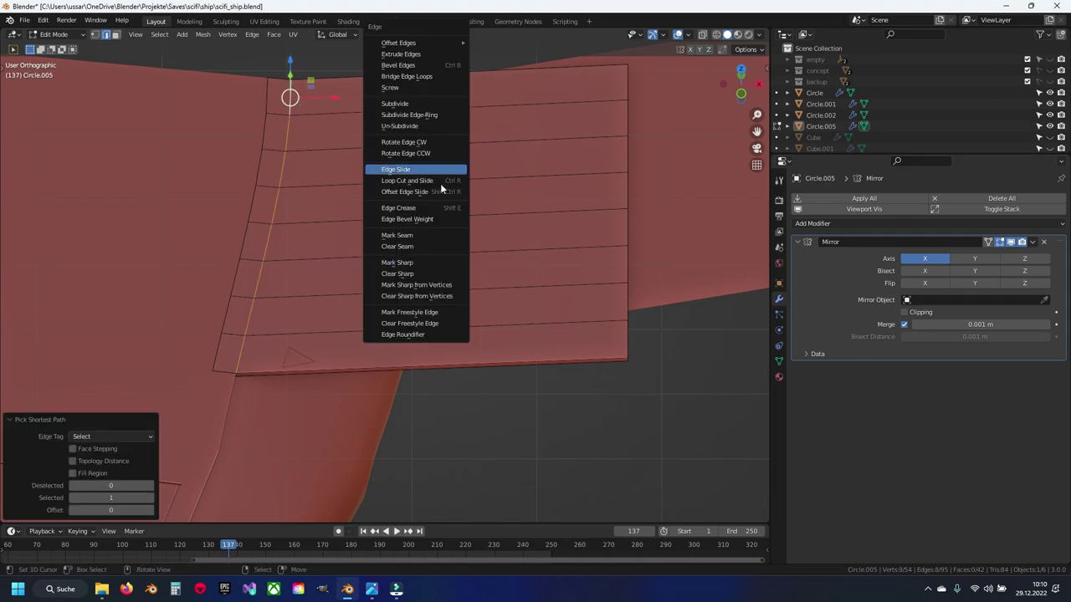
left_click(430, 261)
key("Tab")
mouse_move(429, 255)
middle_mouse_down()
mouse_move(509, 283)
mouse_move(471, 334)
mouse_move(363, 303)
mouse_move(466, 302)
middle_mouse_up()
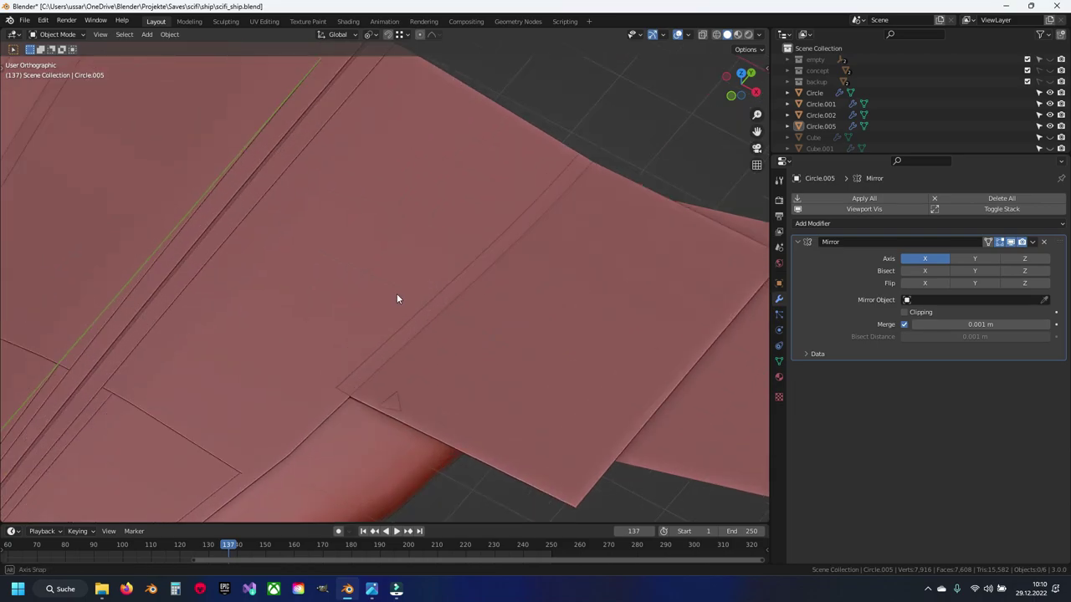
Step: Select the hull object Circle.001 in Edit Mode and save the file
mouse_move(396, 298)
middle_mouse_down()
mouse_move(445, 289)
mouse_move(424, 296)
mouse_move(423, 260)
mouse_move(435, 281)
mouse_move(423, 273)
middle_mouse_up()
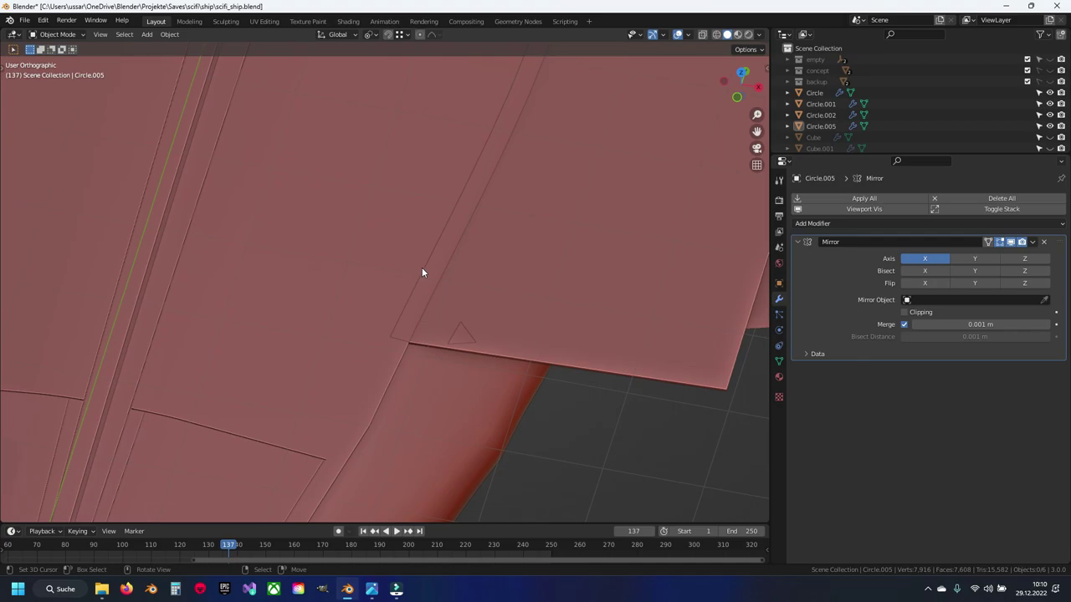
left_click(377, 277)
key("Tab")
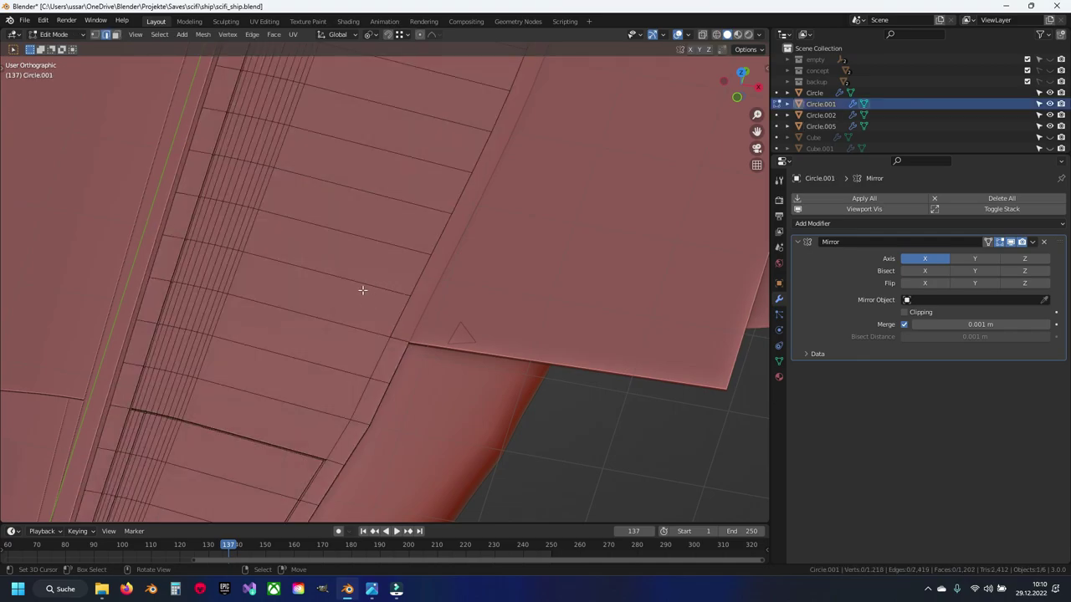
key("Tab")
left_click(395, 298)
left_click(395, 298)
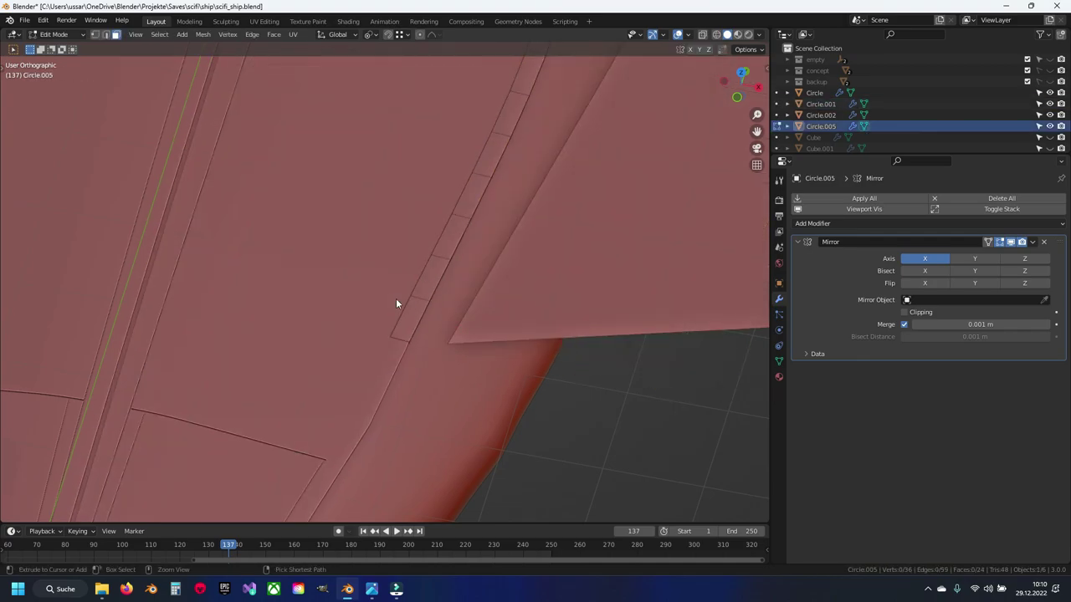
left_click(396, 298)
left_click(396, 298)
key("Tab")
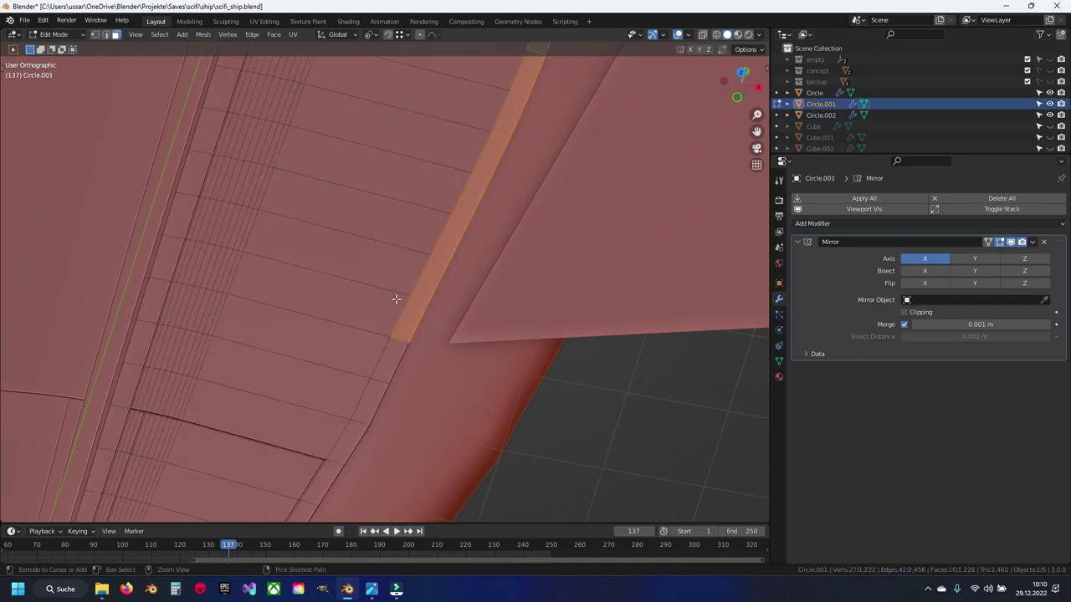
left_click(396, 299)
key("ctrl+s")
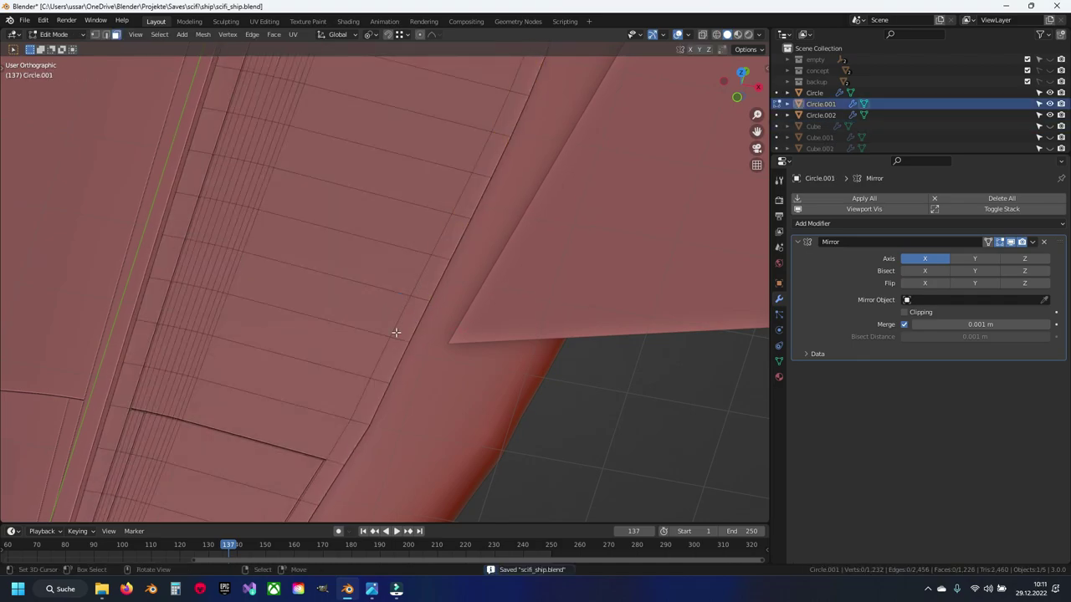
scroll(399, 315, "down", 3)
Step: Select the hull edge loop beside the wing root, checking it from the top in wireframe
left_click(458, 265, "ctrl")
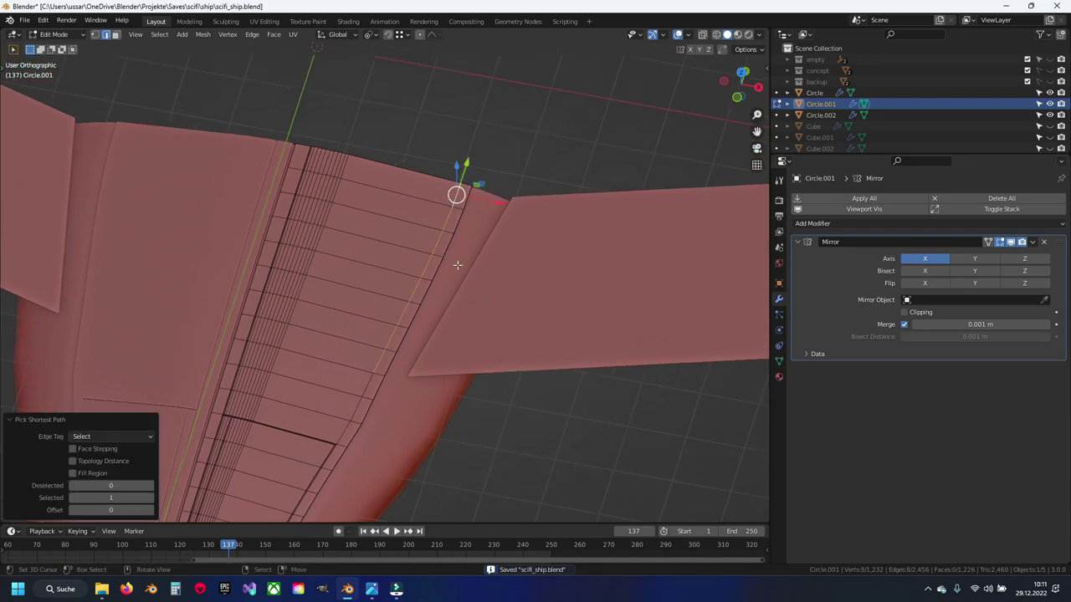
middle_click_drag(455, 261, 467, 344)
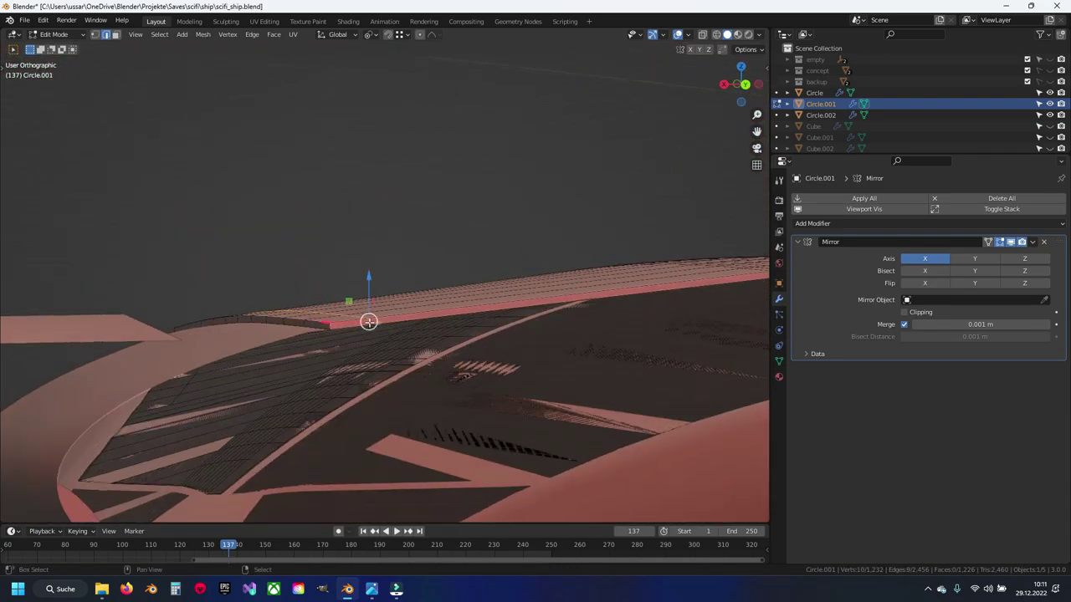
mouse_move(288, 322)
middle_mouse_down()
mouse_move(279, 298)
mouse_move(273, 307)
mouse_move(301, 358)
mouse_move(387, 379)
mouse_move(390, 158)
mouse_move(336, 252)
middle_mouse_up()
left_click(282, 306, "ctrl")
key("KP_7")
key("shift+z")
scroll(352, 301, "up", 6)
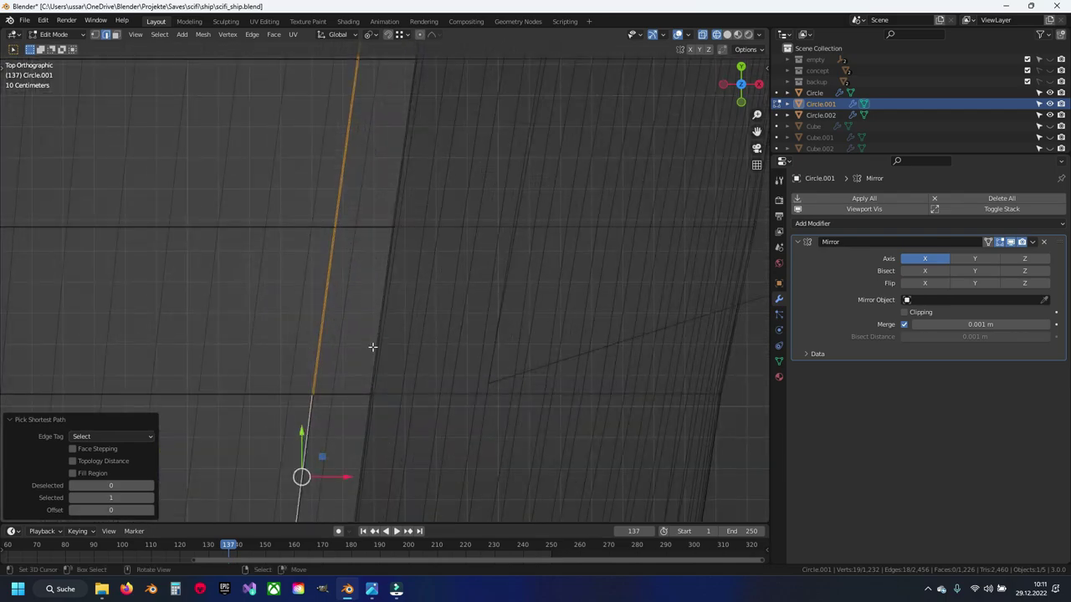
middle_click_drag(370, 348, 404, 265, "shift")
Step: Drop the stray lower edge, edge-slide the loop to factor 0.194, and save
key("ctrl+z")
key("shift+z")
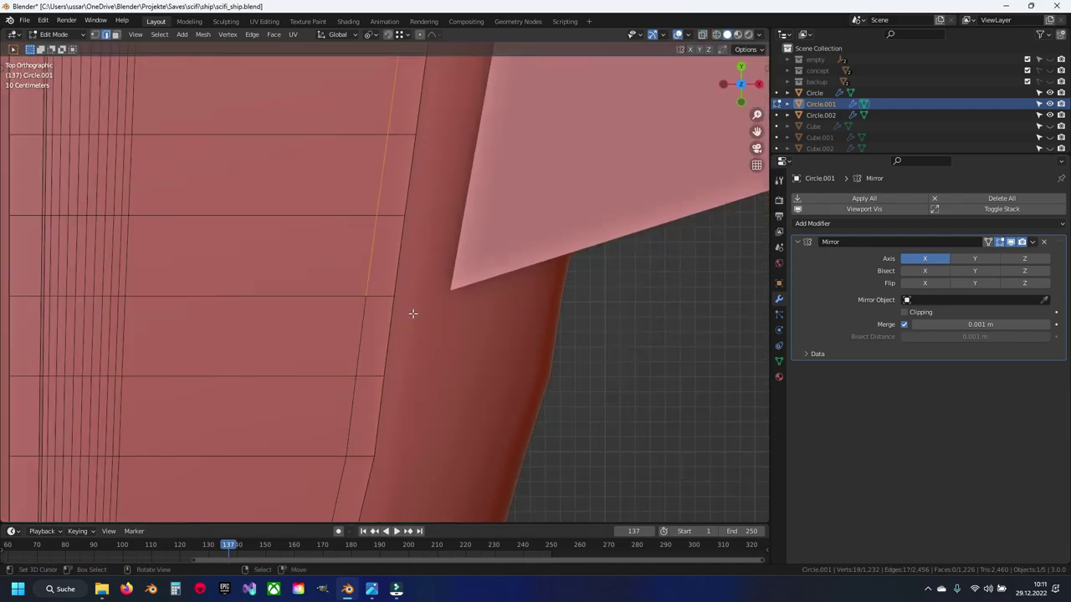
scroll(413, 310, "down", 3)
scroll(382, 196, "down", 2)
key("g")
key("g")
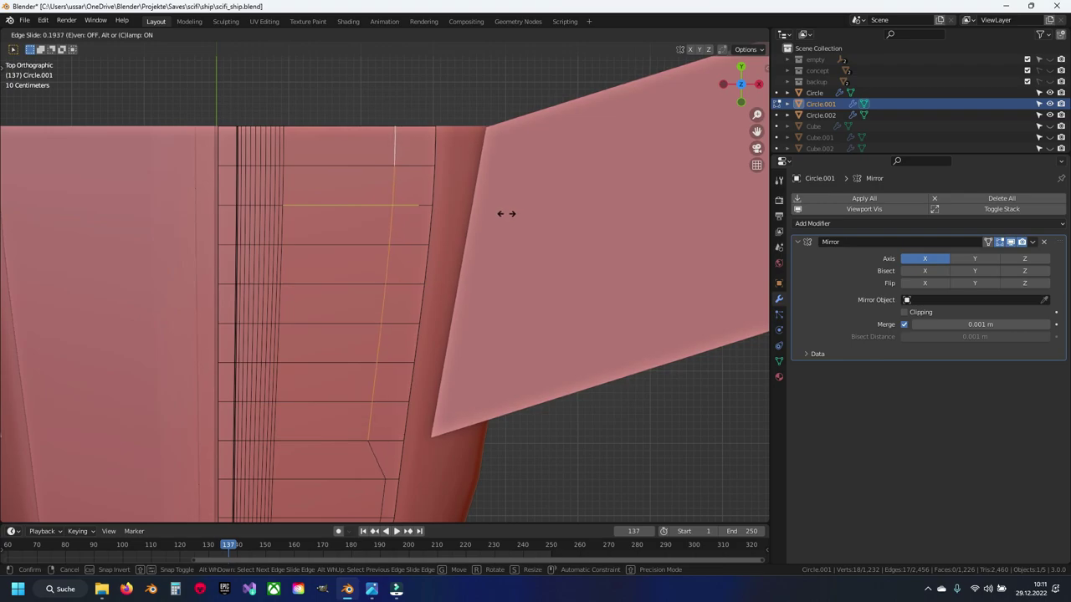
left_click(506, 214)
middle_click_drag(506, 213, 421, 268)
key("ctrl+s")
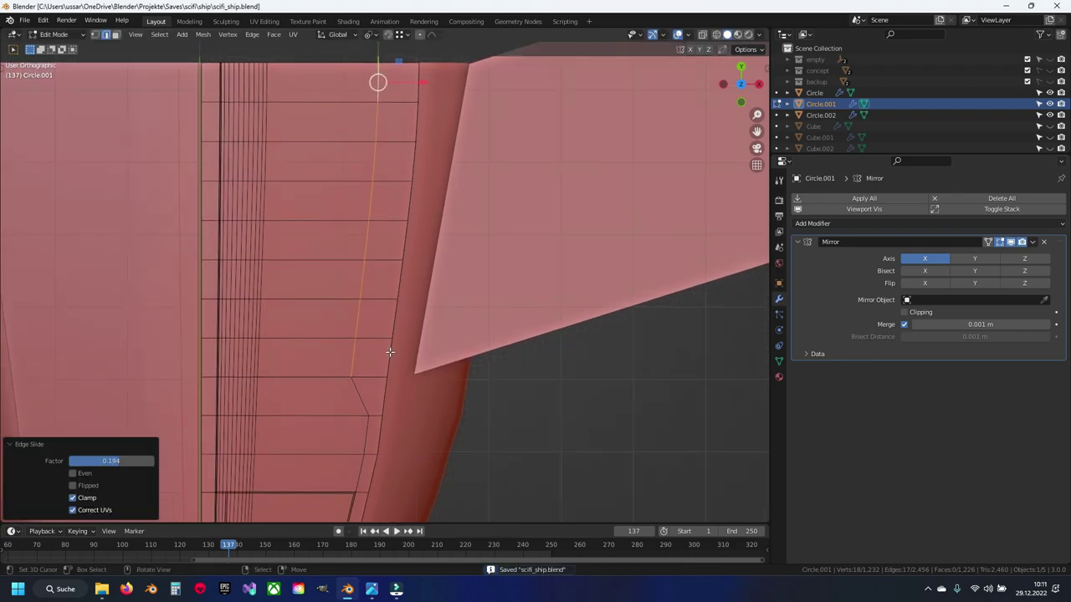
Step: Circle-select the hull face strip beside the wing root and separate it as Circle.005
key("3")
left_click(373, 358)
scroll(400, 258, "up", 3, "ctrl")
left_click(404, 138, "ctrl")
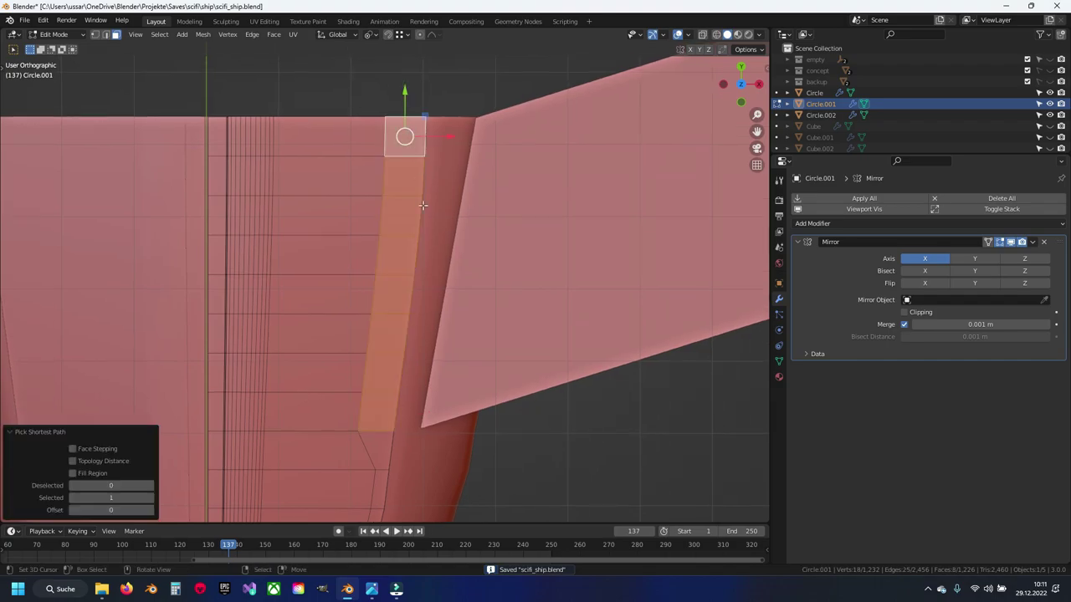
key("shift+z")
key("c")
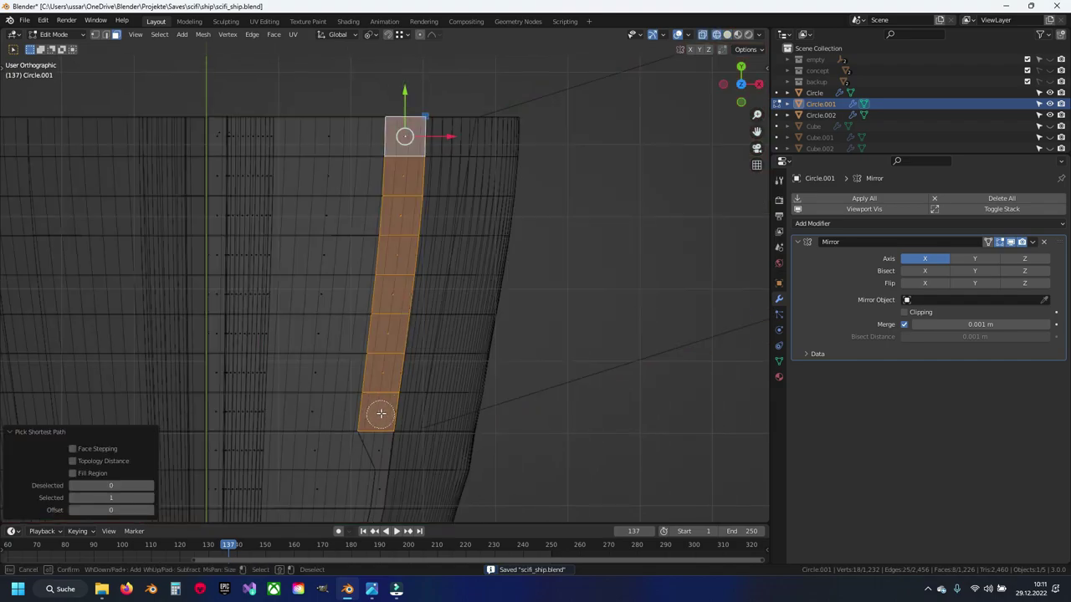
left_click_drag(381, 413, 414, 120)
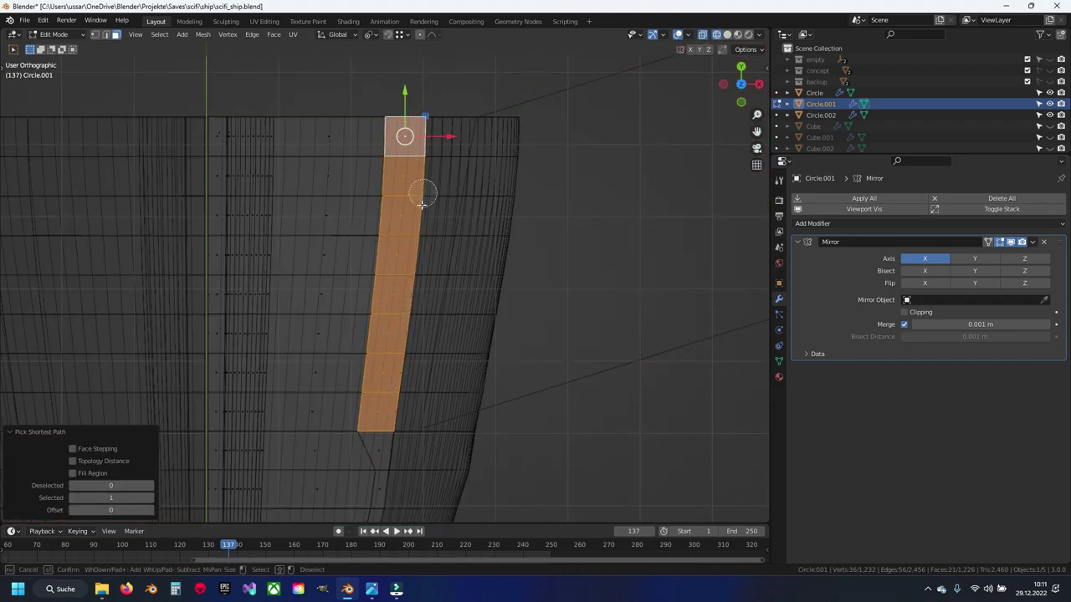
right_click(396, 410)
key("shift+z")
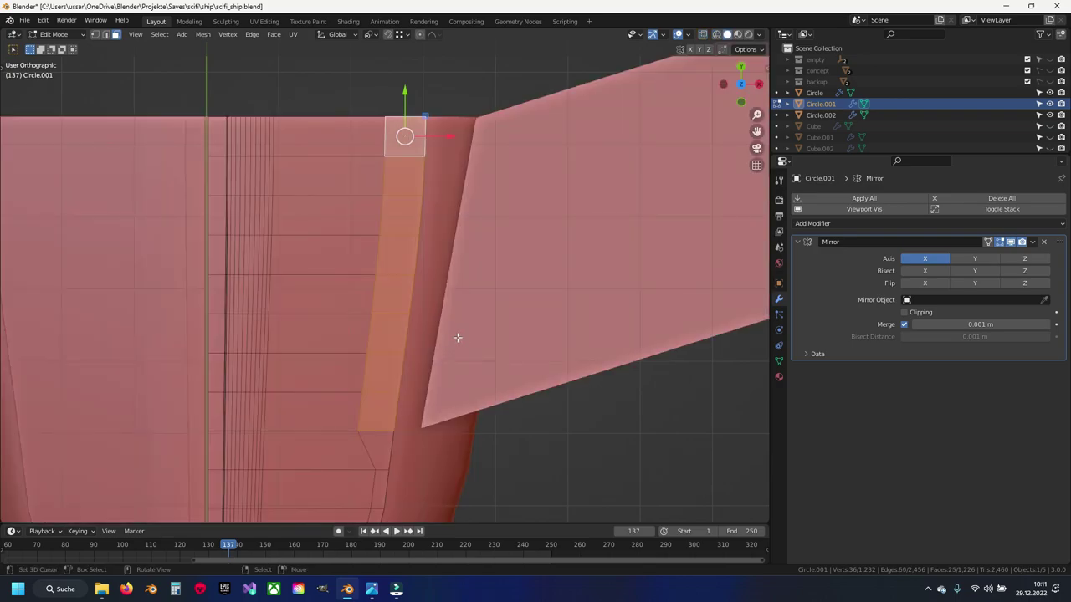
key("p")
left_click(455, 339)
Step: Save, then select the strip's end edge and move it outward along X in front view
key("ctrl+s")
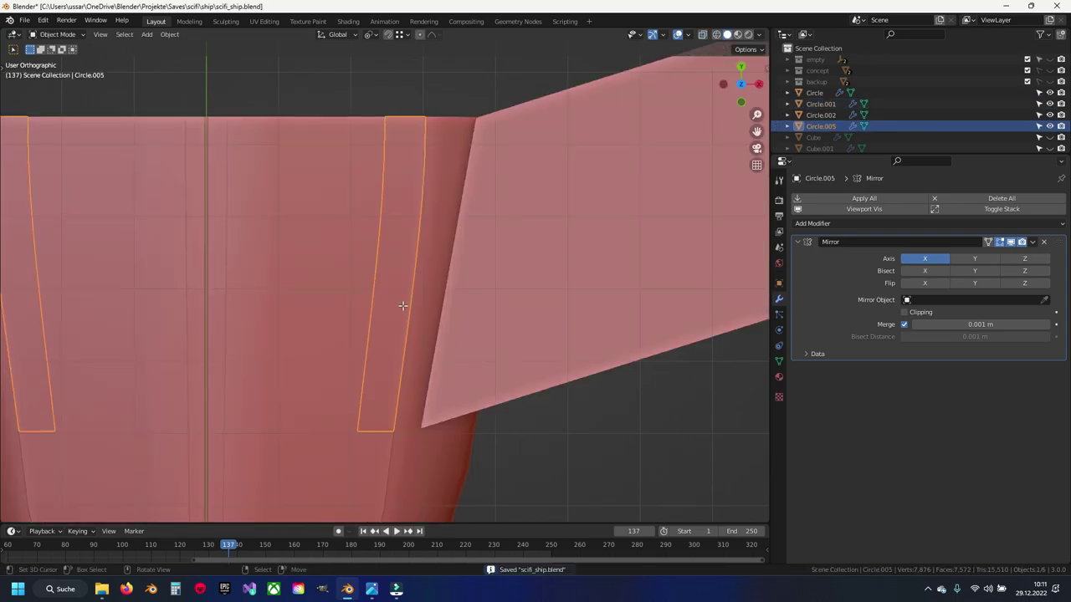
mouse_move(455, 339)
middle_mouse_down()
mouse_move(379, 275)
mouse_move(298, 350)
middle_mouse_up()
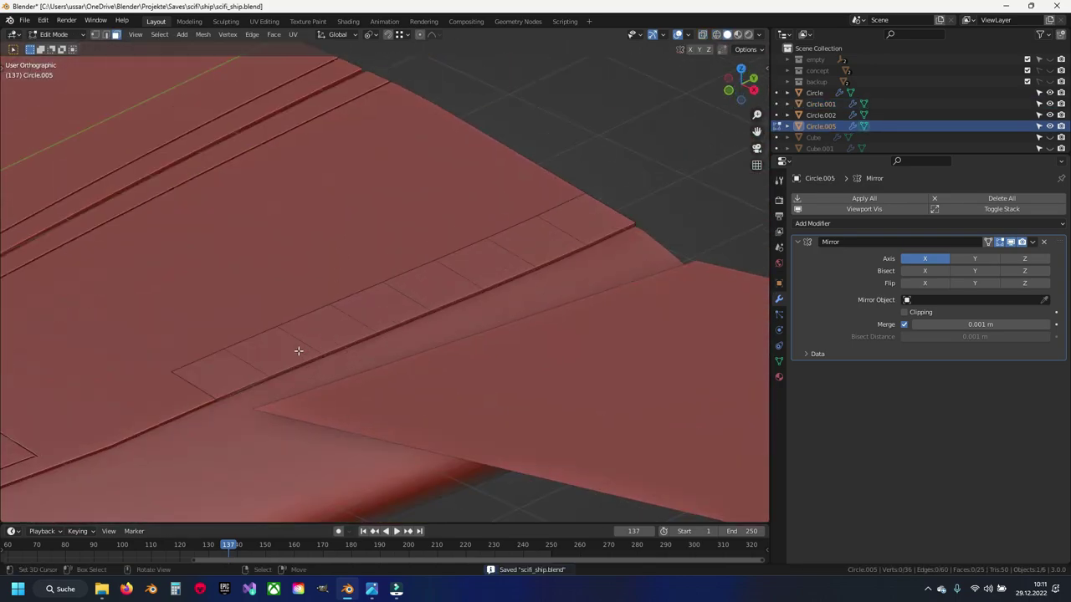
left_click(544, 264, "ctrl")
key("KP_Decimal")
key("KP_1")
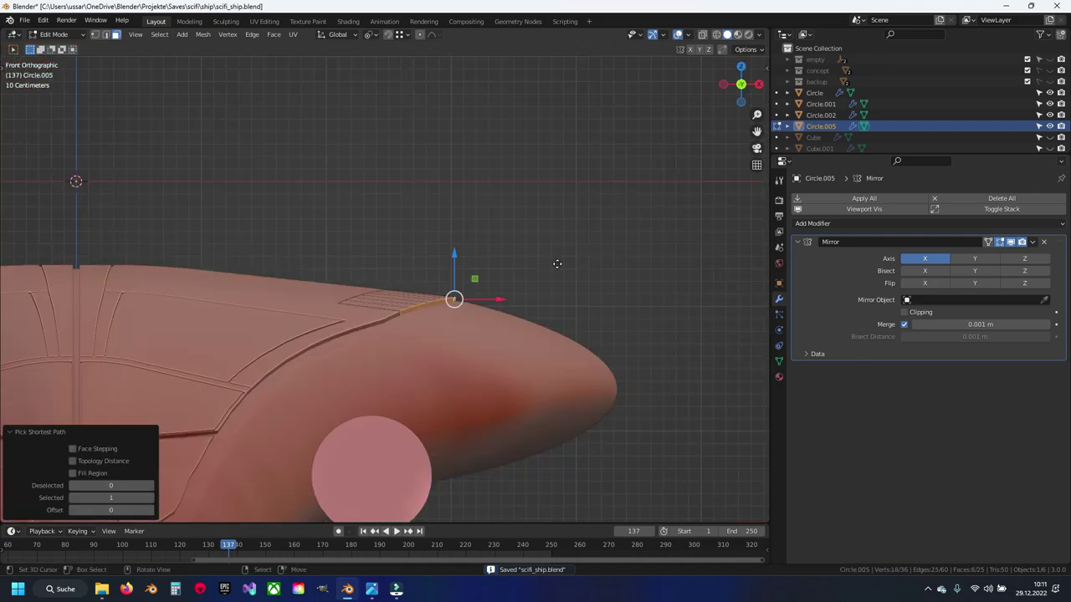
key("g")
key("x")
left_click(543, 313)
key("KP_Decimal")
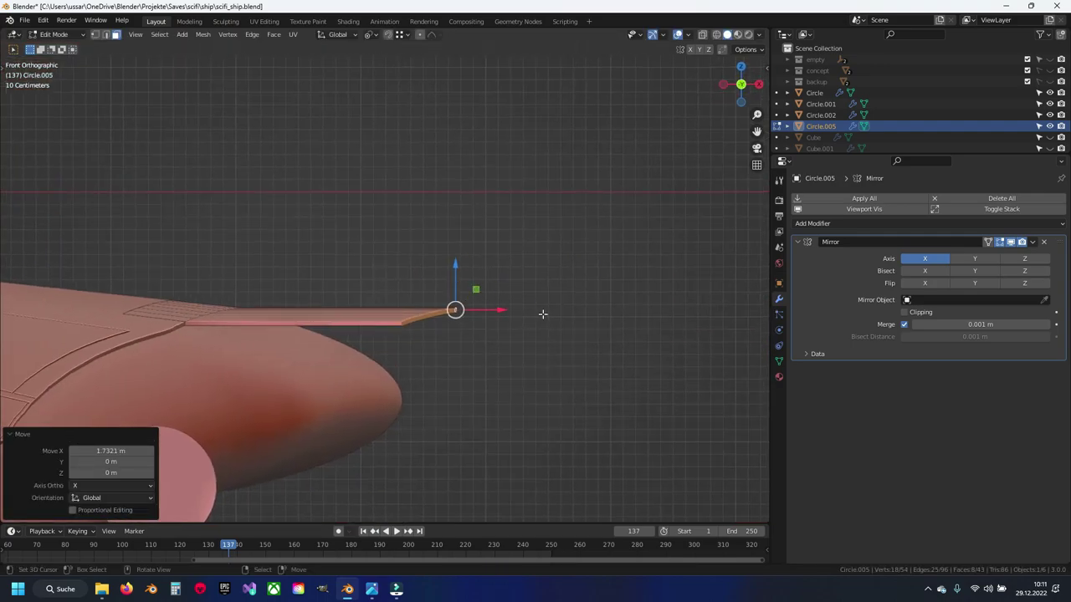
Step: Flatten the end edge to zero X scale and place it 0.38839 m along X
key("s")
key("x")
key("0")
key("Return")
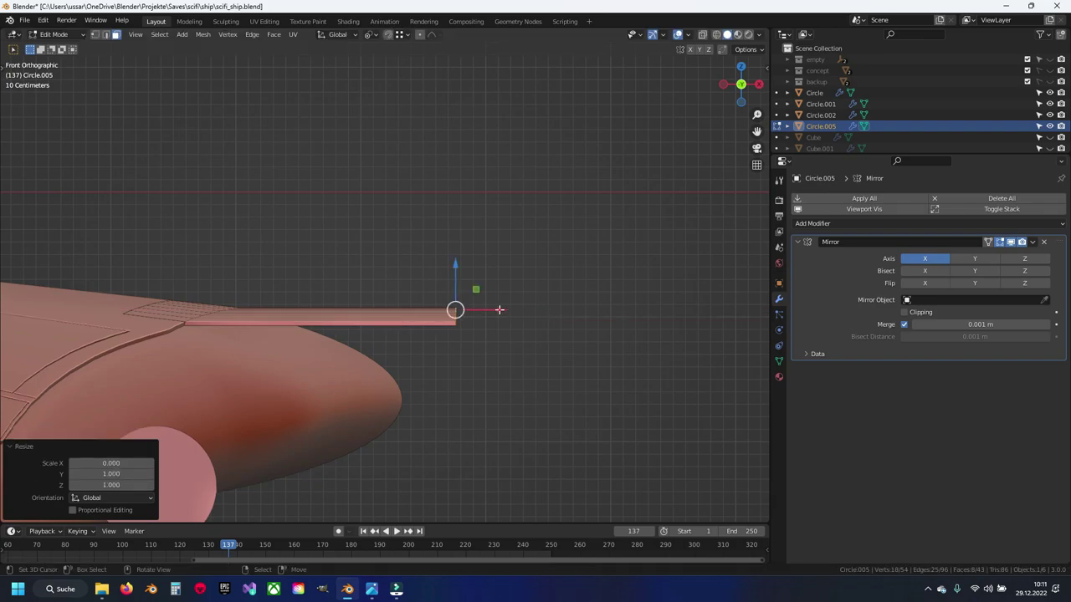
key("g")
key("x")
left_click(533, 307)
Step: Try raising the end edge 0.1125 m, then undo the raise and the flat extension
scroll(488, 334, "down", 2)
scroll(485, 335, "down", 2)
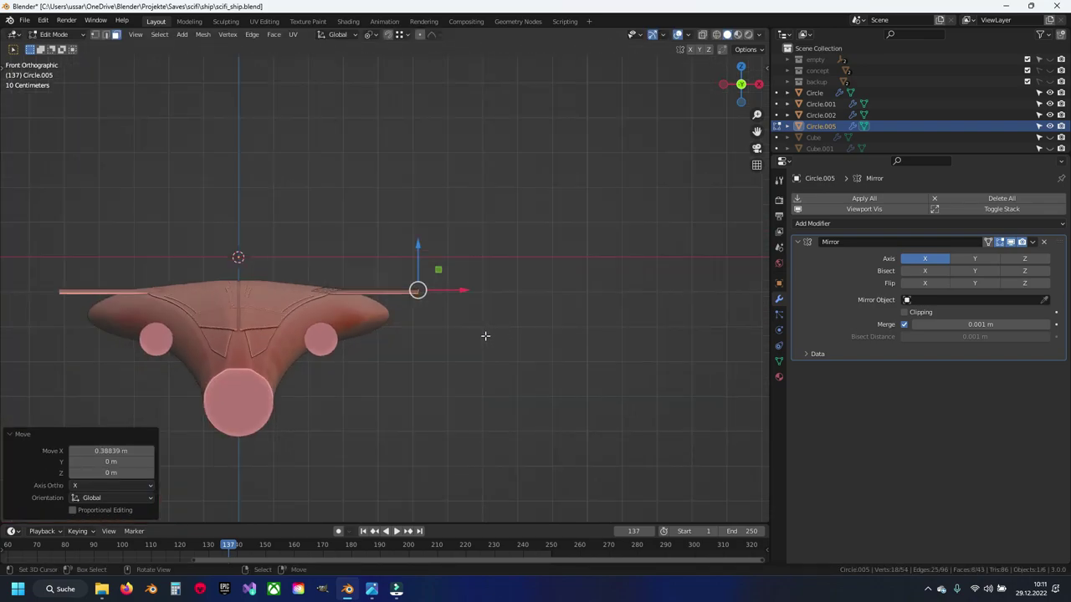
scroll(485, 336, "up", 3)
left_click_drag(484, 265, 486, 252)
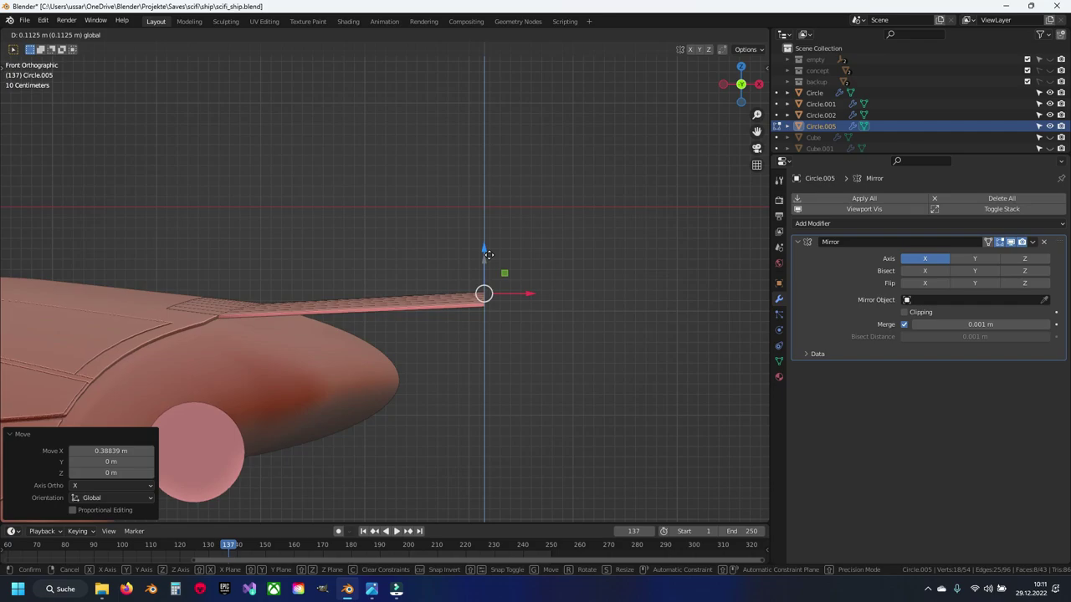
left_click_drag(489, 254, 488, 254)
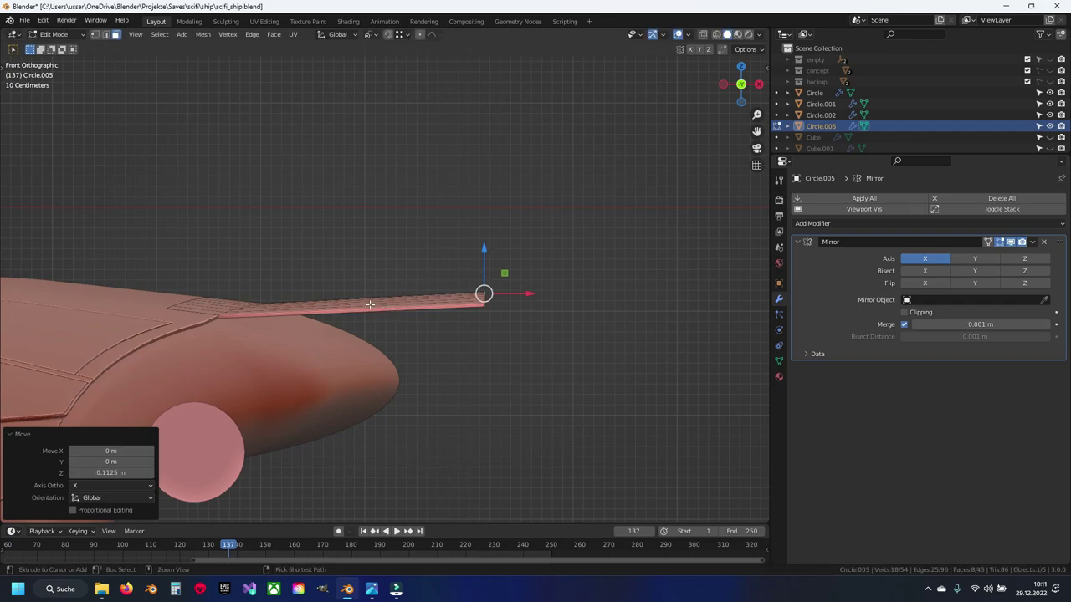
key("ctrl+z")
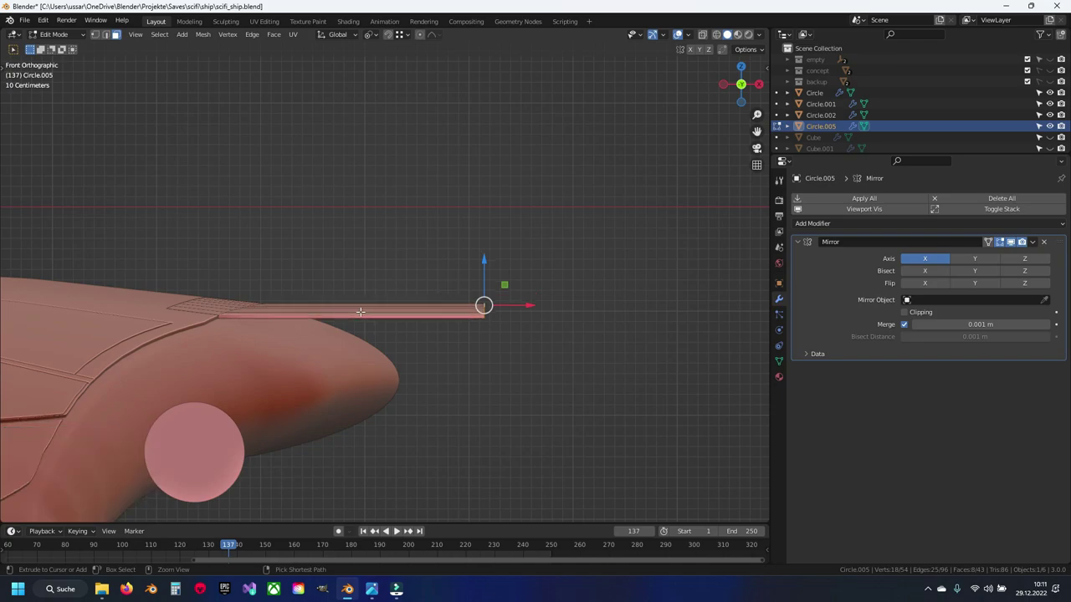
key("ctrl+z")
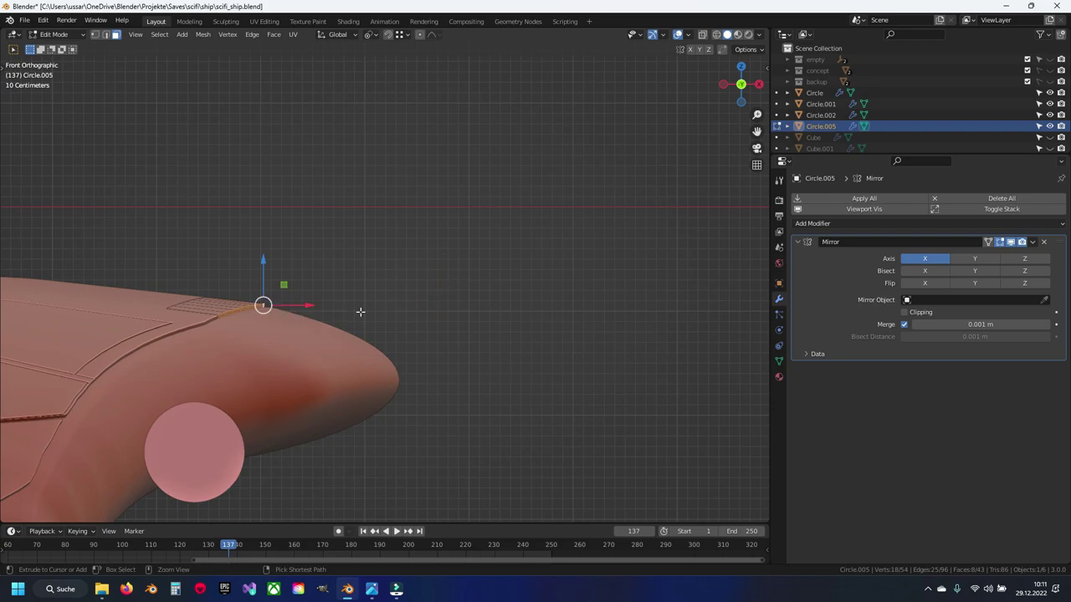
Step: Select the plating strip's end face, extrude it, and move it outward along X
mouse_move(360, 312)
middle_mouse_down("shift")
mouse_move(535, 318)
mouse_move(563, 338)
mouse_move(616, 306)
middle_mouse_up("shift")
scroll(535, 326, "up", 4)
left_click(564, 270, "ctrl")
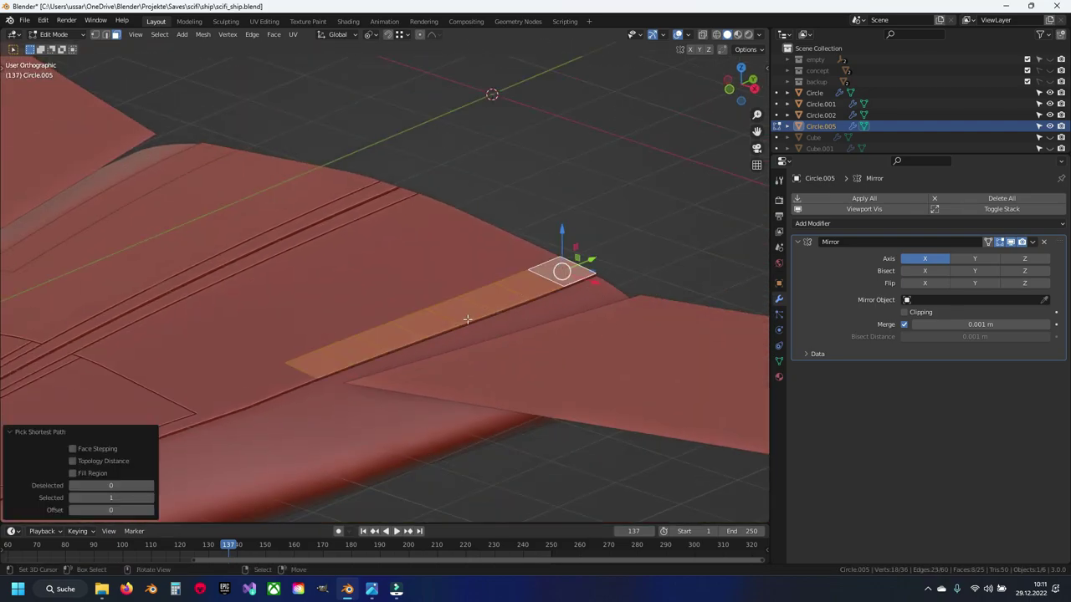
mouse_move(471, 315)
middle_mouse_down()
mouse_move(402, 413)
mouse_move(524, 312)
mouse_move(485, 307)
middle_mouse_up()
scroll(401, 413, "up", 2)
left_click(407, 425, "shift")
key("e")
key("Escape")
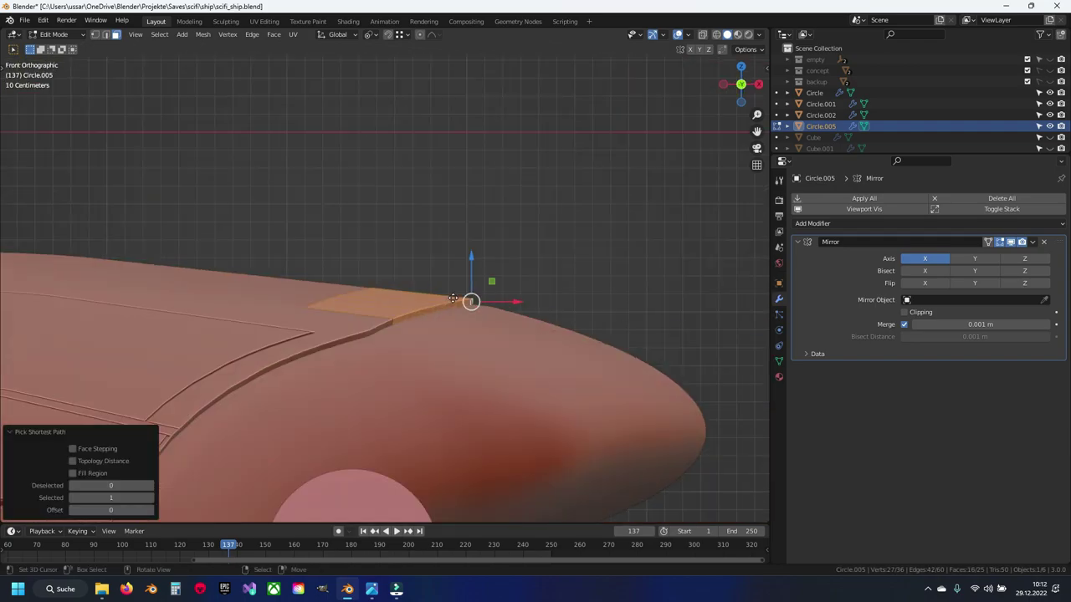
key("g")
key("x")
left_click(698, 289)
Step: Push the strip end to 1.1068 m along X and flatten it square with X scale 0
middle_click_drag(698, 288, 476, 280, "shift")
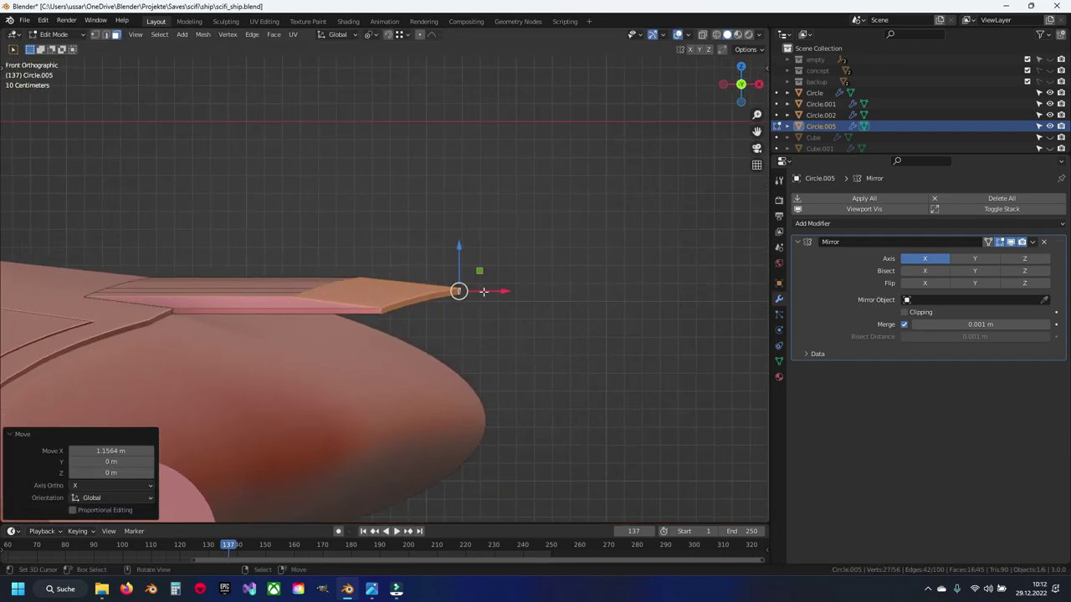
key("g")
key("x")
left_click(688, 289)
mouse_move(689, 289)
middle_mouse_down()
mouse_move(317, 337)
mouse_move(348, 287)
mouse_move(223, 256)
middle_mouse_up()
key("s")
key("x")
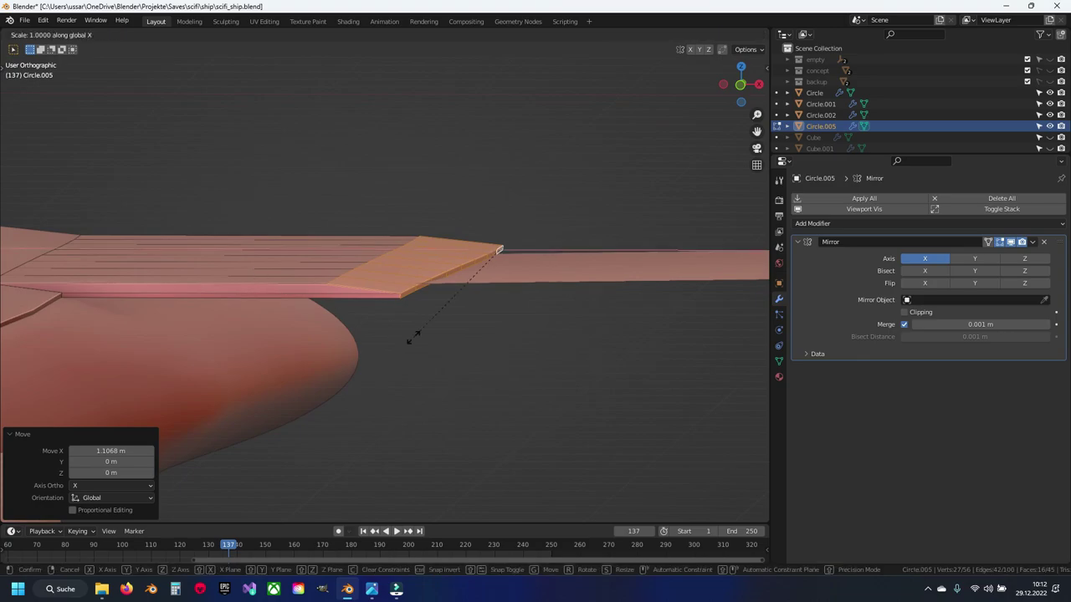
key("0")
key("Return")
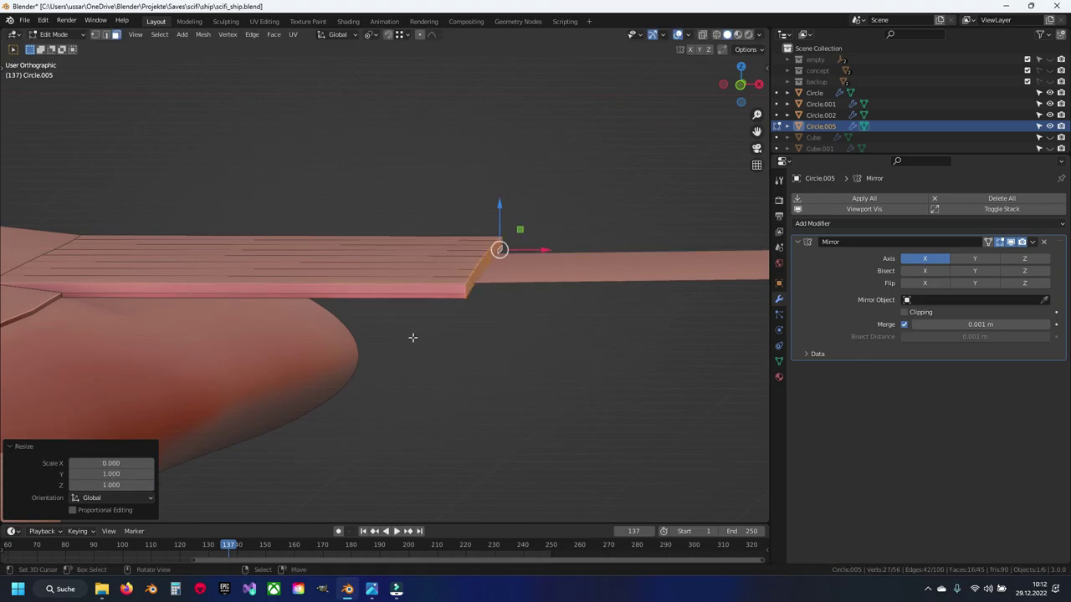
Step: Review the plated panel, return to Object Mode, and save scifi_ship.blend
mouse_move(412, 337)
middle_mouse_down()
mouse_move(310, 364)
mouse_move(254, 420)
mouse_move(300, 356)
mouse_move(254, 374)
mouse_move(340, 292)
mouse_move(289, 312)
mouse_move(306, 289)
mouse_move(347, 287)
mouse_move(251, 296)
middle_mouse_up()
scroll(346, 287, "down", 4)
scroll(317, 289, "down", 2)
scroll(477, 276, "up", 2)
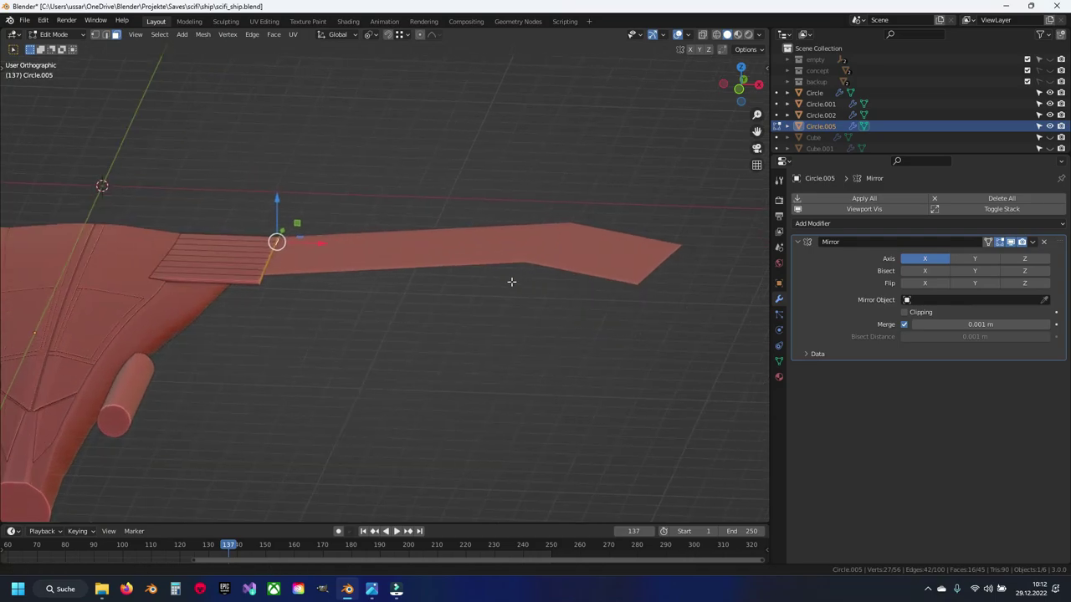
scroll(508, 279, "up", 2)
key("Tab")
key("ctrl+s")
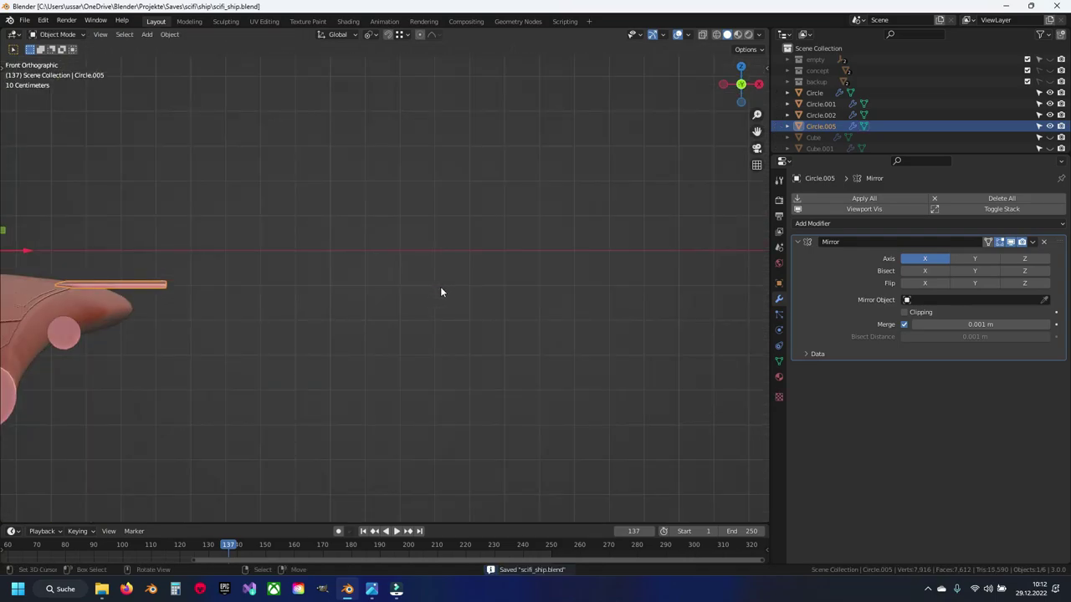
Step: Select Plane.005's angled tip face in Edit Mode and view it from the front
left_click(433, 278)
key("Tab")
key("ctrl+z")
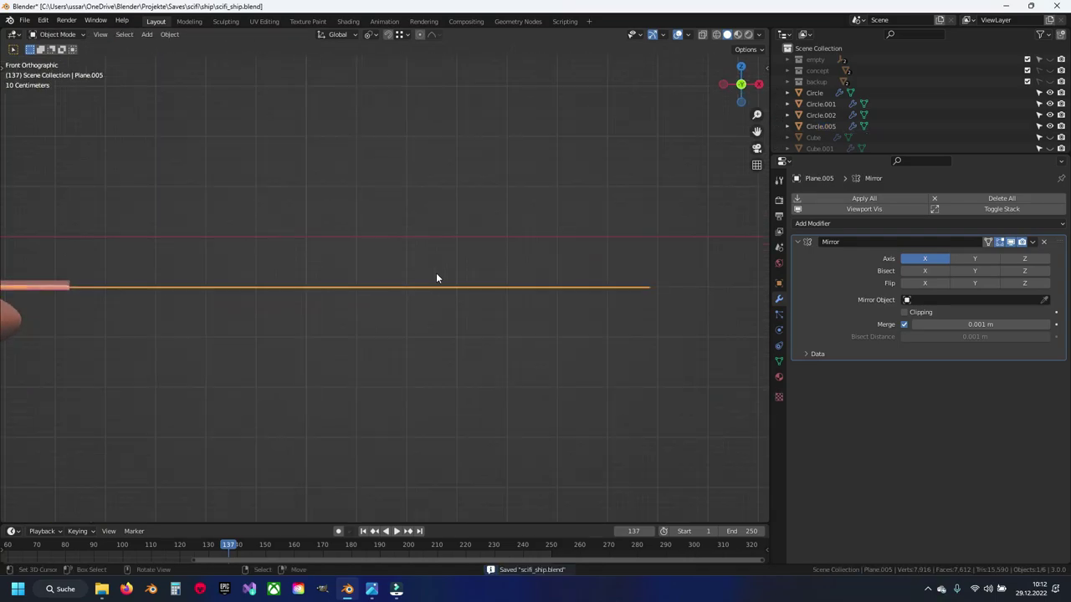
key("ctrl+z")
key("ctrl+z")
key("ctrl+z")
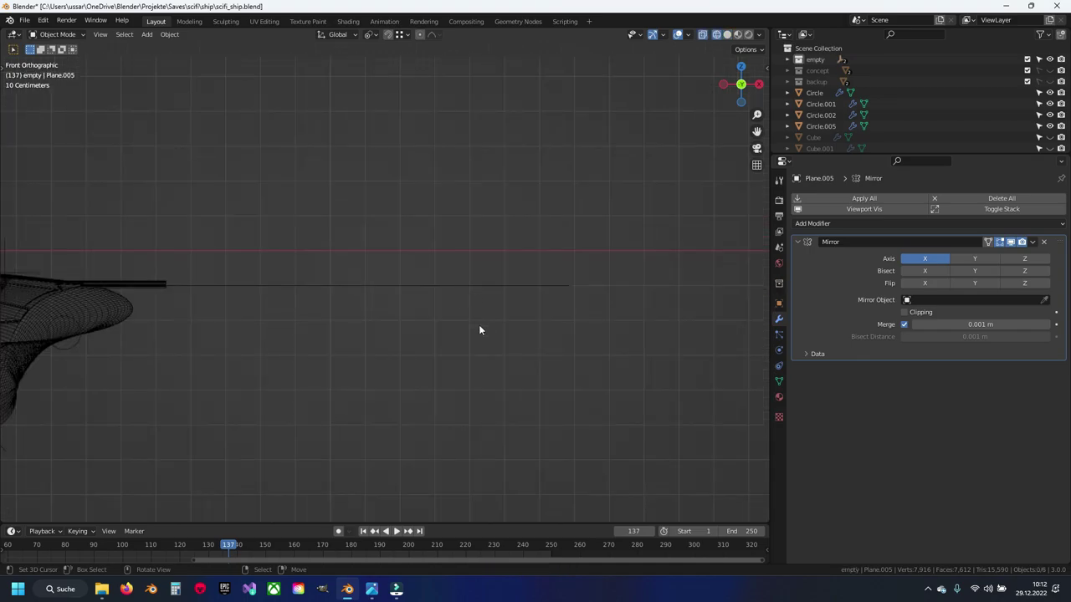
middle_click_drag(405, 287, 470, 266)
left_click(443, 285)
key("Tab")
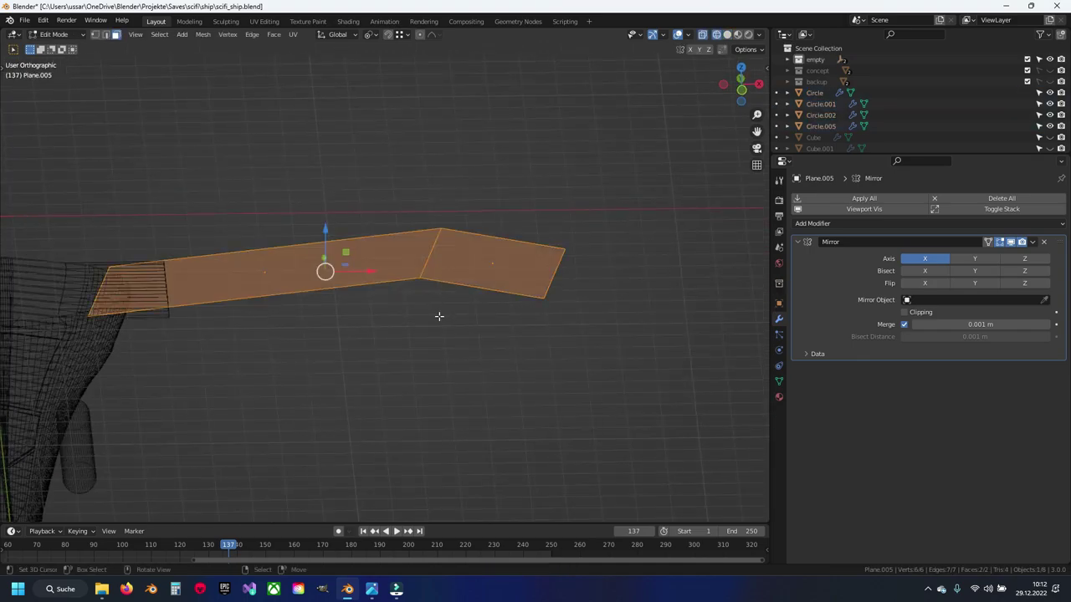
left_click(493, 261)
key("alt+z")
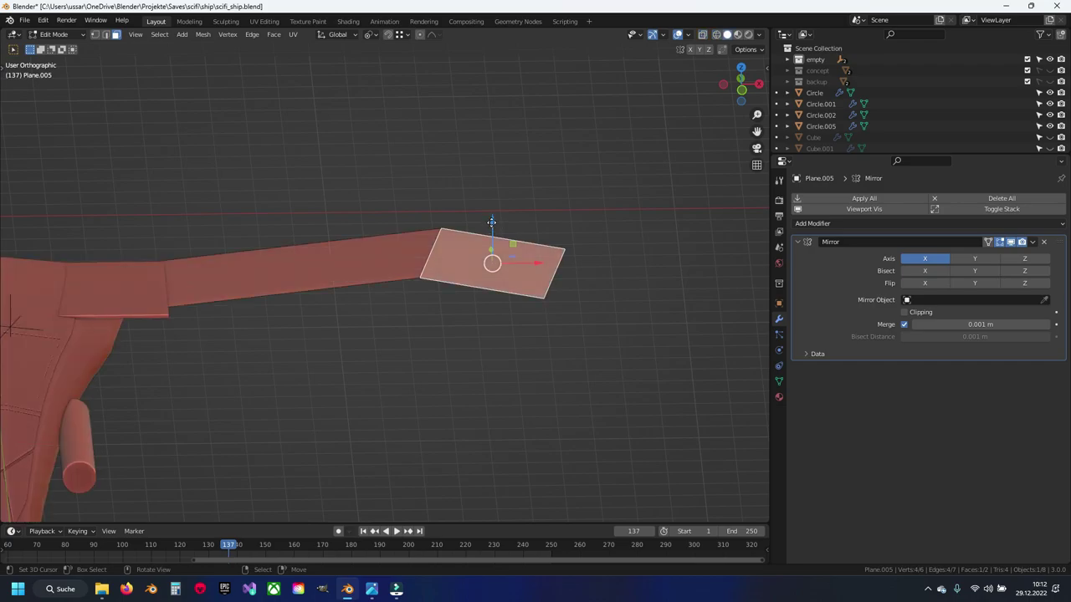
left_click_drag(492, 221, 493, 241)
key("KP_1")
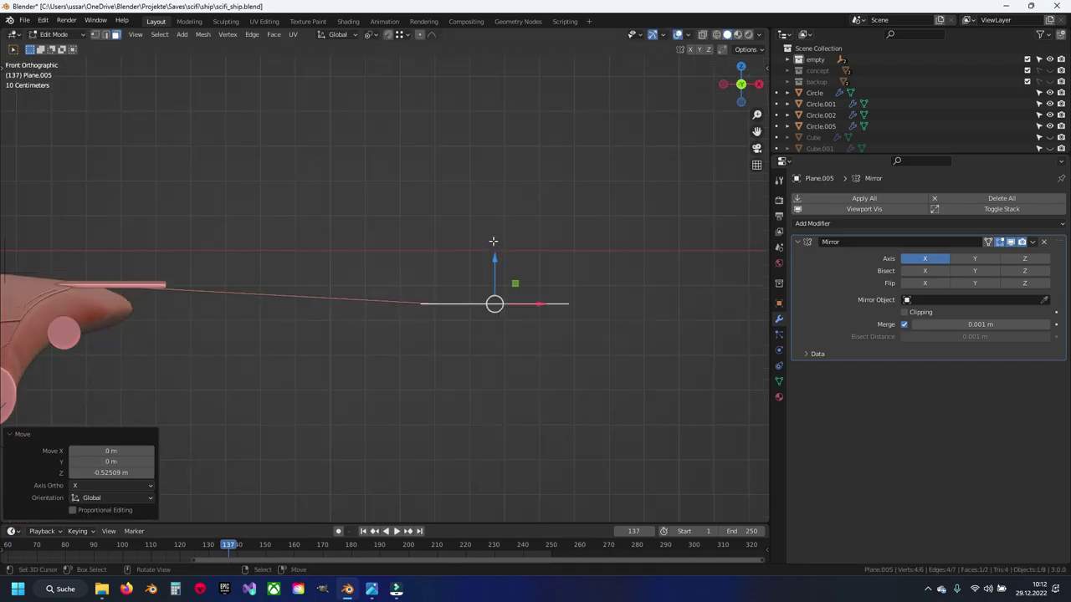
middle_click_drag(493, 241, 572, 227, "shift")
left_click_drag(575, 255, 526, 289)
Step: Duplicate the tip face in place, lower it, and flip it with S Z -1
key("shift+d")
right_click(529, 291)
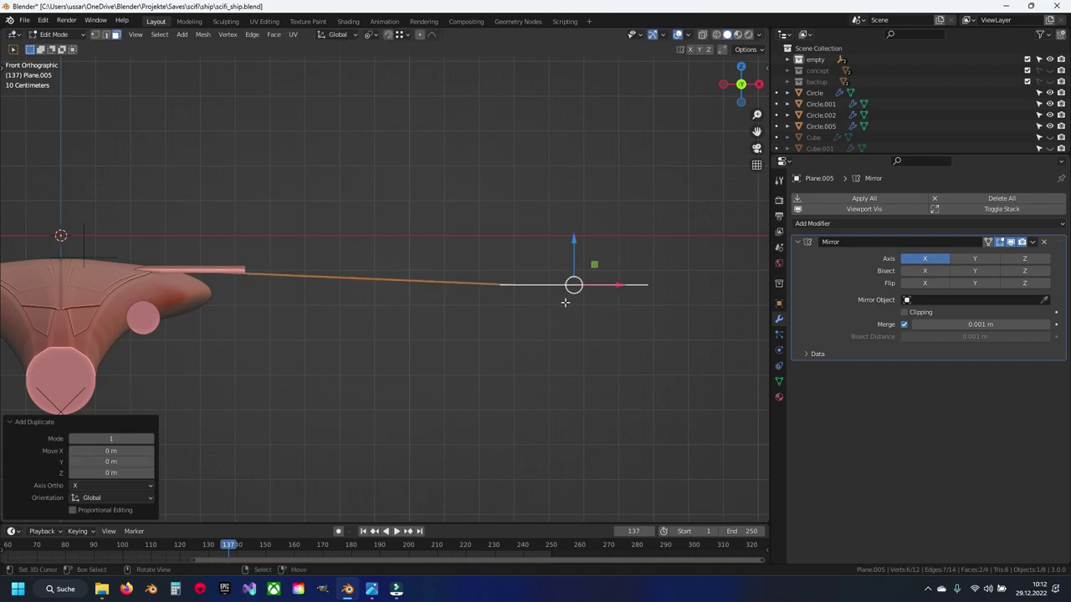
left_click_drag(573, 242, 574, 280)
type("sz")
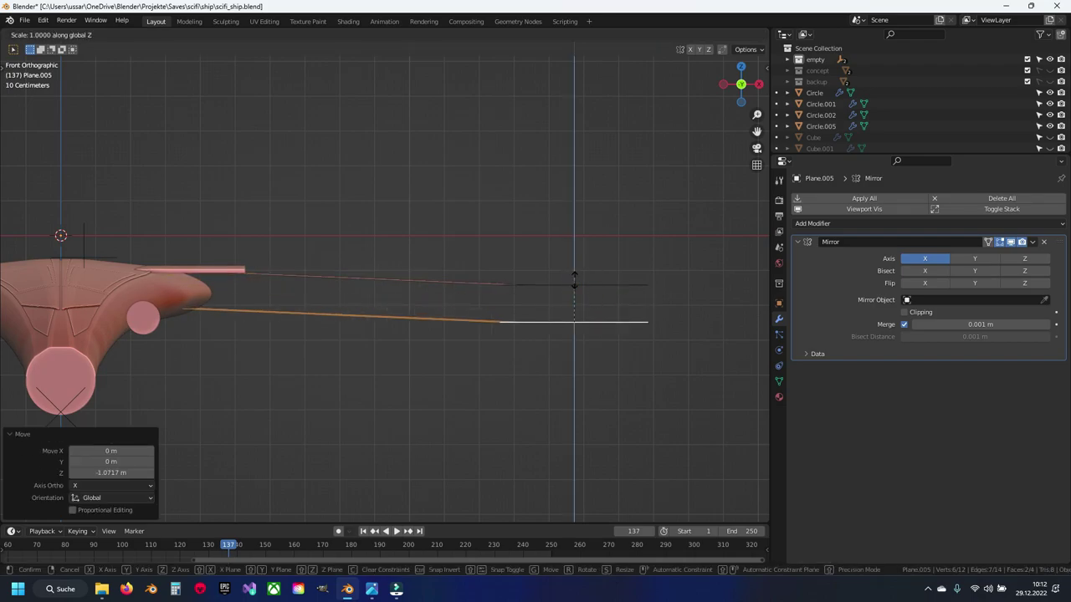
type("-1")
key("Return")
scroll(574, 280, "up", 1)
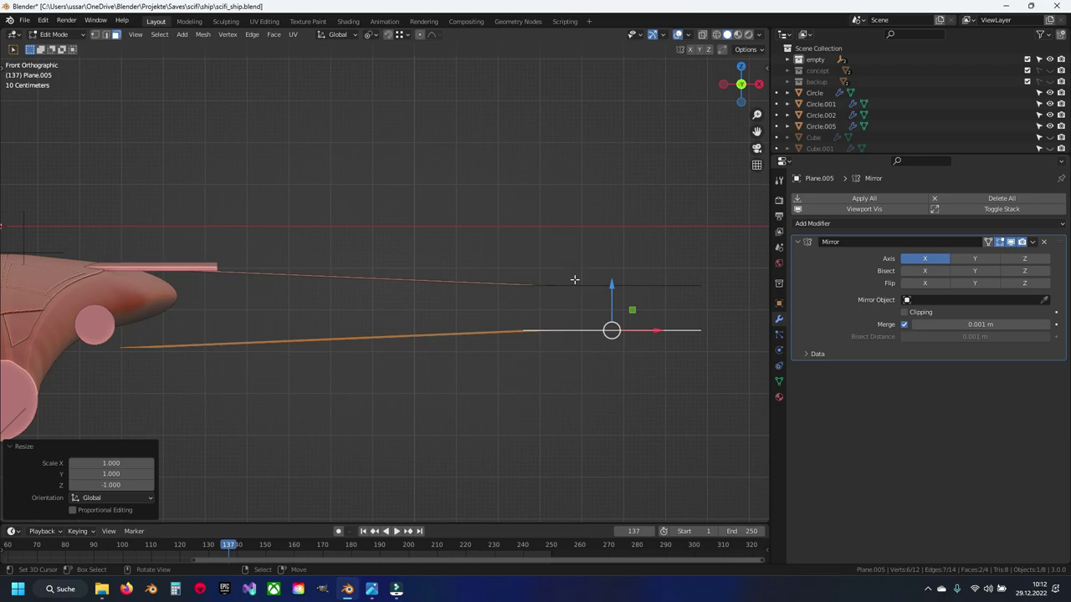
left_click_drag(612, 290, 612, 251)
mouse_move(323, 287)
middle_mouse_down()
mouse_move(357, 239)
mouse_move(342, 292)
mouse_move(351, 292)
mouse_move(354, 281)
mouse_move(341, 285)
middle_mouse_up()
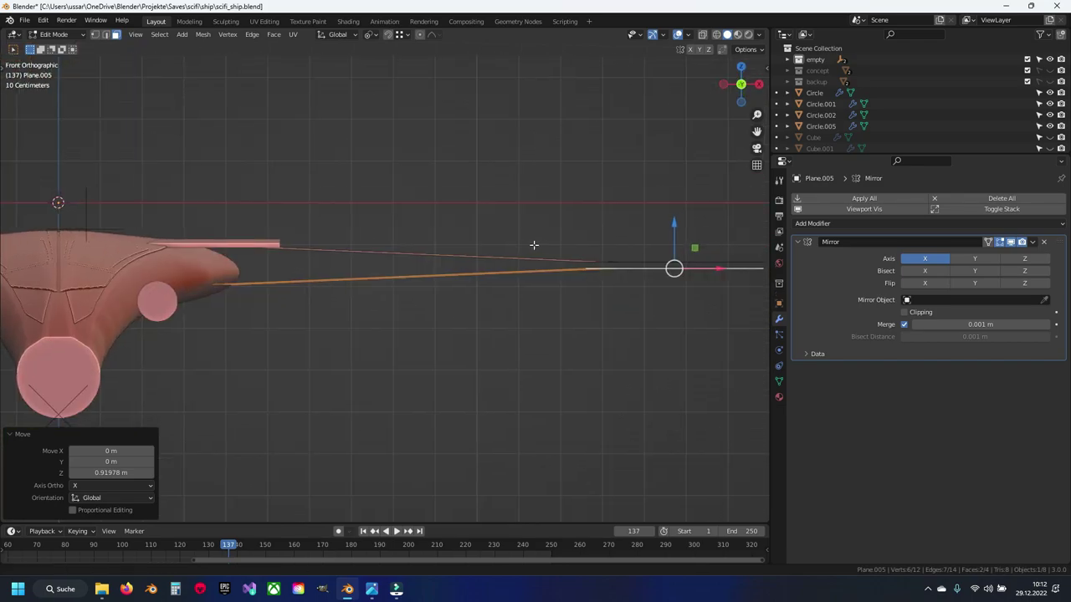
Step: Move the flipped duplicate 0.0857 m along Z to sit level beneath the tip
scroll(532, 244, "up", 3)
scroll(497, 234, "up", 2)
key("g")
key("z")
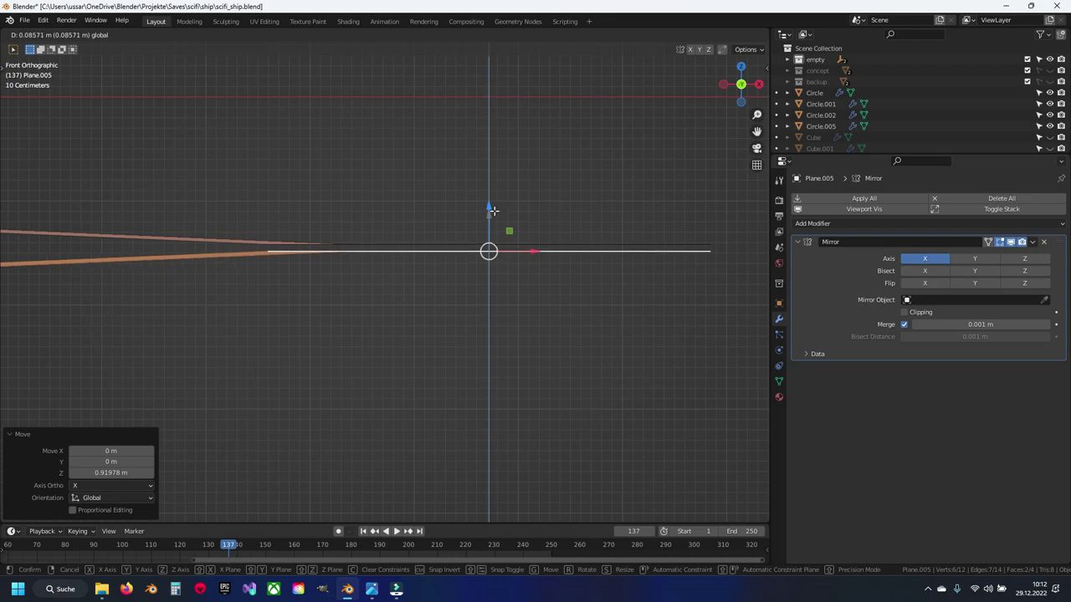
left_click(492, 212)
mouse_move(492, 212)
middle_mouse_down("shift")
mouse_move(332, 246)
mouse_move(347, 289)
middle_mouse_up("shift")
scroll(347, 288, "down", 5)
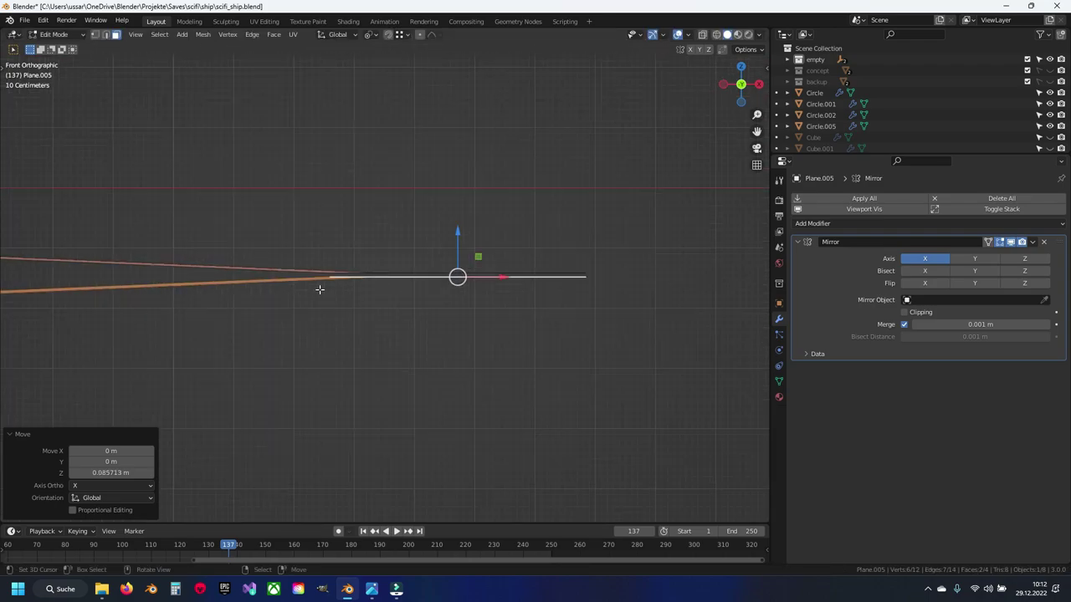
scroll(318, 289, "up", 4)
scroll(363, 290, "up", 4)
middle_click_drag(414, 292, 404, 342)
Step: Select both tip faces and try edge commands from F3 search, undoing the edge-loop deletion
left_click(410, 332, "shift")
key("F3")
key("Return")
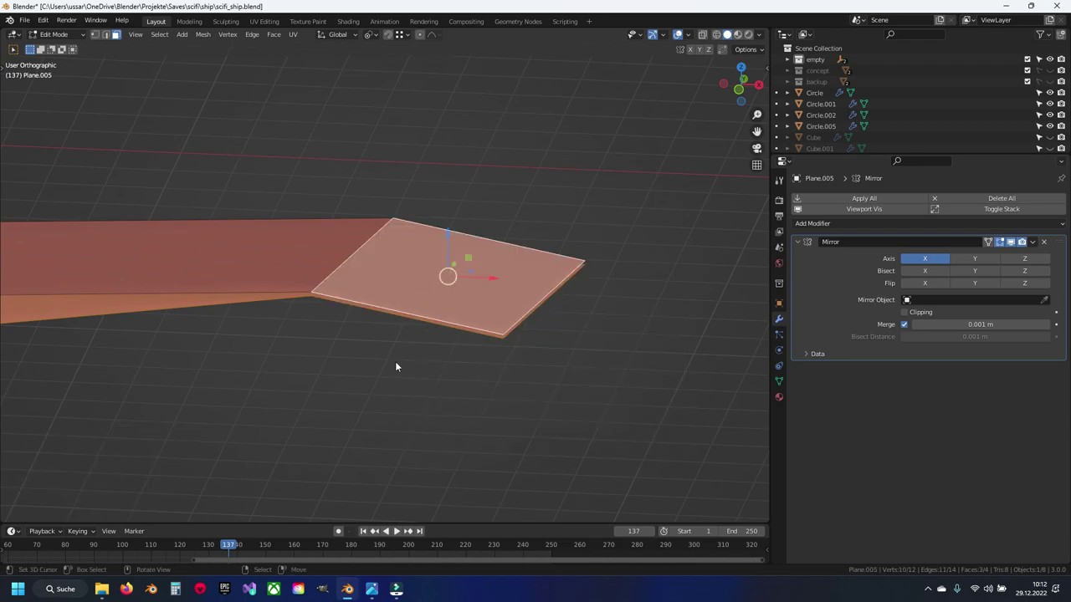
key("F3")
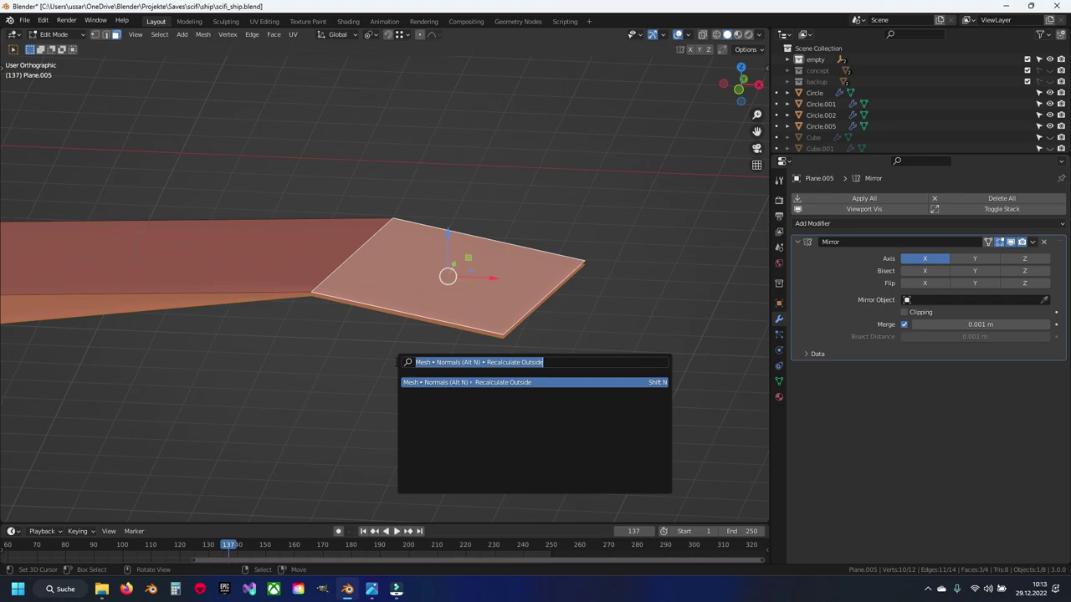
type("edge")
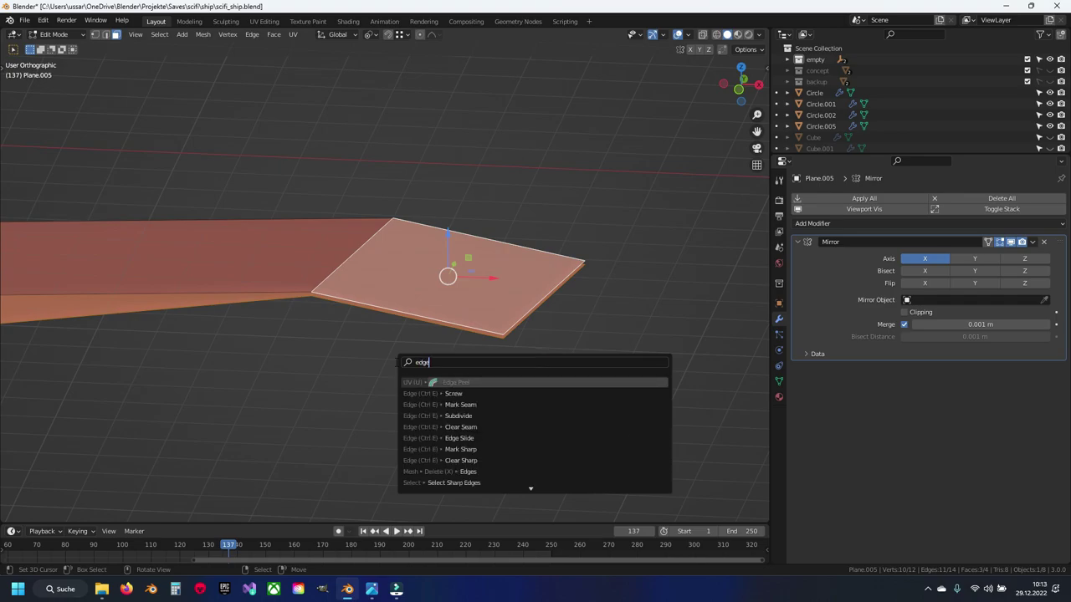
key("Return")
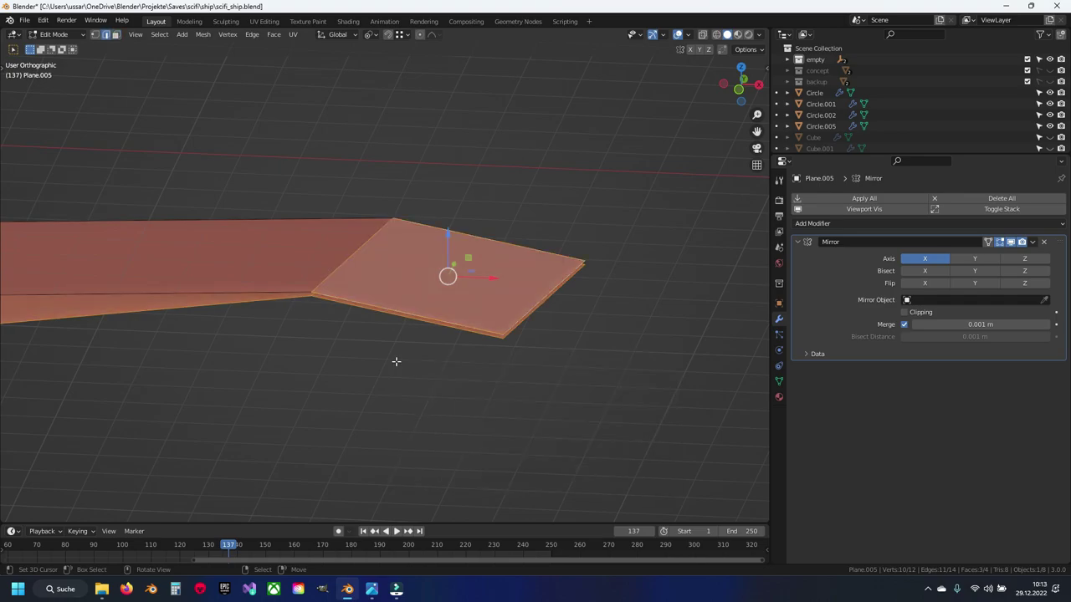
key("space")
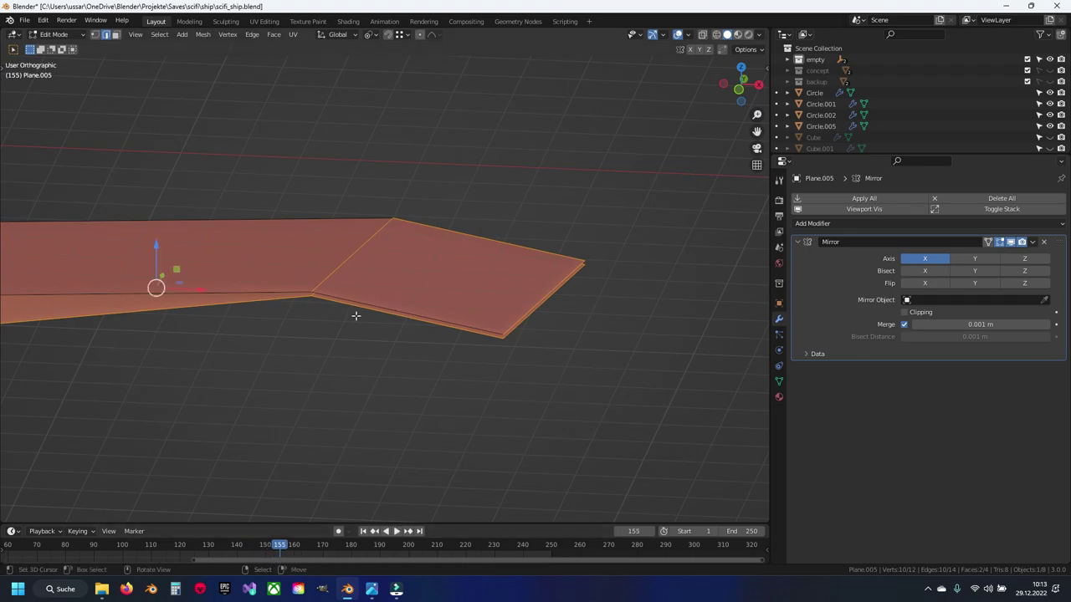
left_click(378, 298)
key("F3")
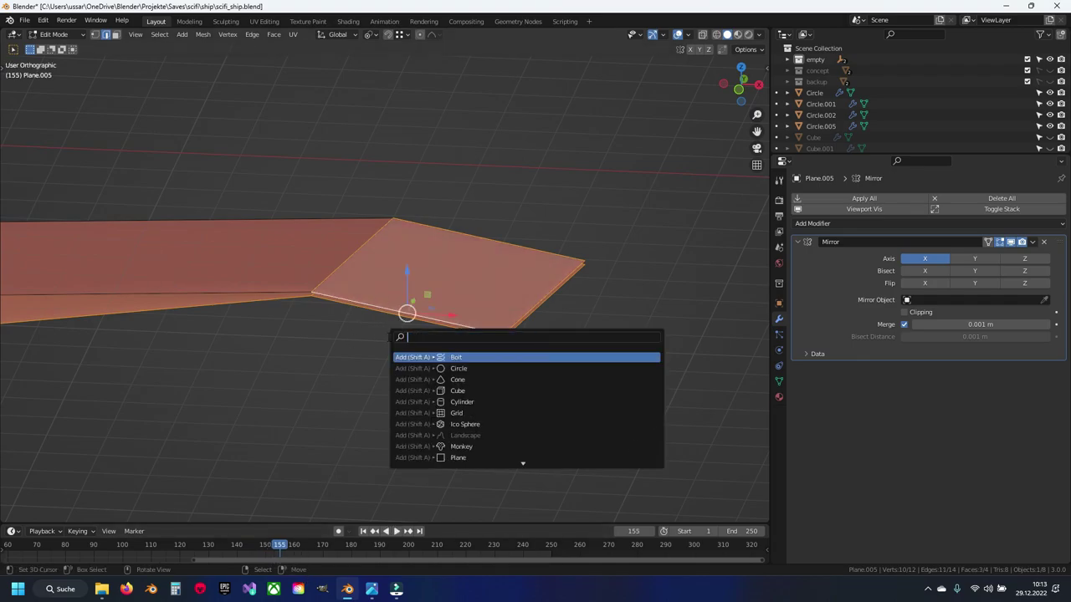
type("edge")
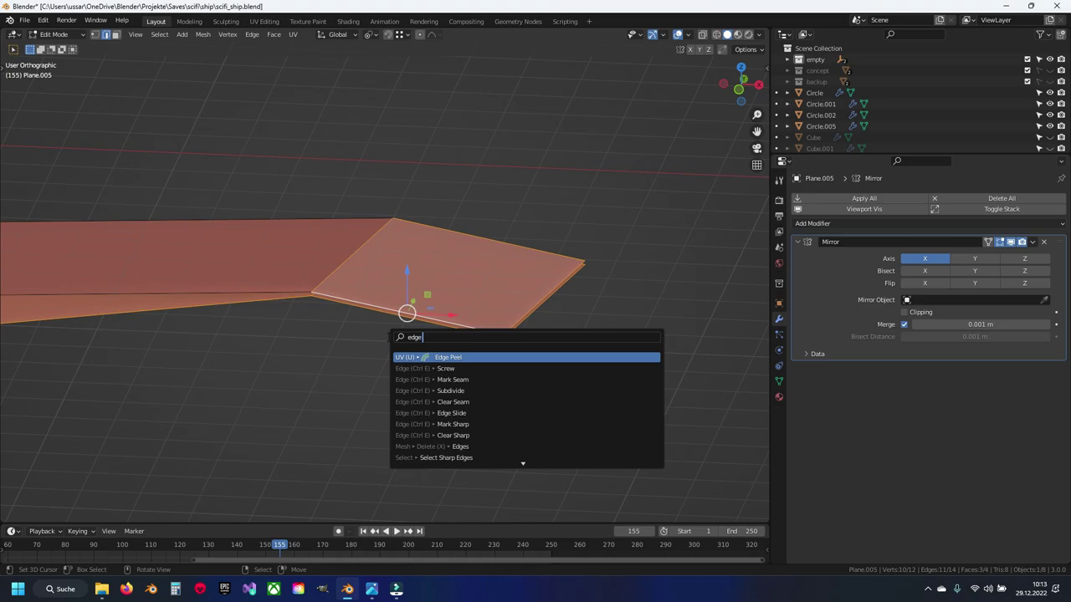
type(" loo")
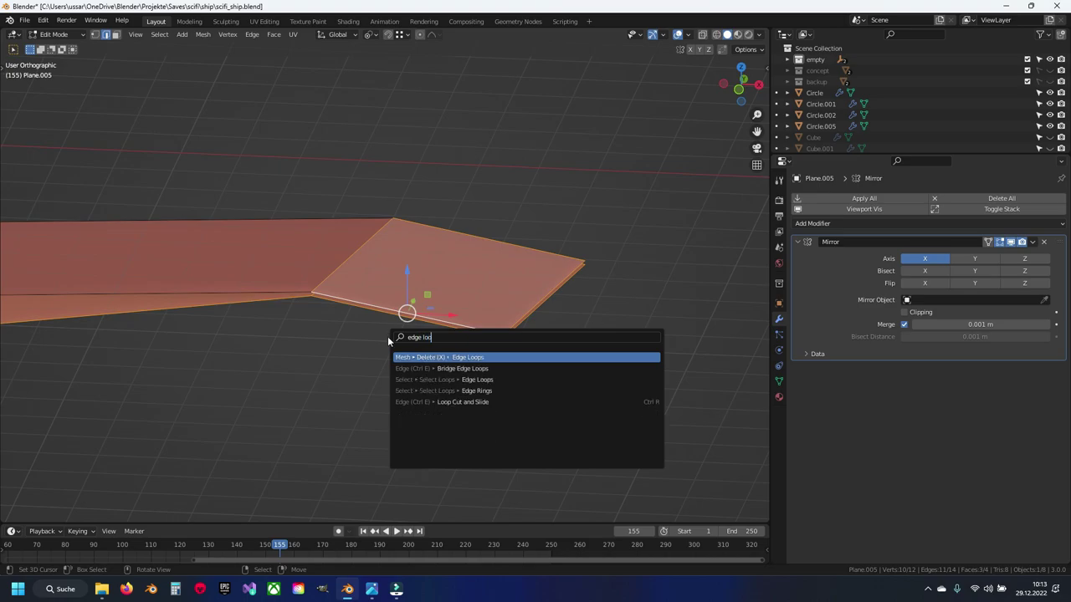
key("Return")
key("ctrl+z")
Step: Reselect the tip faces, apply Bridge Edge Loops, and save scifi_ship.blend
key("alt+a")
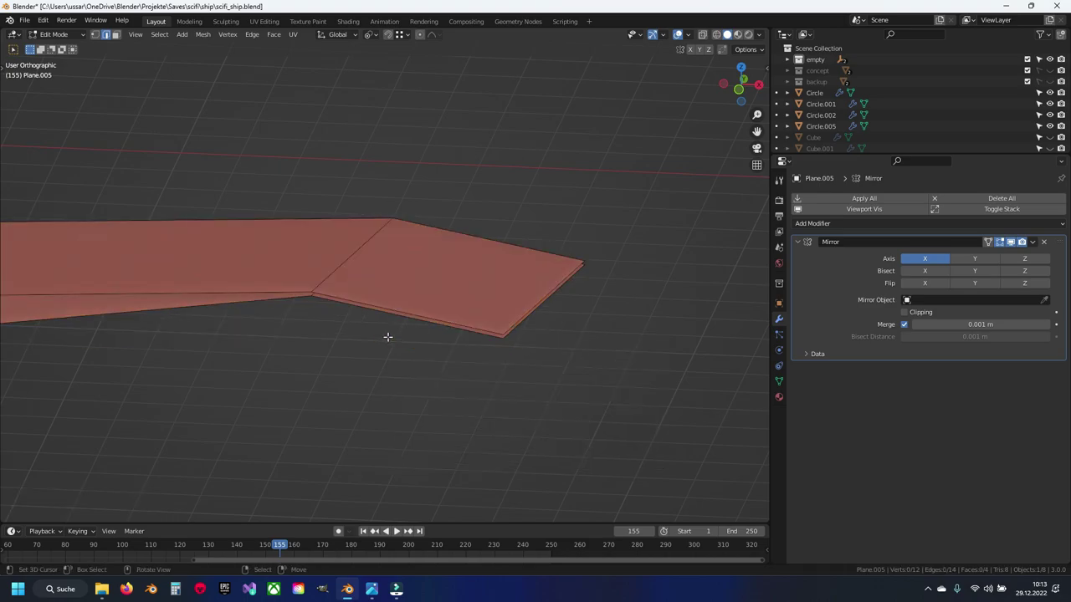
left_click(376, 284, "shift")
middle_click_drag(376, 284, 431, 313)
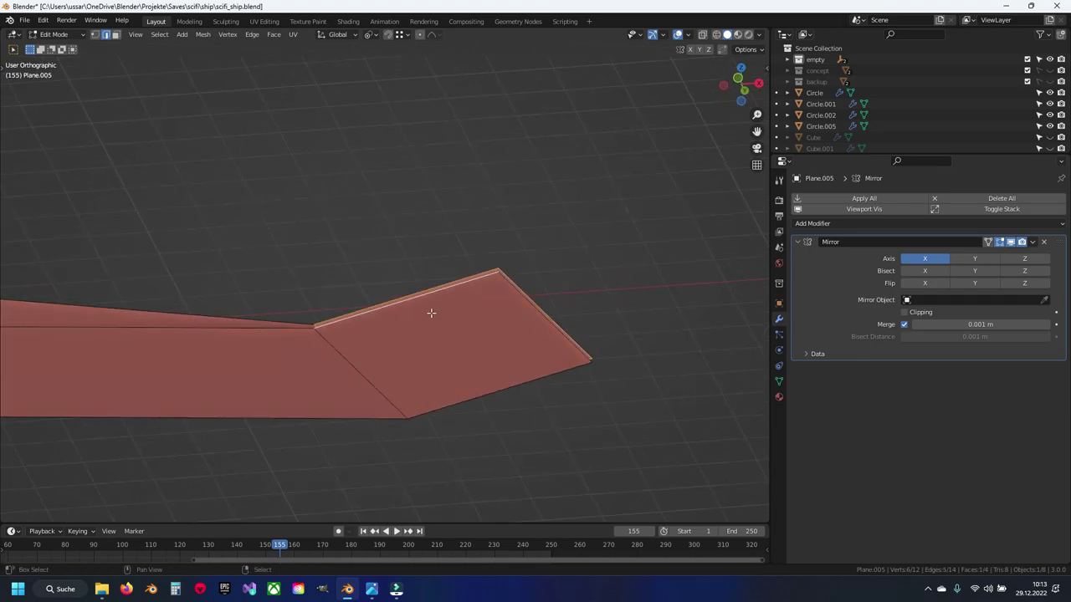
key("F3")
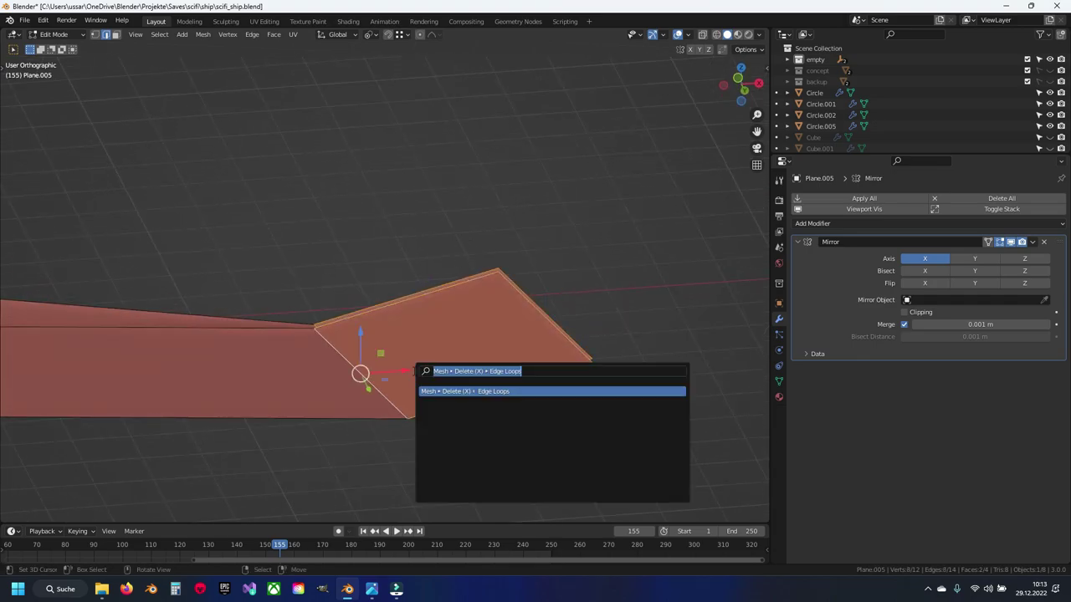
type("make")
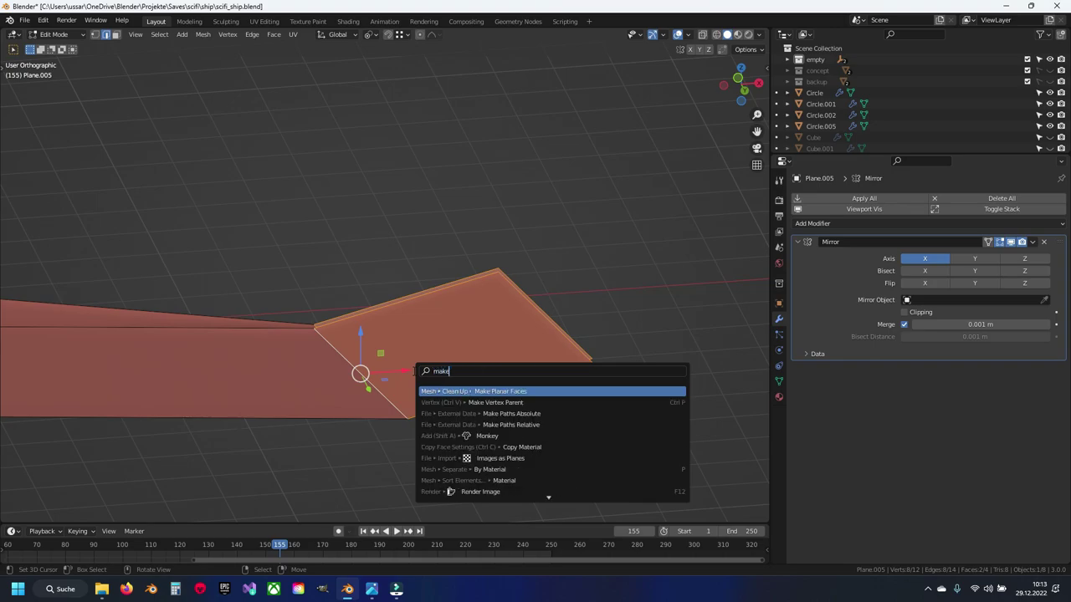
key("Escape")
key("F3")
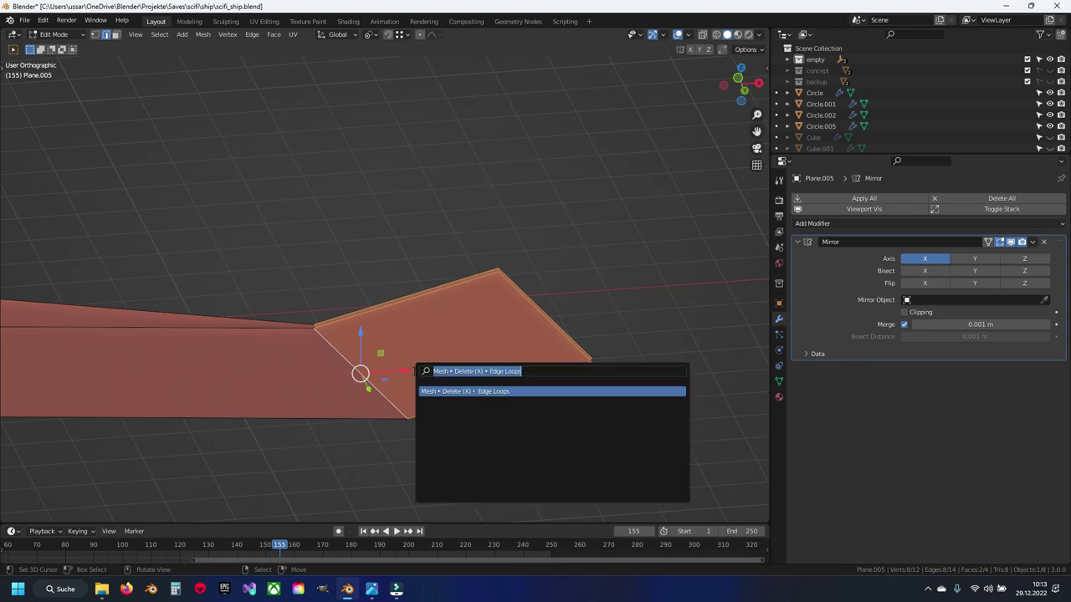
type("edge")
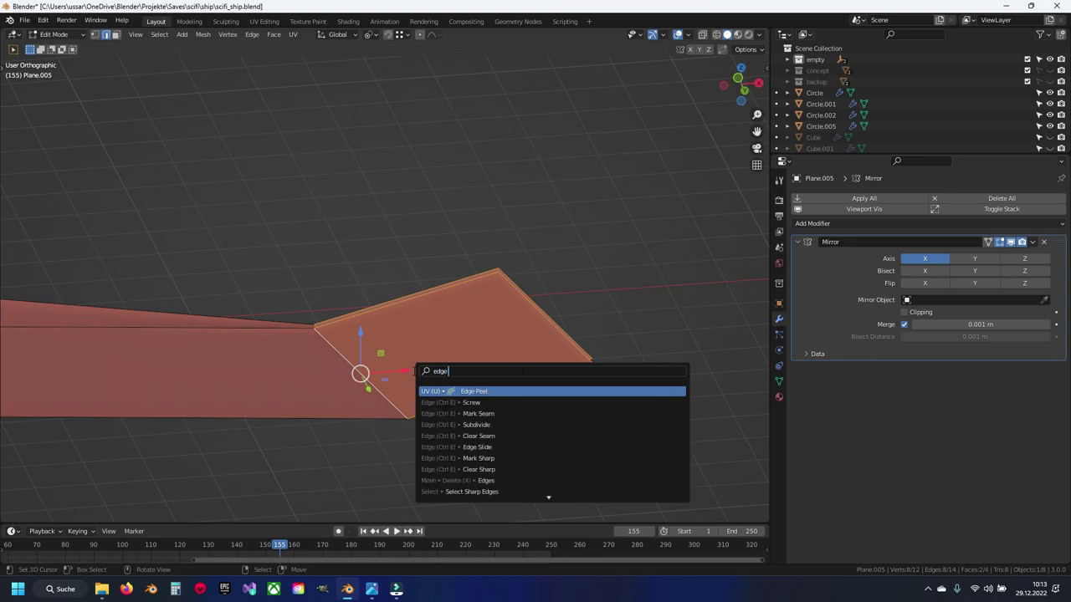
type(" loo")
key("Down")
key("Return")
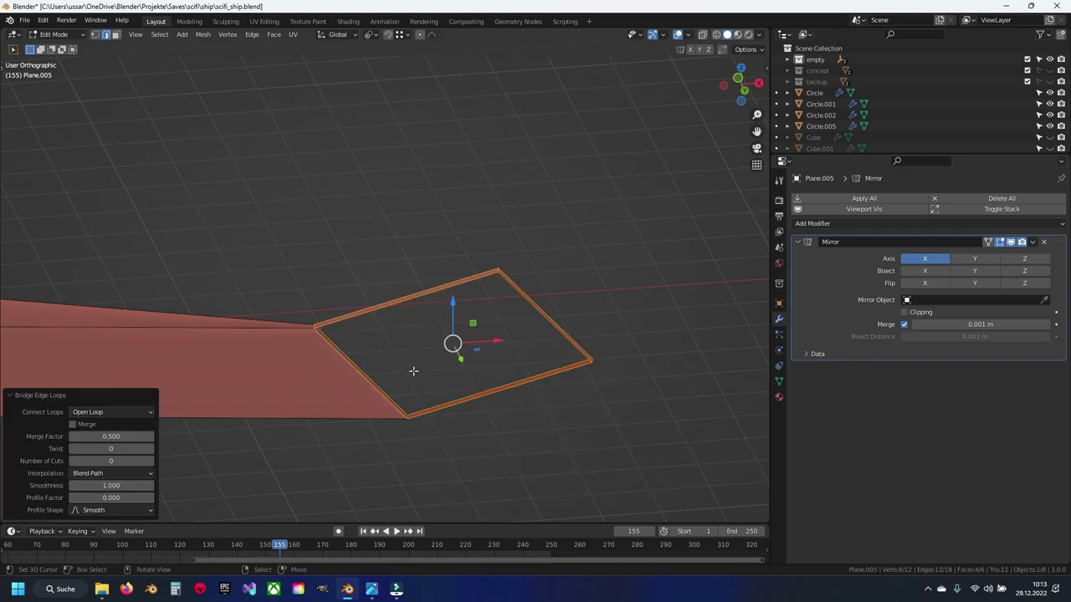
mouse_move(407, 378)
middle_mouse_down()
mouse_move(393, 413)
mouse_move(382, 366)
mouse_move(406, 336)
middle_mouse_up()
left_click(393, 396)
key("ctrl+s")
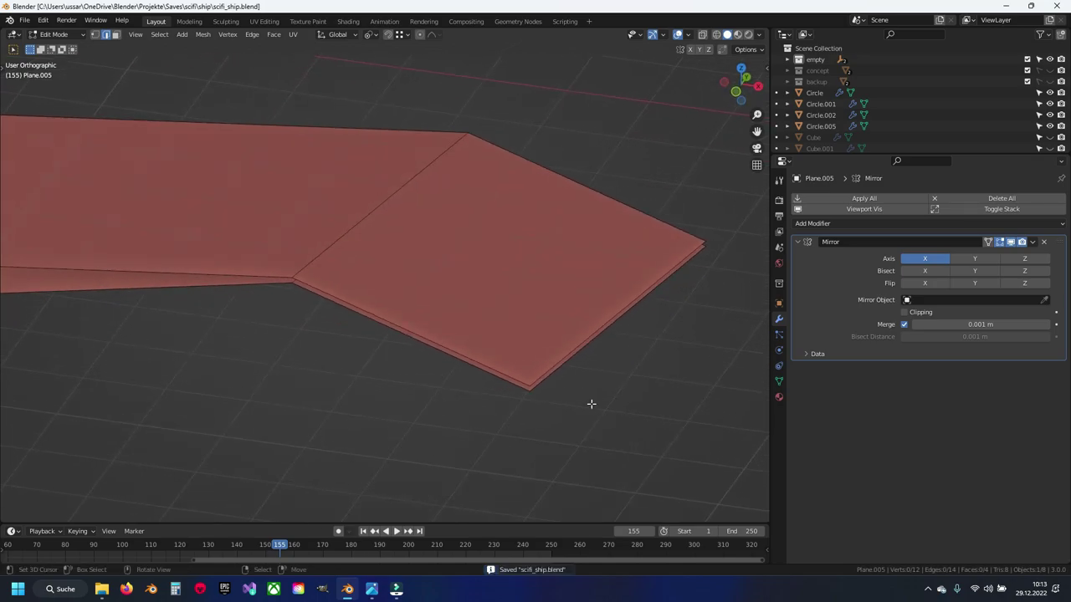
Step: Select the whole wing mesh, switch to front view, and save the file
left_click(539, 375)
left_click(485, 378)
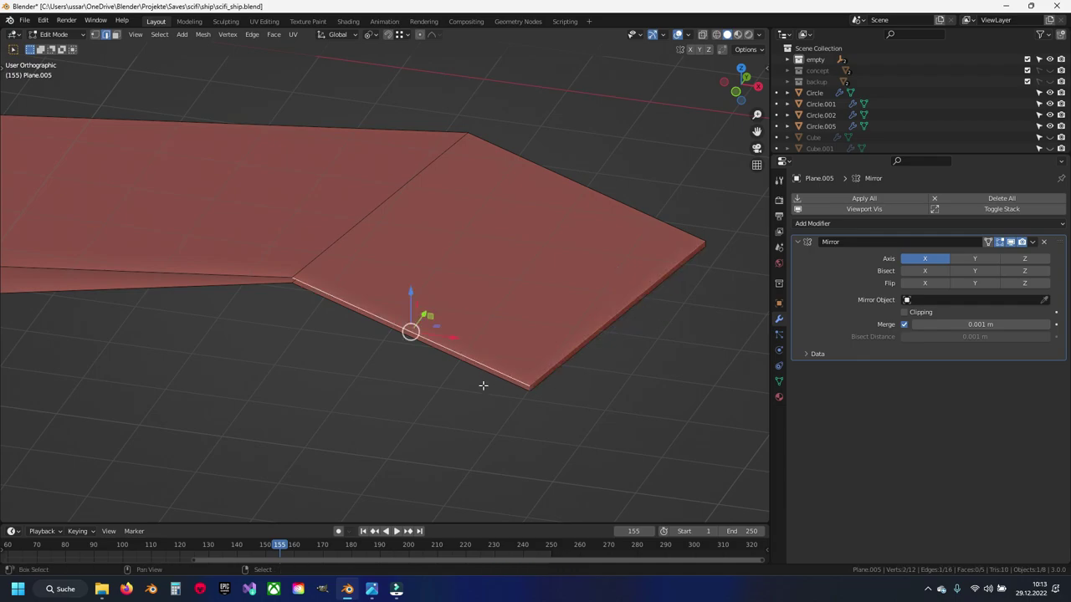
mouse_move(631, 296)
middle_mouse_down()
mouse_move(619, 382)
mouse_move(469, 368)
mouse_move(488, 354)
mouse_move(466, 356)
mouse_move(464, 323)
mouse_move(464, 339)
middle_mouse_up()
left_click(624, 420)
scroll(469, 368, "down", 3)
scroll(467, 354, "up", 1)
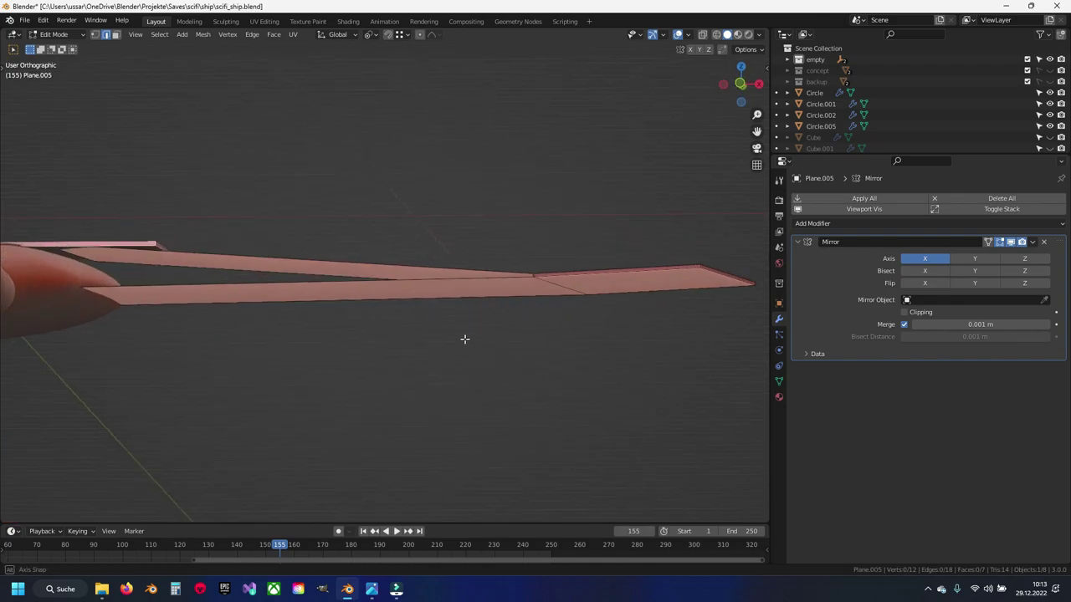
left_click(586, 290)
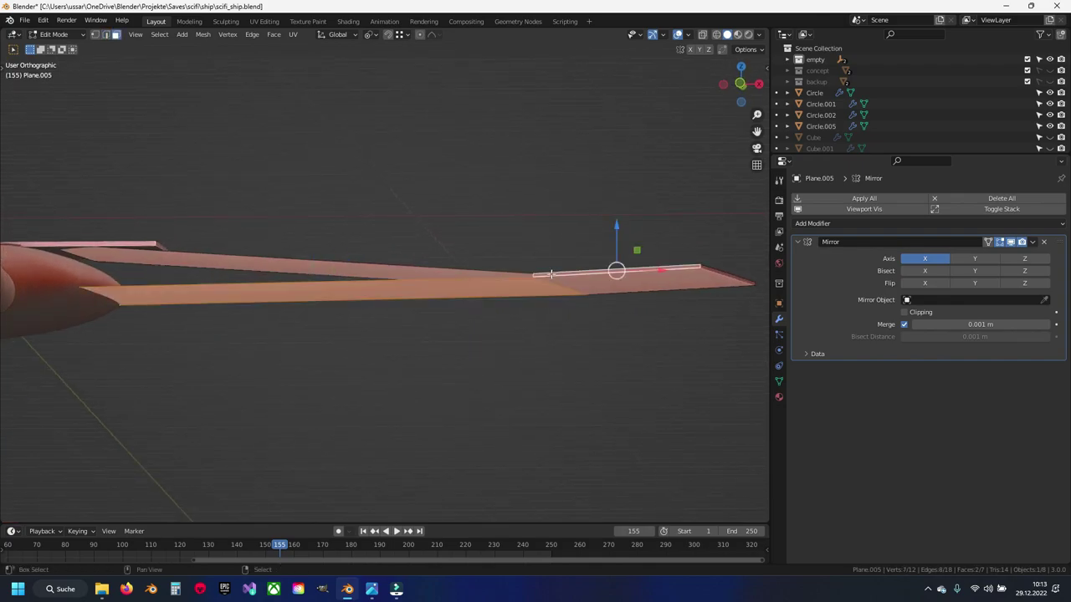
key("a")
mouse_move(469, 329)
middle_mouse_down()
mouse_move(425, 321)
mouse_move(425, 337)
middle_mouse_up()
key("KP_1")
key("ctrl+s")
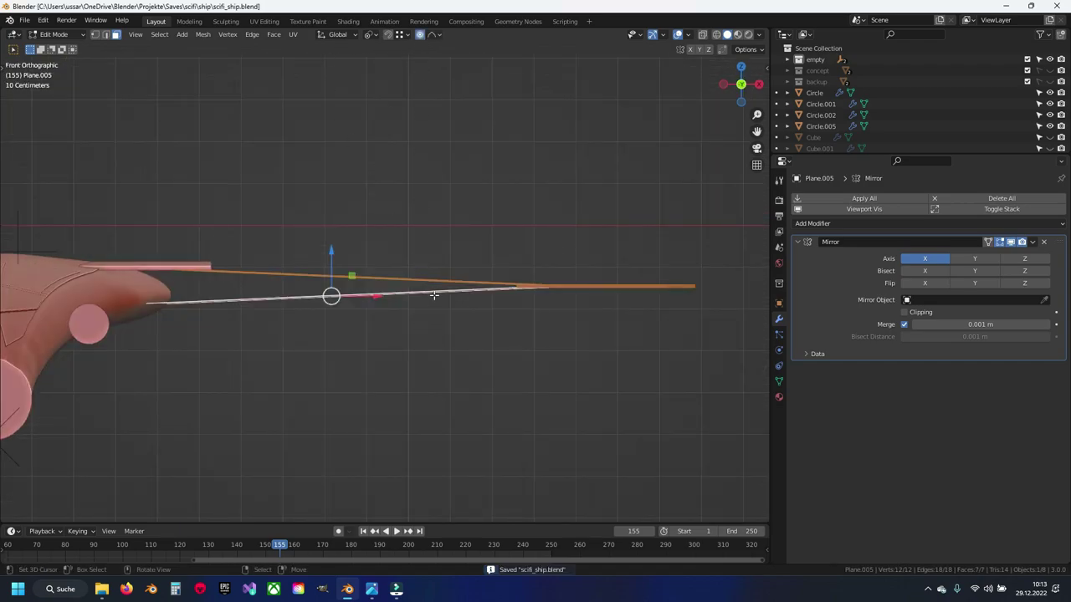
Step: Scale the wing along Z with proportional falloff to flatten it
key("s")
key("z")
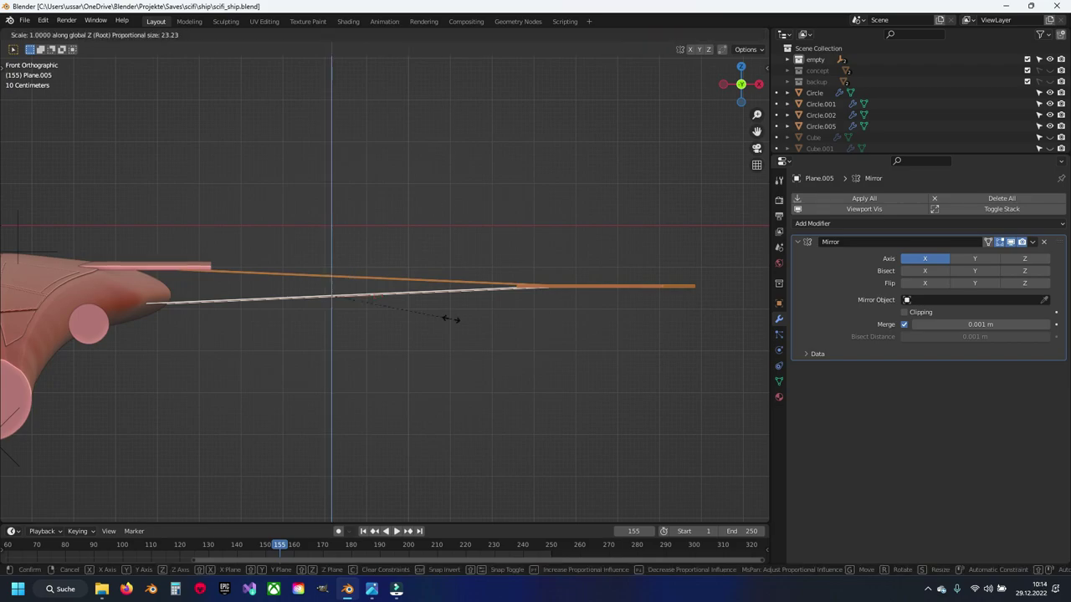
scroll(450, 319, "up", 7)
scroll(447, 318, "down", 5)
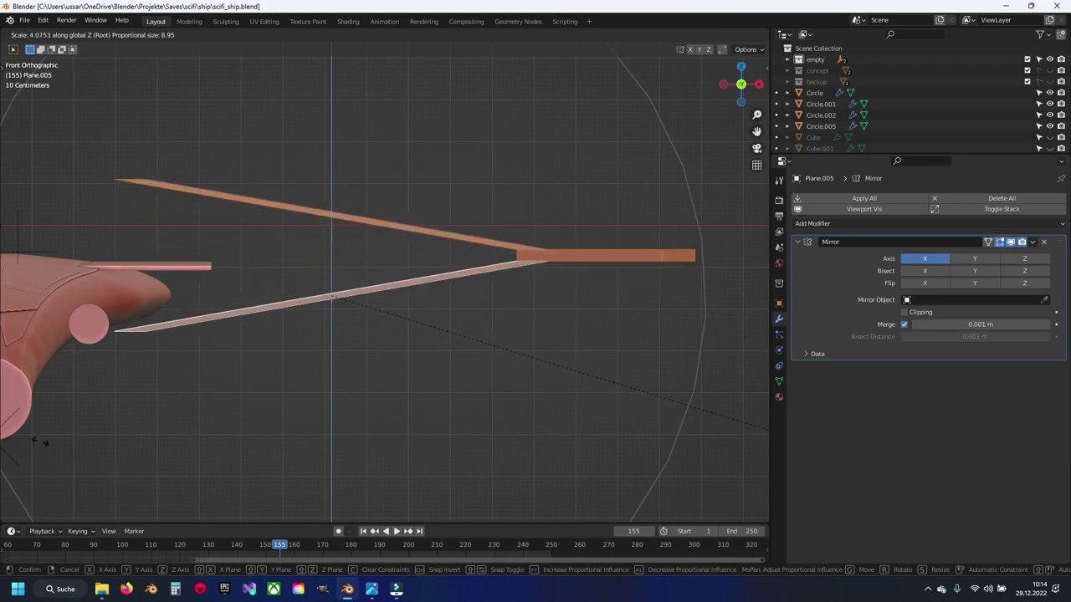
left_click(669, 411)
left_click(124, 206)
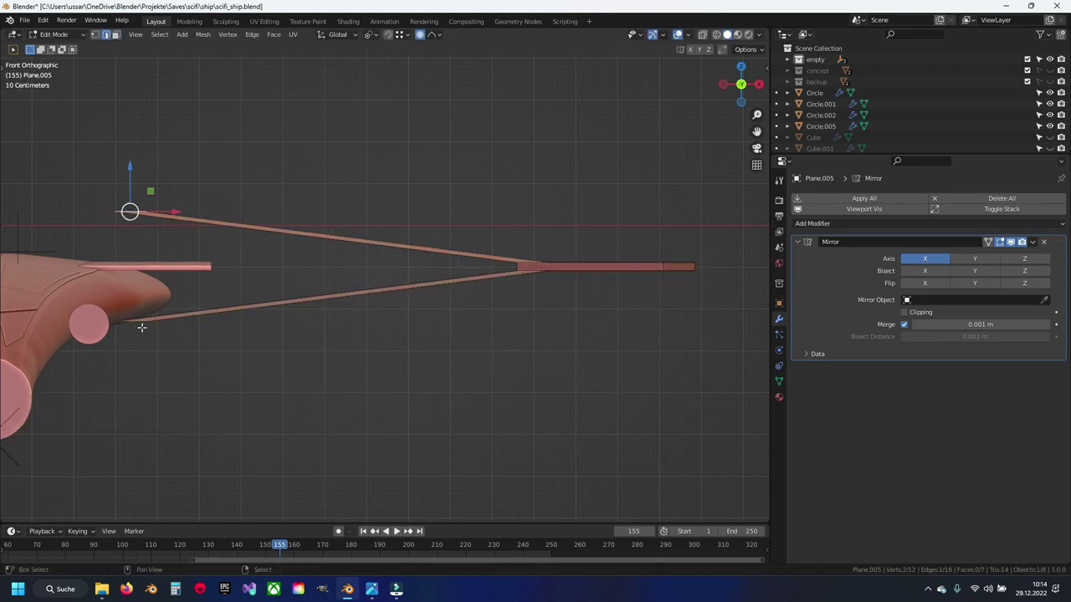
mouse_move(125, 260)
middle_mouse_down()
mouse_move(156, 300)
mouse_move(234, 327)
middle_mouse_up()
key("s")
key("z")
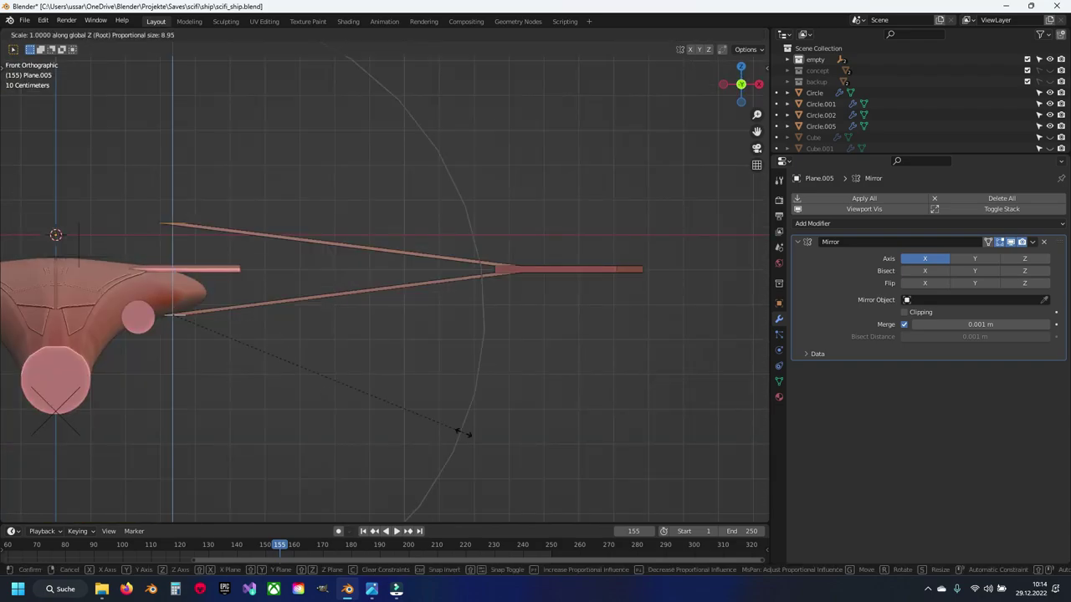
scroll(458, 432, "up", 4)
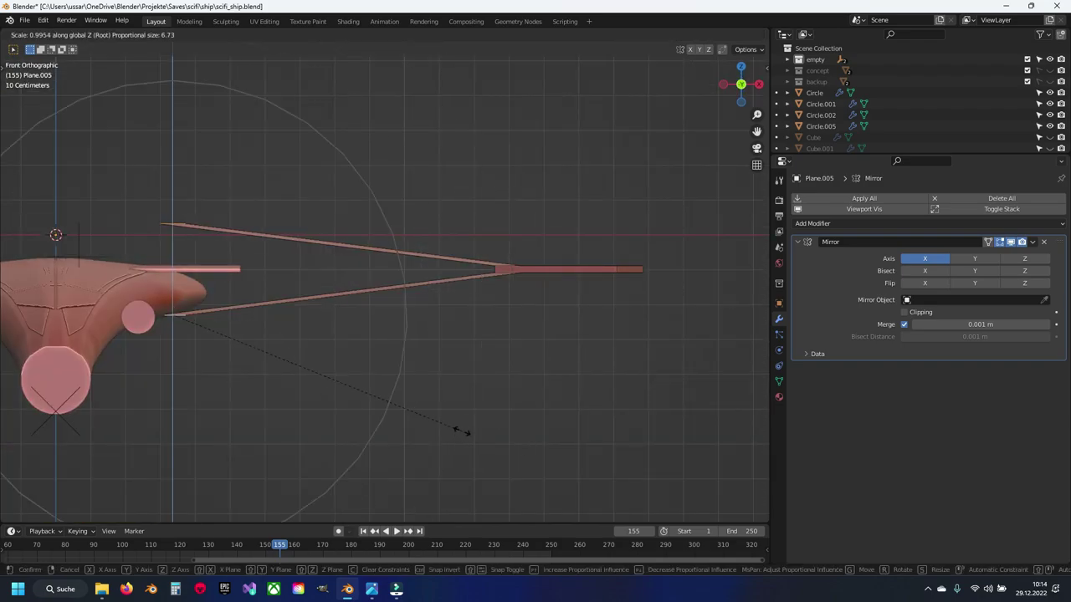
left_click(408, 383)
Step: Set the pivot to Individual Origins and rescale the wing along Z
left_click(368, 35)
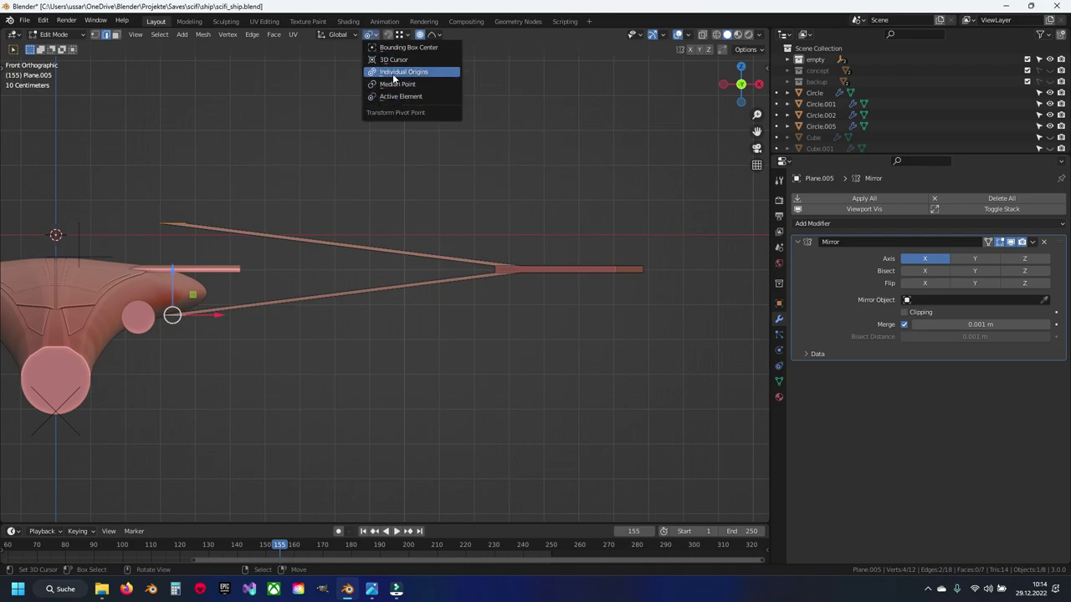
left_click(393, 74)
key("s")
key("z")
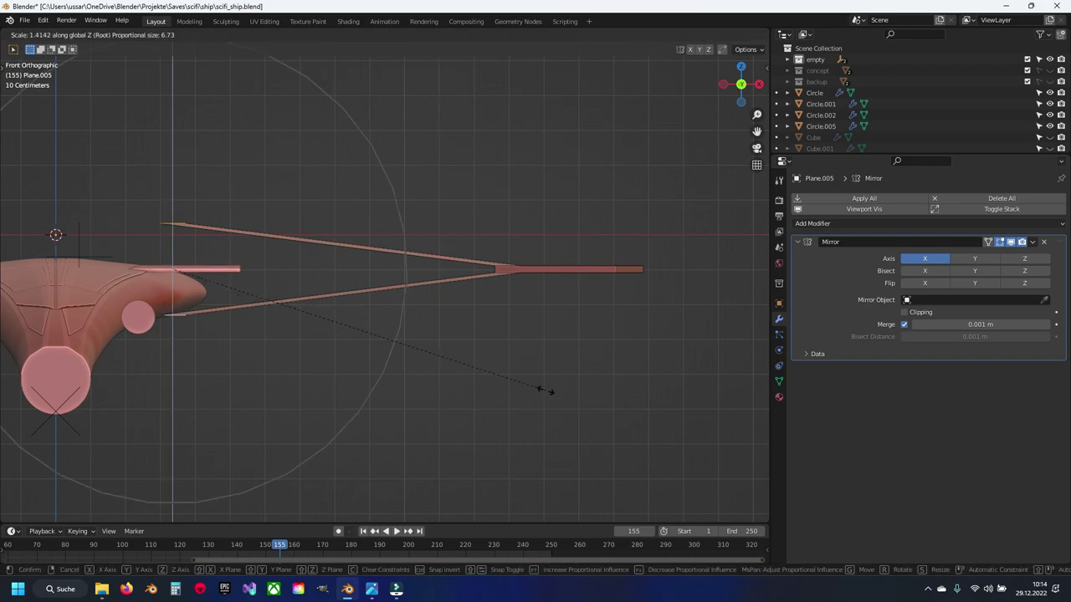
left_click(539, 390)
left_click(368, 35)
left_click(392, 73)
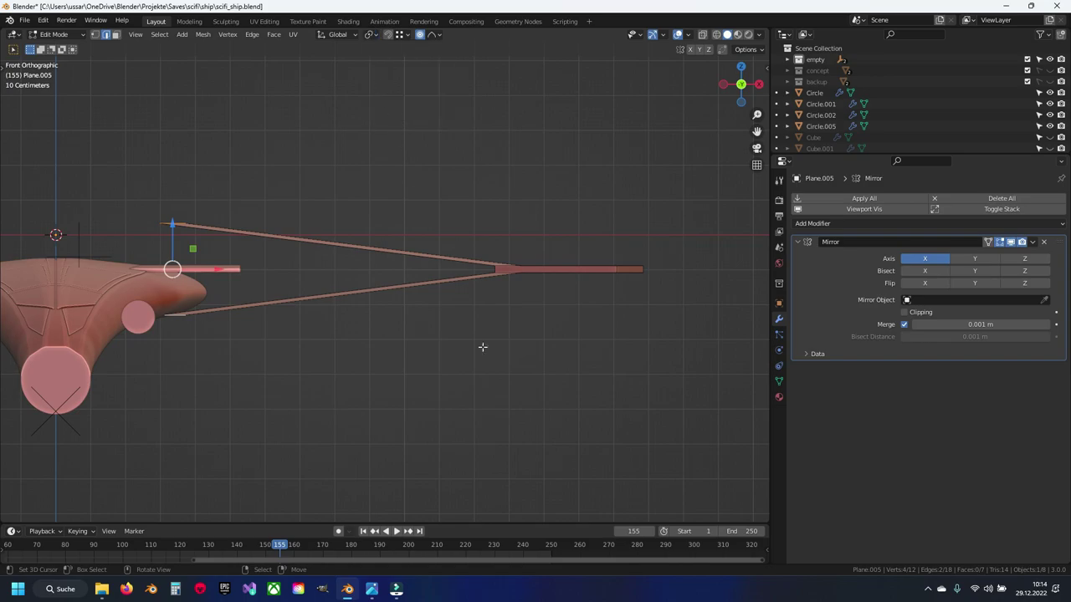
key("s")
key("z")
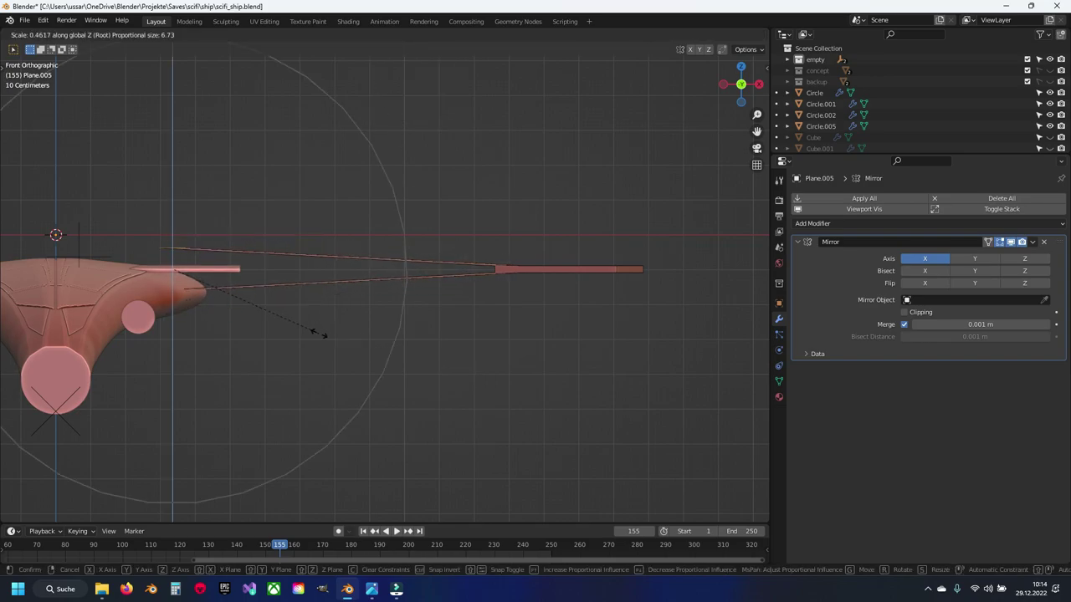
left_click(322, 335)
Step: Lower the wing's inner edges along Z with Root falloff size 6.728, exit Edit Mode, and save
left_click(351, 275)
left_click_drag(433, 236, 440, 258)
mouse_move(440, 258)
middle_mouse_down()
mouse_move(386, 314)
mouse_move(457, 301)
middle_mouse_up()
left_click_drag(532, 272, 527, 270)
mouse_move(527, 270)
middle_mouse_down()
mouse_move(471, 293)
mouse_move(392, 253)
mouse_move(403, 274)
mouse_move(506, 299)
mouse_move(466, 301)
mouse_move(430, 370)
mouse_move(378, 323)
mouse_move(313, 306)
mouse_move(325, 275)
mouse_move(313, 263)
mouse_move(265, 318)
mouse_move(384, 325)
mouse_move(372, 320)
mouse_move(395, 300)
middle_mouse_up()
key("Tab")
key("ctrl+s")
Step: Hide the empty object using its eye icon in the Outliner
scroll(394, 302, "up", 5)
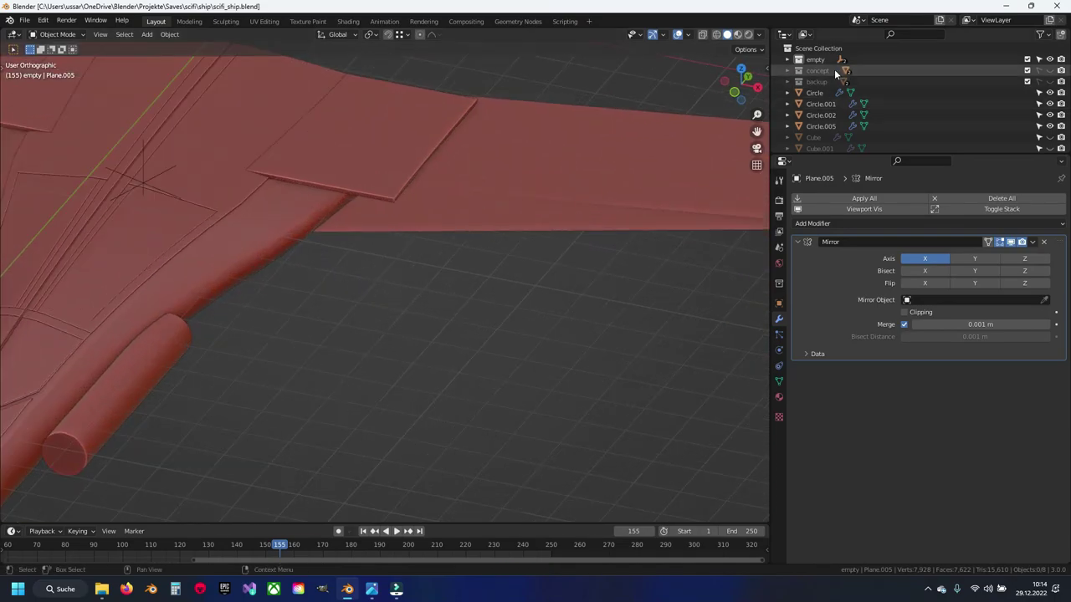
left_click(1049, 60)
scroll(472, 201, "down", 3)
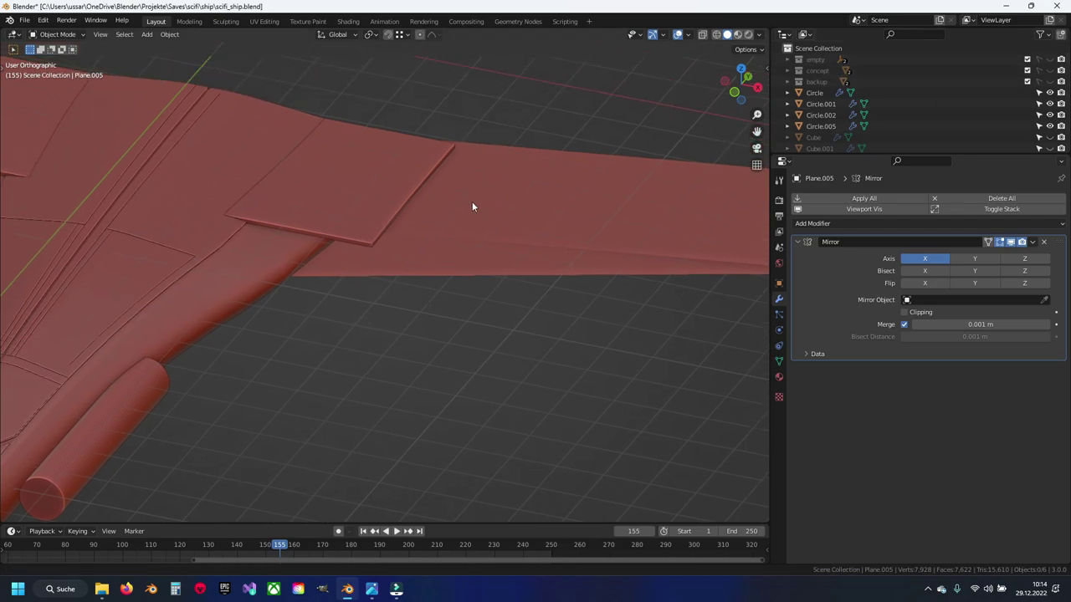
scroll(405, 230, "down", 3)
scroll(386, 246, "up", 2)
Step: Select the Circle.005 wing panel object
left_click(385, 246)
key("Tab")
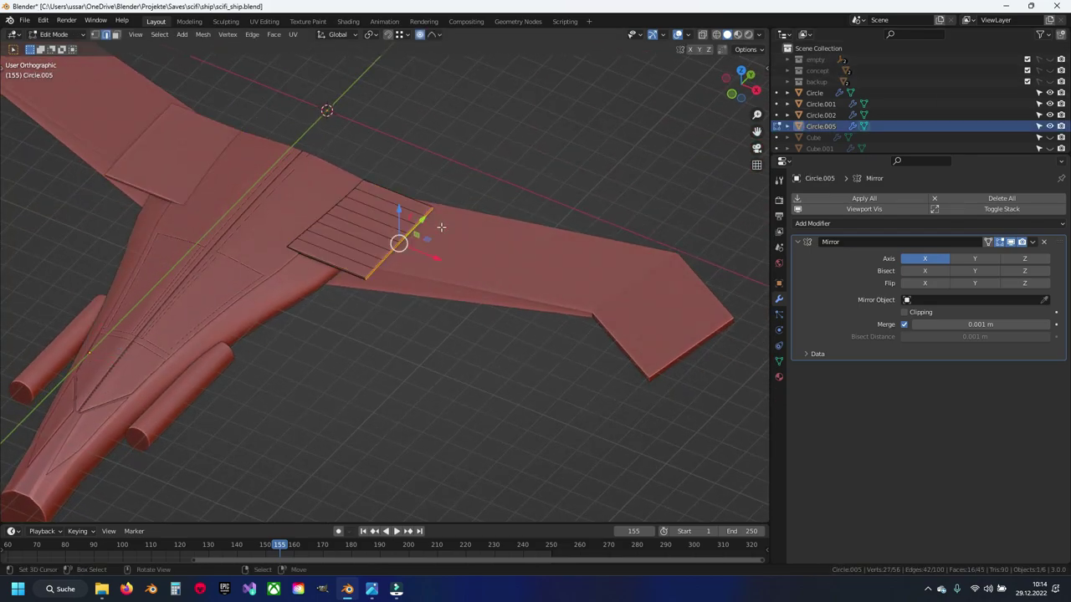
mouse_move(442, 228)
middle_mouse_down()
mouse_move(440, 196)
mouse_move(417, 268)
middle_mouse_up()
scroll(436, 222, "up", 3)
key("Tab")
left_click(412, 265)
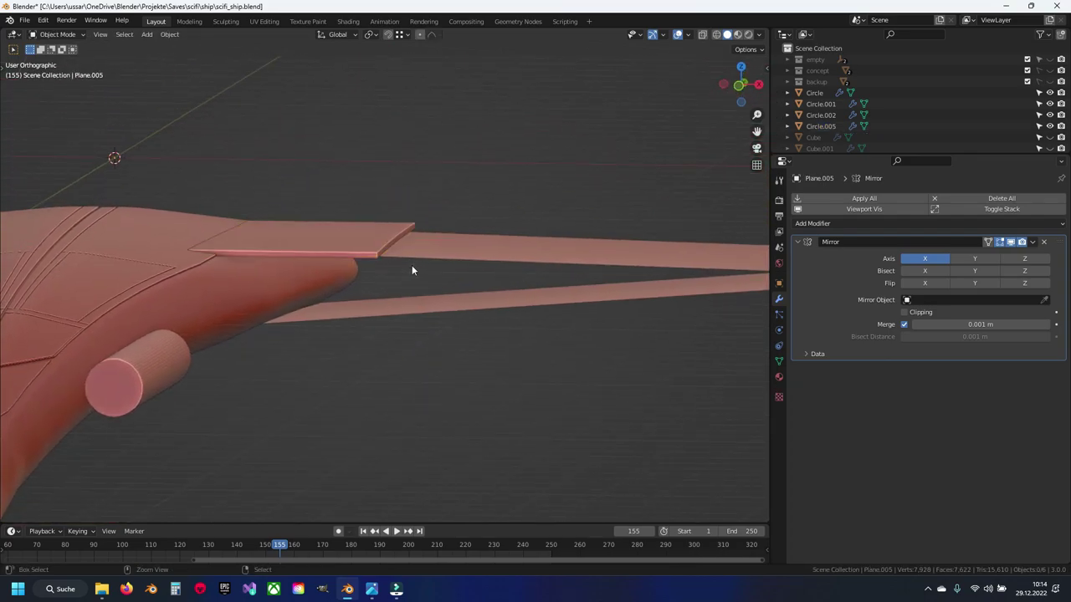
left_click(369, 250)
Step: Orbit around the Circle.005 panel and enter its Edit Mode
mouse_move(369, 250)
middle_mouse_down()
mouse_move(349, 301)
mouse_move(372, 295)
middle_mouse_up()
scroll(359, 304, "up", 2)
scroll(373, 295, "down", 3)
mouse_move(440, 262)
middle_mouse_down()
mouse_move(342, 277)
mouse_move(425, 276)
mouse_move(368, 261)
mouse_move(391, 238)
mouse_move(348, 260)
mouse_move(394, 292)
mouse_move(370, 317)
mouse_move(421, 323)
middle_mouse_up()
scroll(413, 268, "up", 3)
scroll(425, 276, "down", 2)
scroll(425, 275, "up", 2)
scroll(418, 272, "down", 3)
key("Tab")
scroll(394, 292, "up", 3)
scroll(402, 321, "up", 2)
Step: Save the ship file and add a loop cut slid close to the wing panel's edge
key("ctrl+s")
key("ctrl+r")
left_click(418, 324)
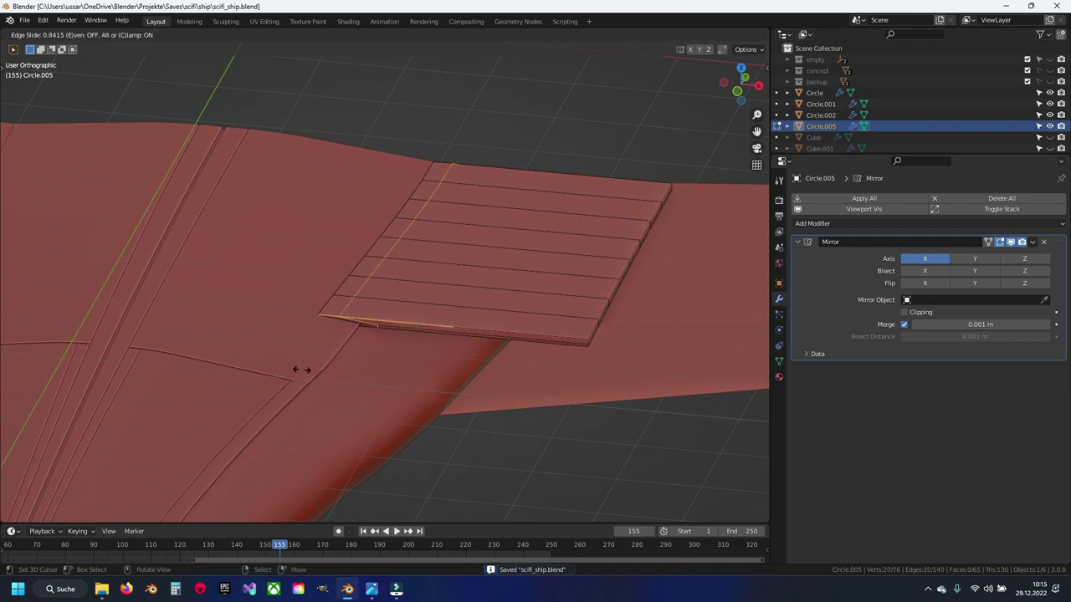
left_click(315, 378)
scroll(380, 328, "up", 2)
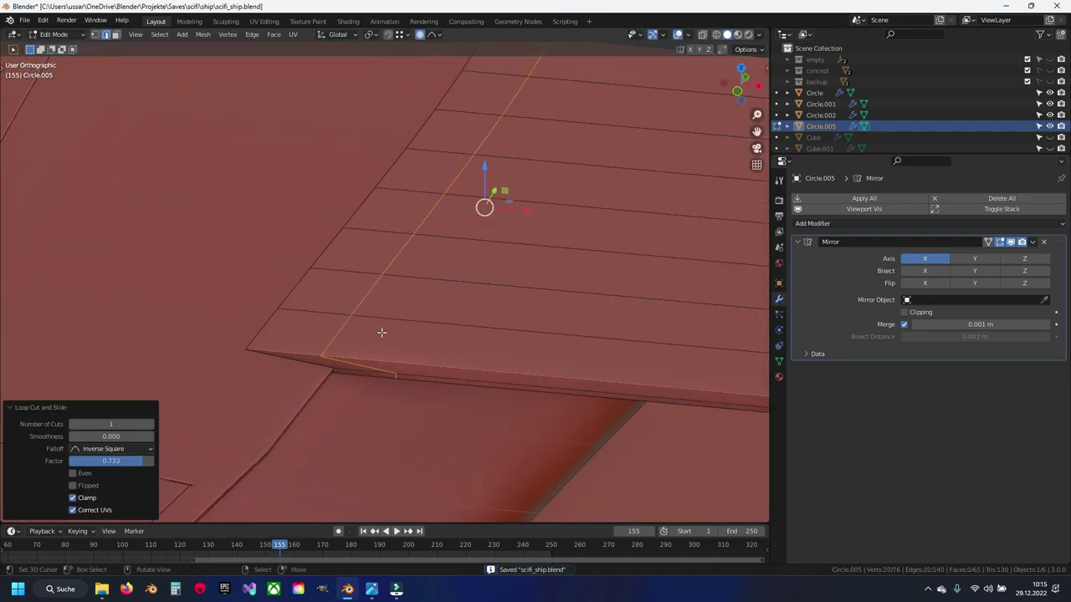
mouse_move(382, 332)
middle_mouse_down("shift")
mouse_move(382, 321)
mouse_move(427, 308)
middle_mouse_up("shift")
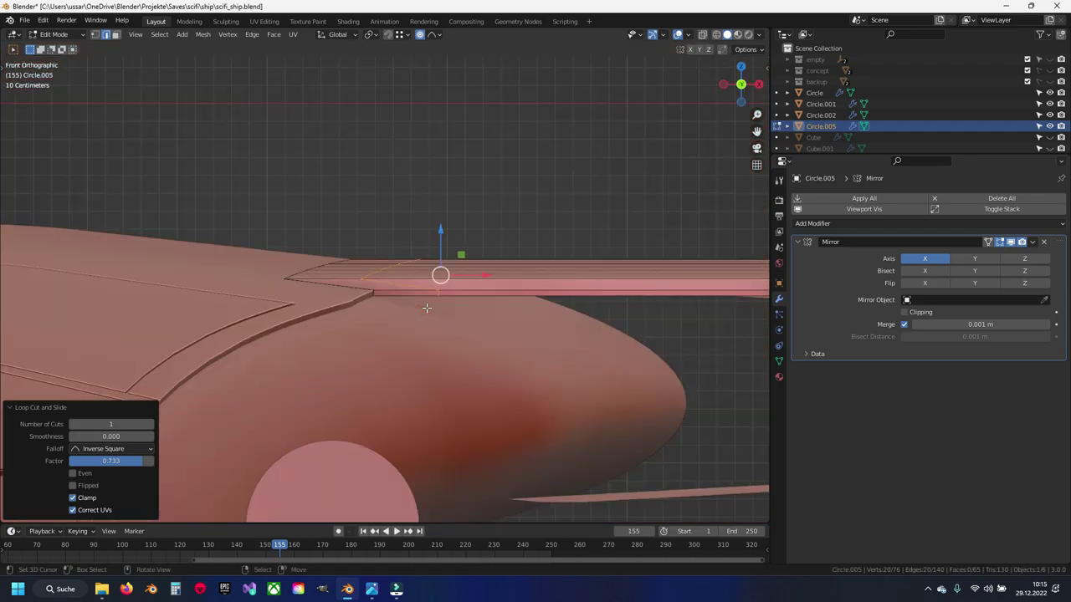
scroll(426, 307, "up", 2)
key("g")
key("g")
left_click(435, 313)
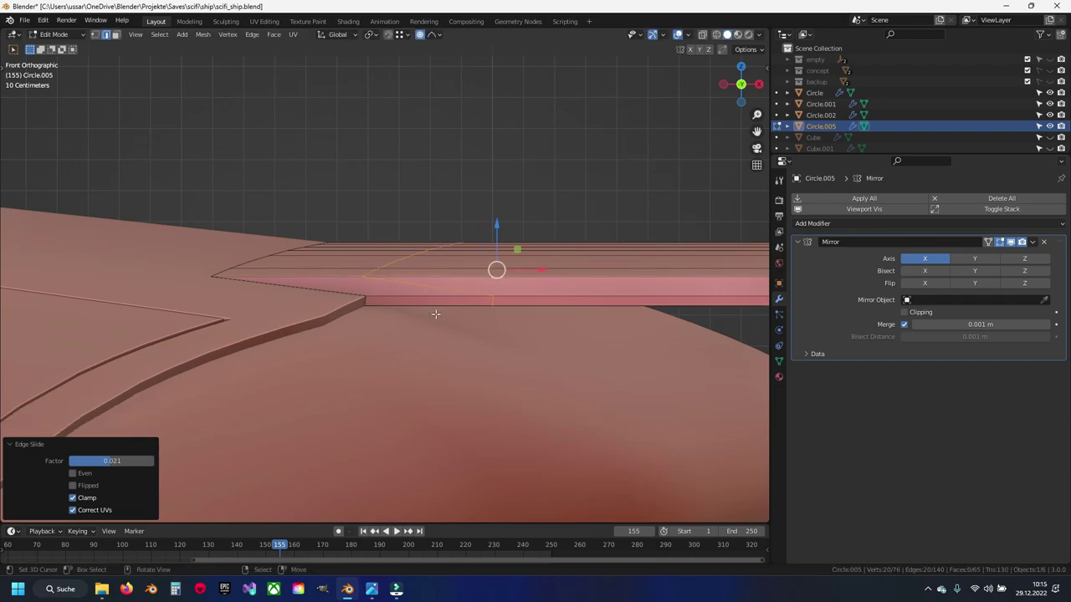
Step: Select the panel's edge face strip and lower it about 0.05 m along Z
middle_click_drag(434, 314, 501, 251)
key("3")
left_click(442, 310)
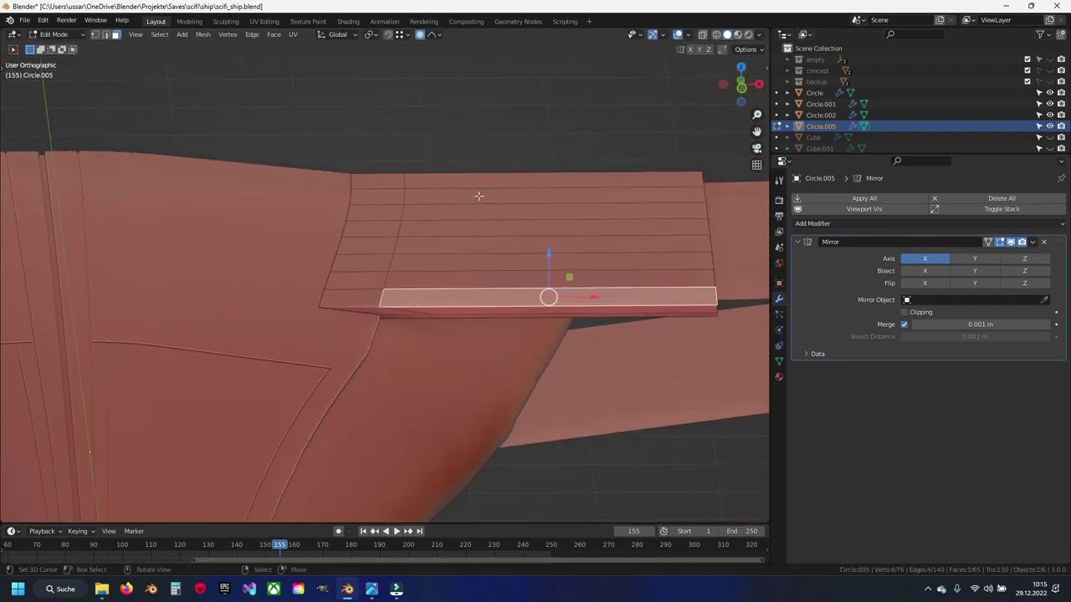
left_click(502, 180, "ctrl")
scroll(485, 235, "up", 2)
left_click_drag(629, 173, 630, 184)
key("ctrl+z")
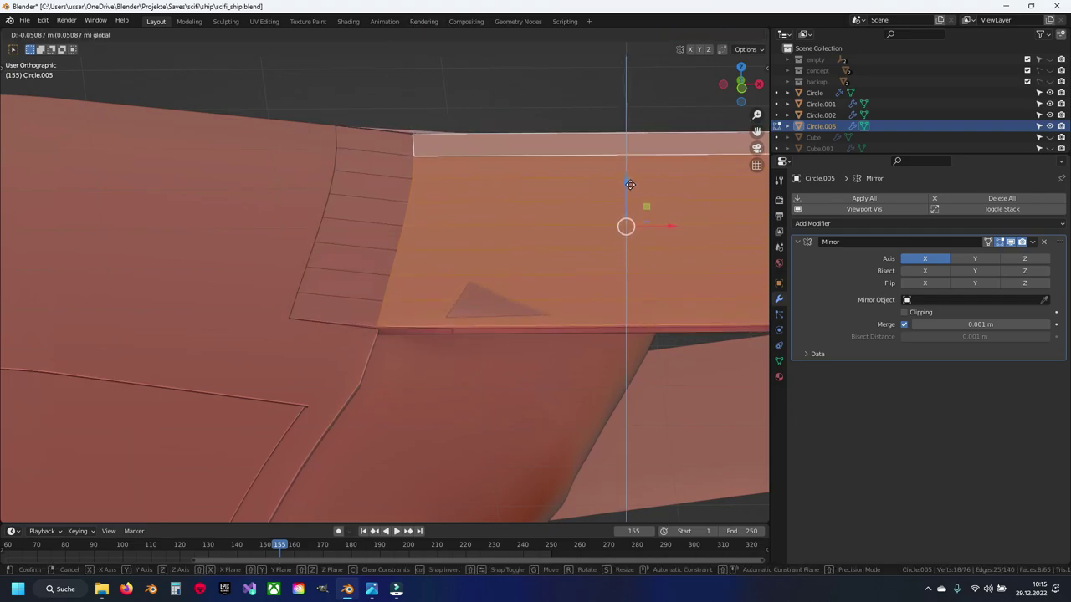
mouse_move(494, 253)
middle_mouse_down()
mouse_move(432, 226)
mouse_move(368, 276)
middle_mouse_up()
scroll(314, 310, "up", 3)
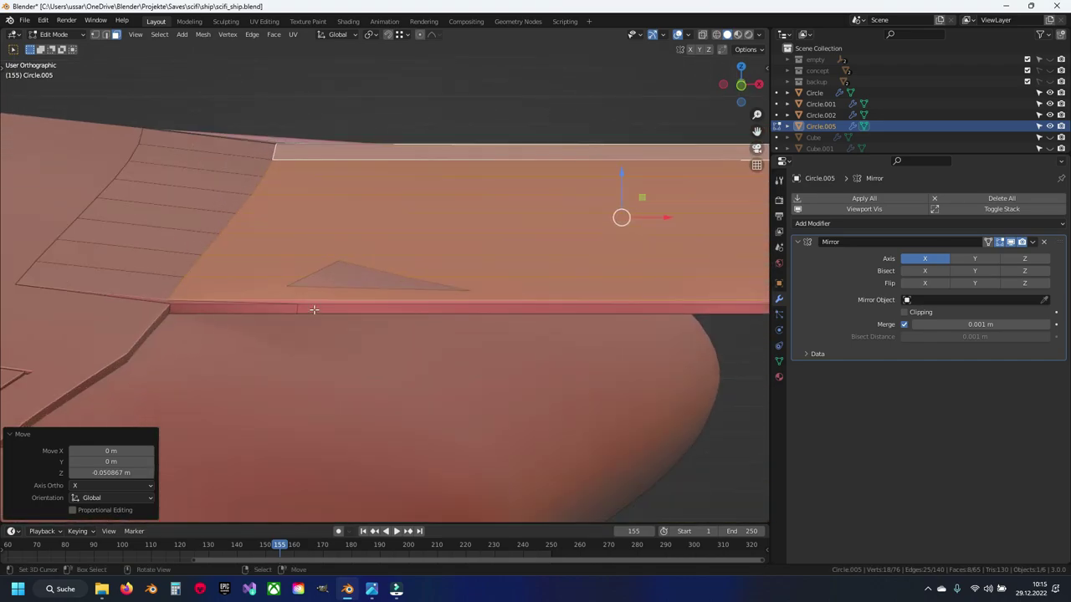
Step: Turn on see-through display, change the pivot point, and add the bottom face to the selection
key("alt+z")
key("alt+z")
middle_click_drag(299, 305, 343, 199)
left_click(369, 34)
left_click(397, 97)
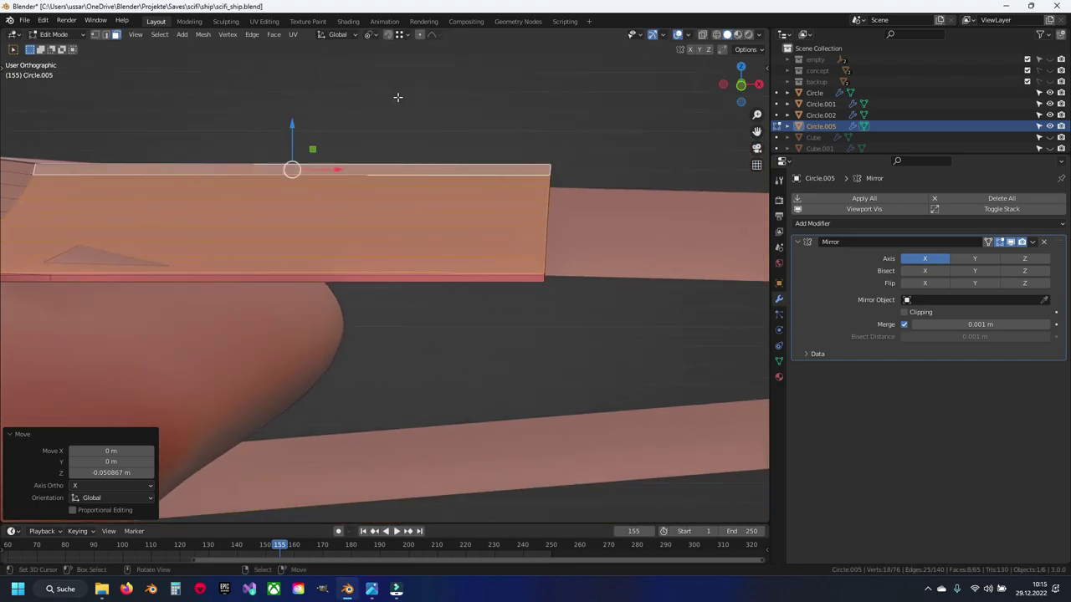
left_click(547, 274, "shift")
mouse_move(547, 274)
middle_mouse_down("shift")
mouse_move(451, 250)
mouse_move(449, 260)
mouse_move(530, 190)
middle_mouse_up("shift")
scroll(454, 241, "up", 2)
Step: Lower the strip's corner vertex slightly along Z, about 0.011 m
key("1")
left_click(529, 191, "shift")
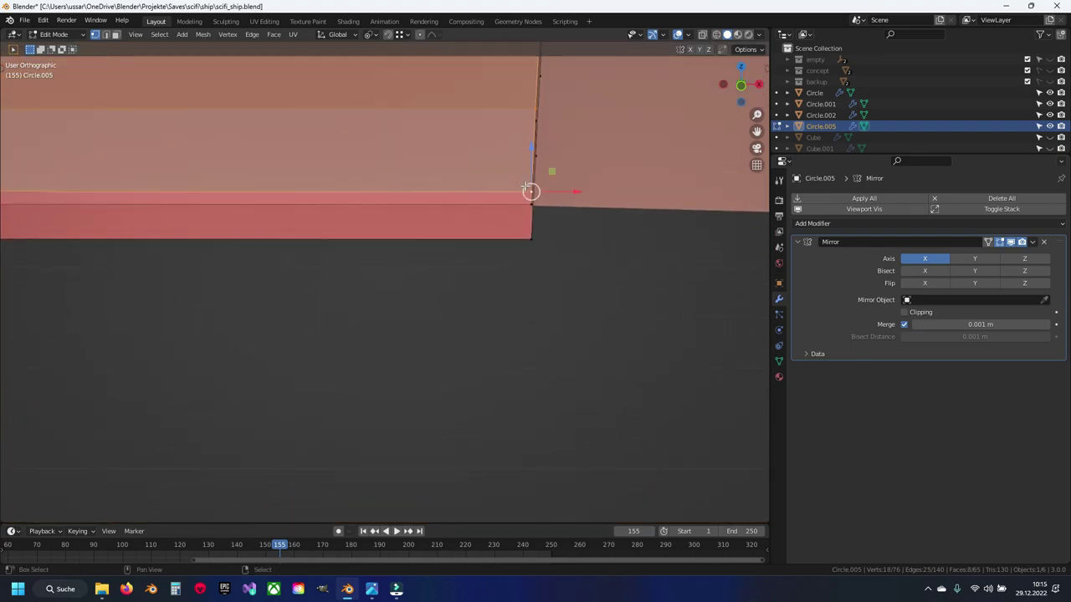
key("g")
key("z")
left_click(517, 209)
scroll(502, 205, "down", 3)
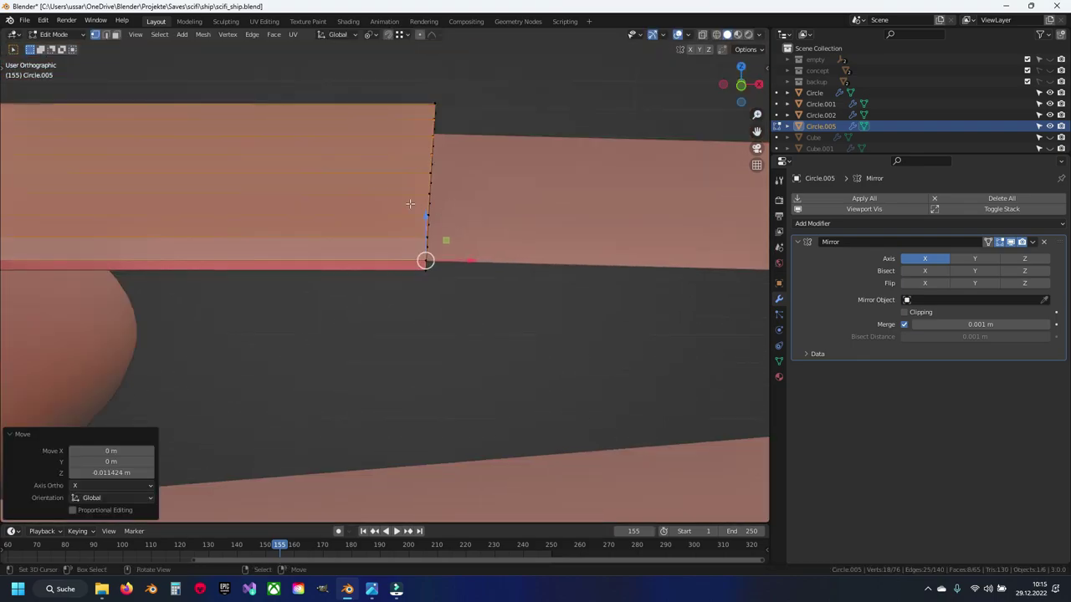
scroll(484, 200, "down", 3)
middle_click_drag(484, 199, 535, 205)
scroll(543, 207, "down", 2)
scroll(563, 209, "down", 2)
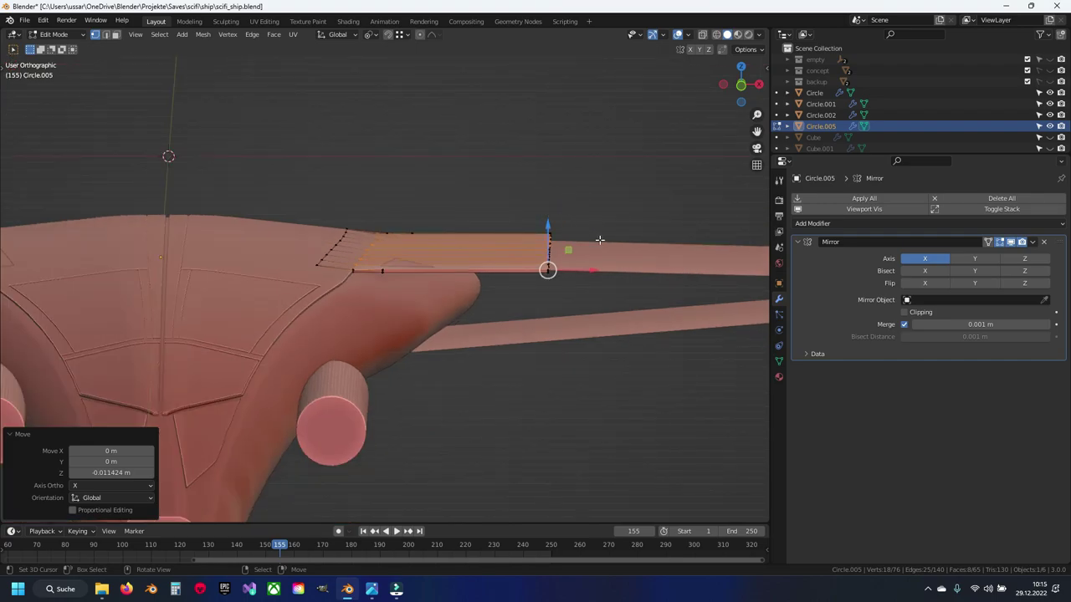
mouse_move(599, 240)
middle_mouse_down()
mouse_move(350, 239)
mouse_move(332, 268)
mouse_move(289, 263)
mouse_move(302, 243)
mouse_move(511, 223)
mouse_move(424, 220)
mouse_move(282, 243)
mouse_move(418, 265)
mouse_move(317, 303)
mouse_move(281, 294)
middle_mouse_up()
scroll(502, 242, "up", 2)
scroll(468, 241, "up", 2)
scroll(350, 239, "up", 3)
scroll(311, 228, "up", 3)
scroll(511, 222, "up", 1)
Step: Merge a stray vertex into its neighbour, trying and then undoing an edge dissolve
key("m")
left_click(512, 223)
key("x")
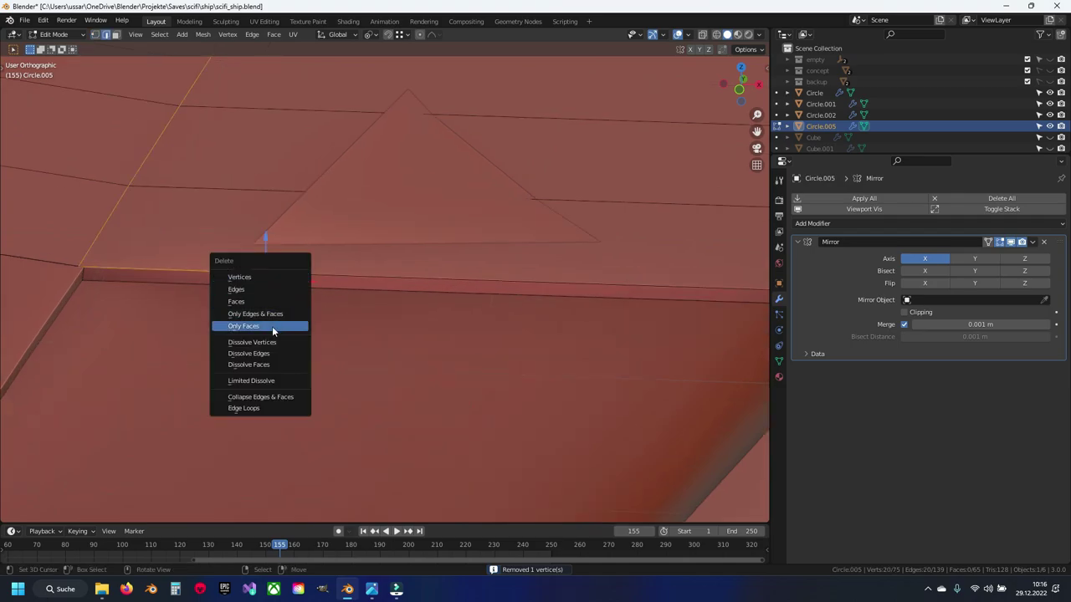
left_click(275, 355)
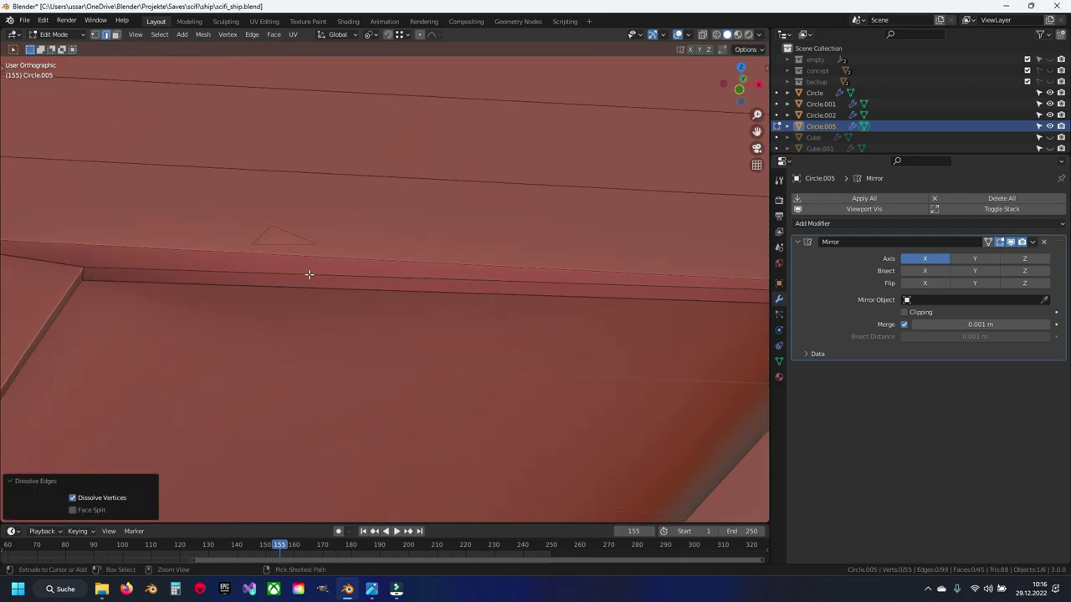
key("ctrl+z")
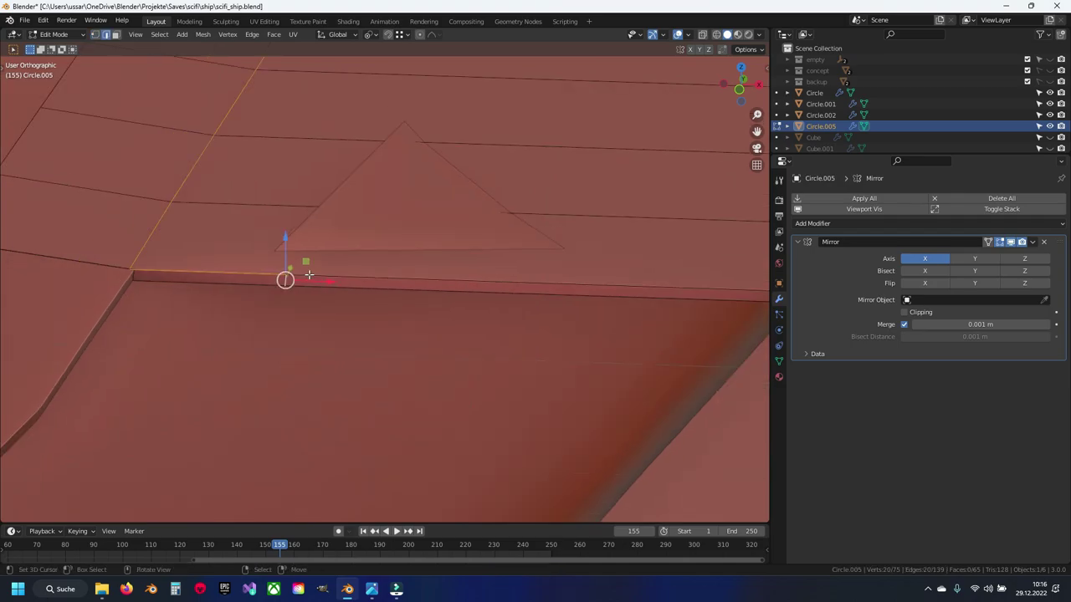
mouse_move(309, 274)
middle_mouse_down()
mouse_move(453, 302)
mouse_move(330, 137)
middle_mouse_up()
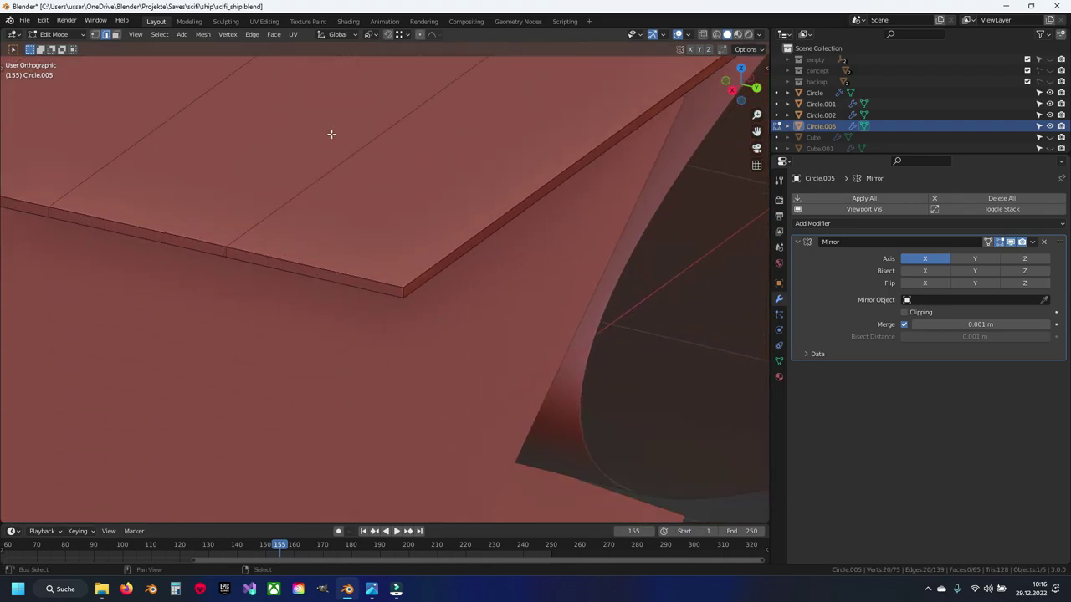
middle_click_drag(442, 282, 529, 314)
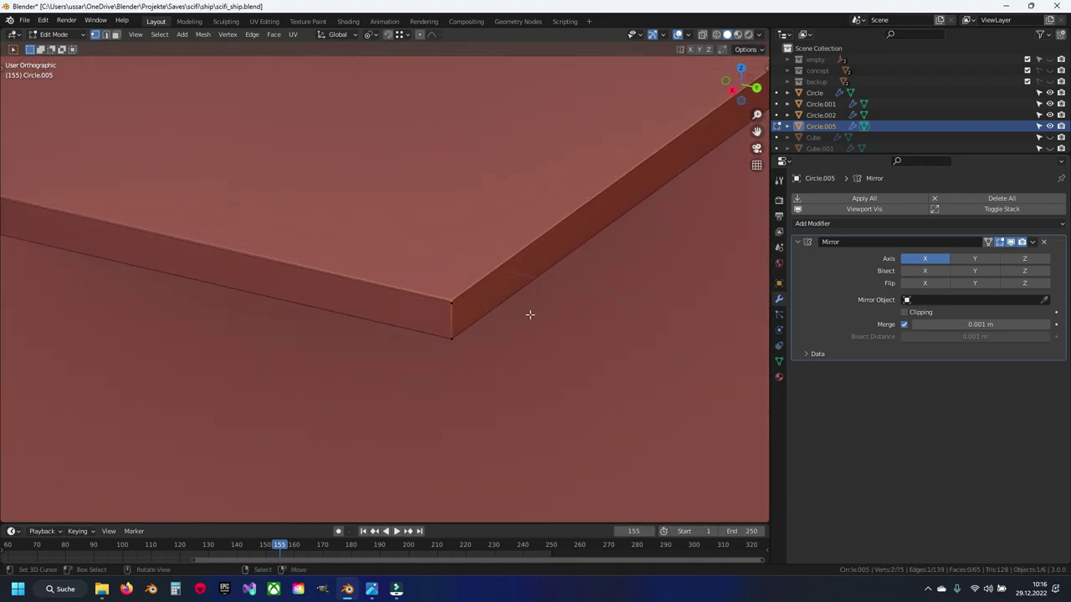
middle_click_drag(464, 300, 387, 284)
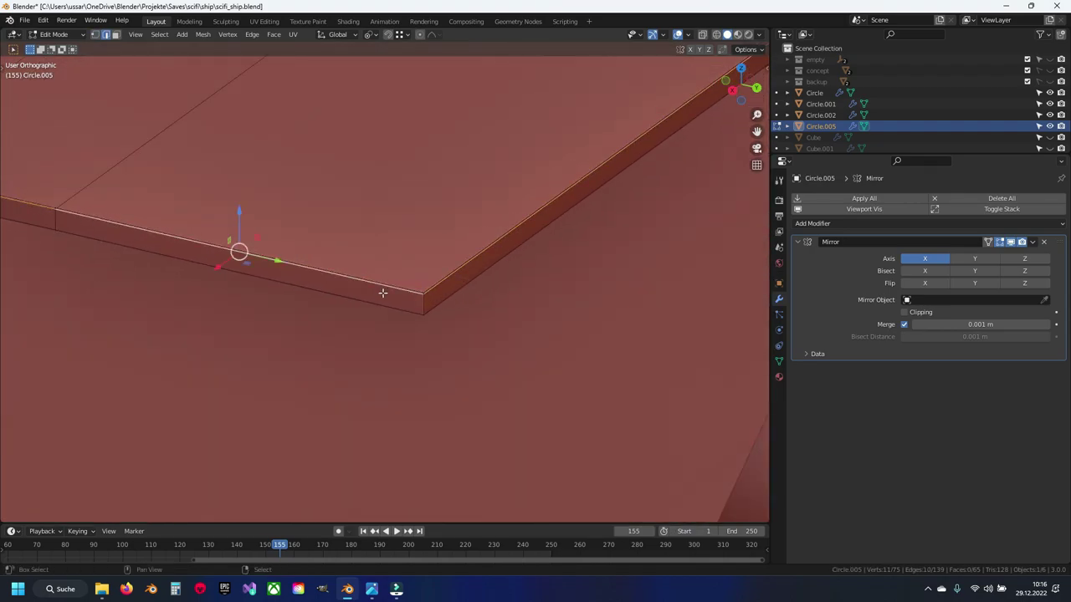
scroll(389, 294, "down", 5)
Step: Snap the plate's stray corner vertices onto their neighbours and merge the overlaps
key("g")
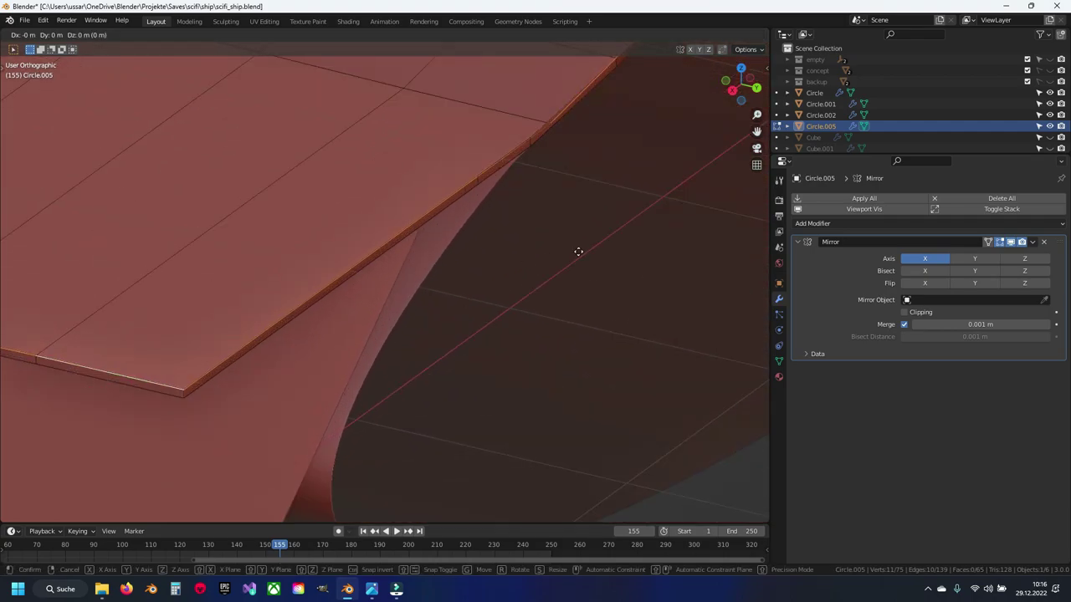
right_click(566, 175)
key("KP_Decimal")
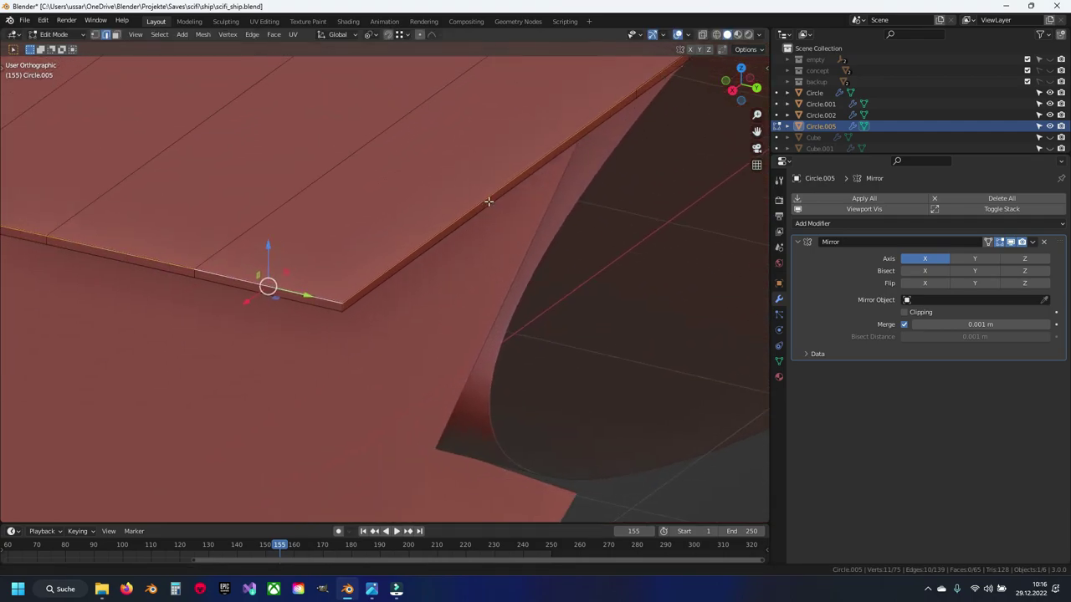
left_click_drag(335, 318, 336, 312)
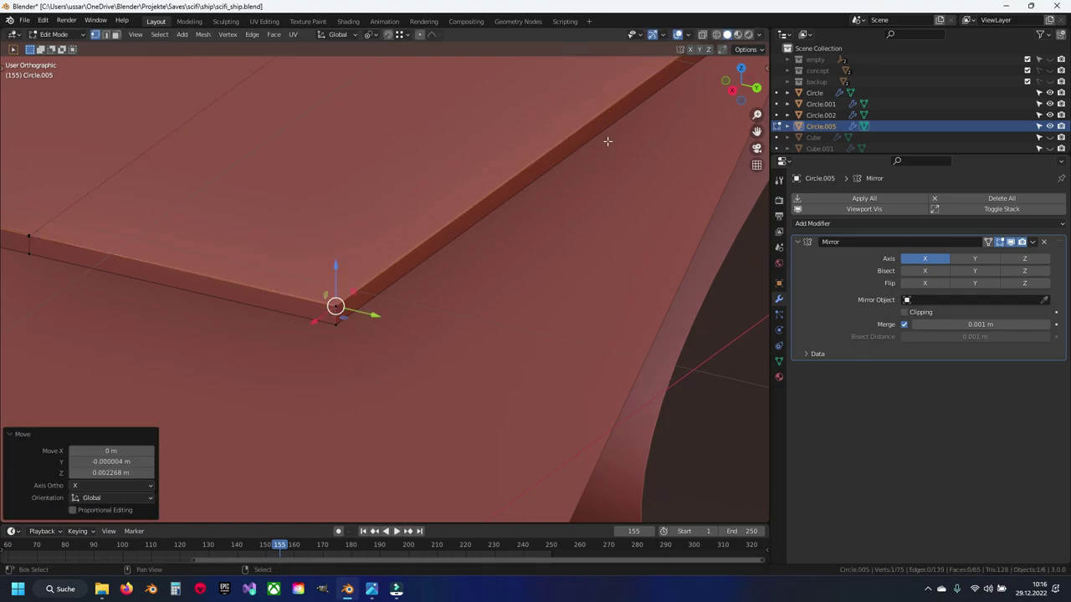
mouse_move(608, 139)
middle_mouse_down()
mouse_move(476, 260)
mouse_move(521, 390)
middle_mouse_up()
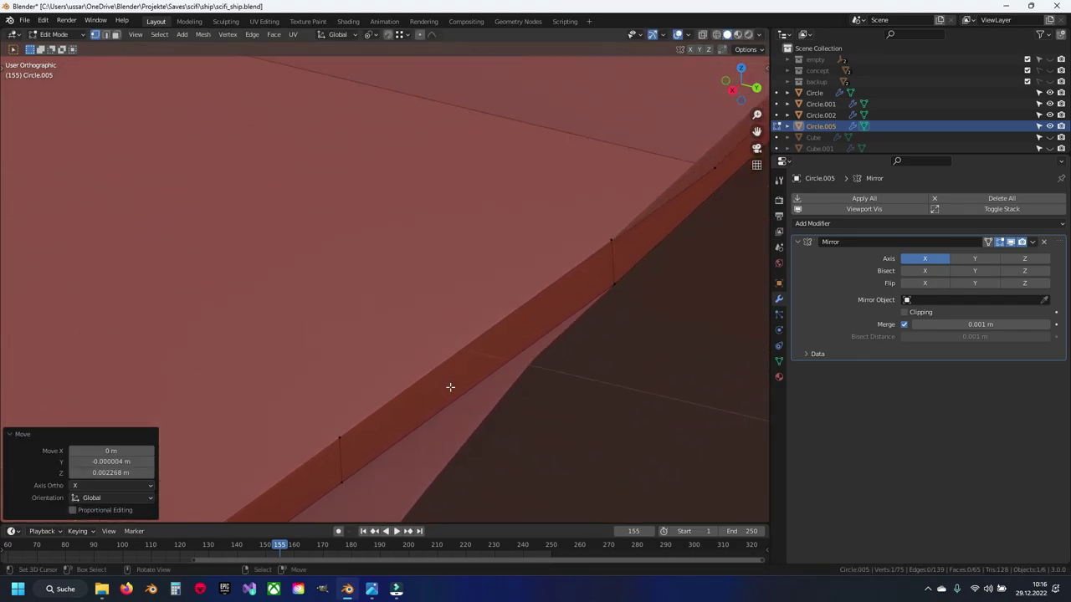
left_click(355, 432)
mouse_move(562, 263)
middle_mouse_down()
mouse_move(371, 267)
mouse_move(482, 172)
middle_mouse_up()
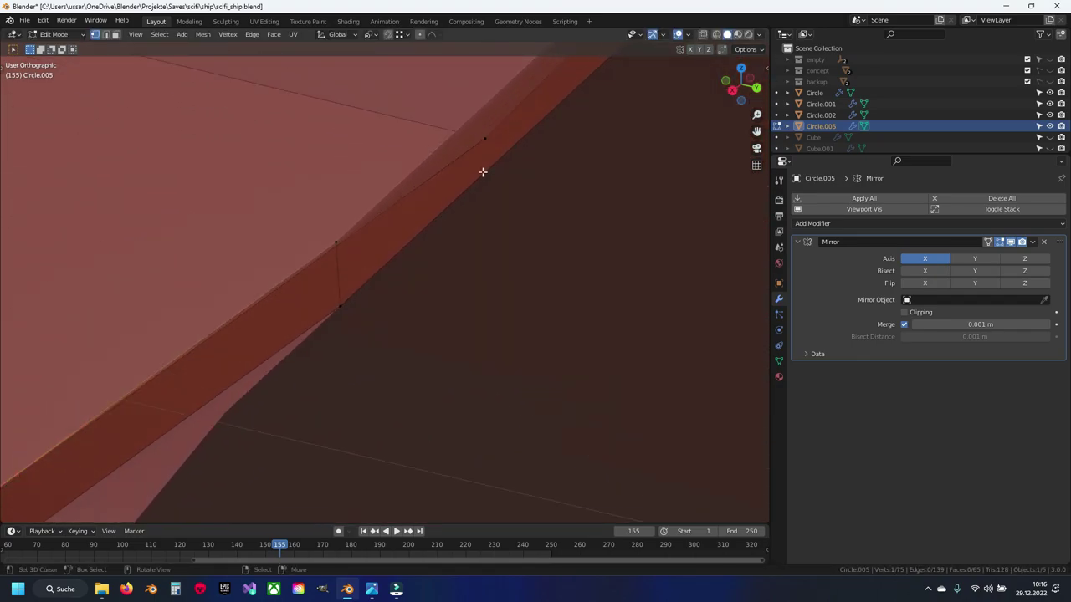
key("g")
left_click(485, 137)
key("g")
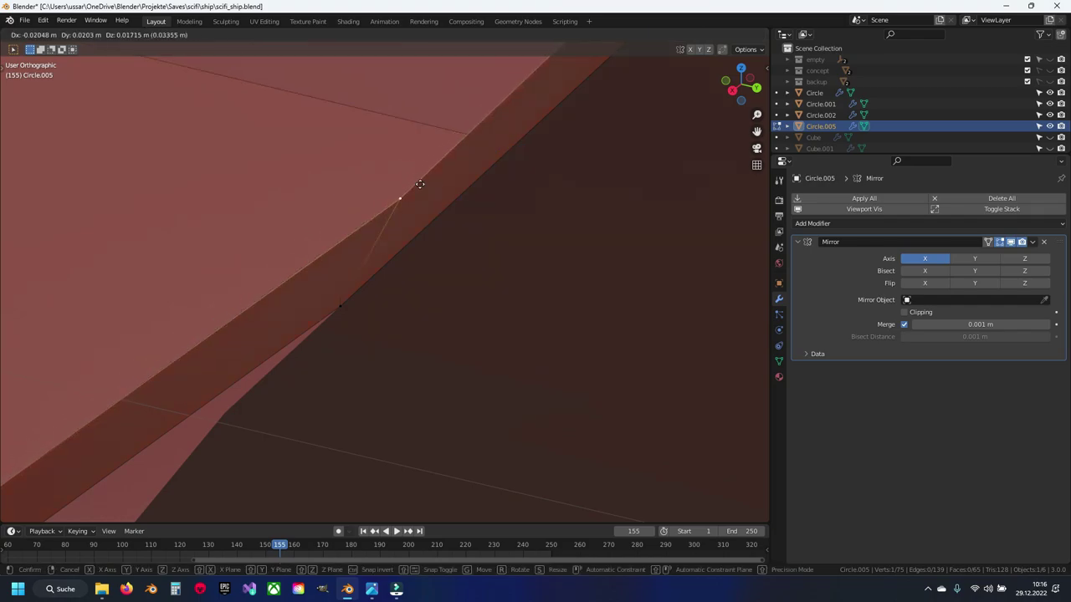
left_click(496, 137)
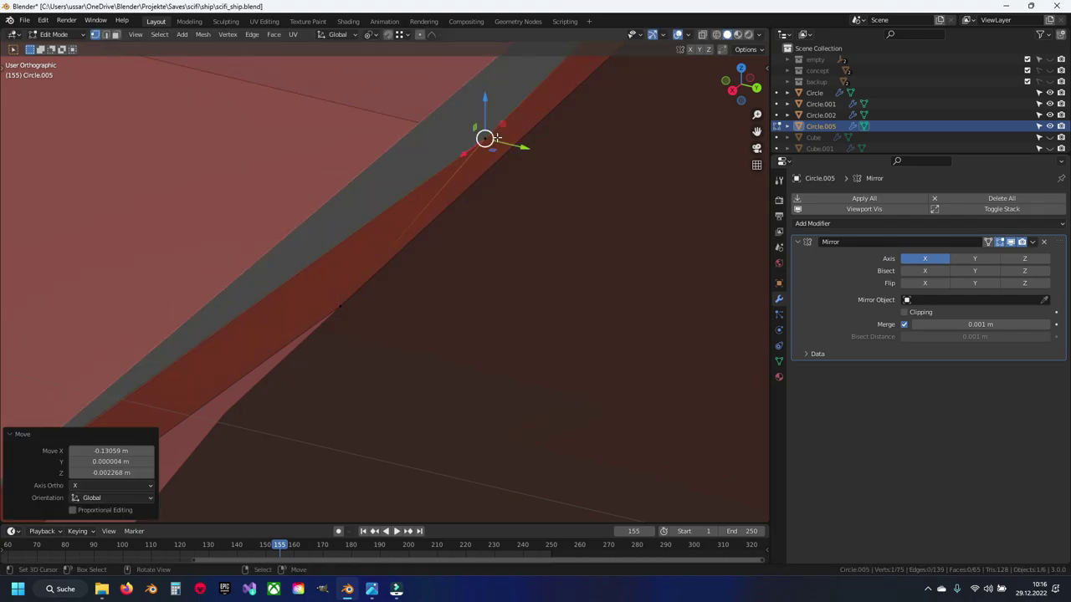
key("a")
key("m")
left_click(497, 222)
Step: Move the slab-edge vertex onto its neighbour and merge the corner vertex pair
mouse_move(496, 222)
middle_mouse_down()
mouse_move(508, 200)
mouse_move(299, 301)
mouse_move(402, 318)
mouse_move(203, 286)
mouse_move(388, 325)
middle_mouse_up()
scroll(388, 324, "up", 3)
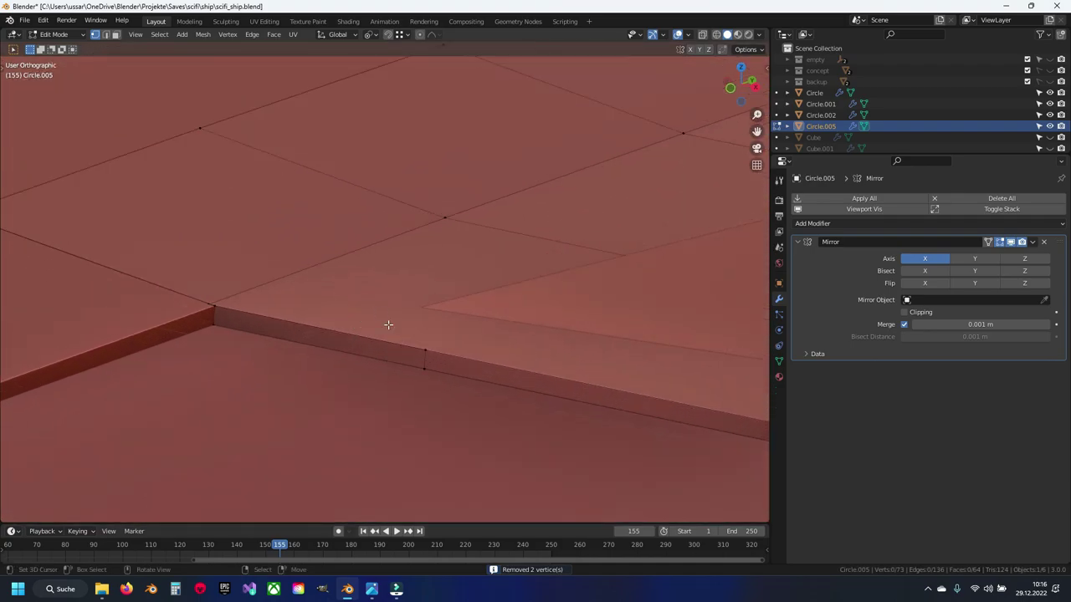
left_click(425, 348)
key("g")
left_click(208, 304)
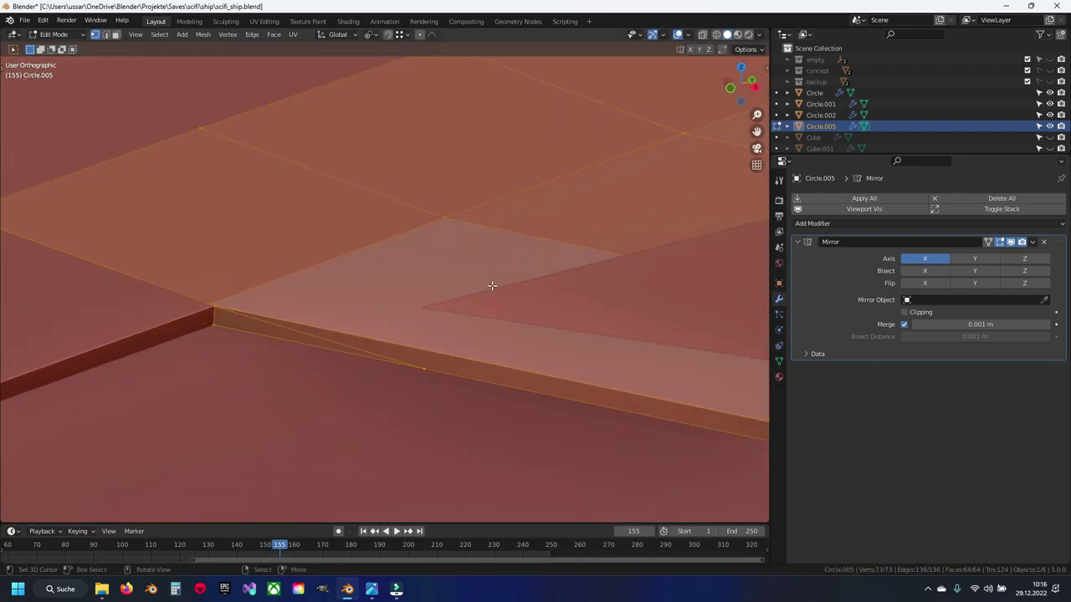
mouse_move(493, 287)
middle_mouse_down()
mouse_move(590, 346)
mouse_move(575, 292)
mouse_move(407, 310)
middle_mouse_up()
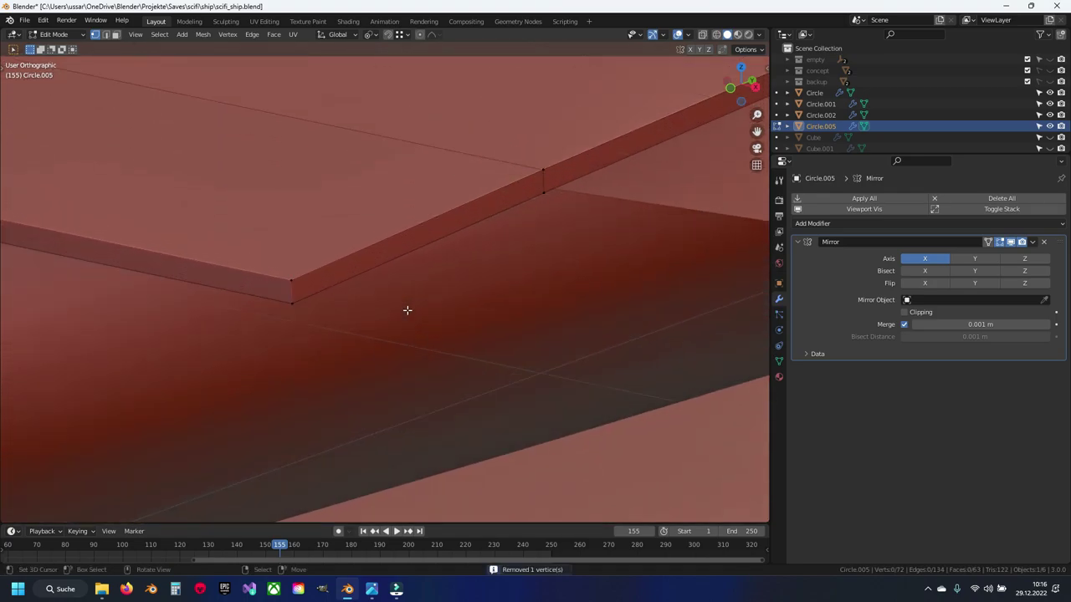
left_click(300, 281)
left_click(539, 166, "shift")
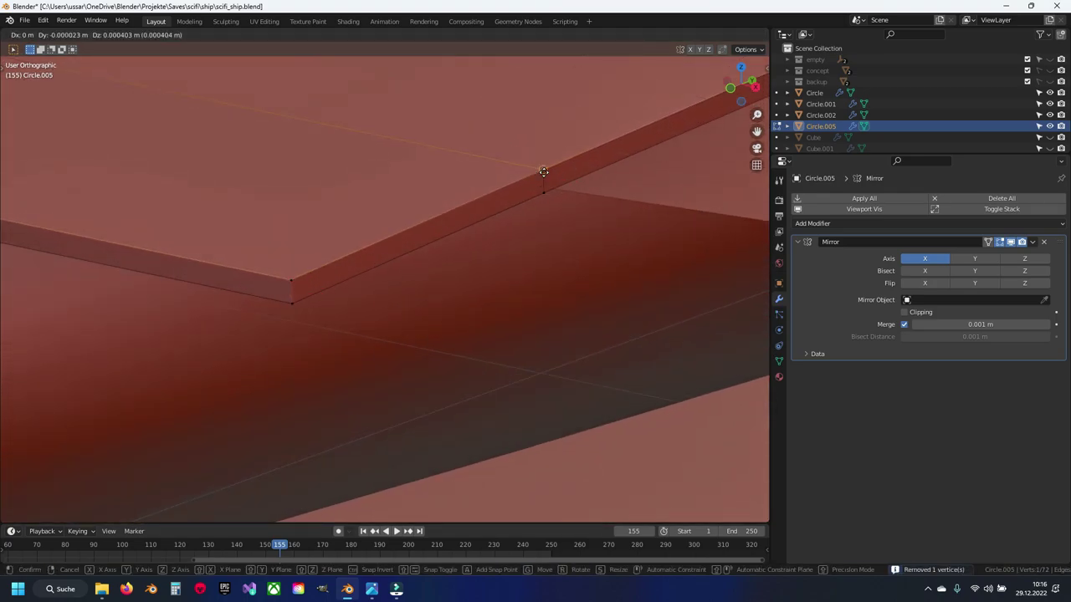
key("m")
left_click(543, 167)
mouse_move(542, 167)
middle_mouse_down()
mouse_move(435, 292)
mouse_move(509, 255)
mouse_move(192, 390)
middle_mouse_up()
key("g")
left_click(454, 259)
scroll(454, 260, "up", 2)
key("g")
left_click(492, 277)
Step: Snap the remaining edge vertices into place and merge by distance, removing 7 duplicates
left_click(450, 287)
key("g")
left_click(450, 285)
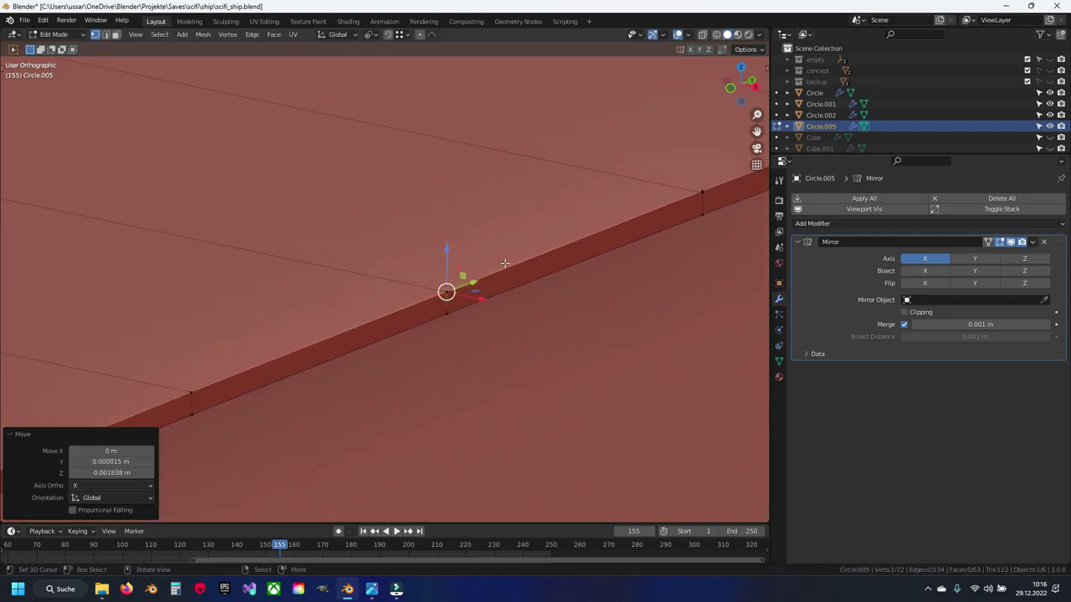
key("g")
left_click(701, 185)
middle_click_drag(701, 186, 688, 200, "shift")
middle_click_drag(398, 316, 524, 306, "shift")
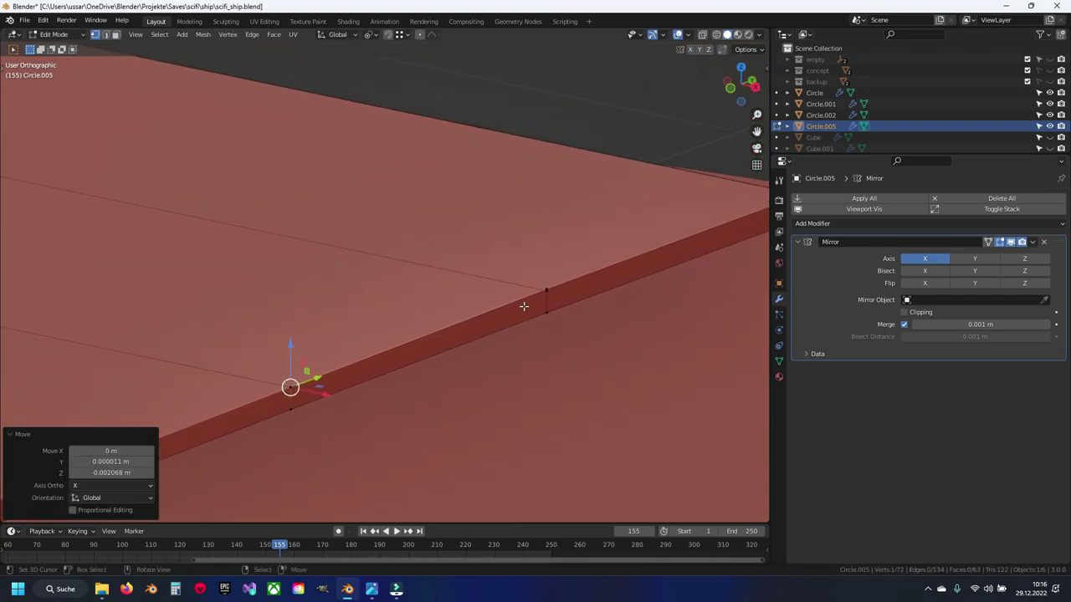
left_click(547, 289)
key("g")
left_click(547, 290)
mouse_move(674, 225)
middle_mouse_down()
mouse_move(529, 298)
mouse_move(347, 312)
mouse_move(349, 251)
mouse_move(363, 276)
mouse_move(324, 193)
mouse_move(444, 251)
mouse_move(612, 275)
middle_mouse_up()
key("m")
left_click(538, 285)
scroll(406, 312, "up", 3)
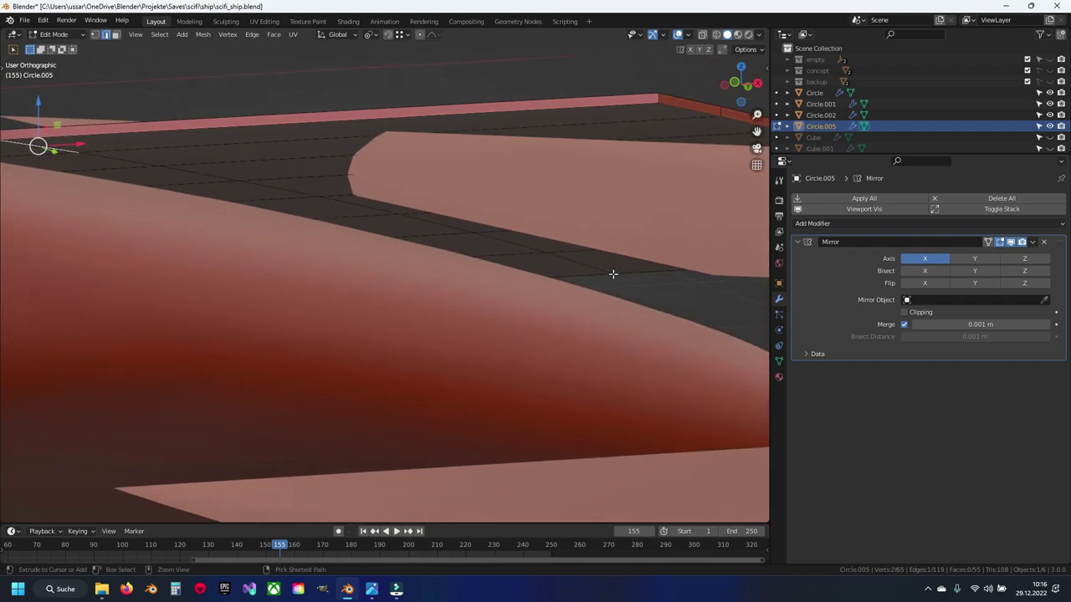
Step: Slide a panel edge line across the wing and return to Object Mode
left_click(603, 266, "ctrl")
middle_click_drag(263, 210, 280, 228)
key("g")
key("g")
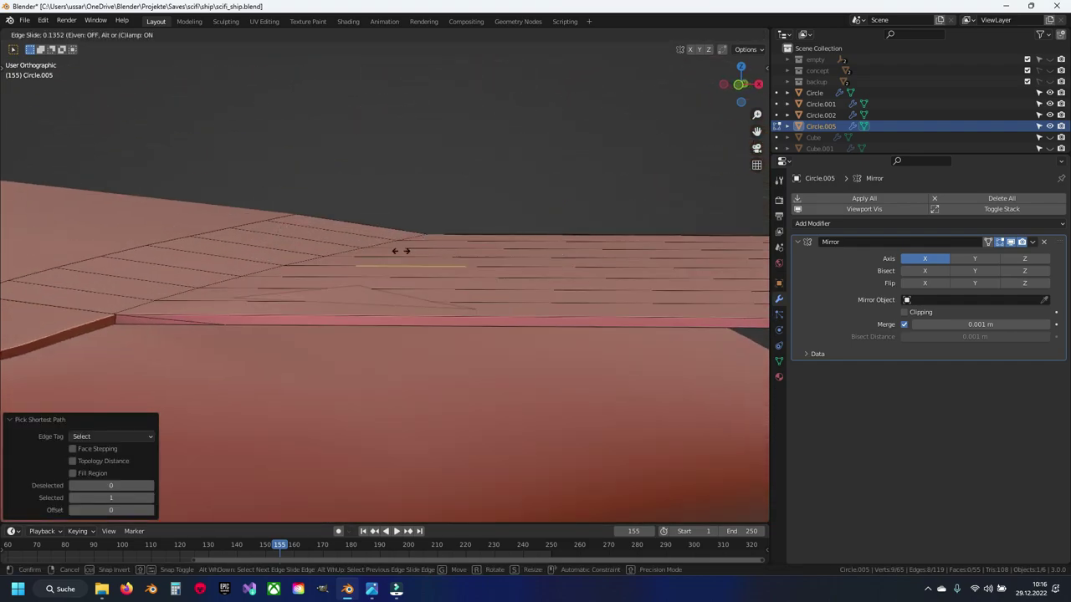
left_click(170, 263)
key("Tab")
mouse_move(167, 275)
middle_mouse_down()
mouse_move(375, 334)
mouse_move(360, 392)
mouse_move(356, 336)
middle_mouse_up()
Step: Mark the panel's seam edge column sharp and save the ship file
key("Tab")
left_click(432, 119, "ctrl")
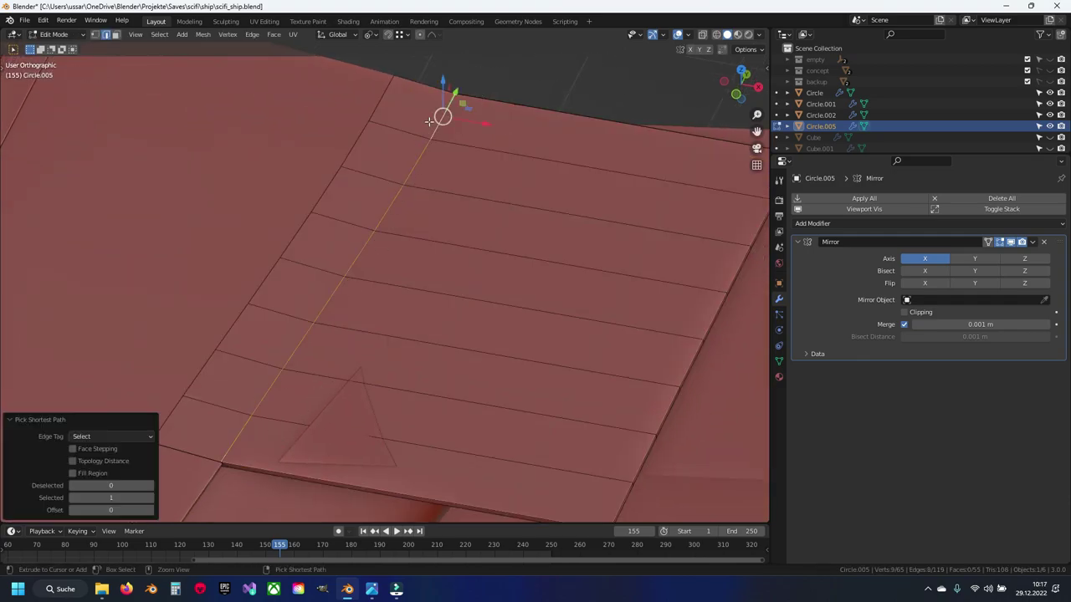
key("ctrl+e")
left_click(404, 263)
middle_click_drag(404, 263, 314, 325)
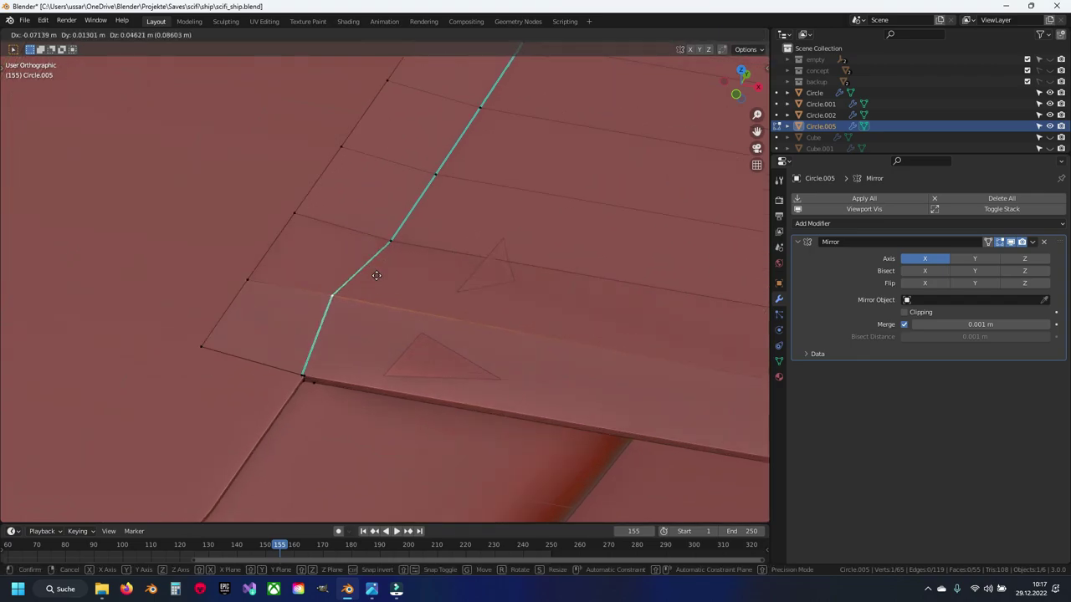
middle_click_drag(390, 290, 524, 298)
scroll(467, 345, "down", 2)
key("ctrl+s")
Step: From top view, box-select the panel's right-edge vertices and extrude them about 8 m outward
key("KP_7")
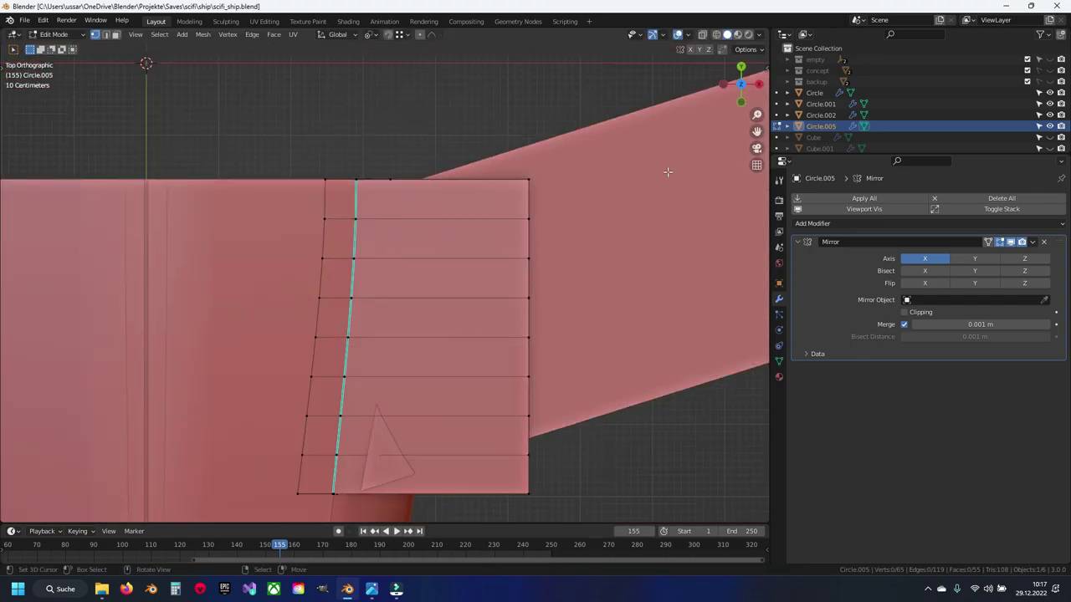
key("shift+z")
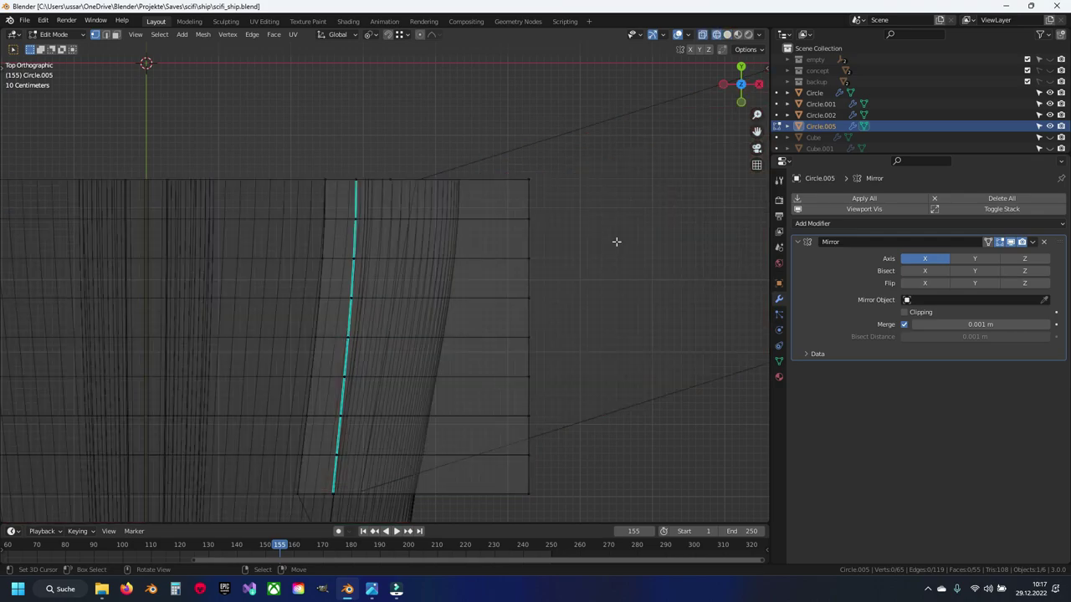
left_click_drag(497, 160, 589, 527)
key("shift+z")
scroll(544, 285, "down", 3)
key("e")
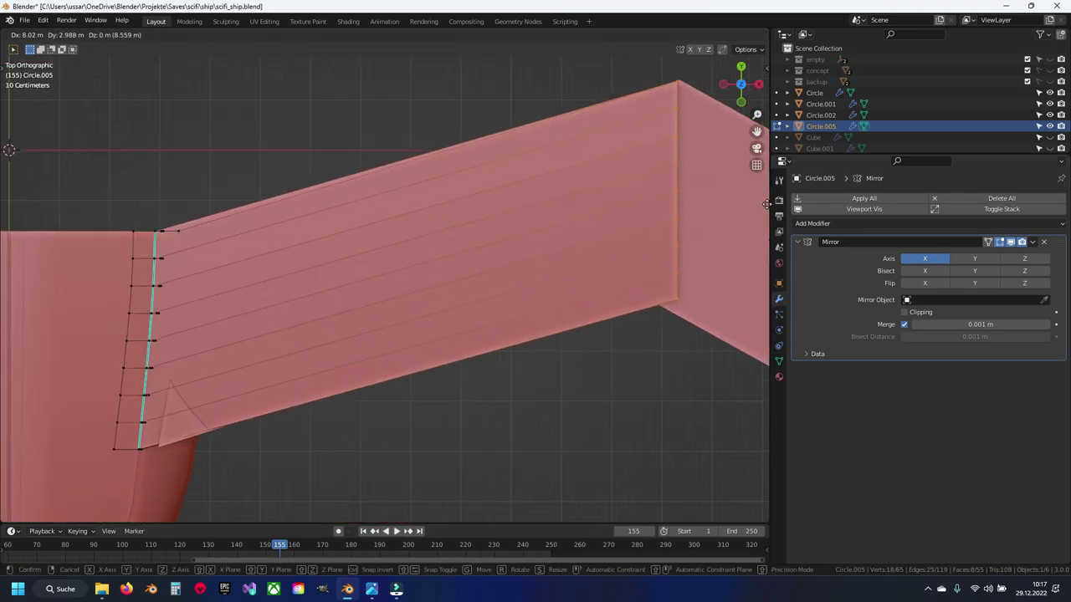
left_click(676, 186)
middle_click_drag(676, 186, 605, 203, "shift")
scroll(468, 218, "up", 2)
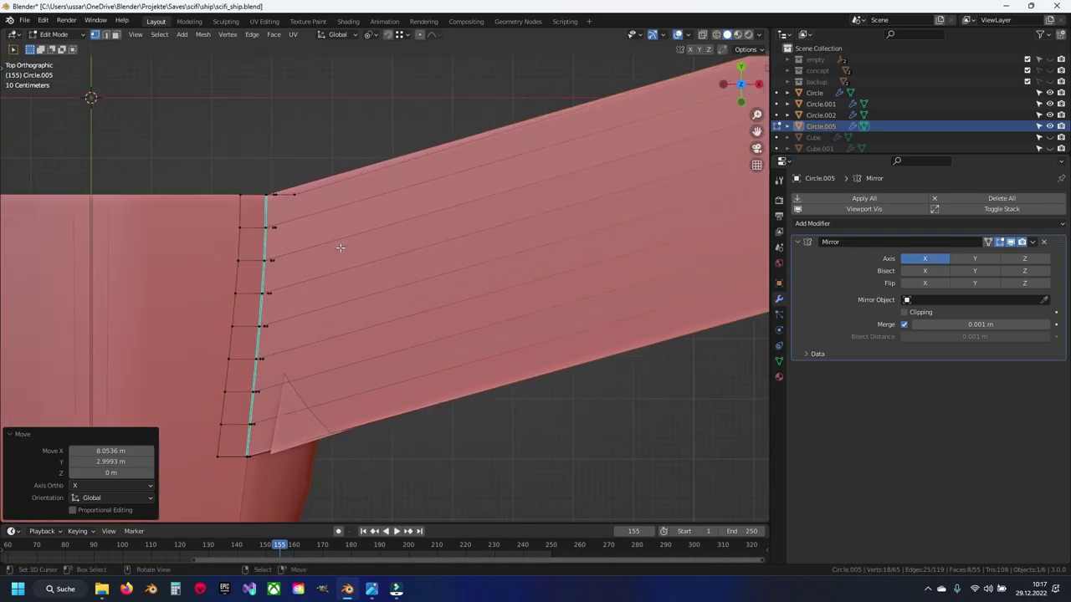
scroll(334, 235, "up", 2)
middle_click_drag(333, 235, 368, 313, "shift")
scroll(354, 296, "up", 3)
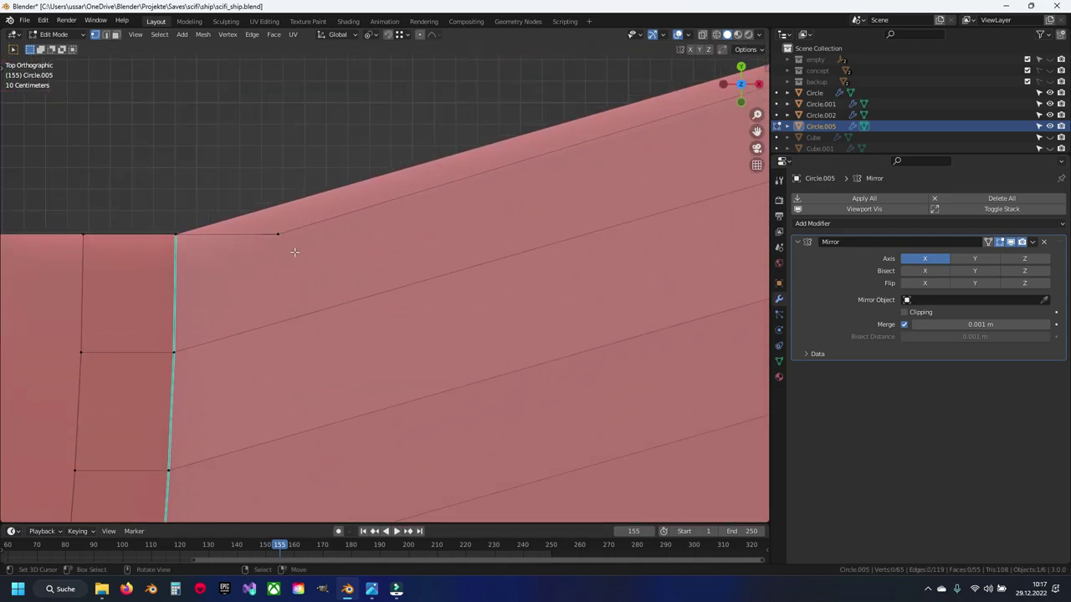
Step: Select the whole mesh and merge by distance, removing one duplicate vertex
key("shift+z")
key("shift+z")
middle_click_drag(304, 260, 381, 266, "shift")
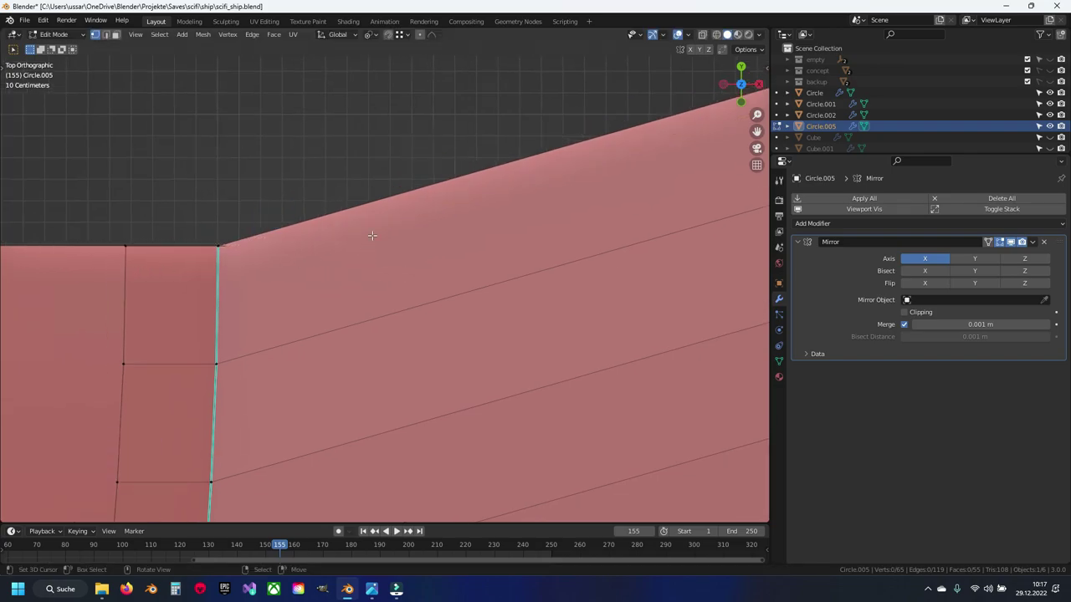
key("a")
key("q")
left_click(373, 235)
scroll(360, 243, "down", 3)
scroll(350, 244, "up", 3)
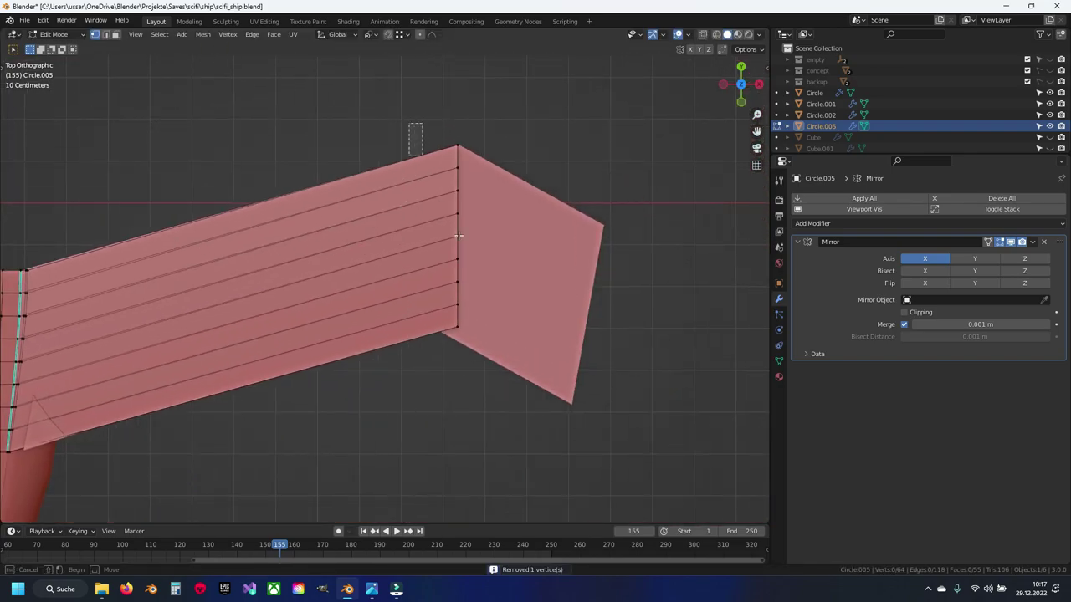
Step: Select the wing's end vertices in see-through view and check transform orientation and pivot options
left_click_drag(444, 134, 473, 343)
scroll(473, 250, "up", 2)
key("t")
key("t")
key("shift+z")
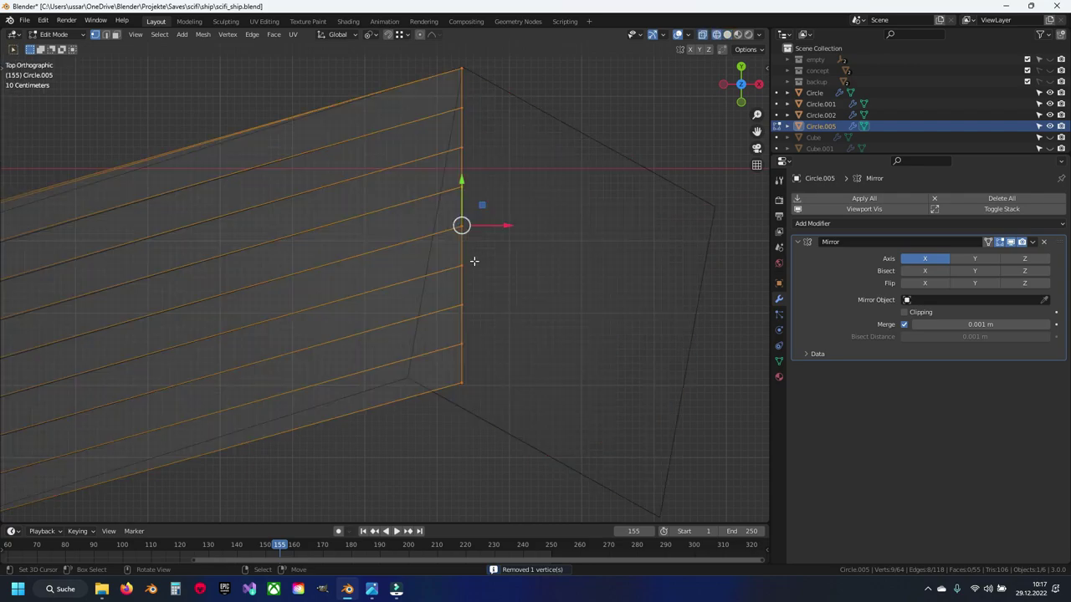
scroll(473, 260, "up", 4, "shift")
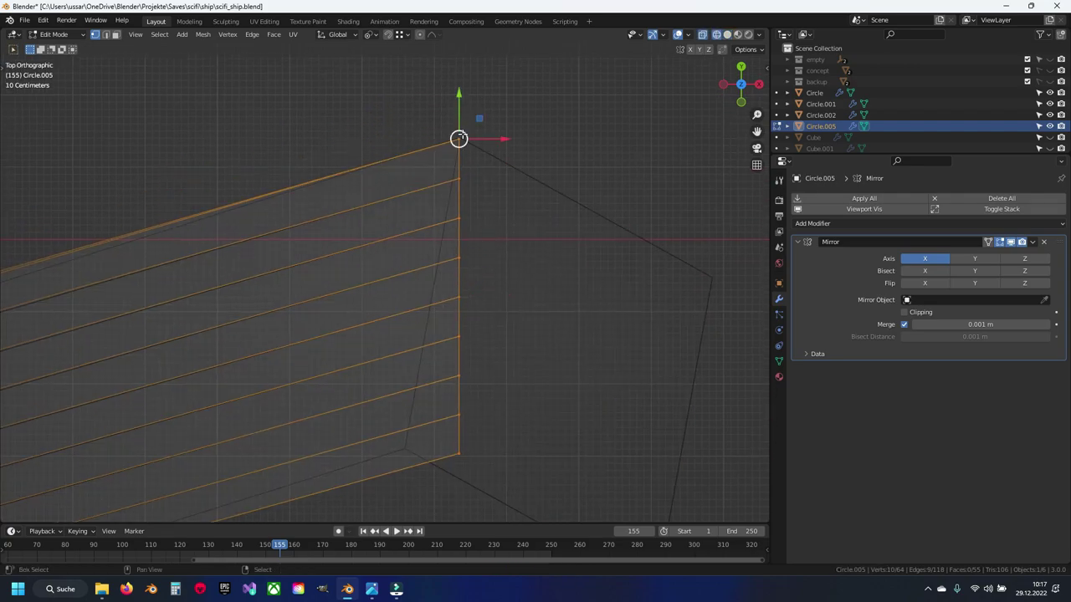
left_click(338, 34)
left_click(369, 35)
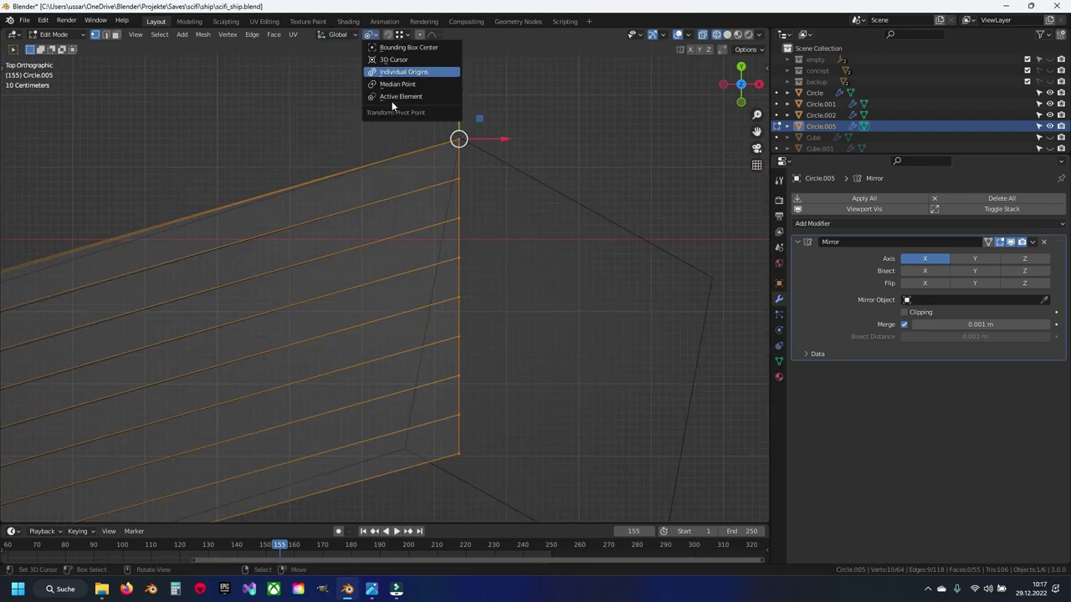
key("shift+z")
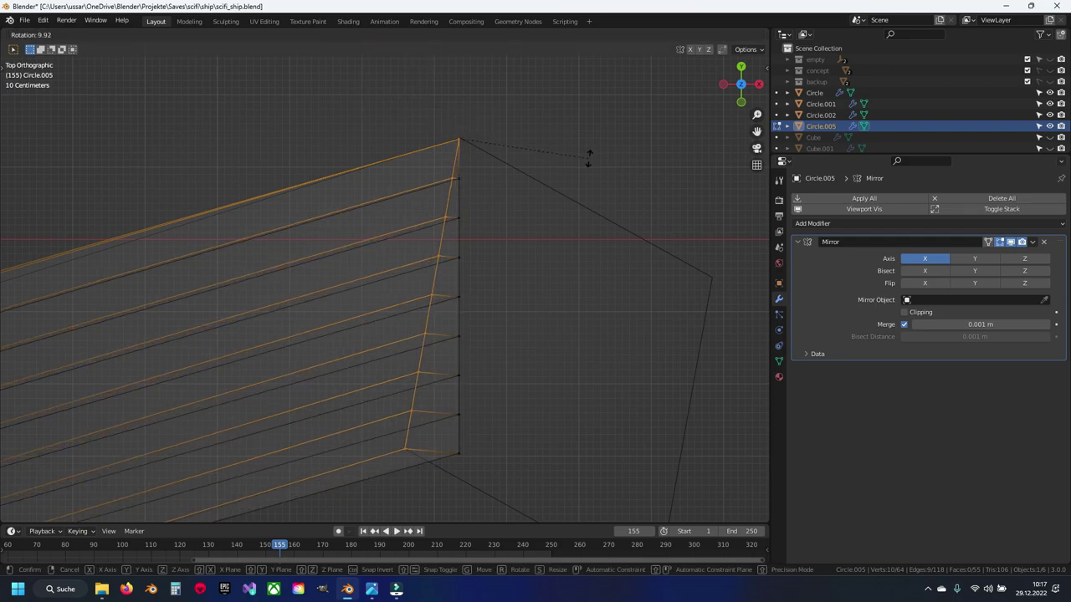
key("shift+z")
Step: Select the wing's vertical end edge and rotate it about 9.74°
left_click_drag(407, 81, 549, 473)
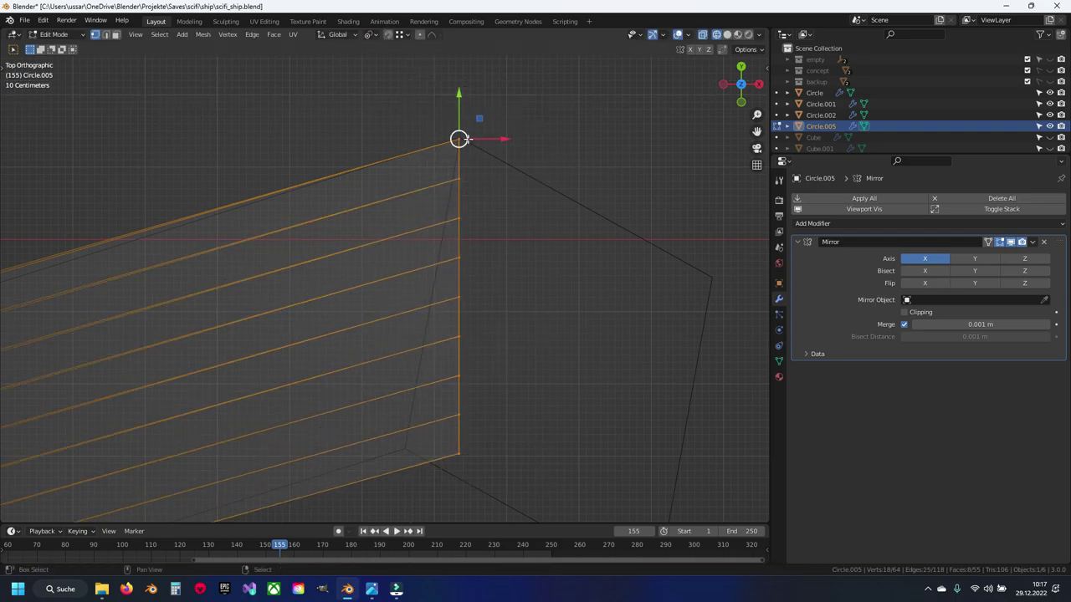
key("r")
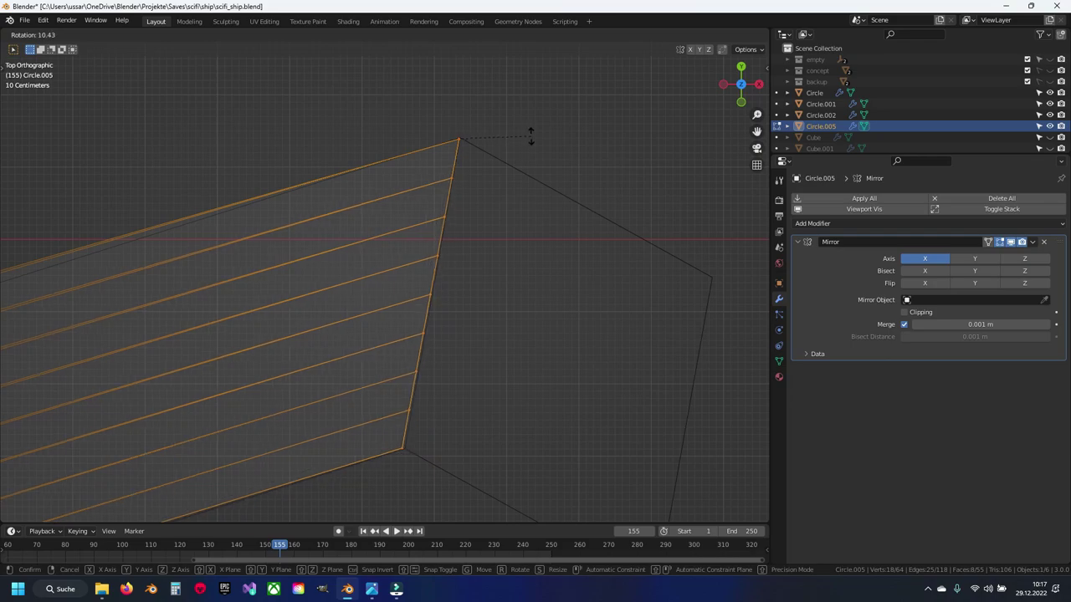
left_click(505, 117)
middle_click_drag(504, 117, 392, 125, "shift")
Step: Extrude the angled edge and move it 0.30 m X, -1.37 m Y into a swept-back tip
key("e")
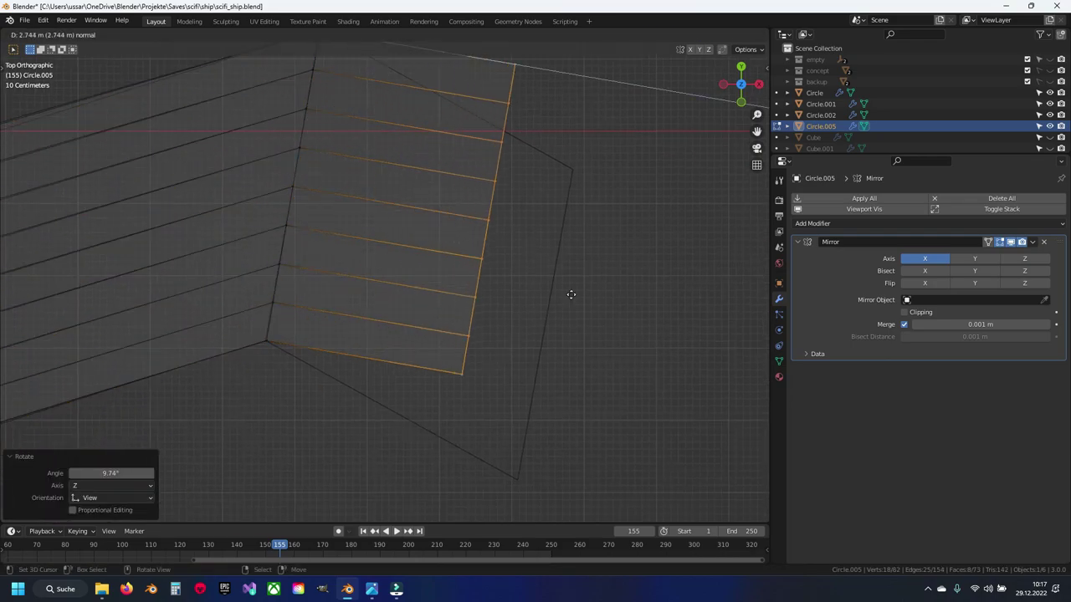
left_click(545, 137)
key("g")
left_click(563, 233)
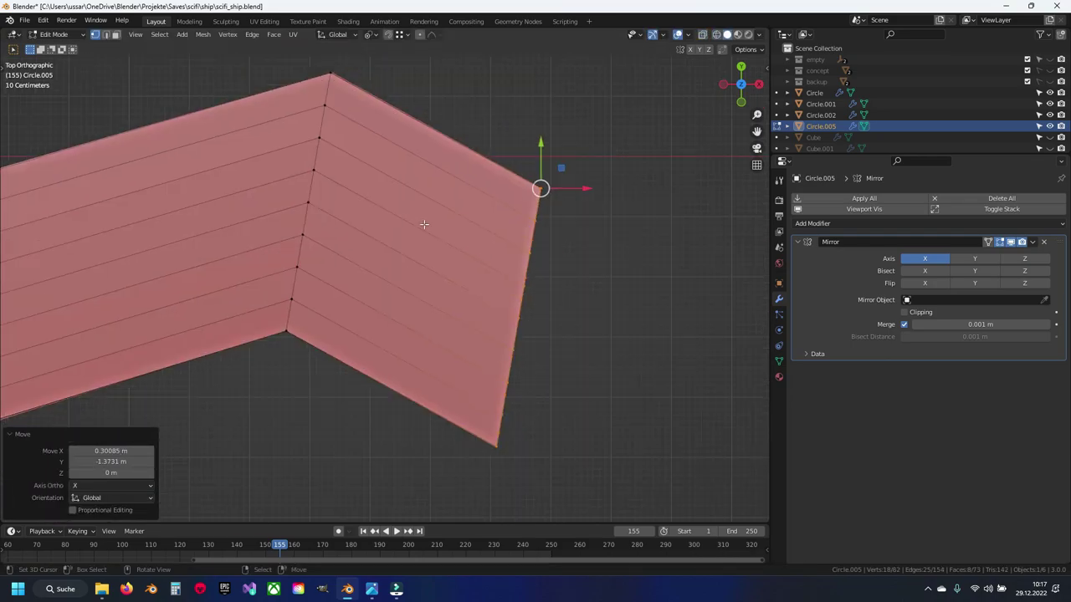
mouse_move(562, 232)
middle_mouse_down()
mouse_move(347, 160)
mouse_move(325, 124)
mouse_move(355, 167)
middle_mouse_up()
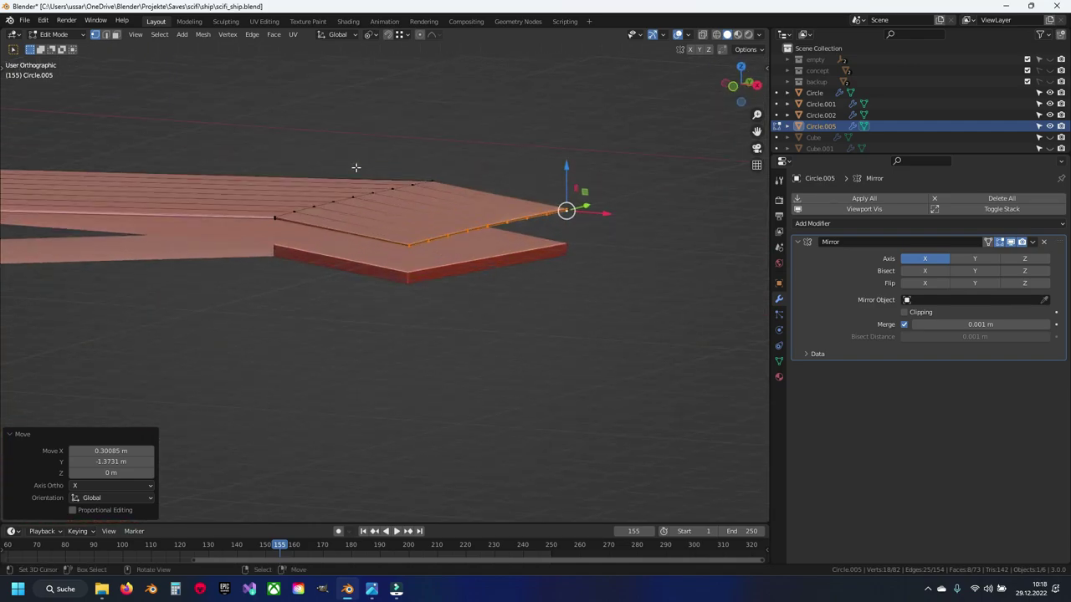
Step: Check the tip vertices in front view, deselect all, and save scifi_ship.blend
left_click_drag(261, 147, 597, 251)
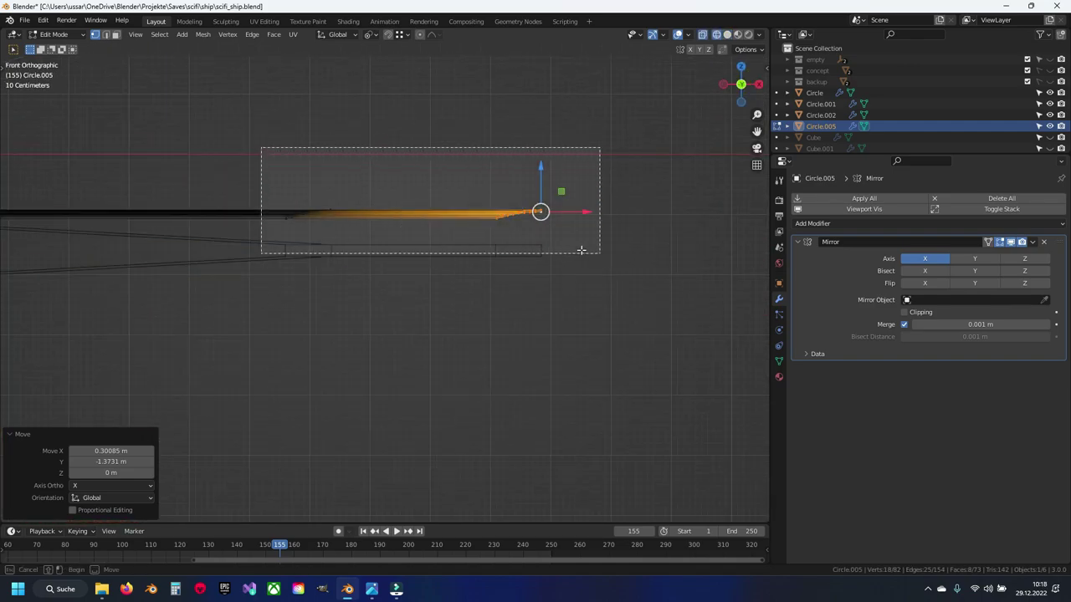
scroll(282, 169, "up", 2)
key("alt+a")
mouse_move(283, 169)
middle_mouse_down()
mouse_move(388, 231)
mouse_move(273, 176)
mouse_move(524, 265)
middle_mouse_up()
key("ctrl+s")
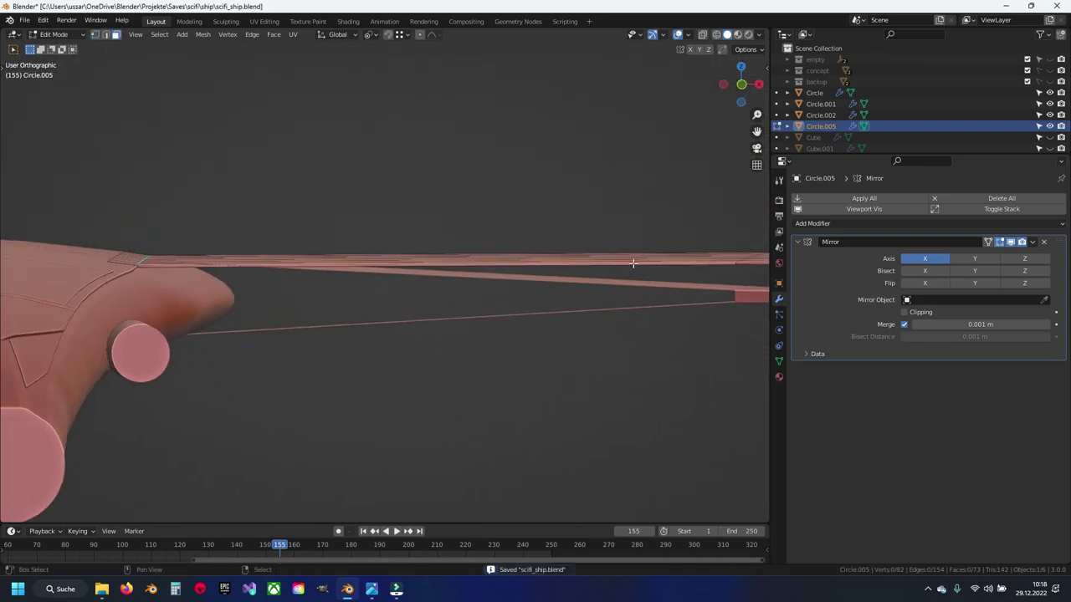
Step: Select a strip of the wing's top faces and scale them to 0 along Z
mouse_move(633, 264)
middle_mouse_down()
mouse_move(452, 262)
mouse_move(499, 210)
mouse_move(447, 236)
mouse_move(275, 232)
mouse_move(260, 268)
mouse_move(270, 351)
middle_mouse_up()
scroll(263, 229, "up", 4)
left_click(270, 351, "ctrl")
left_click(418, 258, "ctrl")
key("F3")
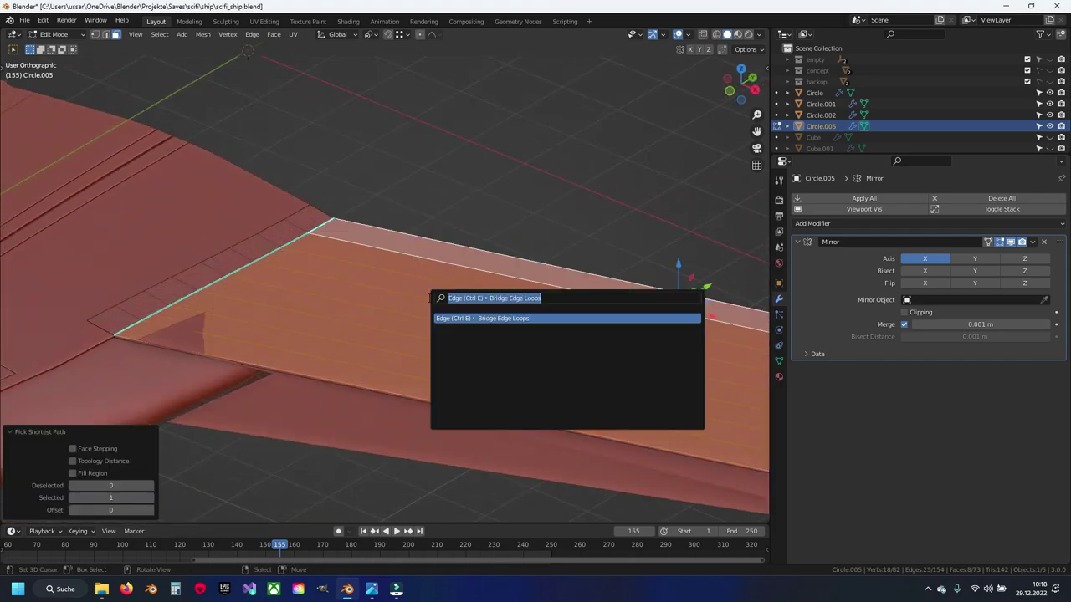
key("Escape")
key("s")
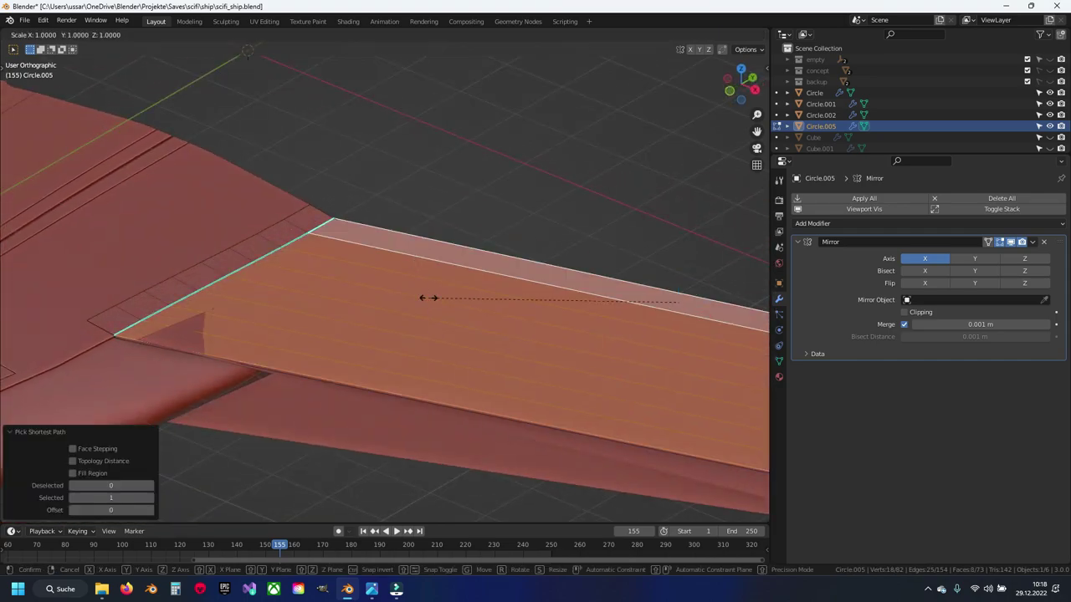
key("z")
key("0")
key("Return")
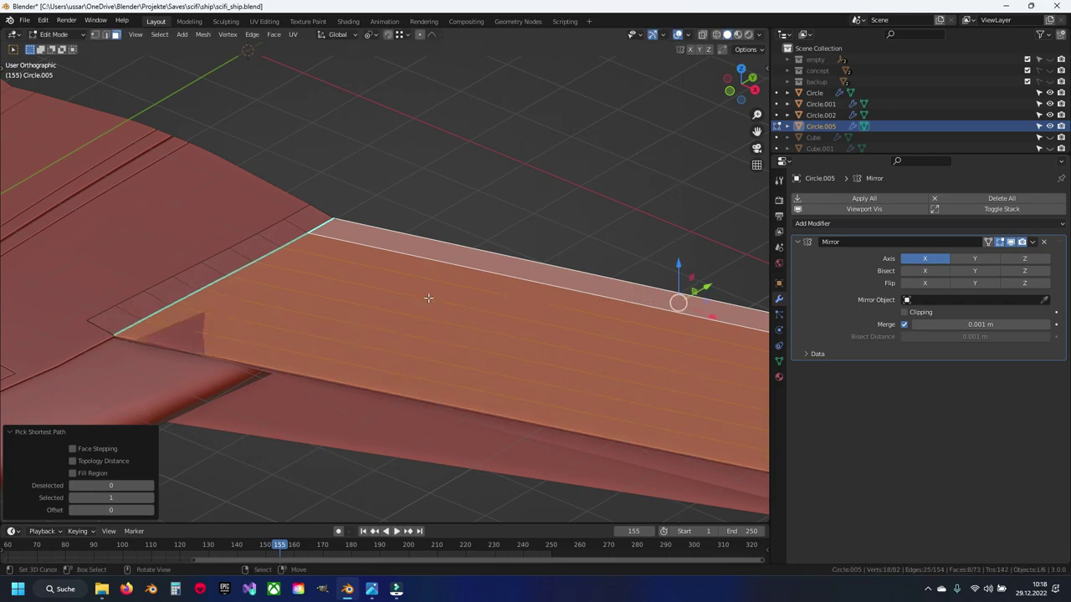
Step: Select the row of faces across the swept-back tip and scale them flat along Z
middle_click_drag(428, 297, 306, 184)
key("alt+a")
middle_click_drag(552, 289, 439, 319)
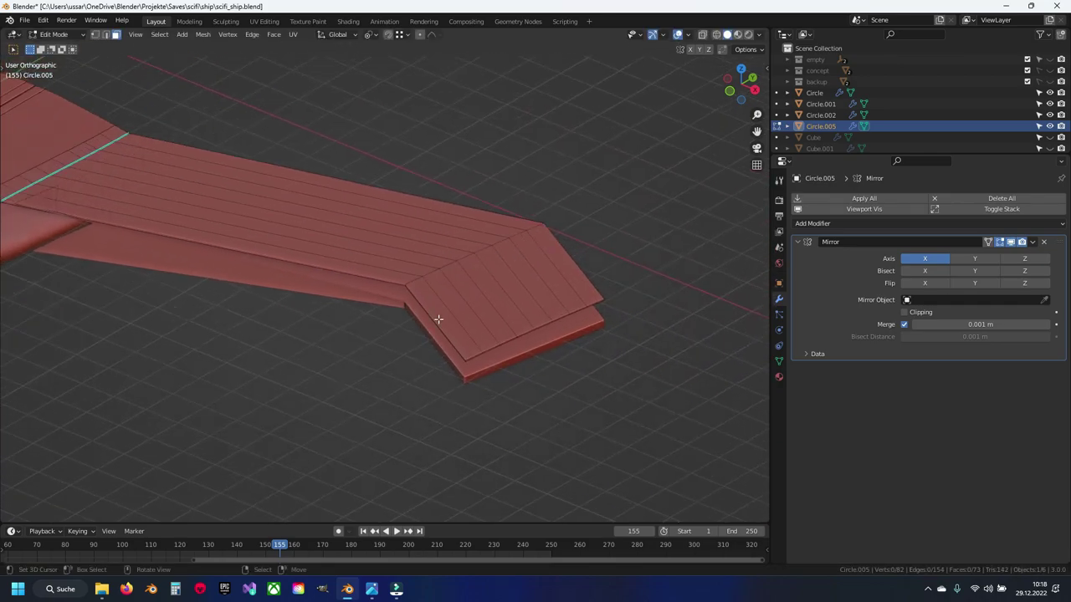
left_click(555, 262, "ctrl")
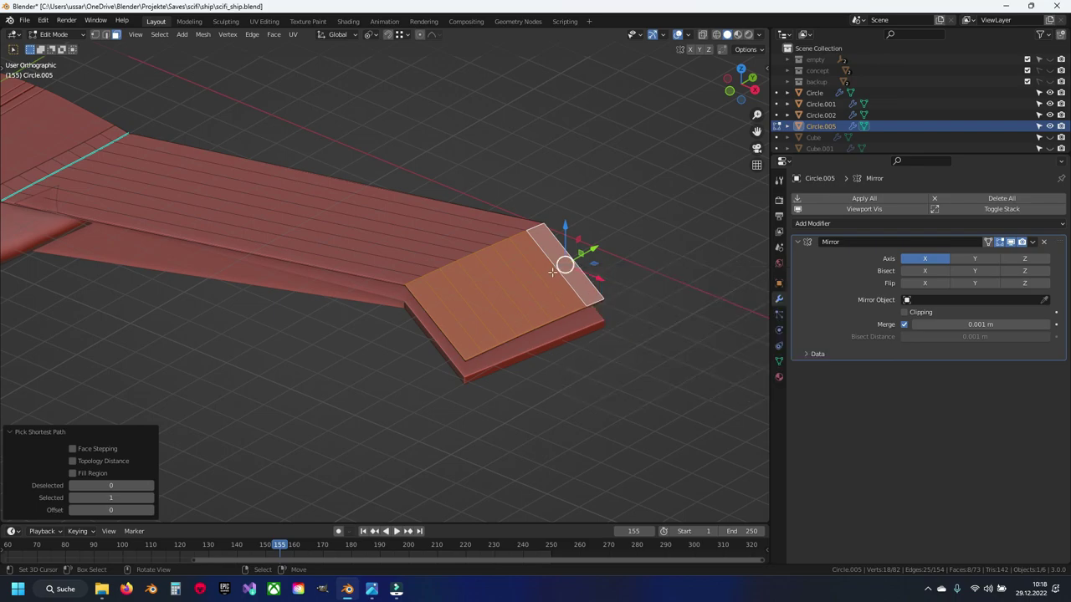
key("s")
key("z")
type("0")
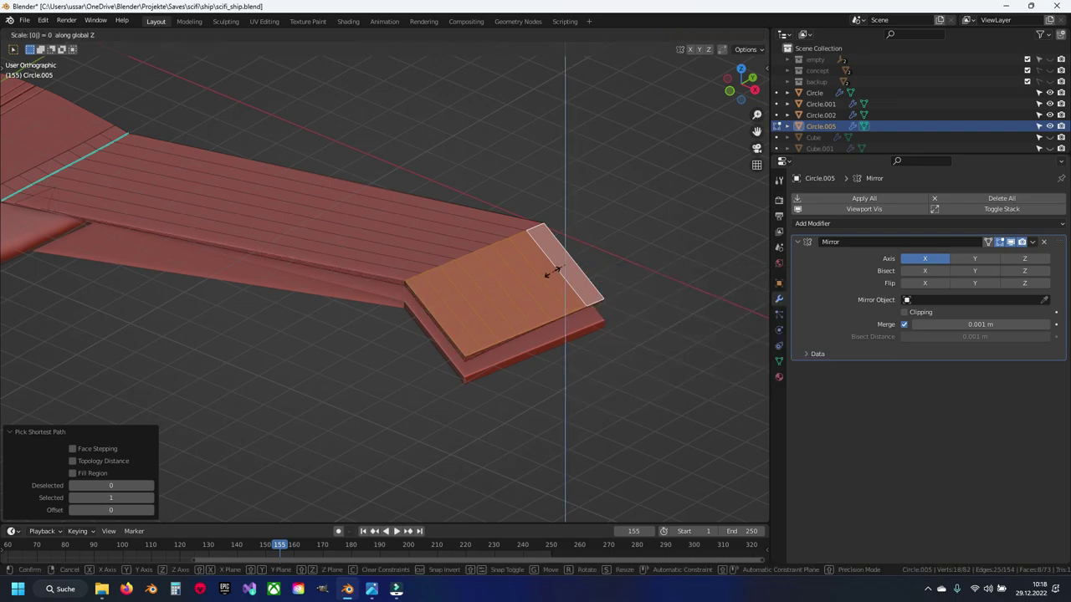
key("Return")
Step: Return to Object Mode and view the tip from the front
key("Tab")
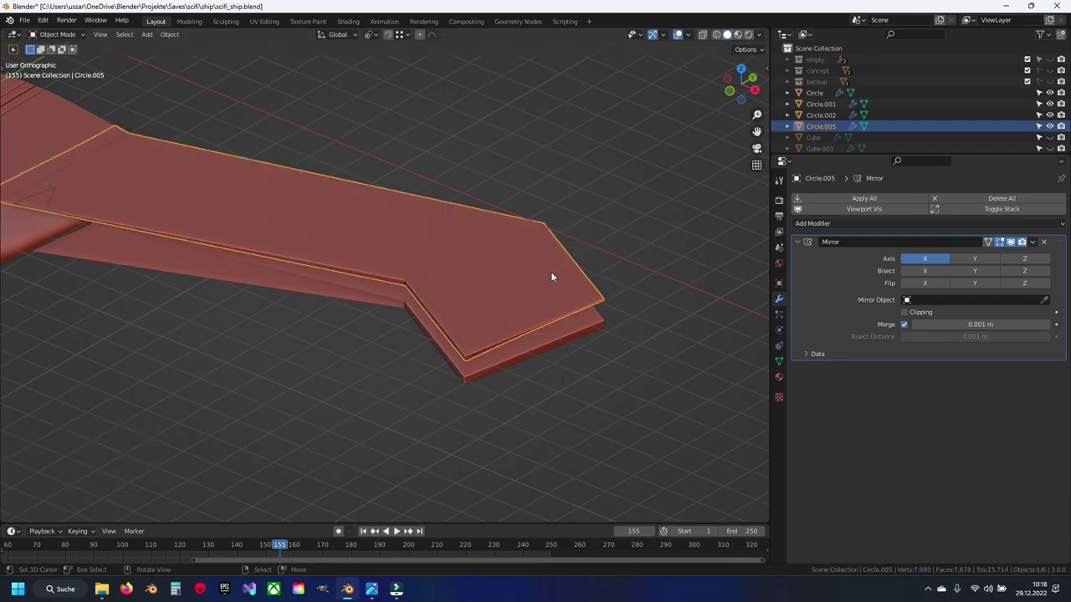
mouse_move(552, 277)
middle_mouse_down()
mouse_move(290, 257)
mouse_move(430, 174)
mouse_move(414, 269)
middle_mouse_up()
key("KP_1")
Step: Back in Edit Mode, select the tip's top strip faces and scale them to 0 on Z
key("Tab")
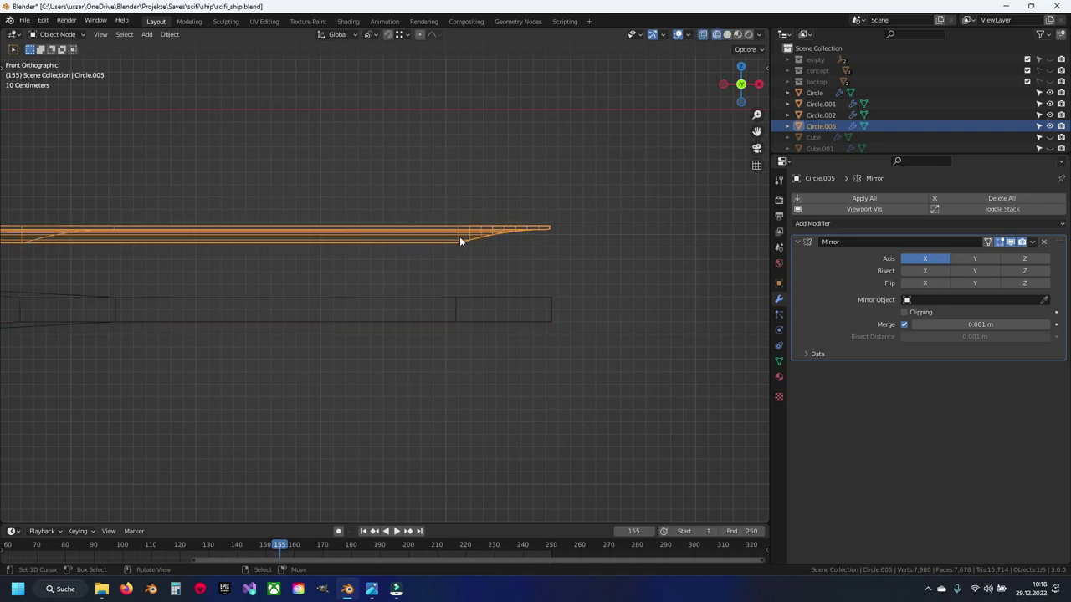
left_click(457, 241)
mouse_move(456, 240)
middle_mouse_down()
mouse_move(292, 207)
mouse_move(427, 210)
middle_mouse_up()
left_click(432, 210)
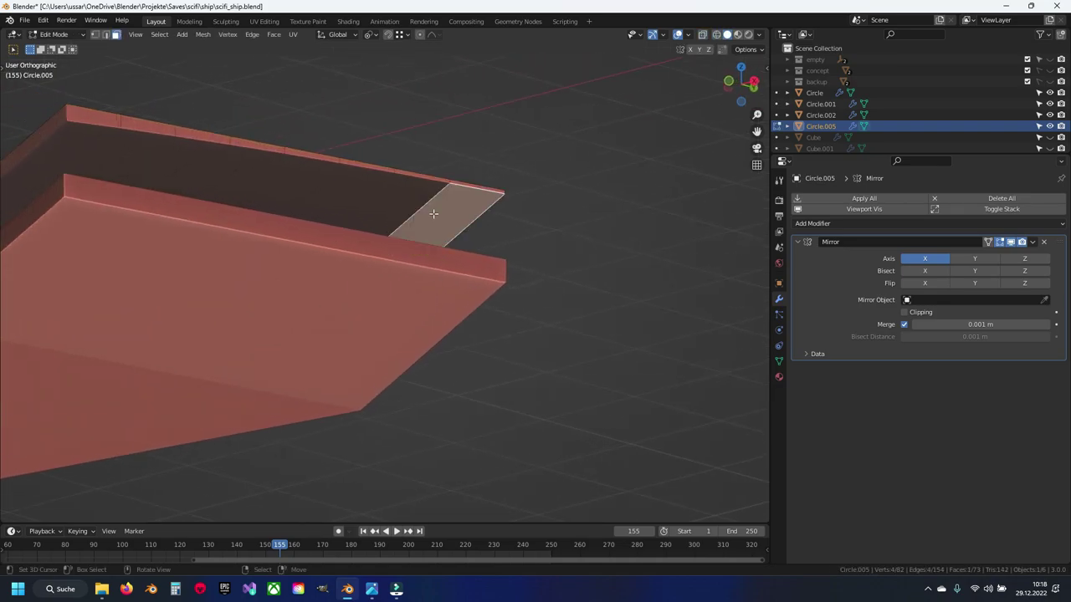
left_click(73, 152, "ctrl")
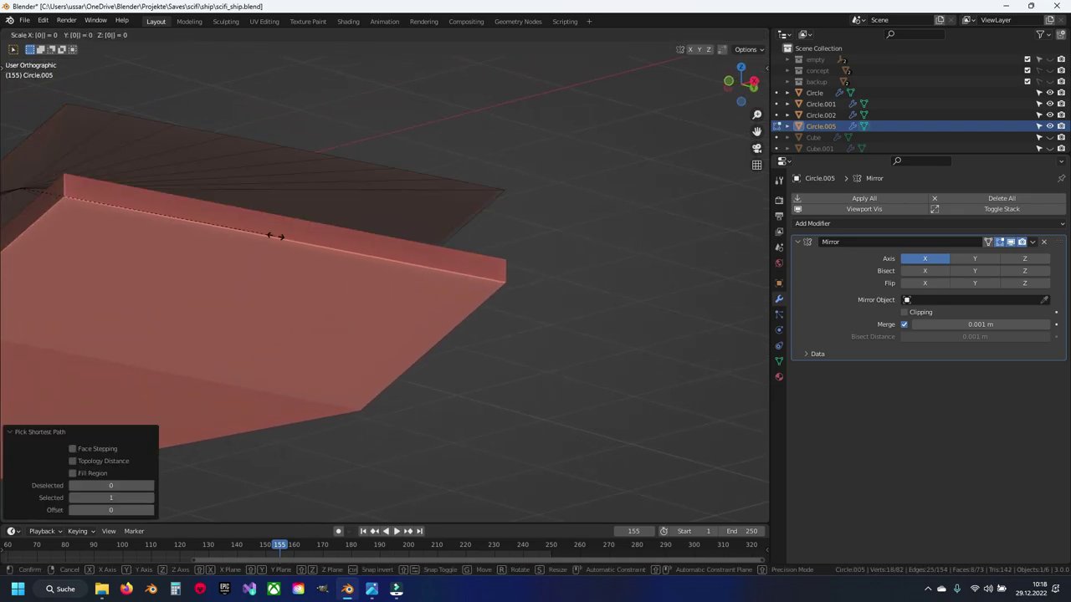
key("z")
key("0")
key("Return")
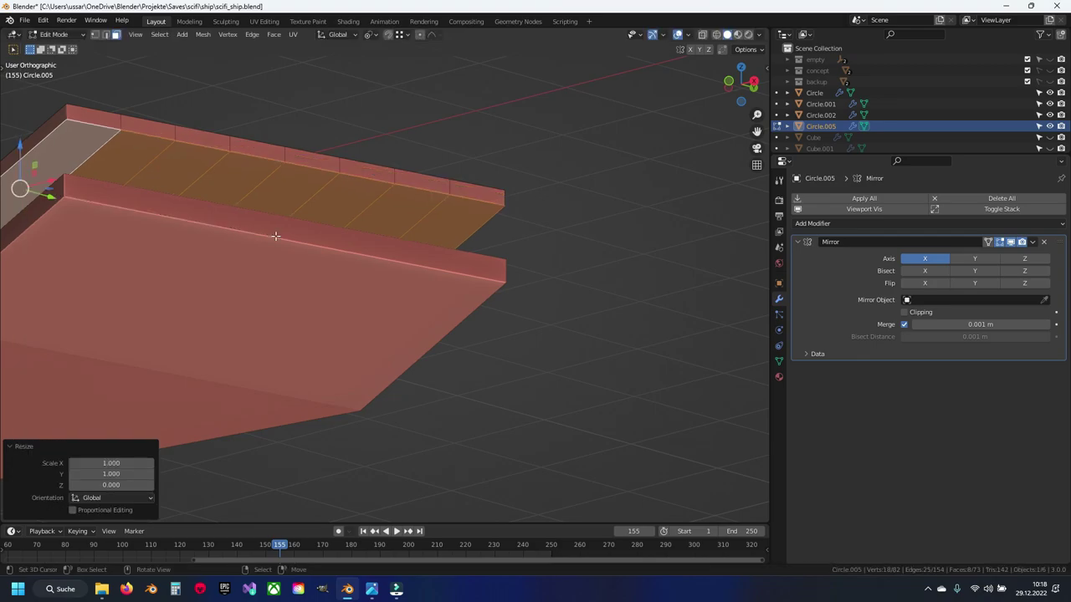
Step: In front see-through view, select the linked tip geometry and lower it 0.0595 m along Z
key("KP_1")
scroll(322, 276, "down", 3)
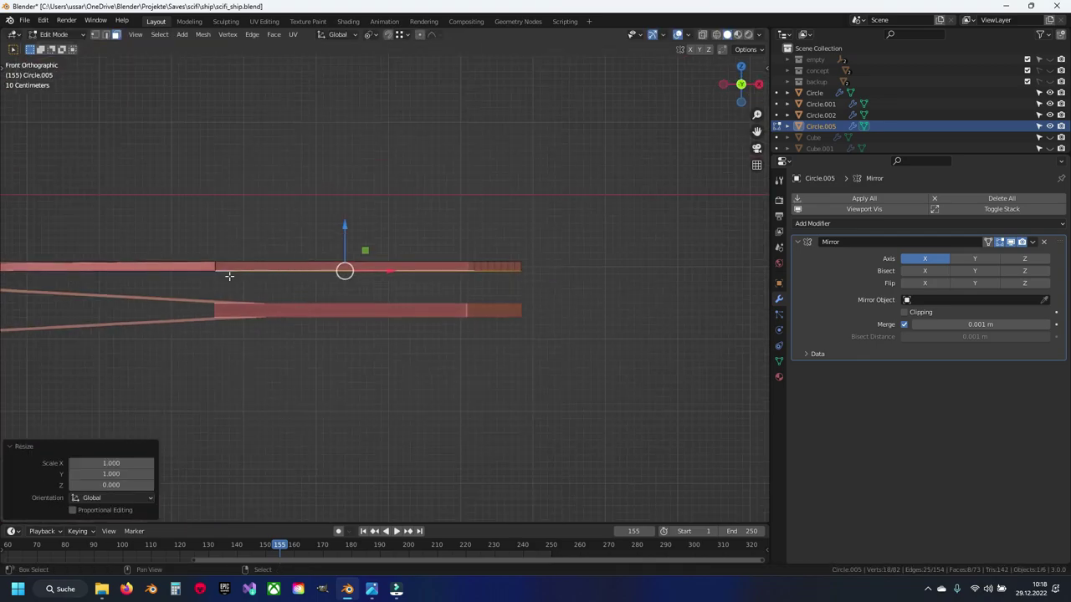
middle_click_drag(322, 276, 447, 269, "shift")
scroll(447, 269, "up", 1)
key("alt+z")
key("1")
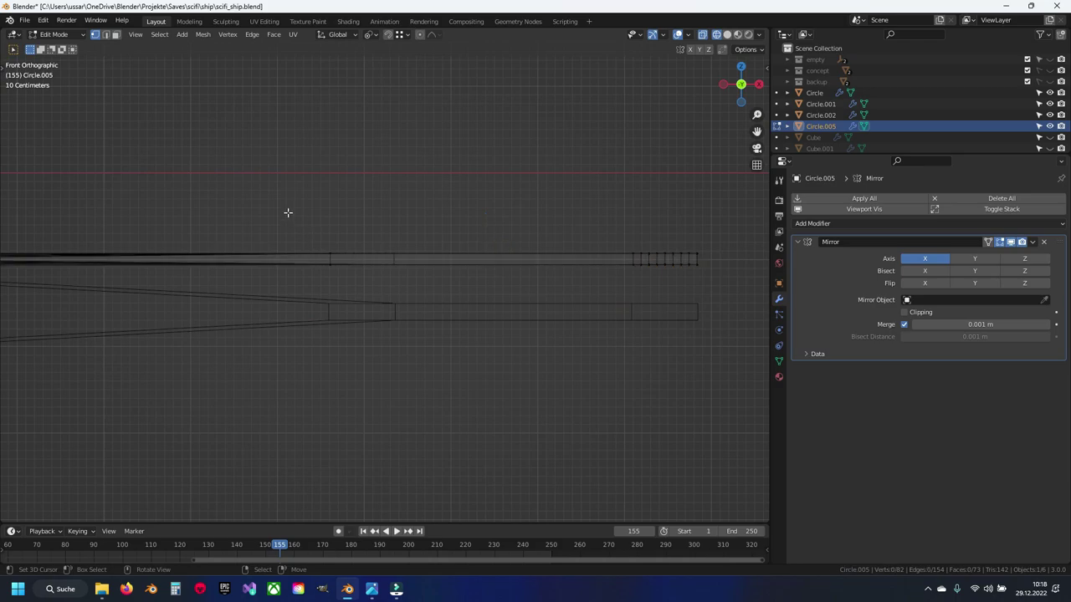
left_click_drag(288, 213, 687, 281)
key("ctrl+l")
key("g")
key("z")
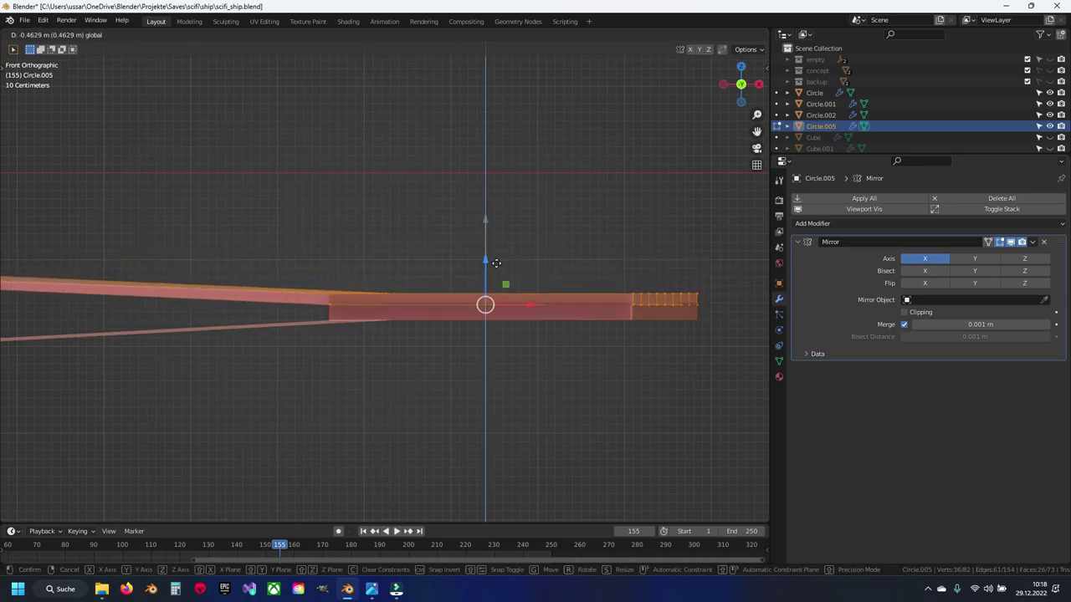
left_click(496, 266)
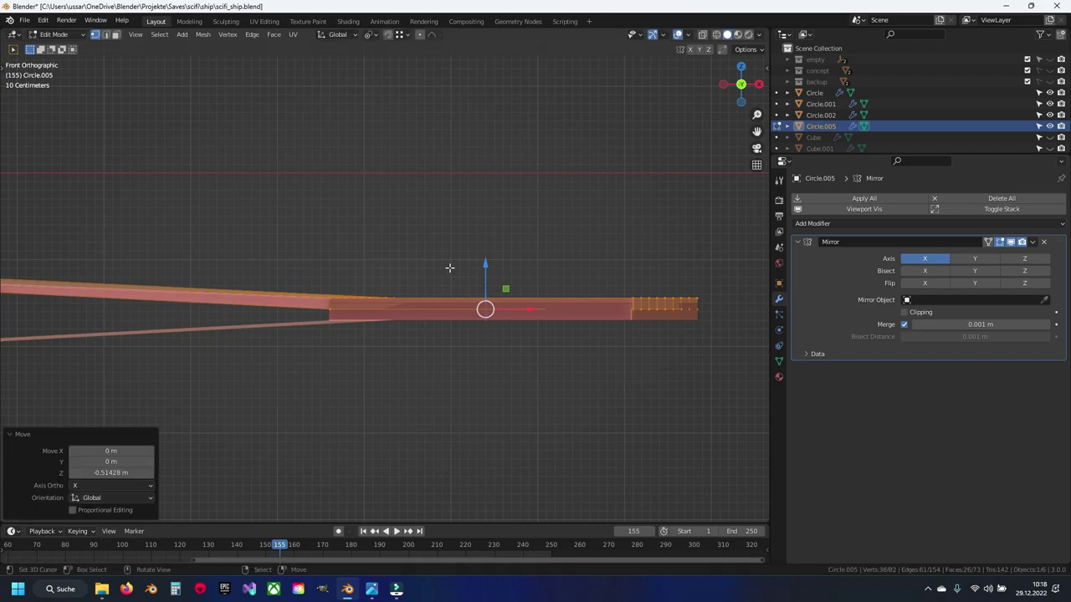
Step: Zoom in from the front, nudge the tip level with the wing, and orbit to view the ship
mouse_move(447, 268)
middle_mouse_down("shift")
mouse_move(480, 281)
mouse_move(293, 295)
mouse_move(390, 313)
mouse_move(363, 289)
mouse_move(368, 344)
mouse_move(339, 299)
middle_mouse_up("shift")
scroll(292, 295, "up", 1)
scroll(298, 288, "up", 1)
key("KP_1")
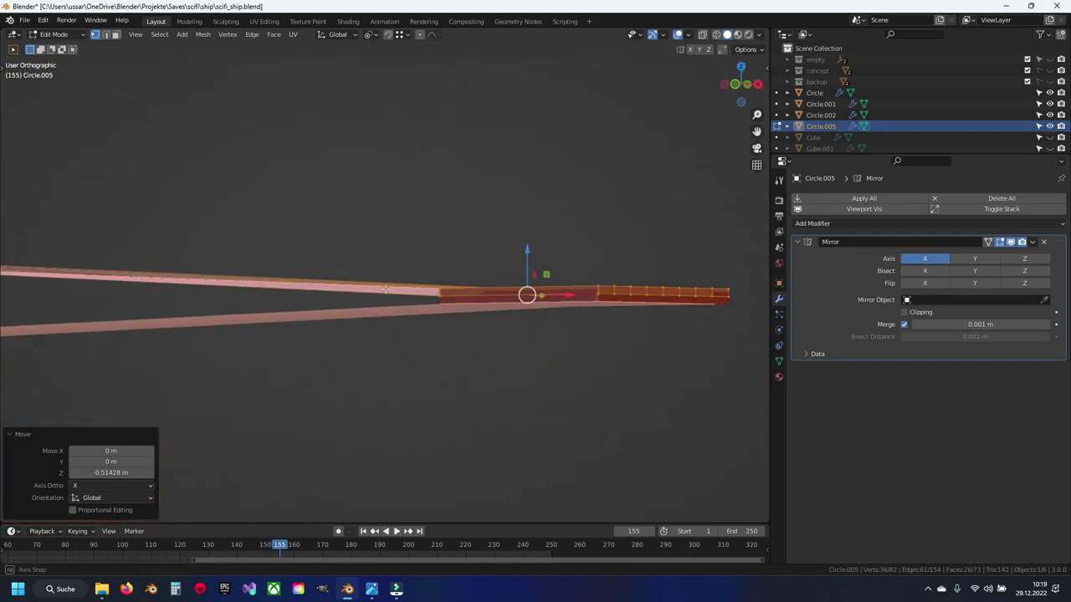
scroll(398, 291, "up", 2)
scroll(399, 291, "up", 2)
scroll(449, 292, "up", 2)
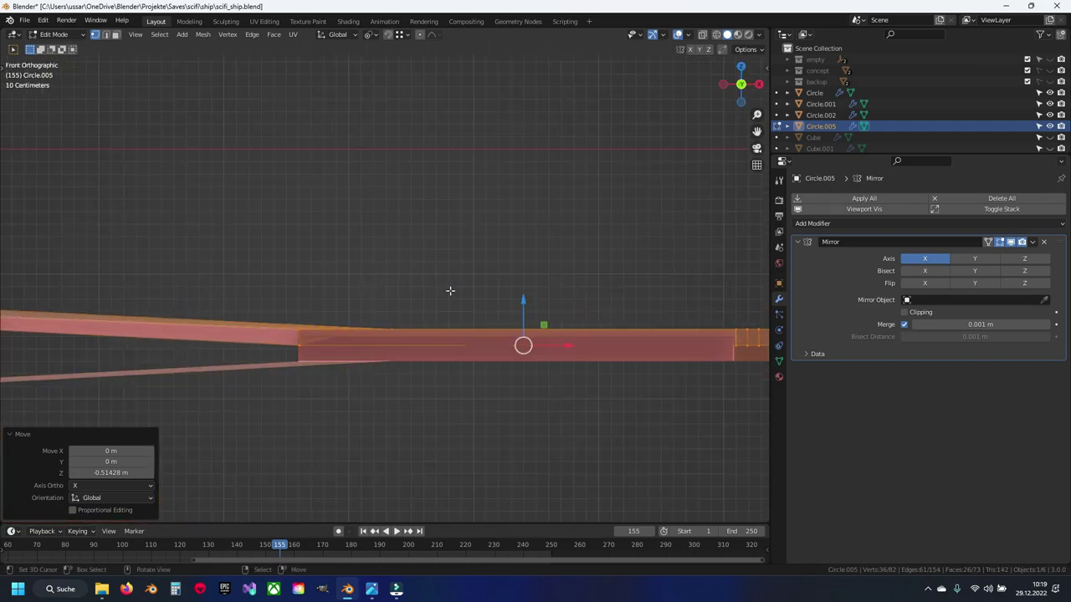
scroll(502, 301, "up", 1)
left_click_drag(550, 316, 552, 327)
mouse_move(552, 327)
middle_mouse_down()
mouse_move(394, 296)
mouse_move(282, 334)
mouse_move(454, 315)
mouse_move(529, 265)
mouse_move(472, 313)
mouse_move(592, 290)
middle_mouse_up()
scroll(394, 297, "down", 3)
scroll(423, 313, "up", 4)
Step: Return to Object Mode, save scifi_ship.blend, and select the wing Plane.005
key("Tab")
key("ctrl+s")
left_click(476, 311)
Step: Orbit, pan and zoom around the wing to inspect the flat swept-back tip
scroll(480, 294, "down", 3)
scroll(592, 290, "up", 4)
mouse_move(395, 302)
middle_mouse_down()
mouse_move(392, 256)
mouse_move(437, 274)
middle_mouse_up()
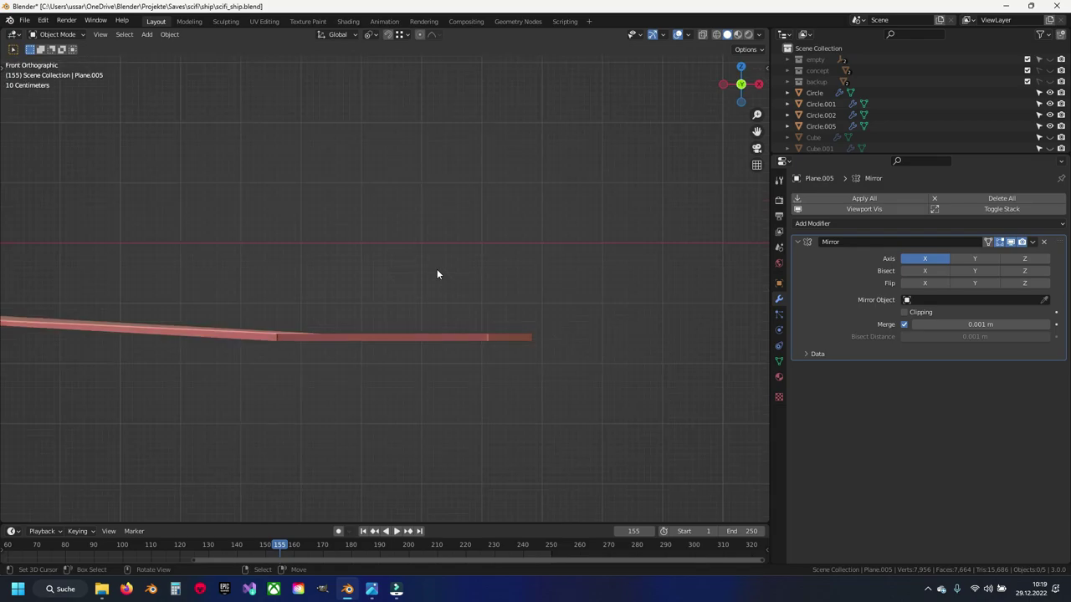
scroll(437, 274, "down", 2)
mouse_move(254, 323)
middle_mouse_down("shift")
mouse_move(432, 313)
mouse_move(363, 287)
mouse_move(240, 347)
mouse_move(190, 387)
mouse_move(206, 374)
middle_mouse_up("shift")
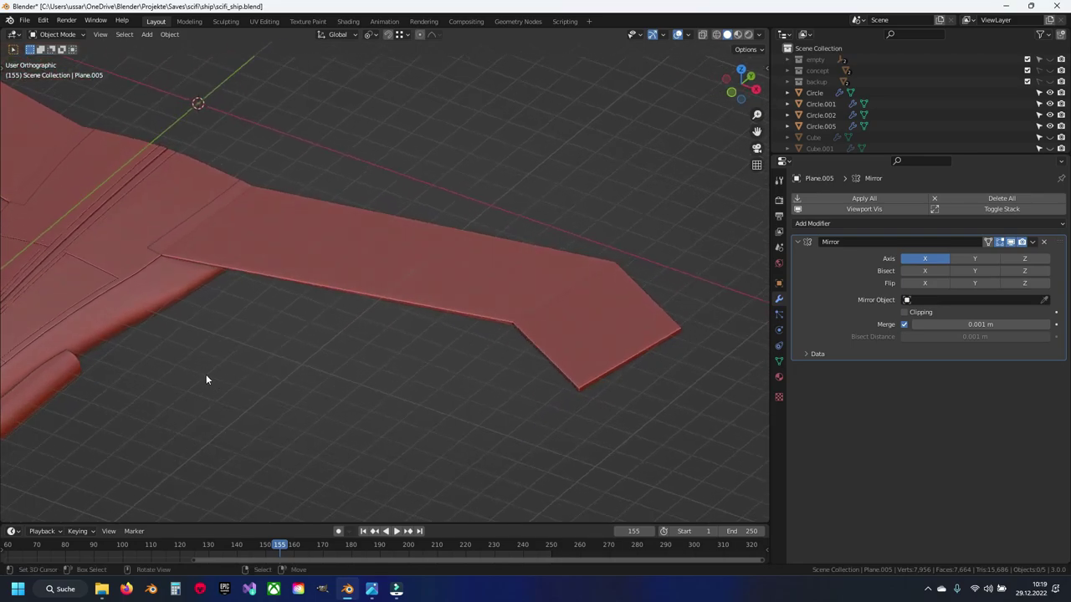
scroll(210, 363, "up", 2)
scroll(209, 363, "up", 2)
mouse_move(209, 363)
middle_mouse_down()
mouse_move(126, 312)
mouse_move(385, 273)
middle_mouse_up()
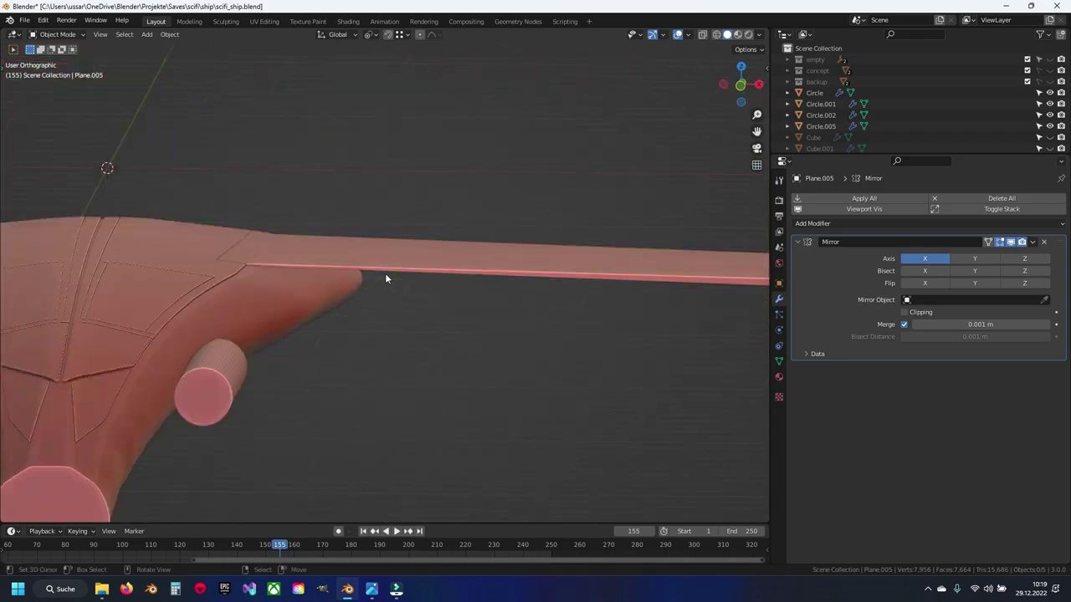
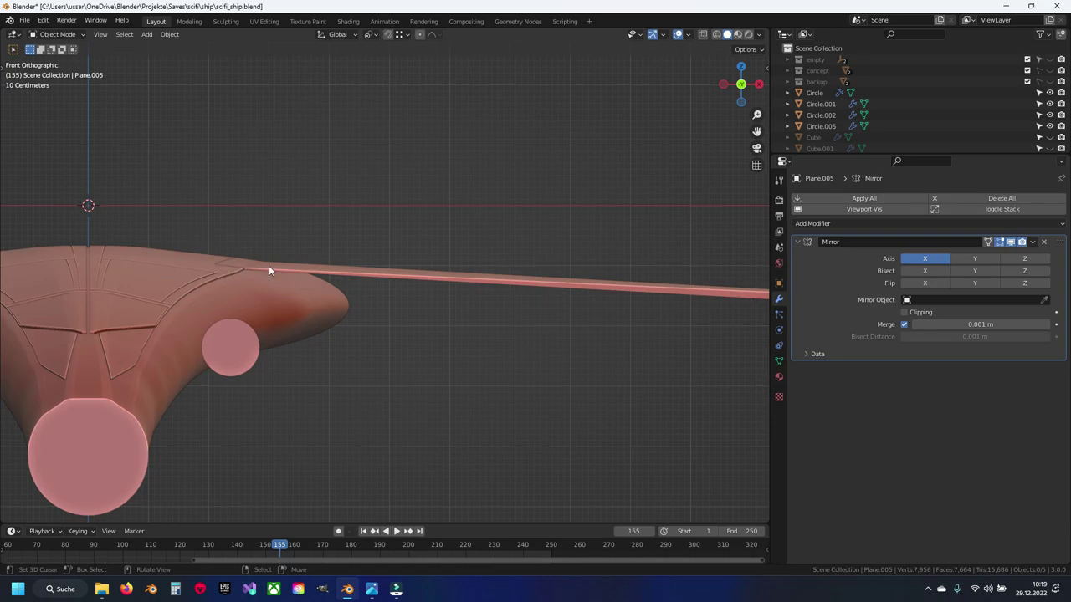
Step: Enter Edit Mode on the wing rod Circle.005 and move its edge loops vertically
scroll(559, 304, "up", 3)
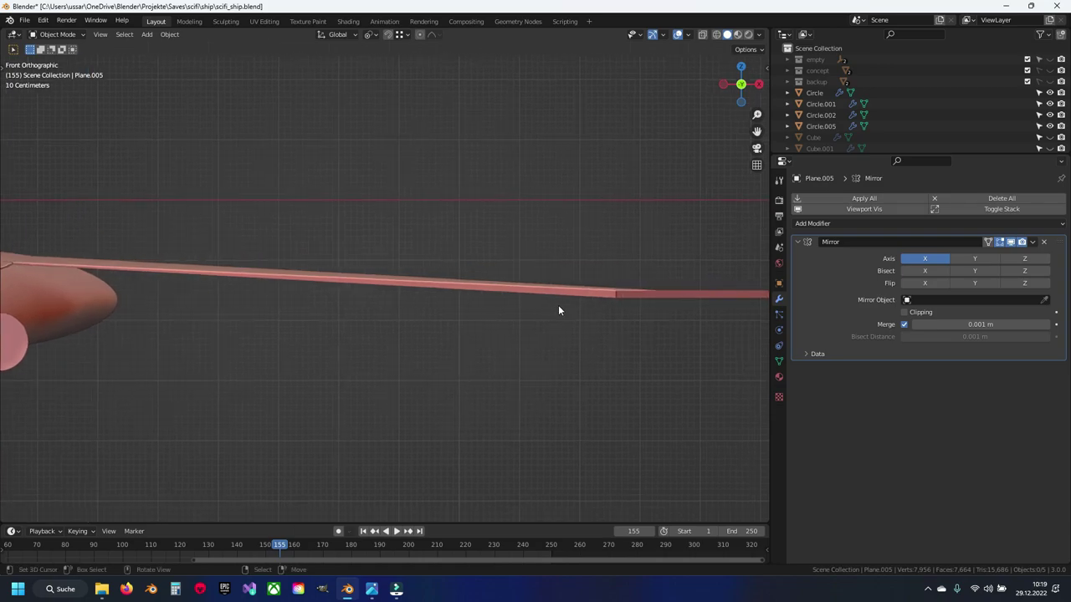
left_click(575, 299)
key("Tab")
left_click_drag(728, 265, 728, 230)
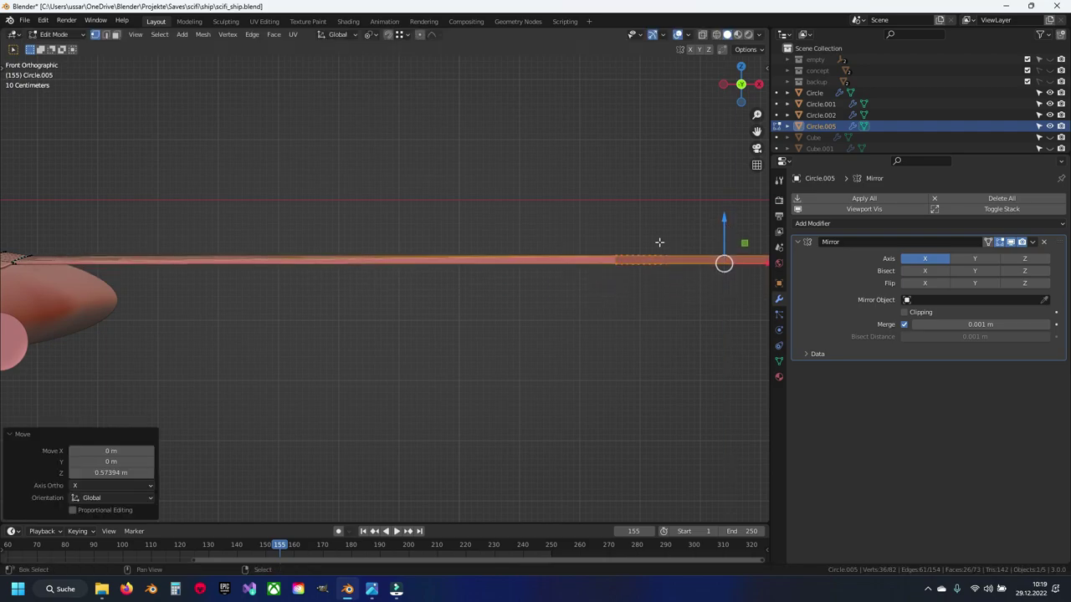
scroll(585, 276, "down", 4)
scroll(511, 312, "up", 4)
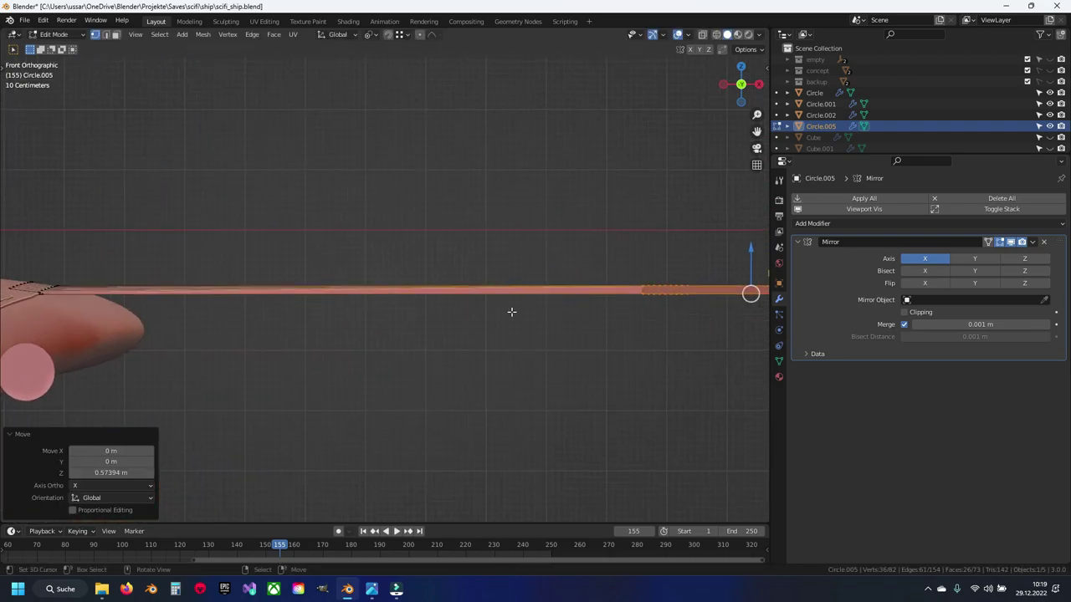
left_click(629, 288)
scroll(182, 232, "down", 4)
scroll(209, 276, "up", 5)
key("g")
key("z")
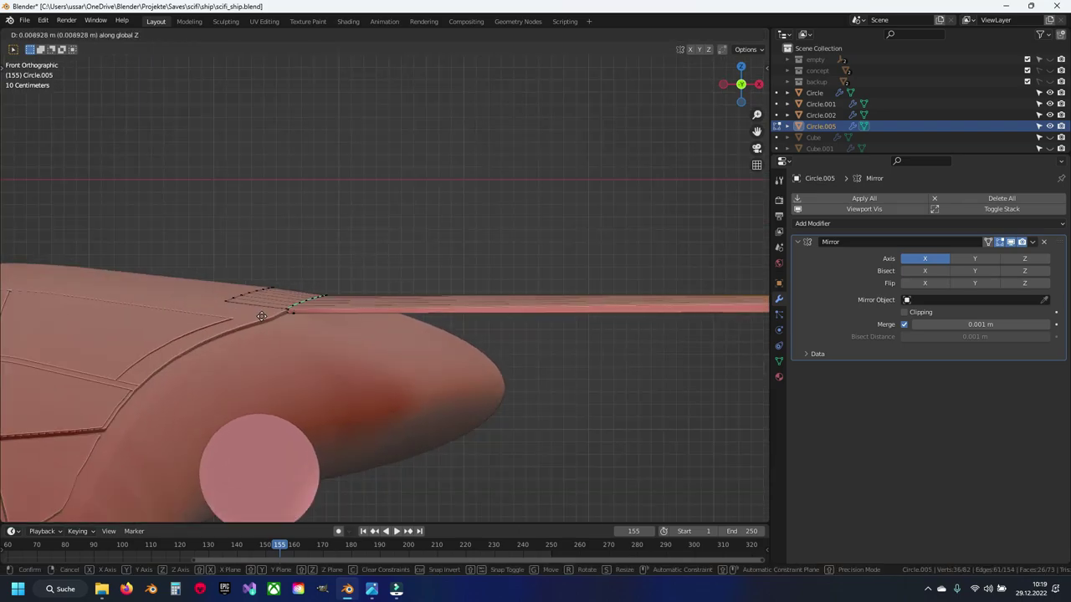
left_click(286, 301)
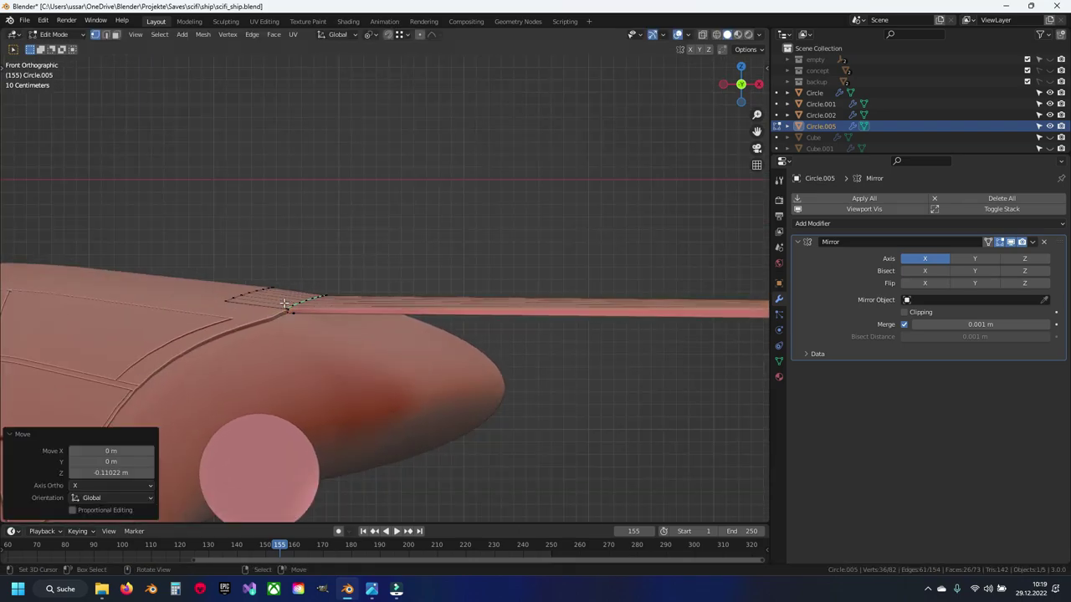
Step: In front view, box-select the outer wing tip and lower it along Z
scroll(377, 308, "down", 4)
scroll(402, 280, "up", 5)
mouse_move(401, 279)
middle_mouse_down()
mouse_move(330, 211)
mouse_move(390, 325)
middle_mouse_up()
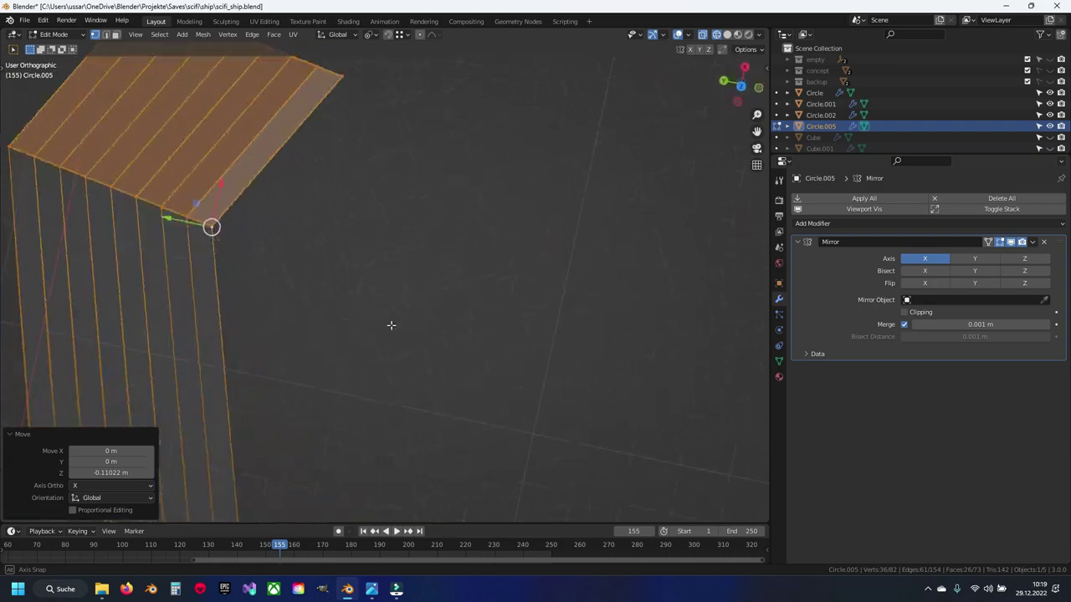
key("KP_1")
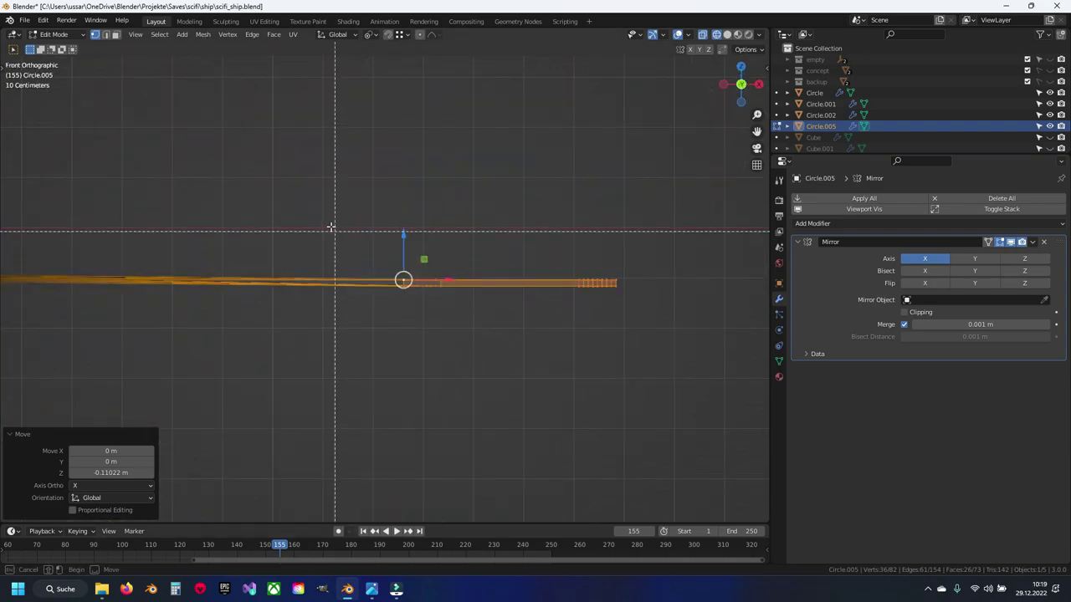
middle_click_drag(331, 226, 464, 327)
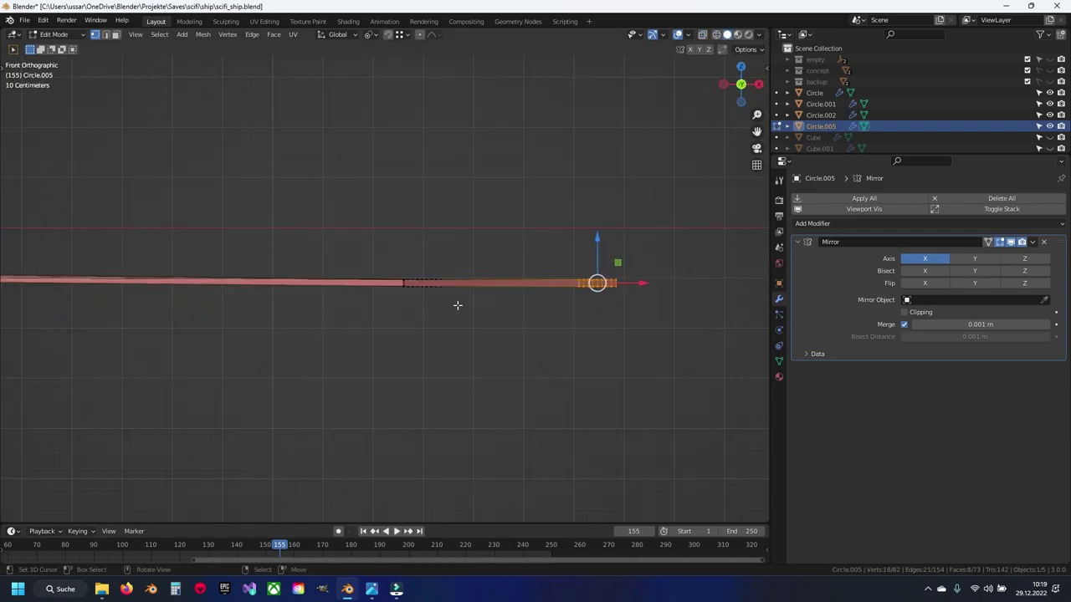
scroll(458, 306, "down", 2)
key("g")
key("z")
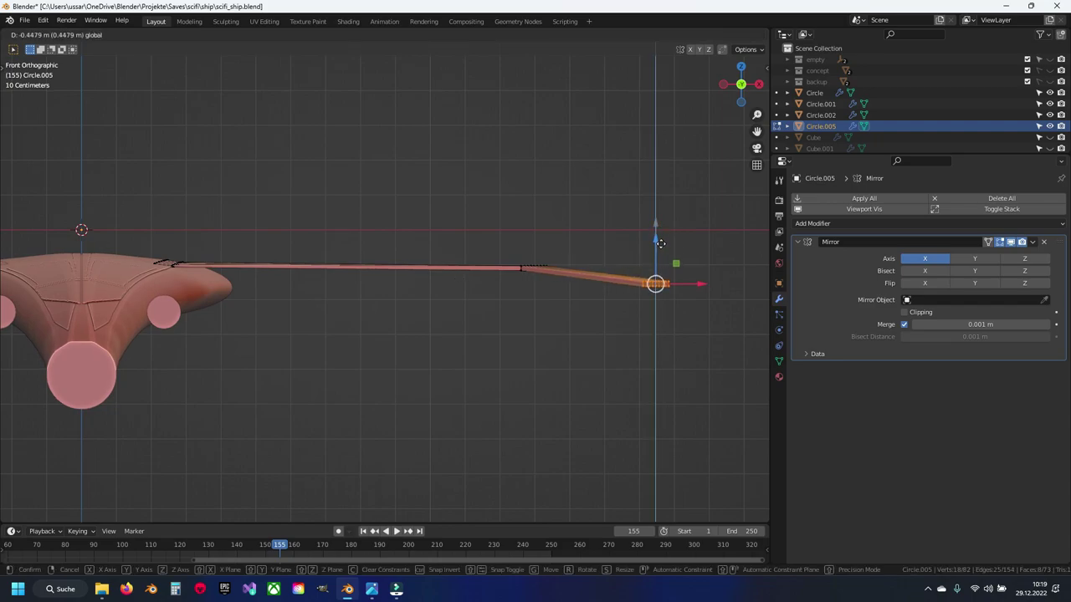
left_click(659, 238)
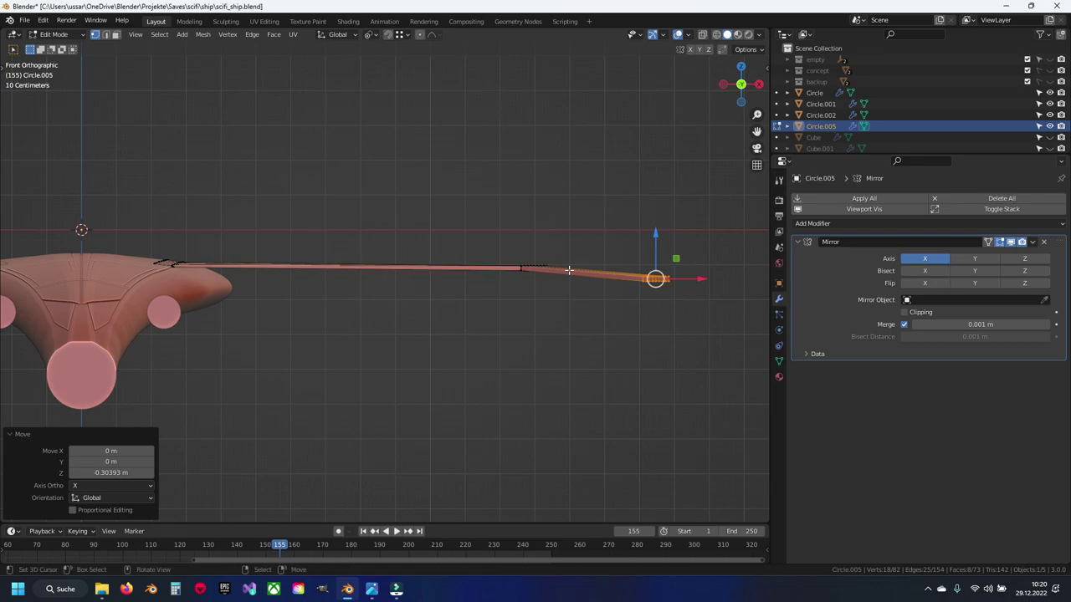
Step: Raise the wing tip slightly and return to Object Mode
mouse_move(567, 270)
middle_mouse_down()
mouse_move(466, 318)
mouse_move(534, 309)
middle_mouse_up()
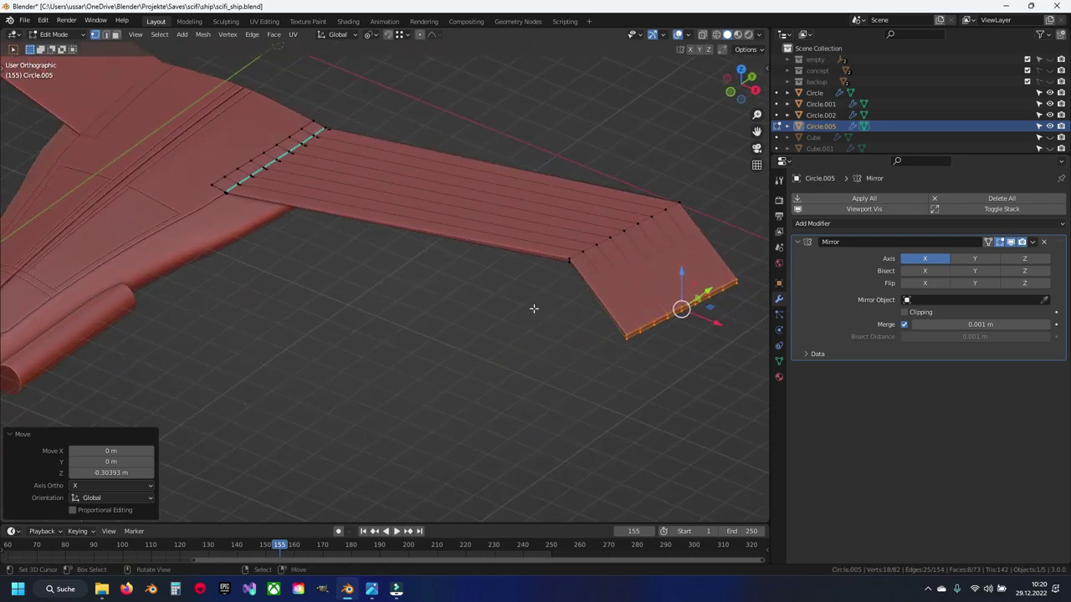
key("KP_1")
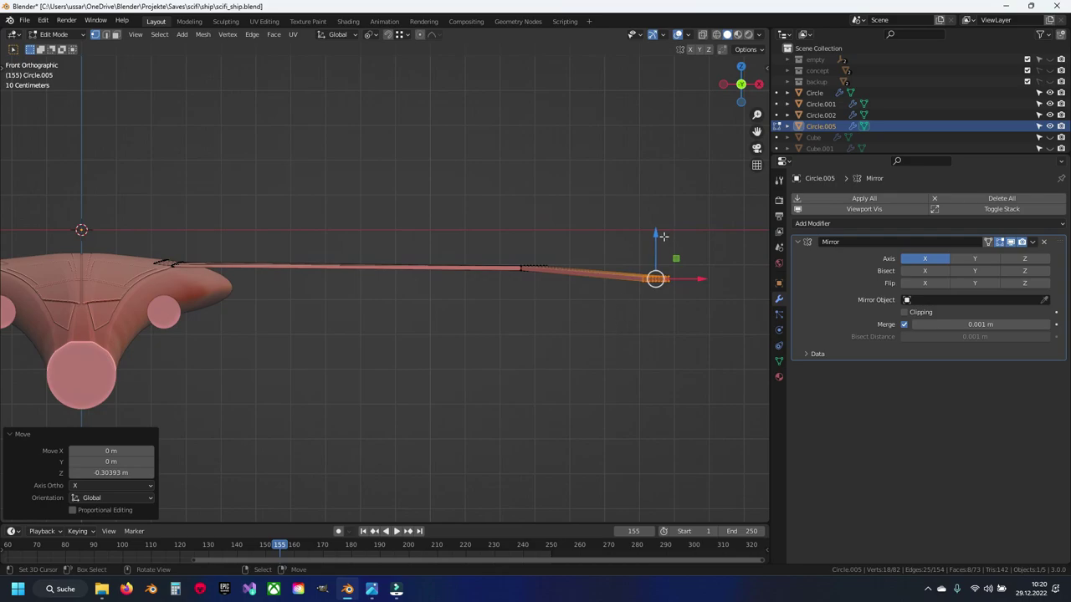
left_click_drag(662, 236, 658, 235)
left_click_drag(662, 241, 657, 237)
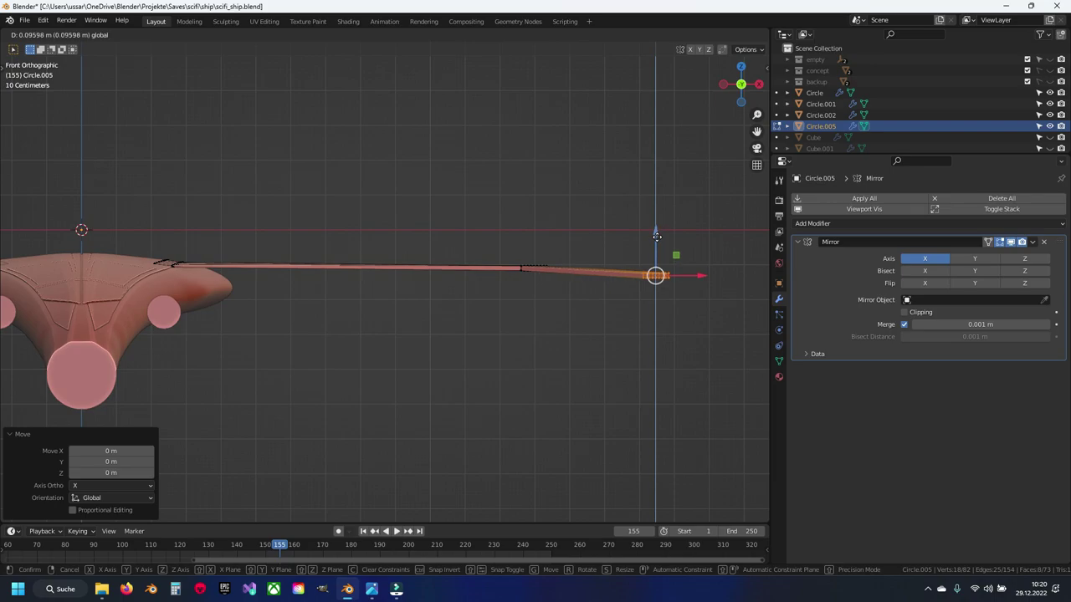
key("Tab")
Step: Save the file, reveal all hidden ship parts with Alt+H, and save again
scroll(236, 276, "down", 3)
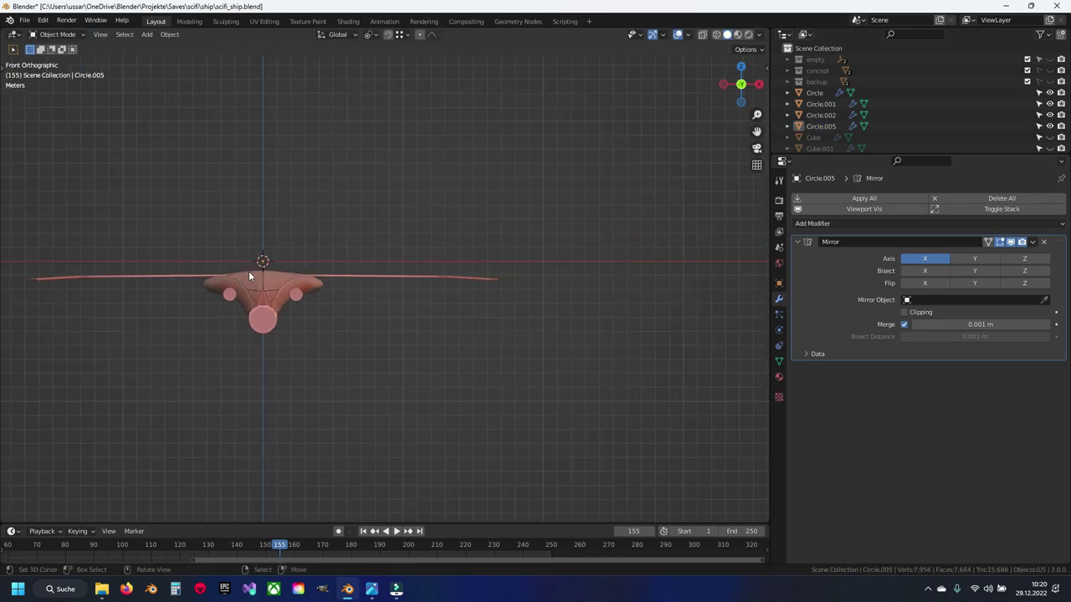
key("ctrl+s")
middle_click_drag(249, 271, 390, 358)
scroll(372, 306, "up", 4)
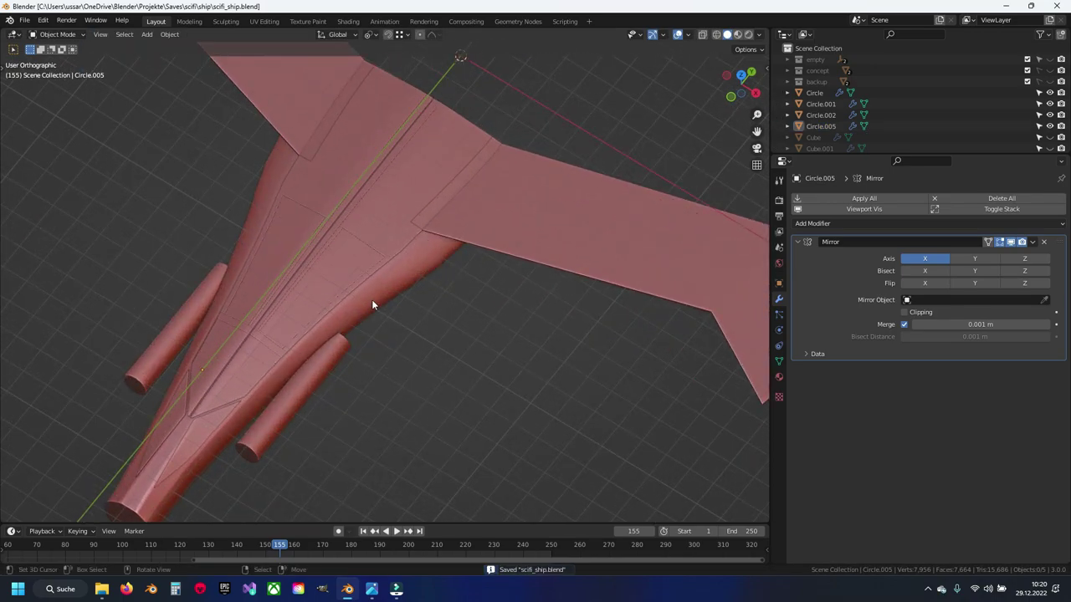
scroll(300, 227, "down", 2)
scroll(524, 310, "up", 5)
middle_click_drag(523, 311, 371, 285)
key("alt+h")
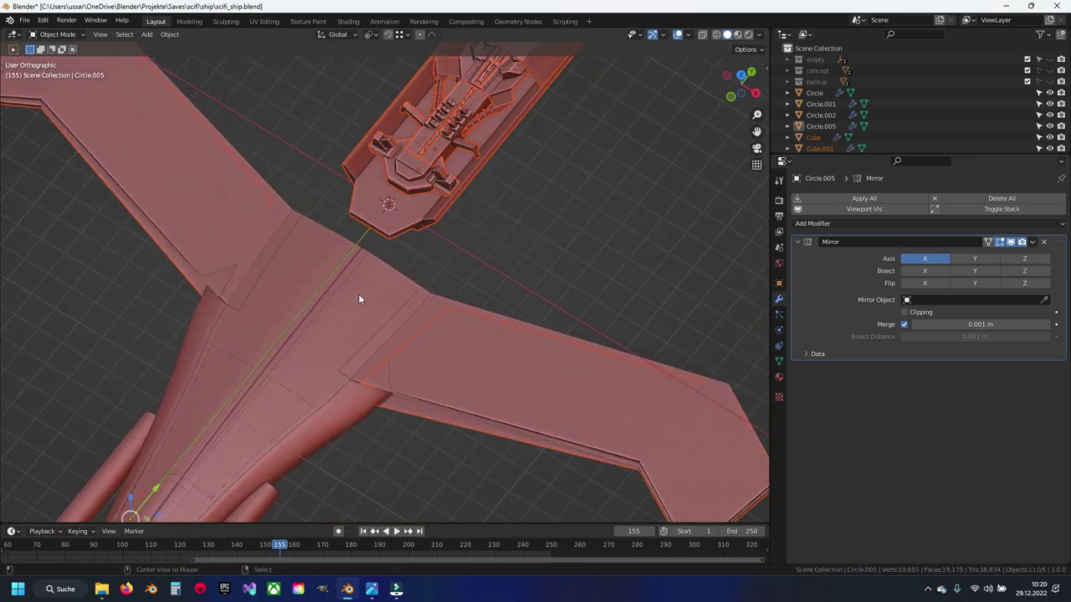
key("ctrl+s")
Step: Move Plane.005 into a new collection named current_concept, hide that collection, and save
left_click(424, 415)
key("m")
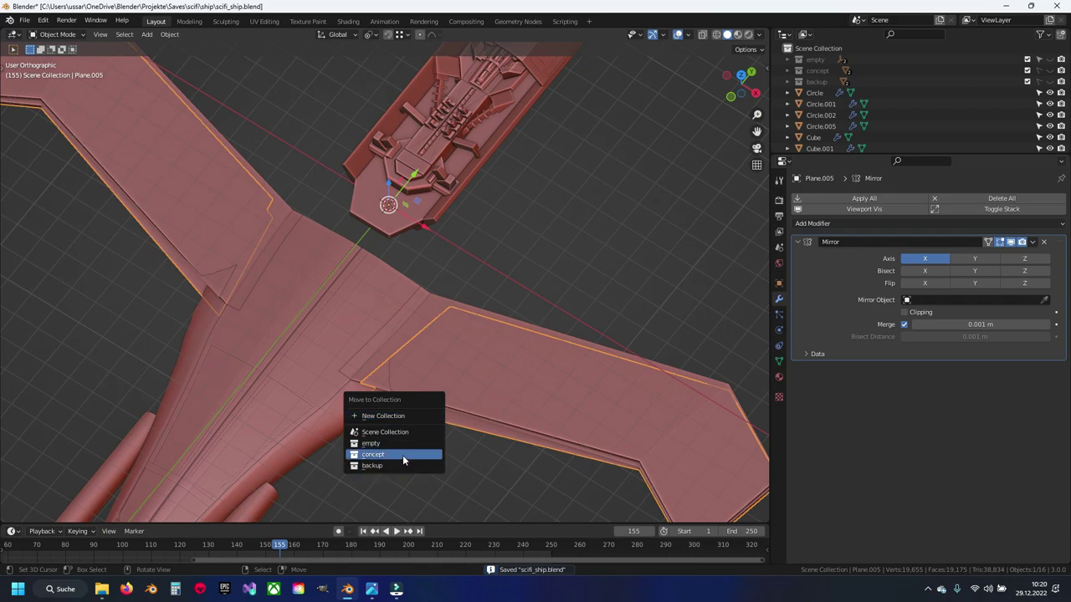
left_click(393, 416)
type("current_concept")
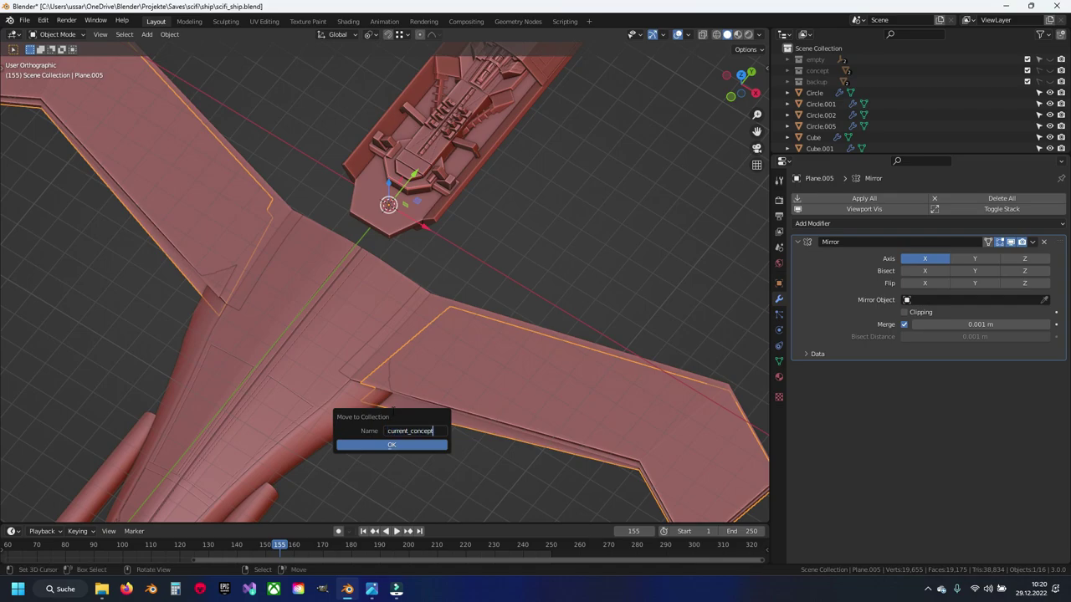
left_click(397, 446)
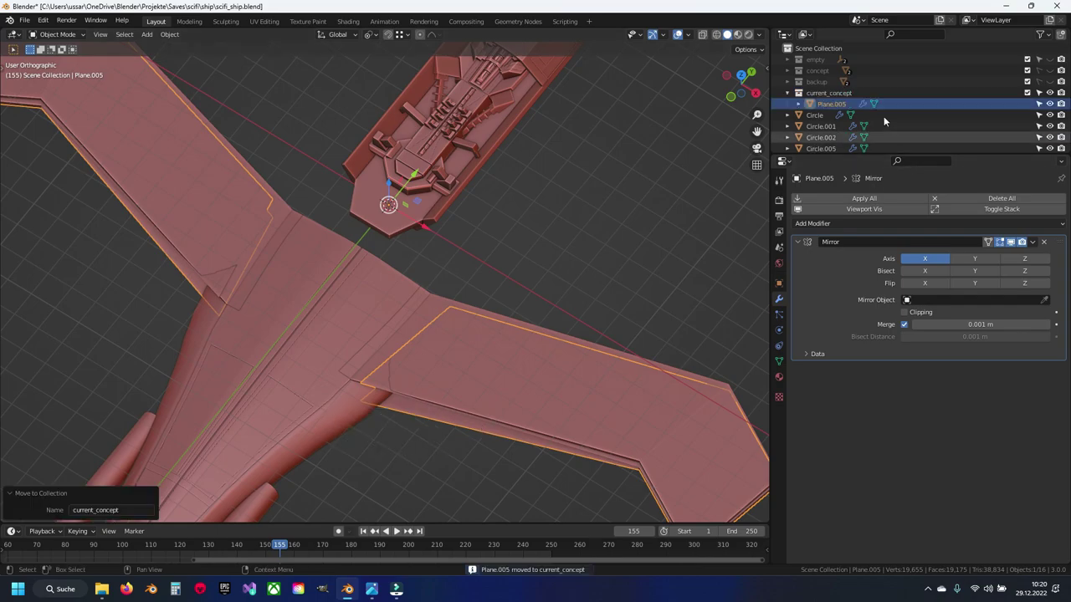
left_click(788, 93)
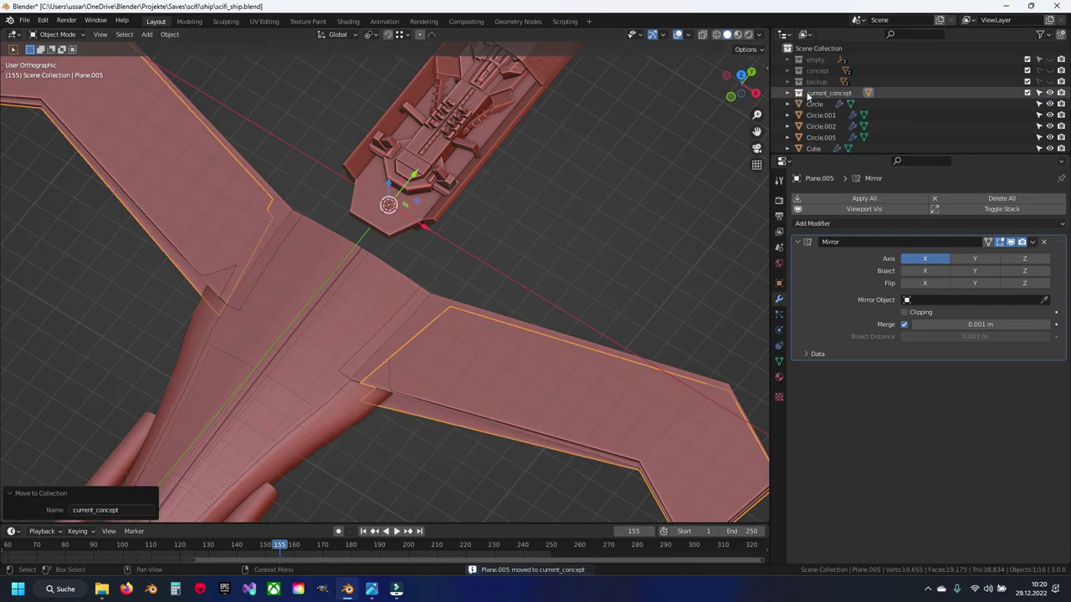
left_click(1049, 92)
key("ctrl+s")
mouse_move(402, 227)
middle_mouse_down()
mouse_move(462, 190)
mouse_move(391, 296)
middle_mouse_up()
Step: In top wireframe view, select the fuselage body's front edge and extrude it along Y
left_click(362, 413)
key("KP_7")
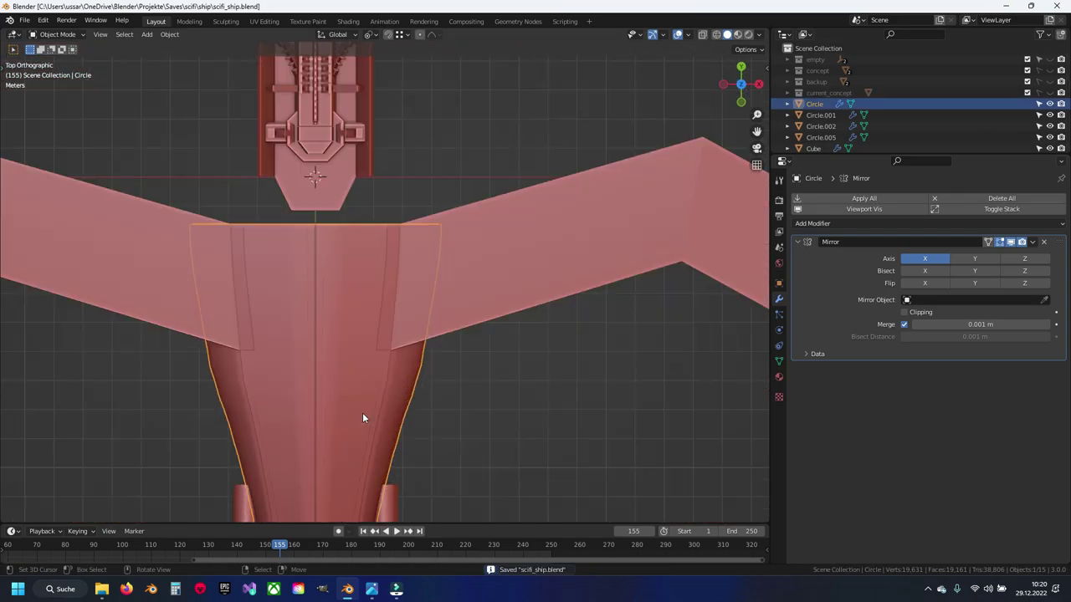
key("Tab")
scroll(376, 332, "up", 3)
scroll(400, 294, "up", 2)
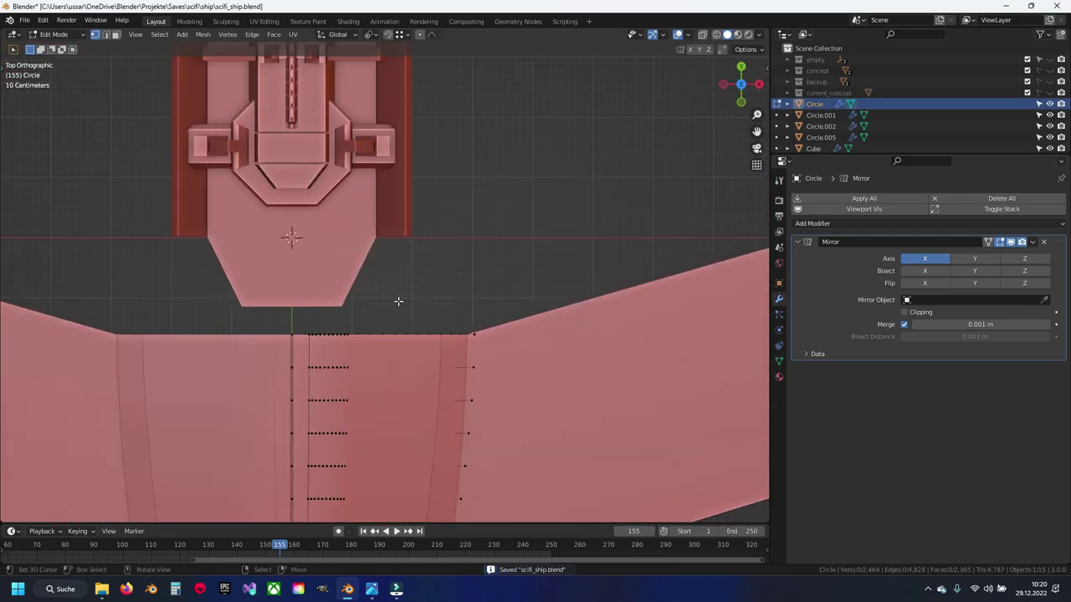
key("shift+z")
key("a")
key("alt+a")
left_click_drag(257, 315, 612, 344)
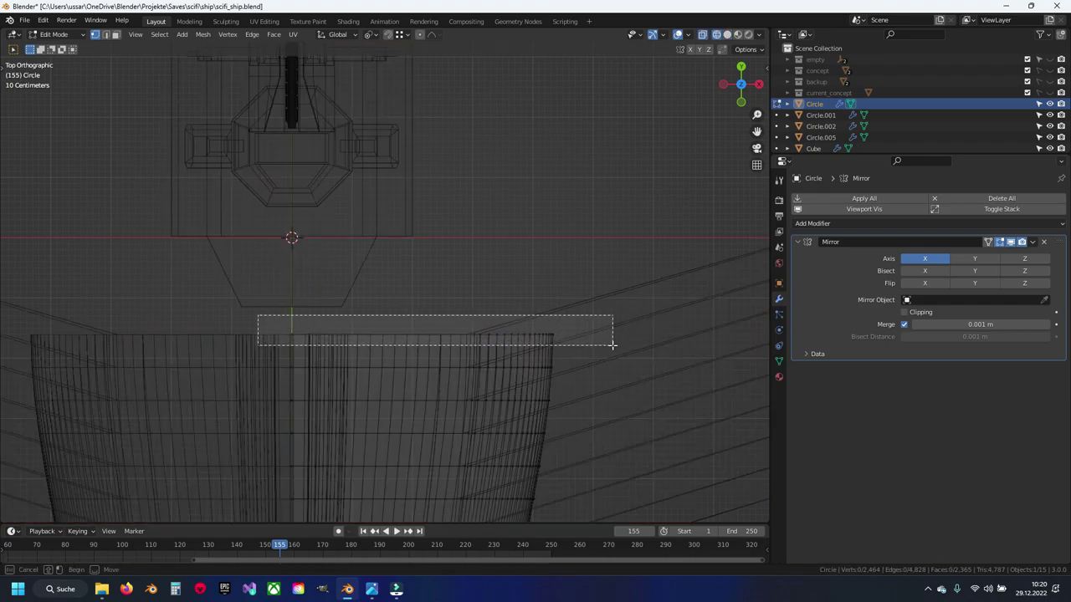
left_click_drag(612, 344, 613, 345)
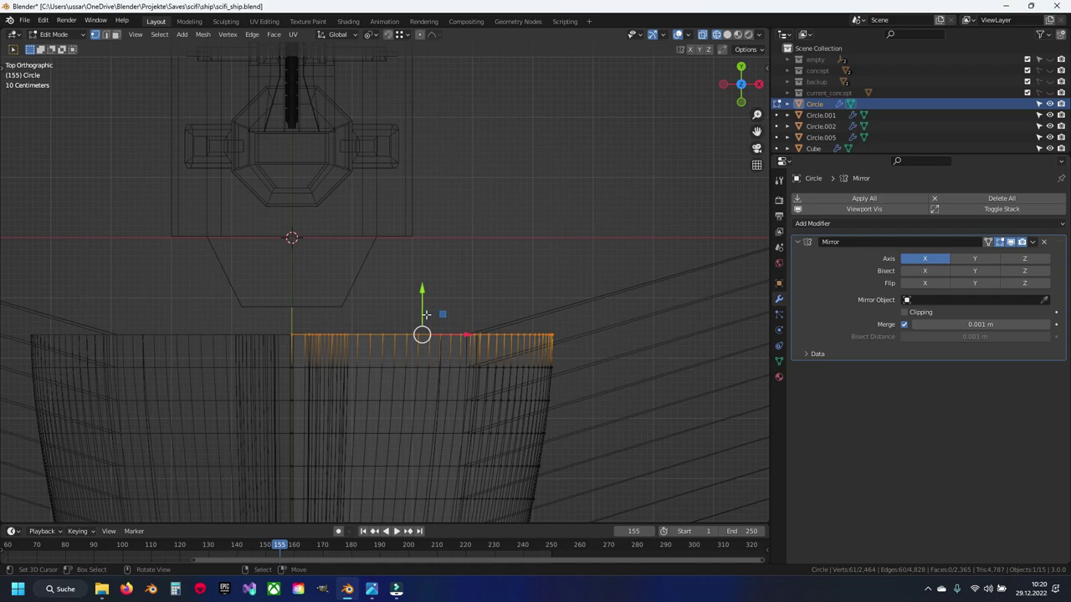
key("e")
key("y")
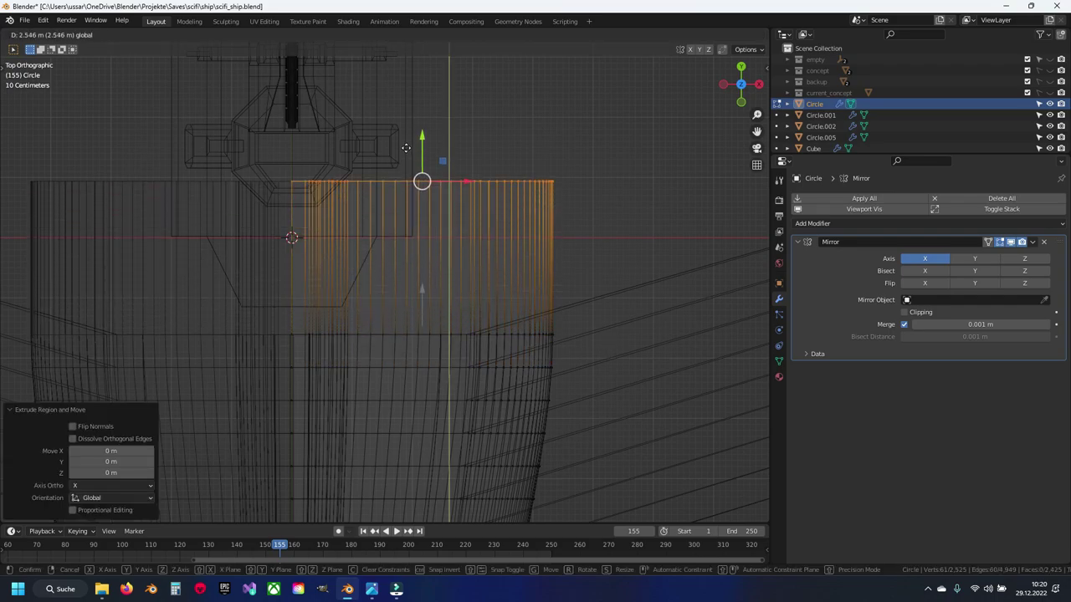
left_click(405, 148)
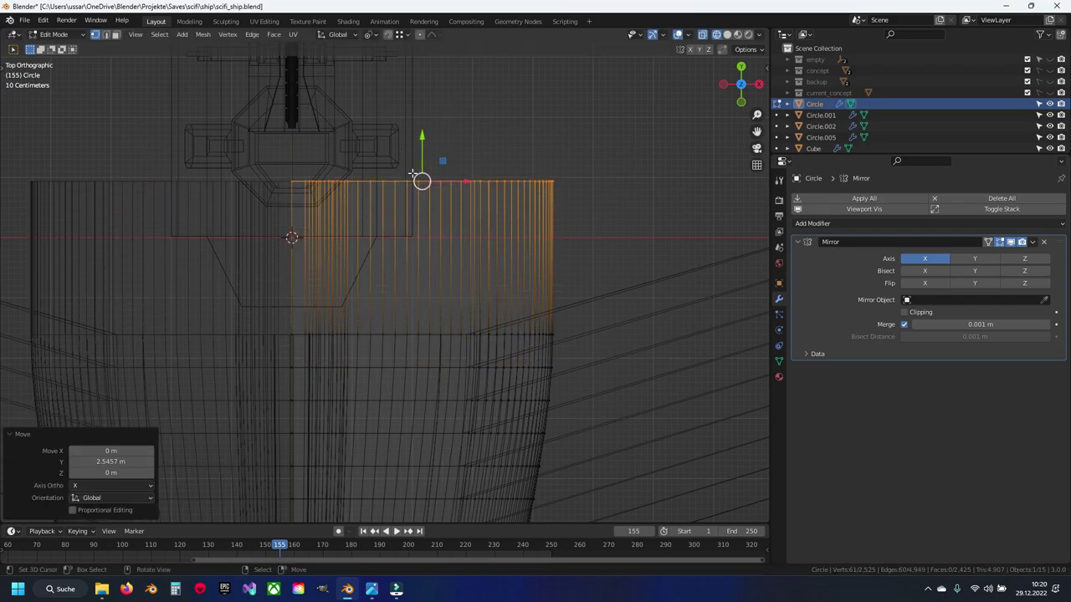
Step: Move the fuselage's front edge 1.0368 m forward along Y and leave Edit Mode
middle_click_drag(411, 173, 460, 295, "shift")
key("shift+z")
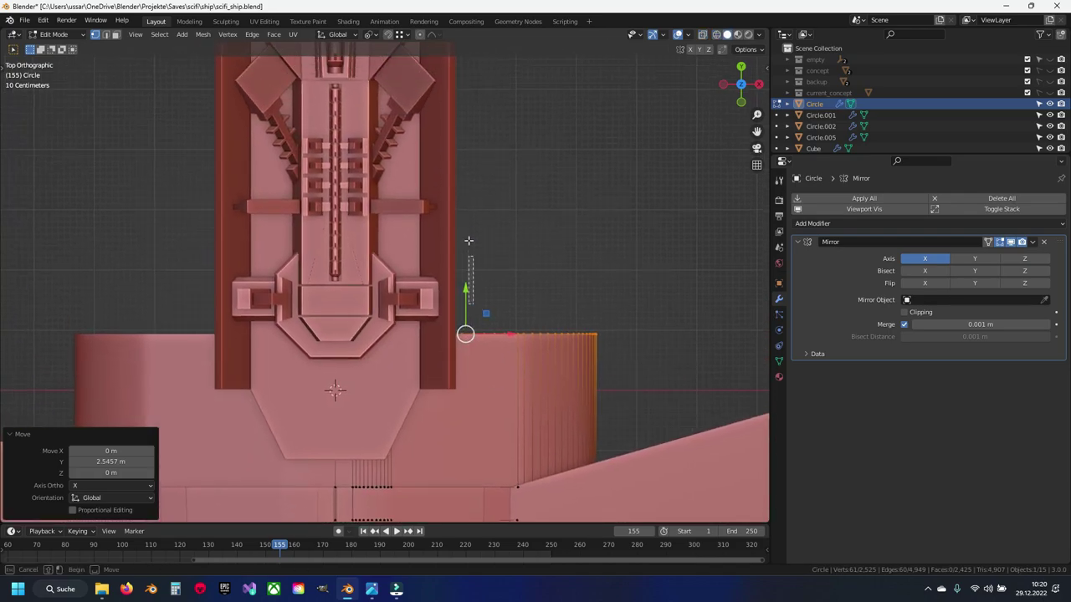
key("ctrl+z")
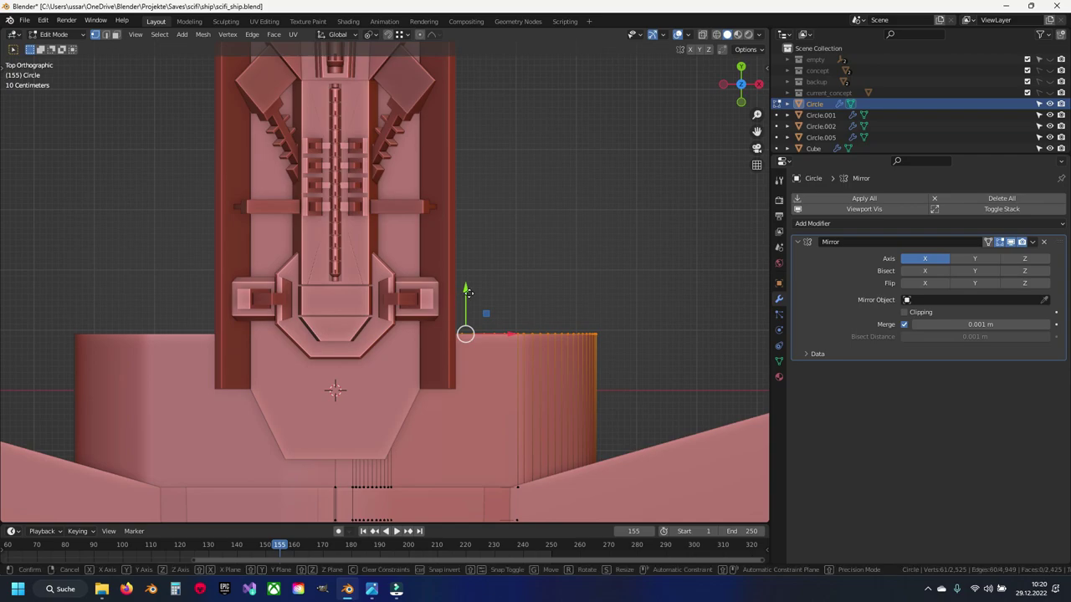
left_click_drag(462, 297, 463, 230)
mouse_move(463, 230)
middle_mouse_down()
mouse_move(361, 372)
mouse_move(411, 383)
middle_mouse_up()
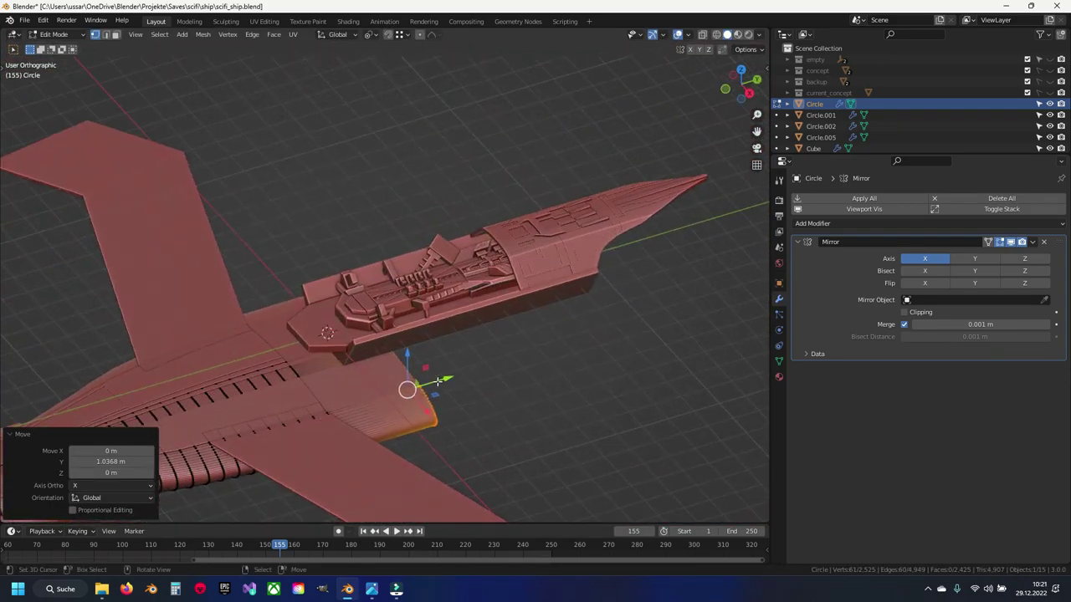
scroll(412, 382, "up", 3)
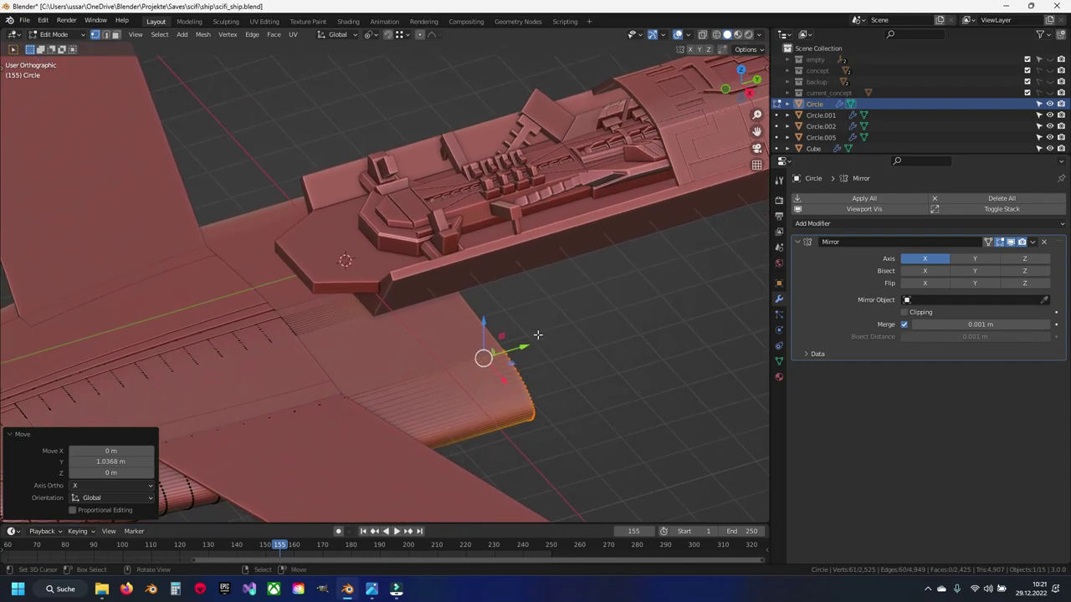
mouse_move(450, 455)
middle_mouse_down()
mouse_move(419, 335)
mouse_move(393, 368)
middle_mouse_up()
key("Tab")
Step: Box-select Circle.001's centre faces in top view, test a sideways shift, then select Cube.001
left_click(418, 335)
key("Tab")
key("KP_7")
key("b")
left_click_drag(342, 229, 420, 246)
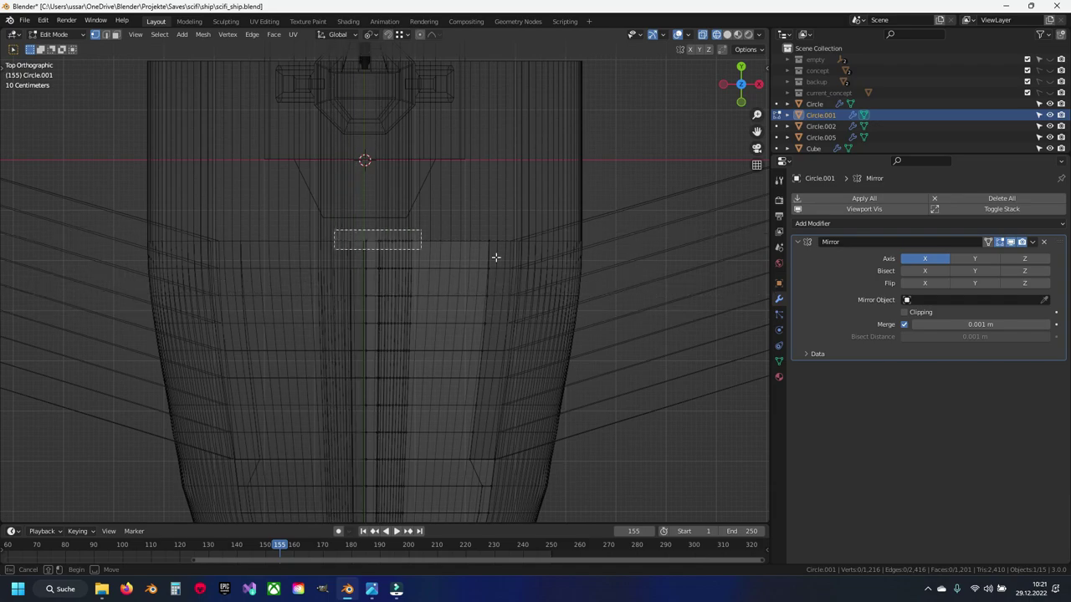
key("shift+z")
middle_click_drag(425, 239, 466, 335)
left_click_drag(462, 343, 536, 351)
key("ctrl+z")
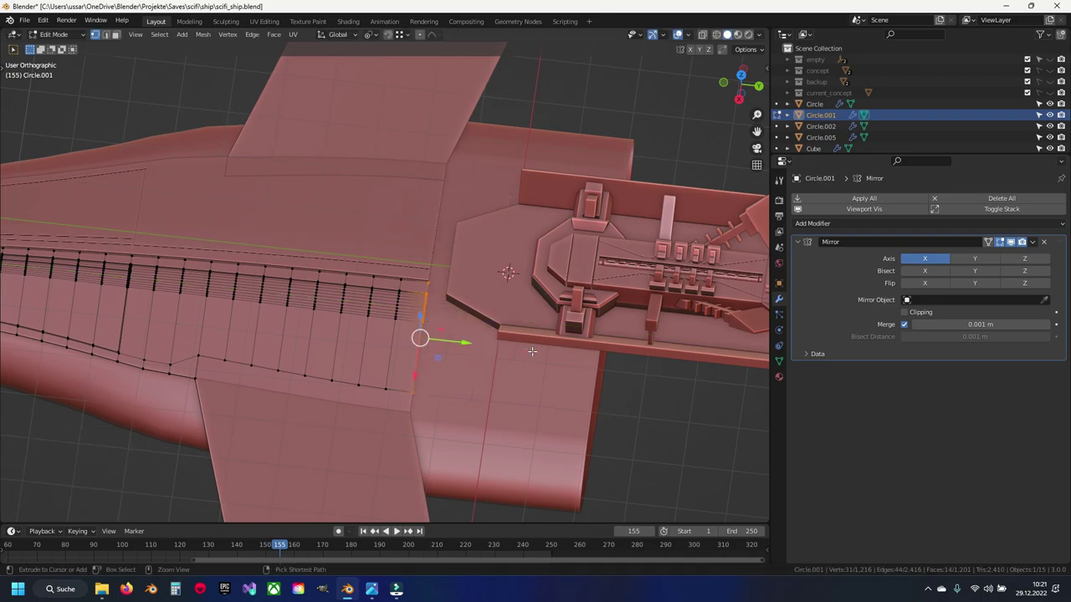
middle_click_drag(535, 350, 504, 331)
key("Tab")
left_click(514, 275)
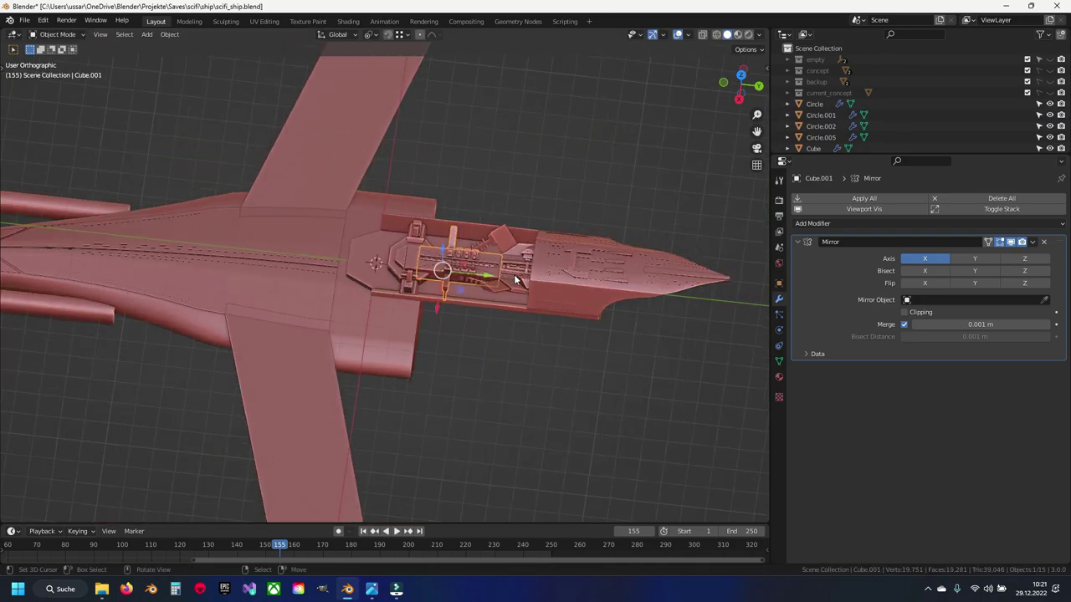
Step: Select the cockpit module parts and raise them about 0.347 m in Z in side view
mouse_move(514, 274)
middle_mouse_down()
mouse_move(456, 223)
mouse_move(478, 201)
middle_mouse_up()
key("shift+z")
left_click_drag(421, 172, 619, 276)
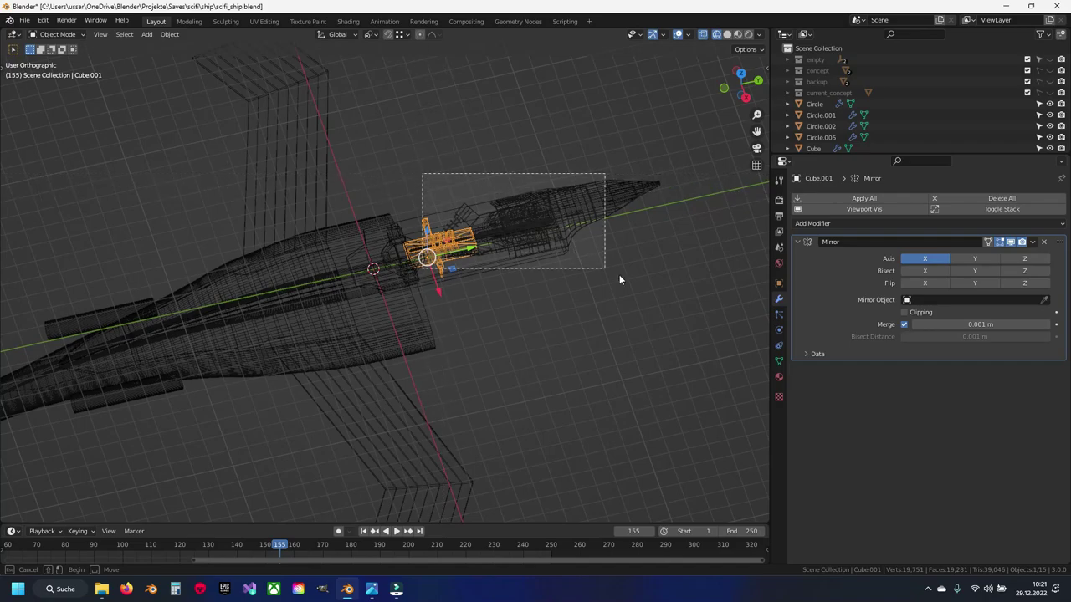
key("shift+z")
middle_click_drag(580, 271, 455, 266)
key("KP_3")
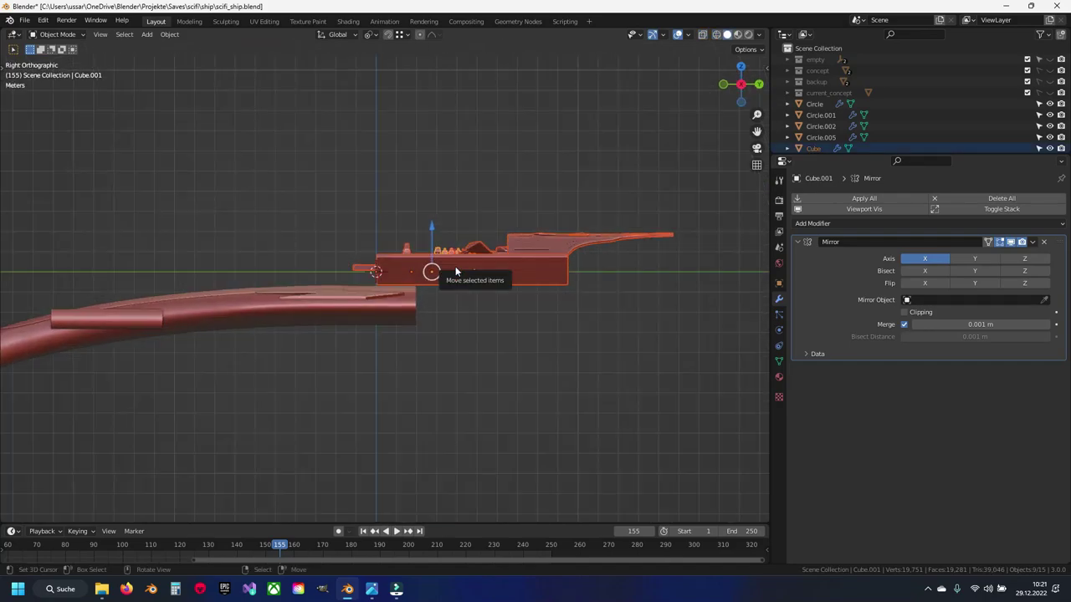
scroll(455, 270, "up", 5)
left_click_drag(630, 230, 504, 234)
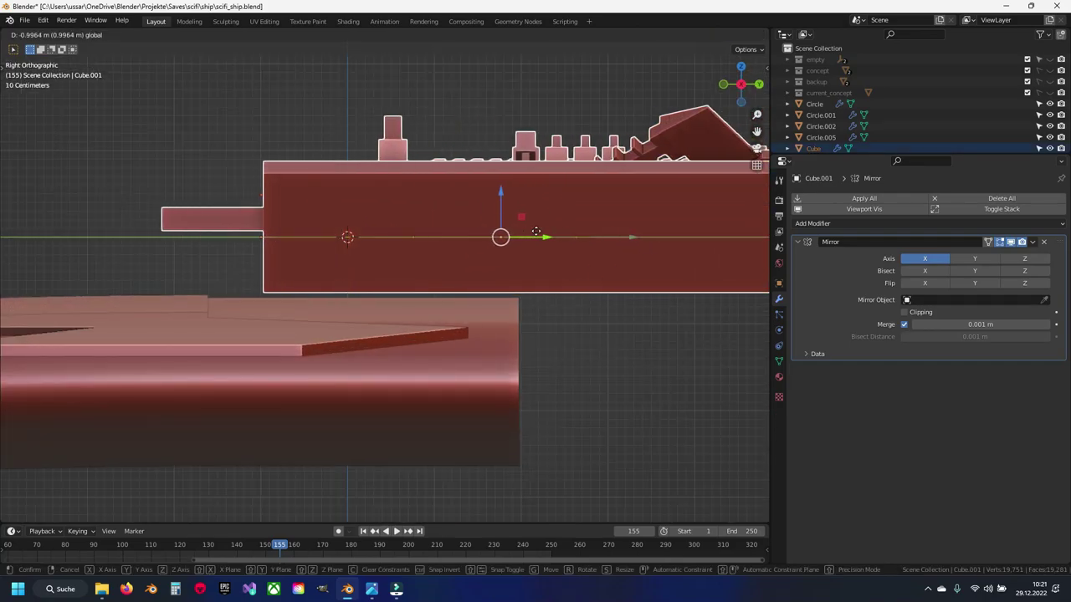
middle_click_drag(446, 260, 499, 269, "shift")
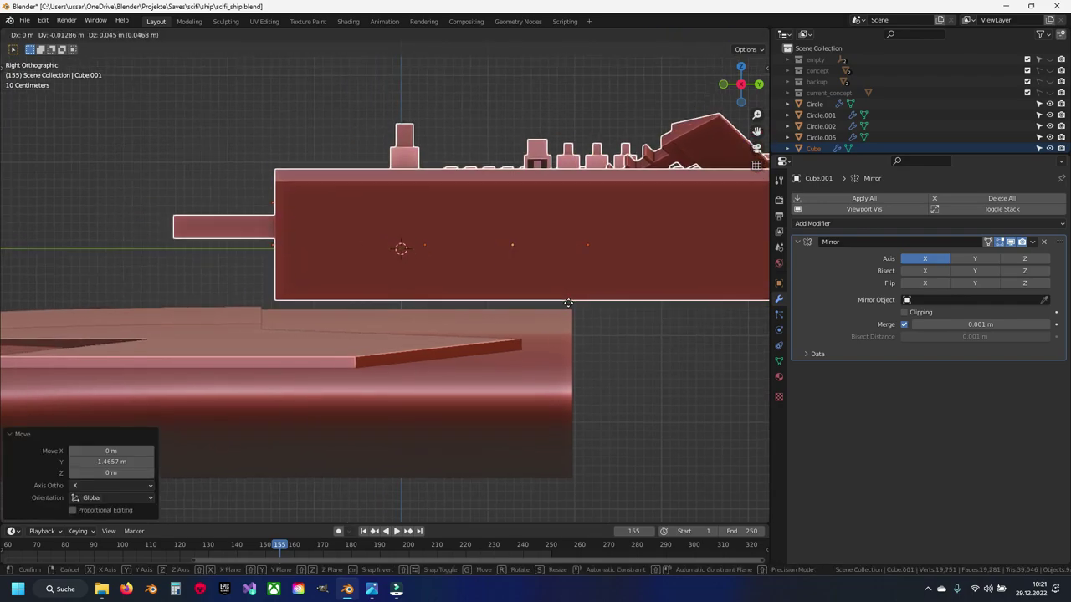
key("g")
left_click(565, 278)
Step: Slide the cockpit block about −0.045 m along Y, then open Plane.002 in Edit Mode
middle_click_drag(263, 306, 380, 313, "shift")
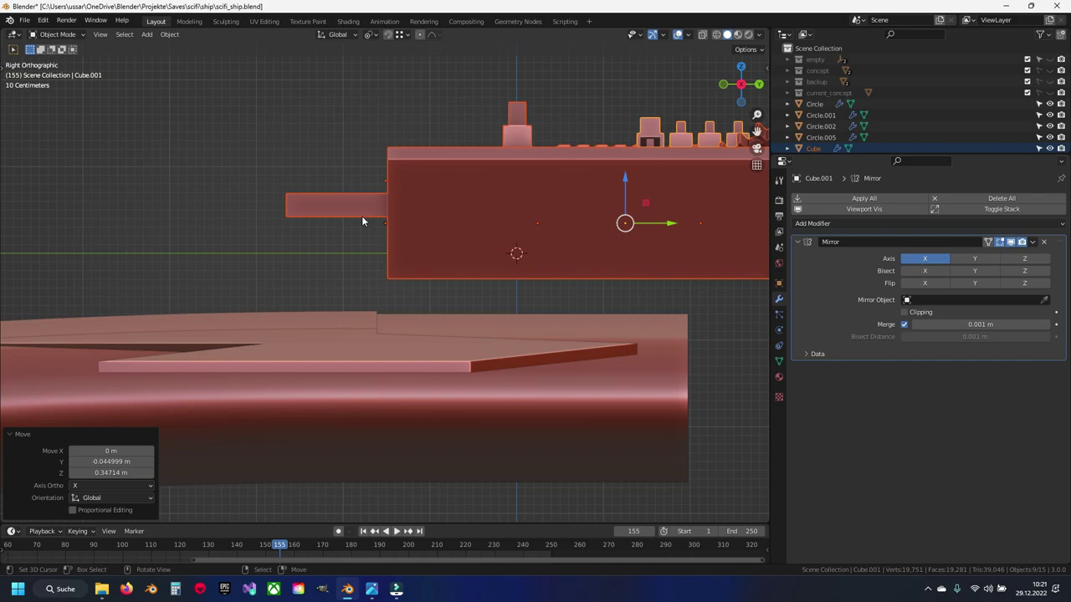
middle_click_drag(350, 221, 337, 320)
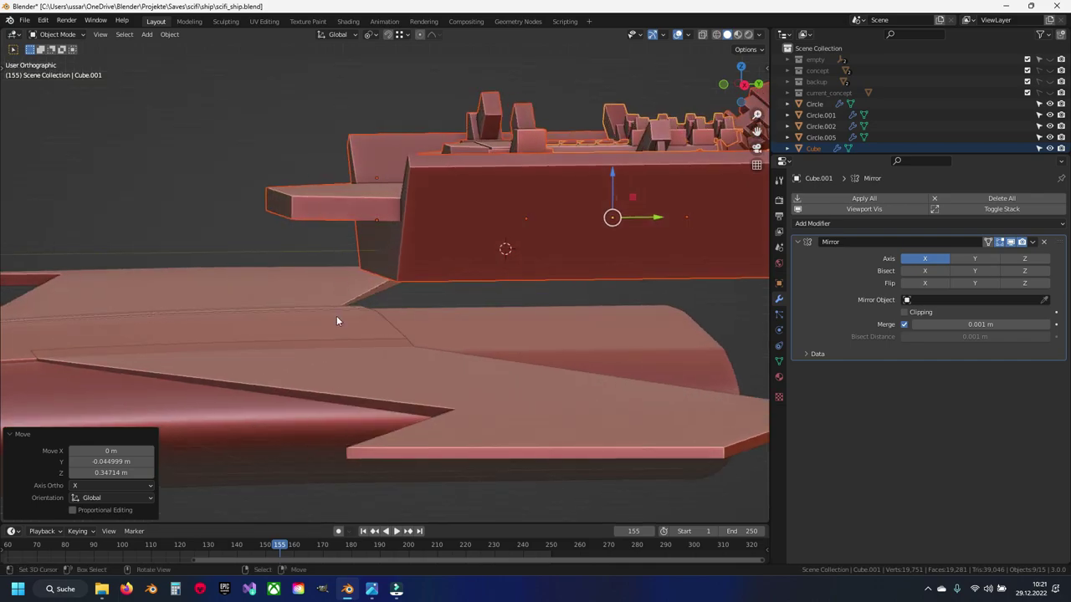
key("KP_3")
mouse_move(343, 315)
middle_mouse_down()
mouse_move(444, 340)
mouse_move(355, 339)
mouse_move(411, 336)
mouse_move(371, 318)
mouse_move(361, 337)
middle_mouse_up()
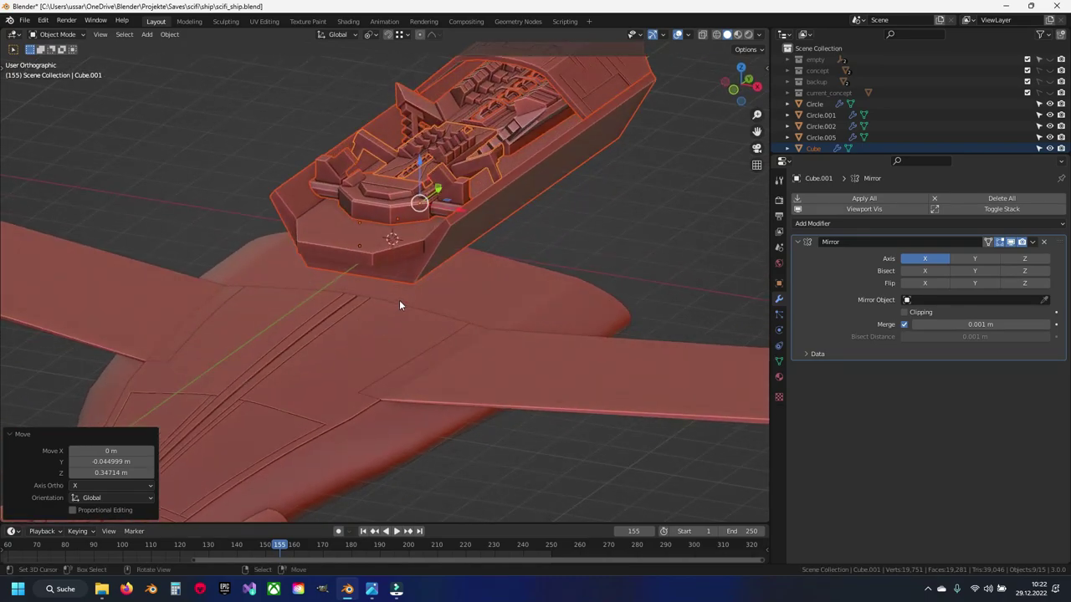
mouse_move(399, 300)
middle_mouse_down()
mouse_move(365, 329)
mouse_move(341, 331)
mouse_move(378, 280)
middle_mouse_up()
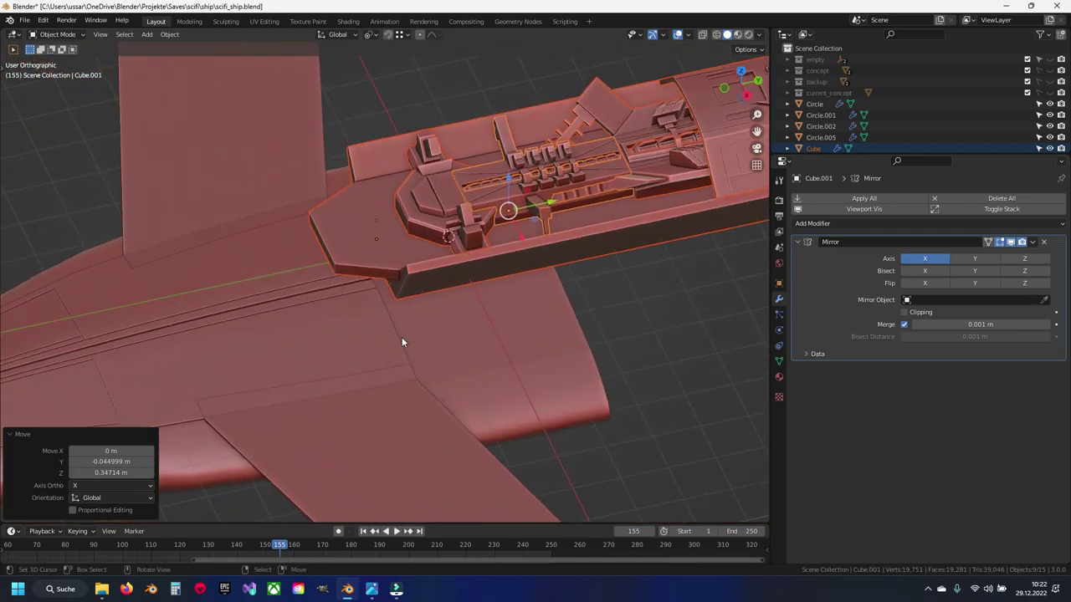
key("KP_3")
scroll(405, 357, "up", 1)
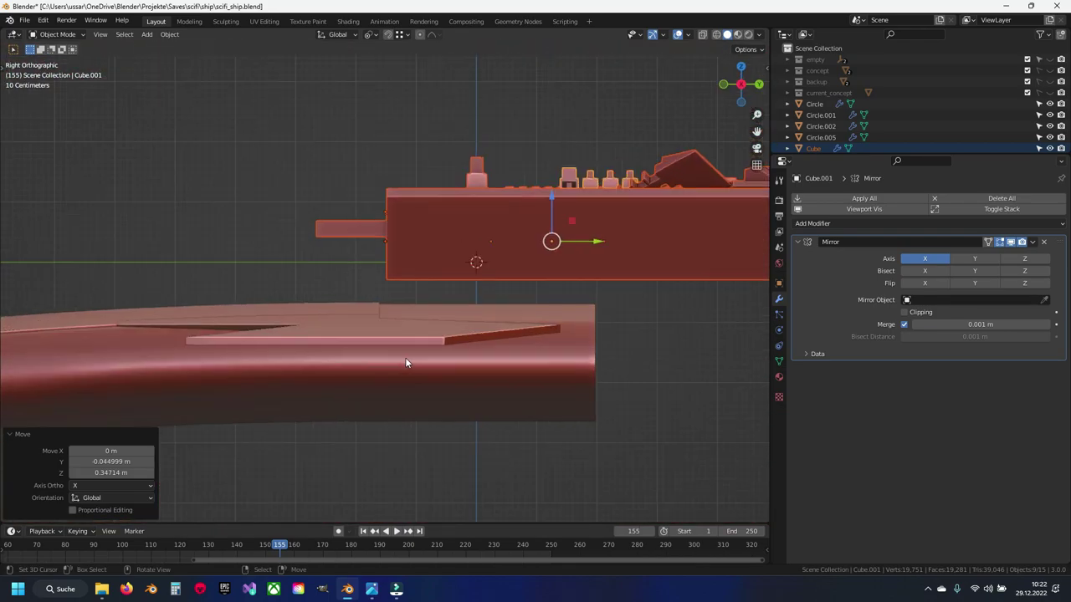
scroll(400, 343, "up", 2)
middle_click_drag(400, 348, 315, 242, "shift")
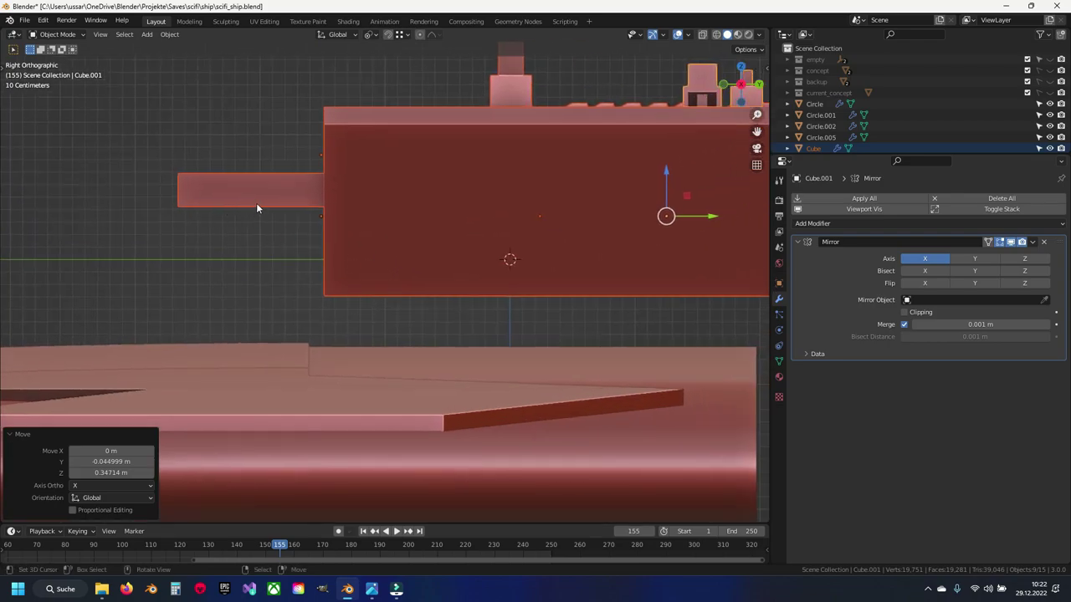
left_click_drag(707, 216, 408, 209)
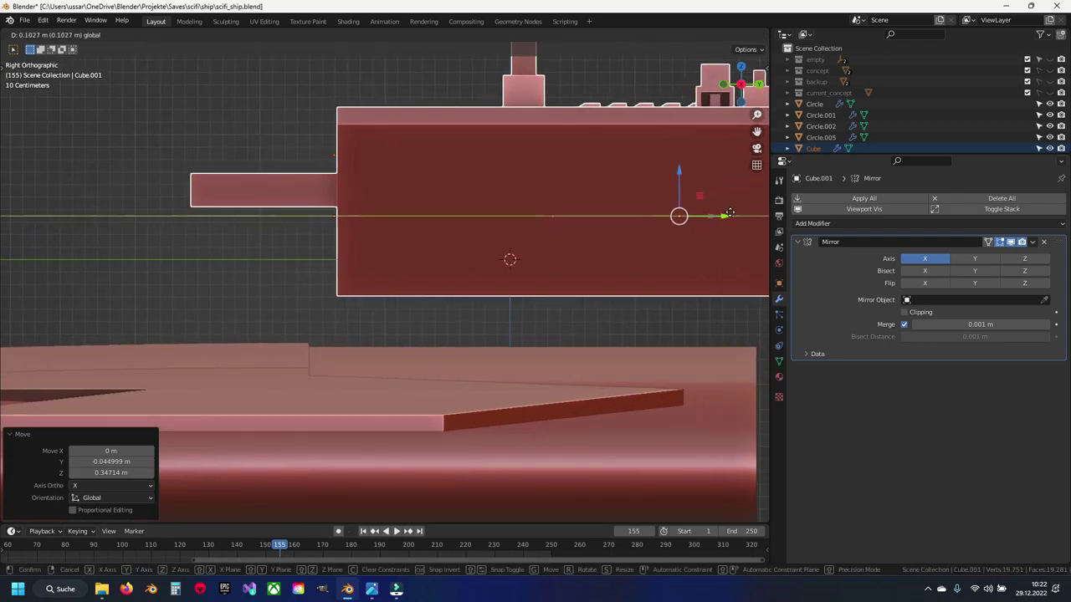
left_click(355, 190)
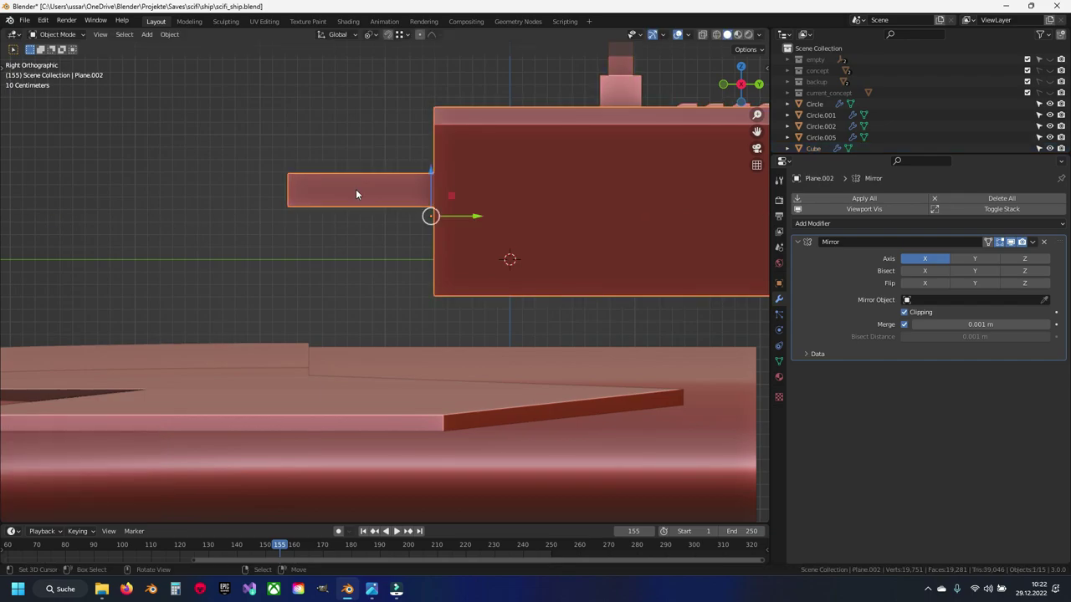
key("Tab")
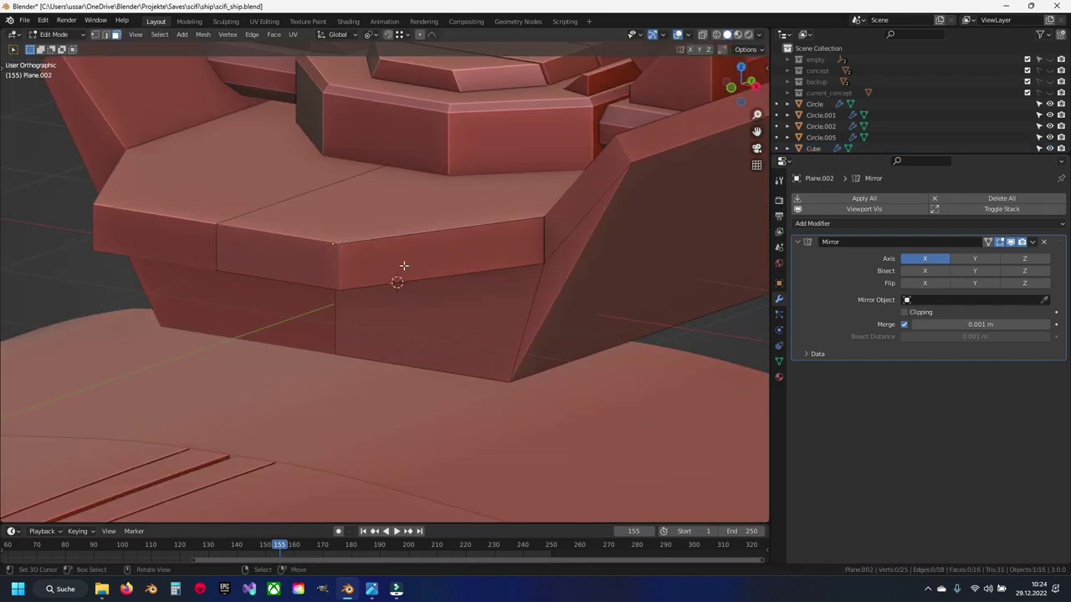
Step: Duplicate the cockpit base's front face and extrude its bottom edge 1.311 m down in Z
left_click(404, 265)
key("shift+d")
right_click(446, 272)
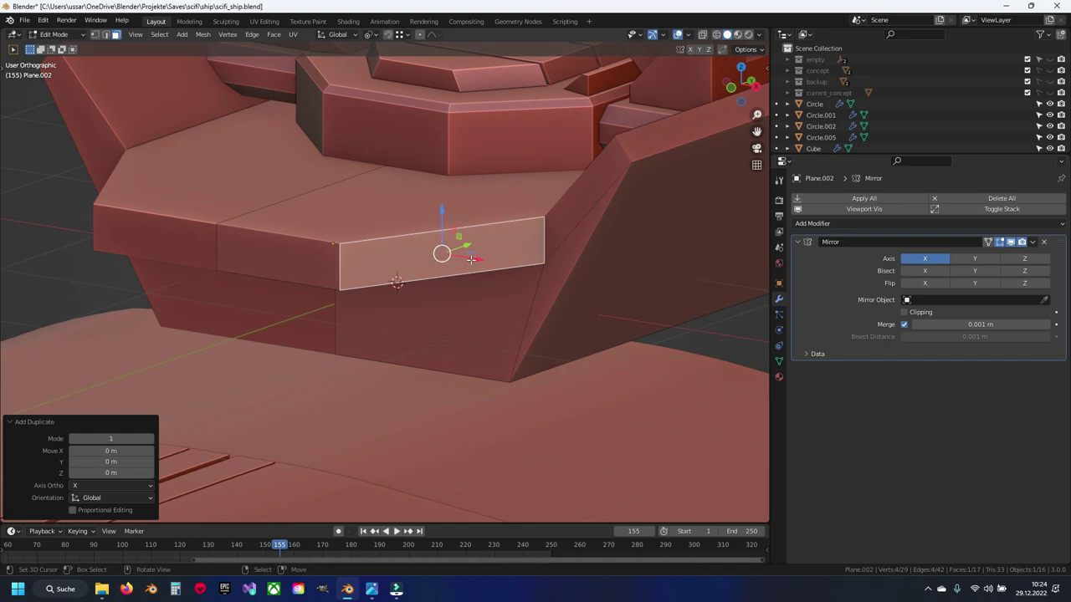
key("2")
left_click(372, 280)
key("shift+z")
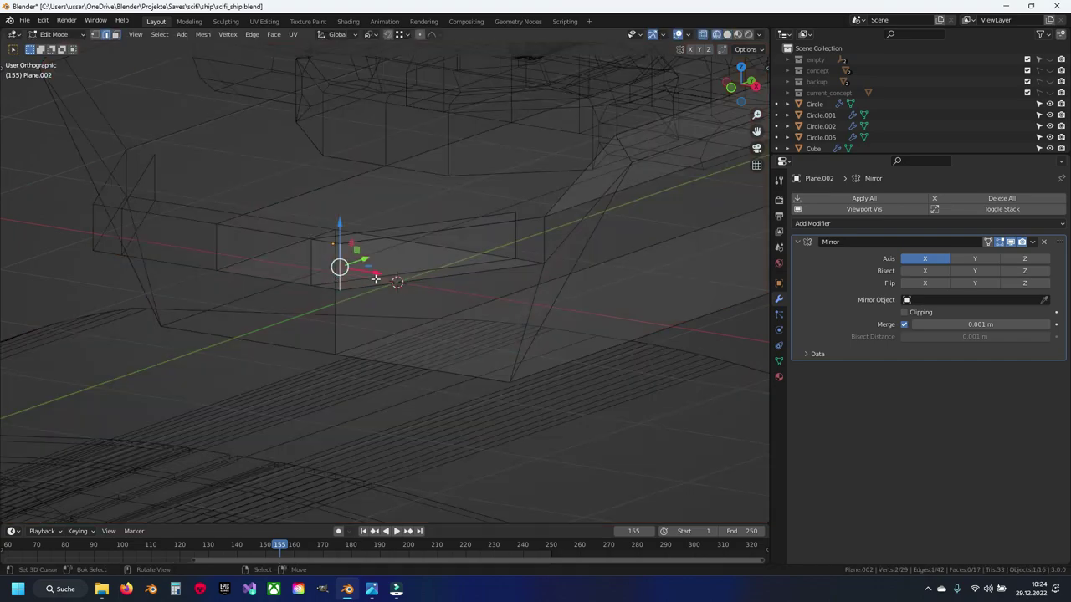
key("shift+z")
key("e")
key("z")
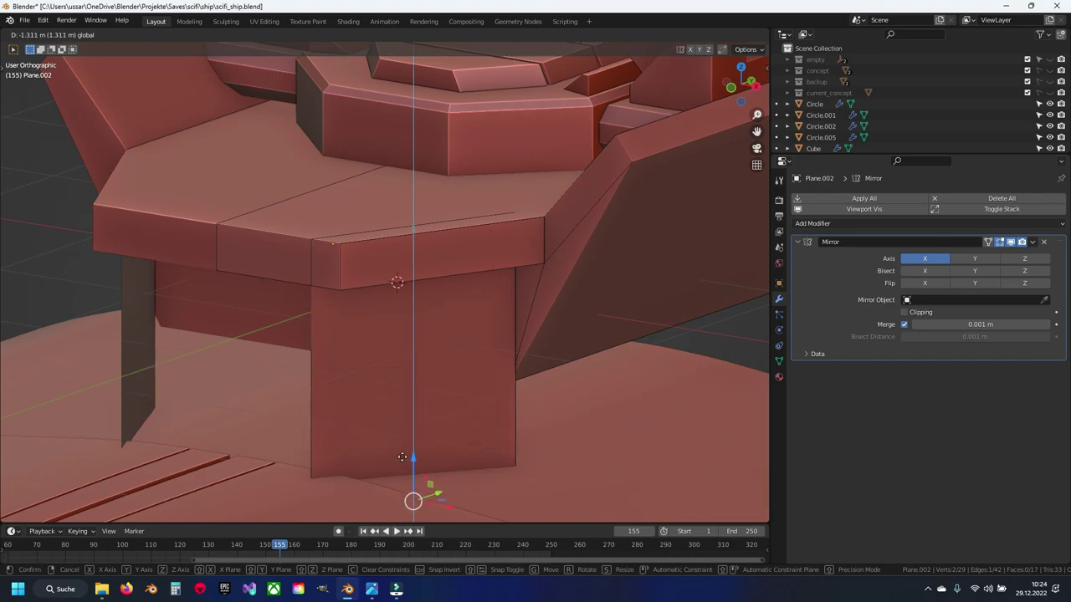
left_click(402, 457)
Step: Select the new strut and try sliding its side edge, then undo the slide
middle_click_drag(403, 456, 419, 285)
key("ctrl+l")
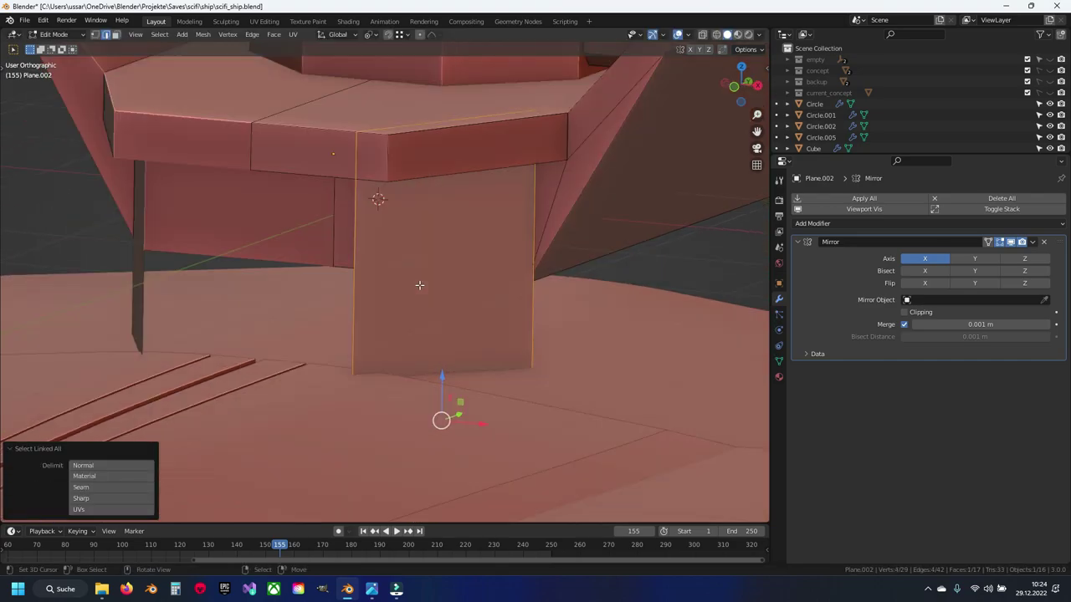
key("KP_1")
middle_click_drag(420, 285, 487, 289)
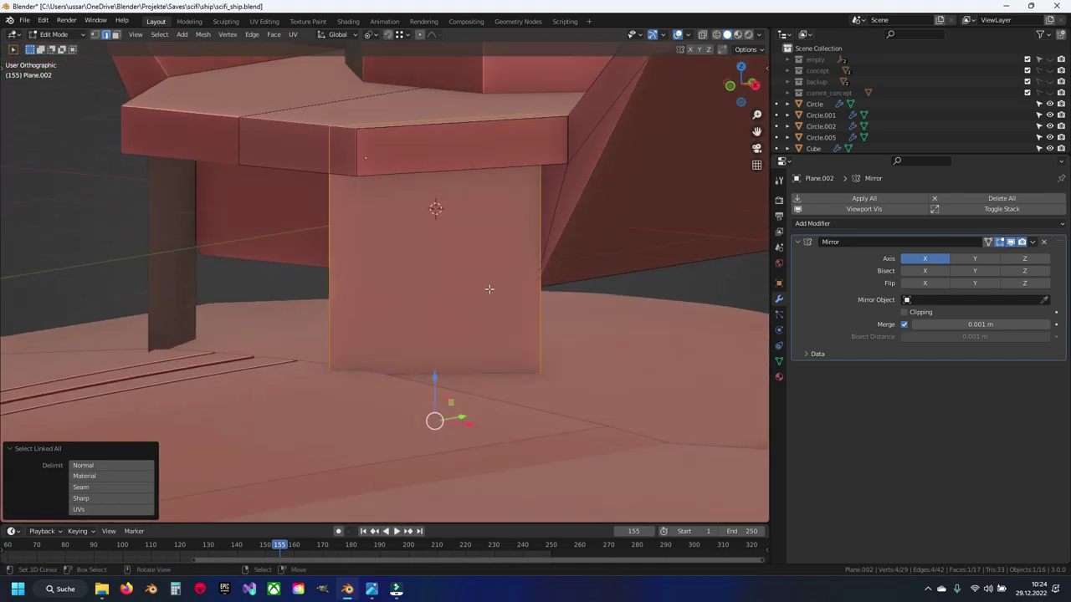
left_click(539, 311)
middle_click_drag(572, 272, 630, 327)
key("g")
key("g")
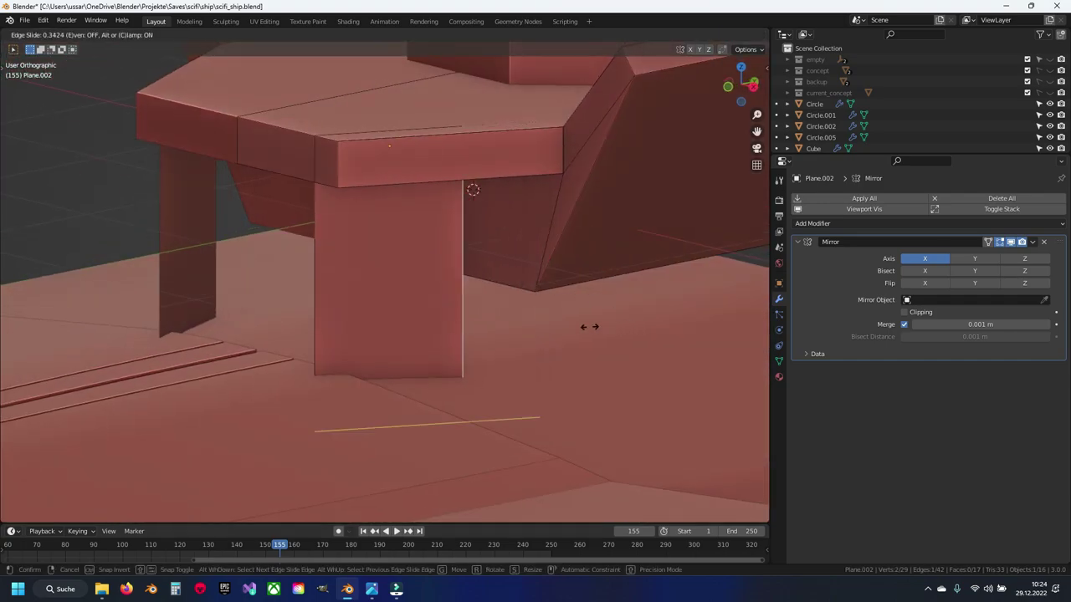
left_click(584, 324)
key("ctrl+z")
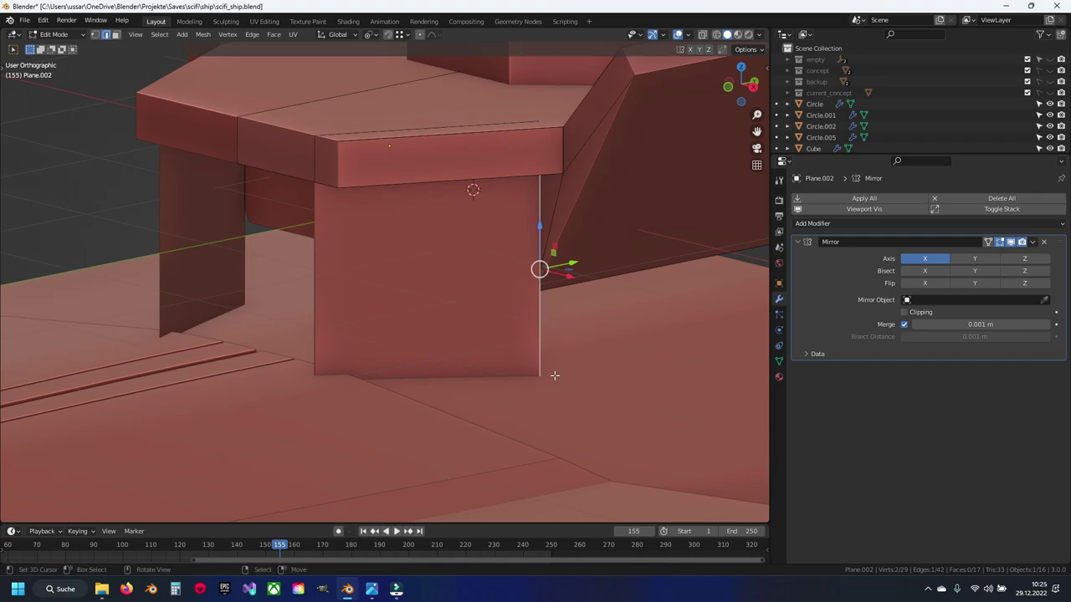
Step: Slide the strut's bottom corner vertex to factor 0.642 to taper the leg
key("alt+z")
left_click(313, 432)
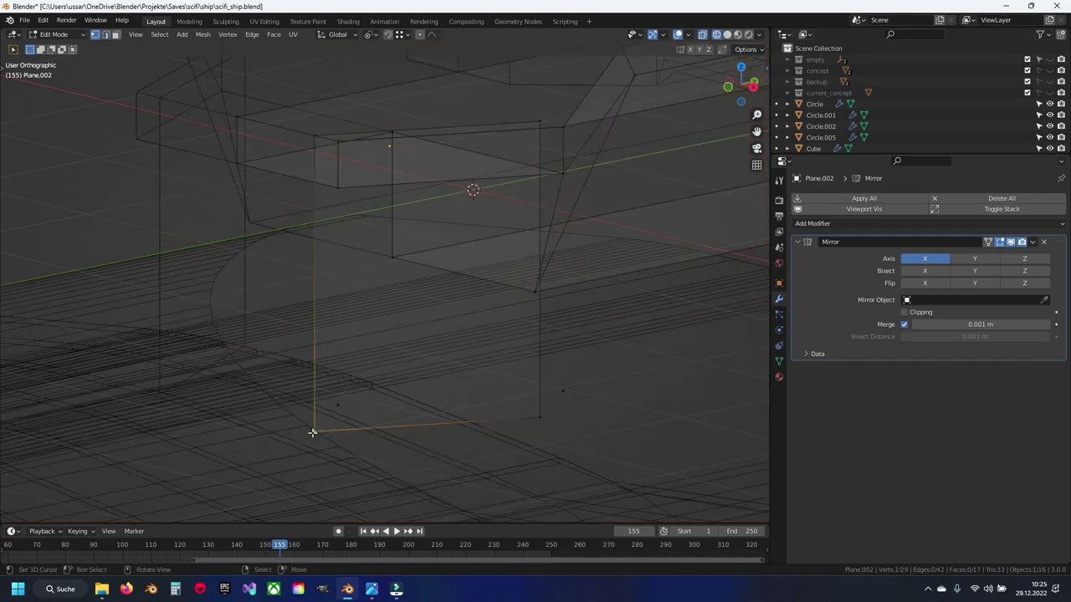
key("alt+z")
key("g")
key("g")
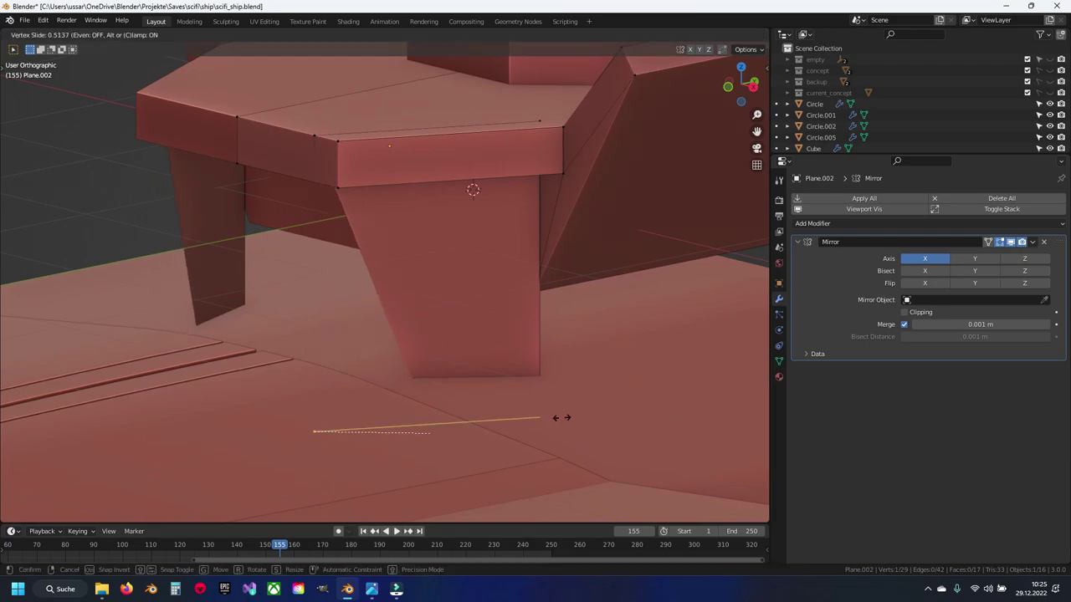
left_click(584, 419)
Step: Rotate the whole strut −17.1° and shift it sideways along X
key("ctrl+l")
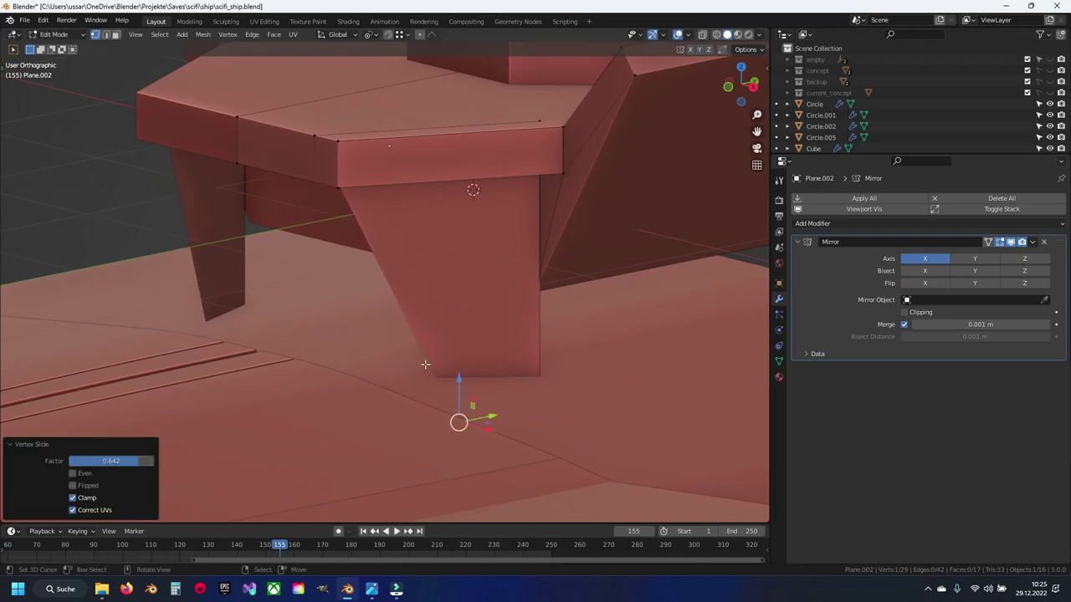
key("KP_1")
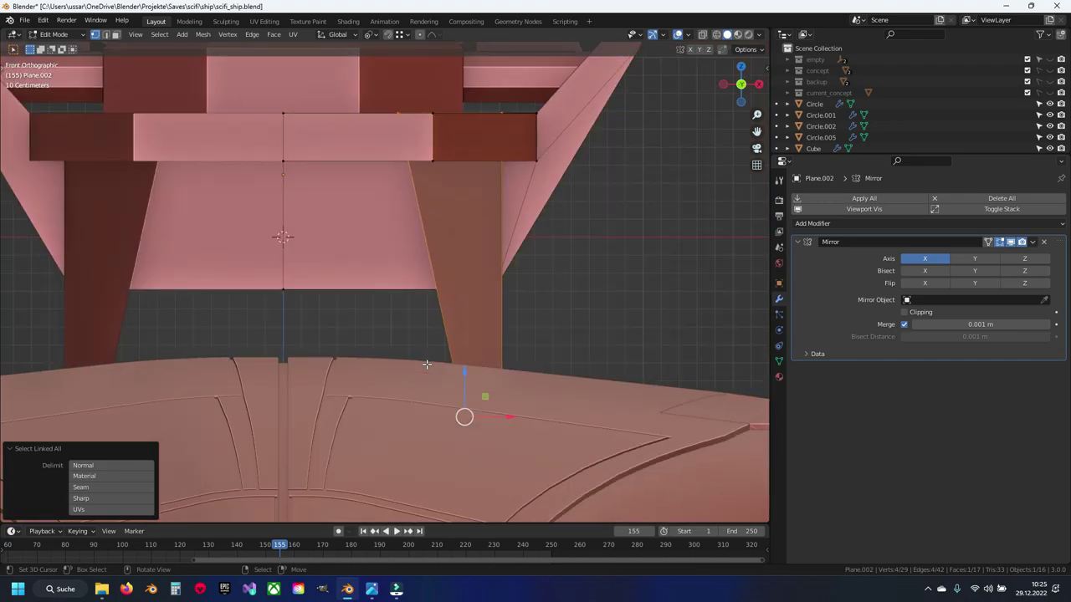
middle_click_drag(426, 364, 450, 359)
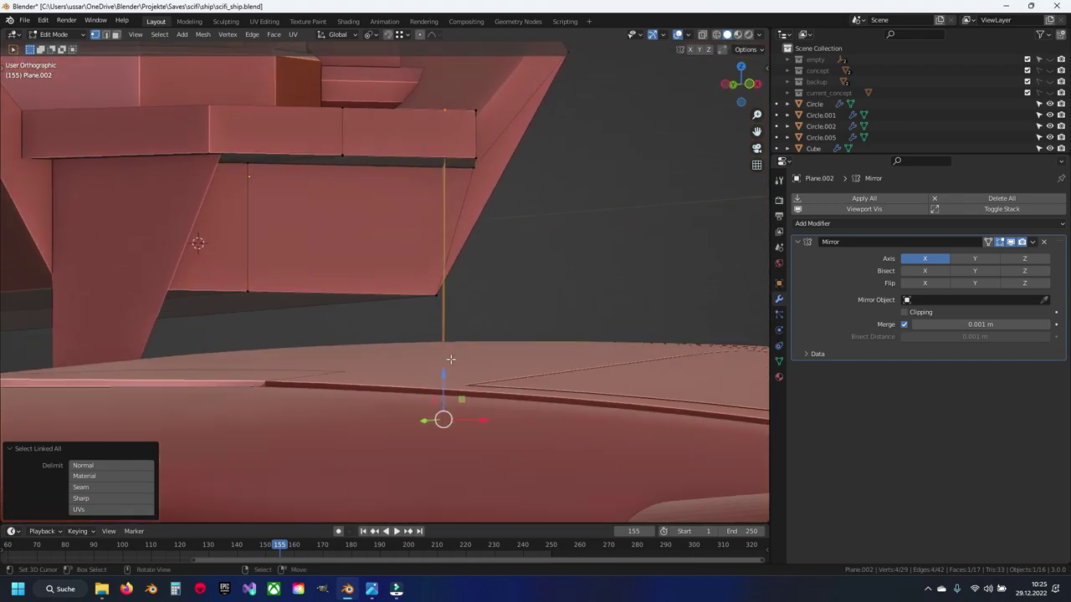
key("r")
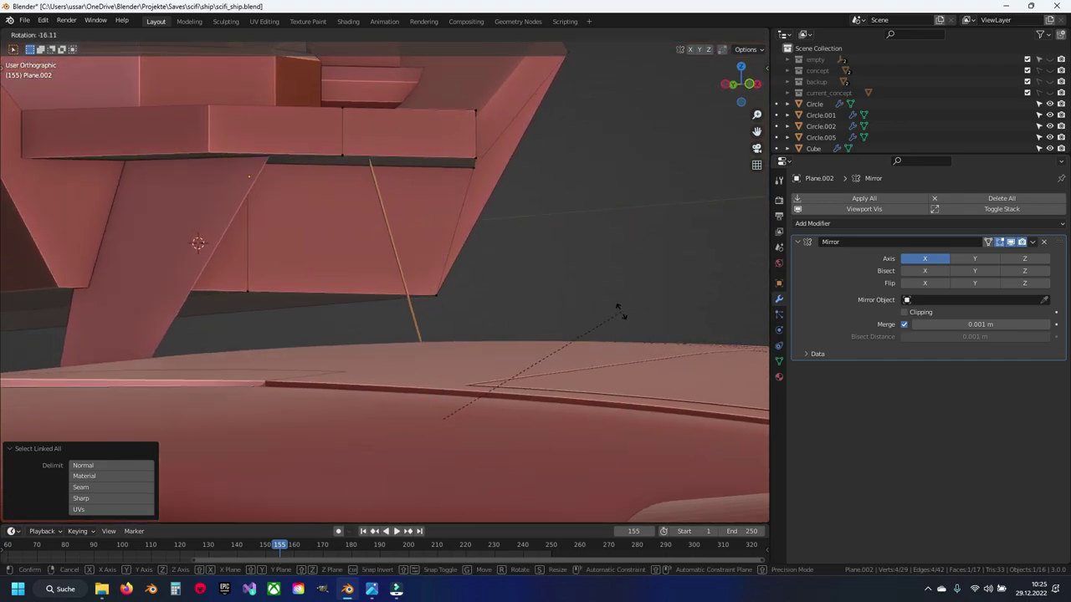
left_click(619, 309)
left_click_drag(480, 422, 578, 429)
middle_click_drag(545, 352, 585, 318)
left_click(597, 272)
Step: Edge-slide the pillar's side edges and set the pivot point to begin tapering the strut leg
key("g")
key("g")
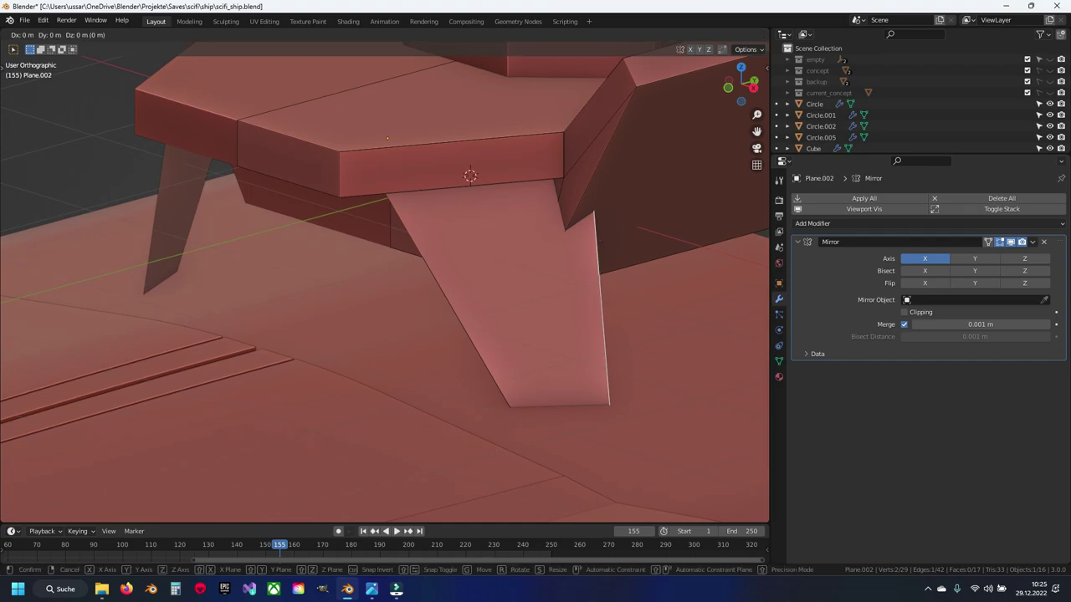
left_click(636, 303)
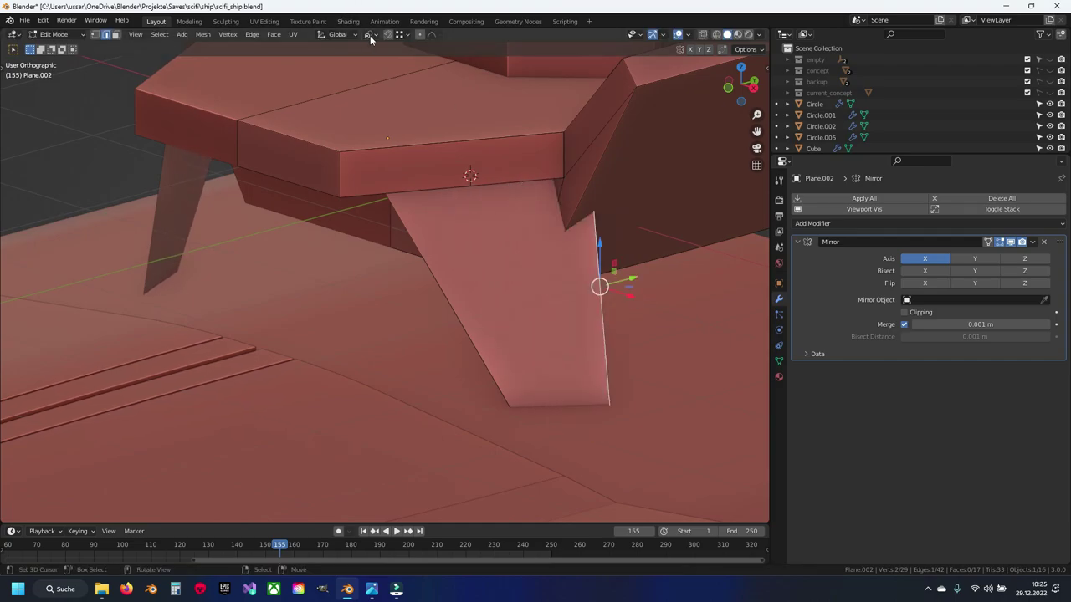
left_click(373, 35)
left_click(397, 84)
key("g")
key("g")
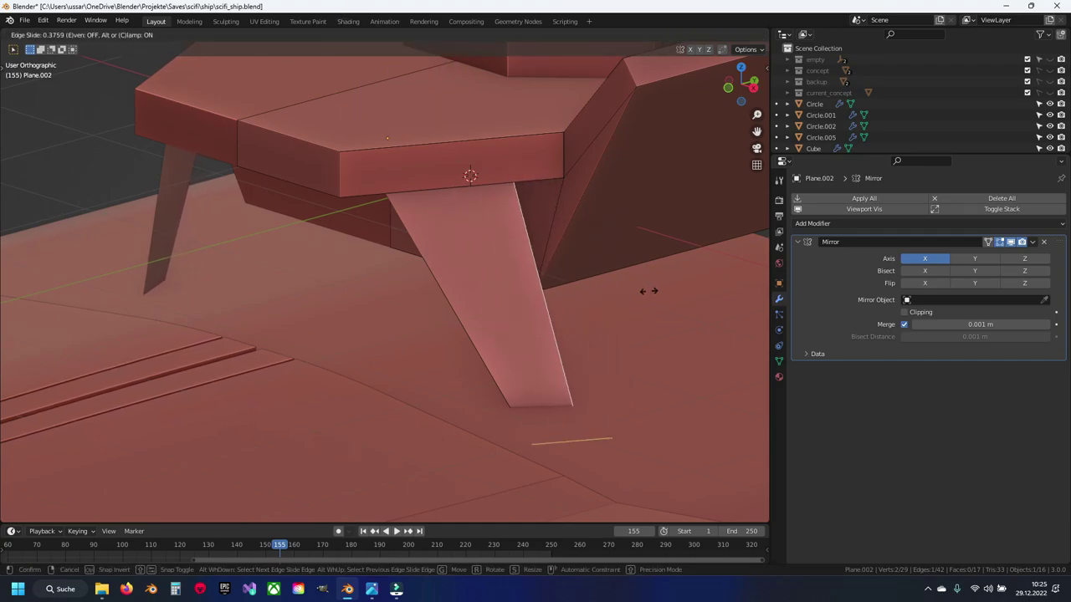
left_click(648, 290)
left_click(373, 34)
left_click(379, 86)
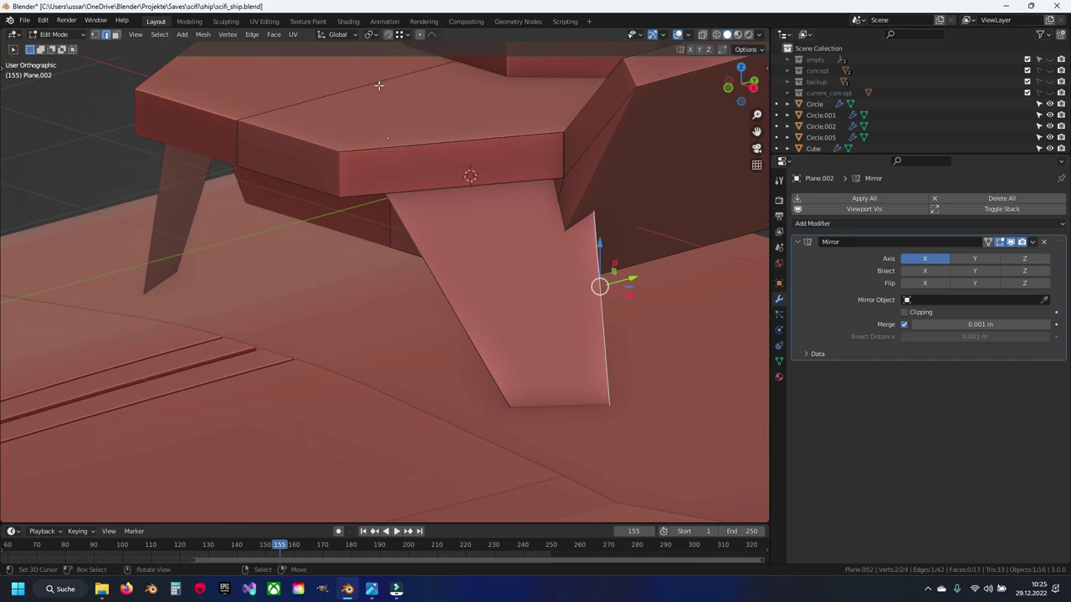
Step: Slide the remaining pillar edges, including the bottom edge, to finish the taper
left_click(369, 35)
left_click(379, 86)
key("g")
key("g")
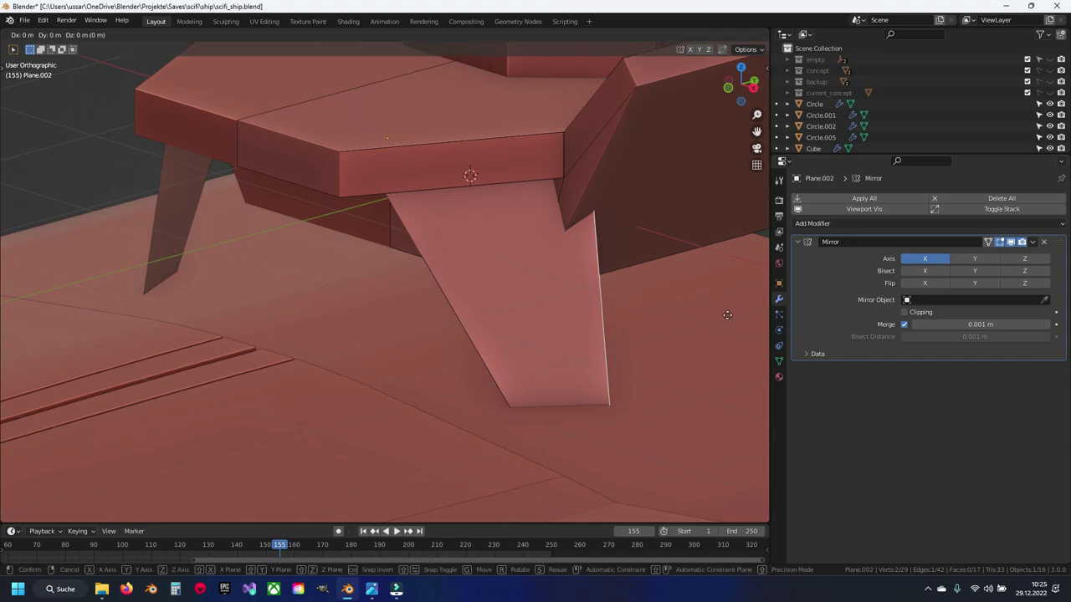
left_click(697, 314)
key("shift+z")
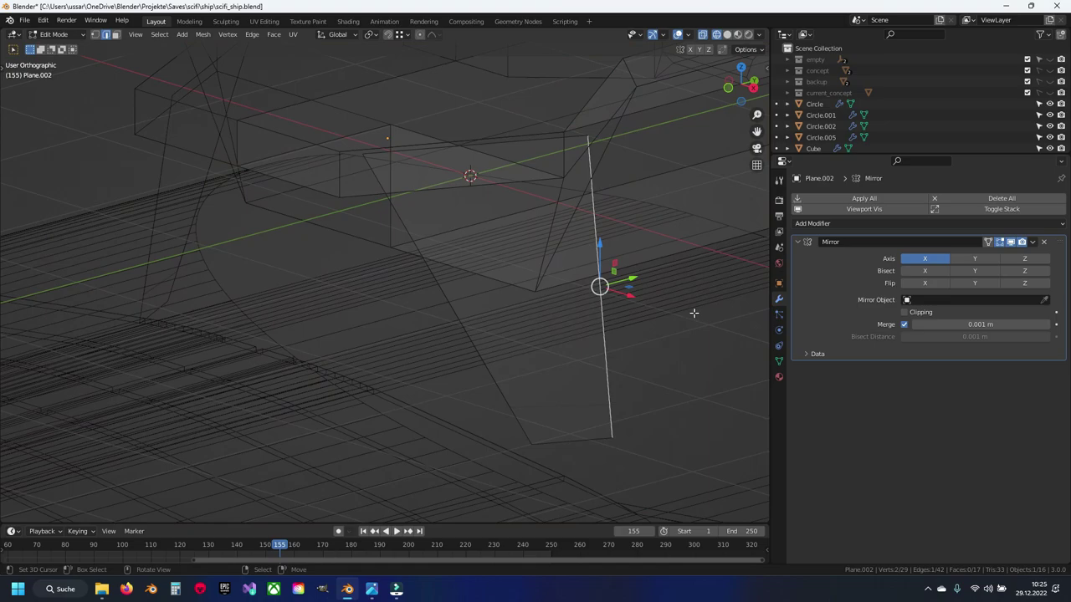
key("g")
key("g")
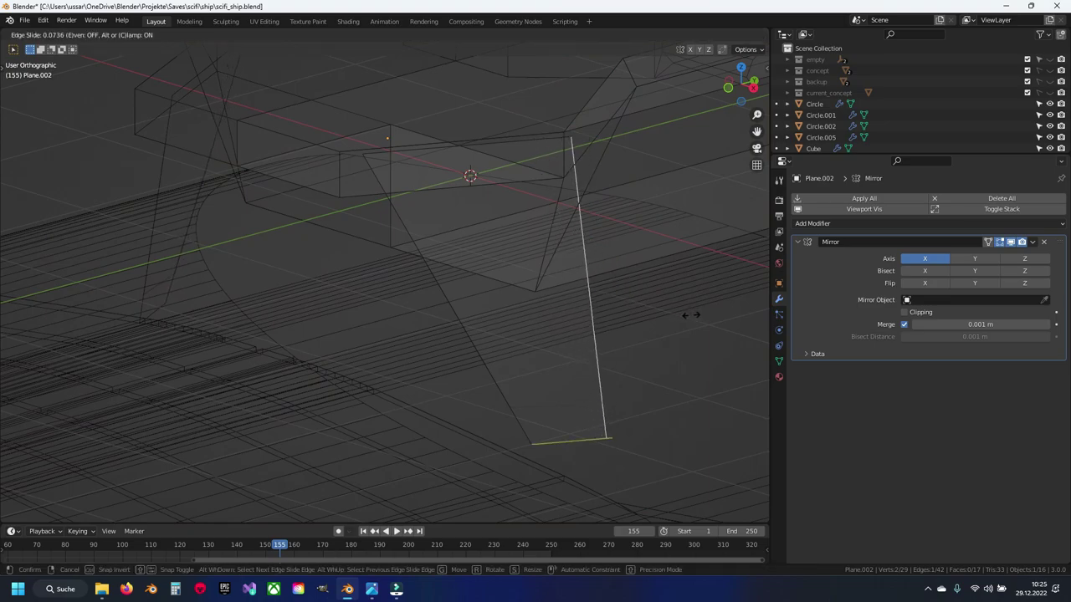
left_click(691, 315)
key("shift+z")
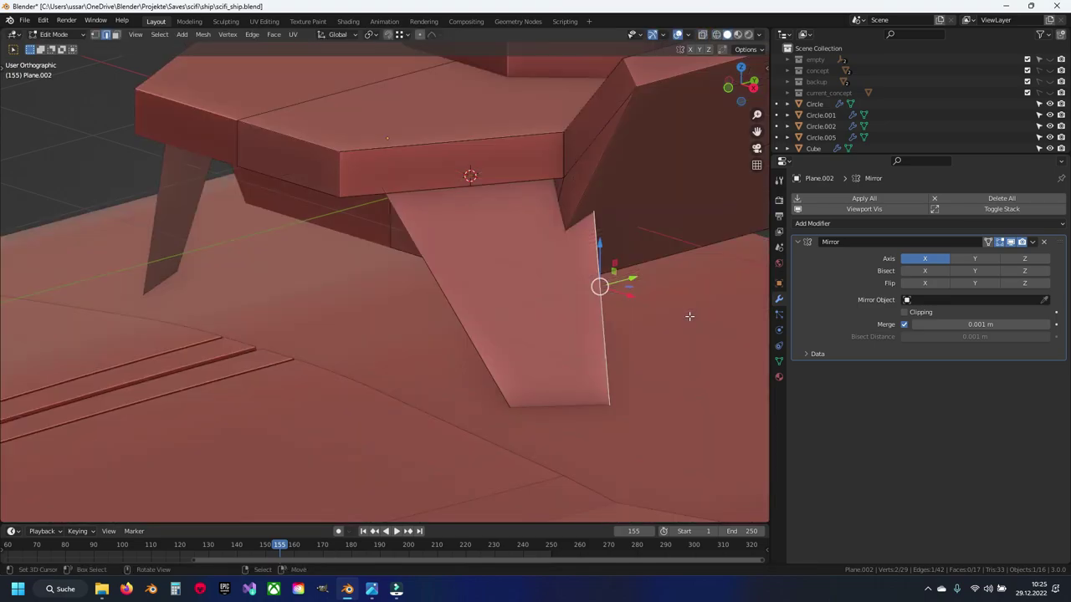
Step: Shift the whole linked pillar face about 0.032 m along Y and save the file
key("ctrl+l")
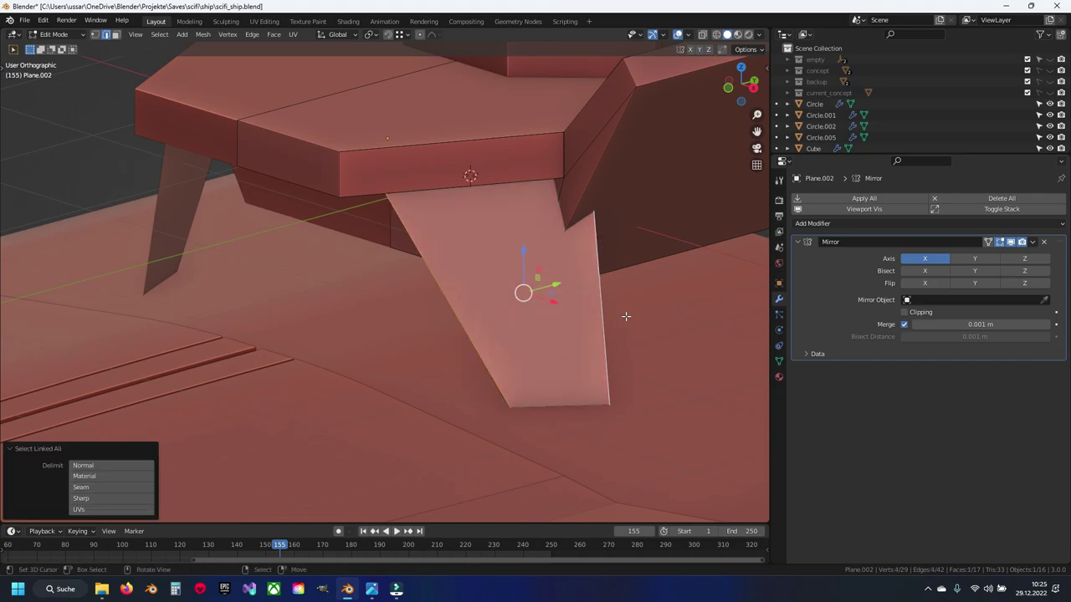
mouse_move(557, 287)
left_mouse_down()
mouse_move(519, 320)
mouse_move(509, 285)
left_mouse_up()
mouse_move(509, 284)
middle_mouse_down()
mouse_move(506, 311)
mouse_move(609, 308)
mouse_move(513, 312)
middle_mouse_up()
key("Tab")
key("ctrl+s")
Step: Separate the linked pillar geometry into its own object, Plane.007
scroll(514, 318, "up", 2)
left_click(444, 289)
scroll(445, 288, "up", 3)
key("Tab")
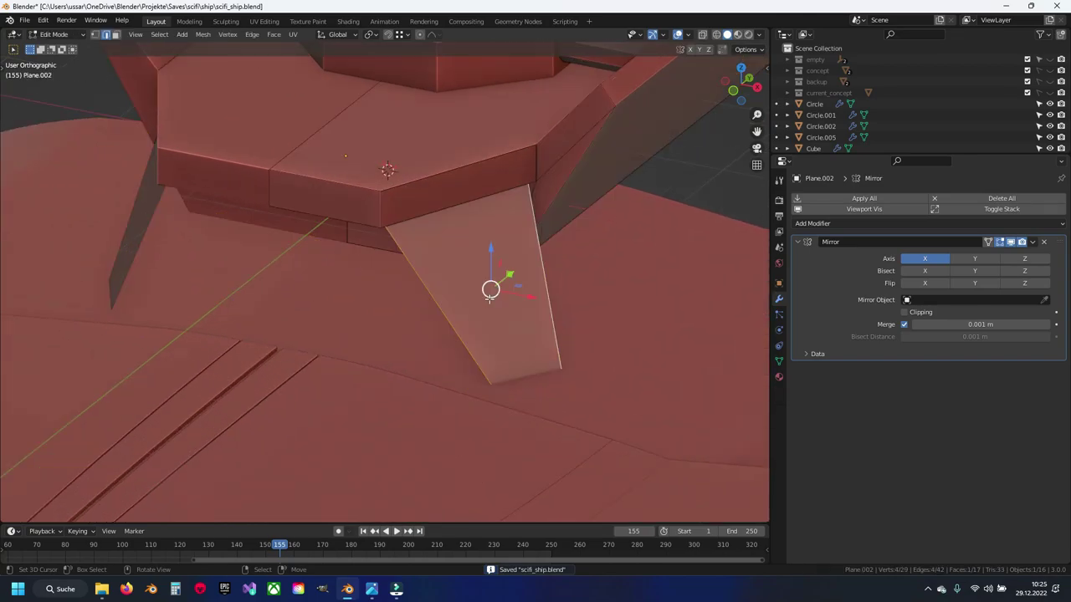
key("ctrl+l")
key("p")
left_click(488, 298)
key("Tab")
left_click(488, 298)
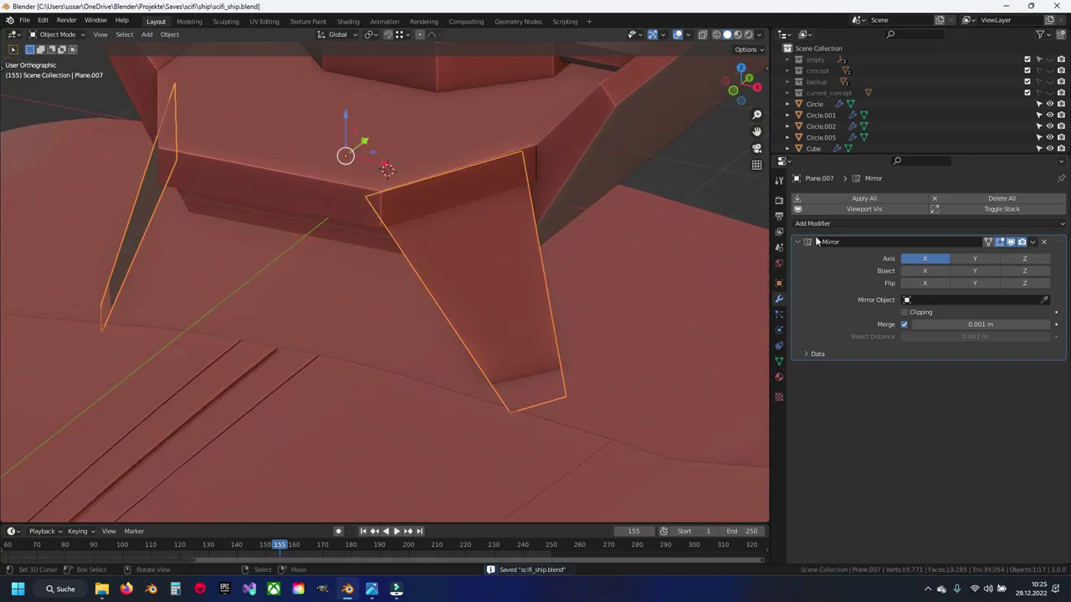
Step: Add a Solidify modifier to the strut legs with Even Thickness and 0.128 m thickness
left_click(839, 224)
left_click(857, 414)
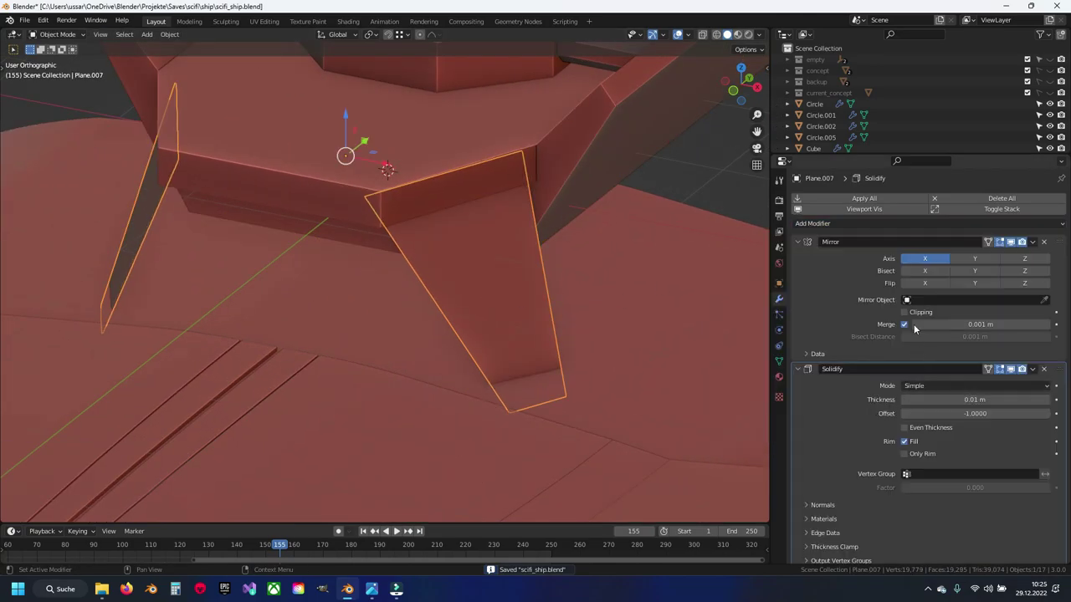
left_click(907, 428)
middle_click_drag(584, 339, 535, 335)
left_click_drag(974, 399, 1029, 399)
scroll(467, 319, "down", 3)
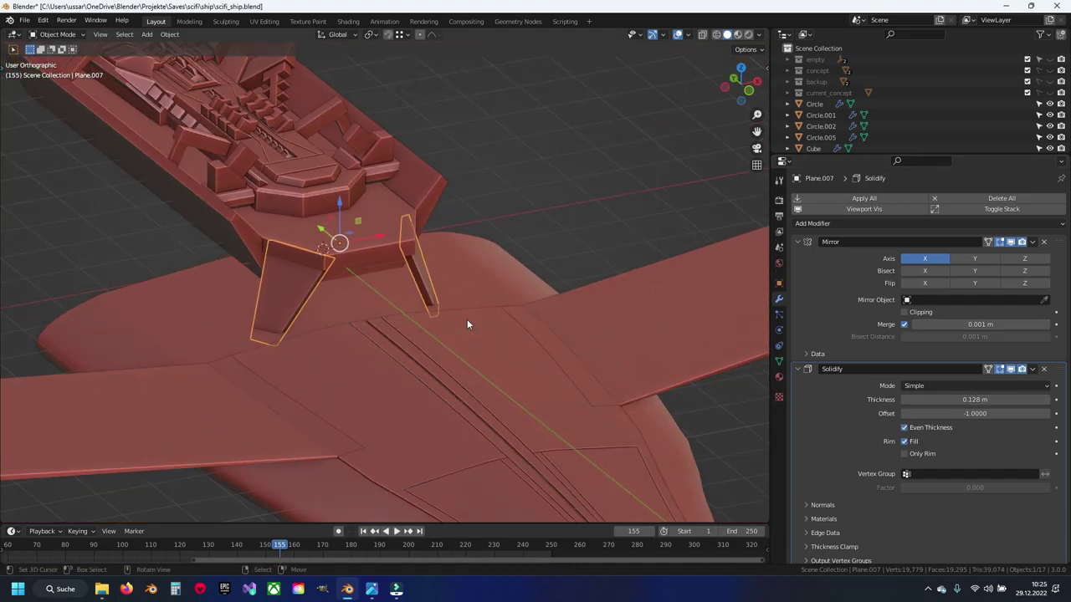
Step: Box-select the cockpit module parts and slide them along the fuselage on Y
mouse_move(497, 317)
middle_mouse_down()
mouse_move(344, 313)
mouse_move(450, 318)
mouse_move(434, 286)
mouse_move(395, 281)
middle_mouse_up()
left_click(434, 285)
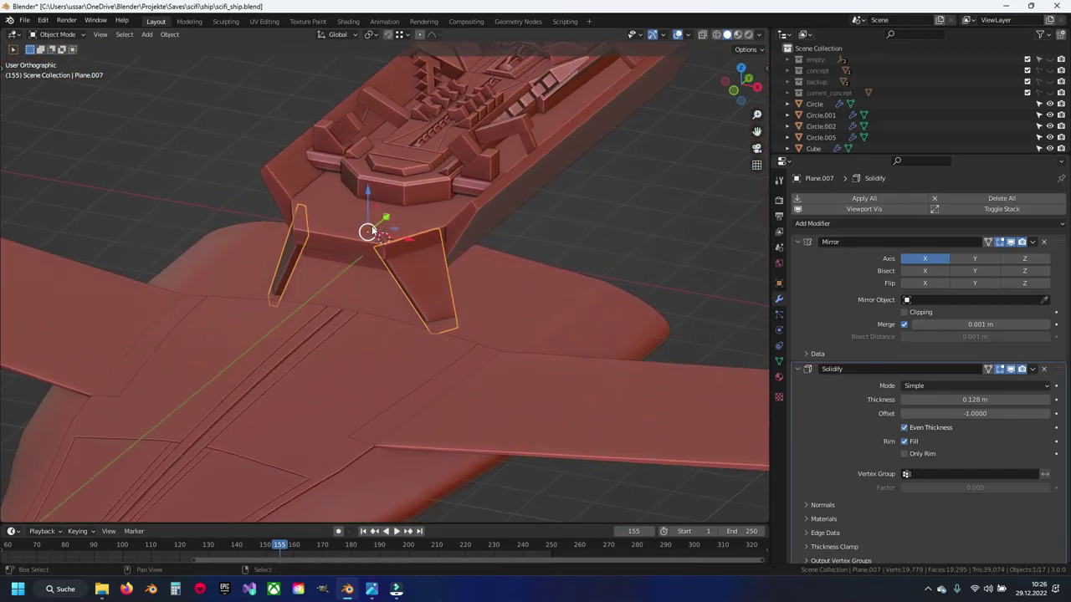
middle_click_drag(484, 221, 448, 232)
key("shift+z")
left_click_drag(442, 123, 641, 221)
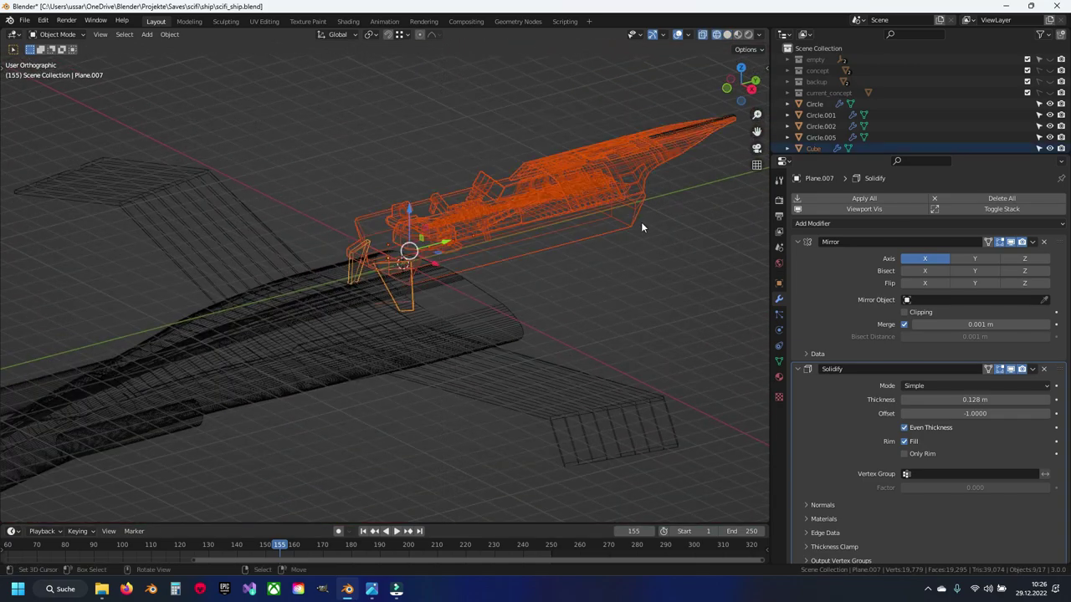
key("shift+z")
key("KP_3")
scroll(609, 228, "up", 6)
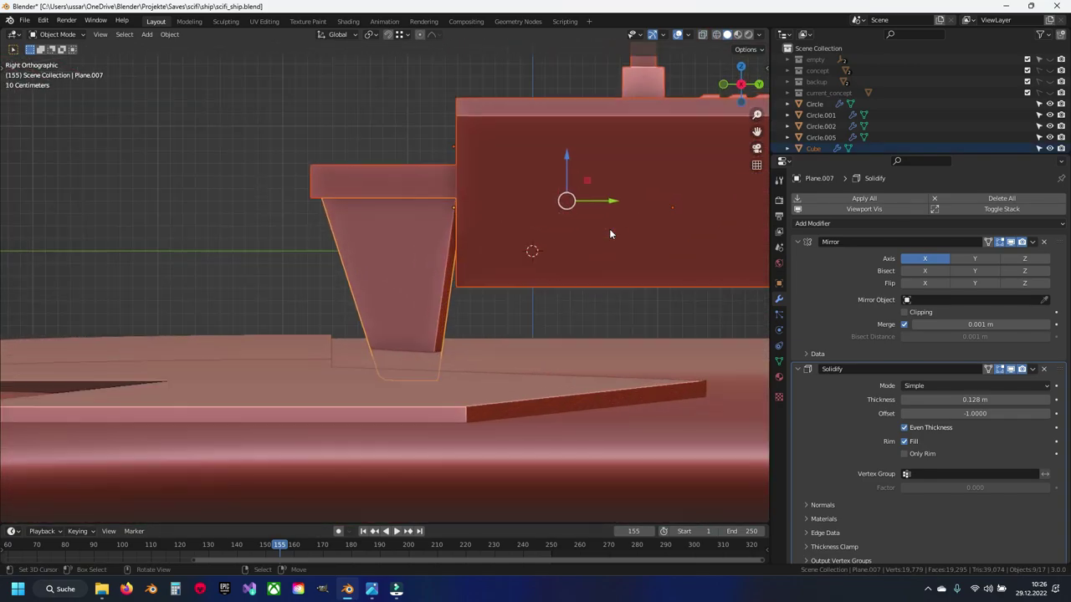
scroll(633, 288, "up", 3)
left_click_drag(638, 191, 528, 184)
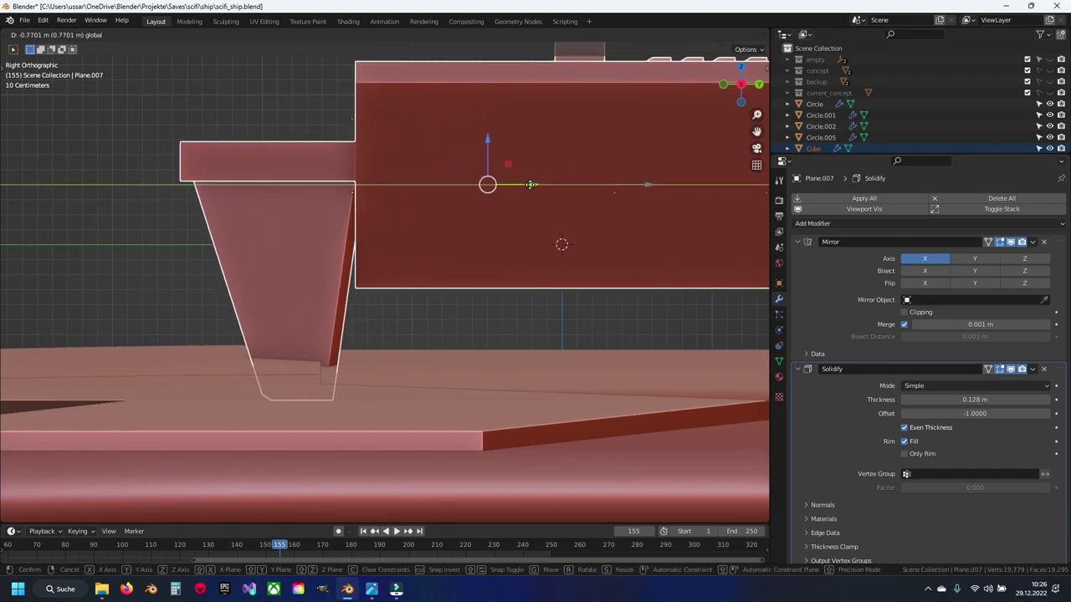
left_click_drag(534, 185, 590, 221)
mouse_move(590, 221)
middle_mouse_down()
mouse_move(449, 287)
mouse_move(440, 307)
middle_mouse_up()
Step: Select the right leg face in Edit Mode and give it an initial tilt
left_click(476, 306)
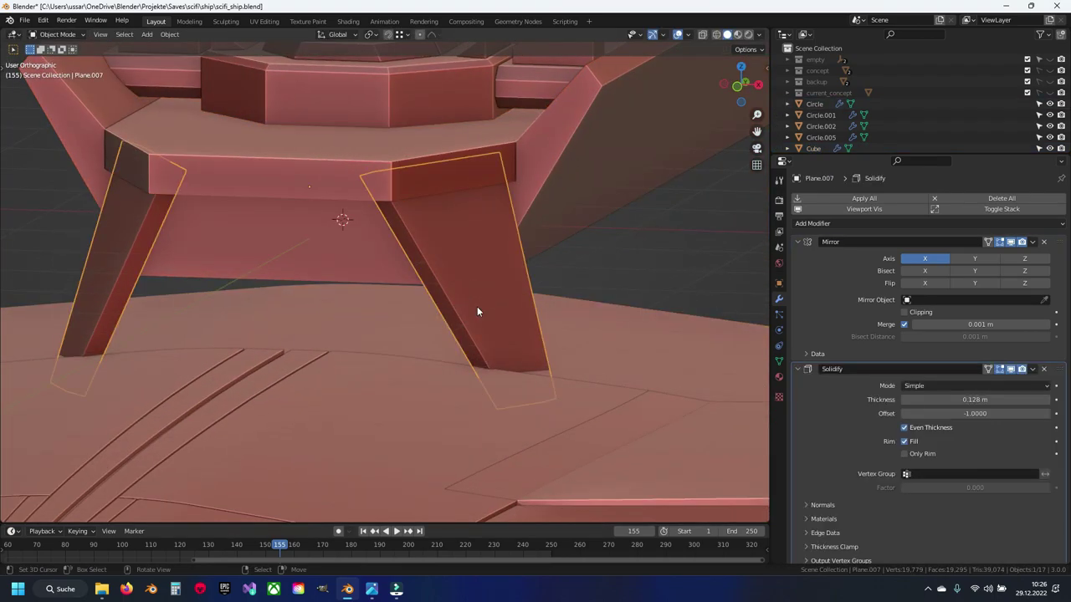
key("Tab")
scroll(537, 298, "up", 3)
key("a")
middle_click_drag(537, 298, 524, 307)
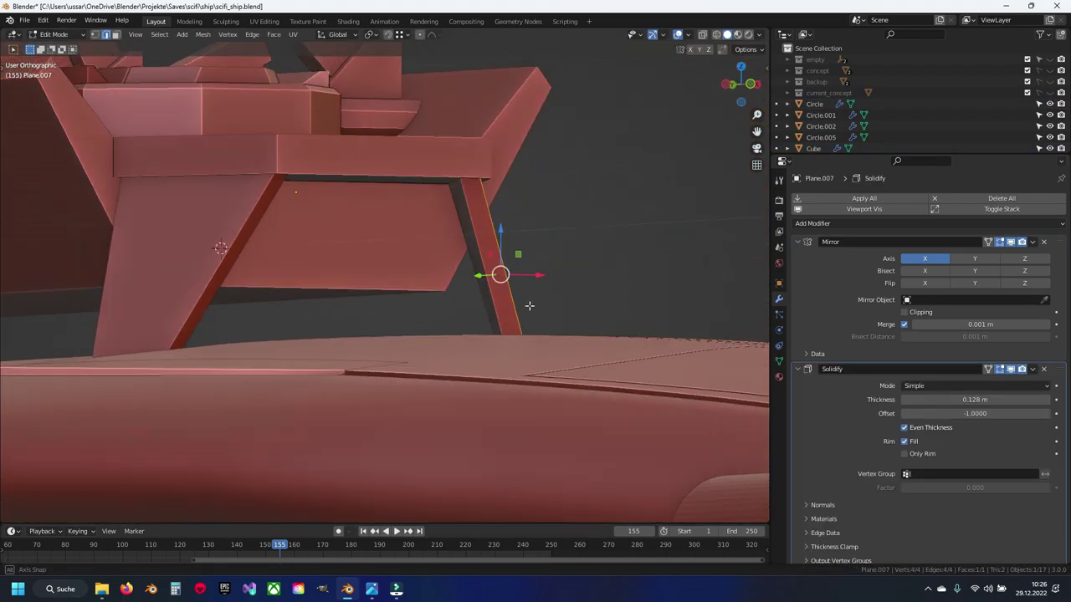
key("r")
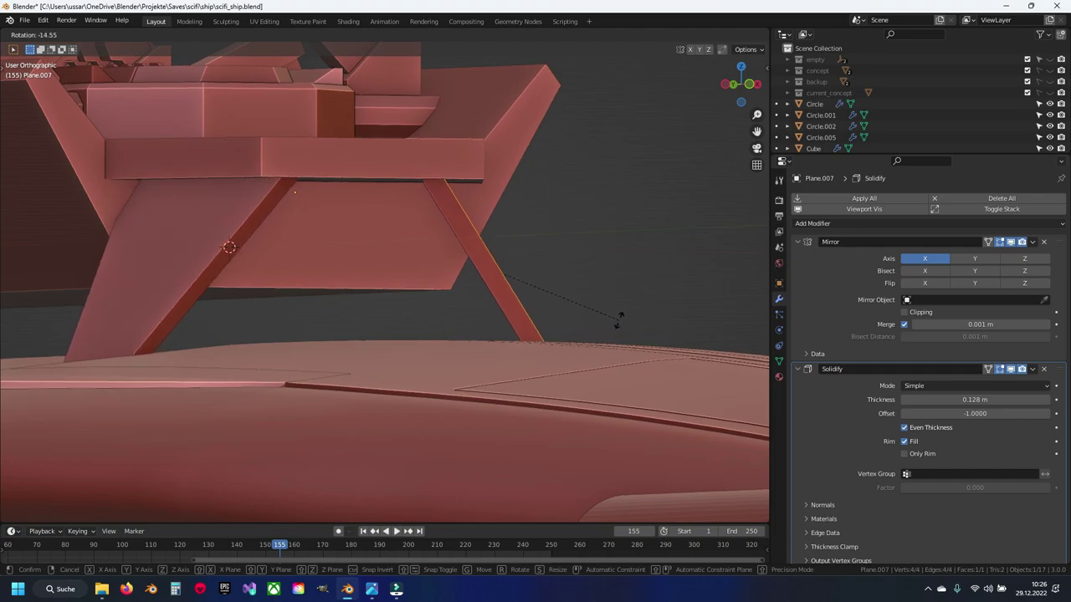
left_click(625, 312)
Step: Move the leg along X and then along Y to reposition it
key("g")
key("x")
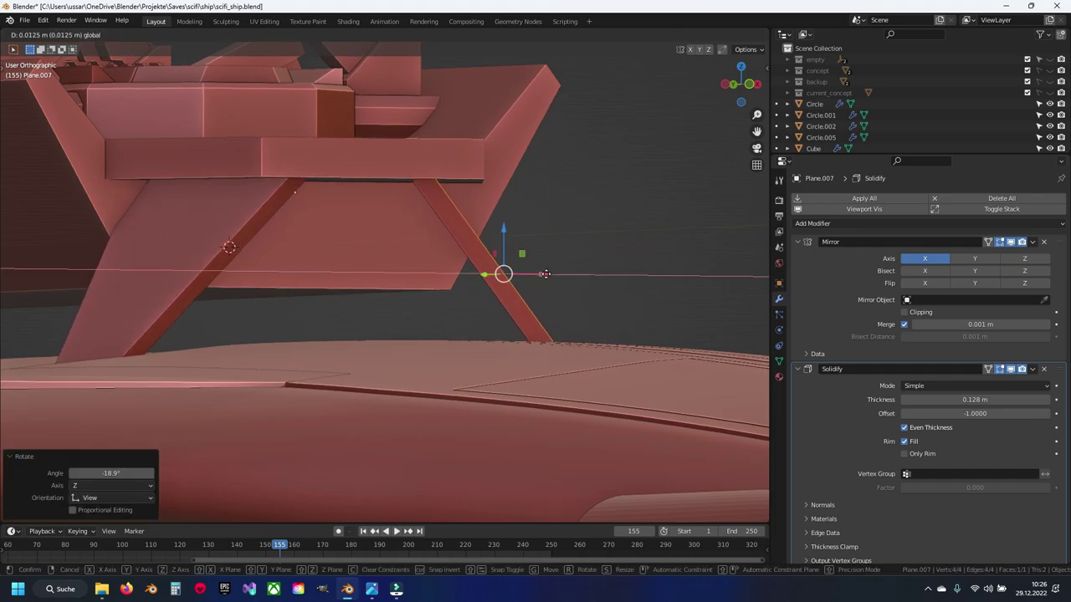
left_click(574, 282)
mouse_move(545, 270)
middle_mouse_down()
mouse_move(492, 315)
mouse_move(420, 331)
mouse_move(469, 330)
mouse_move(512, 278)
mouse_move(611, 279)
mouse_move(543, 318)
mouse_move(476, 334)
mouse_move(470, 323)
mouse_move(509, 279)
mouse_move(591, 288)
middle_mouse_up()
key("g")
key("y")
left_click(475, 330)
Step: Tilt the leg by −12.3° and stretch it 1.402× along its normal orientation
key("shift+z")
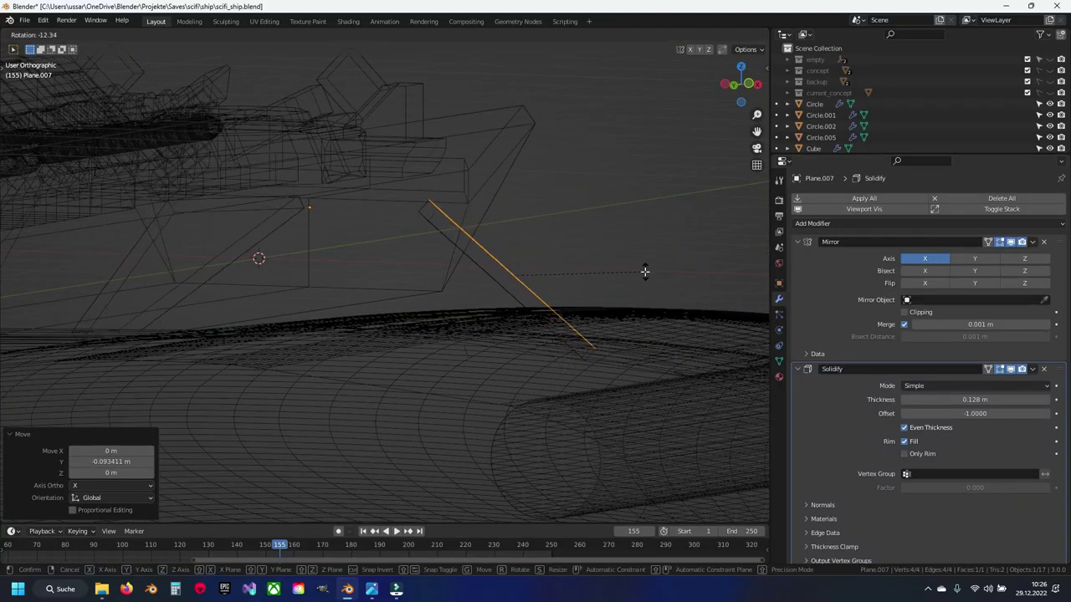
left_click(644, 271)
left_click(339, 34)
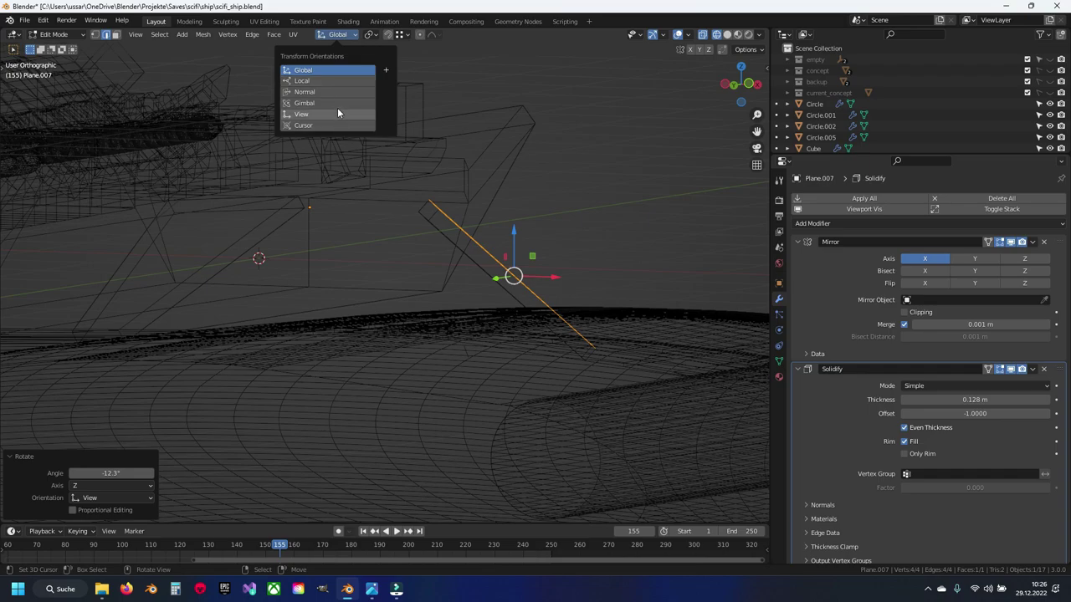
key("s")
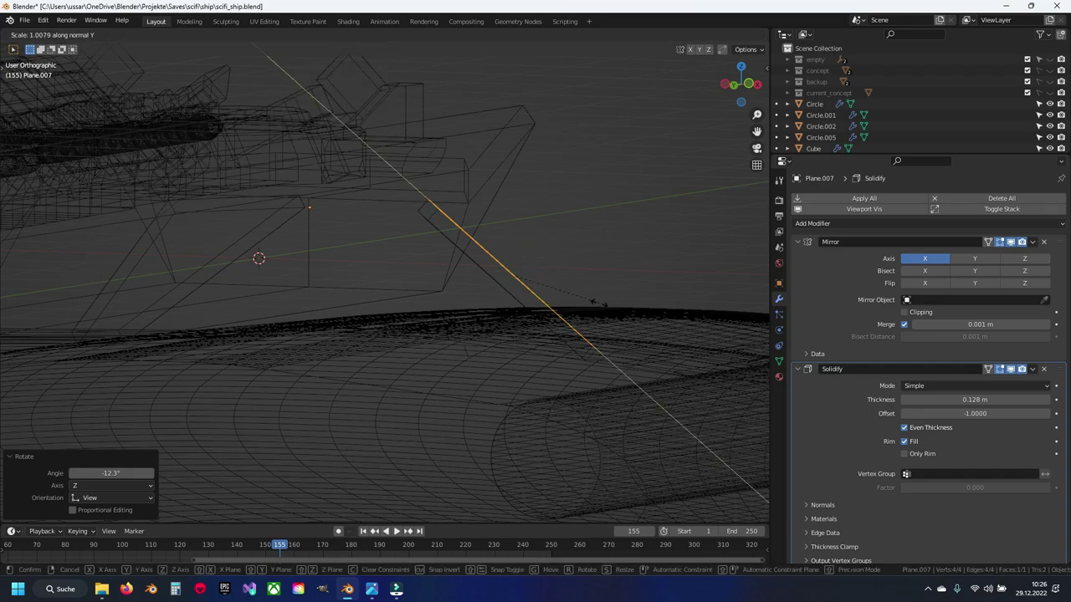
left_click(505, 250)
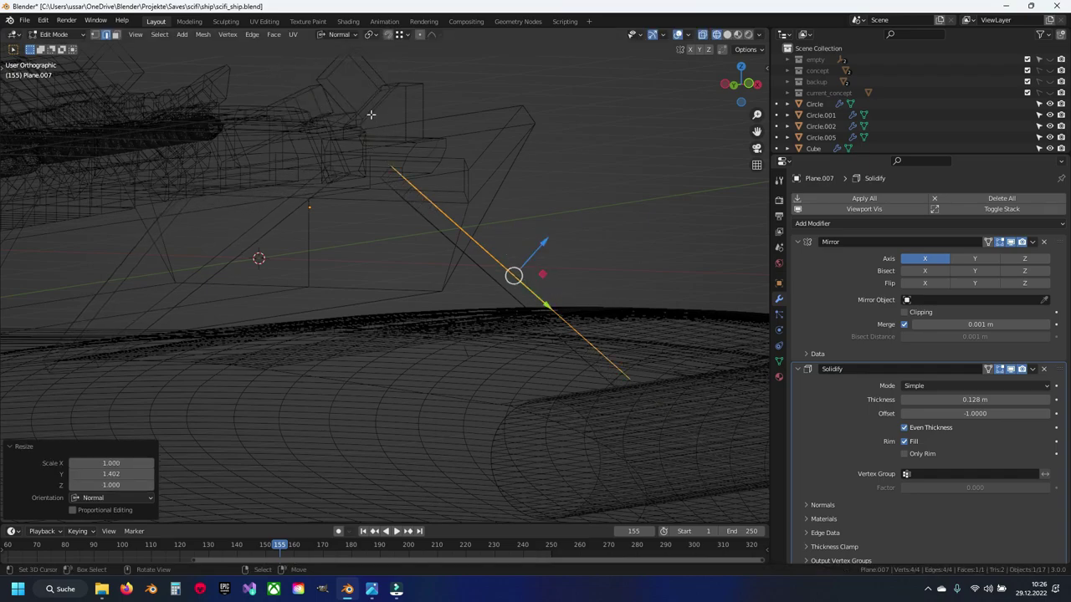
left_click(339, 34)
left_click(337, 72)
Step: Shift the leg along X so it meets the fuselage, then save scifi_ship.blend
key("shift+z")
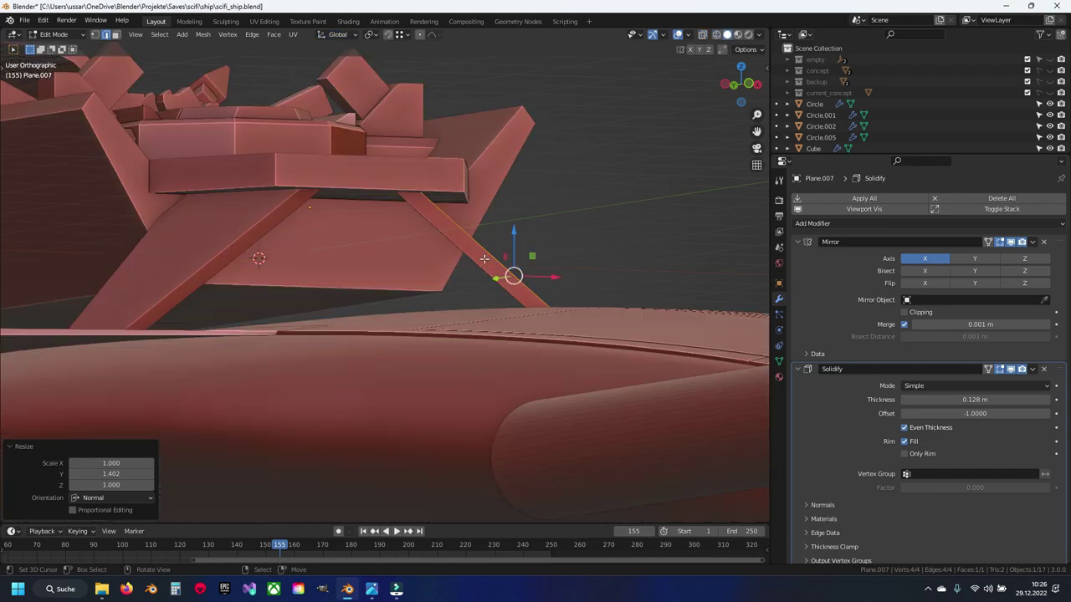
left_click_drag(550, 277, 574, 284)
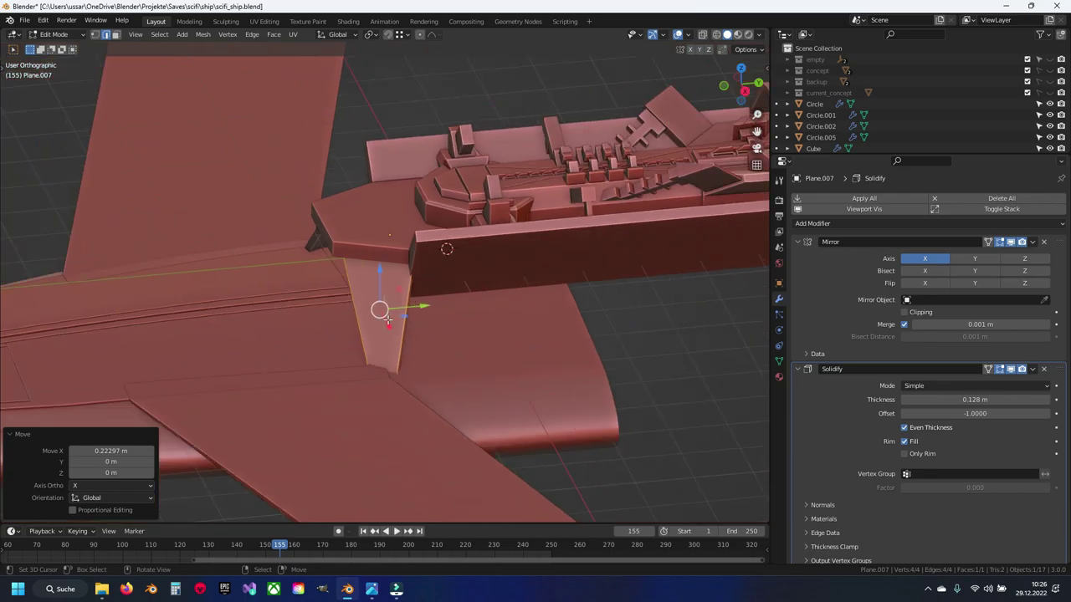
left_click(502, 314)
key("ctrl+s")
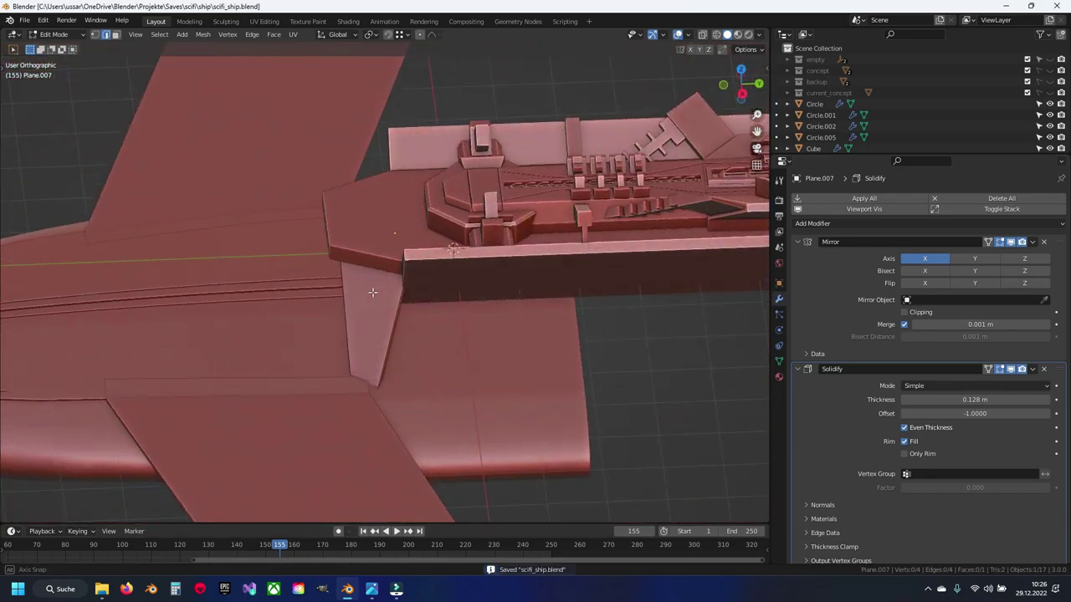